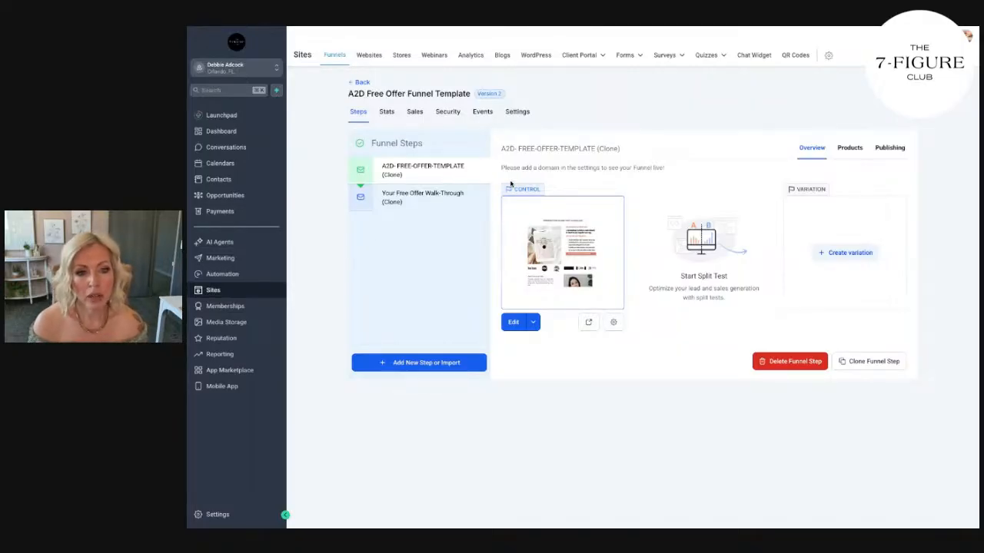
# Preview the A2D-FREE-OFFER-TEMPLATE (Clone) page and review its offer, logo, bio and footer sections.
pyautogui.click(589, 322)
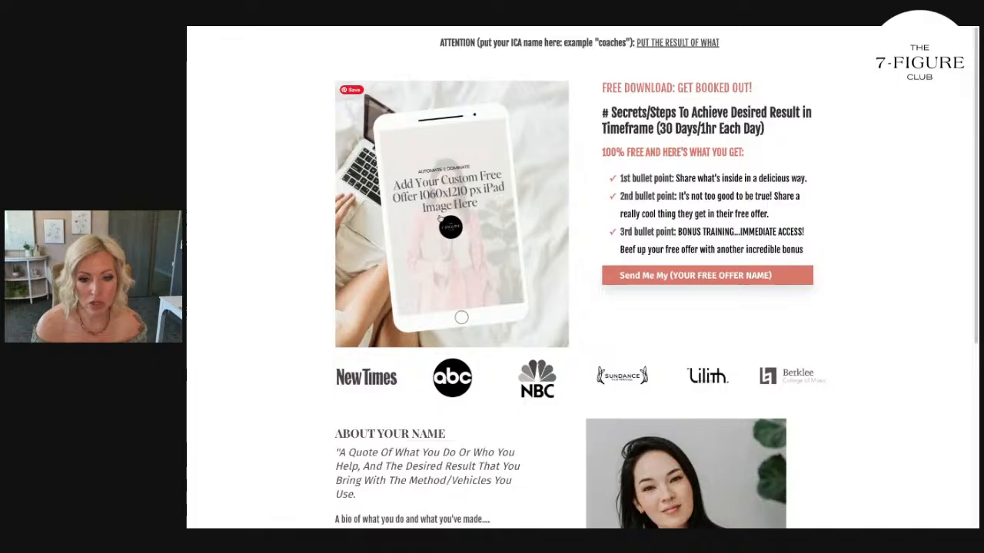
pyautogui.scroll(-4, 437, 204)
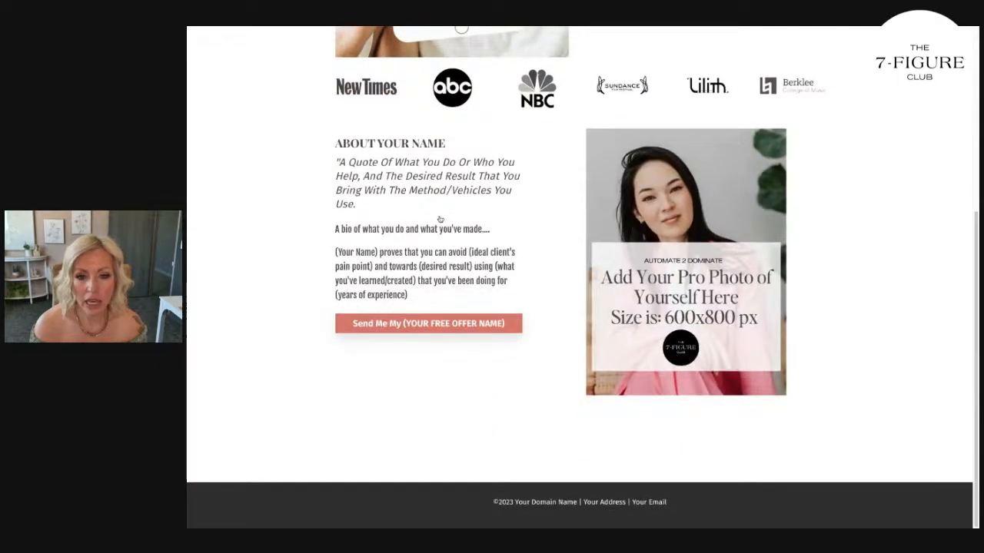
pyautogui.scroll(3, 747, 315)
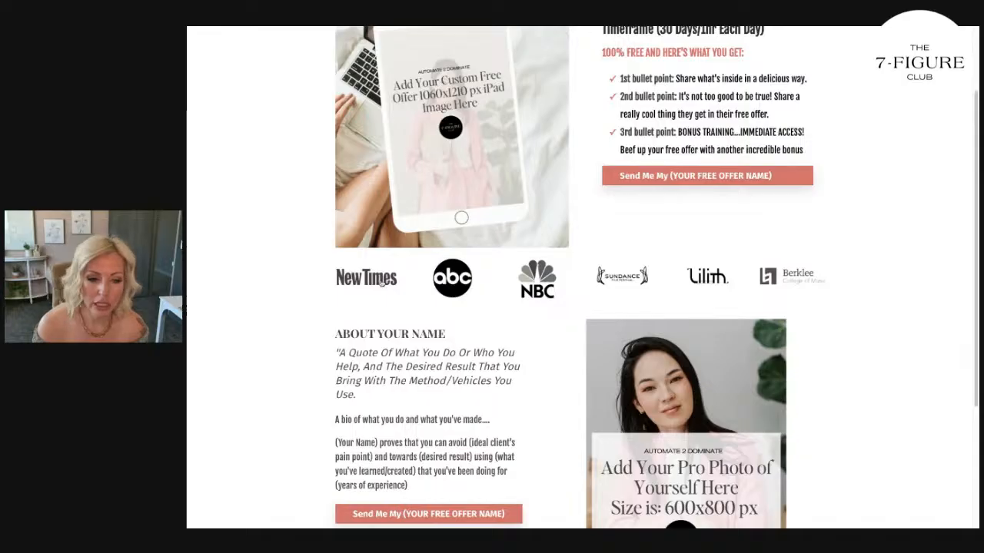
pyautogui.scroll(2, 694, 146)
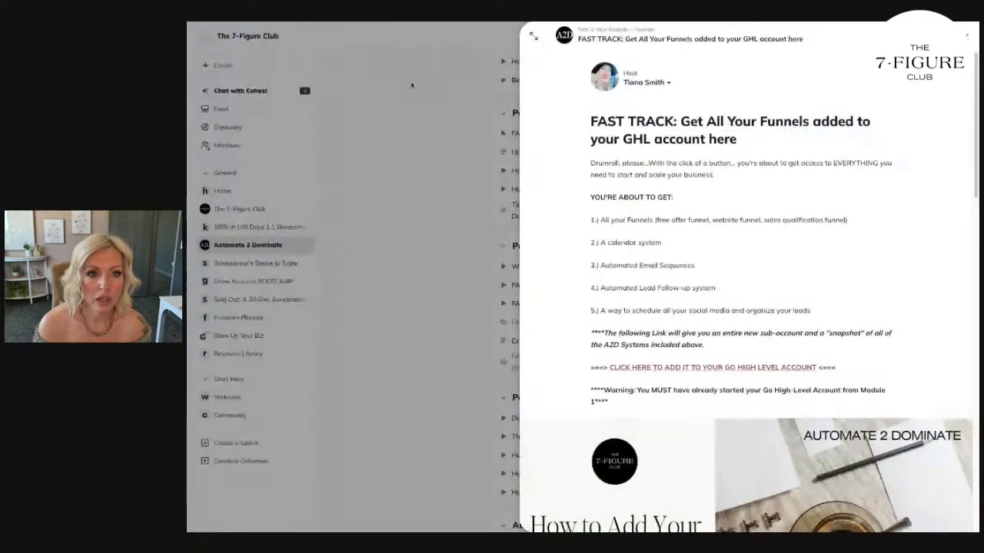
# In the Automate 2 Dominate course, close the displayed lesson and open "FAST TRACK: Creating the Free Offer Funnel in 1 session".
pyautogui.press('Escape')
pyautogui.scroll(-3, 617, 278)
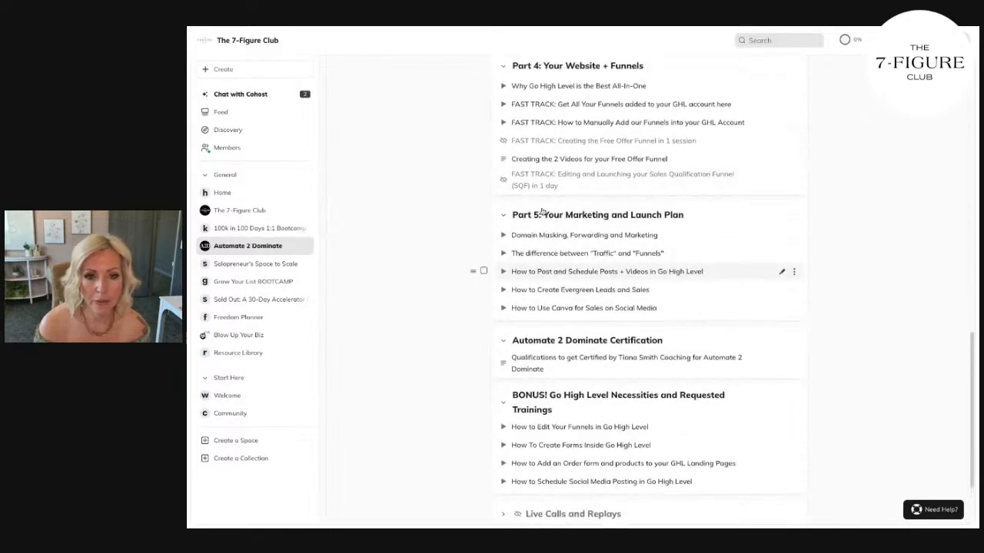
pyautogui.click(593, 141)
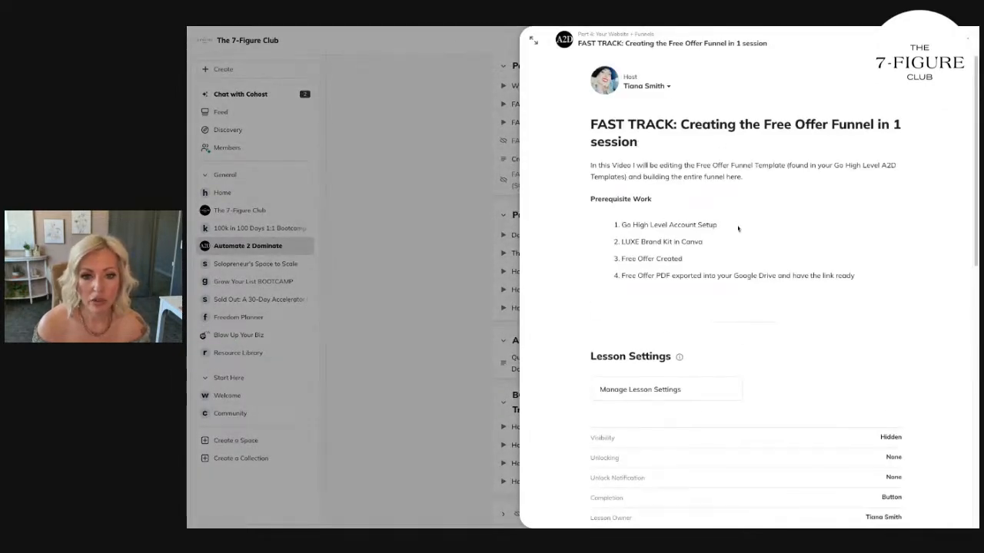
# Go through the lesson's prerequisite list, highlighting the brand kit, free offer and exported PDF items.
pyautogui.tripleClick(735, 226)
pyautogui.click(736, 234)
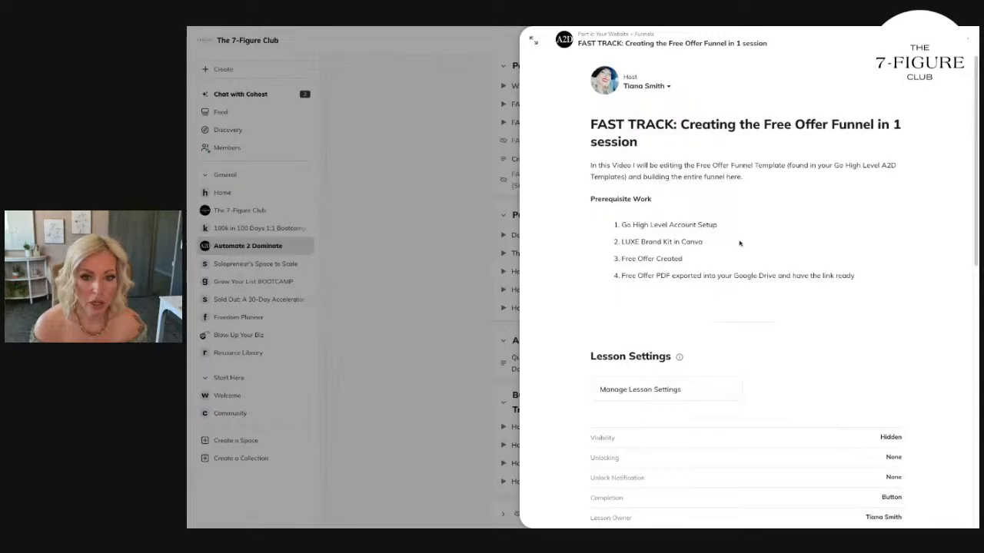
pyautogui.tripleClick(734, 244)
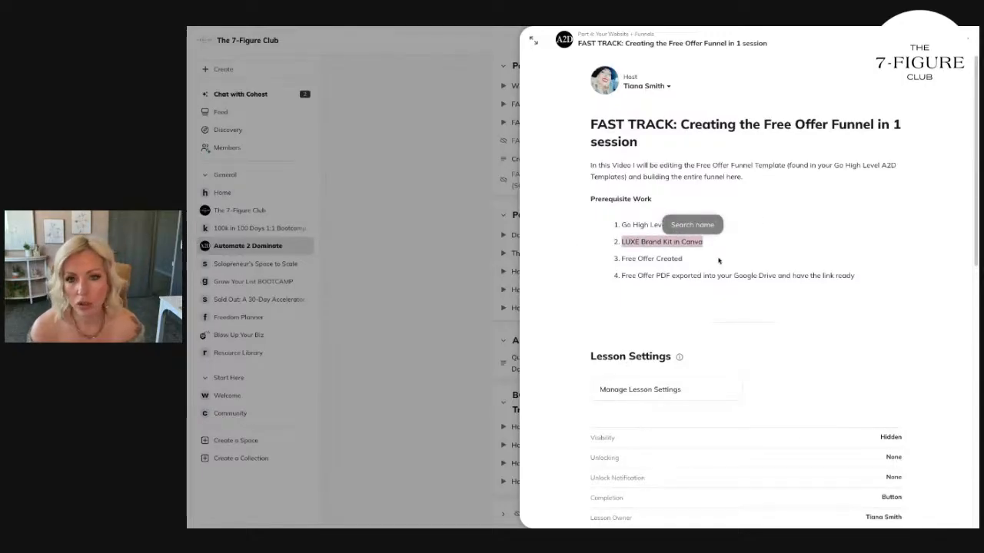
pyautogui.click(686, 260)
pyautogui.moveTo(684, 260); pyautogui.dragTo(610, 265)
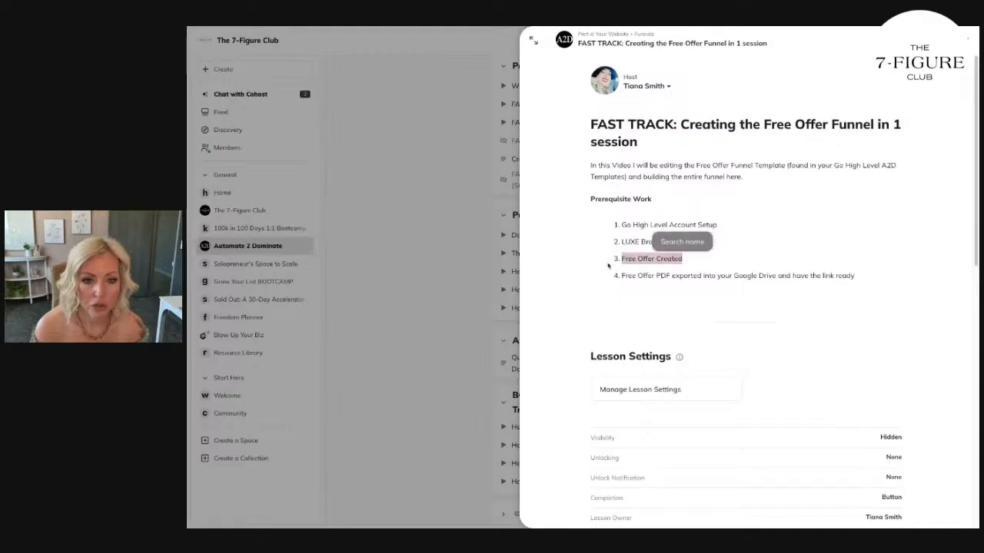
pyautogui.click(668, 281)
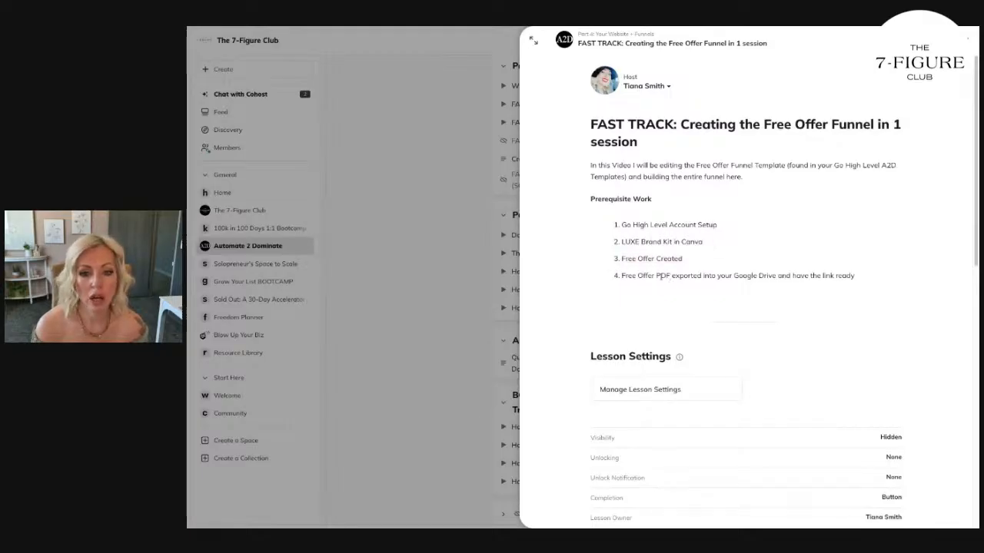
pyautogui.moveTo(861, 276); pyautogui.dragTo(610, 283)
pyautogui.click(705, 312)
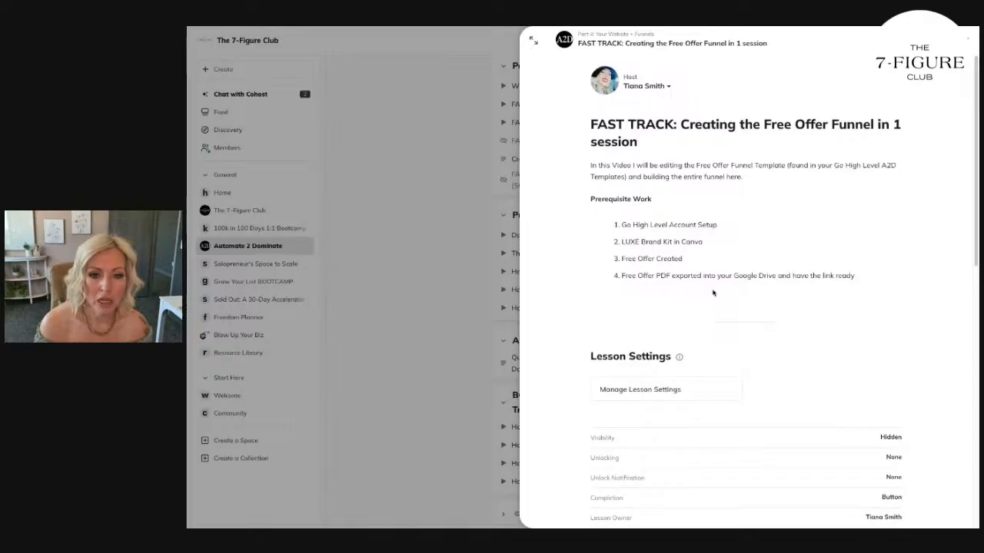
# Close the lesson and look back over the earlier parts of the course outline.
pyautogui.click(450, 223)
pyautogui.scroll(5, 485, 235)
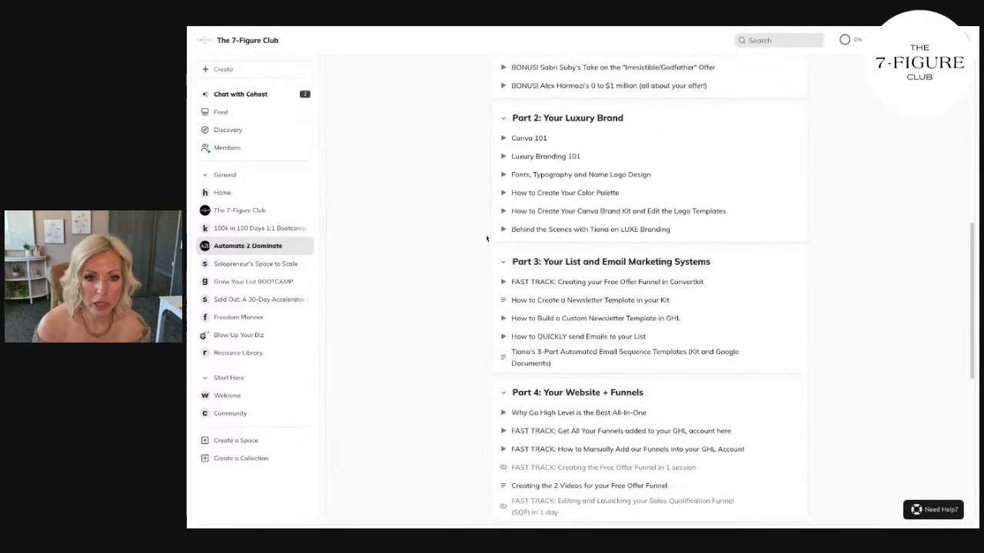
pyautogui.scroll(3, 485, 239)
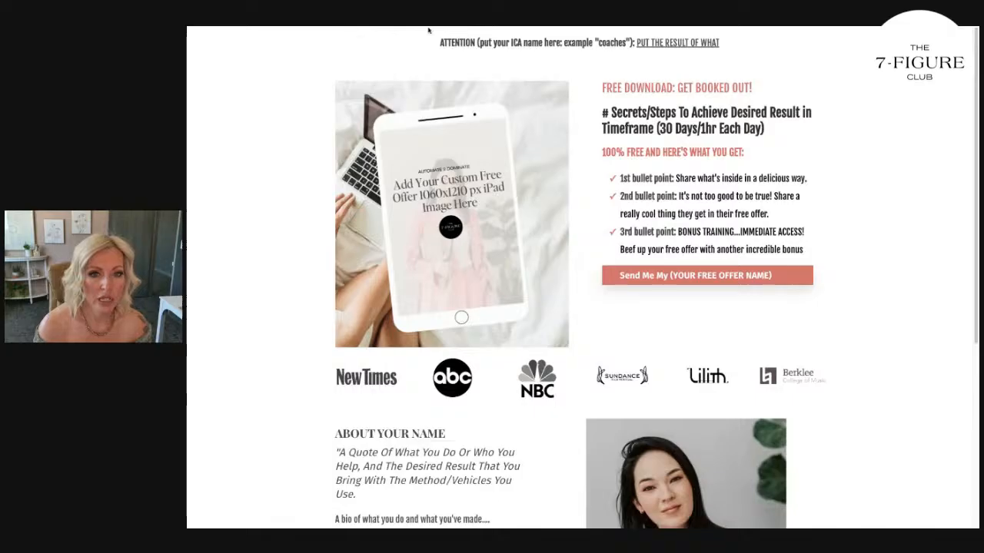
# Return to the template page preview and highlight the ATTENTION line and the free download headline.
pyautogui.moveTo(436, 43); pyautogui.dragTo(542, 43)
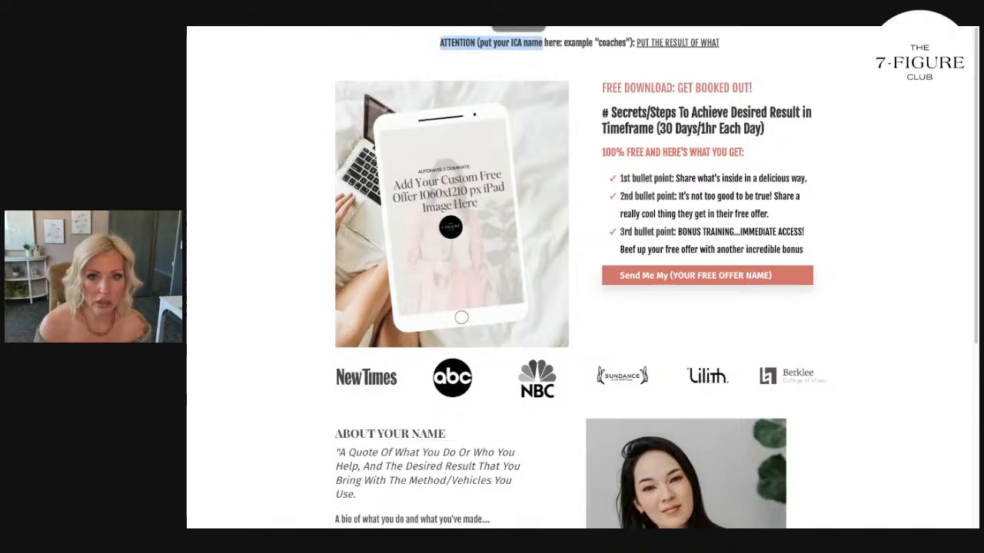
pyautogui.moveTo(594, 93); pyautogui.dragTo(753, 89)
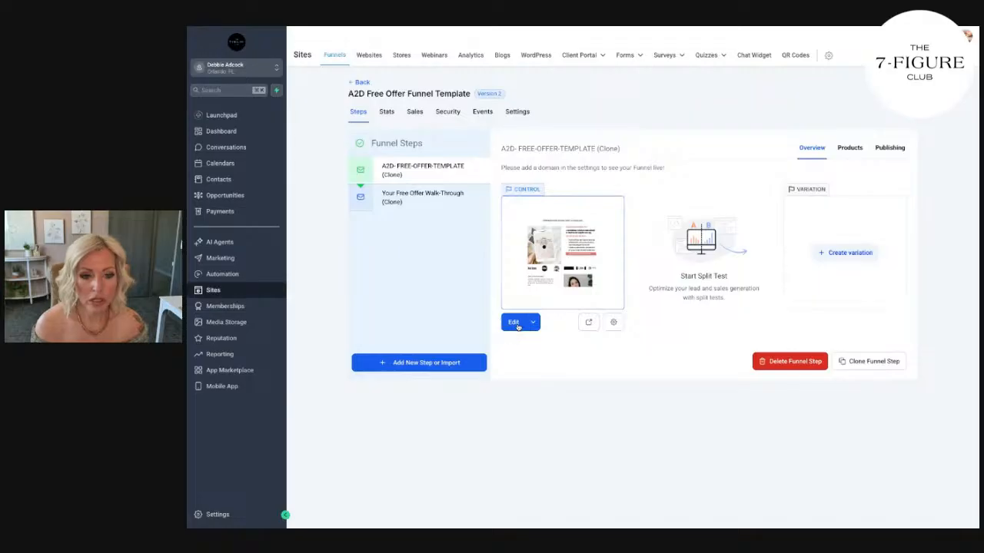
# Open the A2D-FREE-OFFER-TEMPLATE page in the editor and select its ATTENTION headline and iPad image to inspect their settings.
pyautogui.click(519, 317)
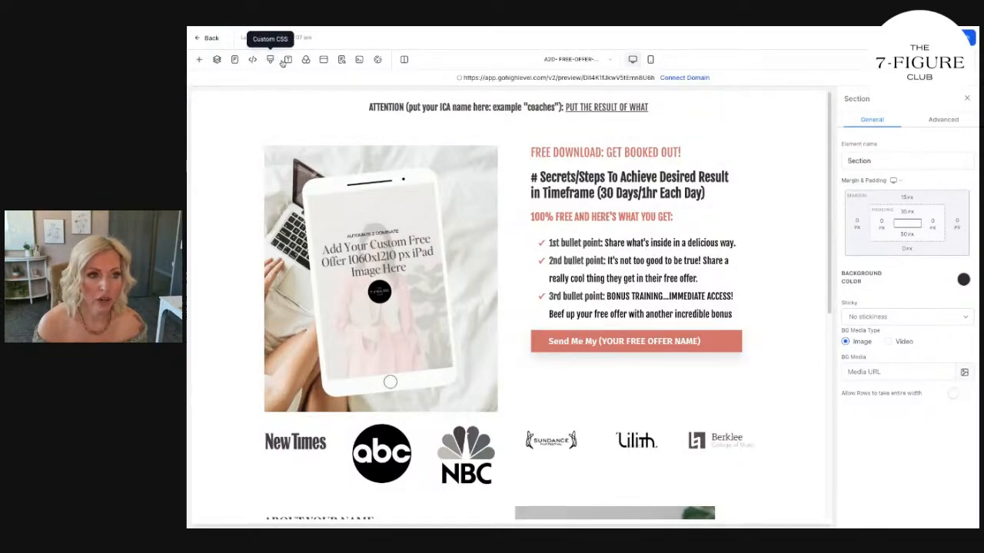
pyautogui.click(382, 107)
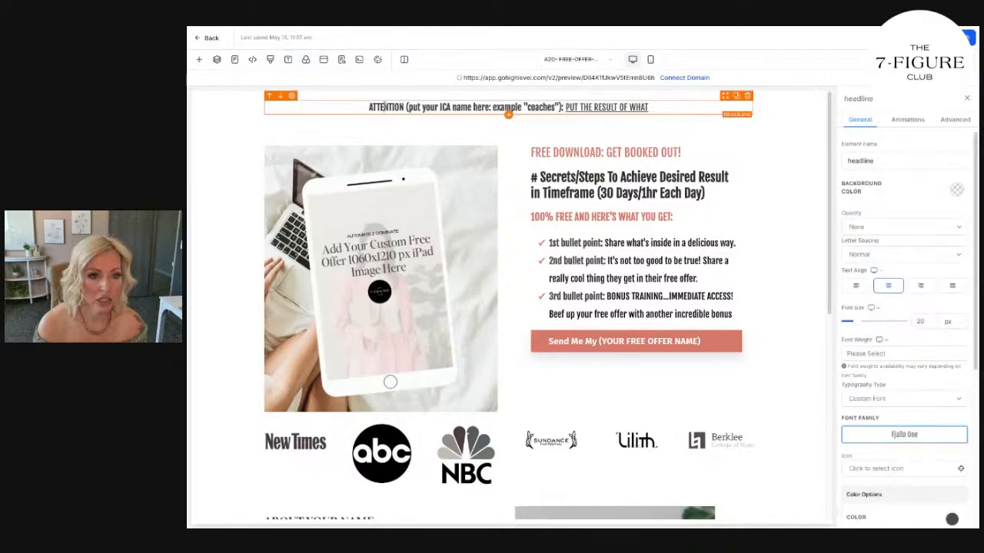
pyautogui.moveTo(366, 107); pyautogui.dragTo(648, 108)
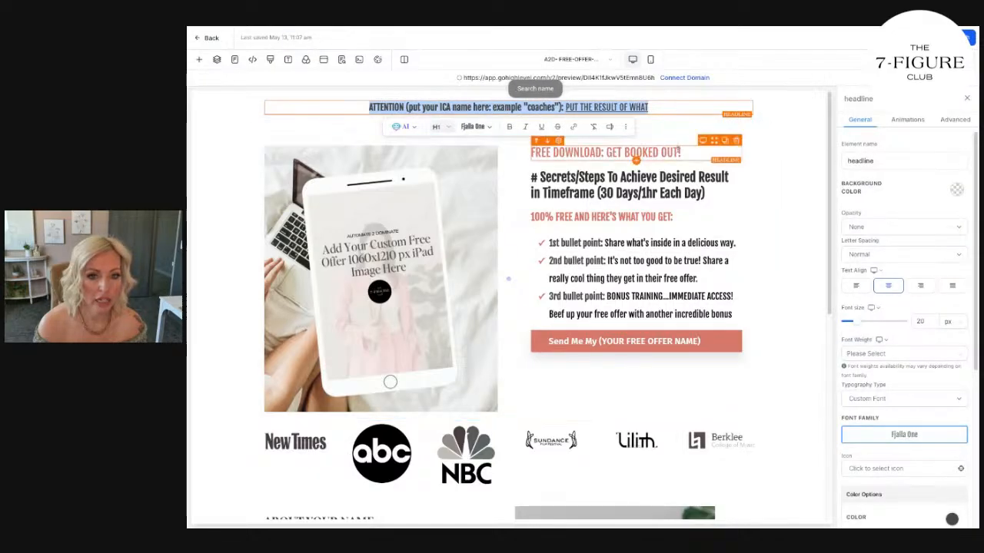
pyautogui.click(401, 262)
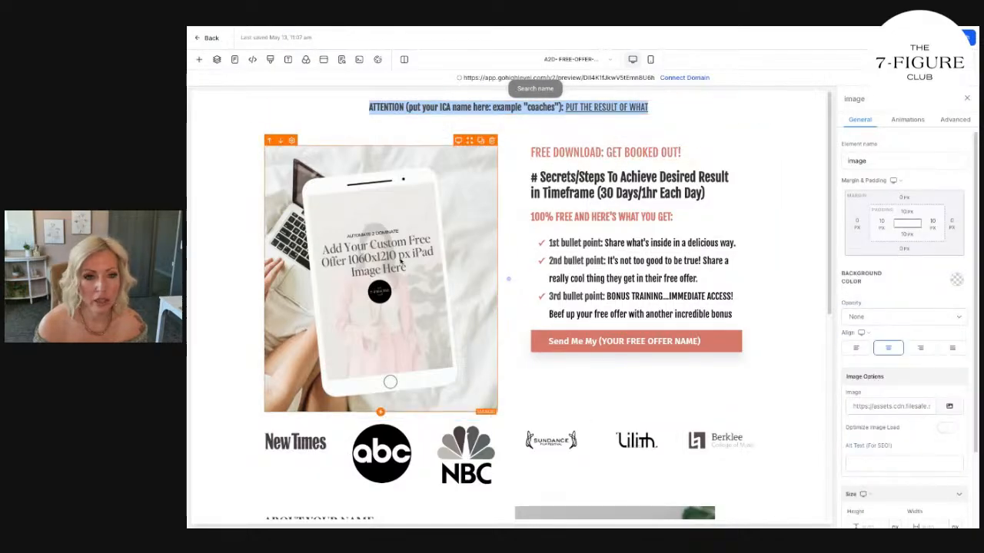
# Inspect the logo row, about section and footer copyright year, and check the page in mobile and desktop layouts.
pyautogui.scroll(-3, 400, 263)
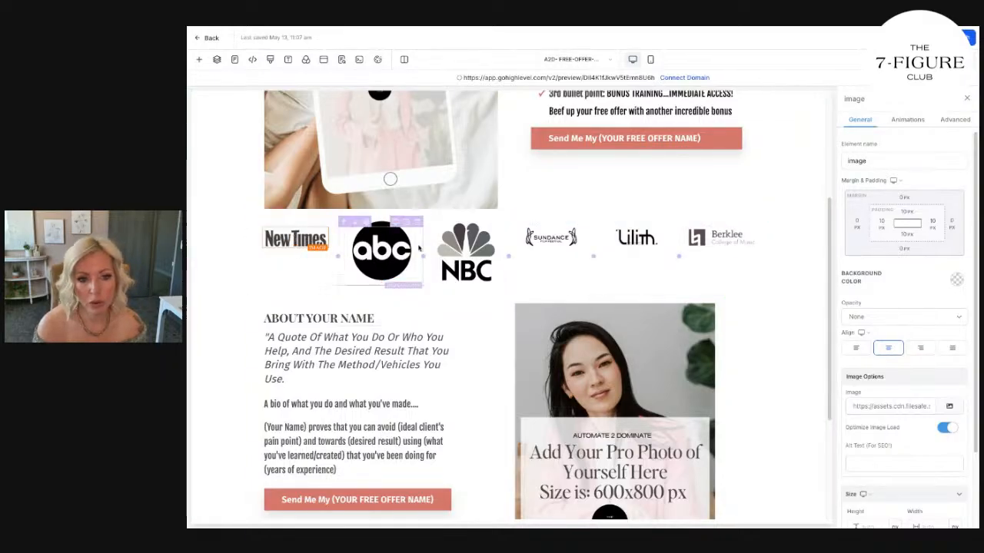
pyautogui.scroll(-1, 558, 256)
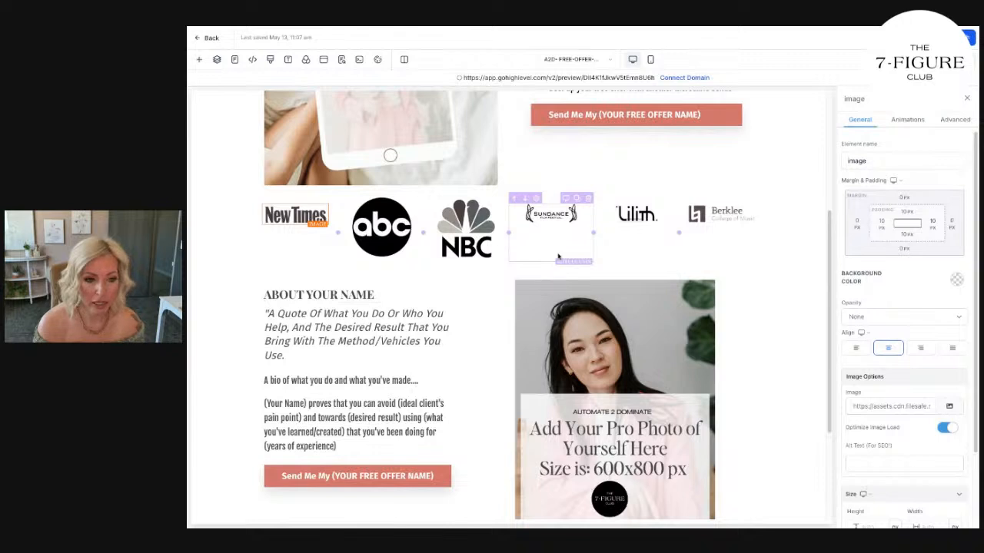
pyautogui.scroll(-3, 558, 256)
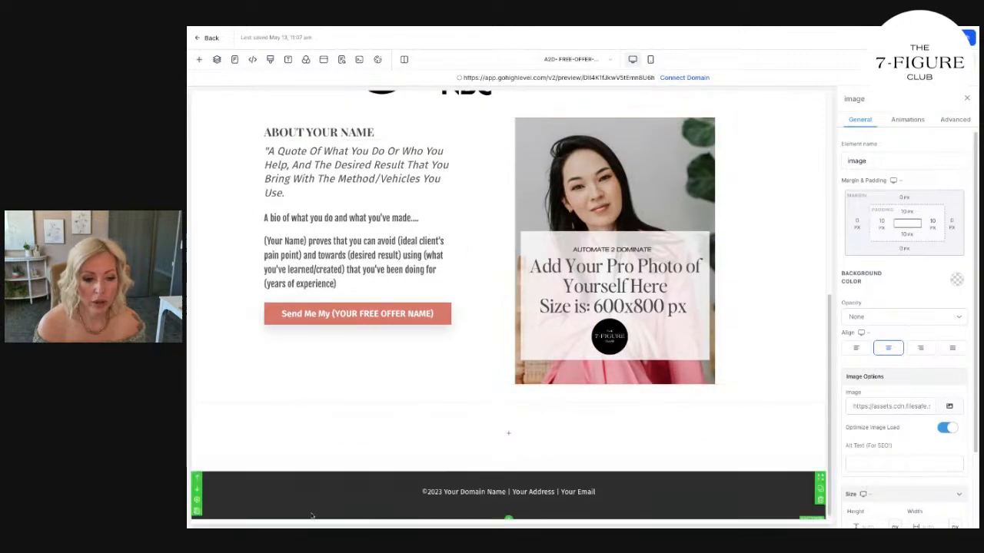
pyautogui.click(206, 501)
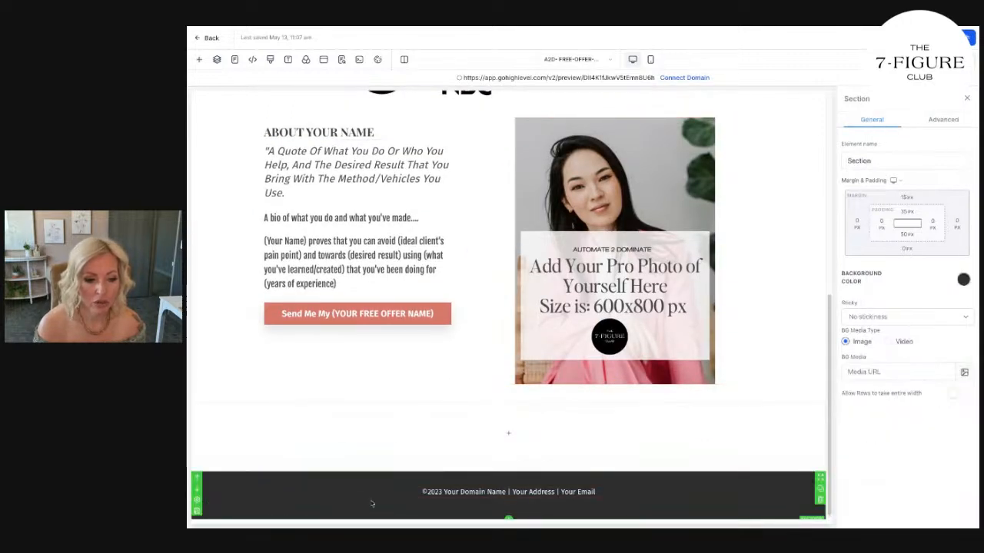
pyautogui.click(440, 492)
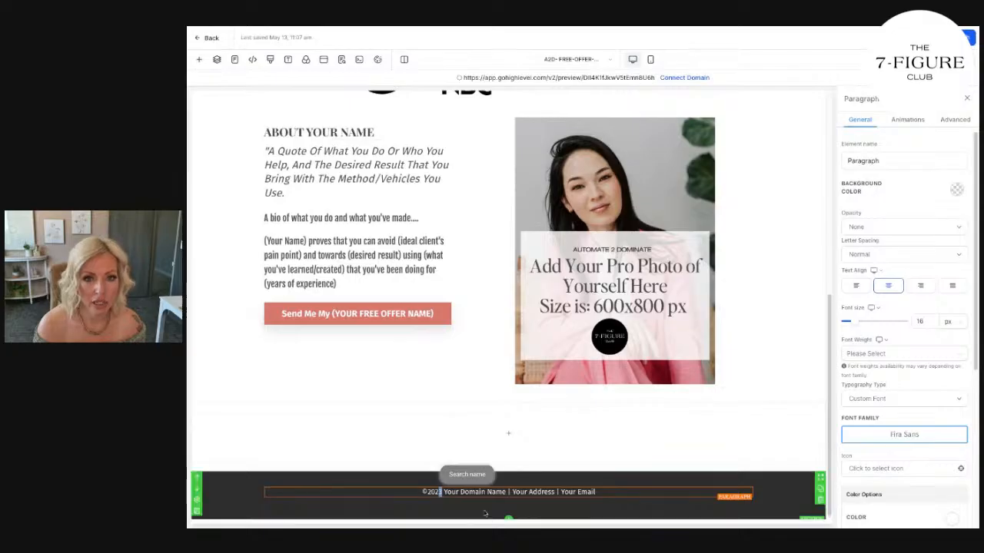
pyautogui.click(650, 59)
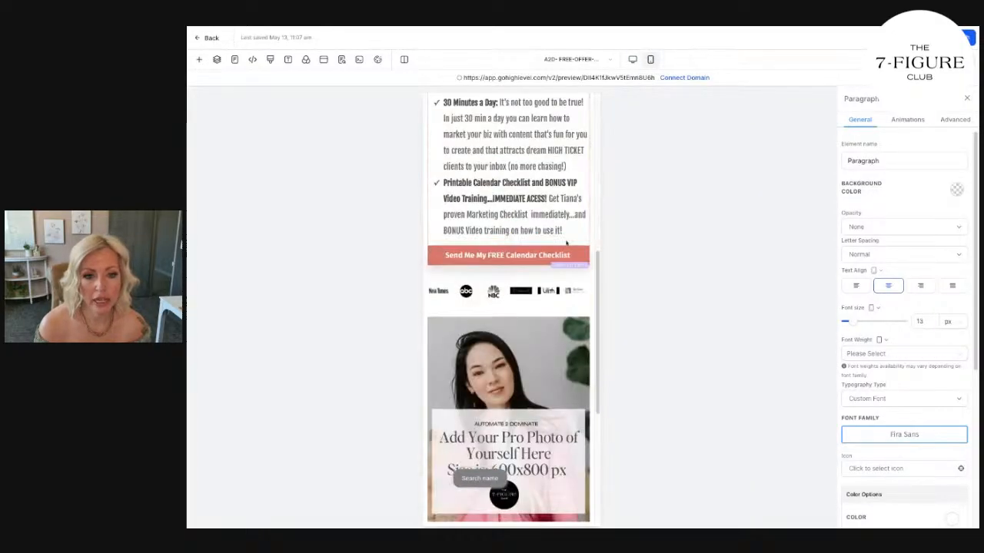
pyautogui.click(632, 60)
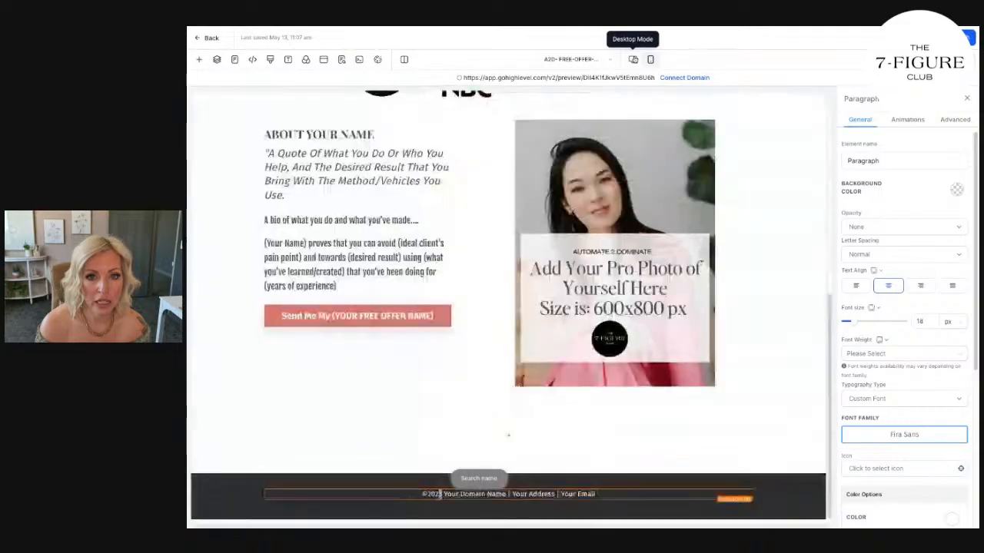
# Review the Content, Keywords, Author and Social Image sections of the page's SEO meta data and close them without updating.
pyautogui.click(342, 60)
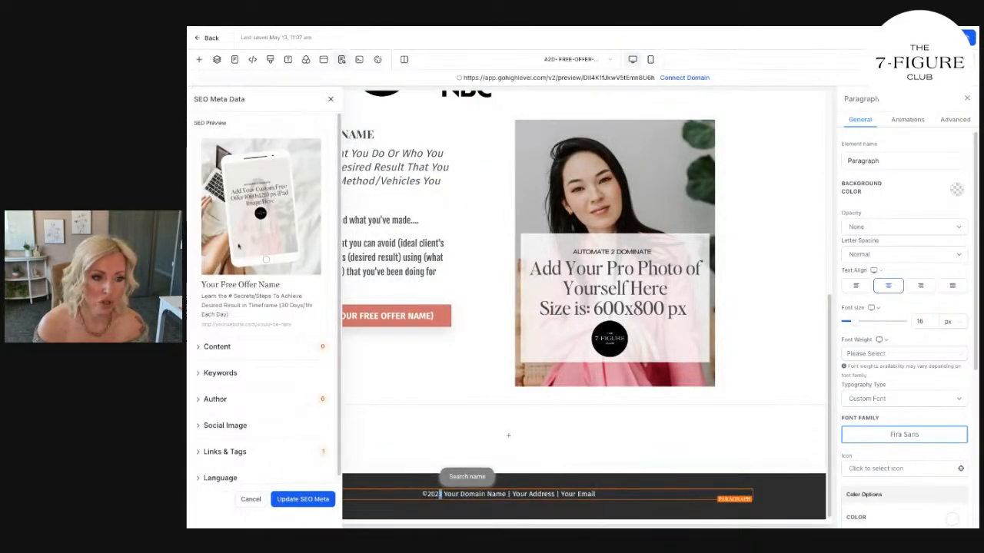
pyautogui.click(238, 350)
pyautogui.click(242, 378)
pyautogui.tripleClick(243, 378)
pyautogui.scroll(-3, 243, 378)
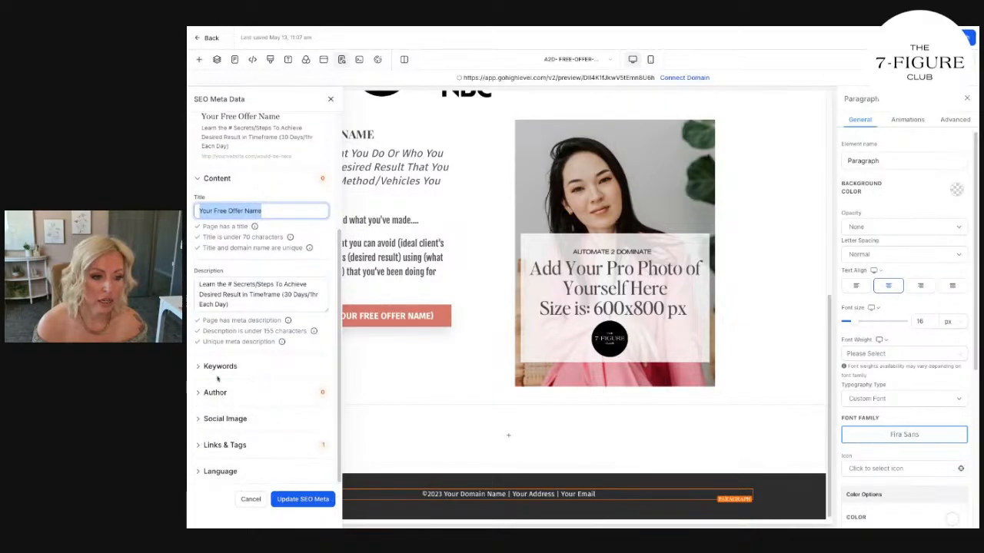
pyautogui.click(220, 369)
pyautogui.click(246, 436)
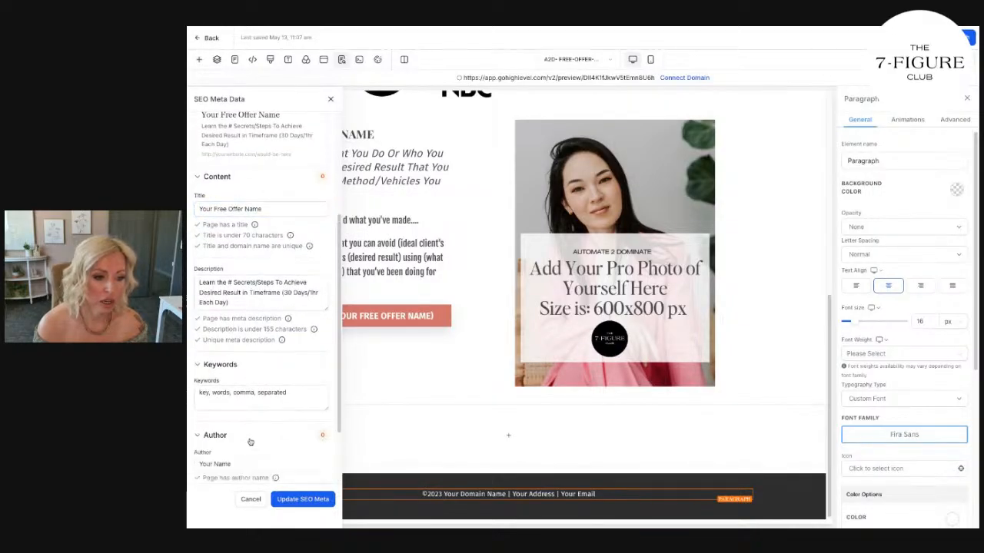
pyautogui.scroll(-1, 254, 438)
pyautogui.click(235, 420)
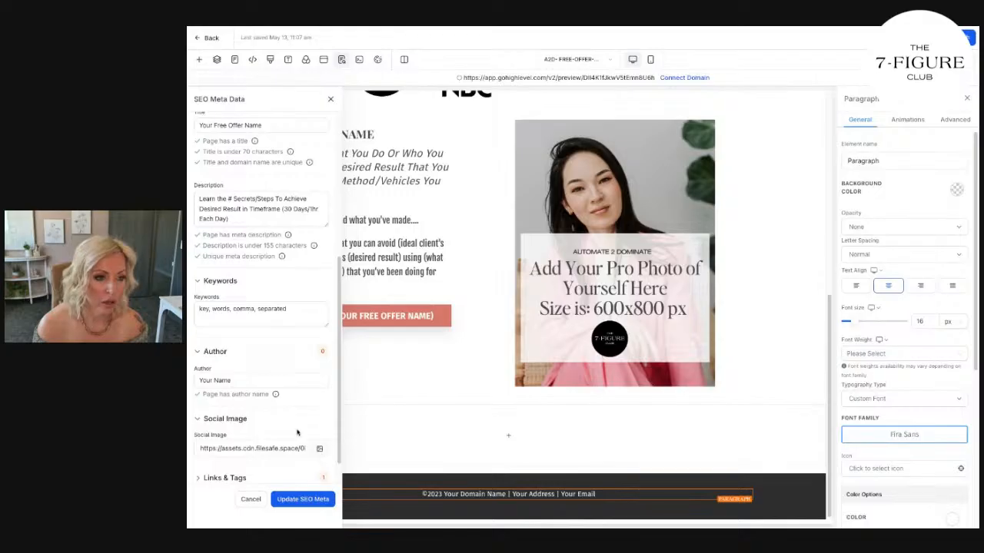
pyautogui.scroll(5, 256, 303)
pyautogui.click(328, 104)
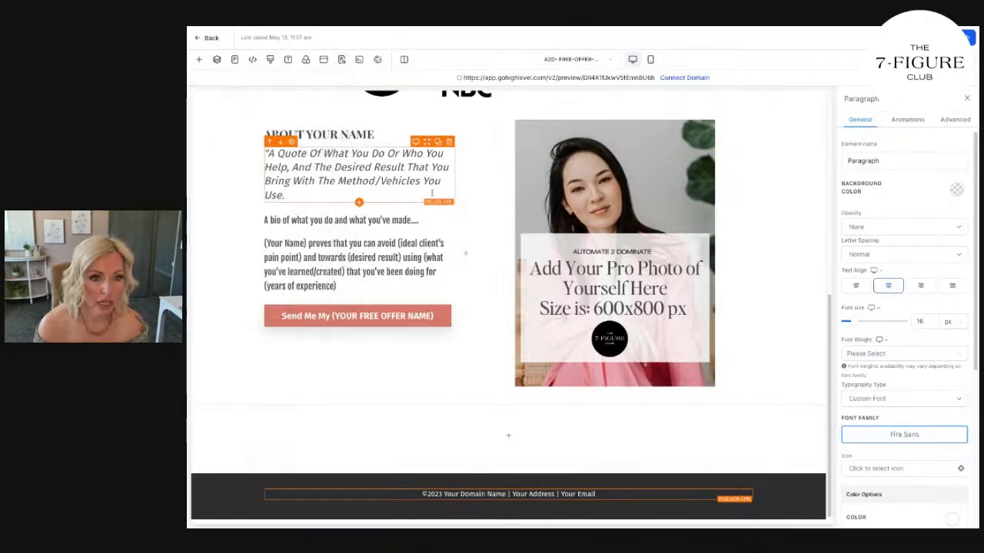
# Go back to the top of the funnel page and switch to the Automate 2 Dominate course outline to browse its lessons.
pyautogui.scroll(5, 510, 395)
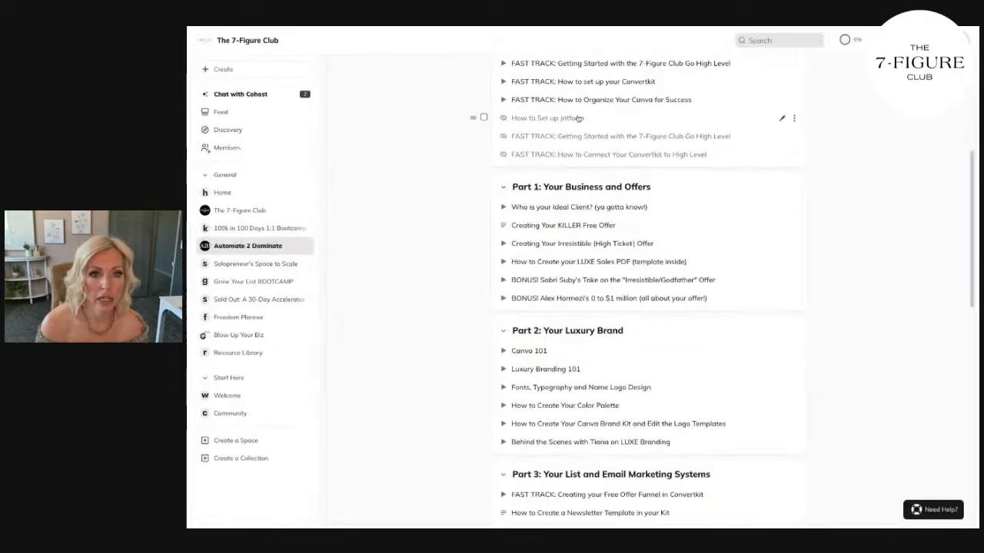
pyautogui.scroll(5, 570, 249)
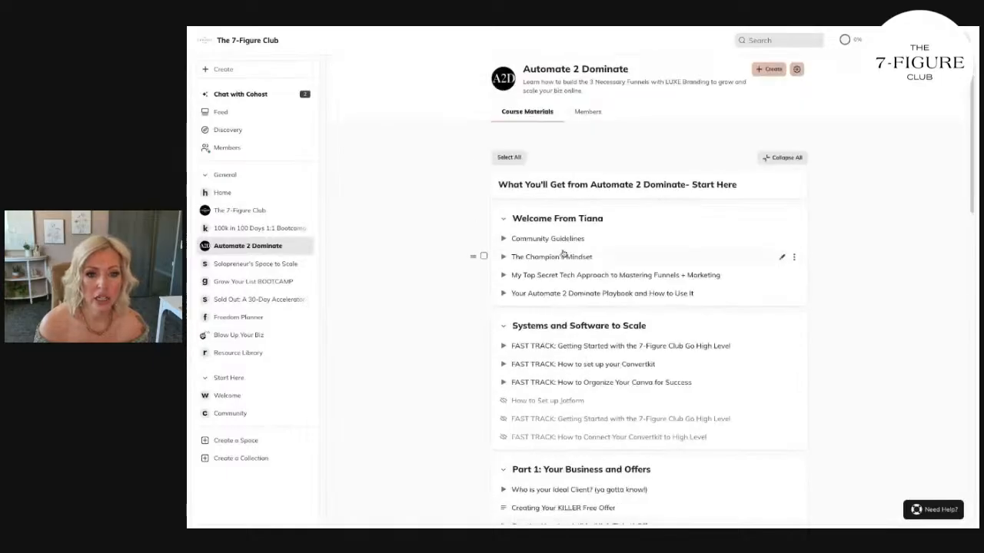
pyautogui.scroll(-4, 570, 242)
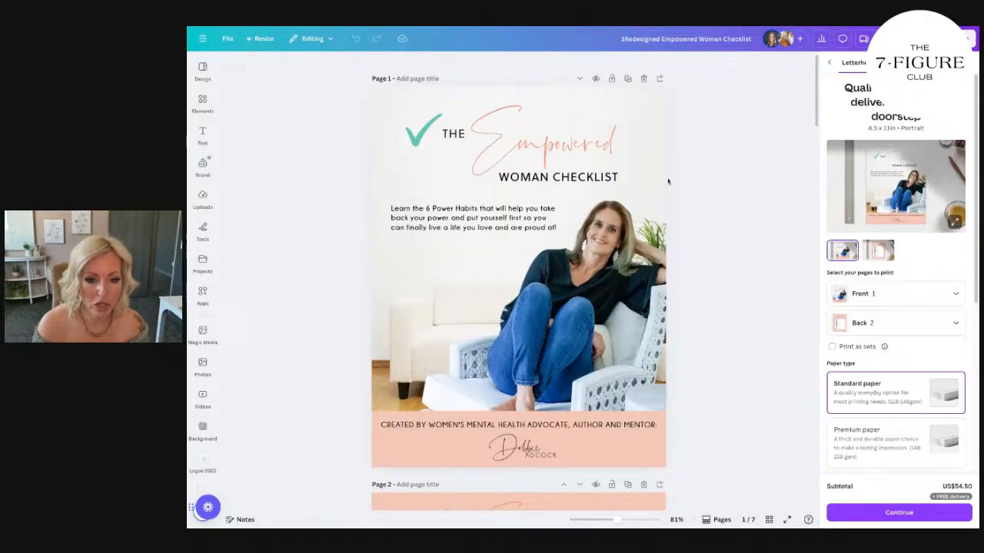
# Page through the Empowered Woman Checklist design and go over the recent designs on the Canva home page.
pyautogui.scroll(-1, 395, 417)
pyautogui.scroll(-20, 395, 417)
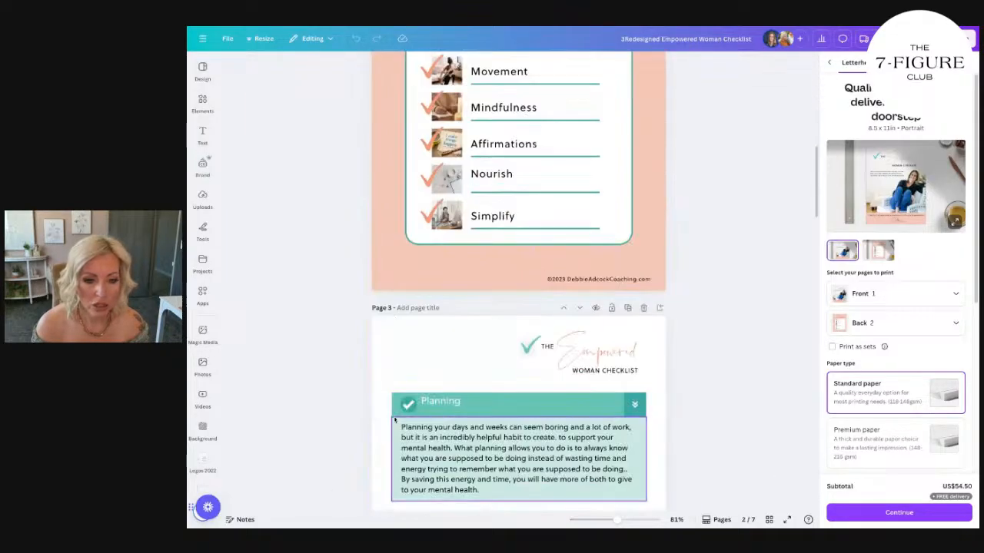
pyautogui.scroll(-11, 395, 420)
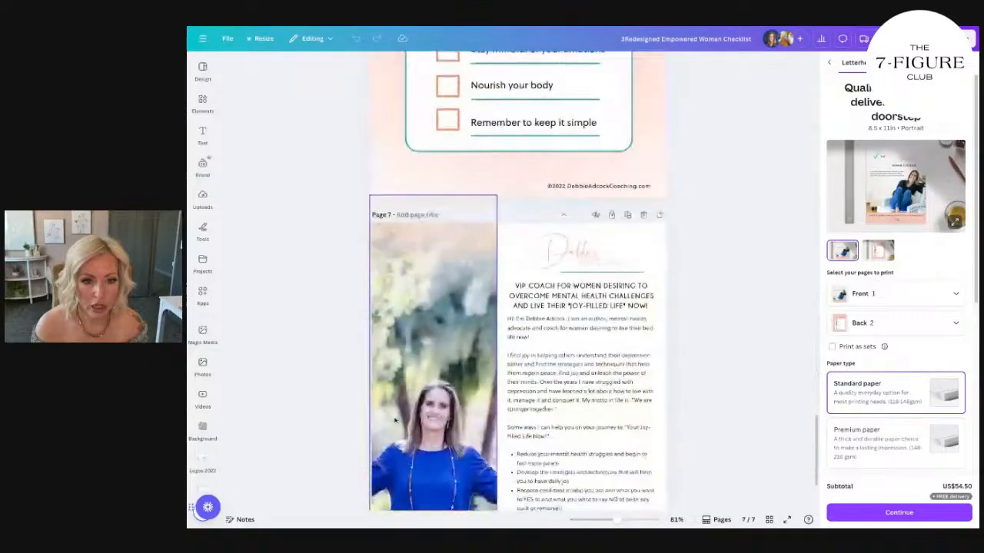
pyautogui.scroll(11, 384, 431)
pyautogui.scroll(20, 383, 431)
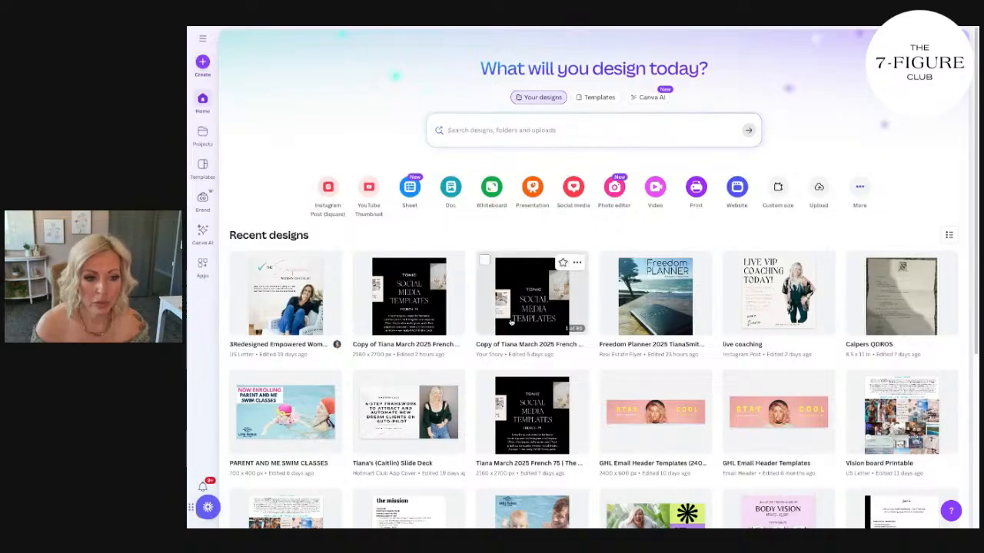
pyautogui.scroll(-1, 531, 307)
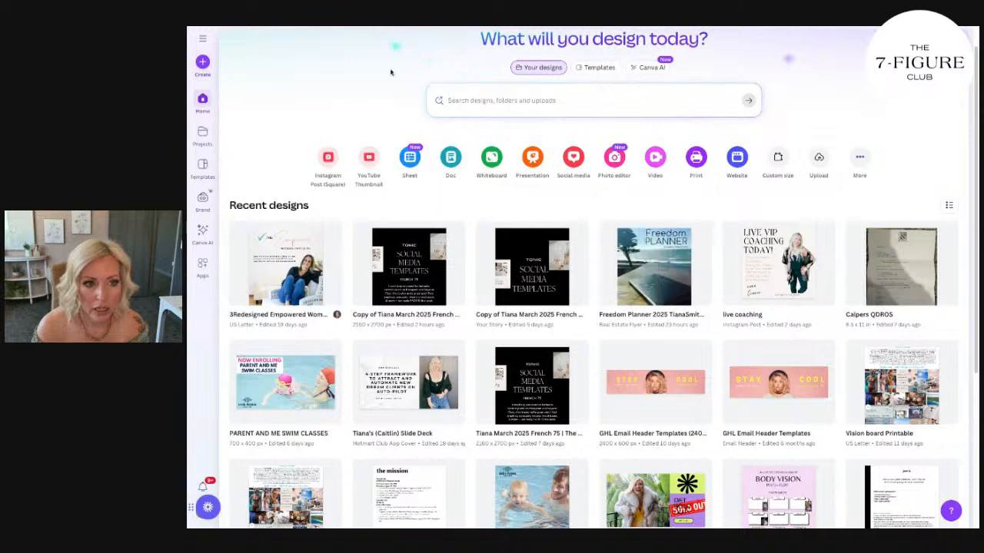
# Search the Canva template library for "a2d" and return to the home page.
pyautogui.click(202, 164)
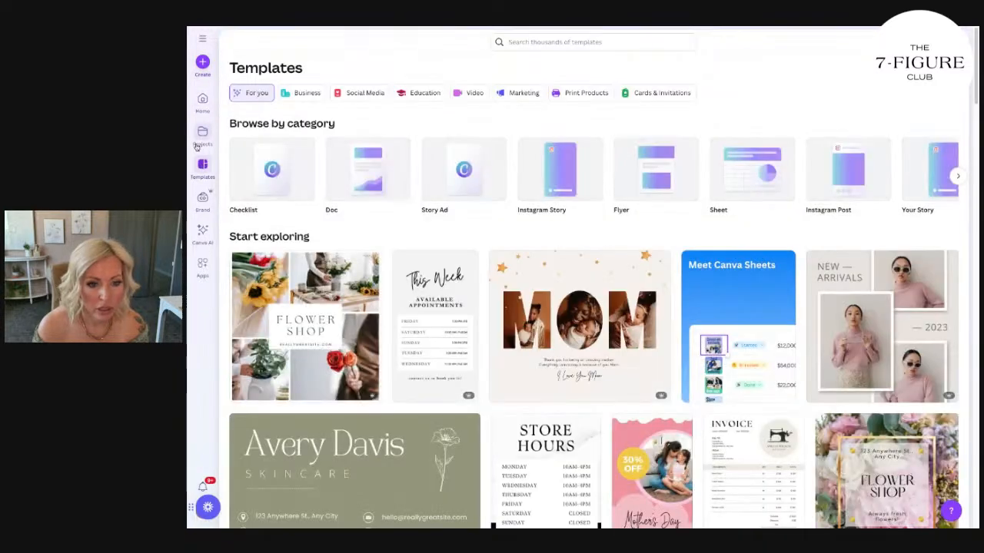
pyautogui.click(532, 43)
pyautogui.write('a2s')
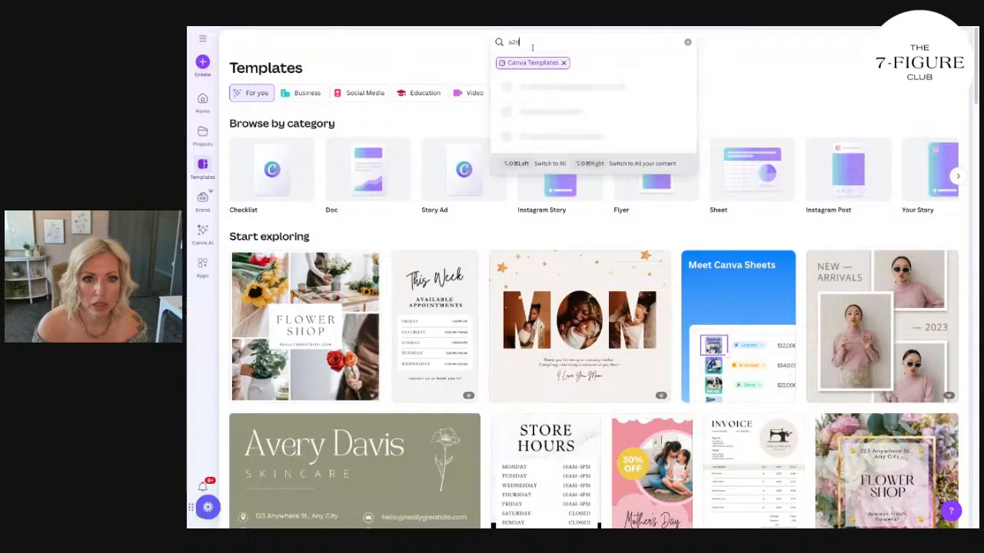
pyautogui.click(552, 91)
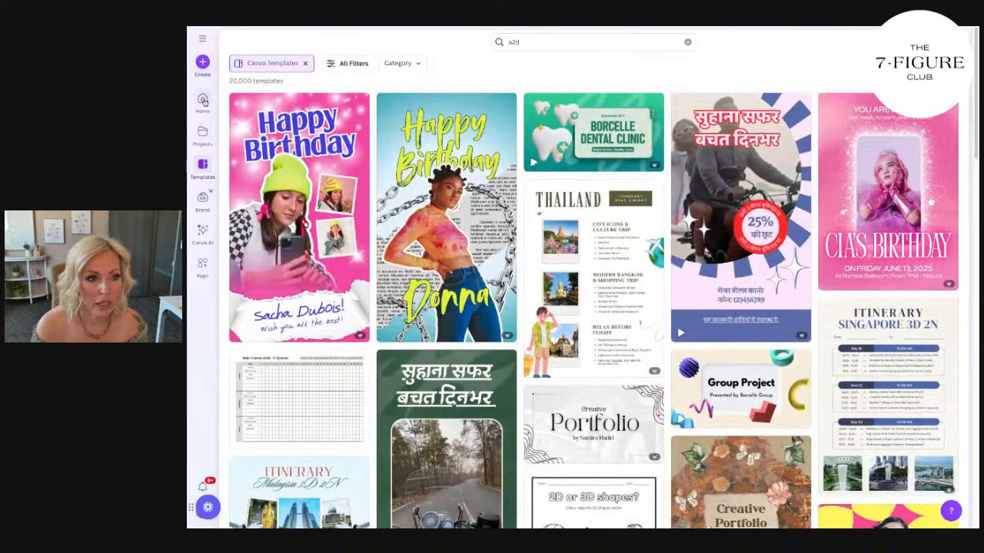
pyautogui.click(203, 102)
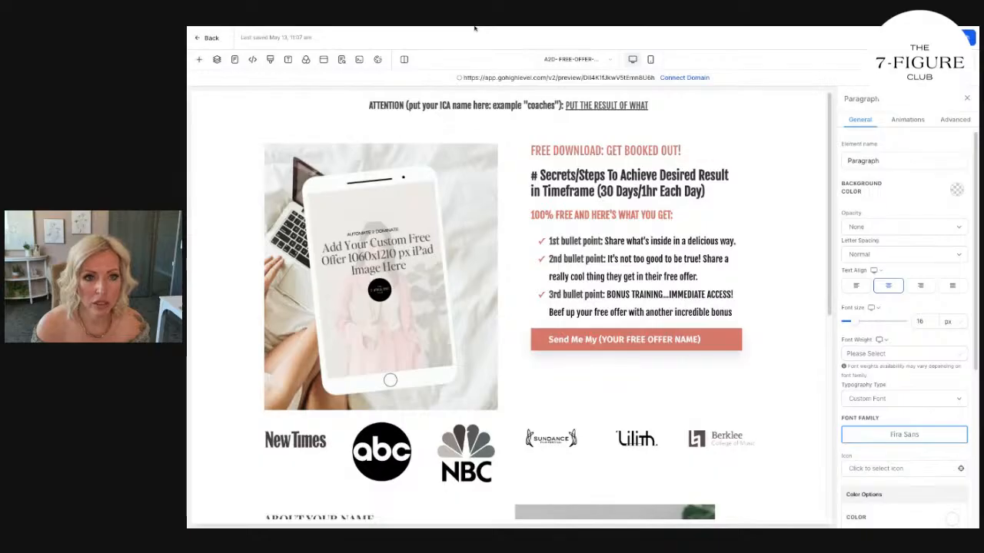
# Create a new Canva design with a custom size of 1060 × 1210 px.
pyautogui.click(238, 27)
pyautogui.click(202, 63)
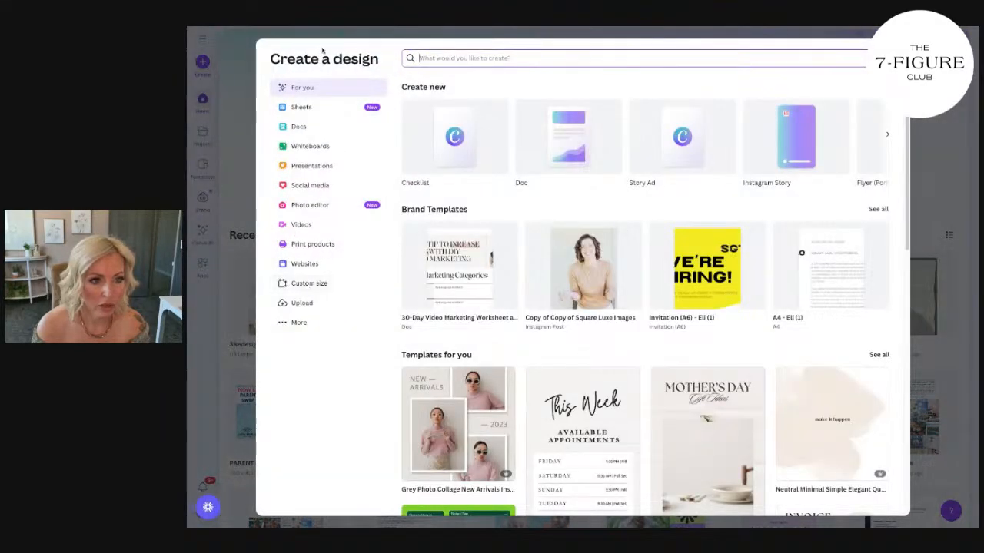
pyautogui.click(314, 288)
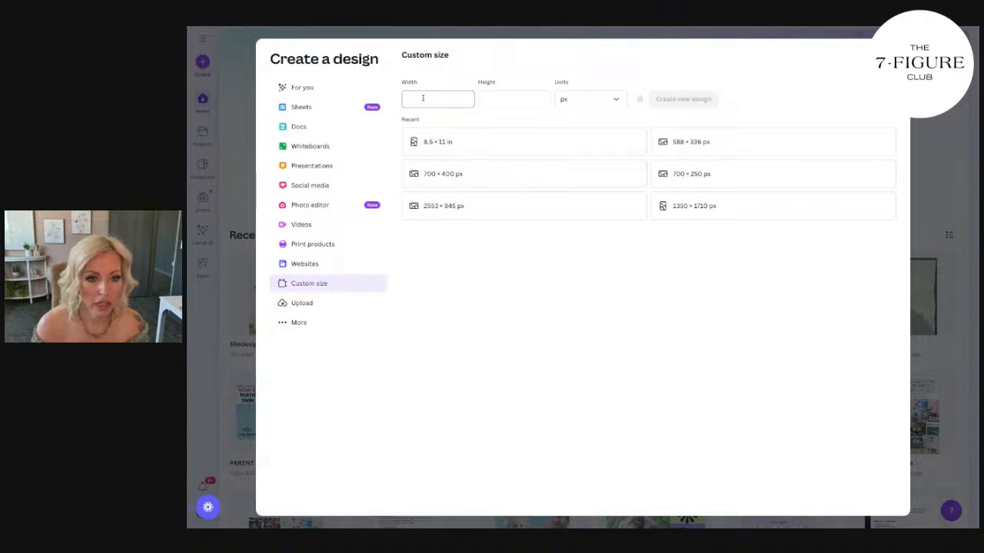
pyautogui.write('1060')
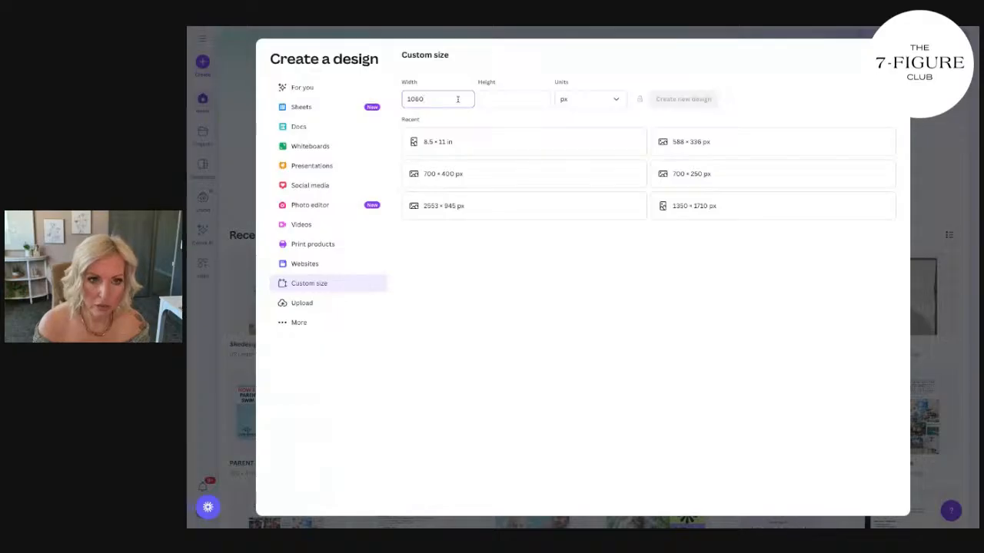
pyautogui.click(514, 100)
pyautogui.write('1210')
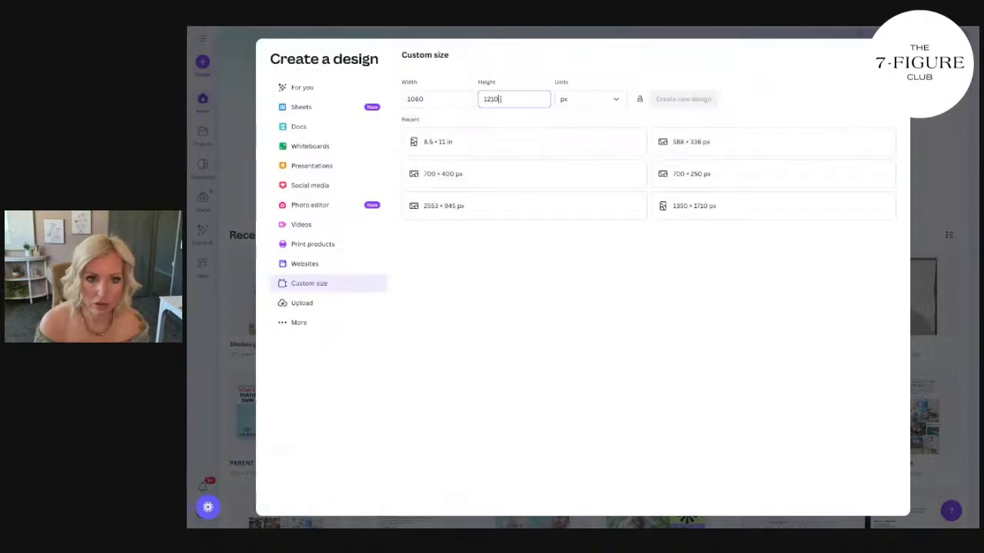
pyautogui.click(665, 104)
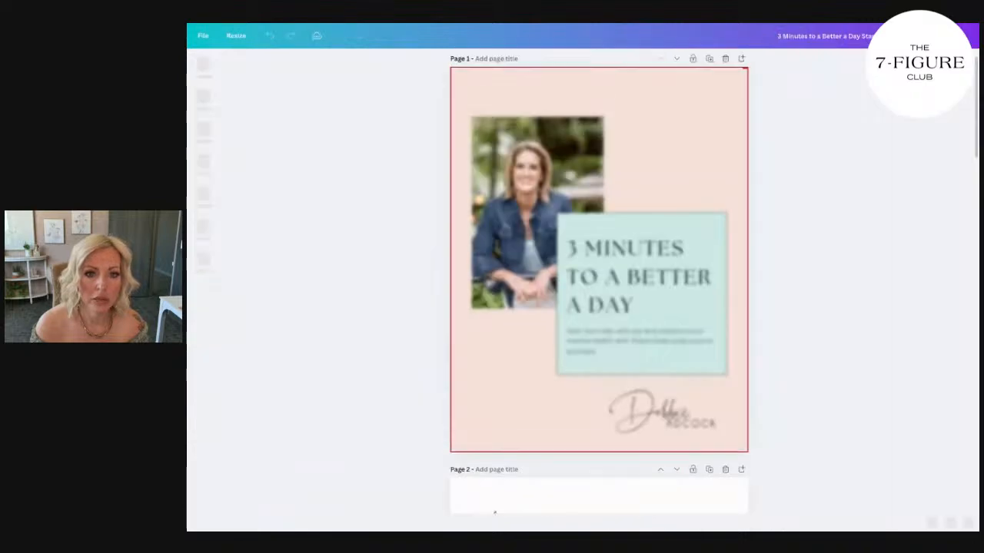
# Page through the "3 Minutes to a Better a Day" design and select the full-page portrait on page 5.
pyautogui.scroll(-1, 737, 268)
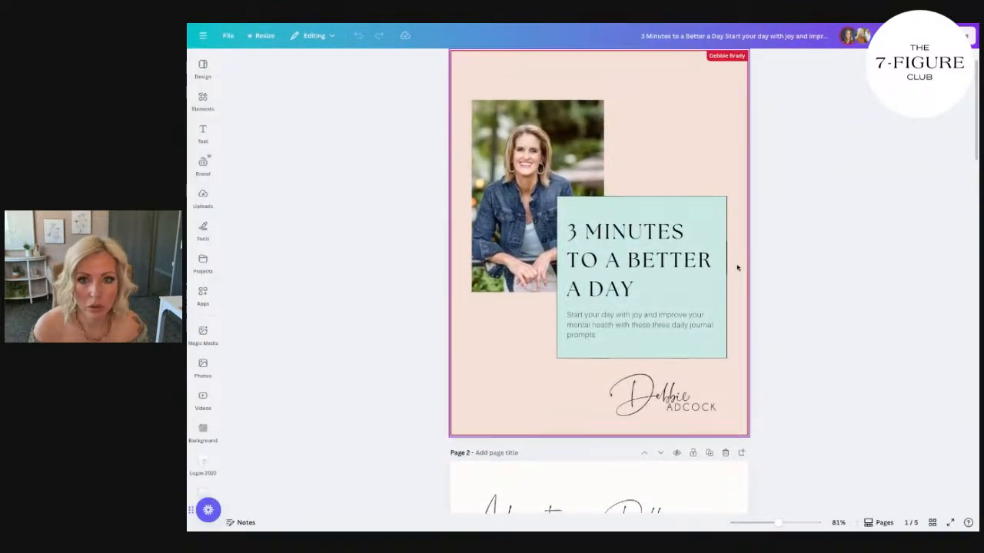
pyautogui.scroll(-20, 737, 268)
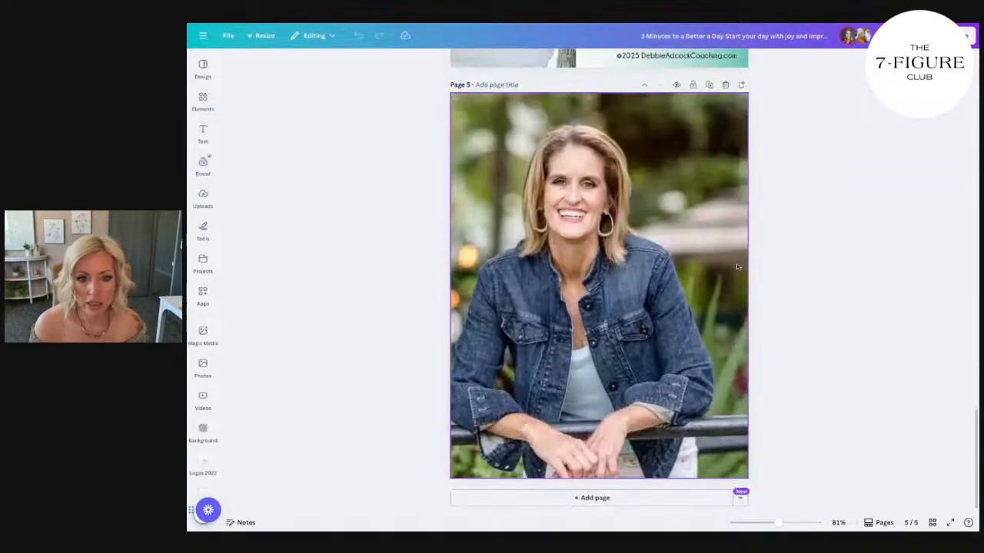
pyautogui.click(563, 211)
pyautogui.click(816, 243)
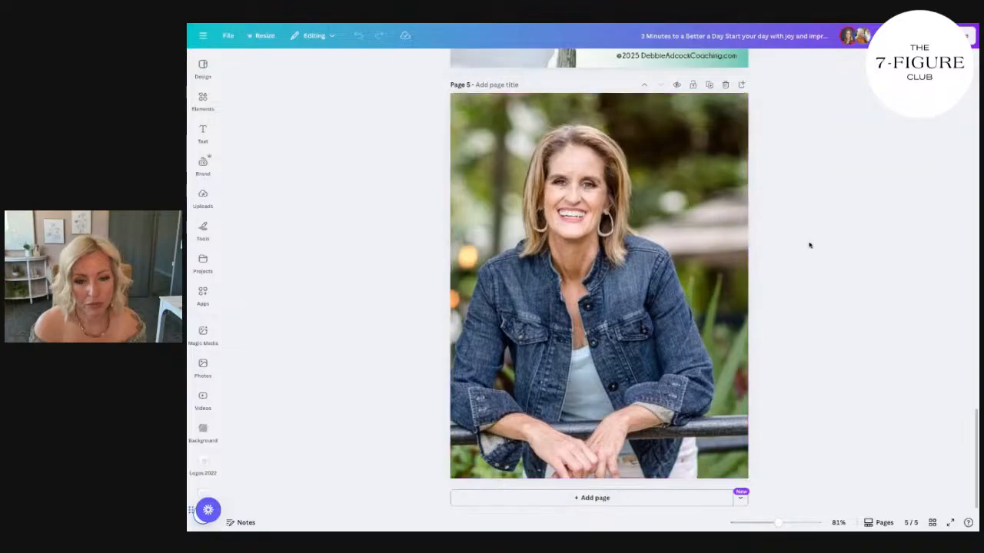
pyautogui.click(714, 313)
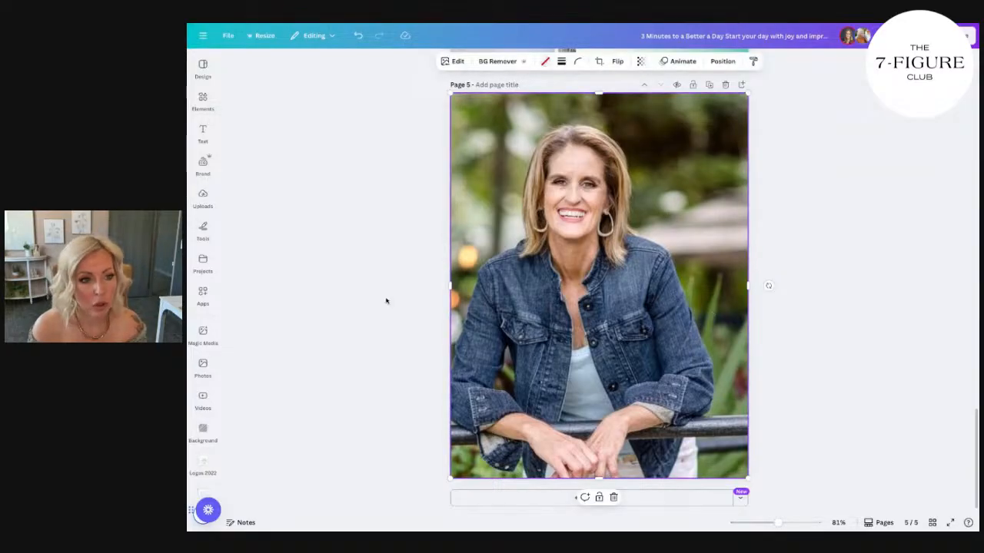
# Copy the orange signature logo from an earlier page and paste it onto the page 5 portrait.
pyautogui.scroll(20, 560, 339)
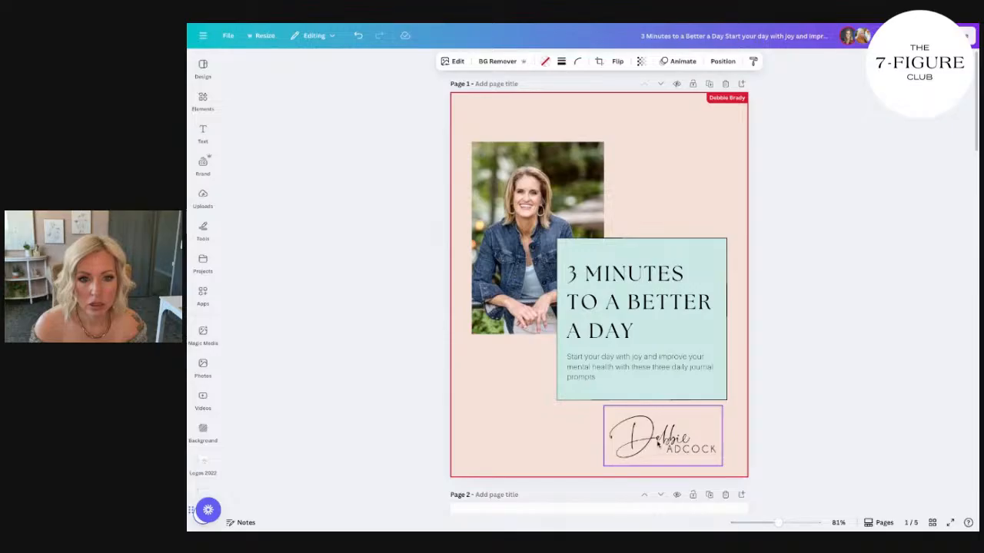
pyautogui.scroll(-15, 660, 444)
pyautogui.scroll(-3, 671, 445)
pyautogui.scroll(5, 680, 394)
pyautogui.click(680, 395)
pyautogui.scroll(-2, 679, 394)
pyautogui.hotkey('ctrl', 'c')
pyautogui.scroll(-5, 679, 395)
pyautogui.hotkey('ctrl', 'v')
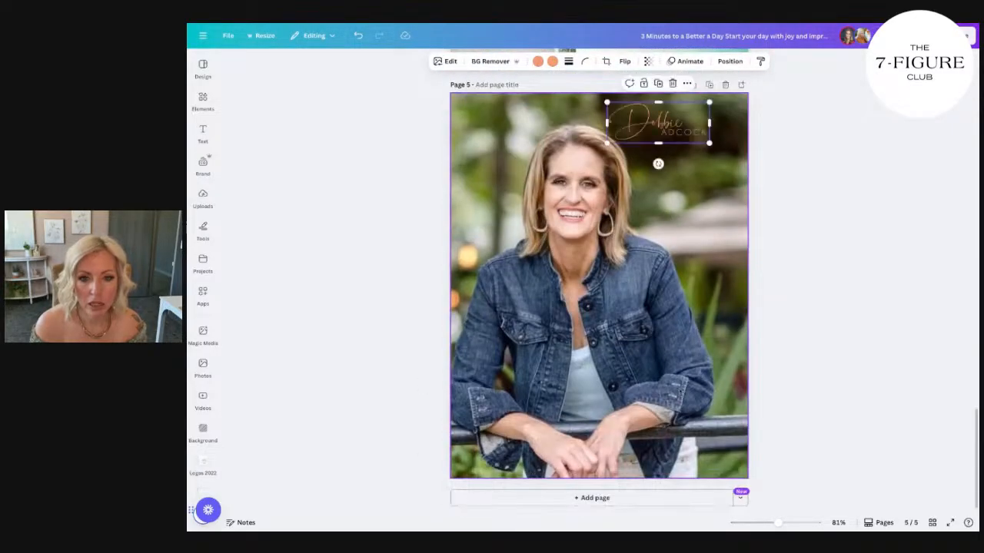
# Move the pasted signature logo into the upper-right corner of the page 5 portrait.
pyautogui.moveTo(674, 129); pyautogui.dragTo(699, 125)
pyautogui.rightClick(670, 245)
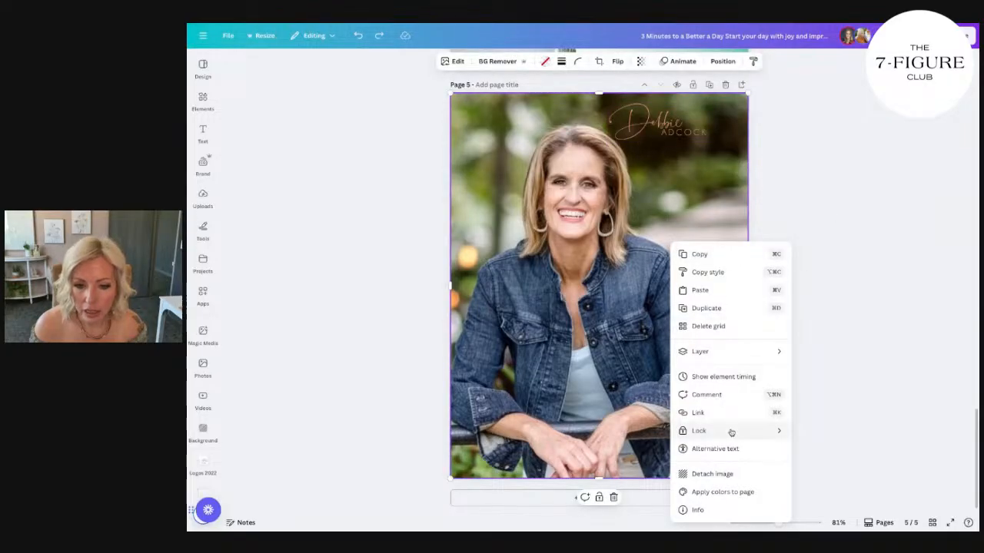
pyautogui.click(752, 269)
pyautogui.moveTo(655, 121); pyautogui.dragTo(680, 122)
pyautogui.click(822, 203)
pyautogui.scroll(1, 828, 246)
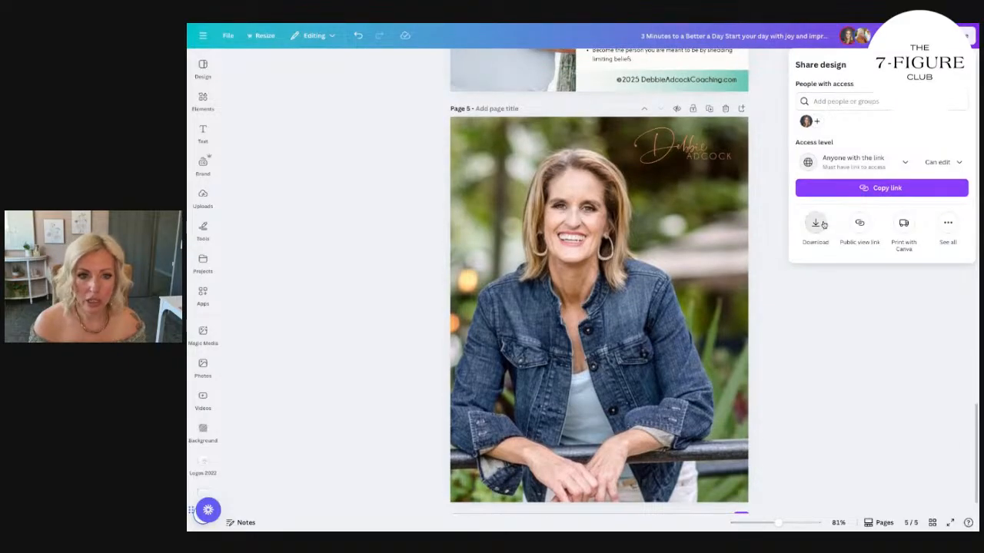
# Download only the current page, page 5, as a PNG with the download settings saved.
pyautogui.click(816, 223)
pyautogui.click(959, 230)
pyautogui.click(881, 268)
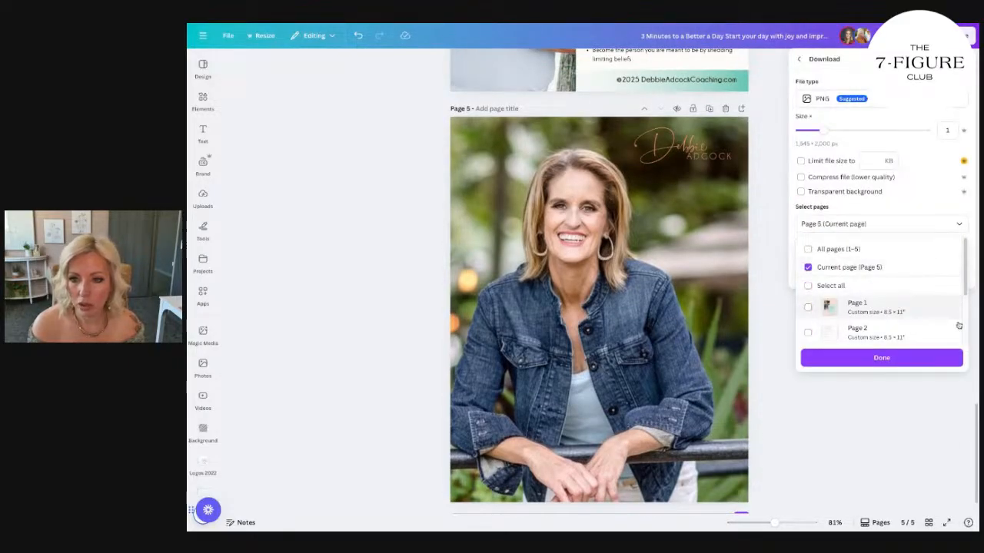
pyautogui.click(860, 136)
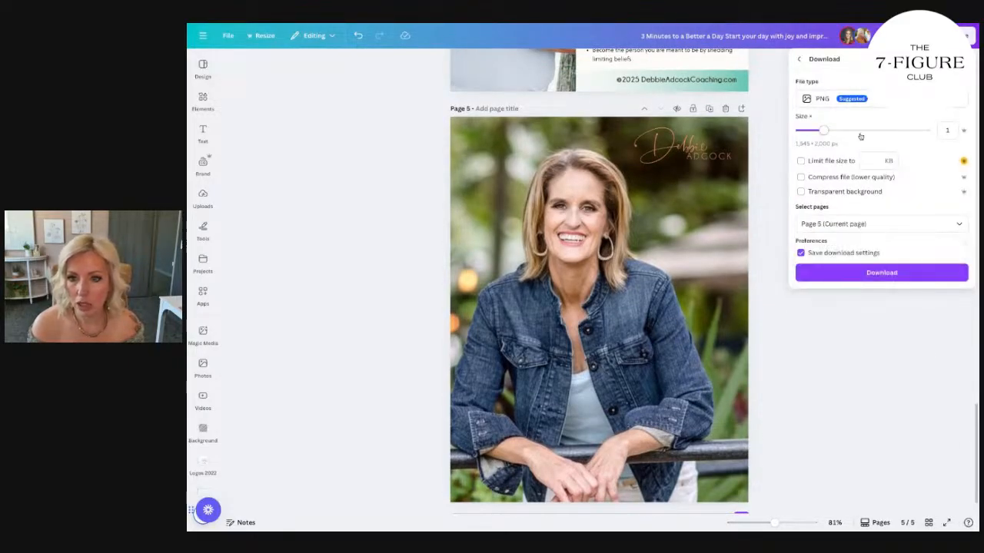
pyautogui.click(864, 273)
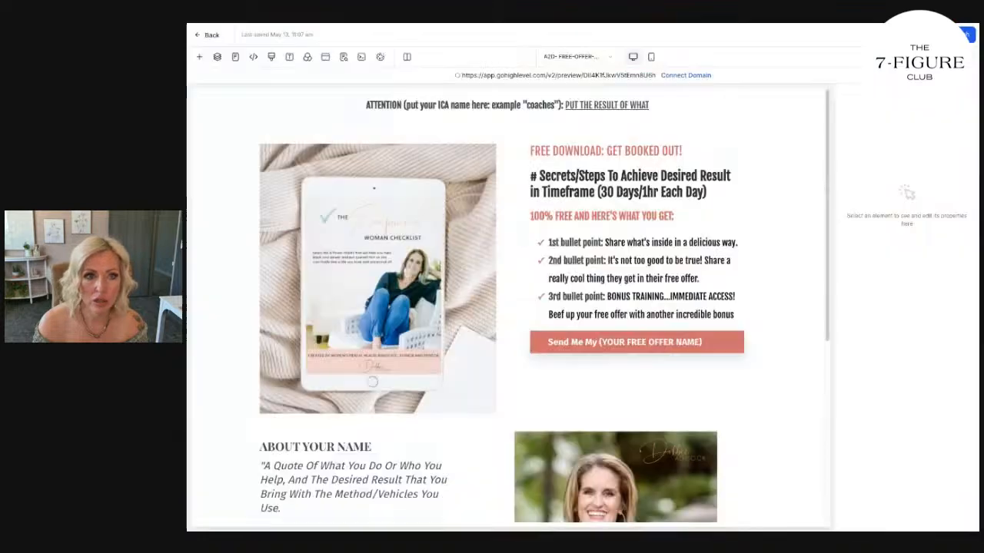
# Switch to the free offer funnel page editor and select the about section's portrait to inspect its image settings.
pyautogui.click(492, 226)
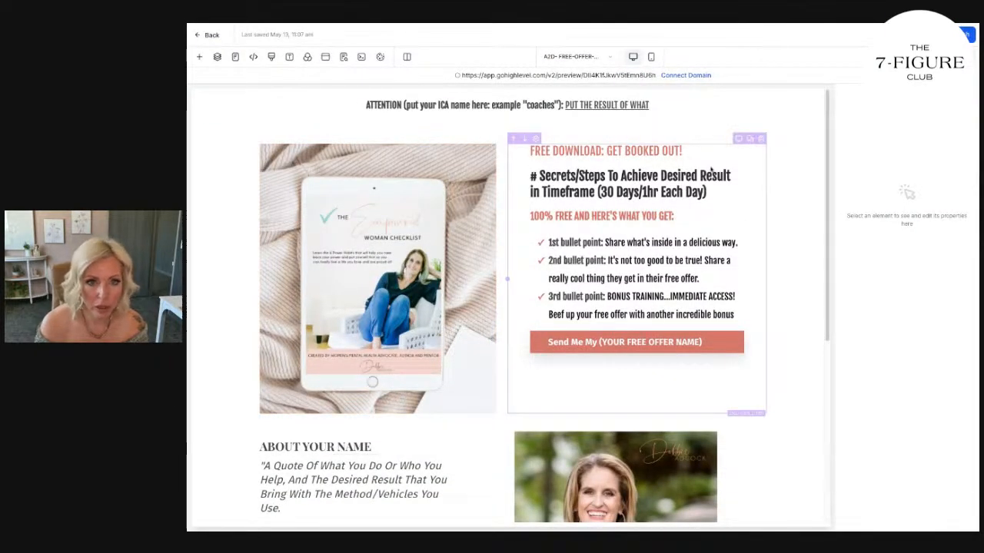
pyautogui.scroll(-3, 638, 307)
pyautogui.click(640, 329)
pyautogui.scroll(3, 640, 329)
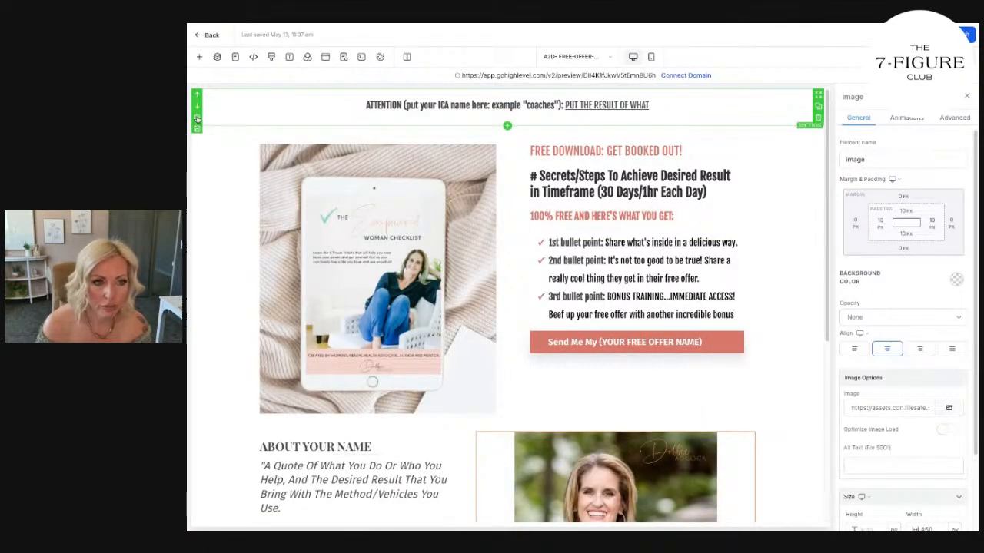
# Insert the saved Media section template and move the logo row down below the about section.
pyautogui.click(199, 57)
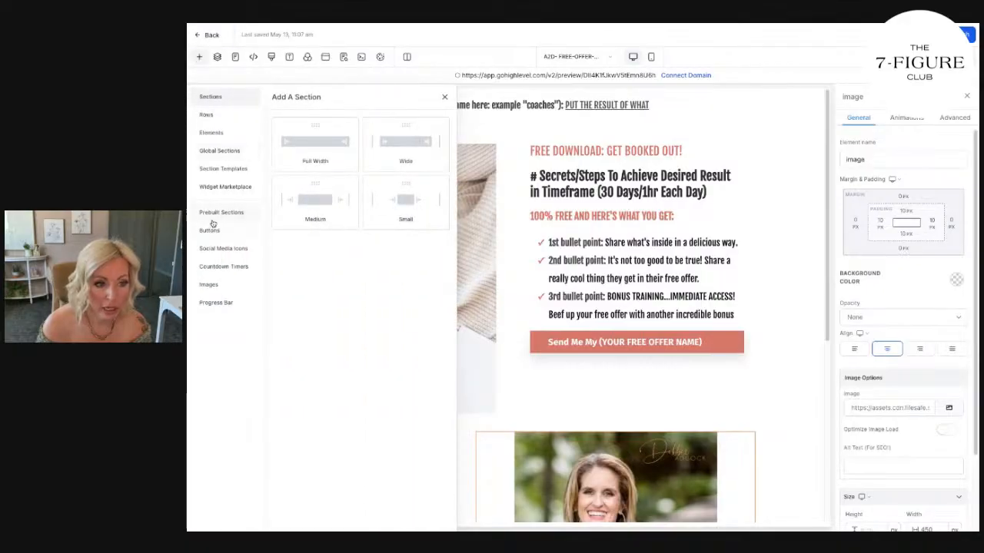
pyautogui.click(239, 170)
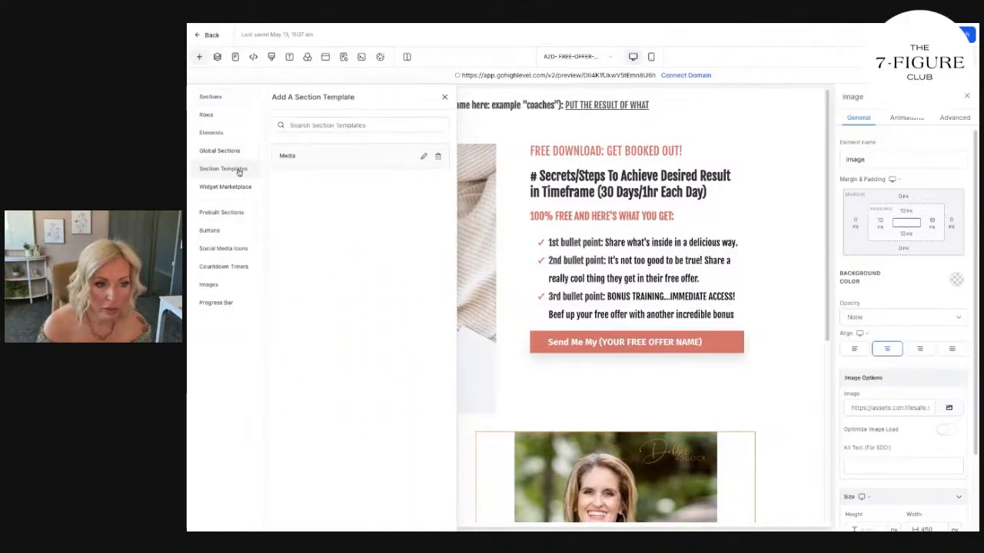
pyautogui.click(328, 155)
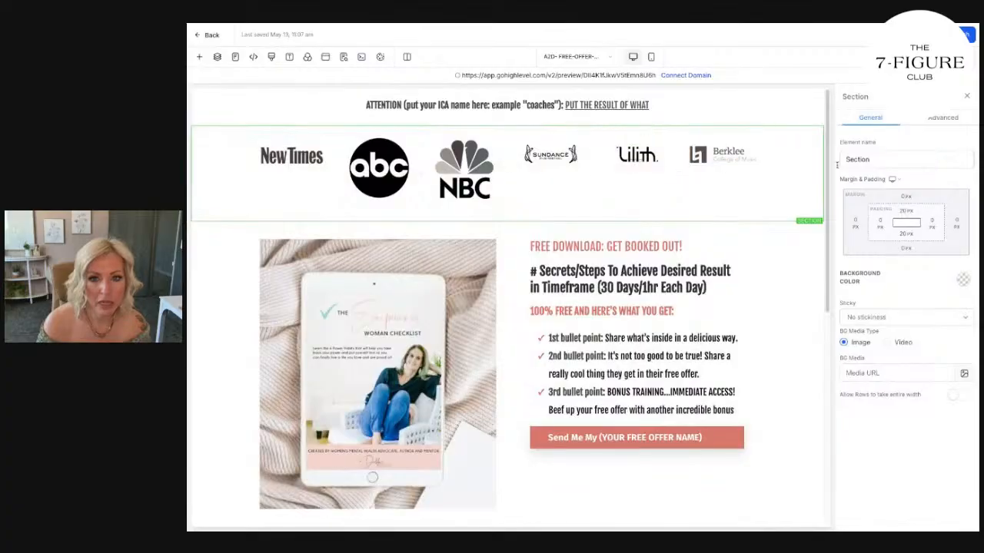
pyautogui.click(199, 146)
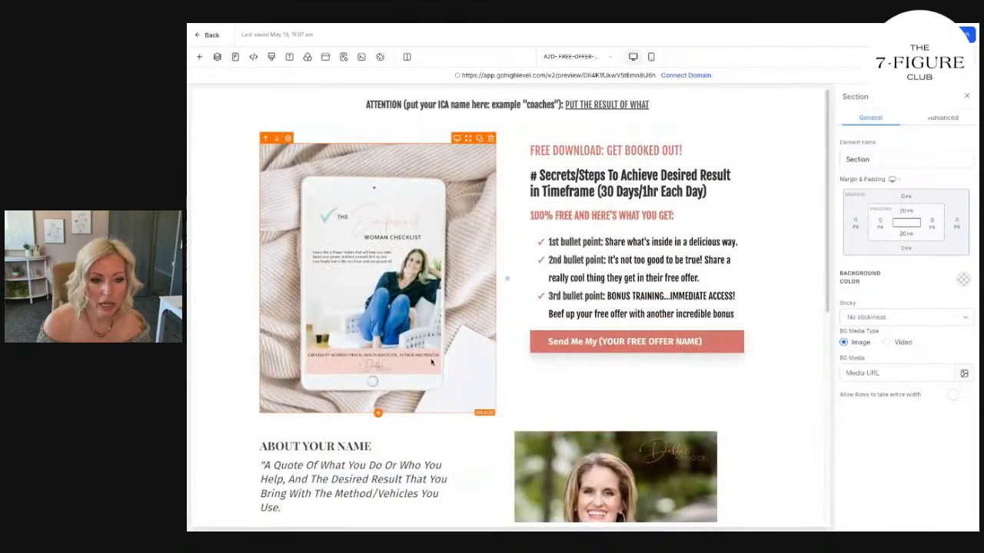
# Delete the empty section between the media logo row and the footer, and review the page layout.
pyautogui.scroll(-5, 431, 362)
pyautogui.scroll(2, 441, 369)
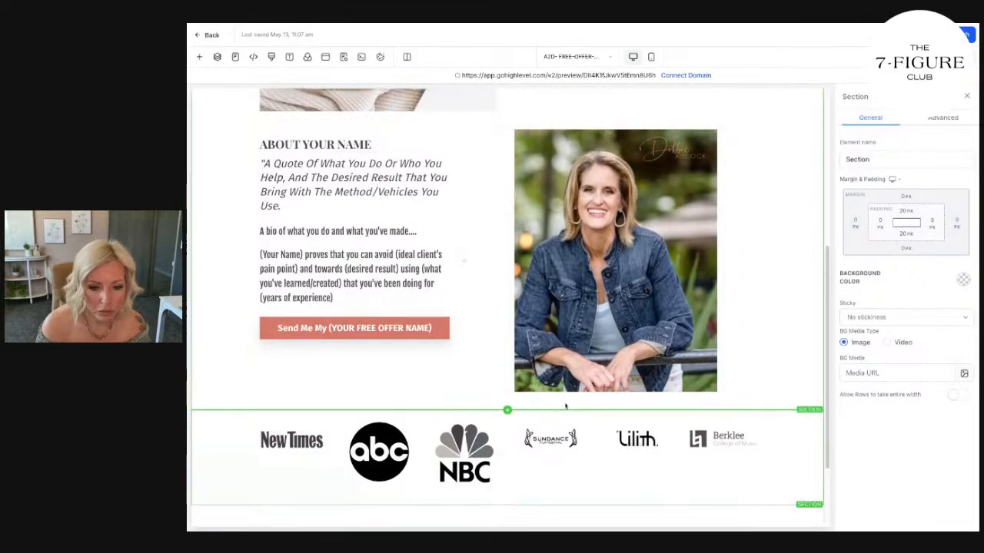
pyautogui.scroll(-2, 565, 406)
pyautogui.scroll(2, 565, 406)
pyautogui.scroll(6, 743, 461)
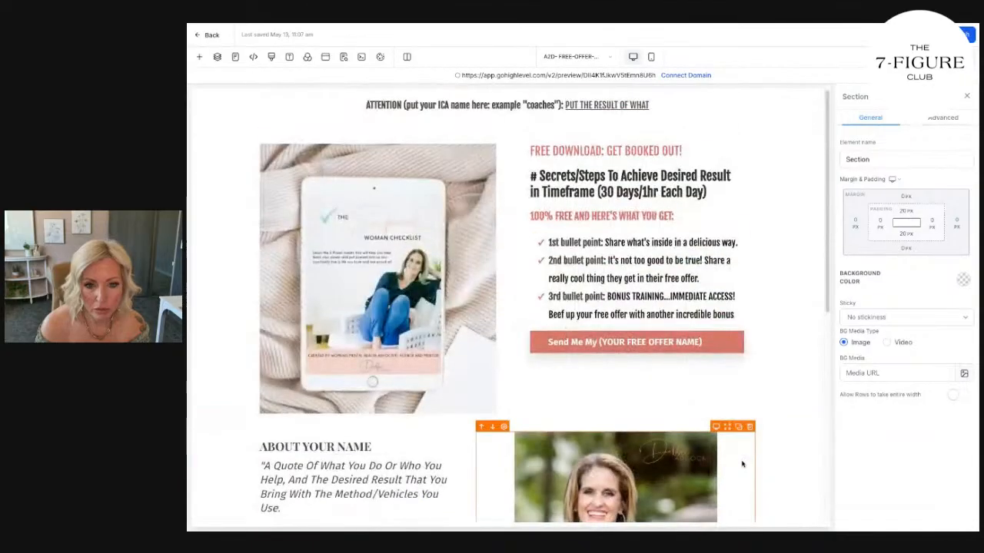
pyautogui.scroll(-7, 741, 466)
pyautogui.scroll(-1, 779, 490)
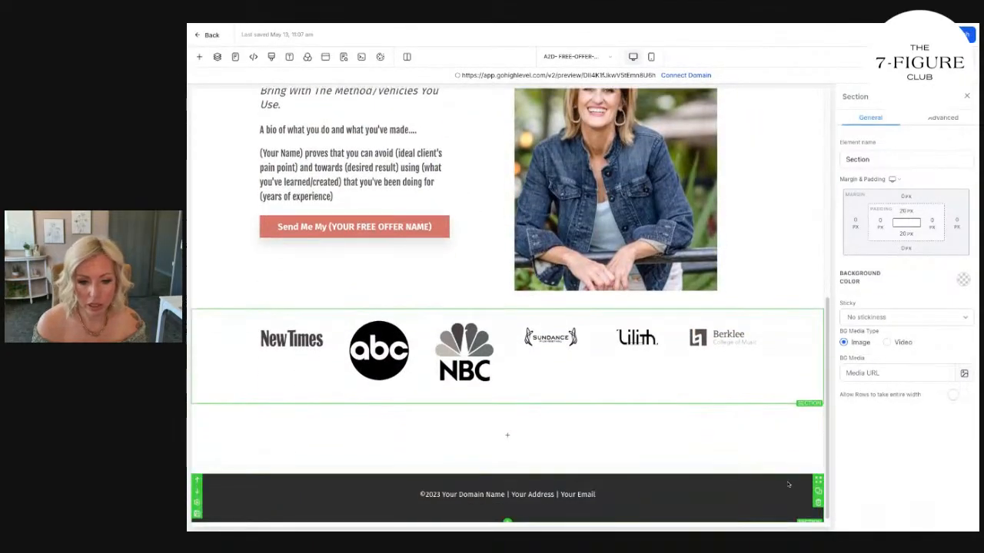
pyautogui.click(818, 443)
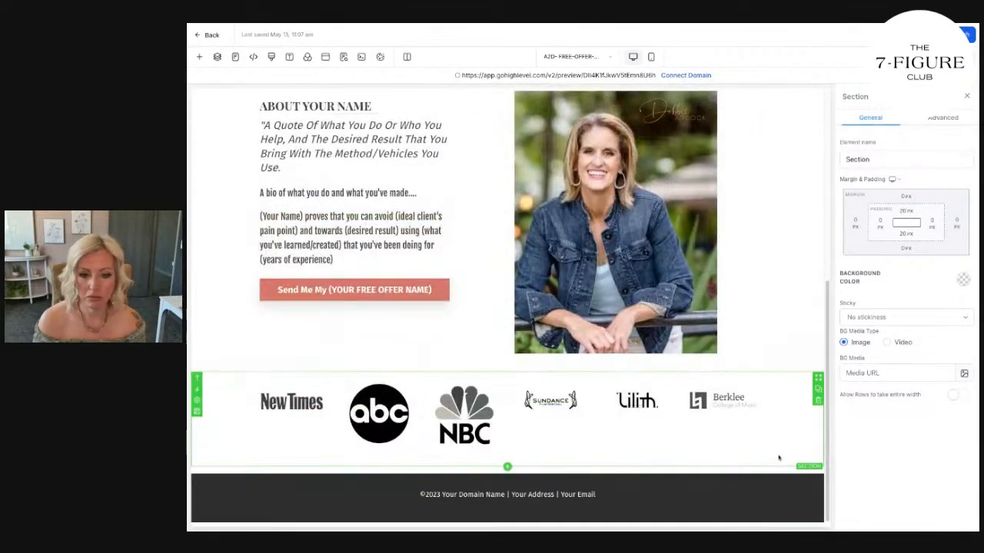
pyautogui.scroll(2, 769, 468)
pyautogui.scroll(-1, 769, 469)
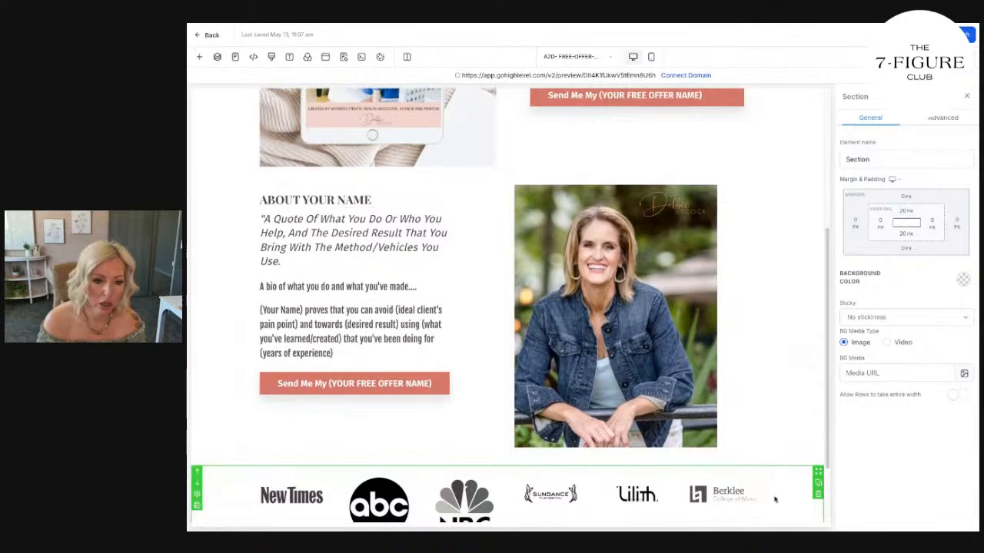
# Delete the media logo section between the about section and the footer.
pyautogui.scroll(-1, 775, 500)
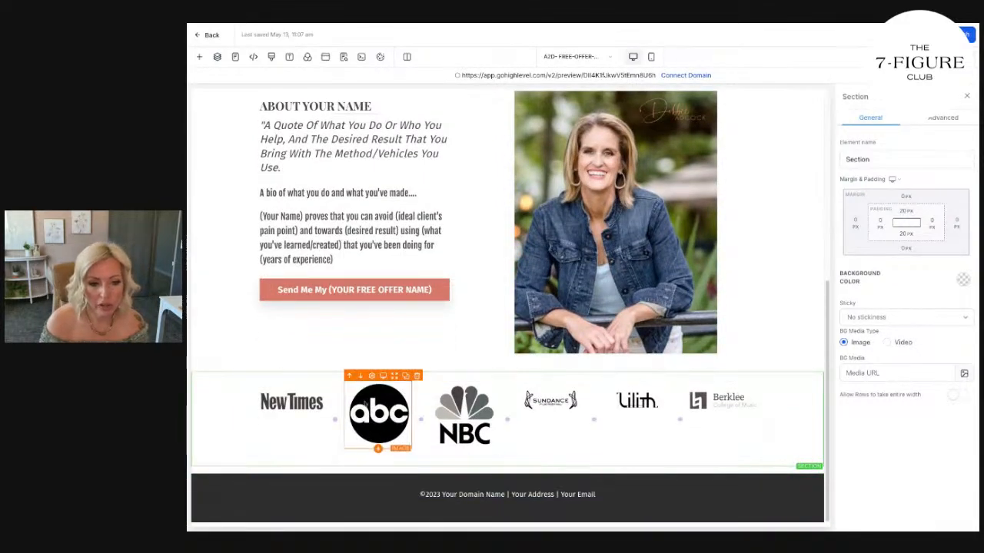
pyautogui.click(198, 413)
pyautogui.click(520, 269)
pyautogui.click(609, 319)
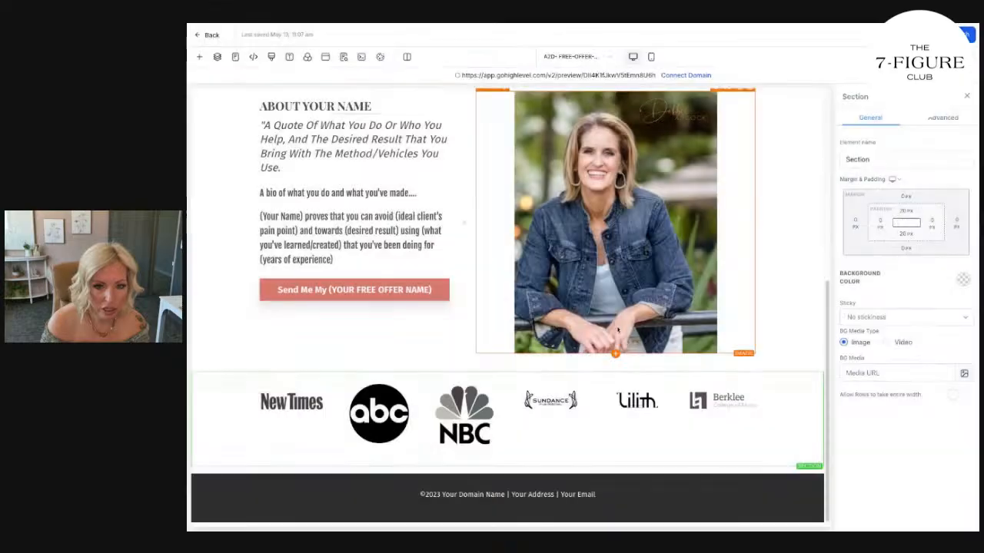
pyautogui.click(819, 403)
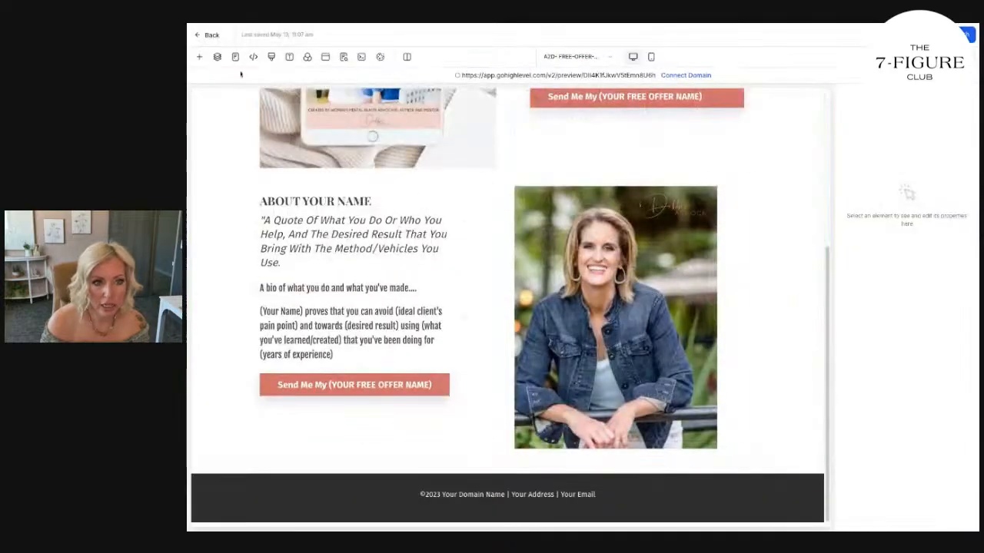
# View the saved Media template in the section templates, and close the template list.
pyautogui.click(199, 59)
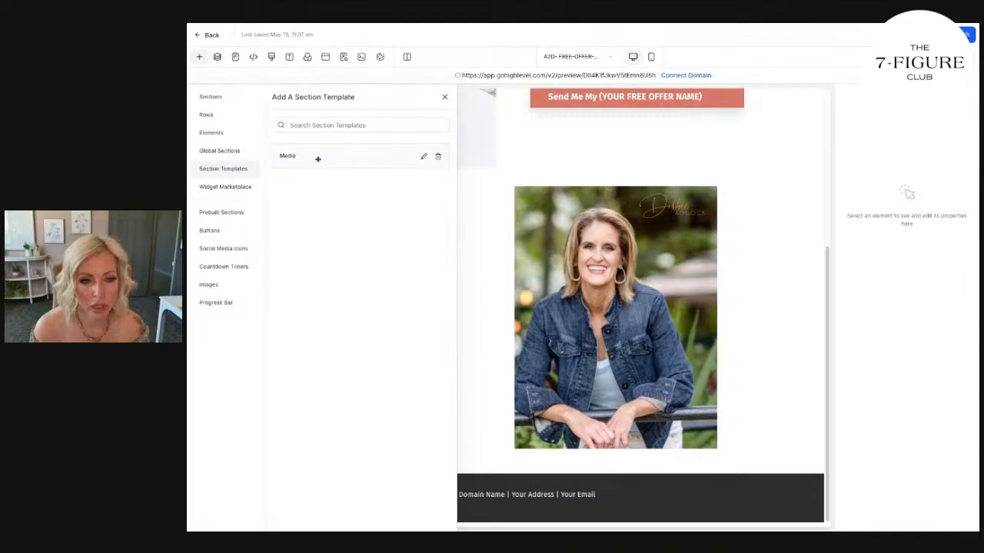
pyautogui.click(757, 292)
pyautogui.click(819, 326)
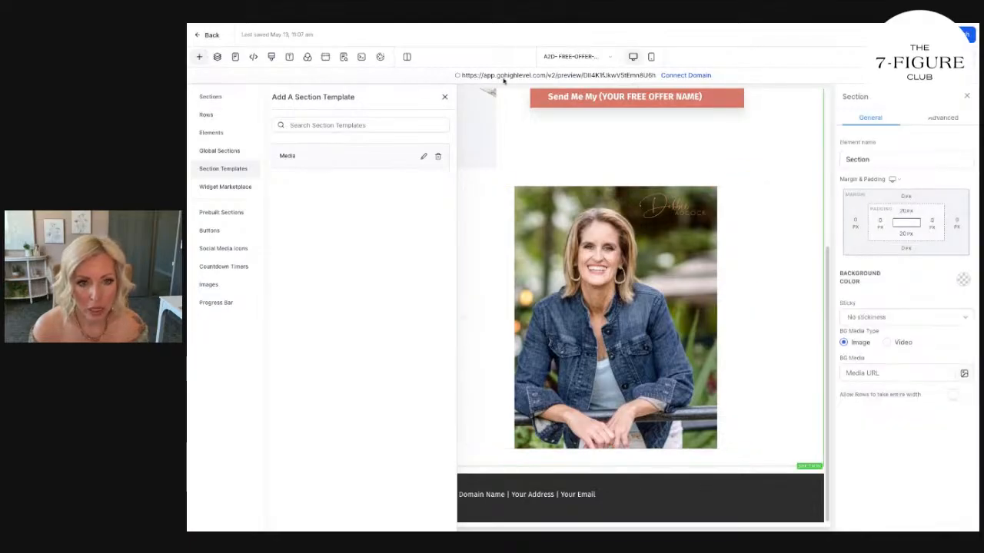
pyautogui.click(445, 99)
pyautogui.scroll(3, 811, 412)
pyautogui.scroll(-3, 811, 412)
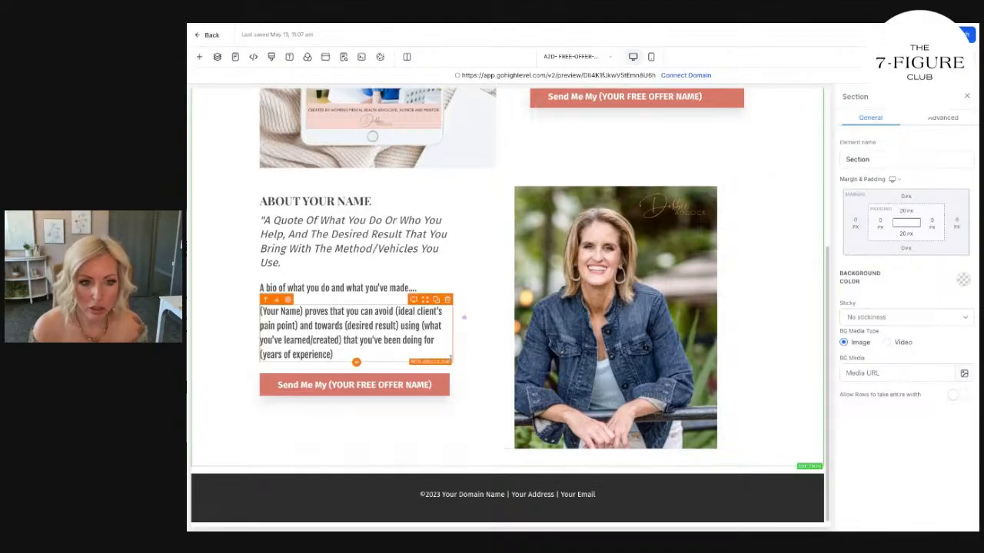
# Add #f39a77 as a custom colour for the background of the button below the bullet points.
pyautogui.scroll(3, 322, 290)
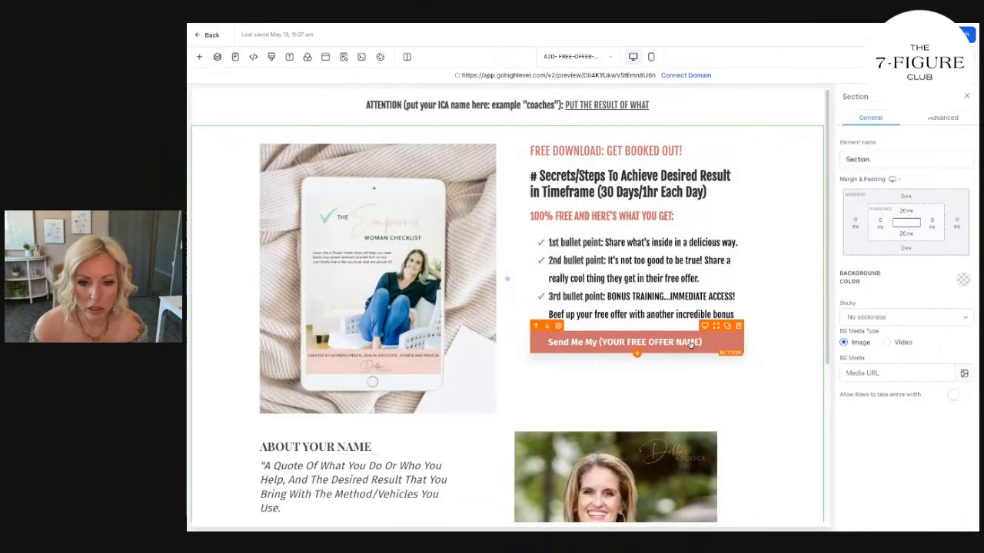
pyautogui.click(636, 342)
pyautogui.click(954, 189)
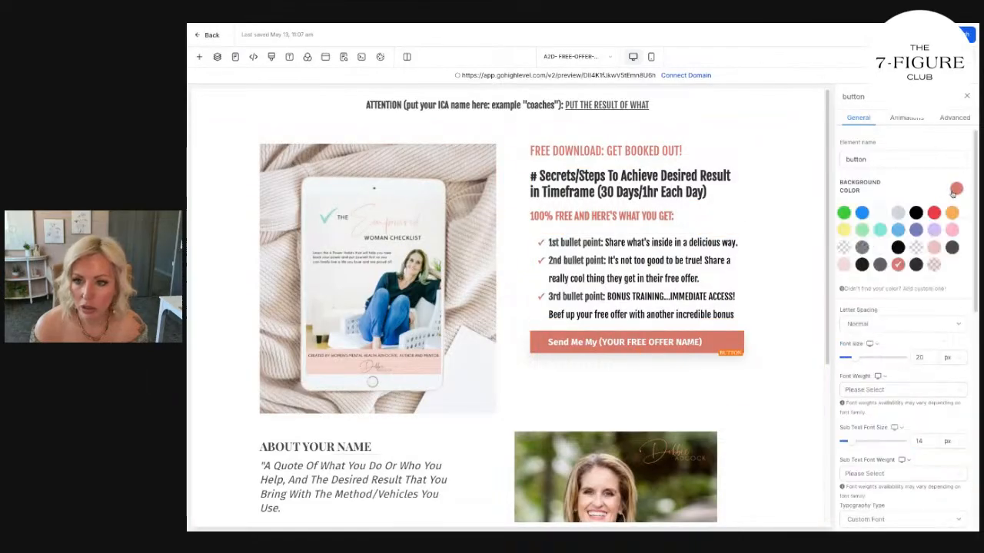
pyautogui.click(900, 292)
pyautogui.click(880, 323)
pyautogui.write('#f39a77')
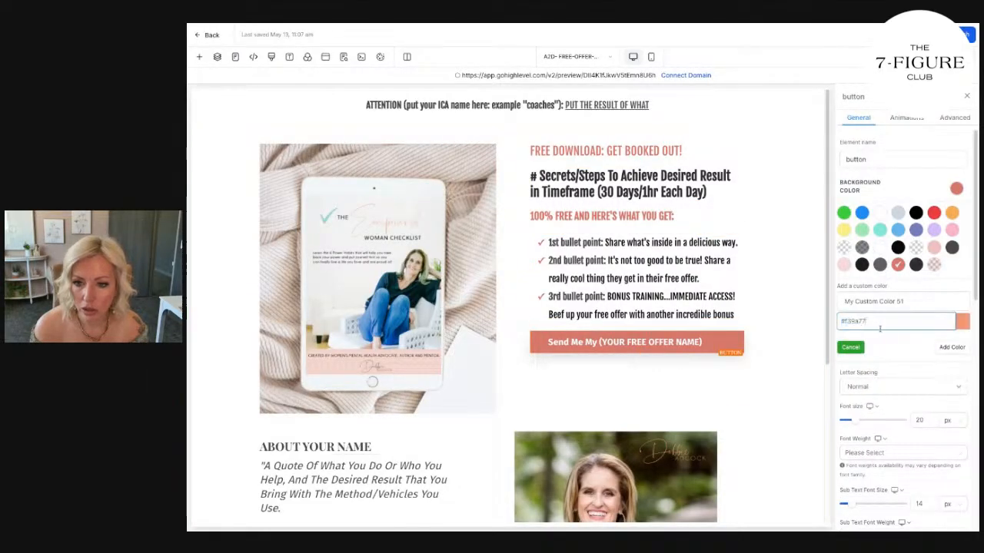
pyautogui.click(958, 348)
pyautogui.click(748, 416)
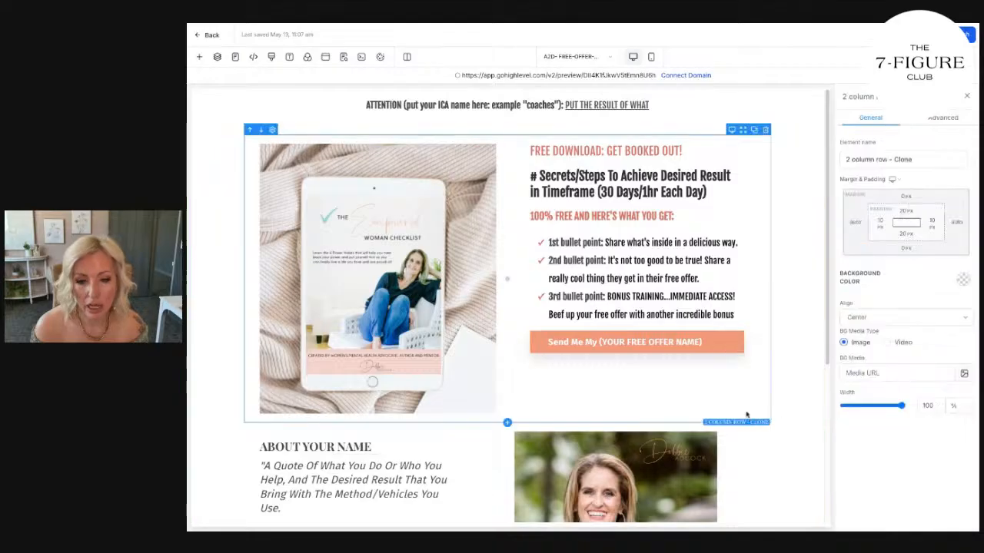
# Change the text of the button below the bullet points to "YES! I WANT THE CHECKLIST".
pyautogui.scroll(-3, 704, 362)
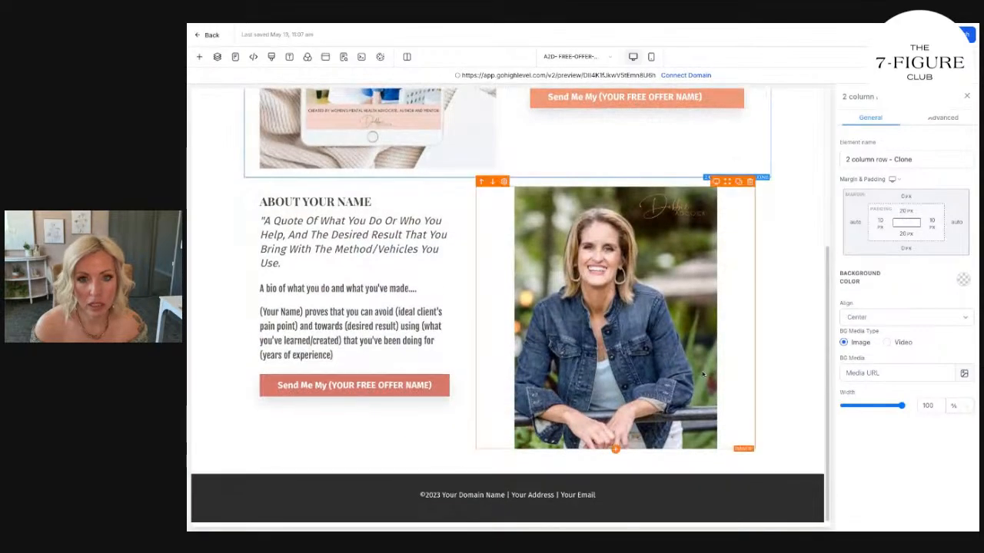
pyautogui.scroll(3, 703, 374)
pyautogui.click(694, 352)
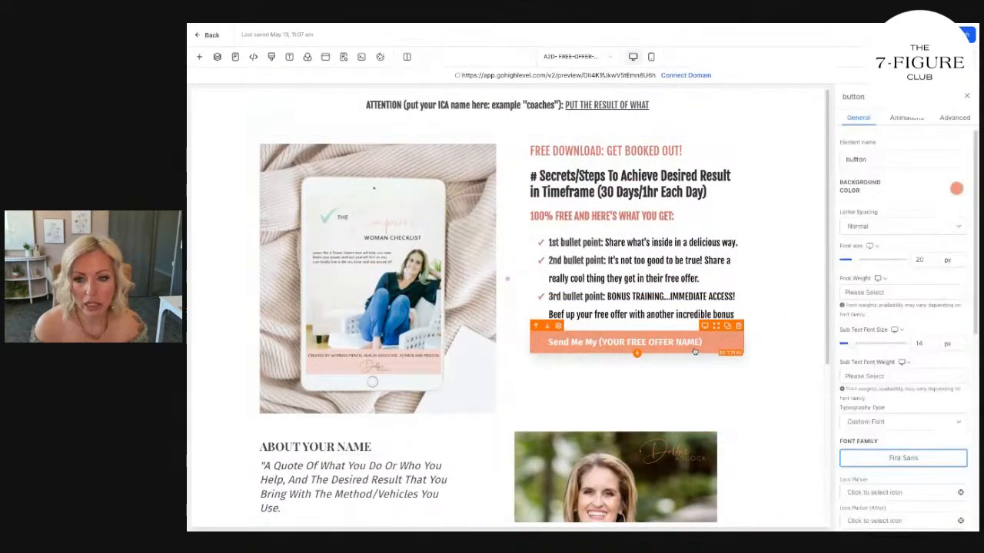
pyautogui.scroll(-5, 881, 311)
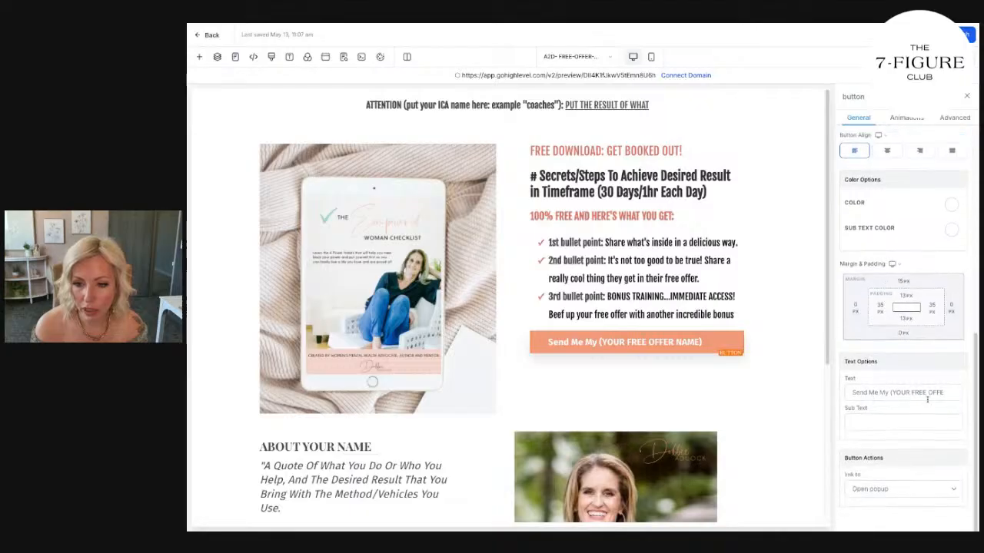
pyautogui.tripleClick(920, 393)
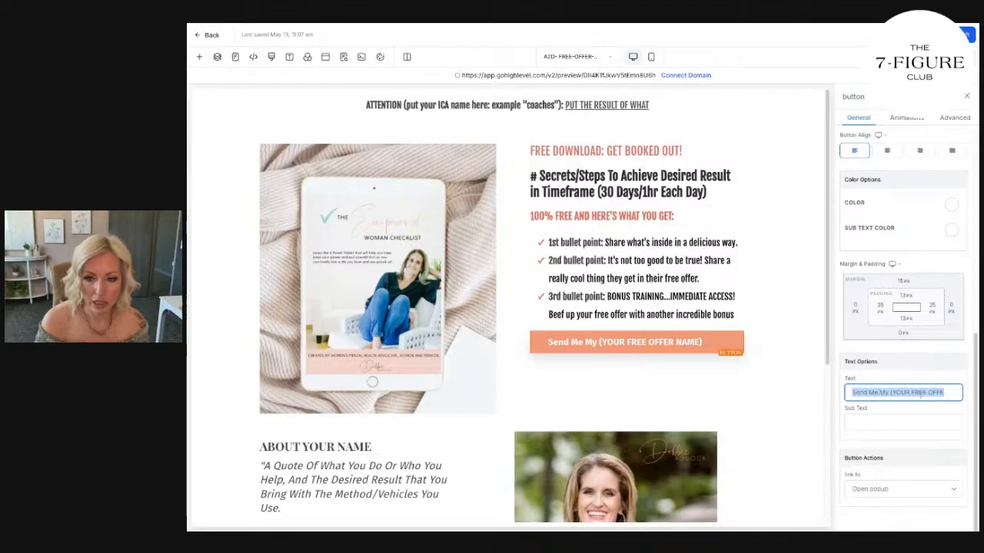
pyautogui.press('BackSpace')
pyautogui.write('YES! I WANT THE CHECKLIST')
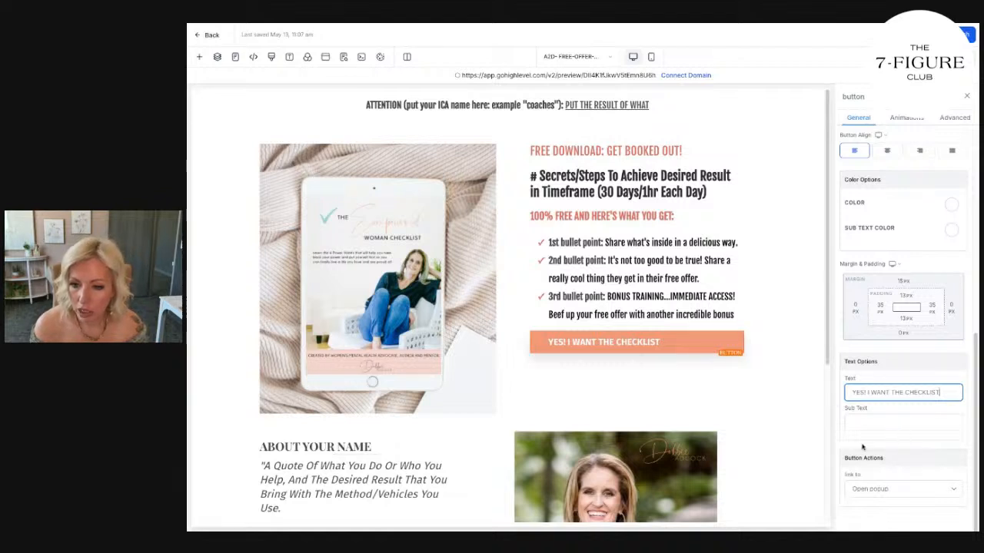
# Set the checklist button's alignment to center.
pyautogui.scroll(4, 887, 415)
pyautogui.click(888, 285)
pyautogui.scroll(-3, 892, 323)
pyautogui.click(906, 394)
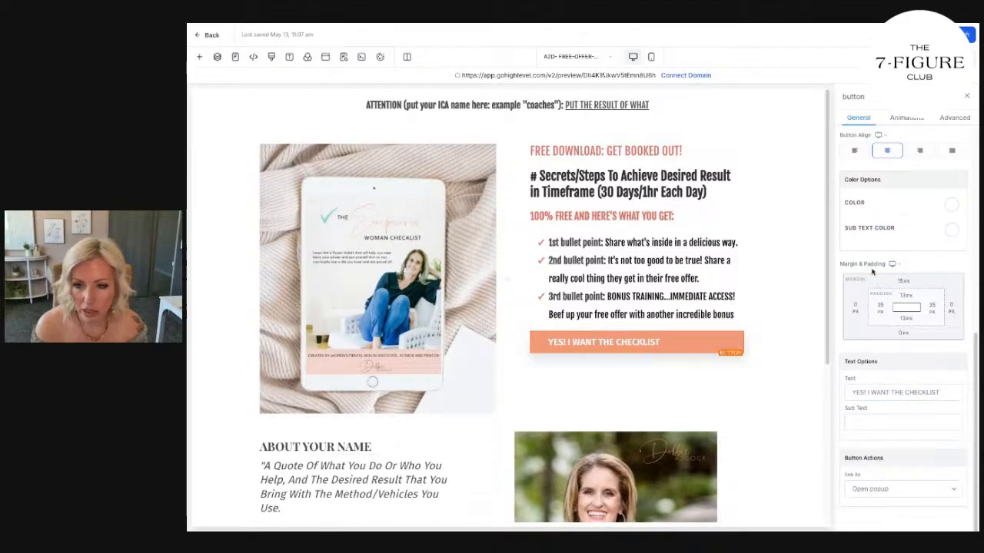
pyautogui.scroll(1, 926, 255)
pyautogui.scroll(10, 926, 255)
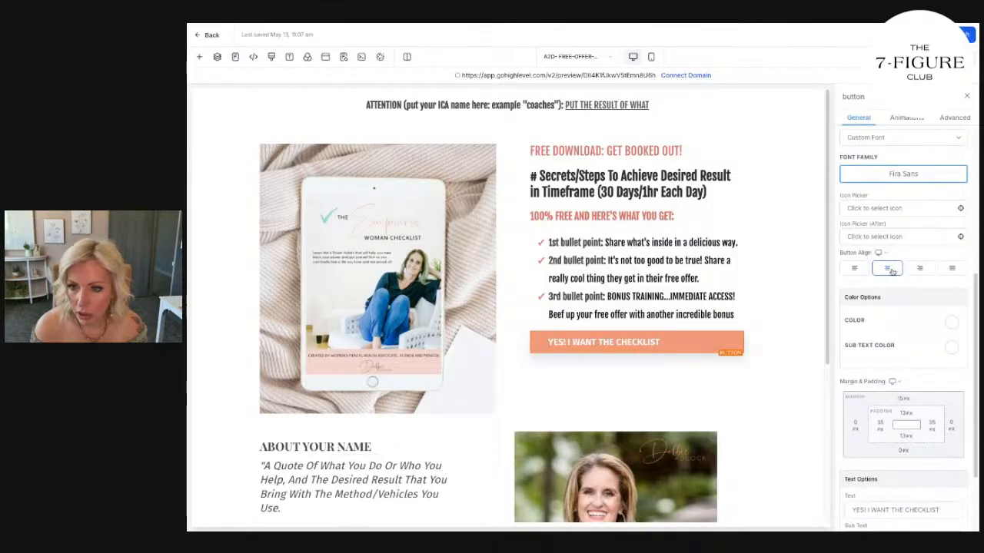
pyautogui.click(908, 119)
pyautogui.click(943, 120)
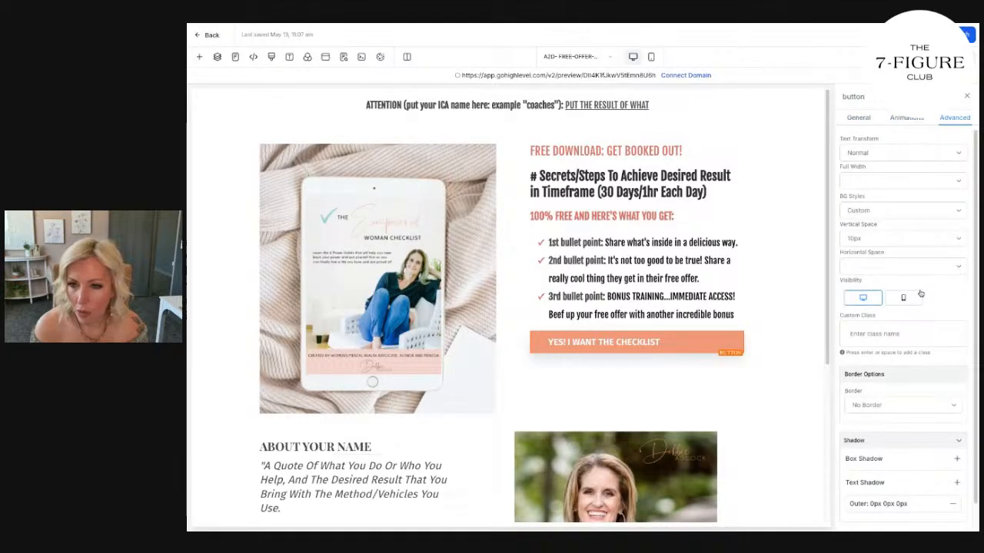
pyautogui.click(906, 119)
pyautogui.click(858, 119)
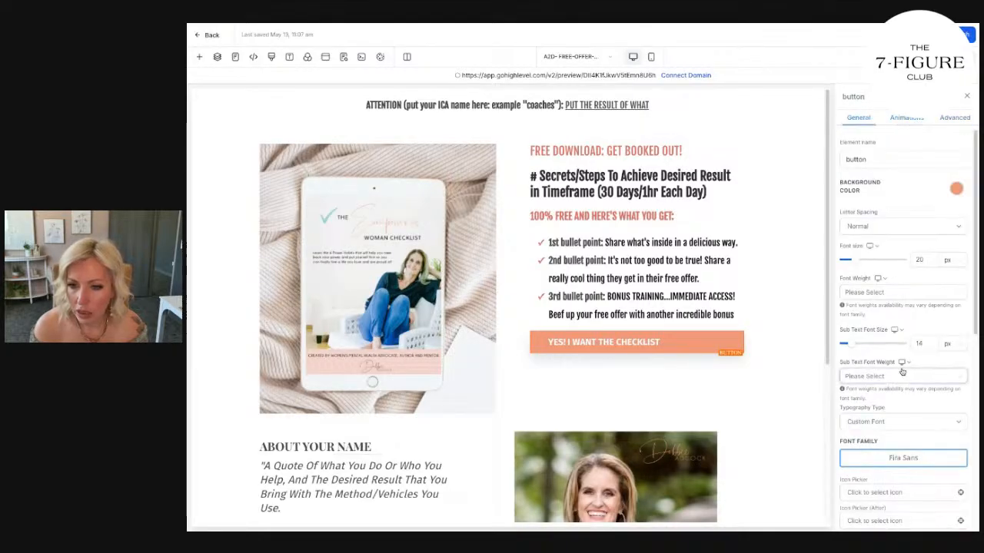
# Change the checklist button's font family to the Google font Poppins.
pyautogui.scroll(-5, 892, 287)
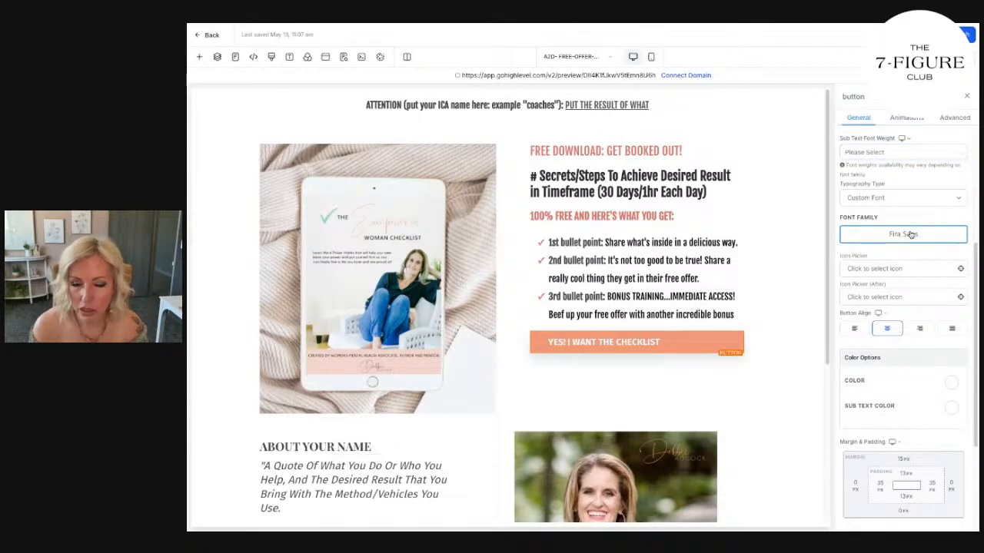
pyautogui.scroll(-4, 697, 265)
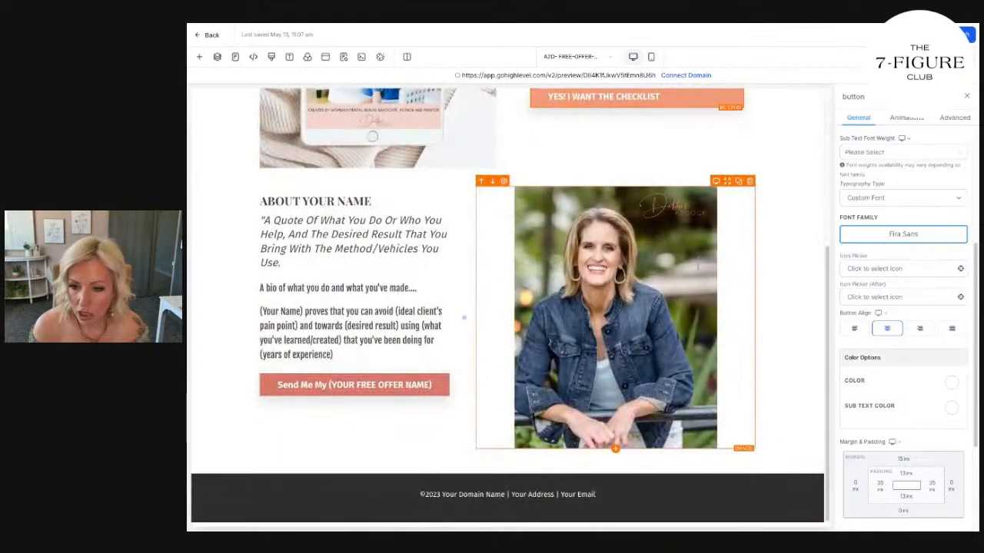
pyautogui.scroll(3, 894, 461)
pyautogui.click(894, 458)
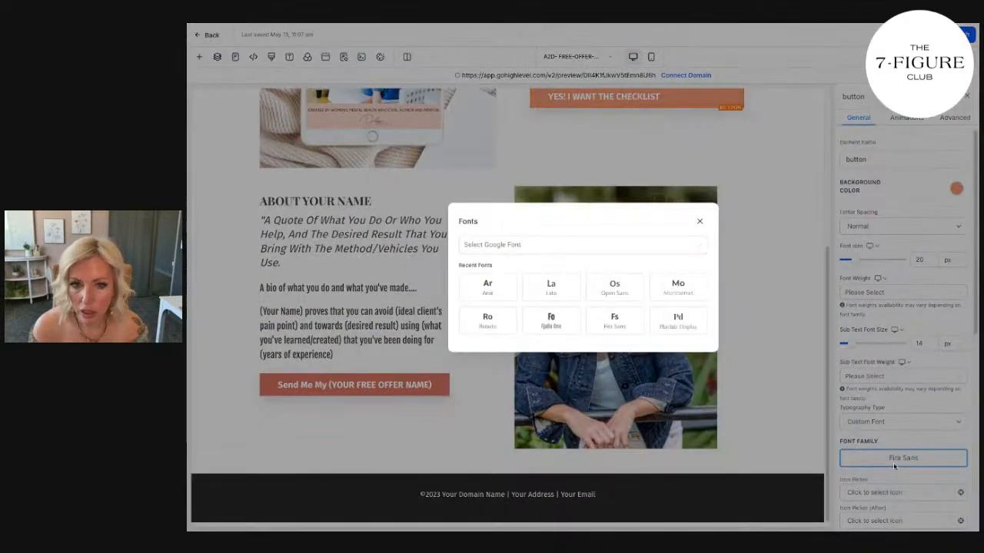
pyautogui.click(589, 245)
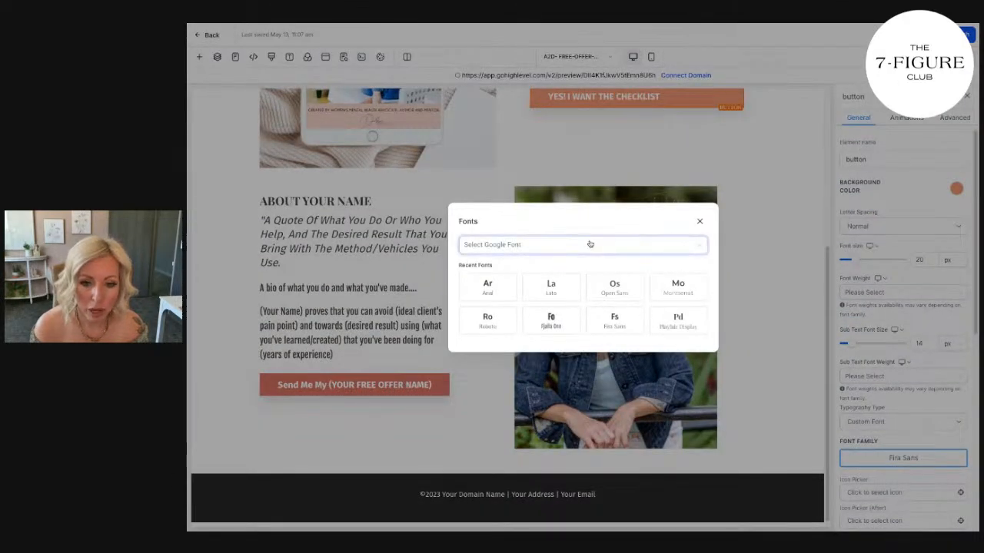
pyautogui.write('POPP')
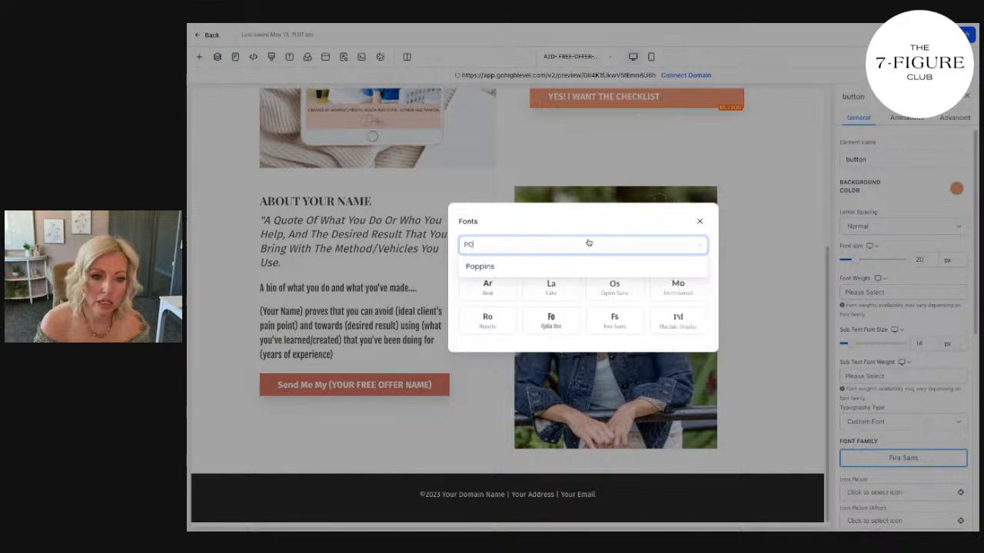
pyautogui.click(545, 263)
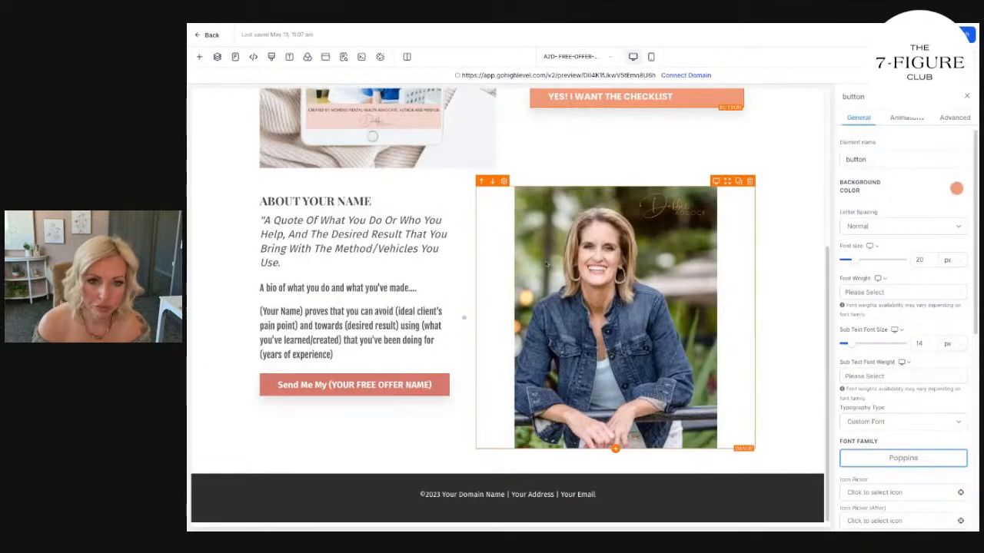
pyautogui.scroll(2, 691, 213)
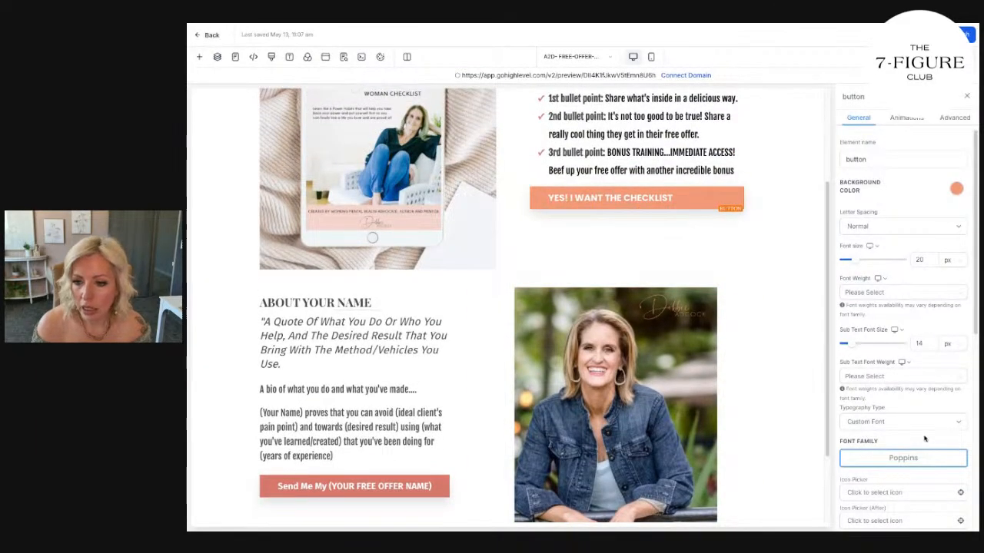
pyautogui.scroll(-3, 925, 439)
pyautogui.scroll(-3, 925, 439)
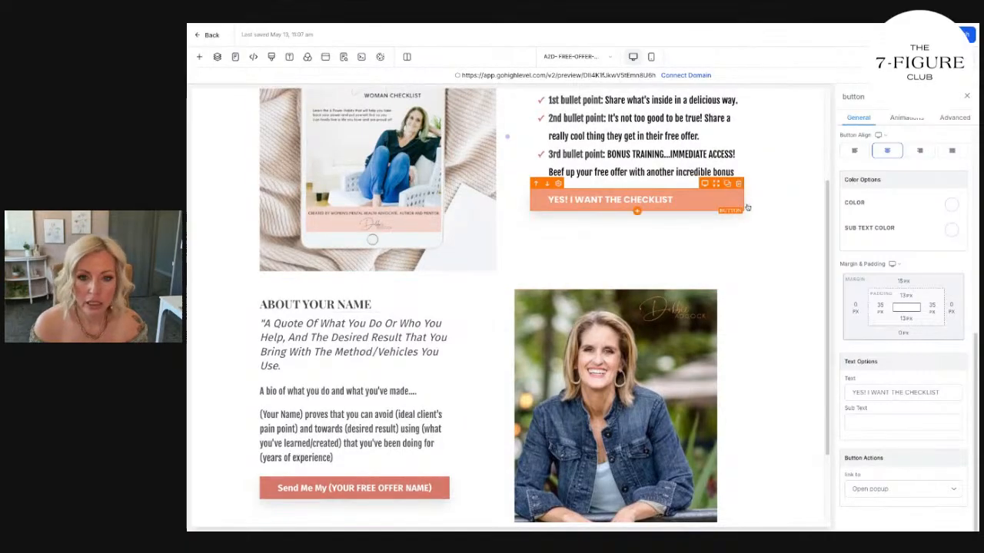
pyautogui.click(701, 203)
pyautogui.scroll(-3, 919, 446)
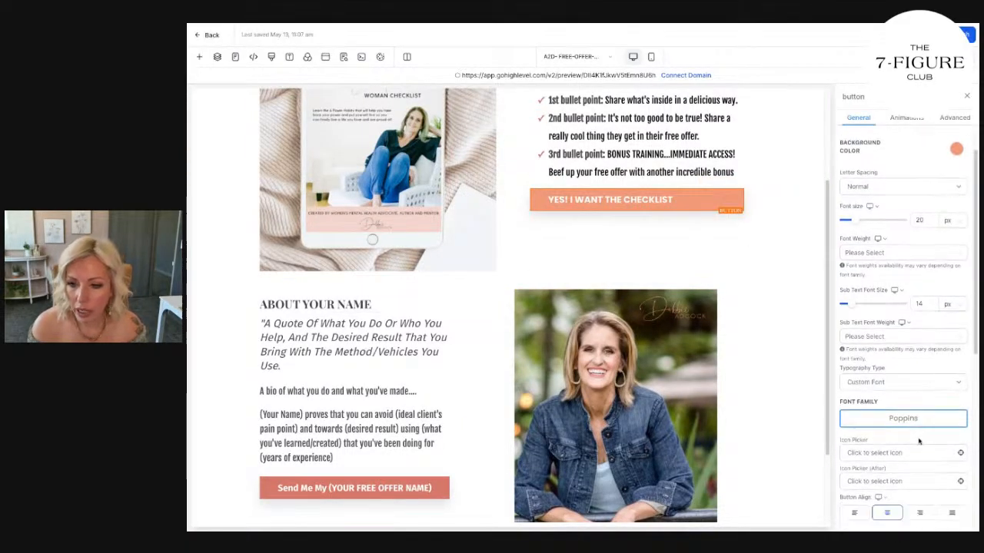
pyautogui.click(883, 391)
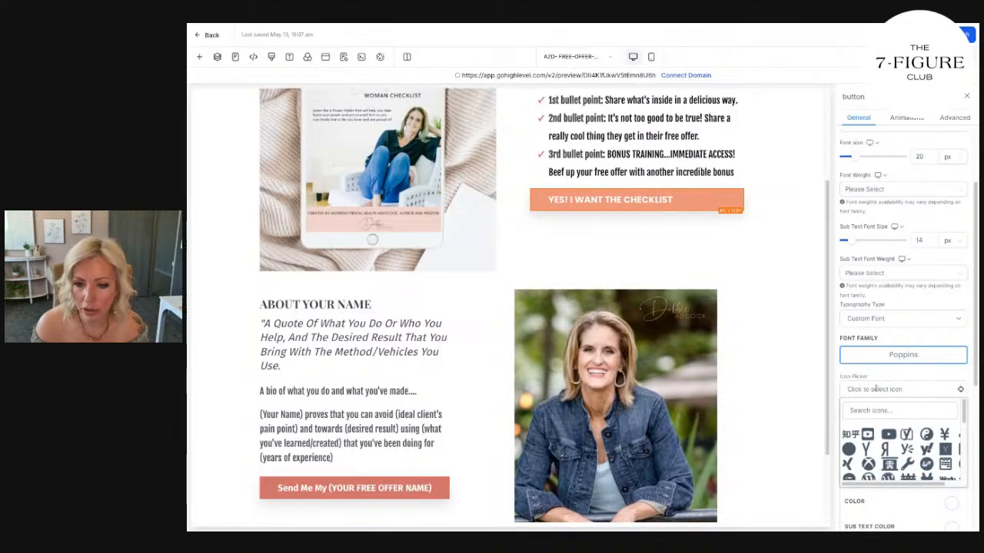
pyautogui.scroll(-2, 884, 428)
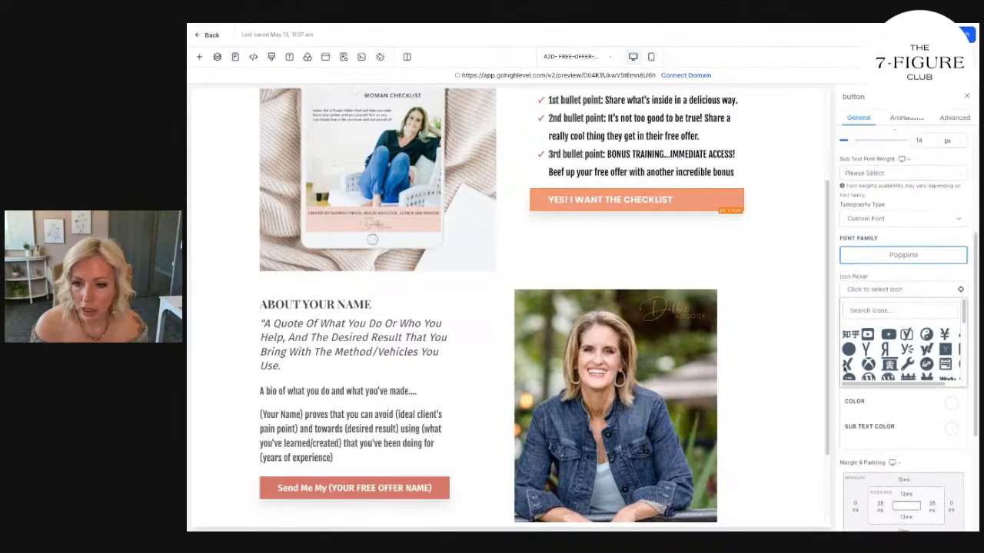
pyautogui.click(799, 406)
# Search the icons for "ARROW" and place the long-arrow-alt-right icon after the checklist button's text.
pyautogui.click(723, 196)
pyautogui.scroll(-3, 922, 354)
pyautogui.scroll(-3, 925, 405)
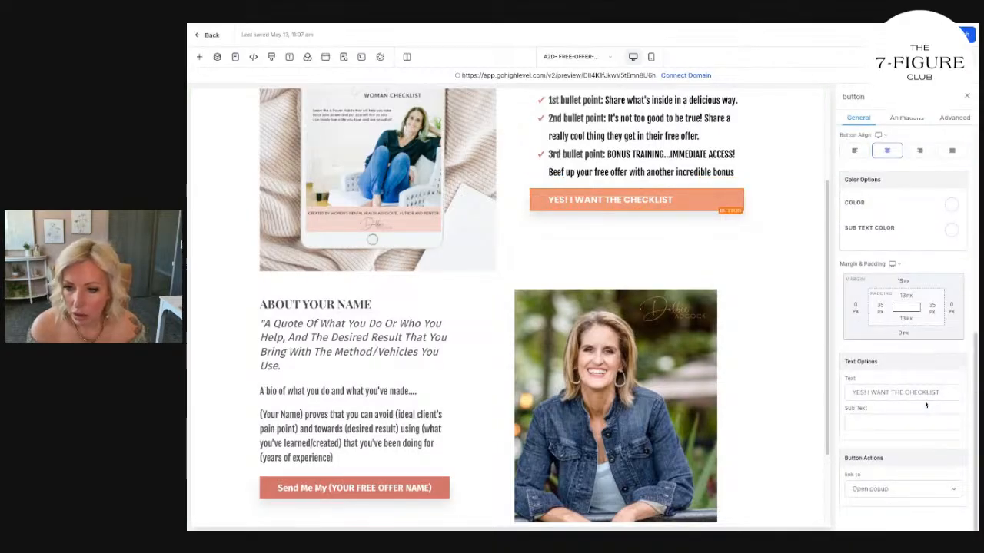
pyautogui.scroll(3, 926, 405)
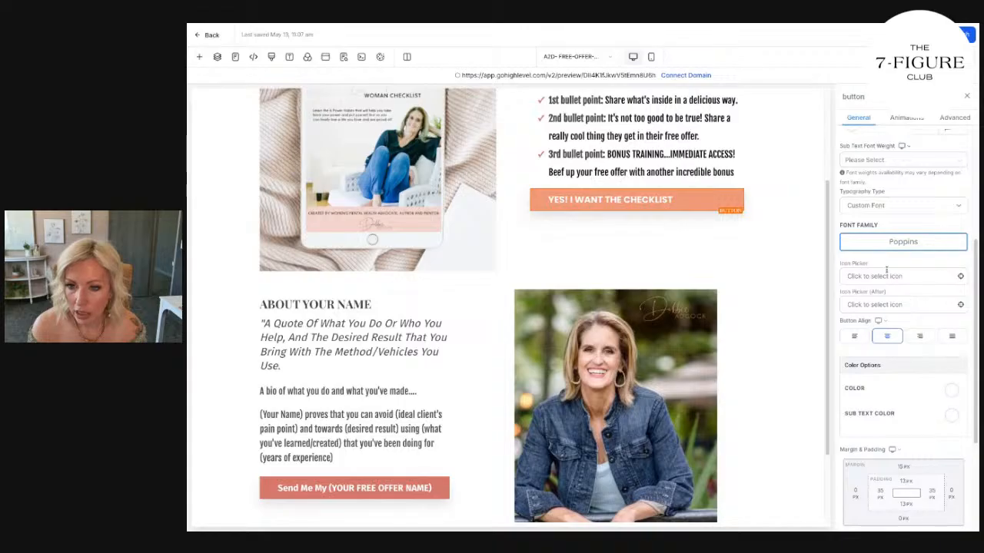
pyautogui.click(903, 304)
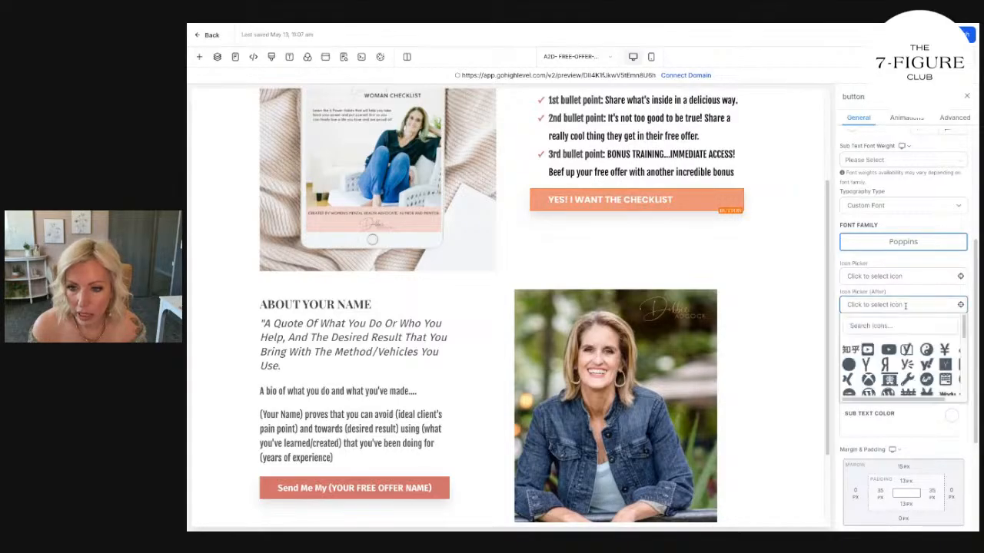
pyautogui.click(883, 326)
pyautogui.write('ARROW')
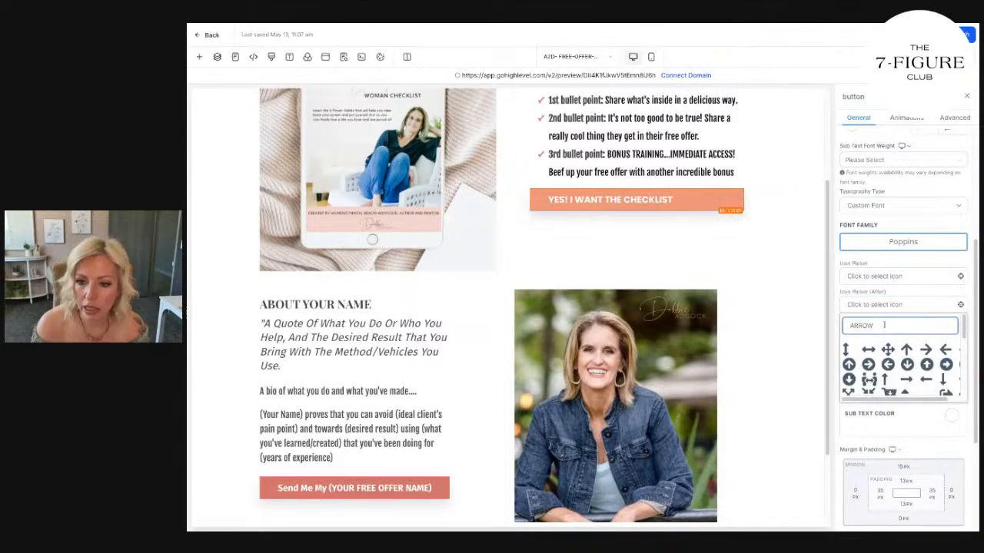
pyautogui.click(907, 379)
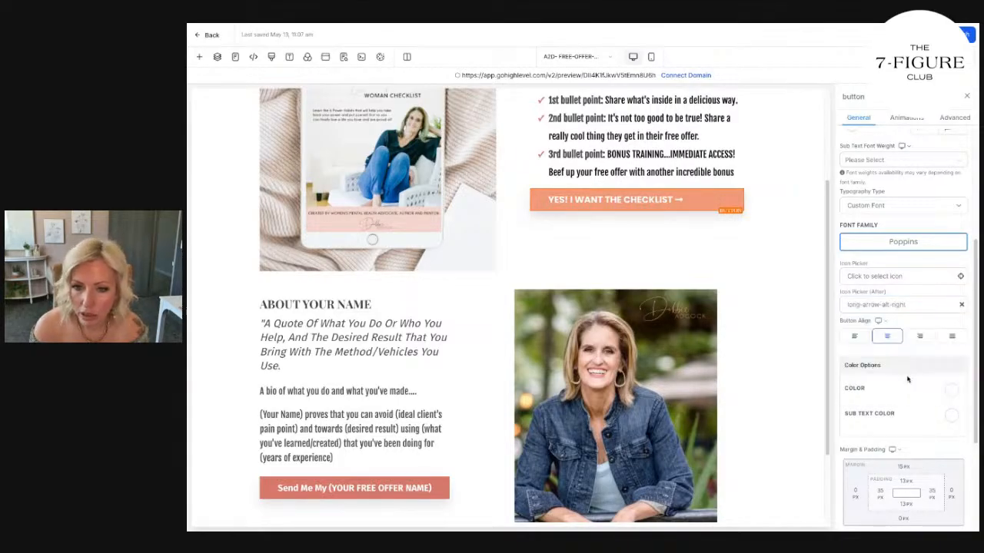
# Duplicate the checklist button, move the copy below the bio in the About section, and delete the old "Send Me My (YOUR FREE OFFER NAME)" button.
pyautogui.click(727, 184)
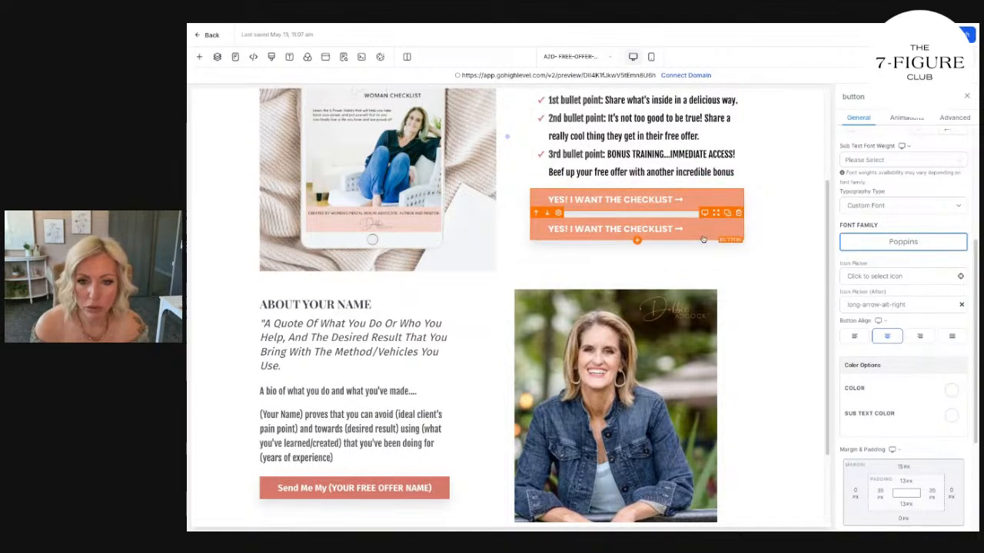
pyautogui.moveTo(727, 213); pyautogui.dragTo(462, 505)
pyautogui.scroll(-1, 462, 505)
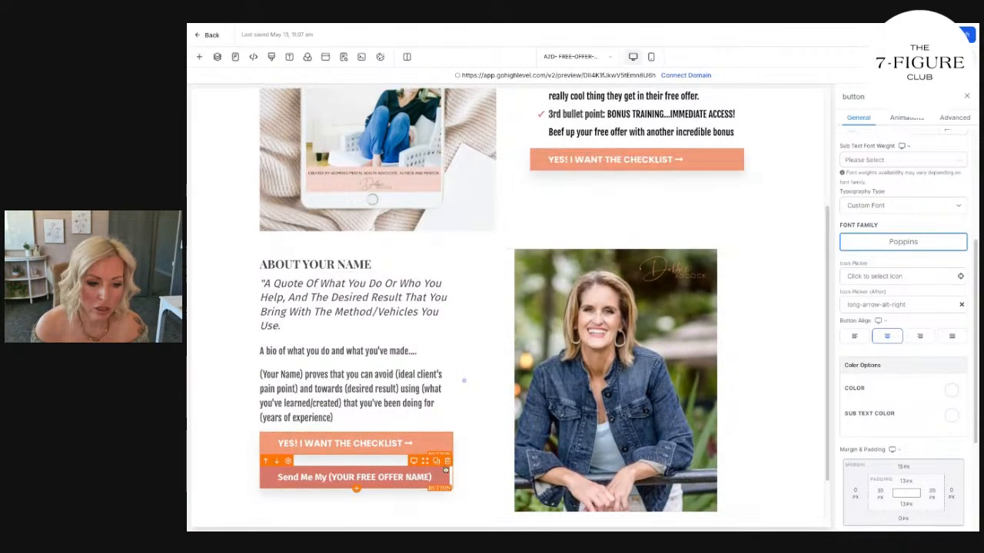
pyautogui.click(447, 462)
pyautogui.scroll(5, 664, 452)
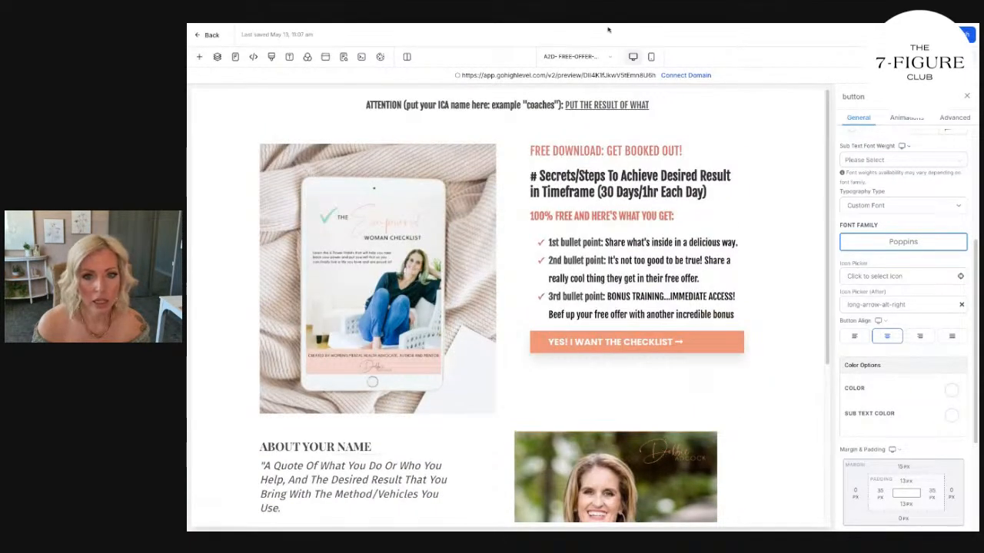
# Compare the call-to-action buttons in the mobile and desktop versions of the page.
pyautogui.click(651, 56)
pyautogui.scroll(-15, 533, 228)
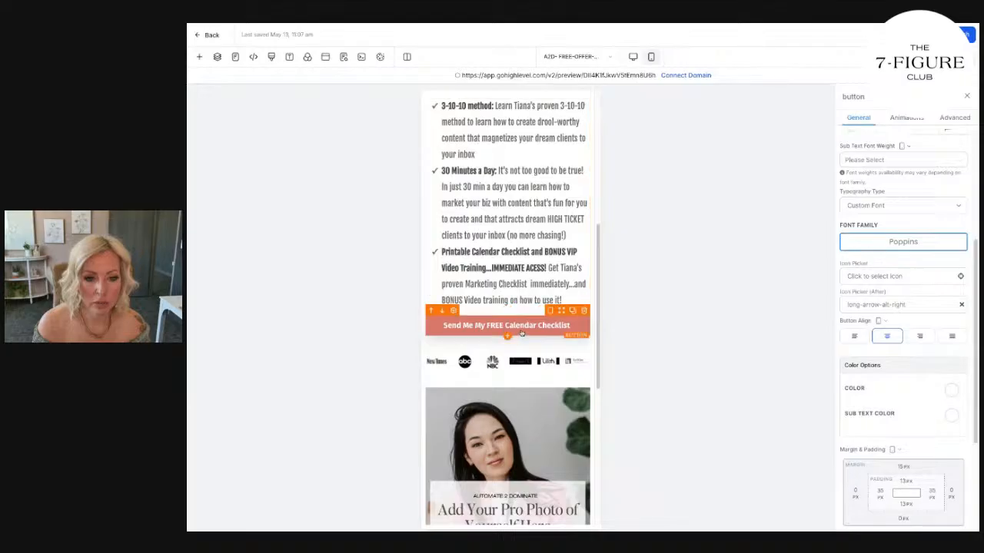
pyautogui.scroll(10, 520, 333)
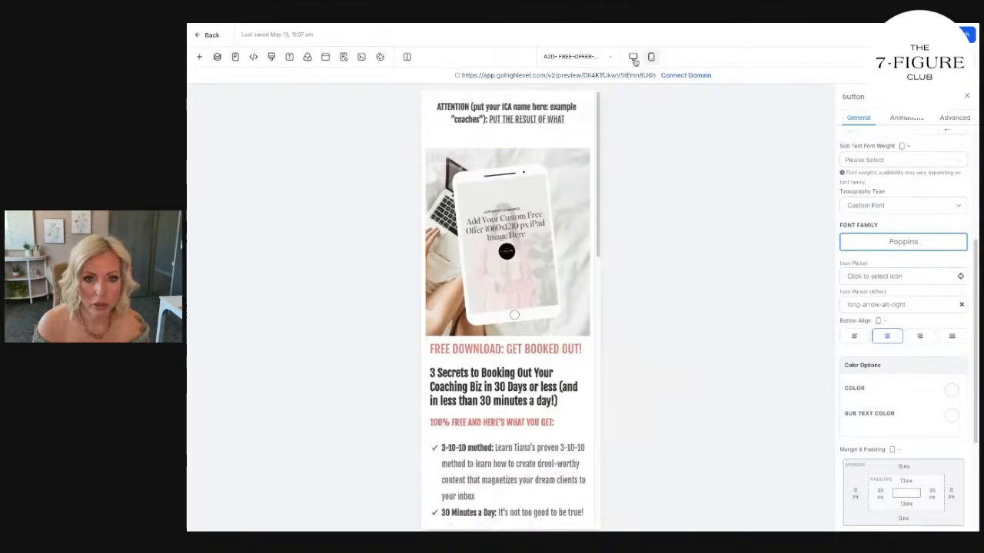
pyautogui.click(632, 56)
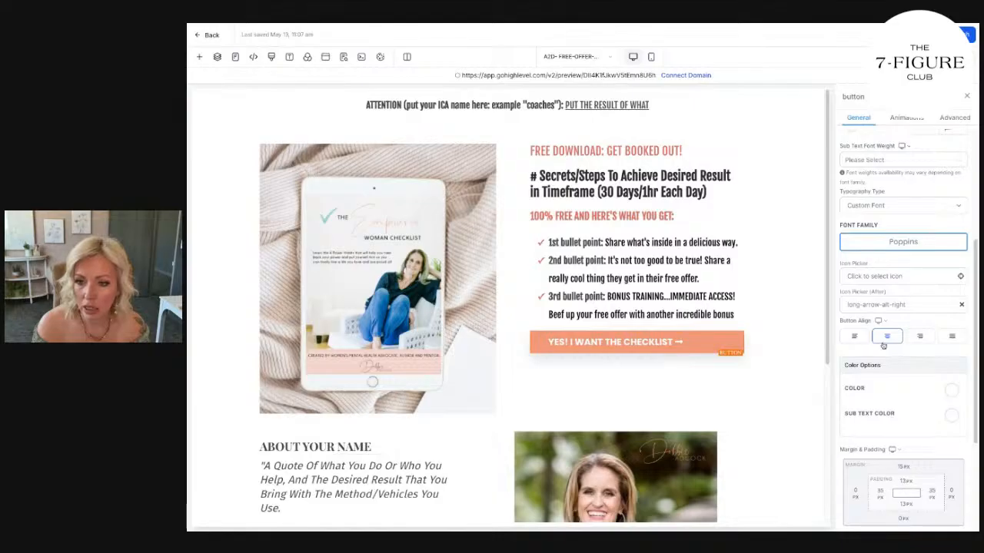
pyautogui.click(881, 306)
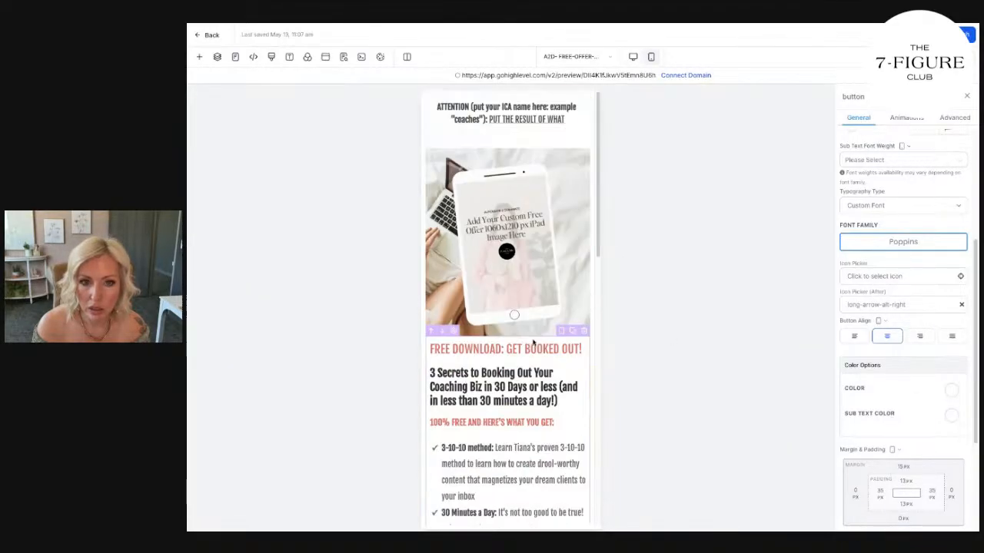
pyautogui.click(633, 57)
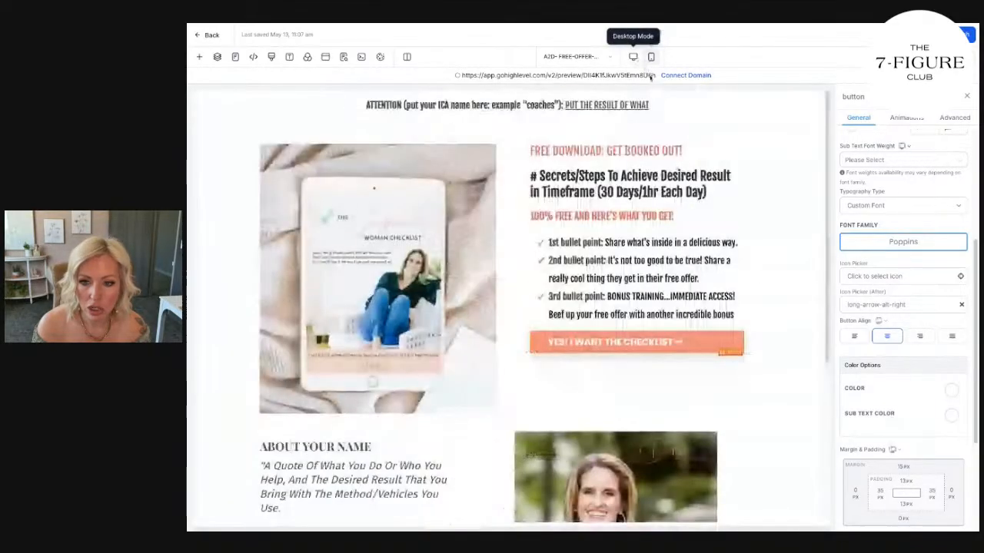
# Turn on mobile visibility for the checklist buttons below the bullet points and in the About section.
pyautogui.click(950, 120)
pyautogui.click(903, 261)
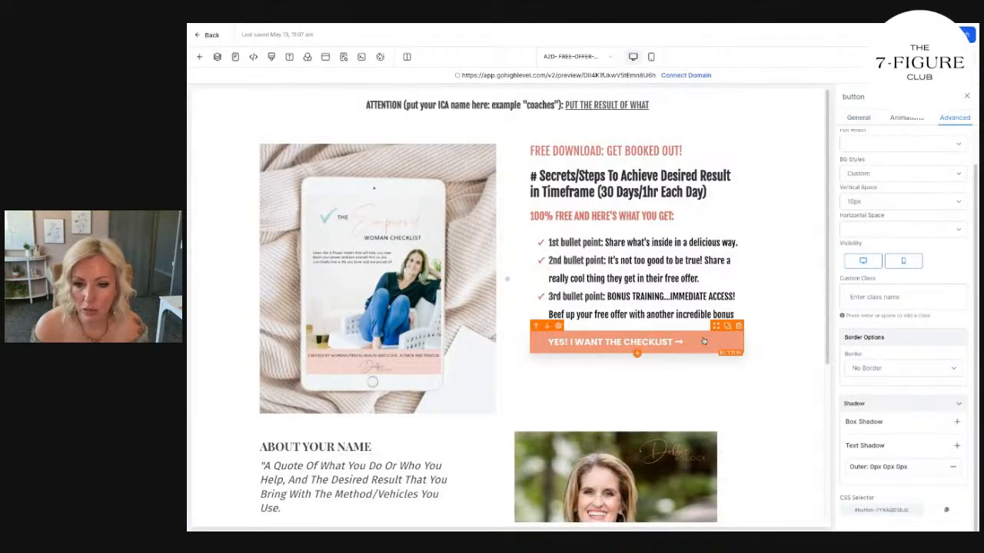
pyautogui.scroll(-3, 538, 346)
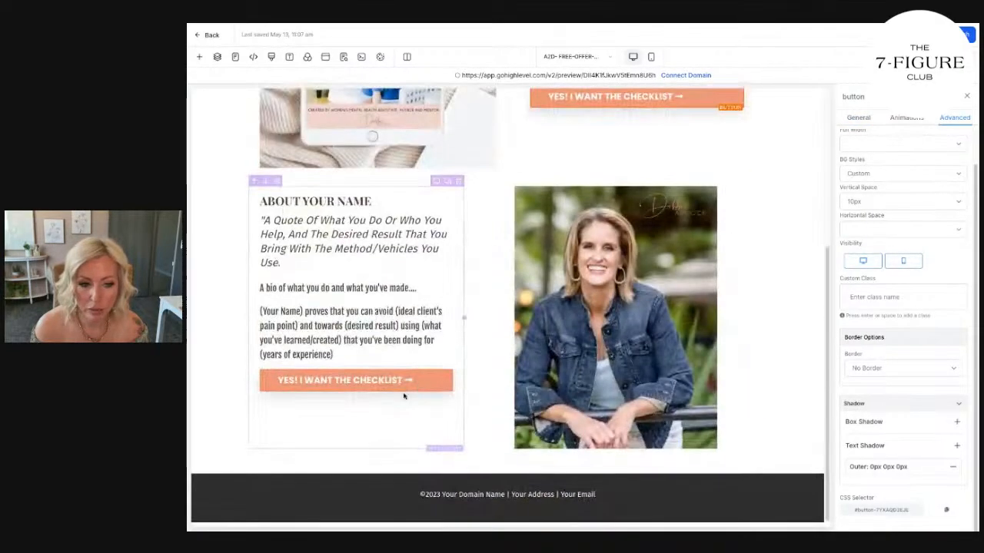
pyautogui.click(356, 380)
pyautogui.click(954, 117)
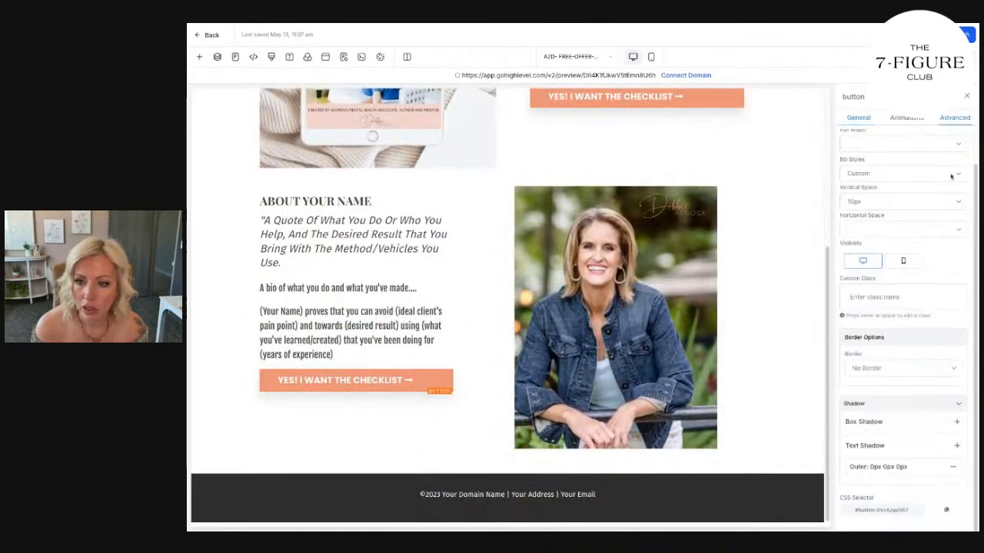
pyautogui.click(908, 264)
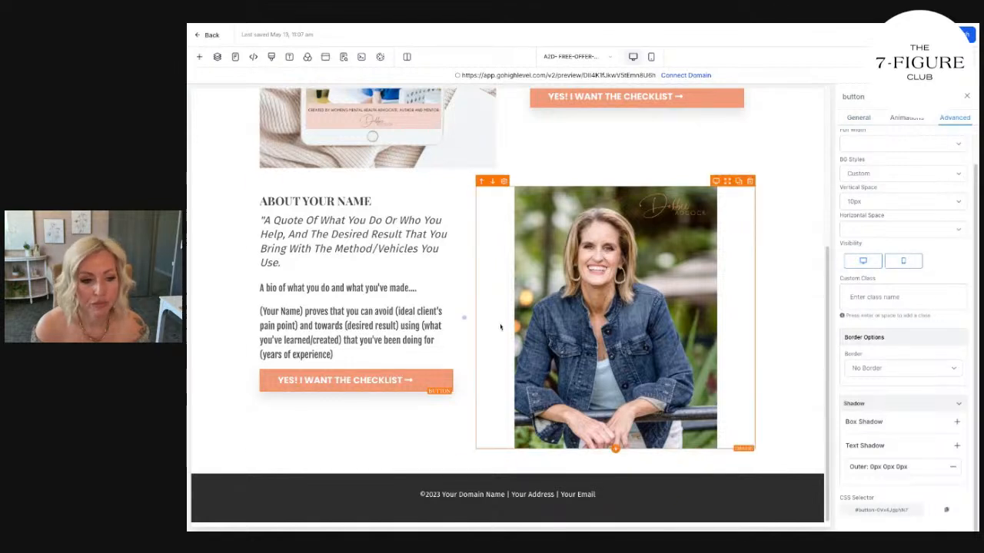
# Check the mobile version of the page for the two checklist buttons, and return to the desktop version.
pyautogui.scroll(2, 915, 307)
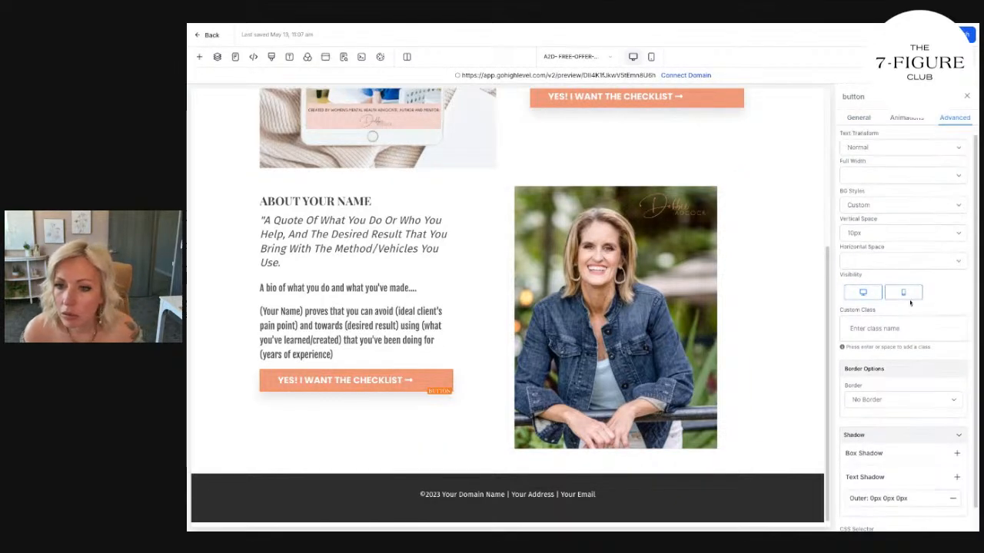
pyautogui.scroll(-1, 923, 279)
pyautogui.scroll(3, 713, 281)
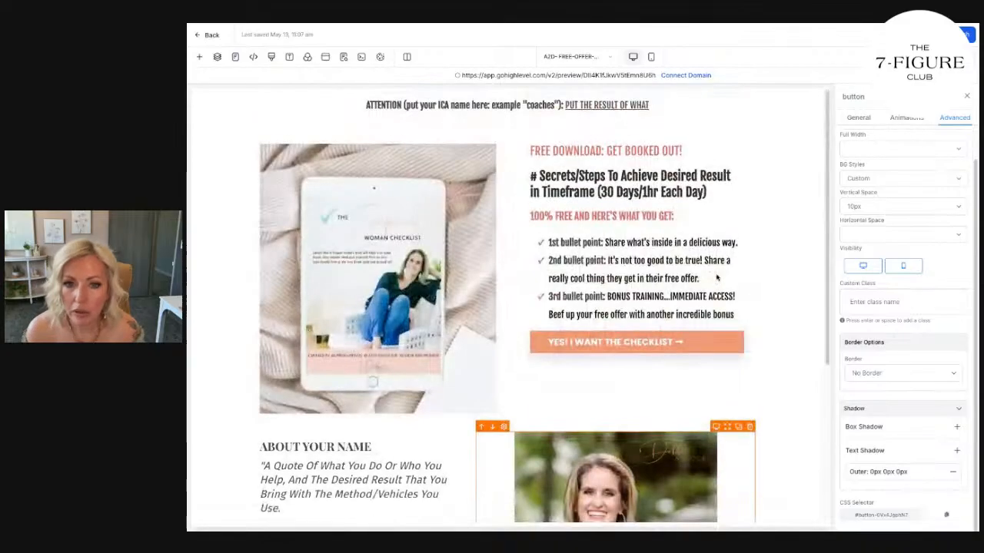
pyautogui.click(651, 57)
pyautogui.scroll(-10, 541, 274)
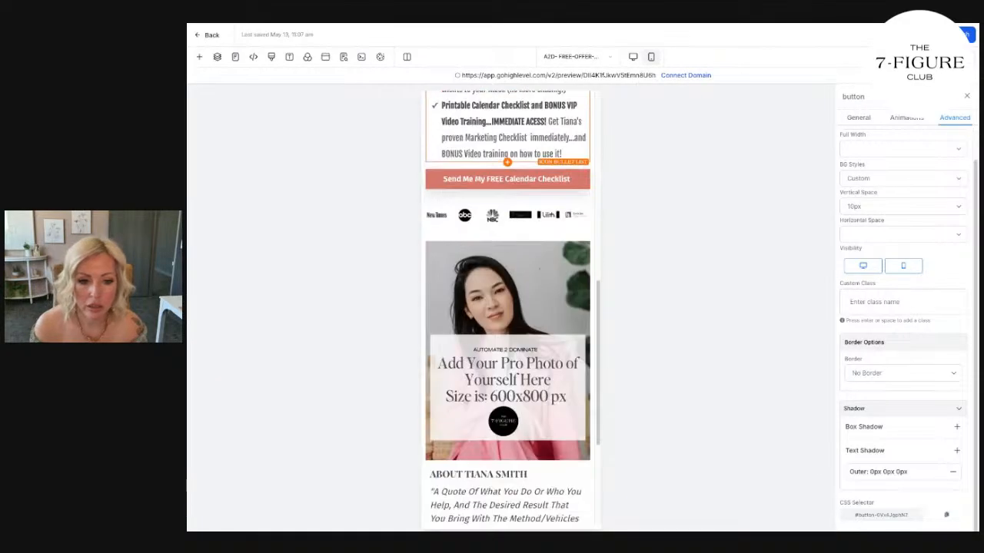
pyautogui.scroll(10, 541, 274)
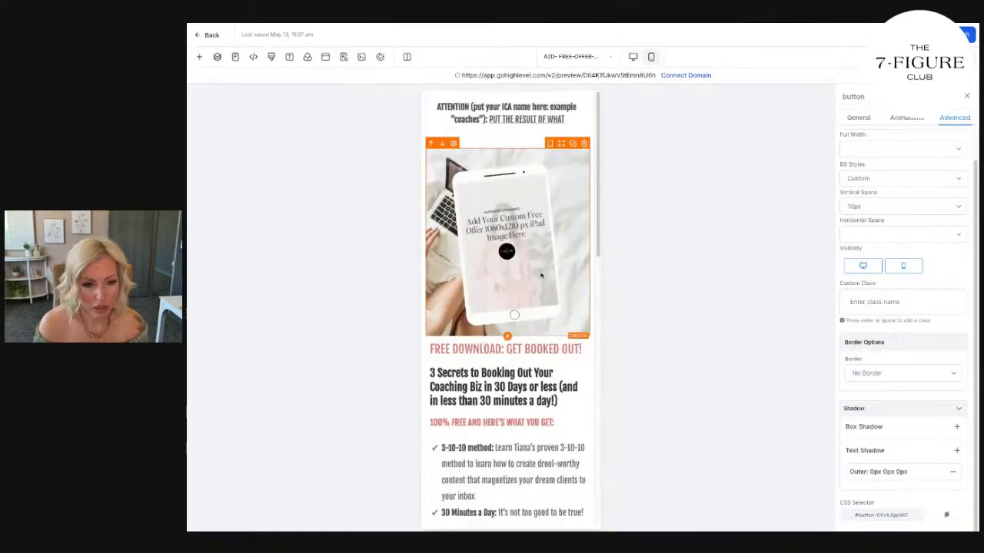
pyautogui.click(632, 57)
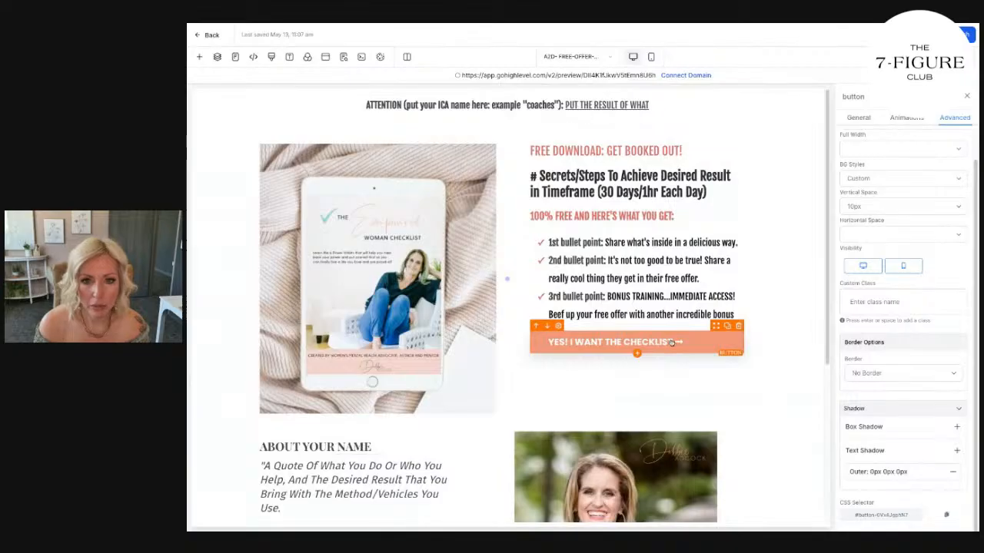
# Duplicate the checklist button below the bullet points and make the copy visible on mobile only.
pyautogui.click(727, 326)
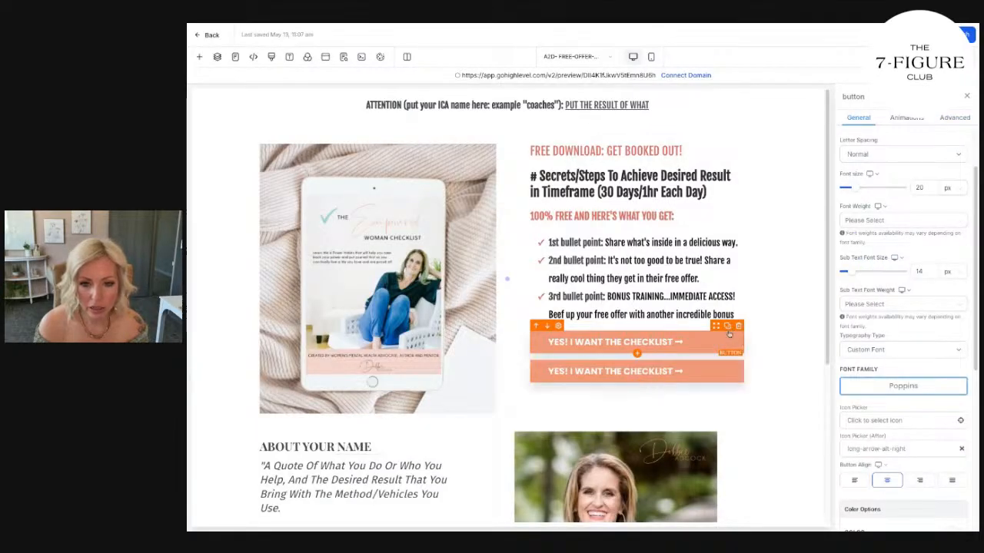
pyautogui.click(944, 119)
pyautogui.click(862, 265)
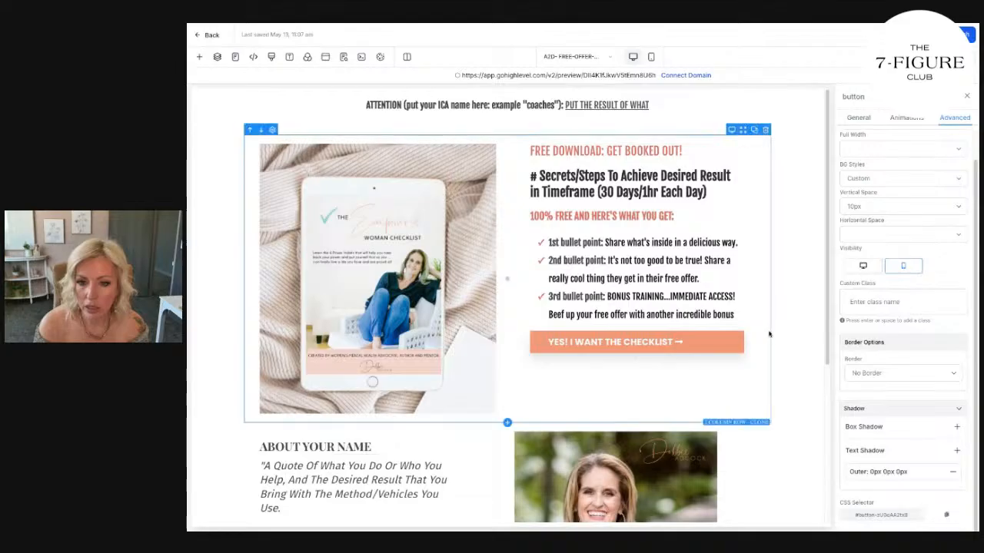
# Duplicate the About section's checklist button and make the copy visible on mobile only.
pyautogui.scroll(-3, 544, 364)
pyautogui.click(415, 379)
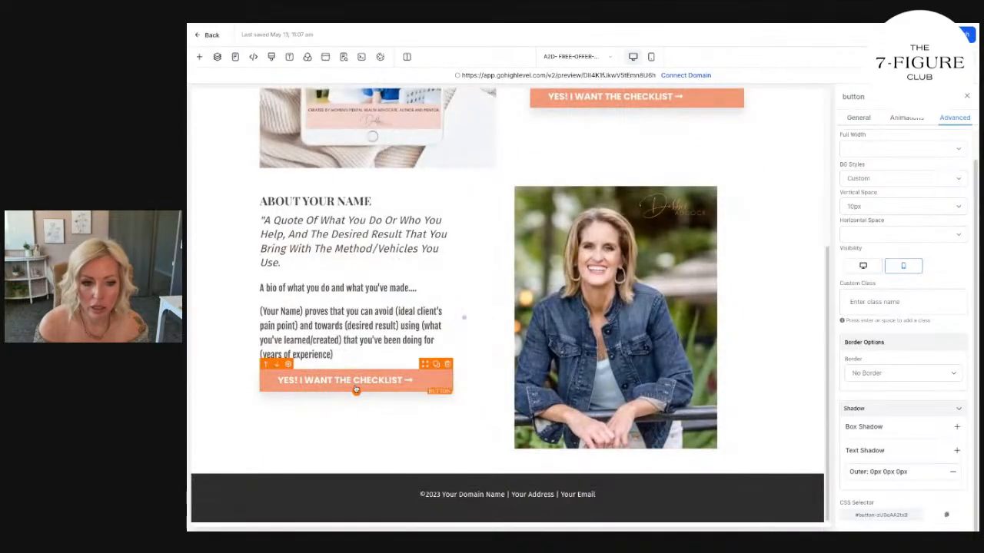
pyautogui.click(437, 367)
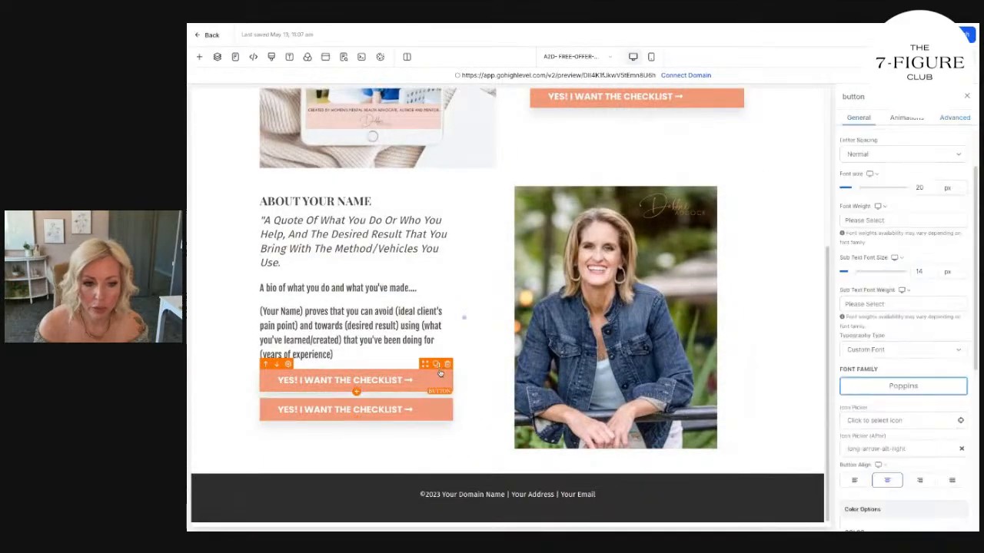
pyautogui.click(954, 118)
pyautogui.click(863, 266)
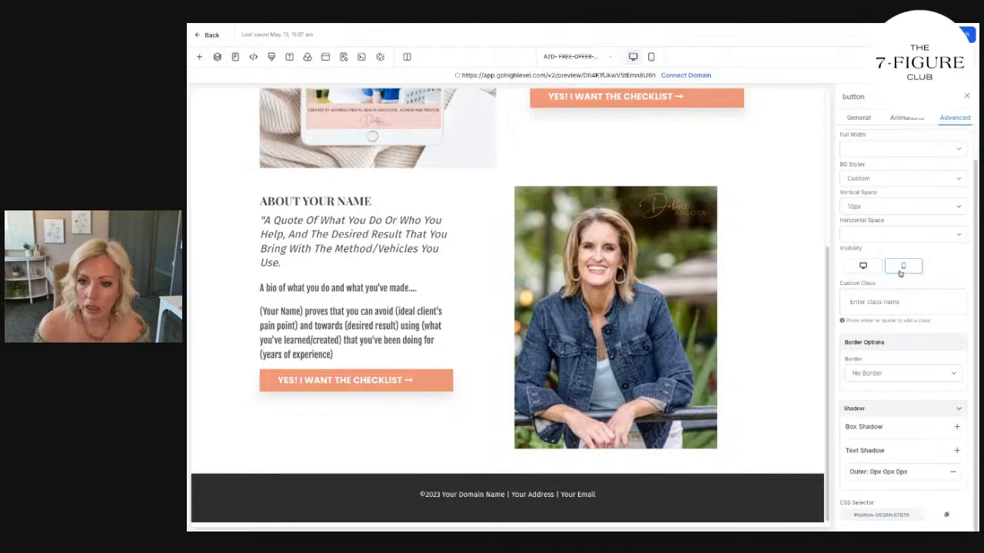
# Check the mobile version of the page for the mobile-only button copies, and return to the desktop version.
pyautogui.click(651, 56)
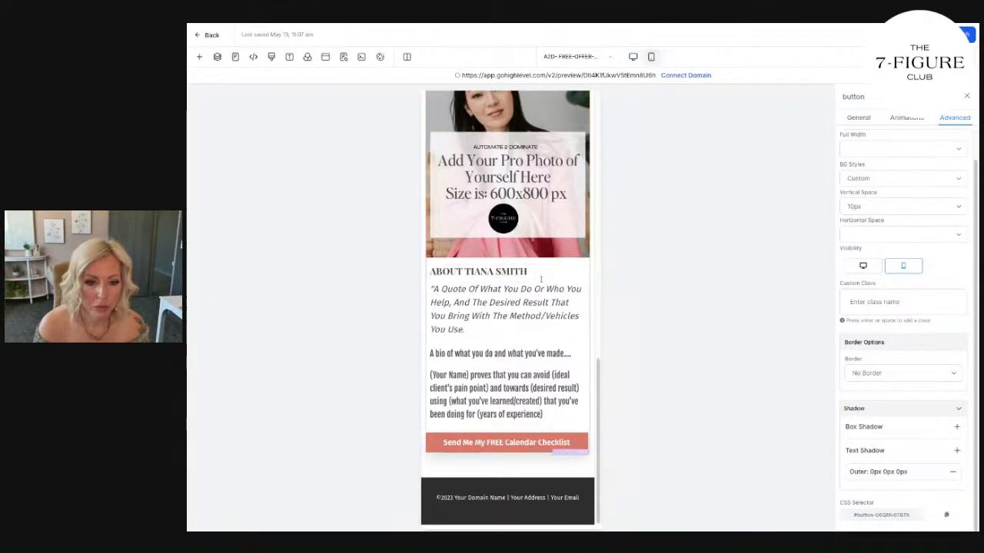
pyautogui.scroll(-10, 524, 291)
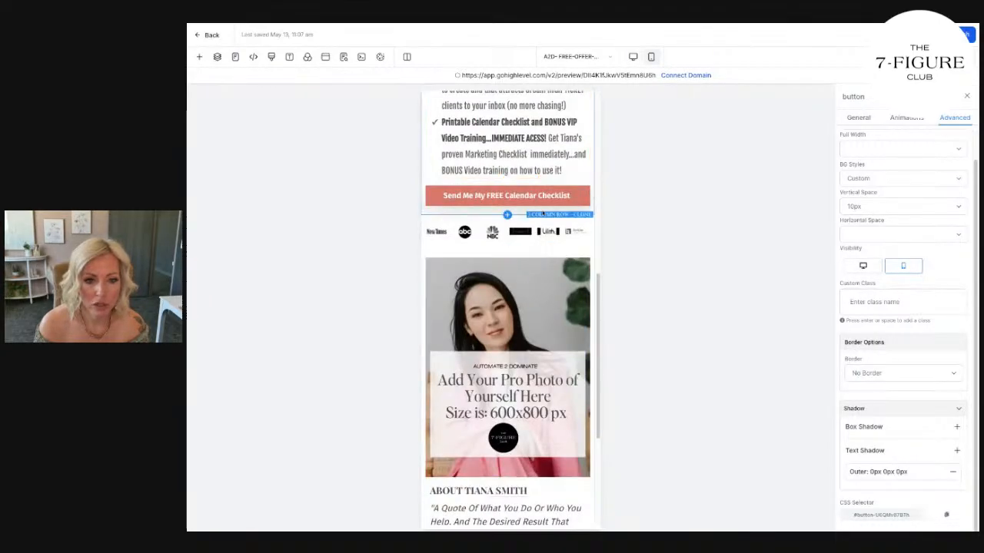
pyautogui.scroll(2, 524, 290)
pyautogui.click(633, 57)
pyautogui.scroll(3, 470, 313)
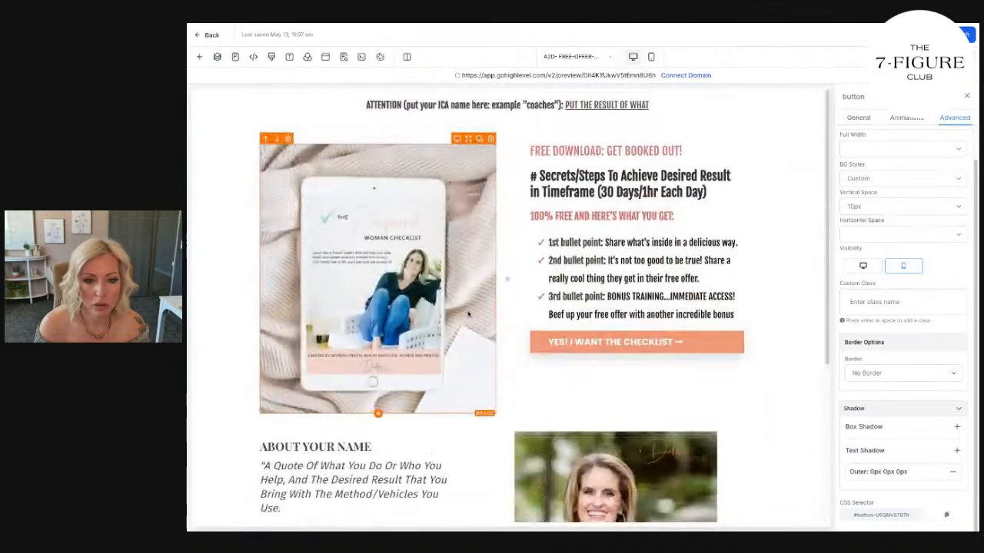
# Copy the desktop button's text "YES! I WANT THE CHECKLIST" into the button below the bullet points in the mobile version.
pyautogui.click(694, 351)
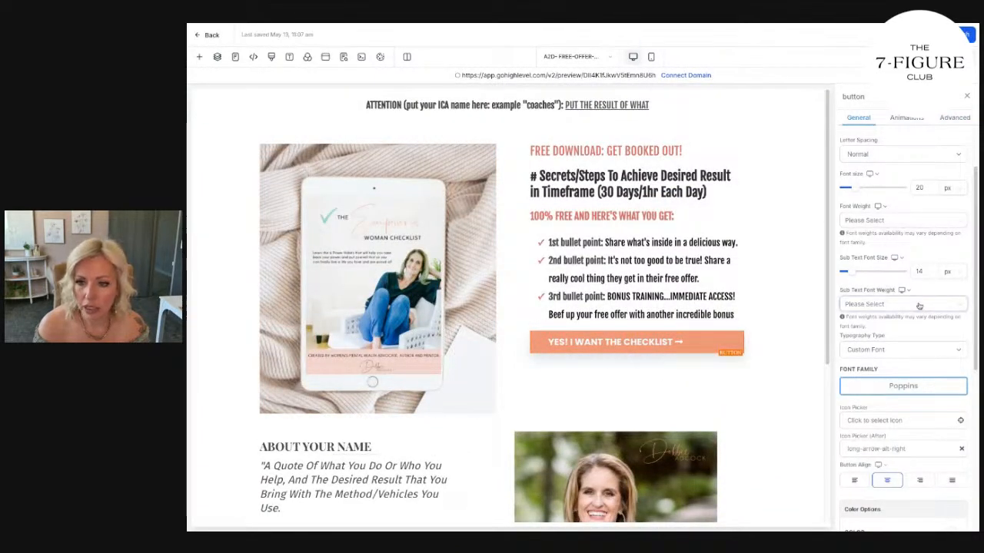
pyautogui.scroll(-5, 917, 311)
pyautogui.tripleClick(922, 388)
pyautogui.hotkey('ctrl', 'c')
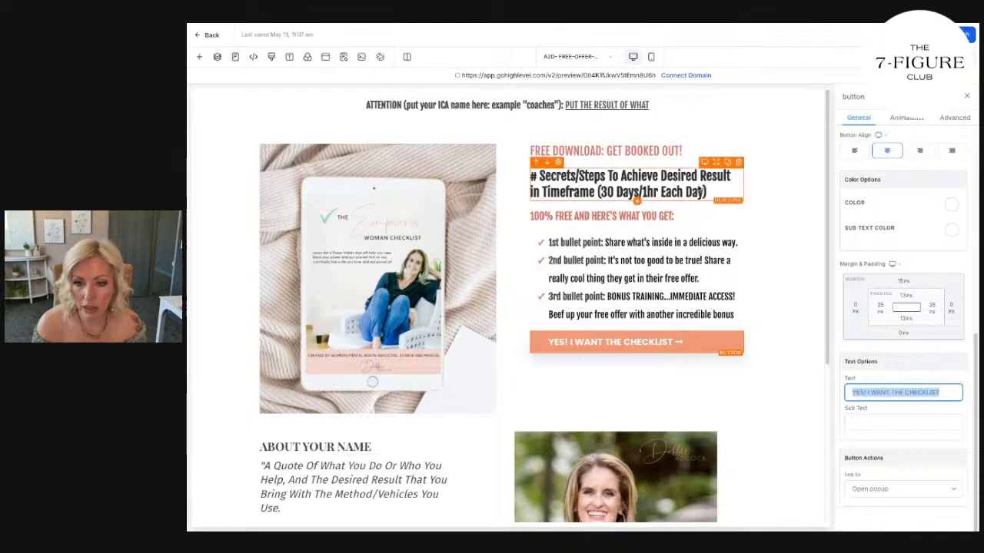
pyautogui.click(651, 57)
pyautogui.scroll(-5, 507, 308)
pyautogui.click(505, 246)
pyautogui.tripleClick(891, 390)
pyautogui.hotkey('ctrl', 'v')
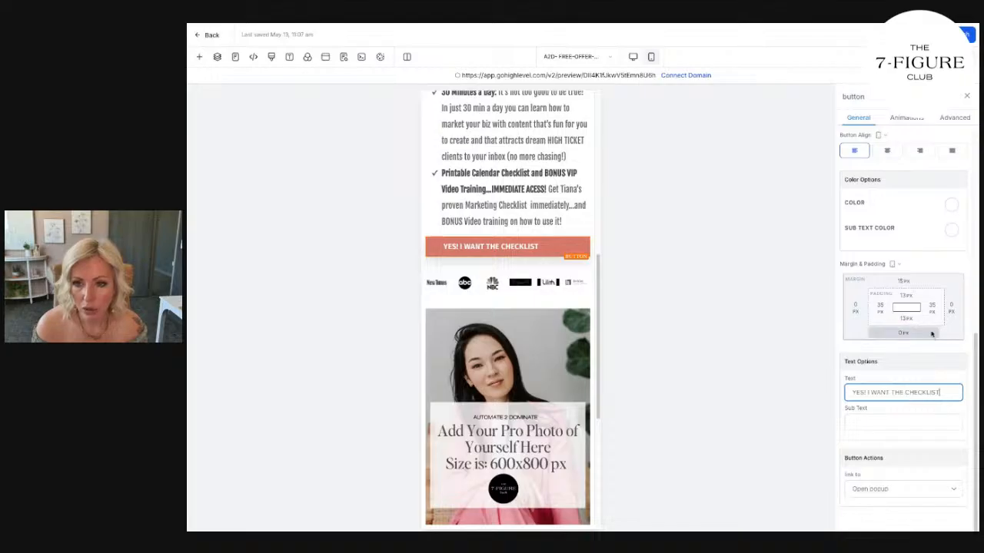
# Change the background color of the mobile checklist button to the saved coral-orange brand color.
pyautogui.scroll(5, 932, 333)
pyautogui.click(956, 135)
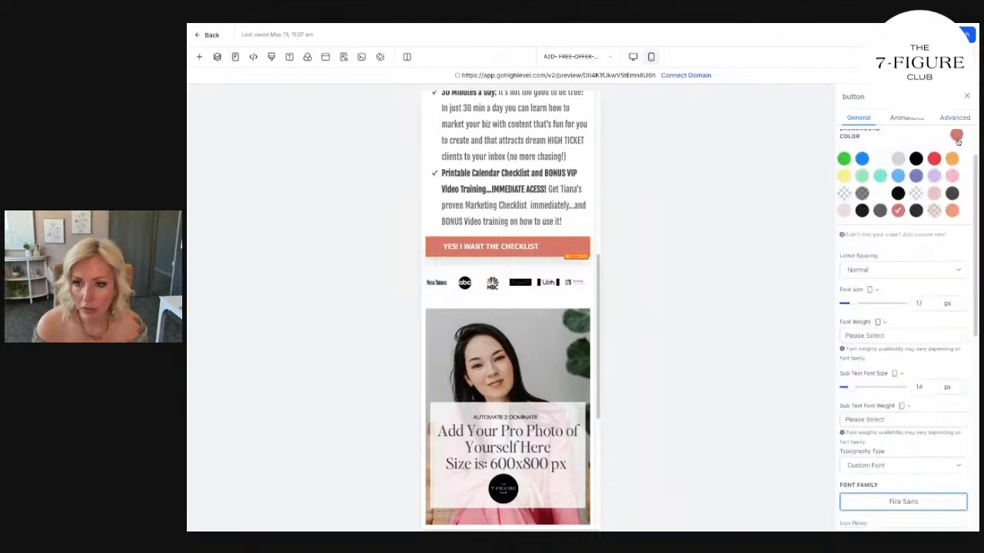
pyautogui.click(951, 211)
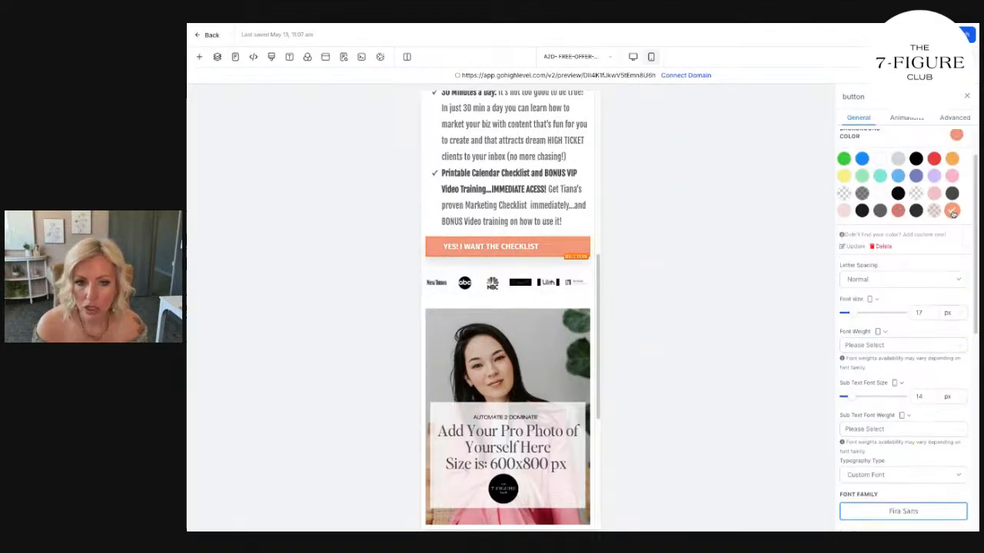
# Duplicate the mobile checklist button, move the copy below the About bio, and delete the old "Send Me My FREE Calendar Checklist" button there.
pyautogui.click(573, 232)
pyautogui.scroll(-4, 564, 272)
pyautogui.moveTo(563, 263); pyautogui.dragTo(565, 274)
pyautogui.click(584, 412)
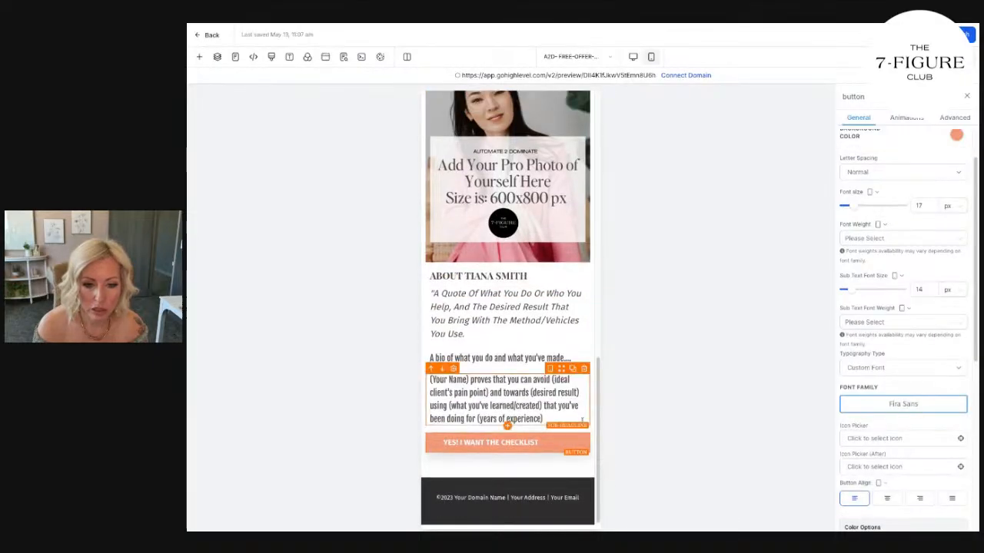
# Search the icons for "ARR" and place long-arrow-alt-right after the text of the mobile checklist button below the bullet points.
pyautogui.scroll(5, 540, 285)
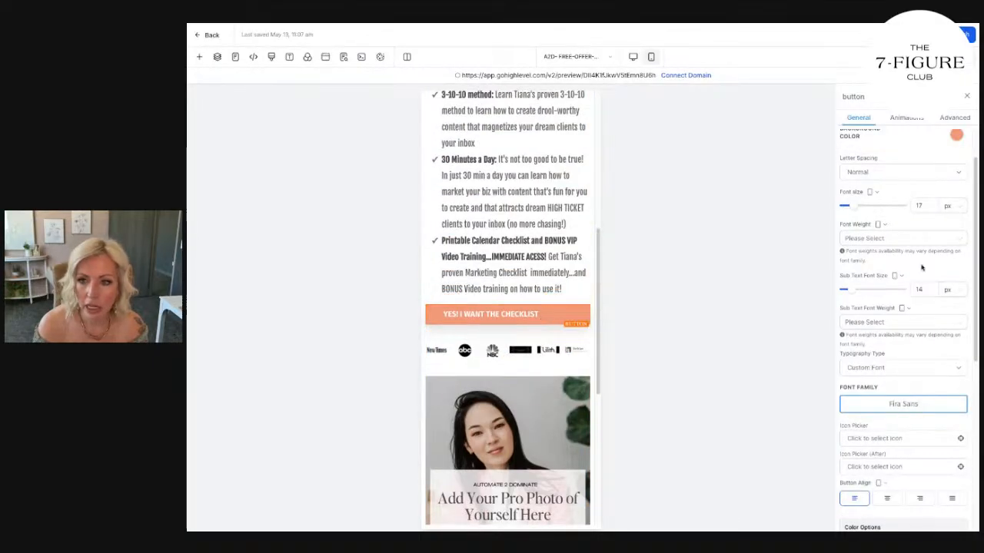
pyautogui.scroll(-3, 949, 384)
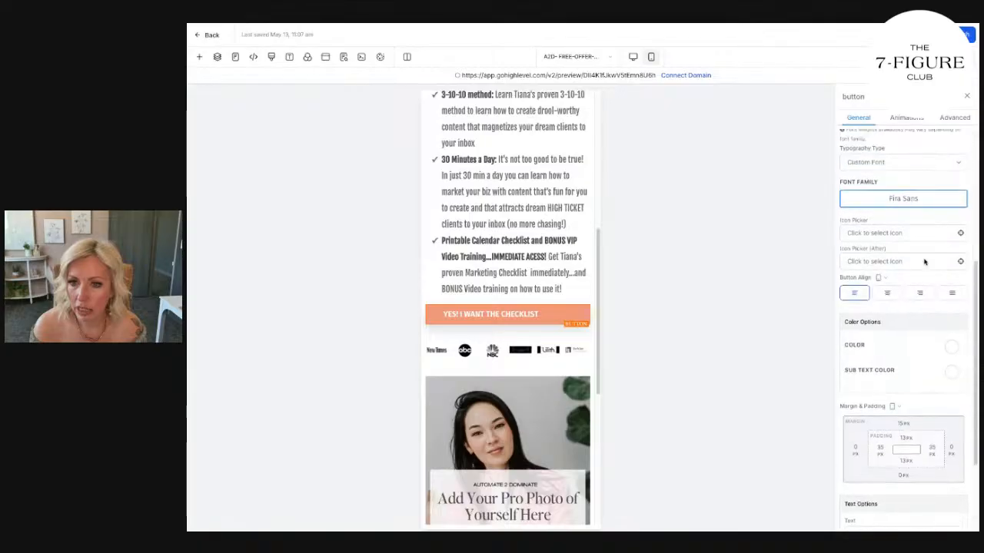
pyautogui.click(924, 262)
pyautogui.write('ARR')
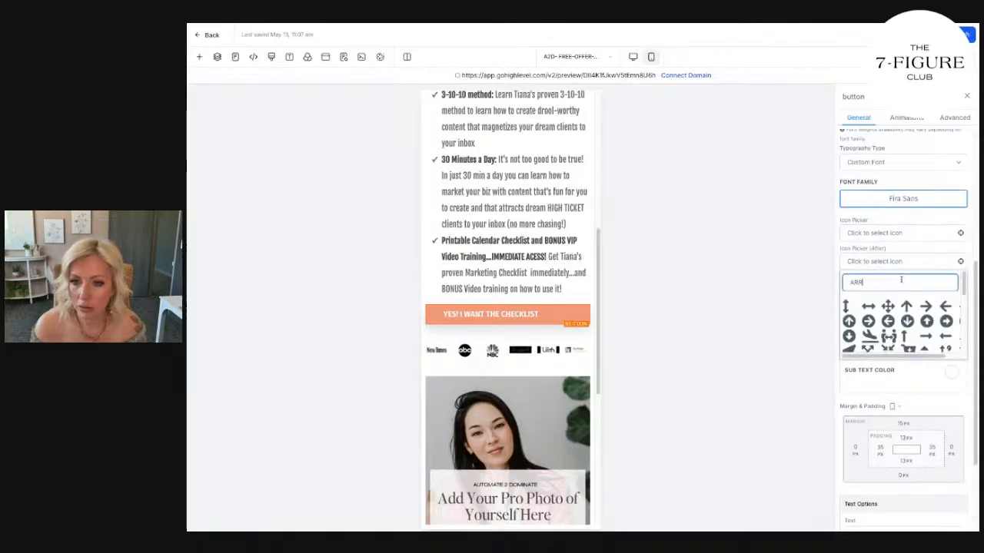
pyautogui.click(926, 338)
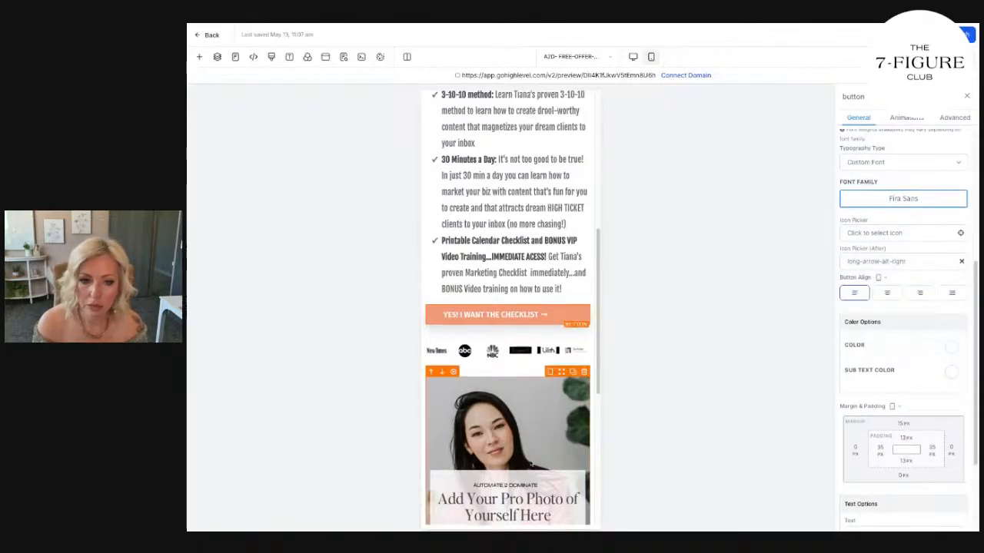
# Search the icons for "ARROW" and place long-arrow-alt-right after the text of the mobile checklist button below the About bio.
pyautogui.scroll(-5, 530, 442)
pyautogui.click(900, 262)
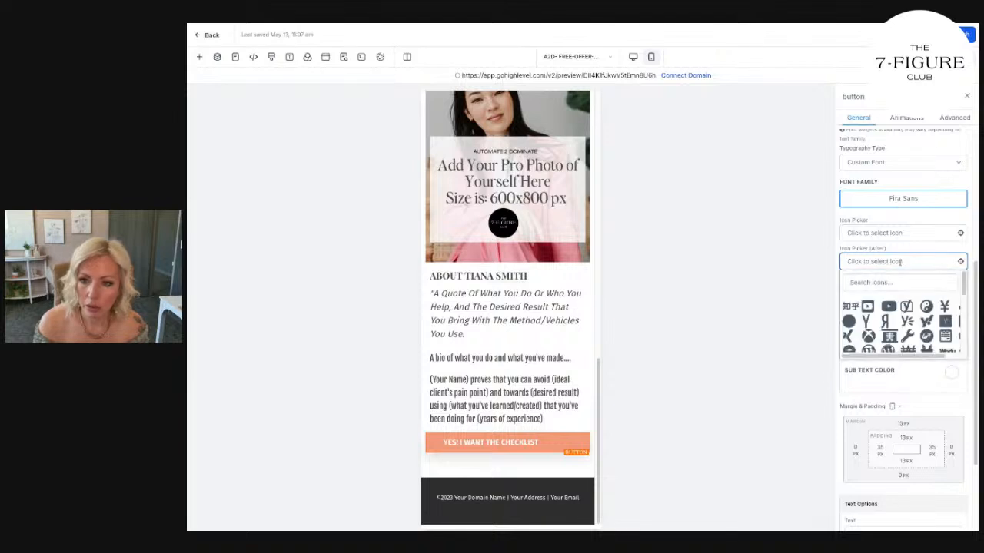
pyautogui.click(877, 278)
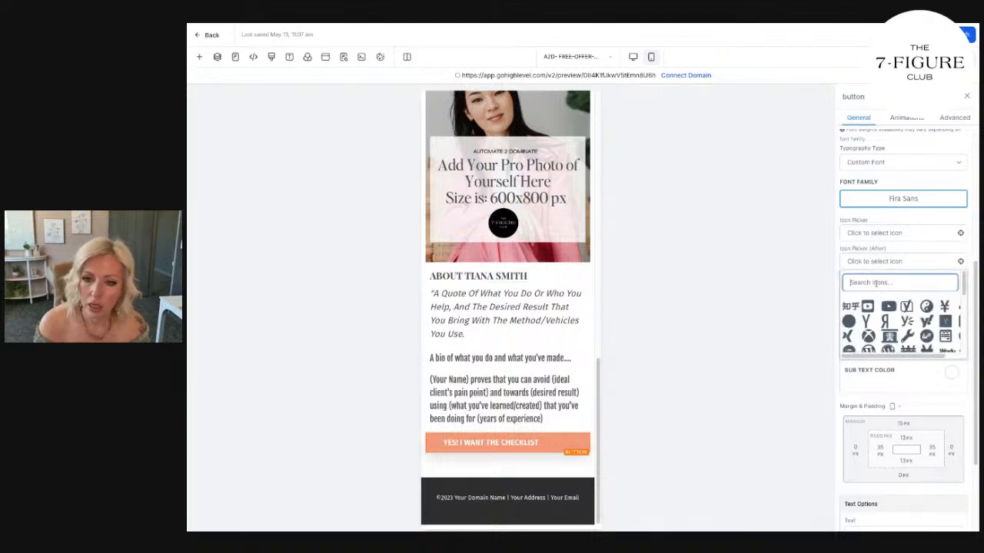
pyautogui.write('ARROW')
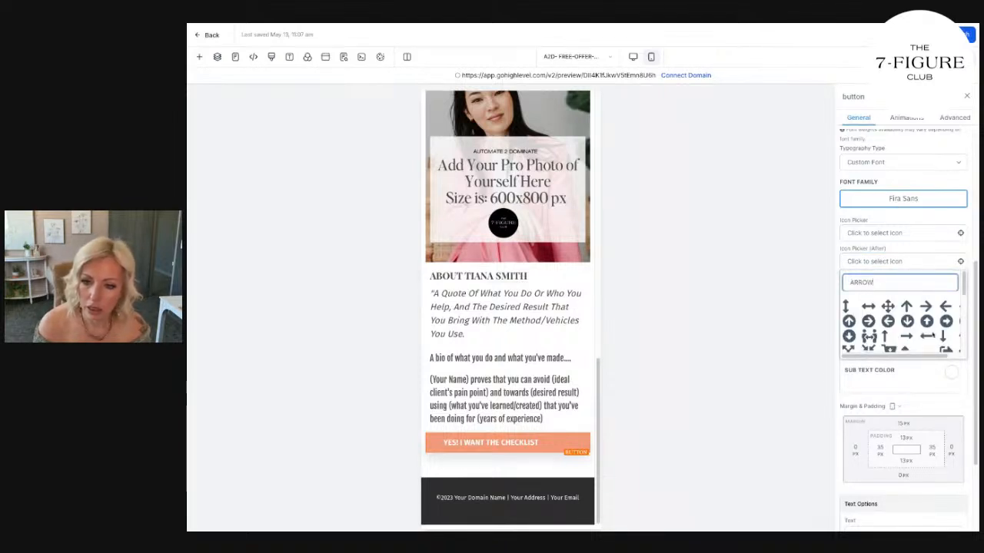
pyautogui.click(911, 336)
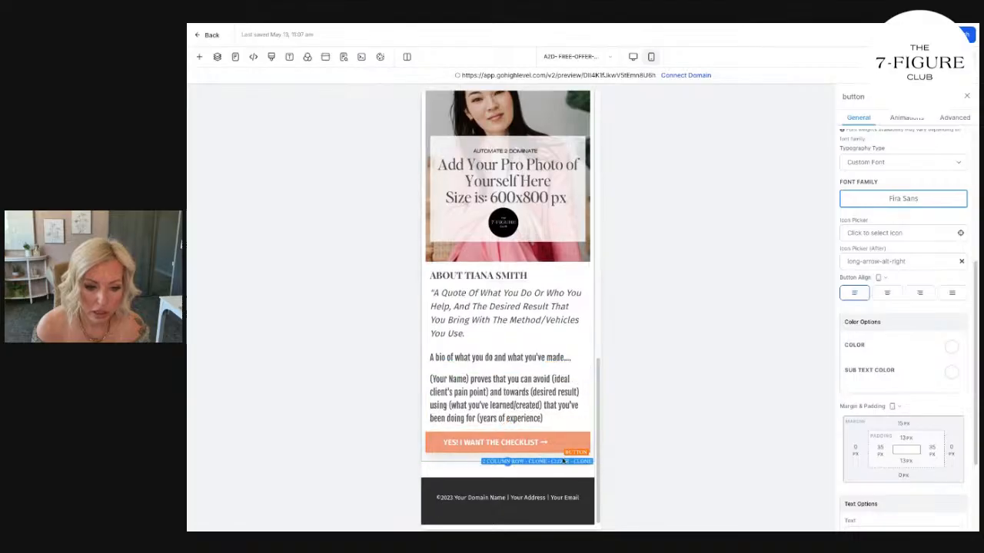
# Replace the placeholder photo above the mobile About section with the woman's portrait from the Free Offer Funnel media folder.
pyautogui.click(633, 57)
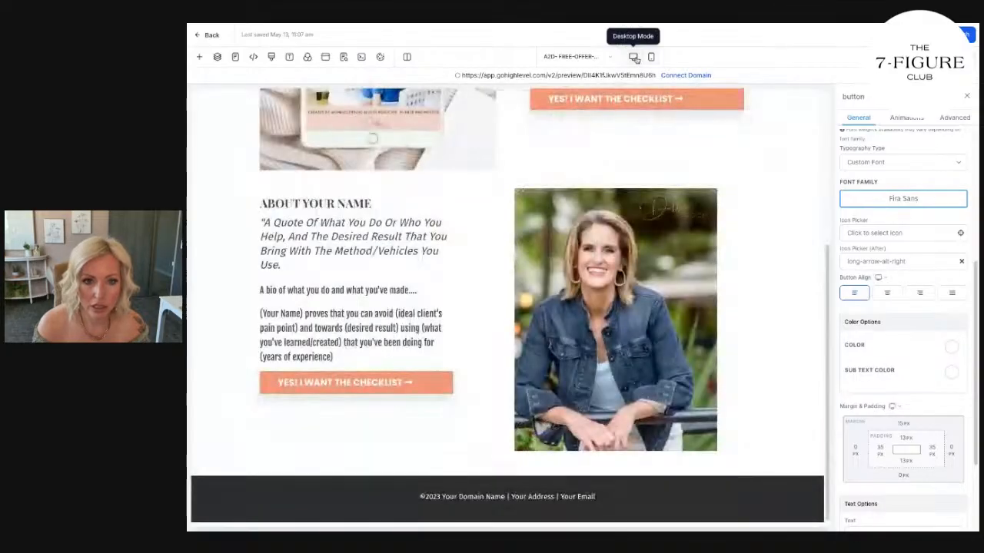
pyautogui.click(651, 56)
pyautogui.click(508, 189)
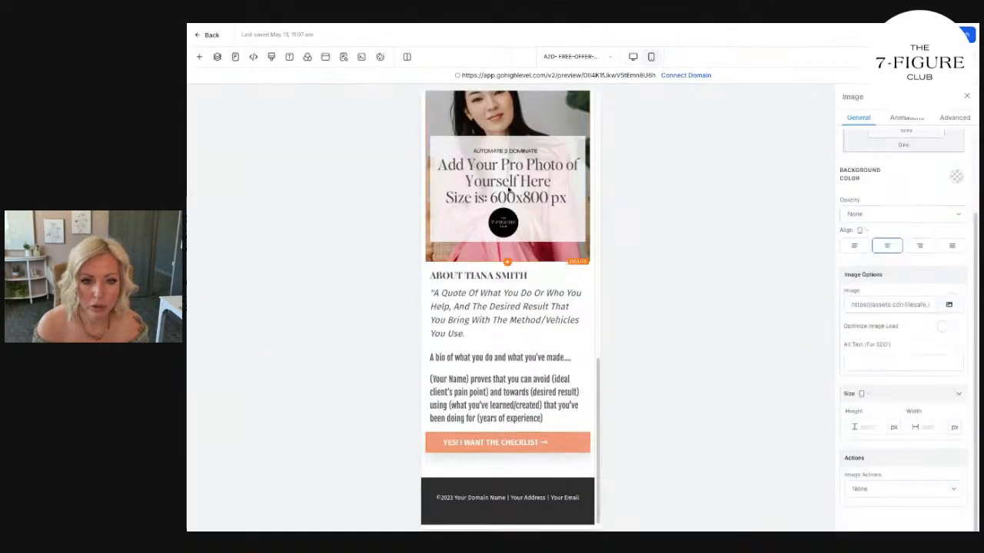
pyautogui.click(949, 303)
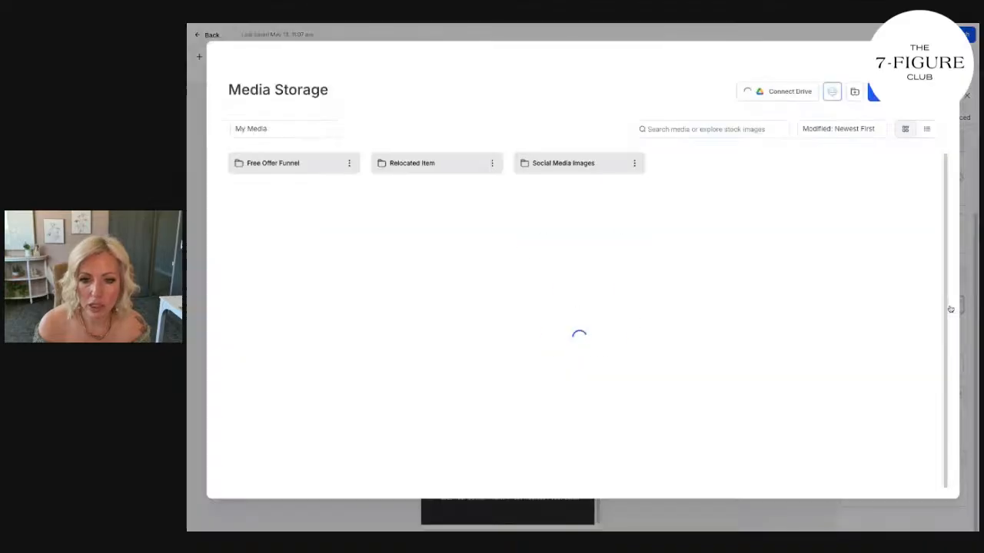
pyautogui.click(297, 162)
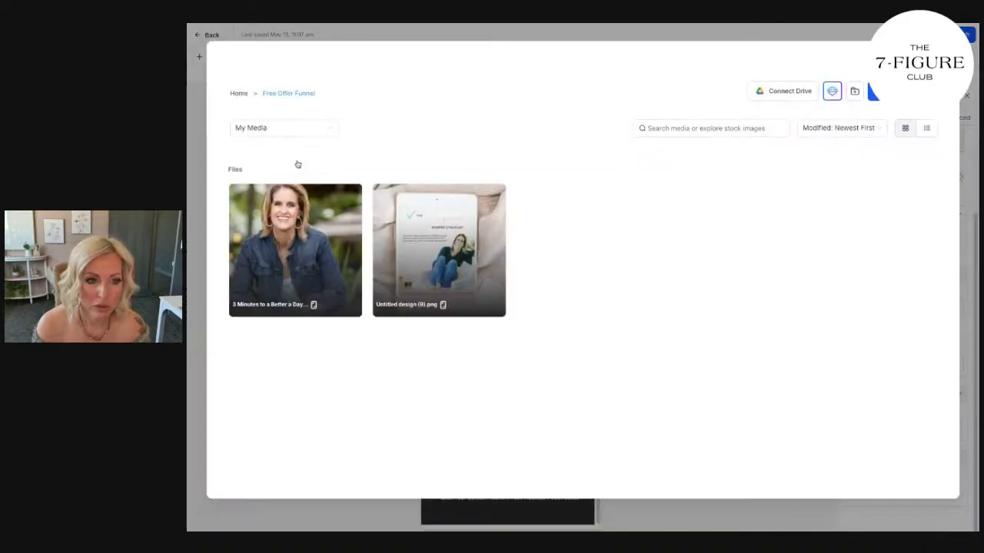
pyautogui.click(303, 214)
pyautogui.click(304, 214)
# Replace the iPad placeholder image above the mobile headline with "Untitled design (9).png" from the Free Offer Funnel media folder.
pyautogui.scroll(10, 465, 326)
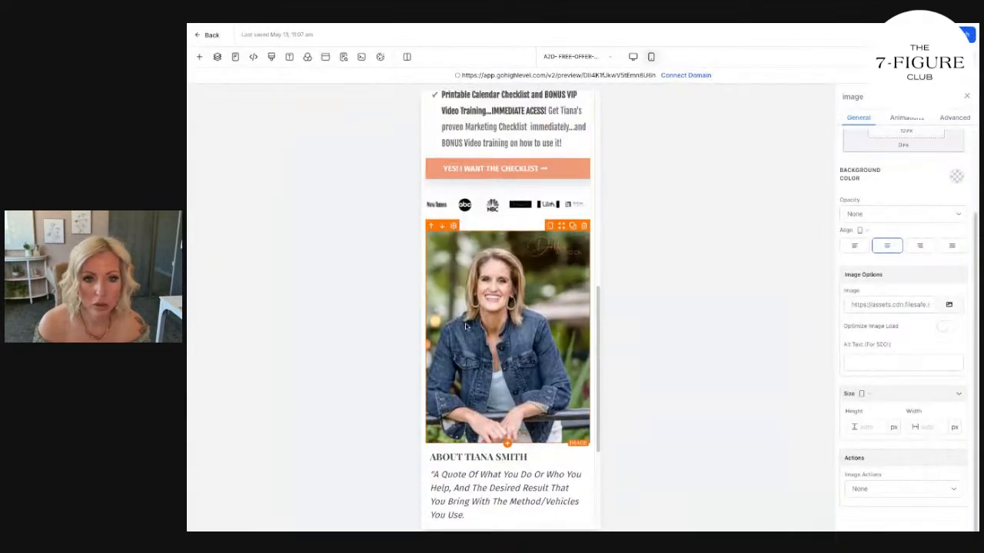
pyautogui.scroll(1, 485, 263)
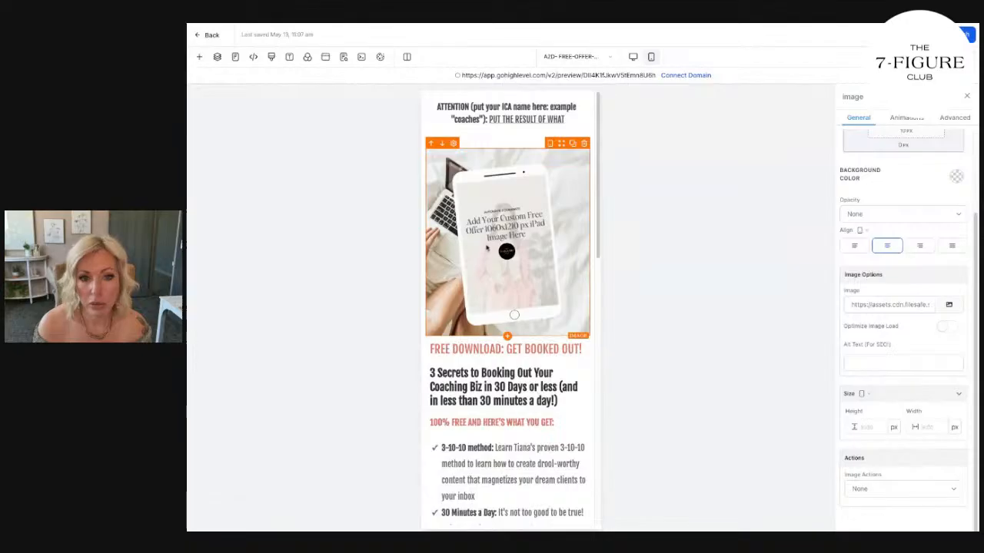
pyautogui.click(948, 305)
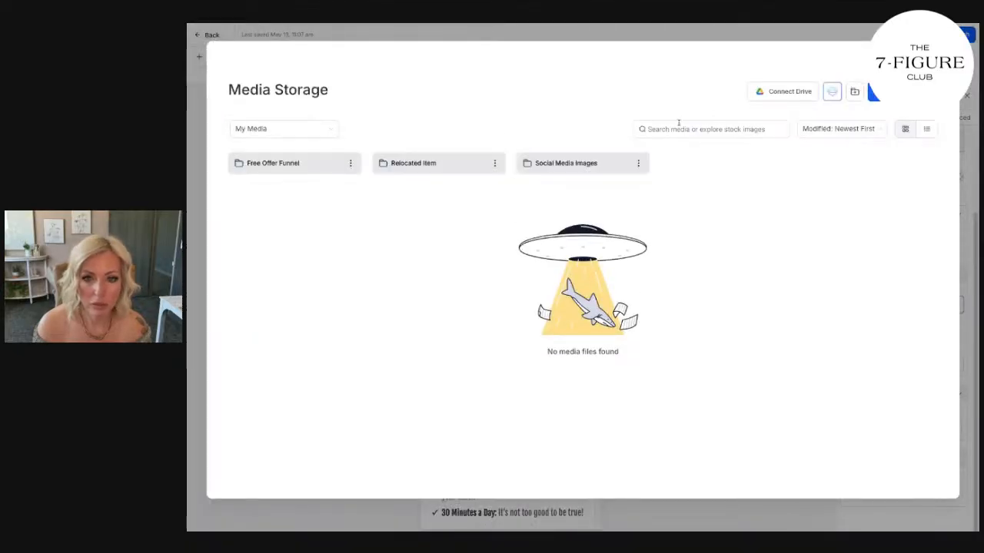
pyautogui.click(321, 168)
pyautogui.click(476, 300)
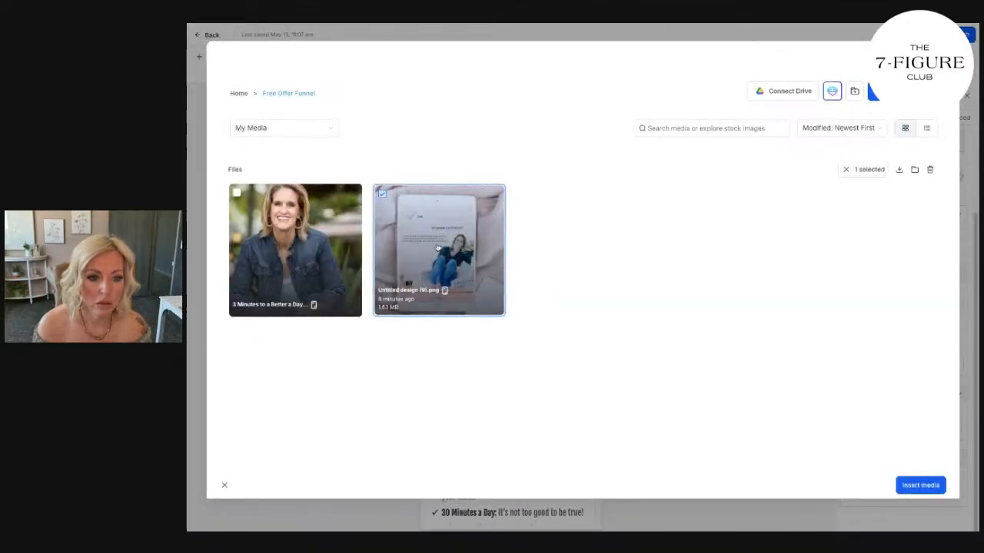
# Compare the images, headlines and buttons of the mobile version with the desktop version, ending in the desktop version.
pyautogui.scroll(-4, 517, 332)
pyautogui.scroll(4, 515, 329)
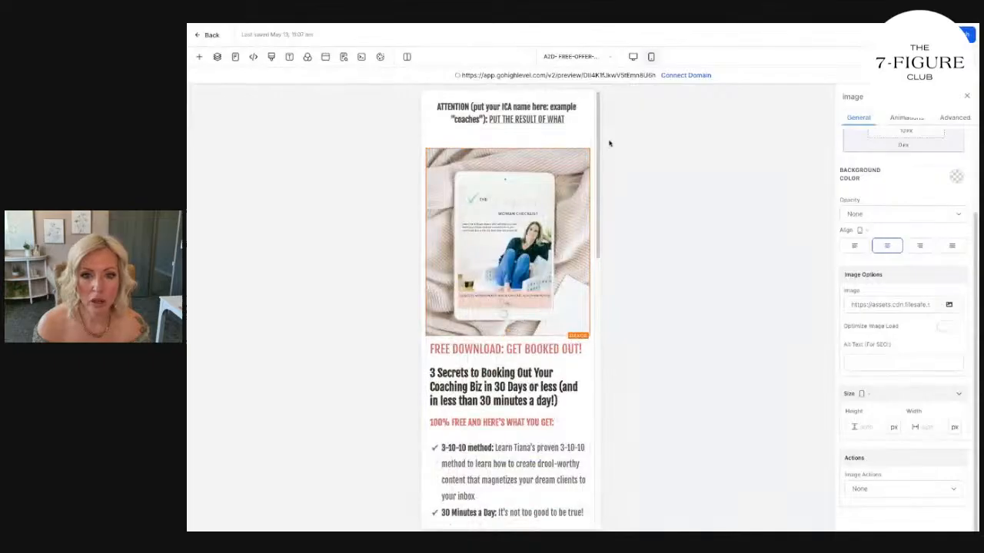
pyautogui.click(632, 56)
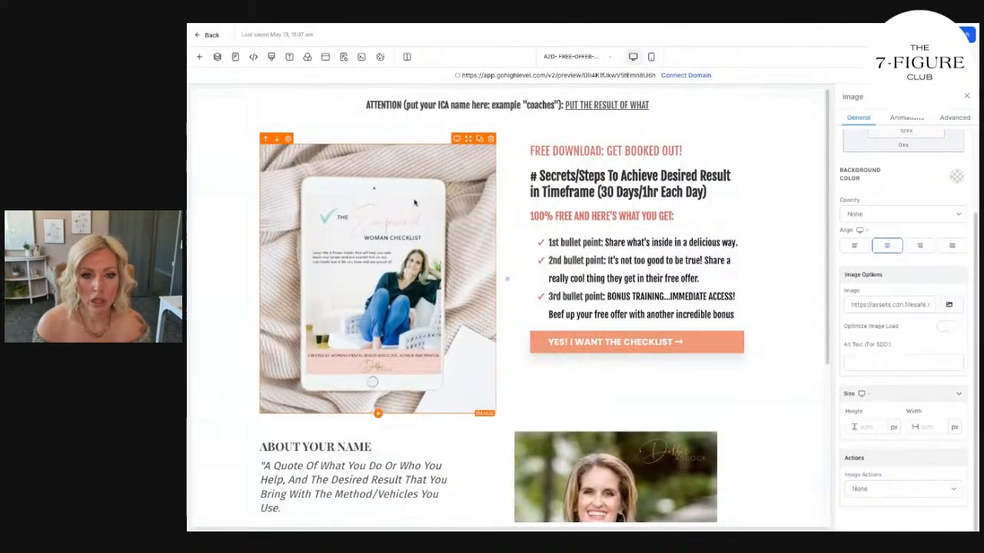
pyautogui.click(651, 57)
pyautogui.scroll(-6, 538, 255)
pyautogui.scroll(6, 538, 261)
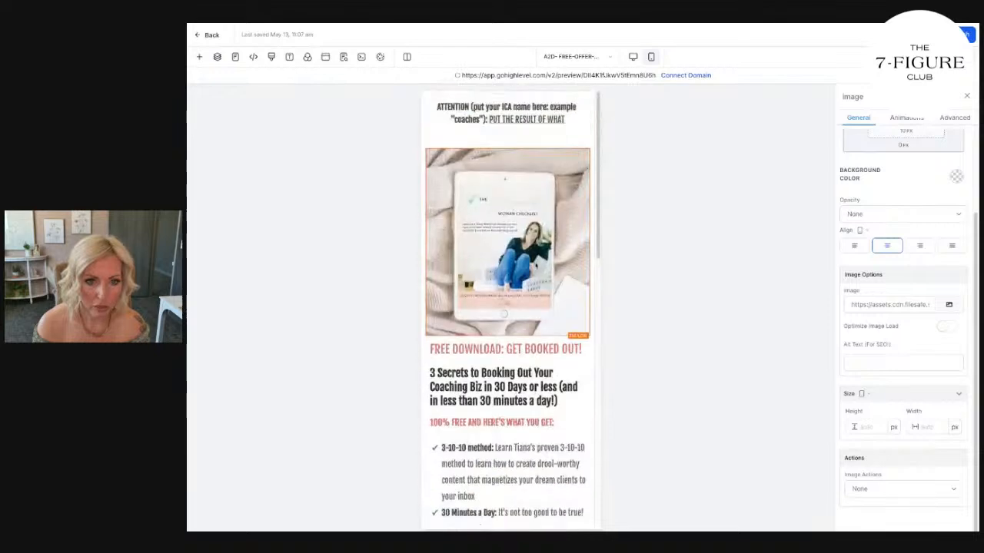
pyautogui.click(633, 57)
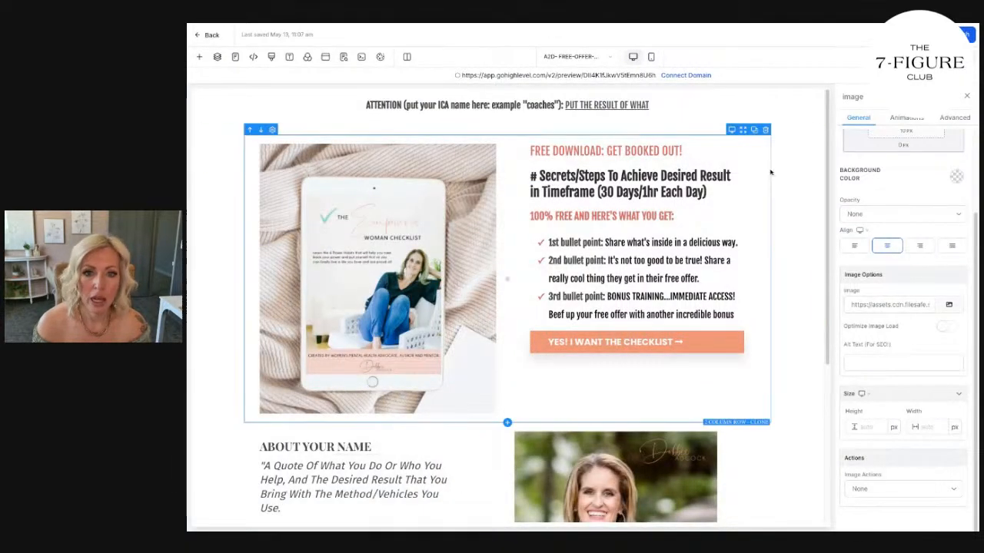
pyautogui.click(787, 112)
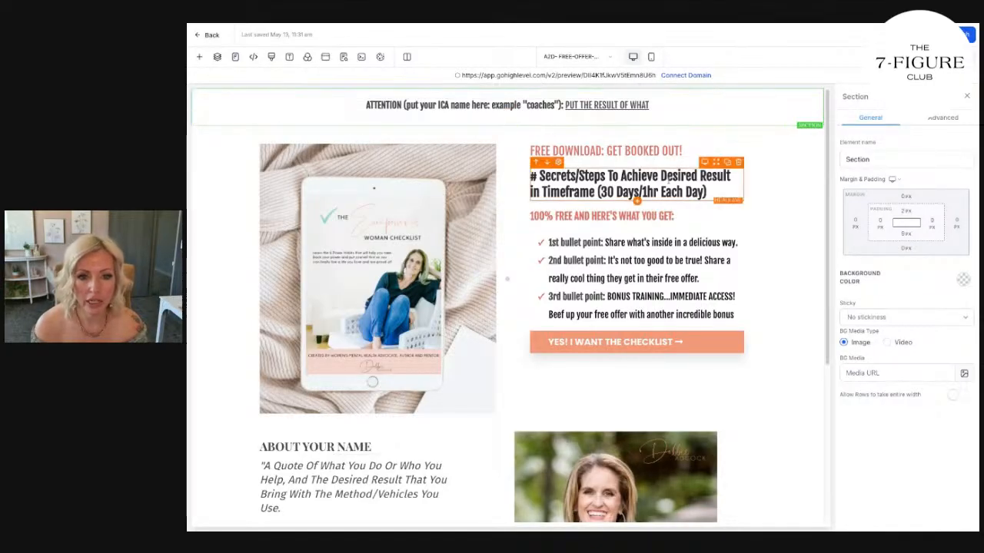
# Change the desktop footer's copyright year to 2025 and insert the site owner's full name after it.
pyautogui.scroll(-3, 466, 321)
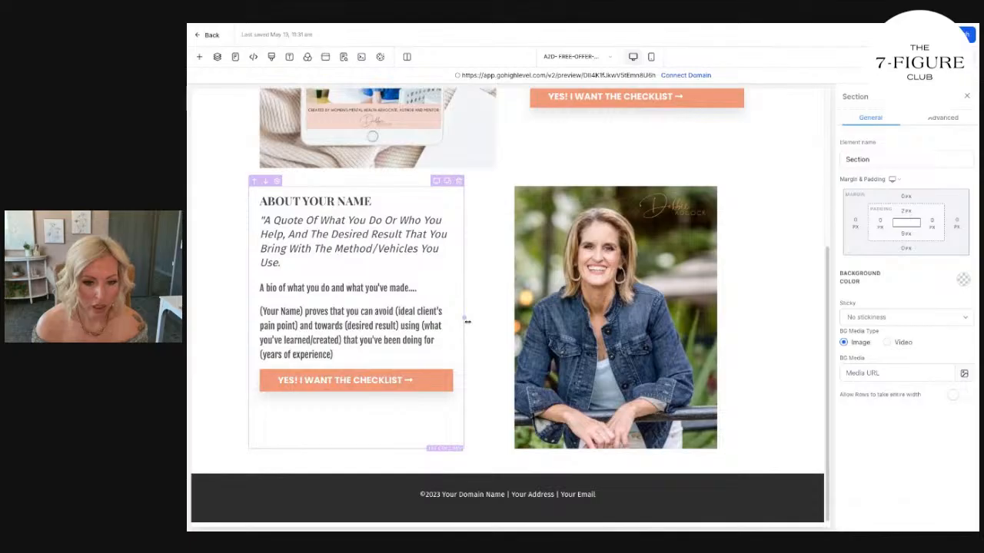
pyautogui.click(435, 495)
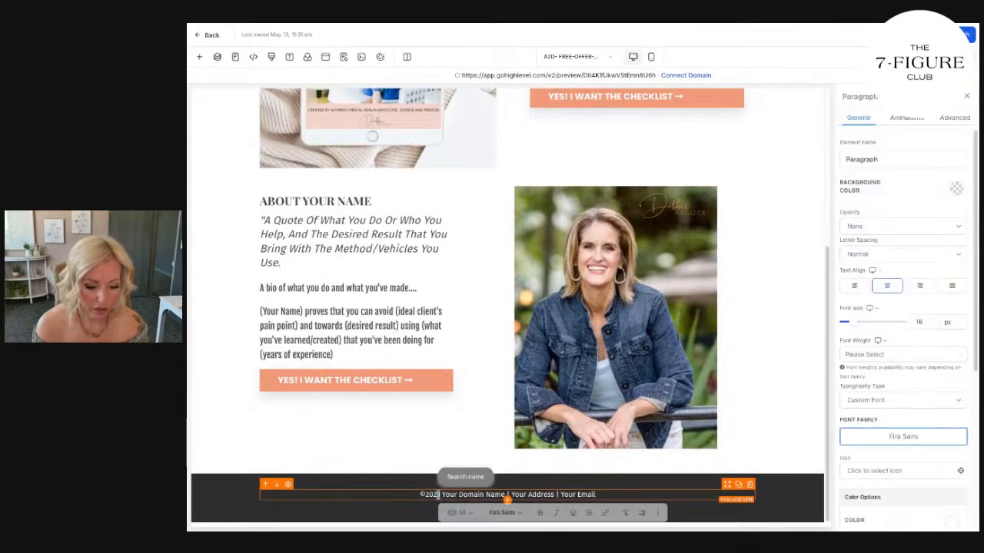
pyautogui.press('BackSpace')
pyautogui.write('5 DEBBa')
pyautogui.press('BackSpace')
pyautogui.press('BackSpace')
pyautogui.press('BackSpace')
pyautogui.press('BackSpace')
pyautogui.press('BackSpace')
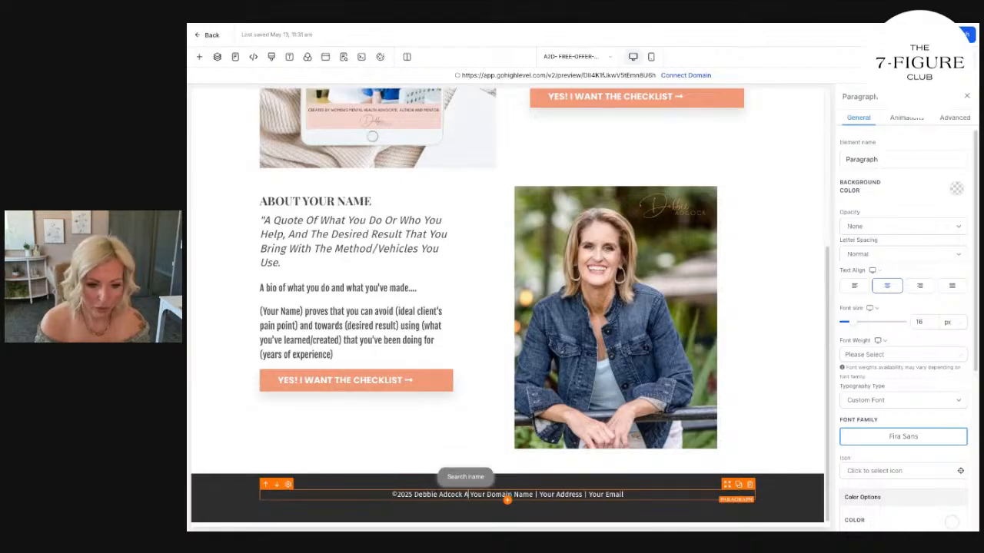
pyautogui.write('ll Rights Rese')
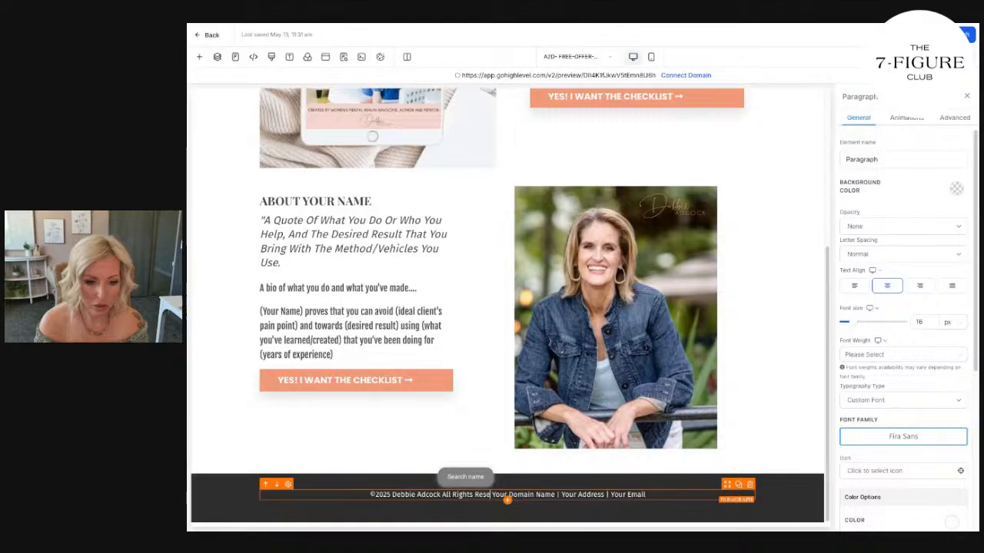
pyautogui.write('rved | Site Design b')
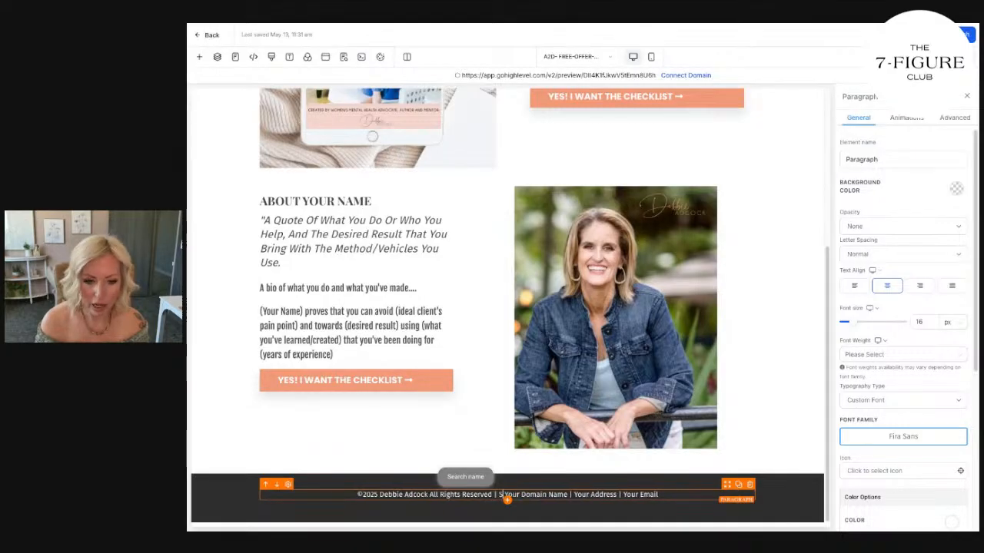
pyautogui.write('y TianaSmithCoaching')
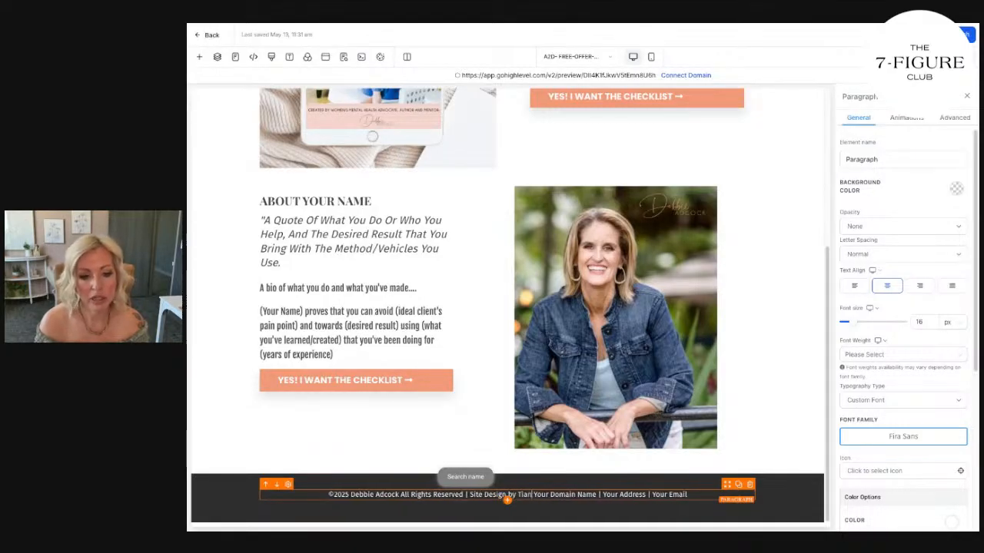
pyautogui.write('.com')
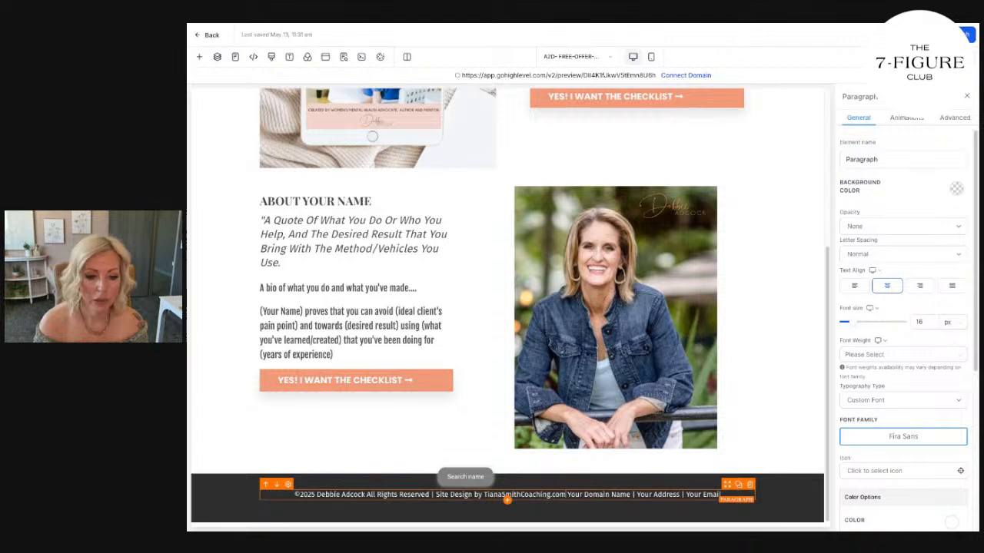
# Add "All Rights Reserved | Site Design by TianaSmithCoaching.com" after the footer name and delete the placeholder domain, address and email text.
pyautogui.hotkey('shift', 'End')
pyautogui.press('BackSpace')
pyautogui.moveTo(643, 494); pyautogui.dragTo(560, 494)
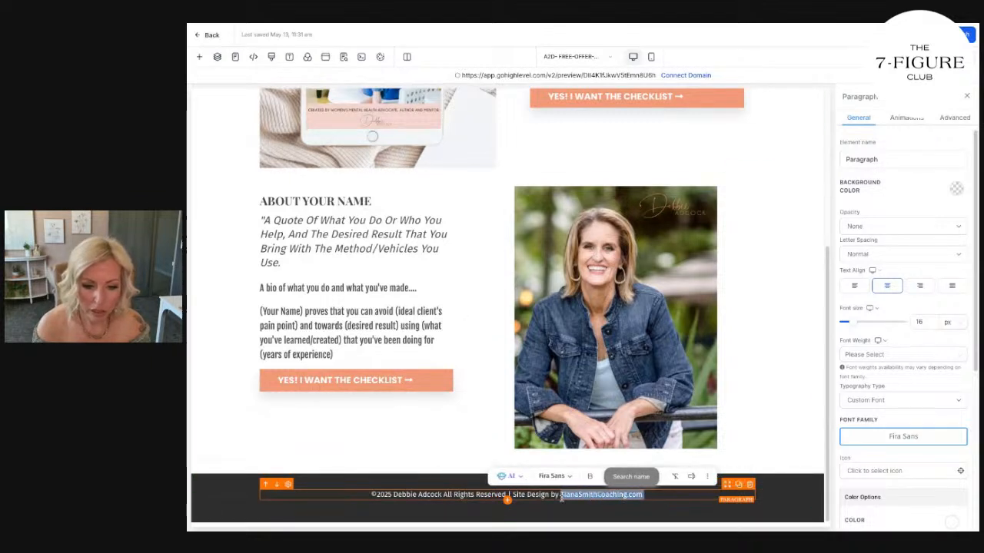
pyautogui.click(691, 501)
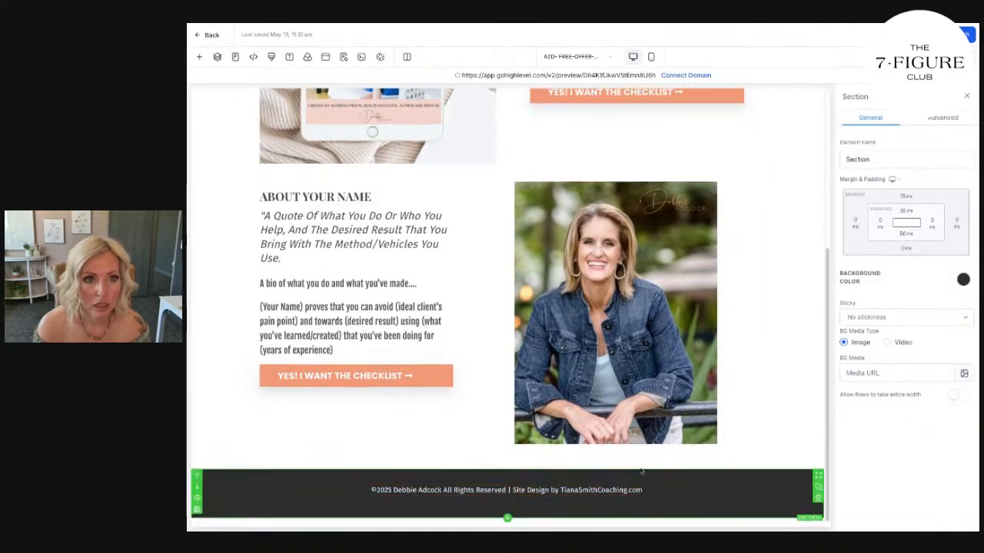
pyautogui.moveTo(653, 492); pyautogui.dragTo(562, 494)
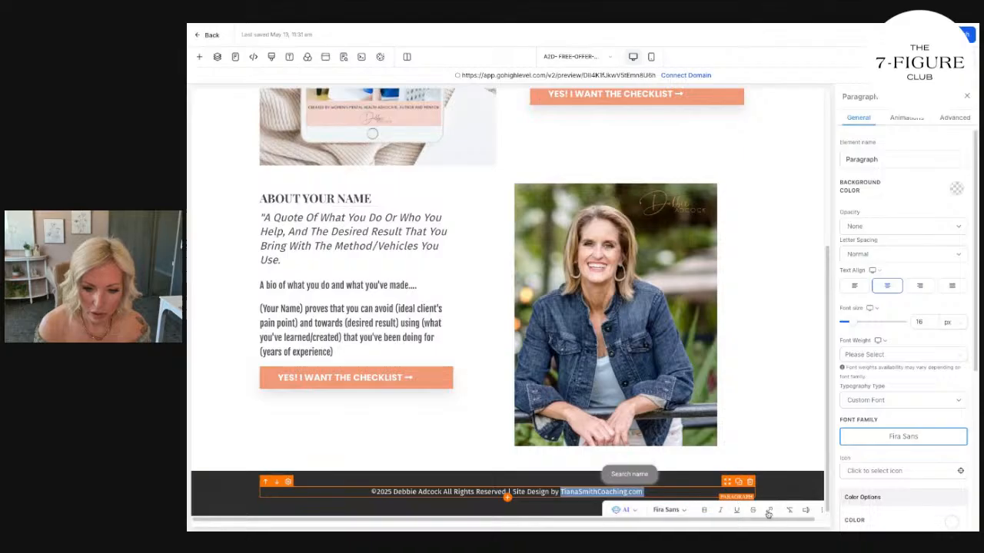
pyautogui.click(768, 511)
pyautogui.write('http')
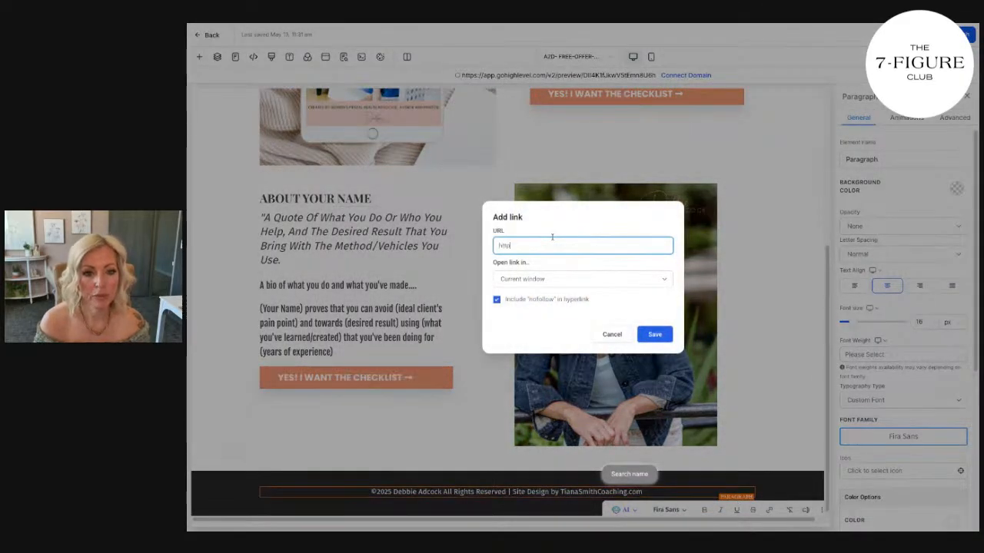
pyautogui.write('http://www.tianasmithcoaching.com')
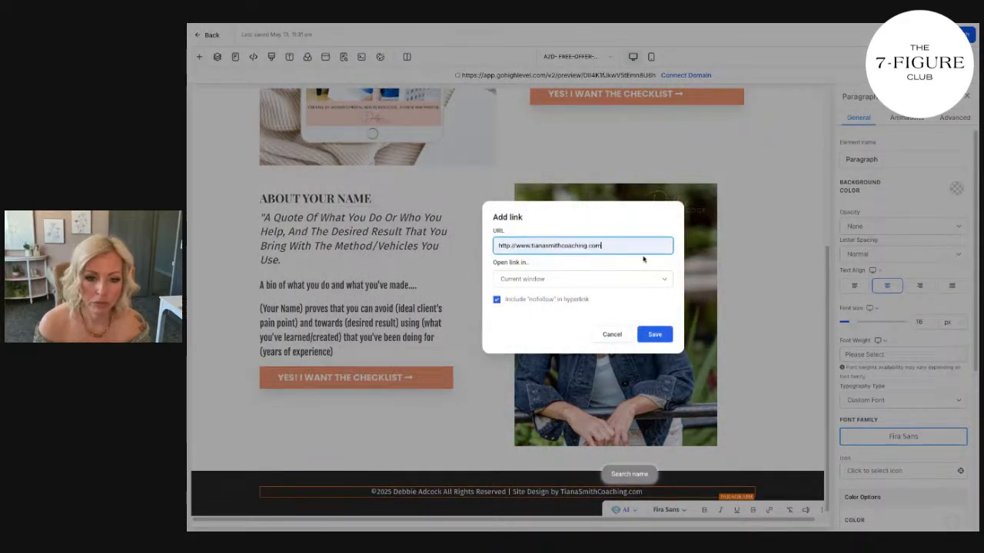
pyautogui.click(596, 282)
pyautogui.click(584, 296)
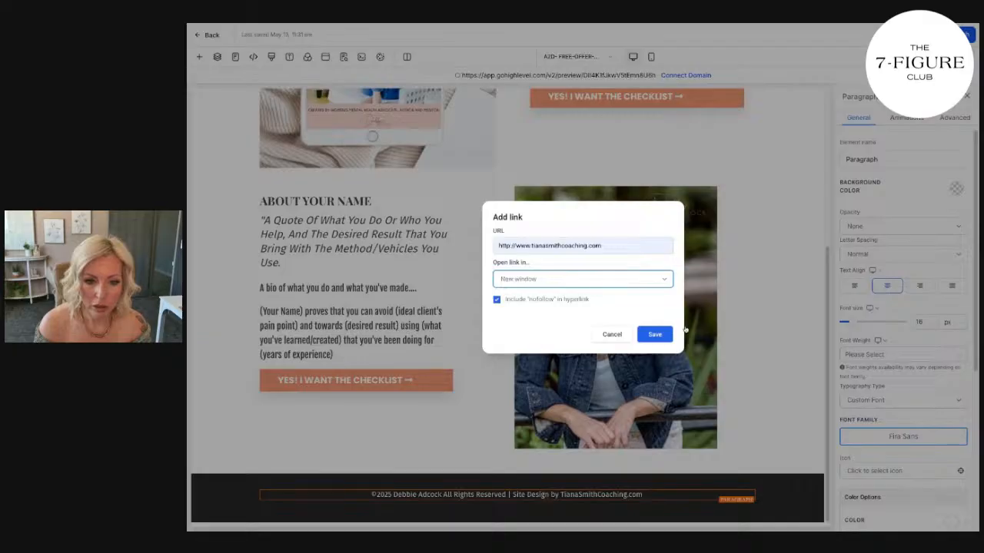
pyautogui.click(653, 336)
# Set the footer paragraph's link text color to the saved coral-orange brand color and review the desktop page.
pyautogui.scroll(-4, 886, 414)
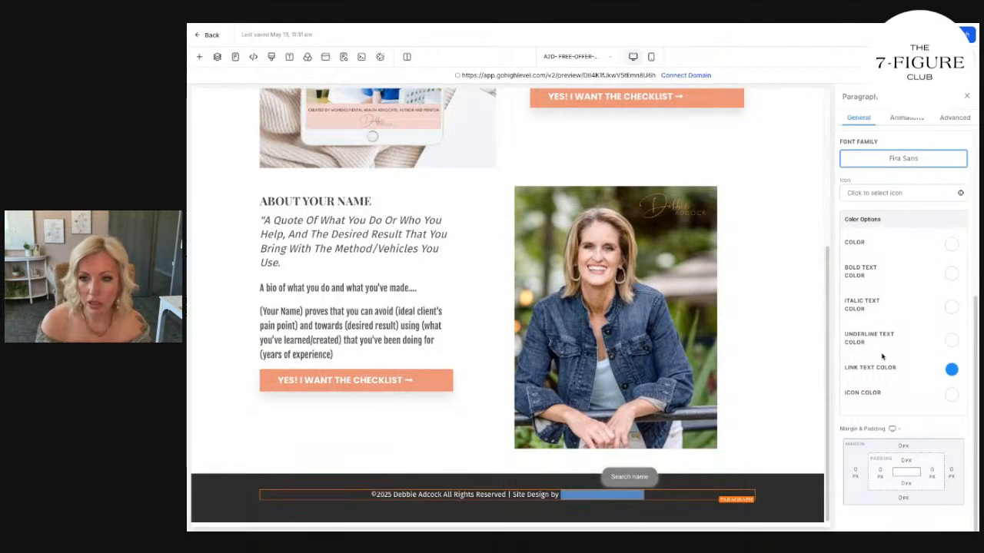
pyautogui.click(951, 370)
pyautogui.click(902, 459)
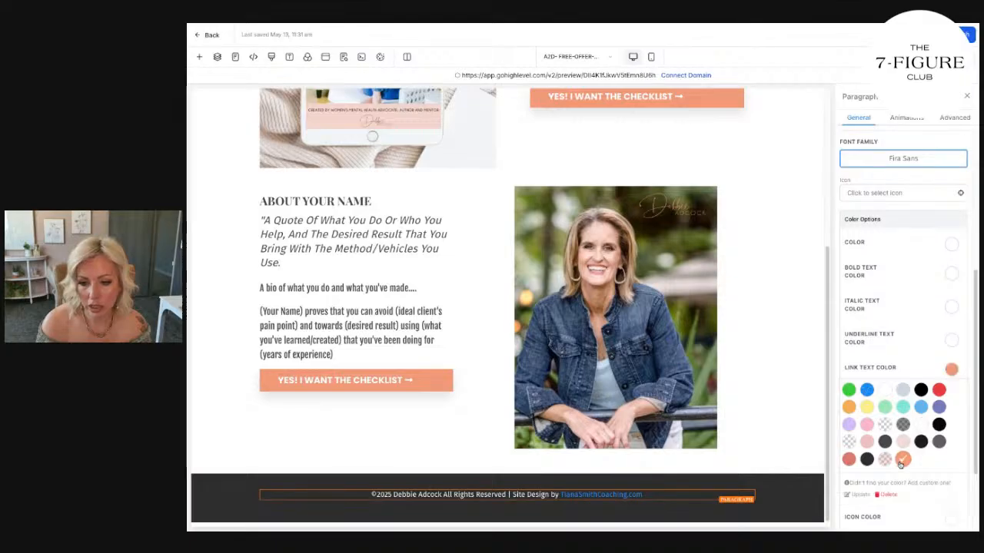
pyautogui.click(808, 400)
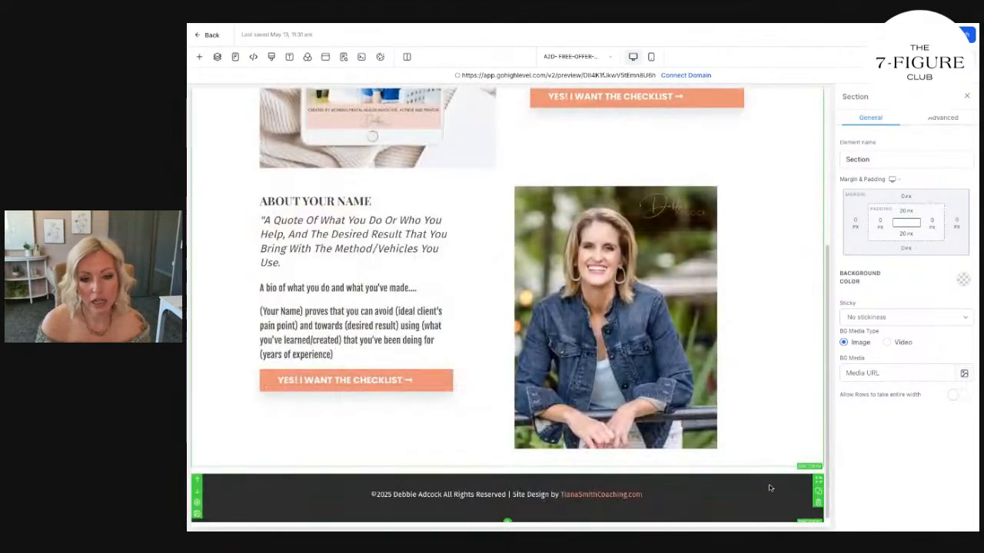
pyautogui.click(775, 490)
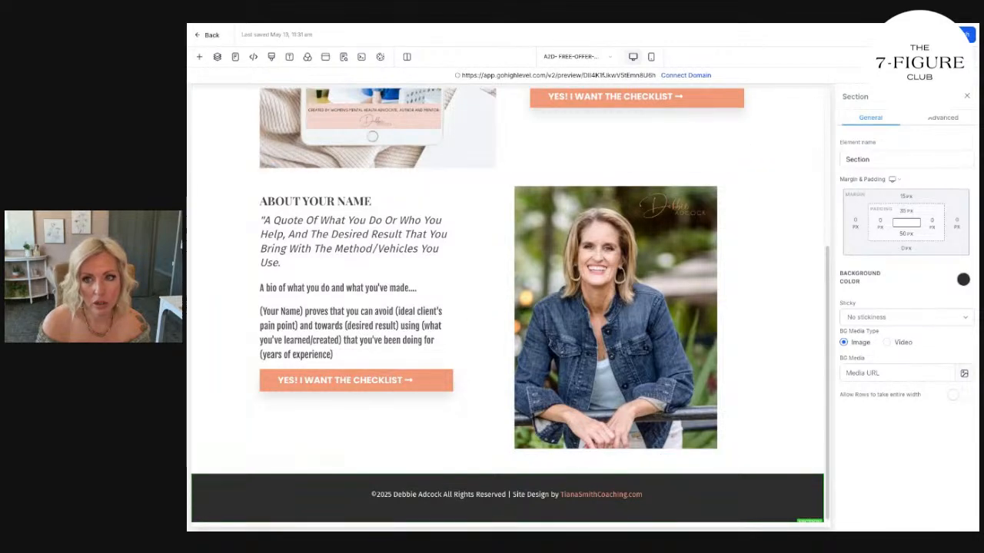
pyautogui.scroll(3, 786, 235)
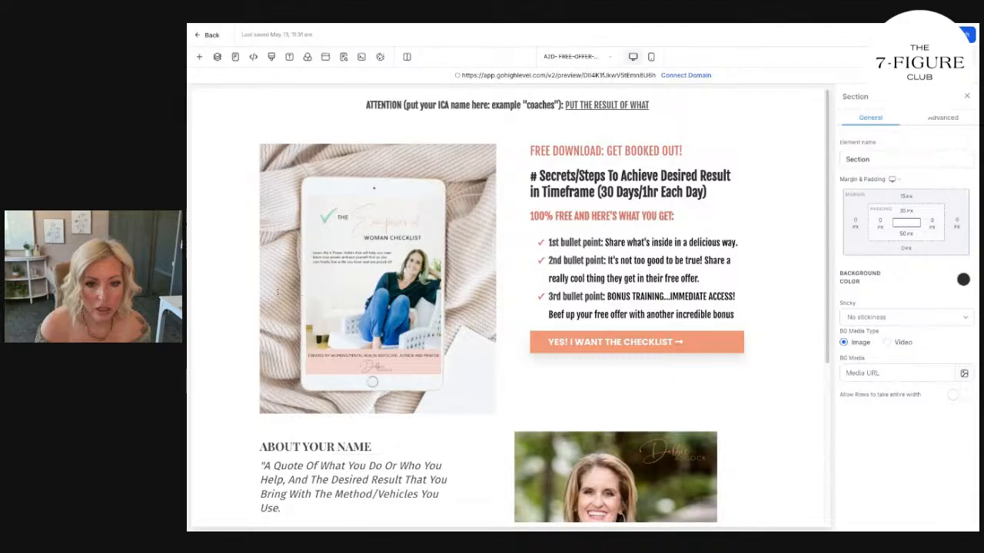
pyautogui.scroll(-3, 433, 443)
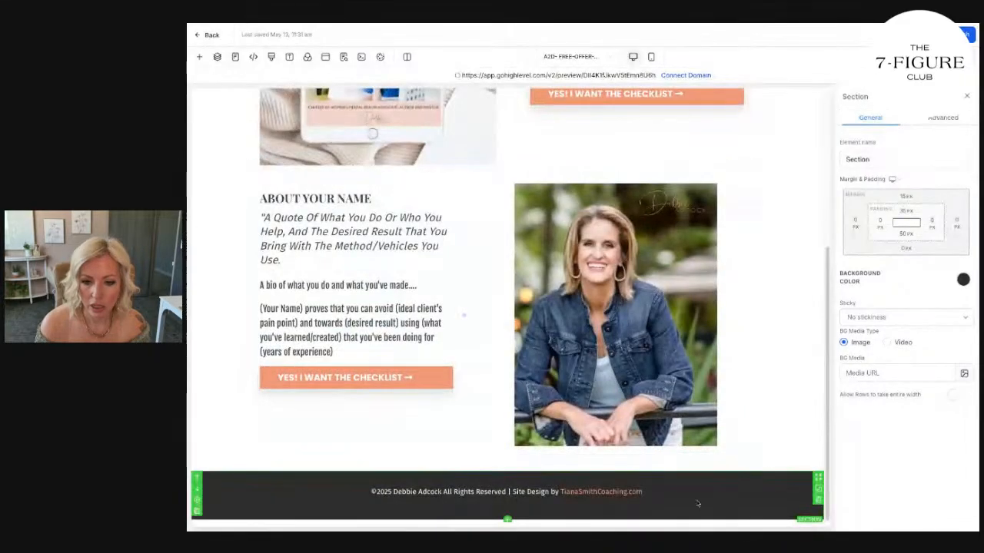
pyautogui.click(649, 491)
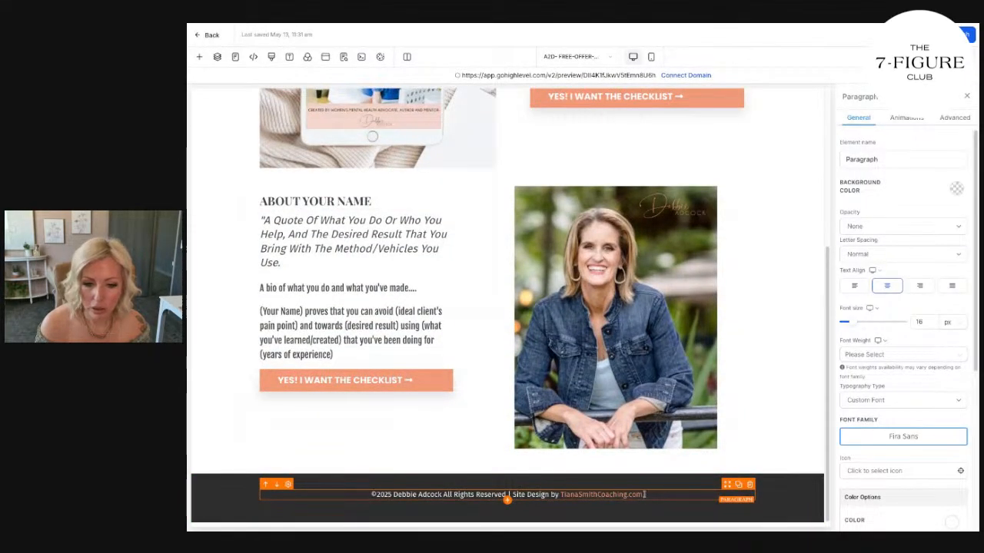
pyautogui.moveTo(644, 494); pyautogui.dragTo(561, 494)
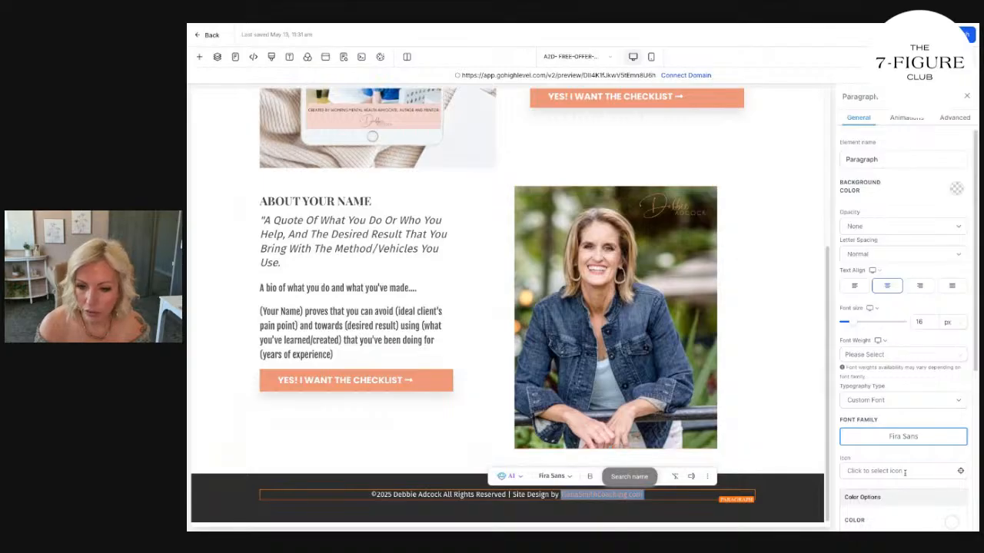
pyautogui.scroll(-4, 905, 473)
pyautogui.click(951, 370)
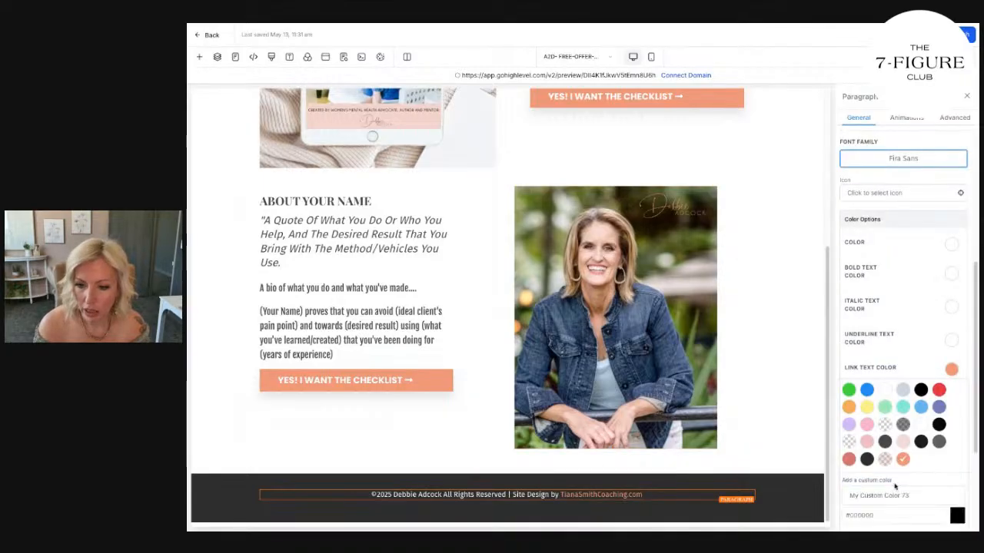
pyautogui.click(888, 516)
pyautogui.hotkey('ctrl', 'a')
pyautogui.write('#f5e1d7')
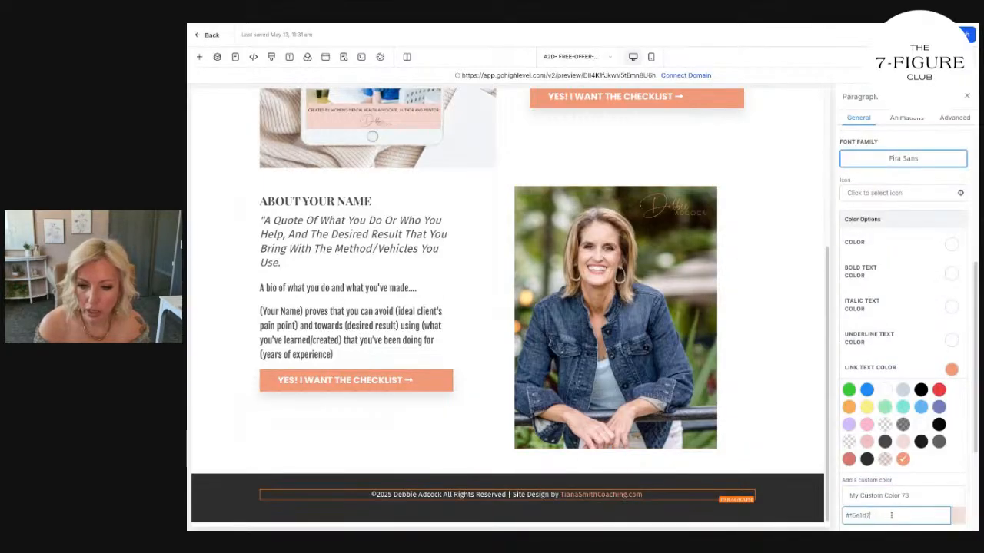
pyautogui.click(812, 498)
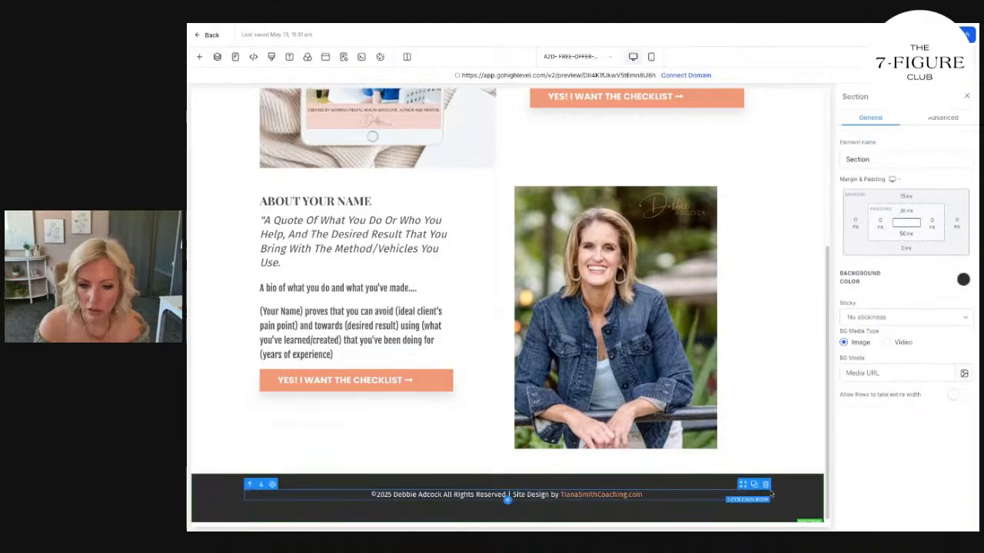
# Add the copied light blush hex code as a custom color and apply it to the footer paragraph's link text.
pyautogui.click(722, 494)
pyautogui.scroll(-5, 923, 346)
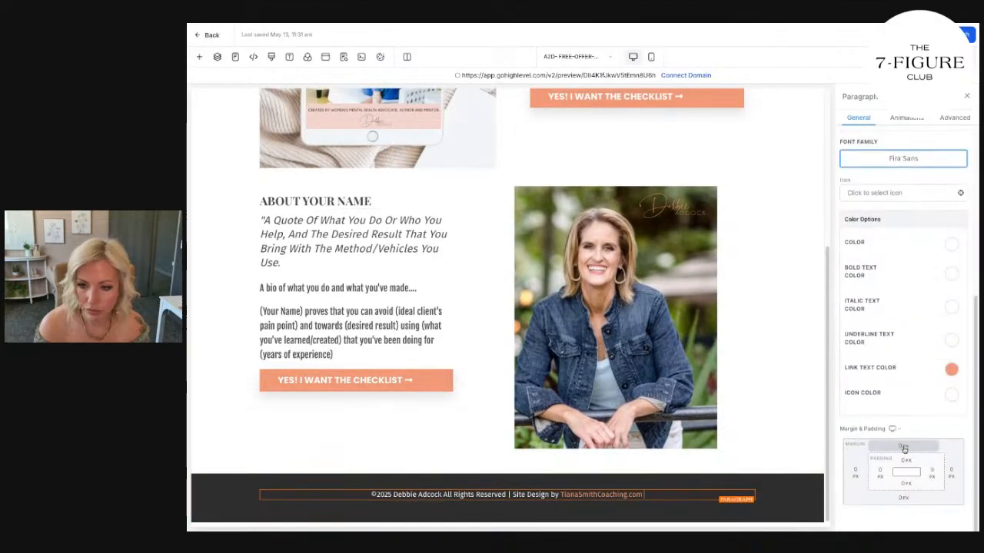
pyautogui.click(951, 370)
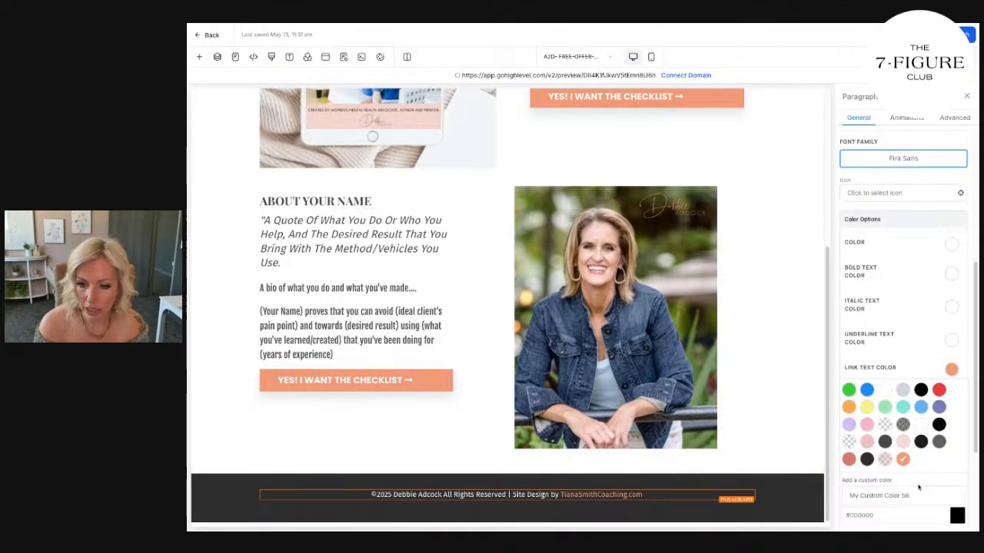
pyautogui.scroll(-2, 919, 485)
pyautogui.tripleClick(901, 337)
pyautogui.press('super+v')
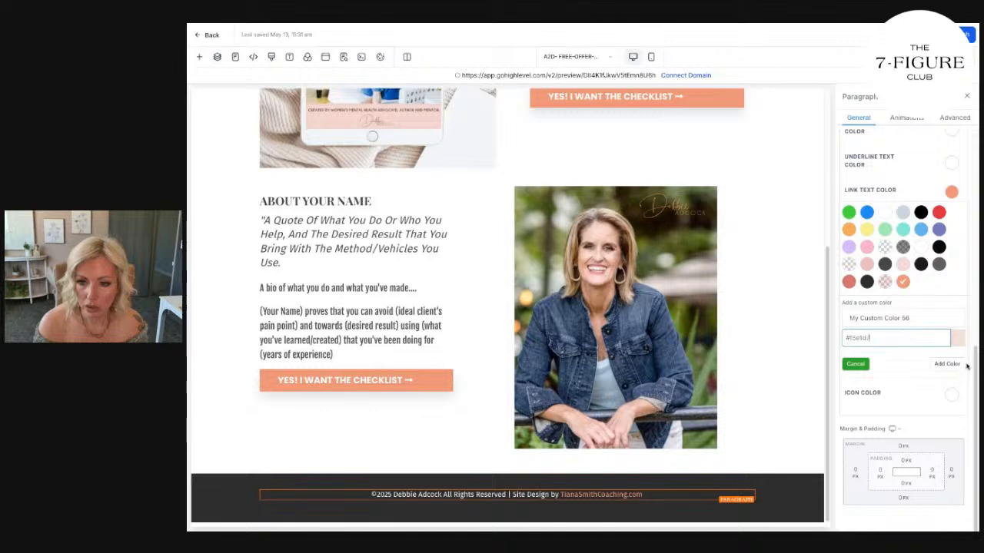
pyautogui.click(957, 368)
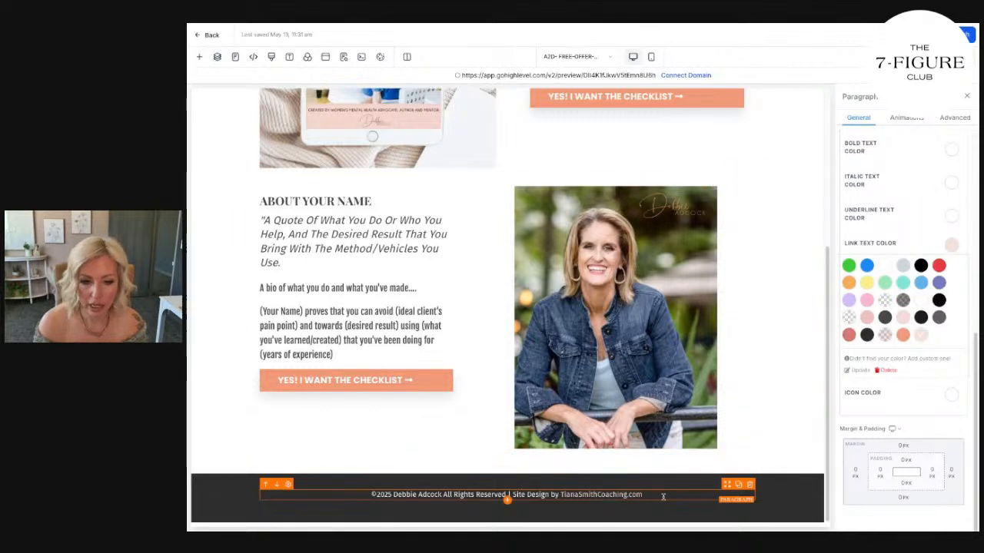
# Set the background color of the ATTENTION section at the page's start to the saved light blush custom color.
pyautogui.scroll(3, 735, 415)
pyautogui.click(239, 104)
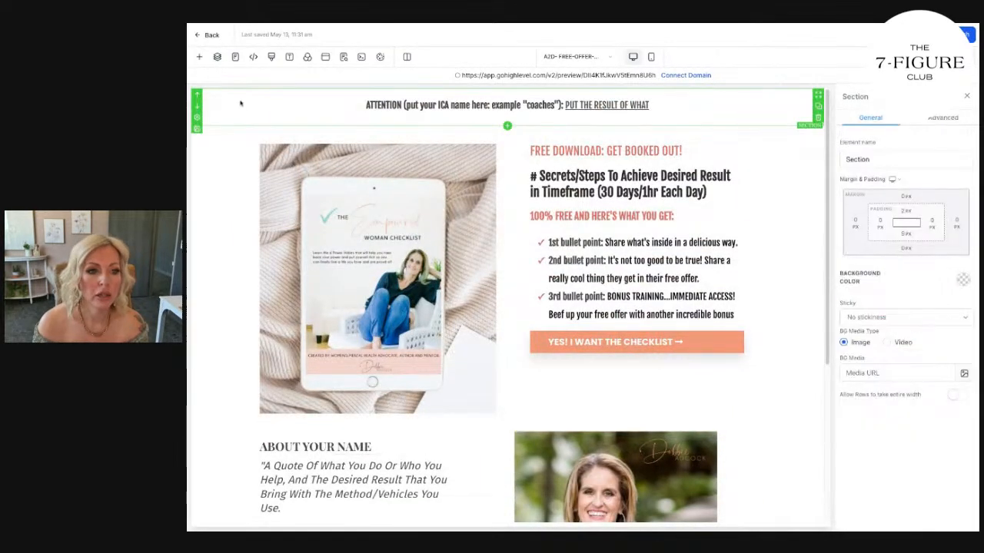
pyautogui.click(965, 279)
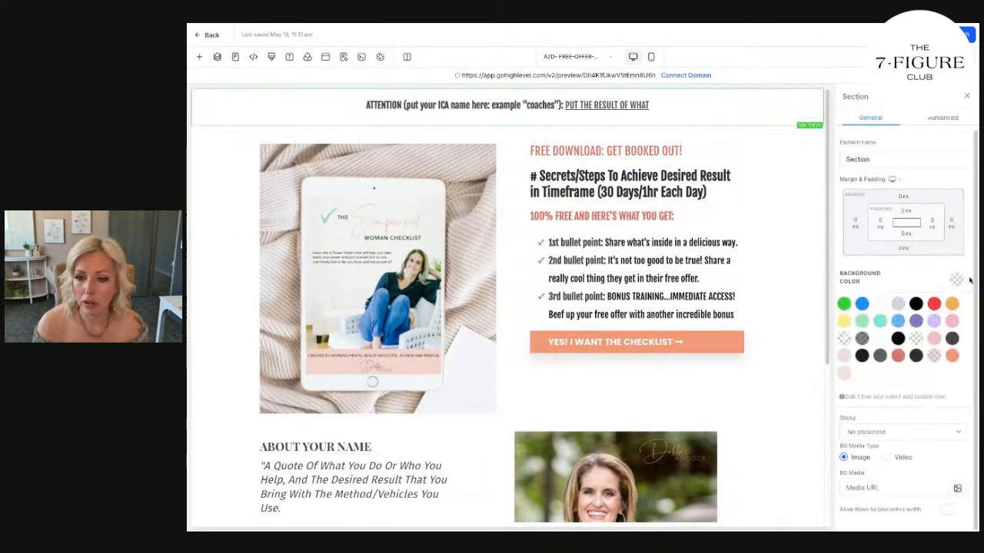
pyautogui.click(841, 375)
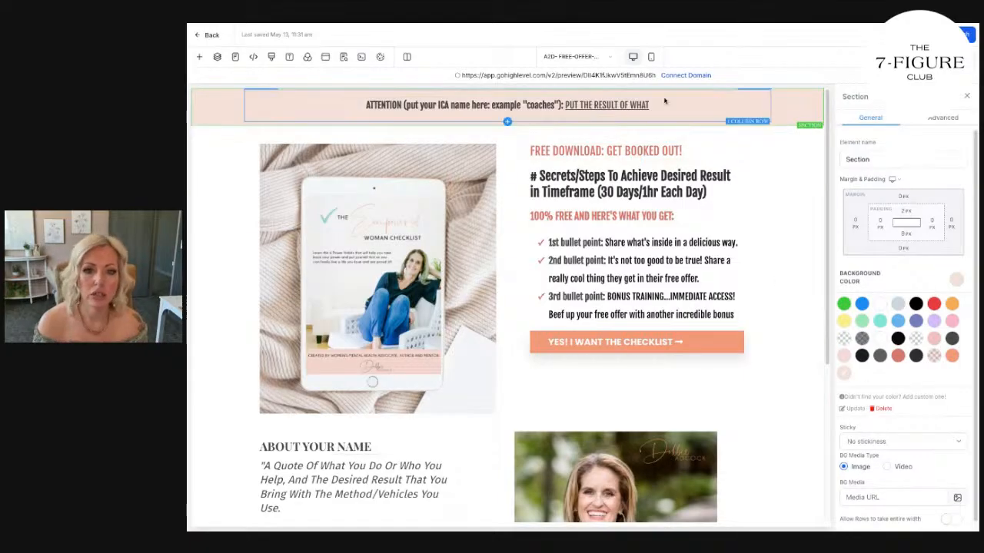
# Set the font of the entire ATTENTION headline text to Poppins.
pyautogui.moveTo(657, 105); pyautogui.dragTo(359, 114)
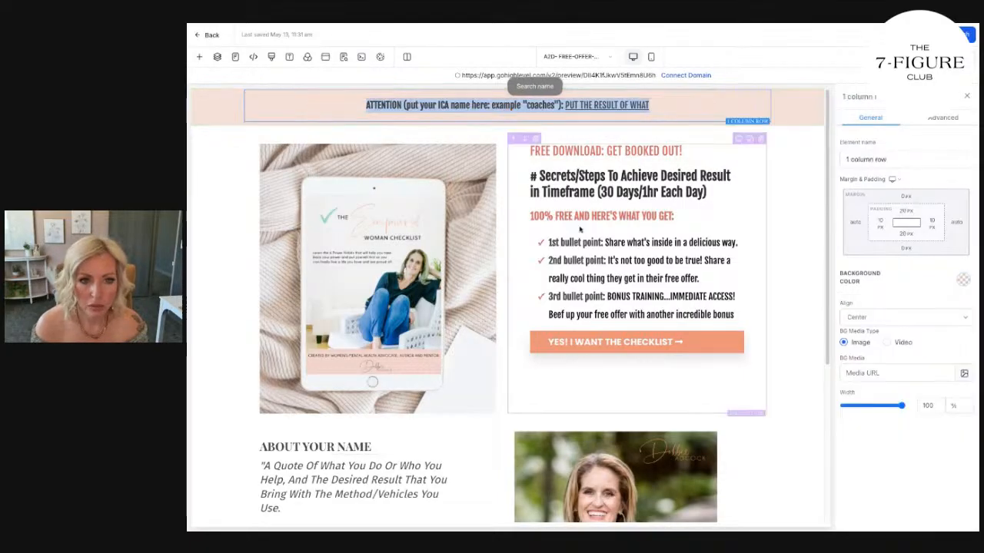
pyautogui.tripleClick(617, 151)
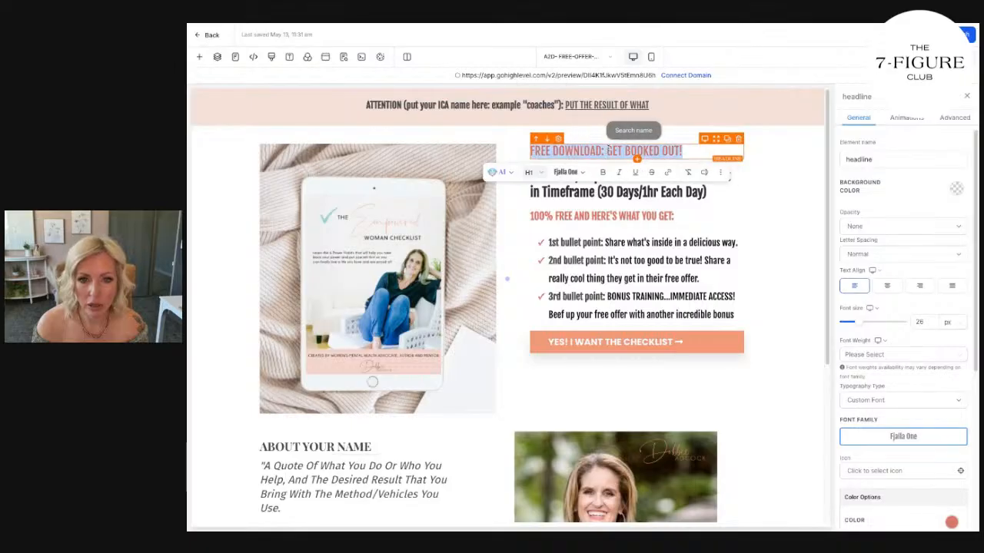
pyautogui.scroll(-3, 953, 464)
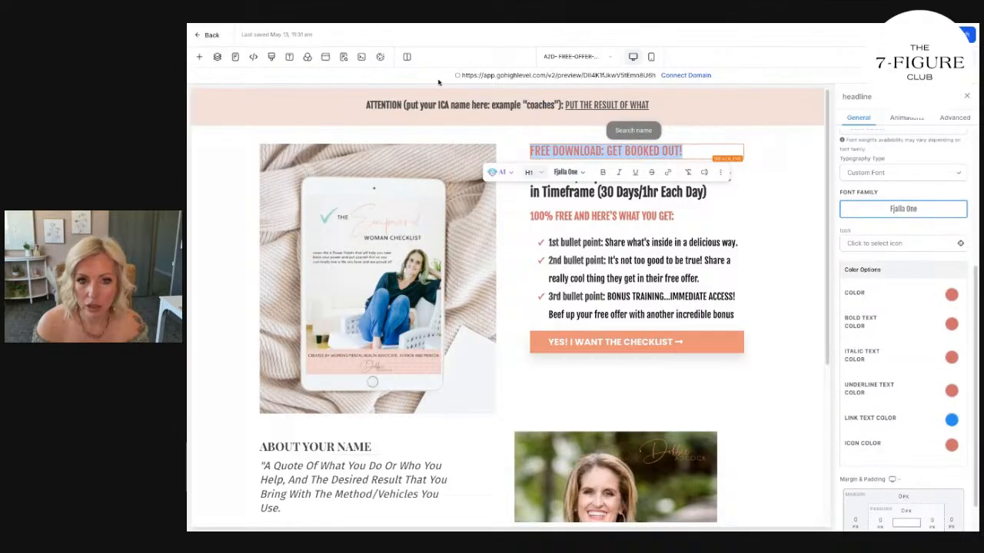
pyautogui.tripleClick(479, 106)
pyautogui.click(475, 126)
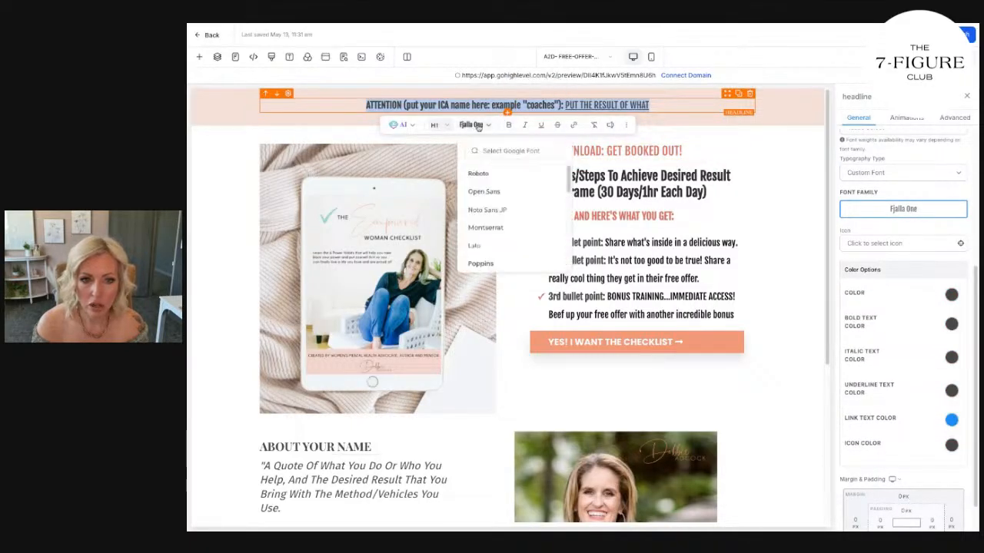
pyautogui.click(483, 264)
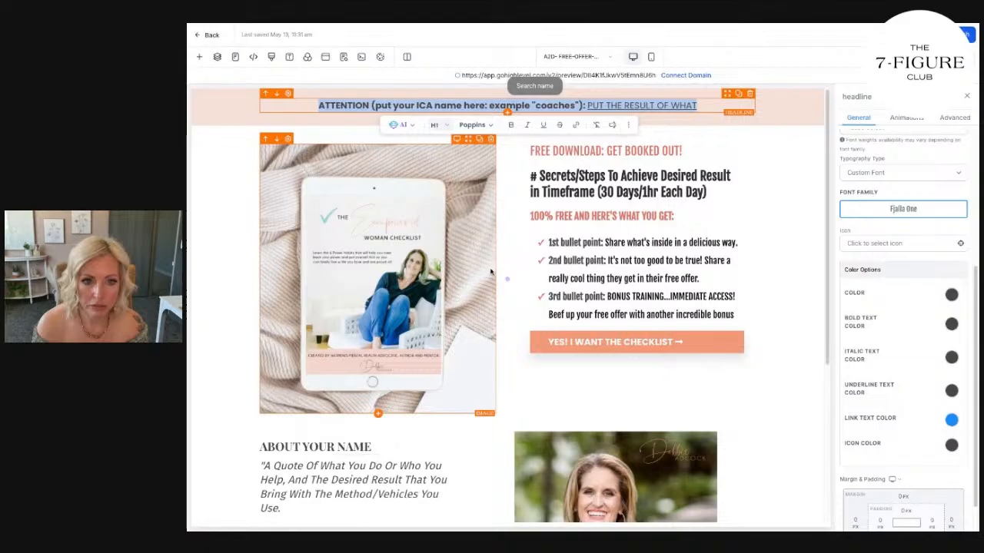
# Change the font family of the "FREE DOWNLOAD: GET BOOKED OUT!" and "# Secrets/Steps" headlines to Poppins.
pyautogui.click(641, 151)
pyautogui.click(927, 209)
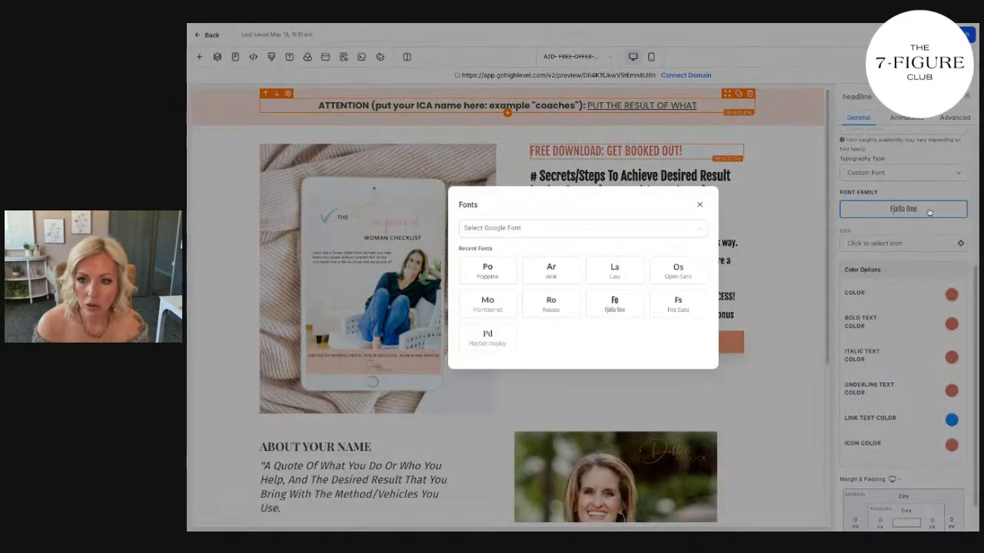
pyautogui.click(486, 275)
pyautogui.click(630, 176)
pyautogui.click(879, 211)
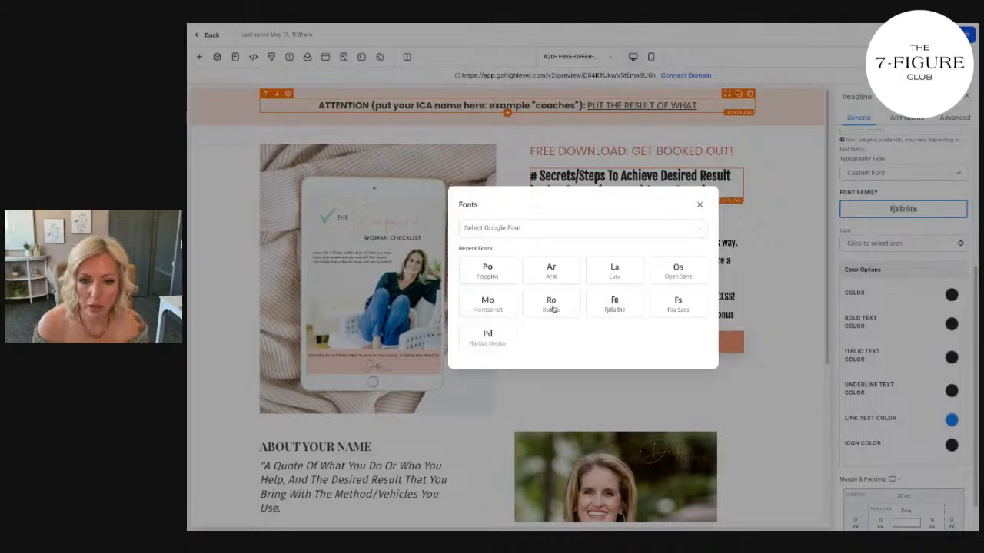
pyautogui.click(487, 273)
# Change the font family of the "100% FREE AND HERE'S WHAT YOU GET:" headline and the bullet list to Poppins.
pyautogui.click(584, 229)
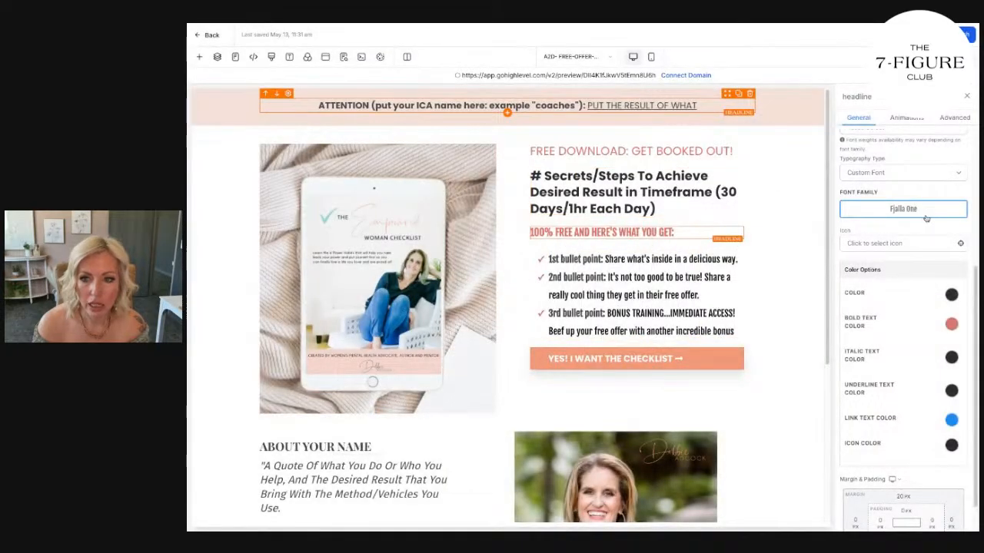
pyautogui.click(884, 209)
pyautogui.click(483, 269)
pyautogui.click(630, 296)
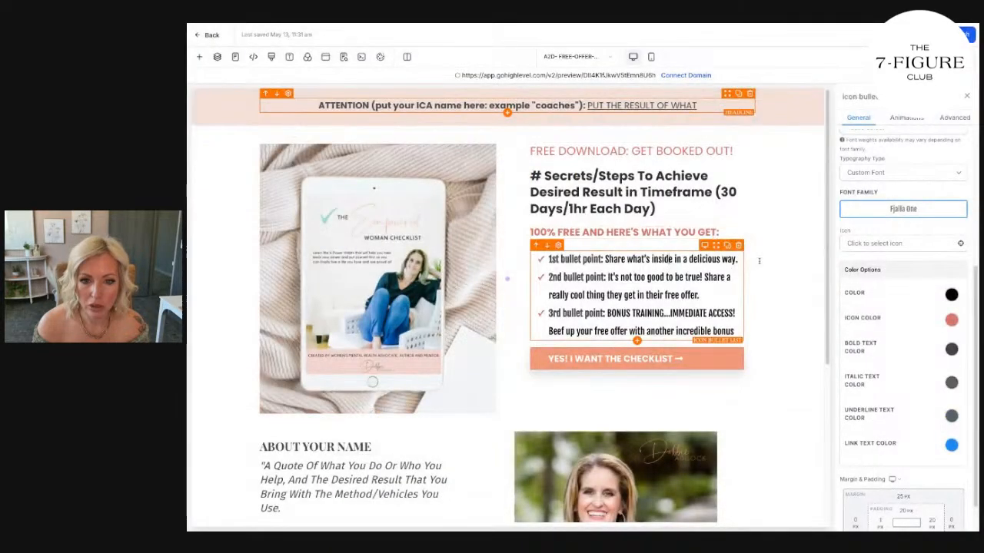
pyautogui.click(887, 209)
pyautogui.click(493, 275)
# Change the font family of the "ABOUT YOUR NAME" heading and the italic quote beneath it to Poppins.
pyautogui.scroll(-3, 462, 308)
pyautogui.click(378, 202)
pyautogui.click(909, 208)
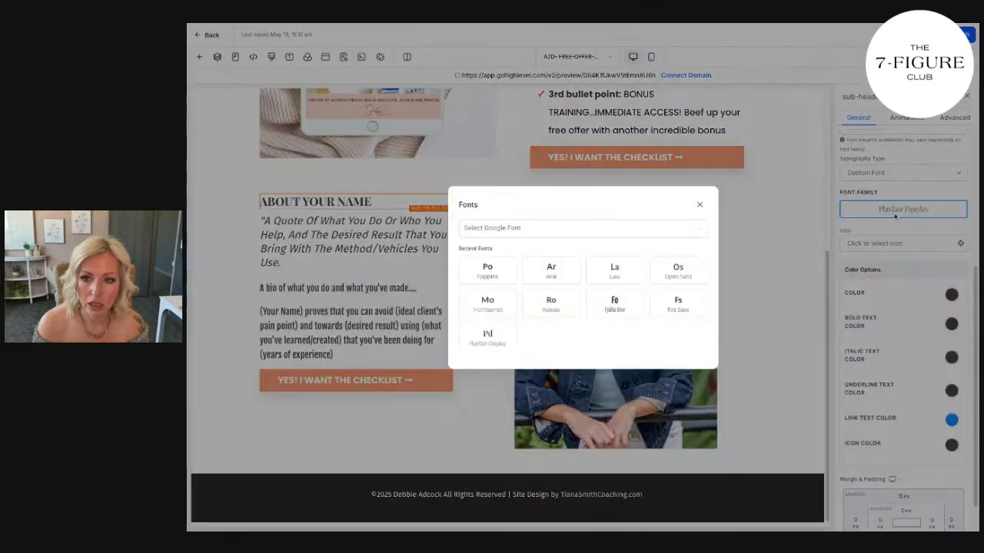
pyautogui.click(488, 272)
pyautogui.click(430, 239)
pyautogui.click(904, 209)
pyautogui.click(495, 263)
# Set the "A bio of what you do" text's font to Poppins and delete the "(Your Name) proves" paragraph below it.
pyautogui.click(354, 290)
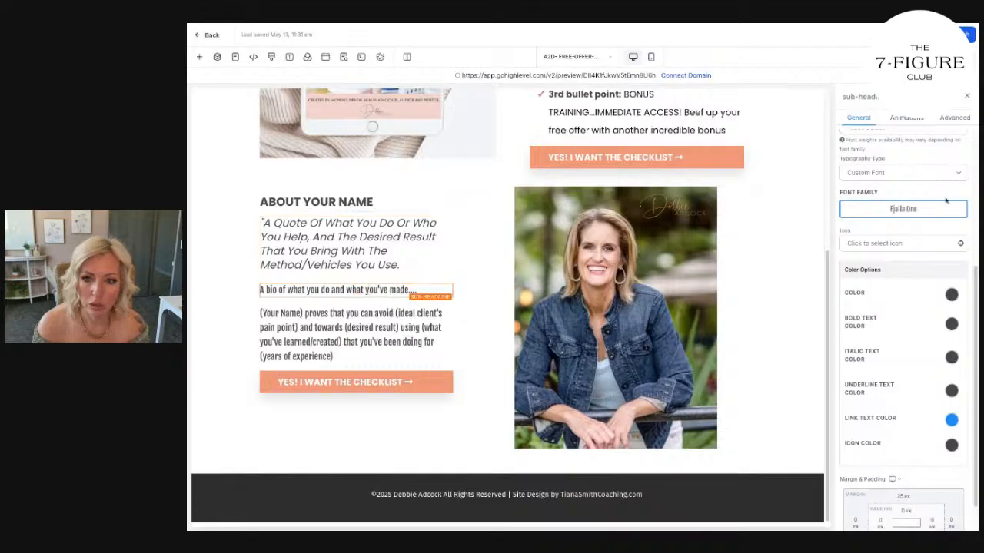
pyautogui.click(913, 209)
pyautogui.click(515, 269)
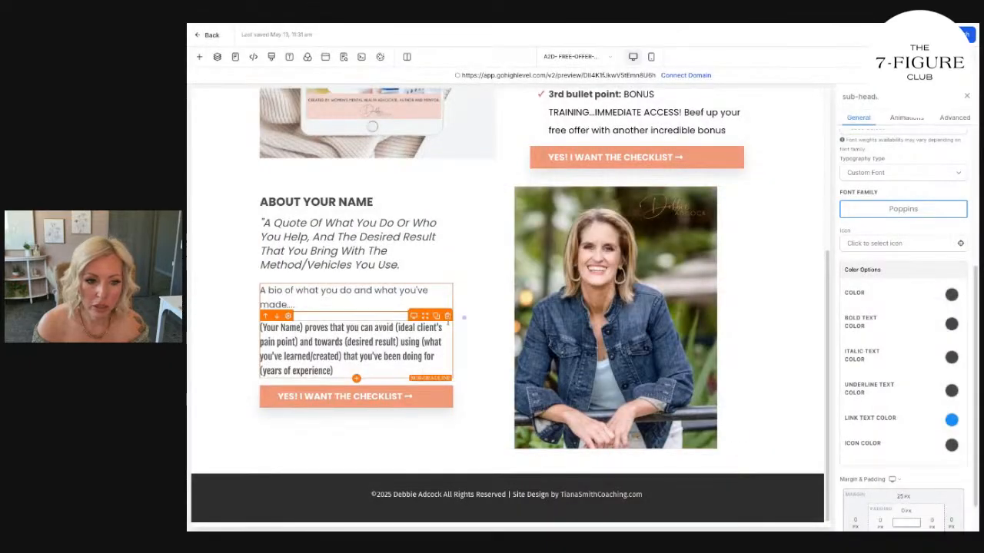
pyautogui.click(448, 316)
pyautogui.click(388, 338)
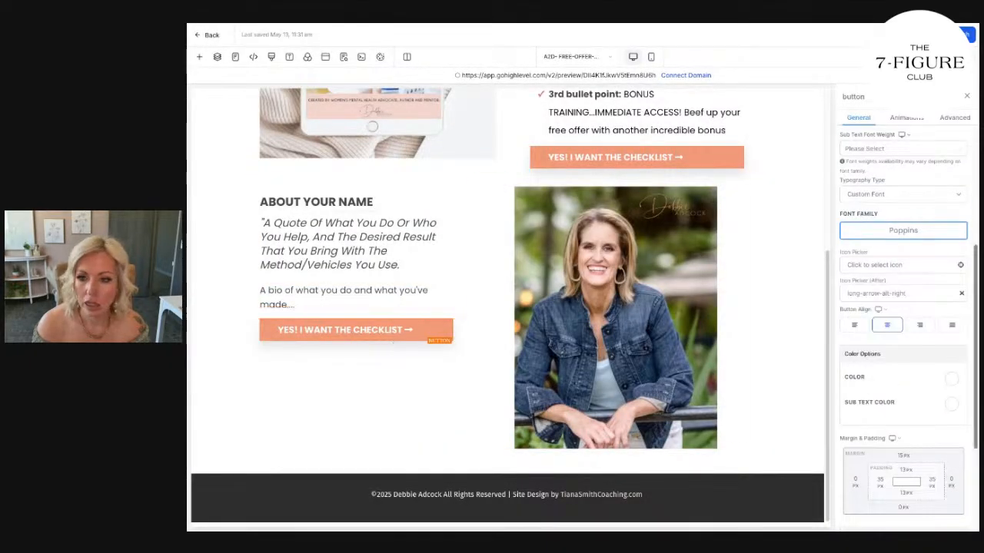
# Change the footer paragraph's font family to Poppins and review the desktop page.
pyautogui.click(475, 495)
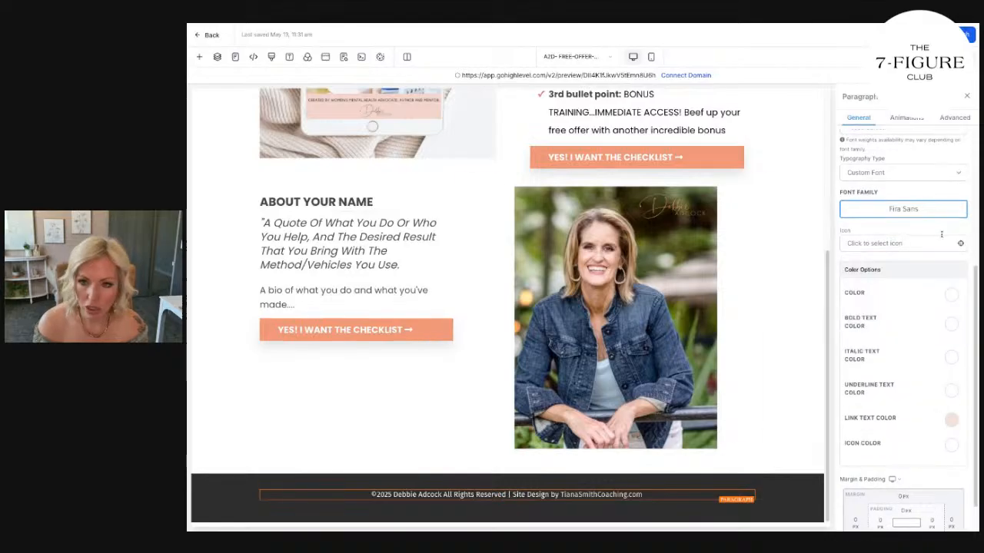
pyautogui.click(897, 218)
pyautogui.click(487, 271)
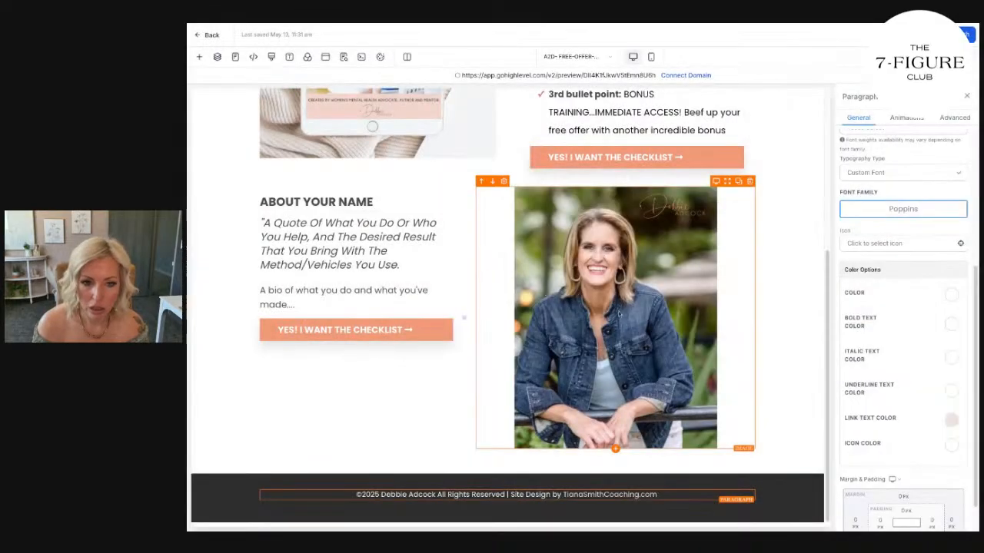
pyautogui.click(742, 327)
pyautogui.scroll(5, 746, 324)
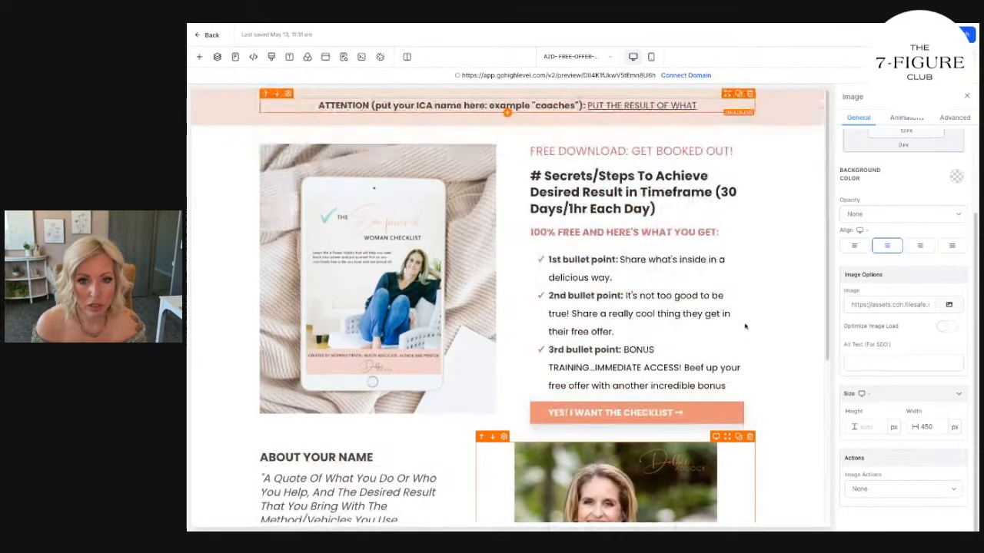
pyautogui.scroll(-1, 749, 323)
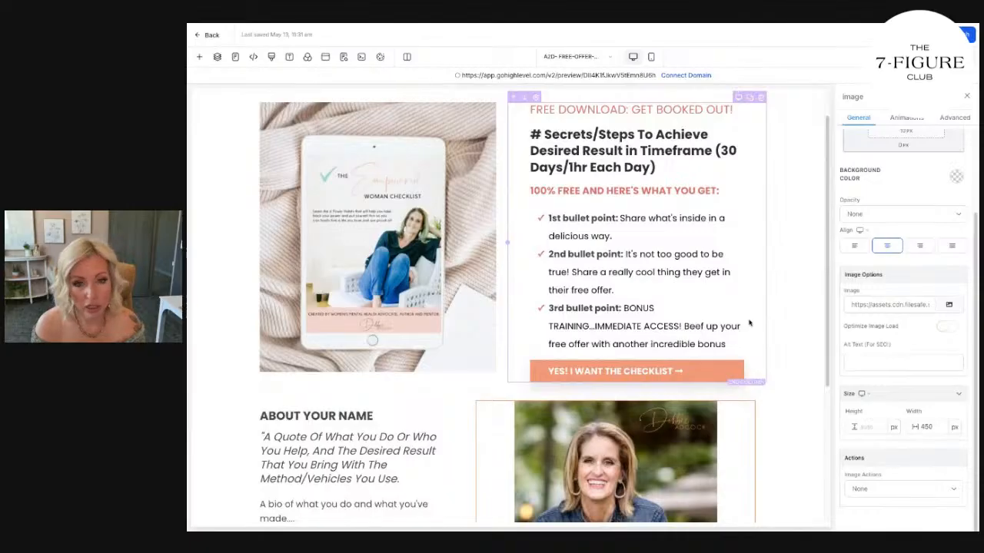
pyautogui.scroll(1, 749, 324)
# Set the ATTENTION headline's font size to 18 px.
pyautogui.click(508, 105)
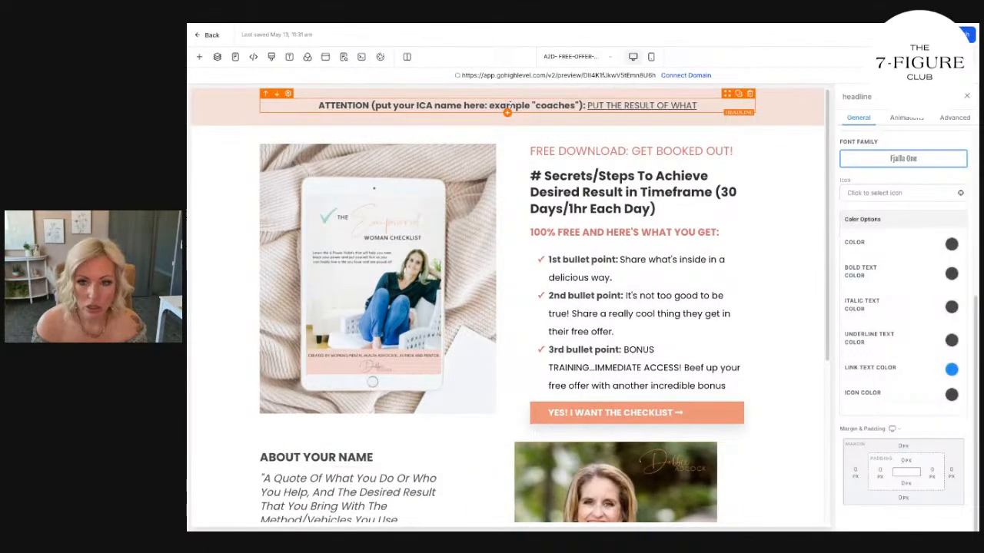
pyautogui.scroll(4, 864, 289)
pyautogui.click(925, 322)
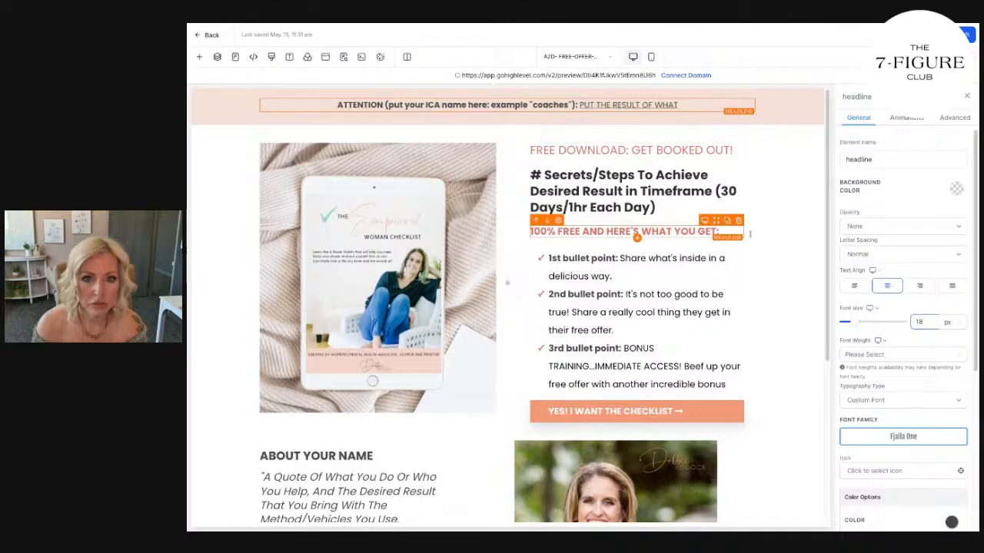
# Set the text color of the "FREE DOWNLOAD: GET BOOKED OUT!" headline to black.
pyautogui.tripleClick(678, 154)
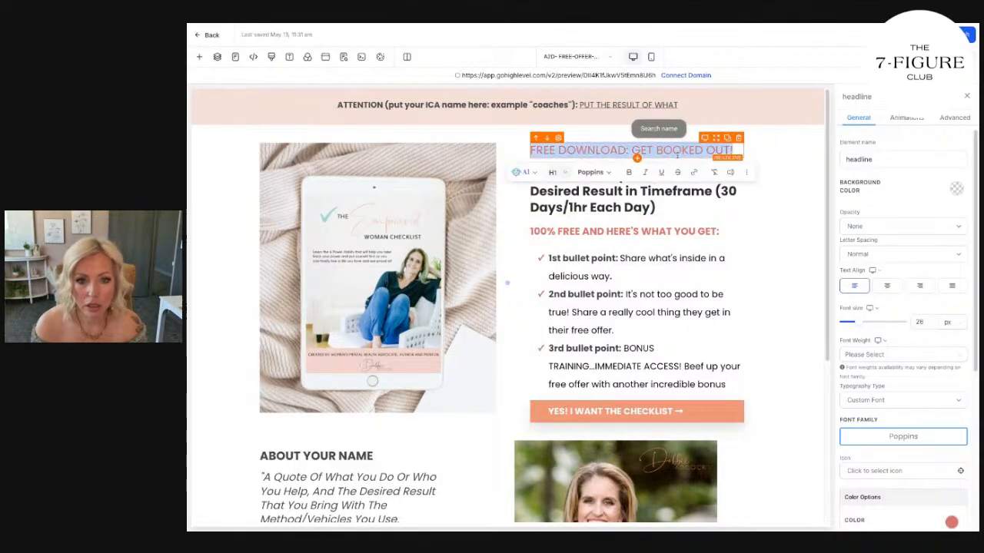
pyautogui.scroll(-2, 926, 387)
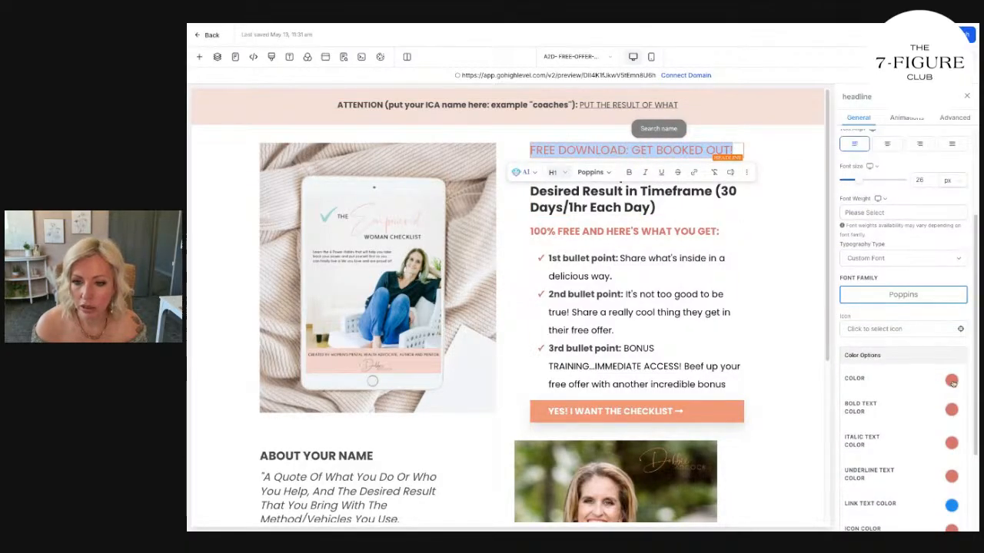
pyautogui.click(952, 381)
pyautogui.click(921, 401)
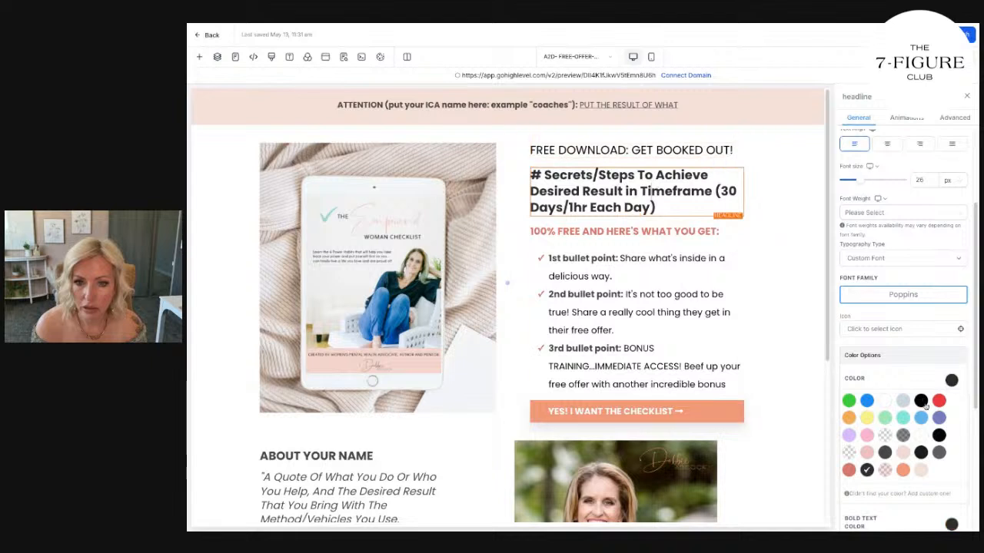
# Set the "100% FREE AND HERE'S WHAT YOU GET:" headline's text color to black and its bold text color to the coral-orange brand swatch.
pyautogui.click(622, 231)
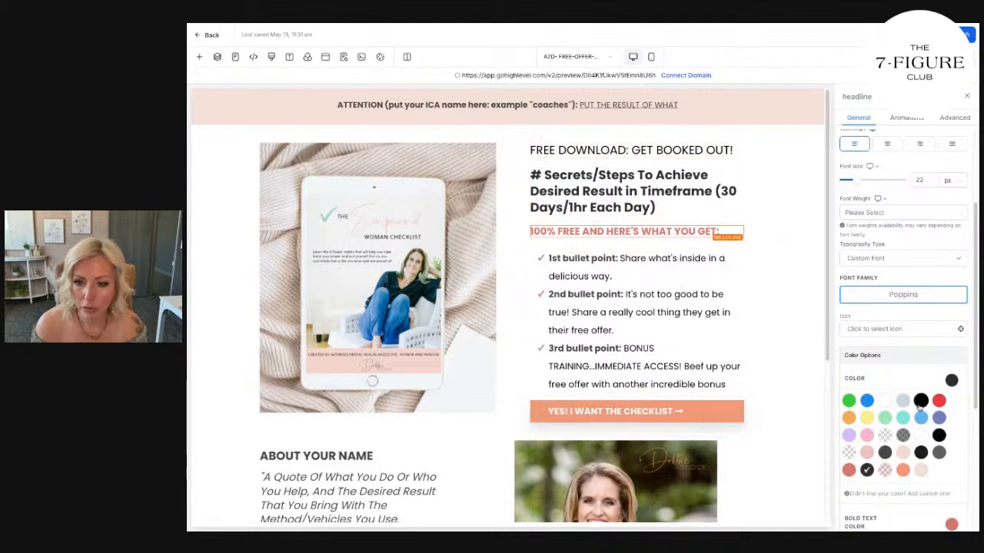
pyautogui.click(749, 374)
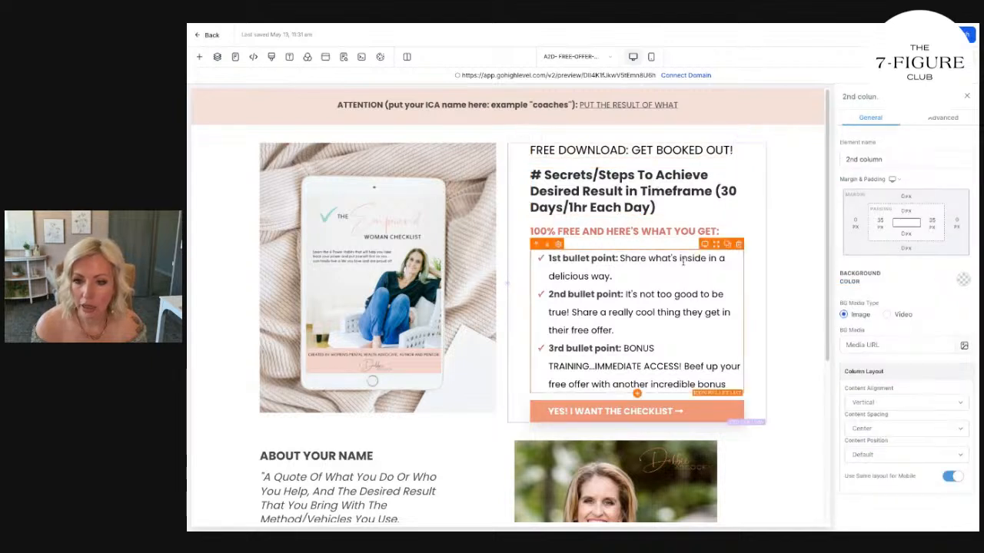
pyautogui.click(631, 231)
pyautogui.scroll(-3, 915, 413)
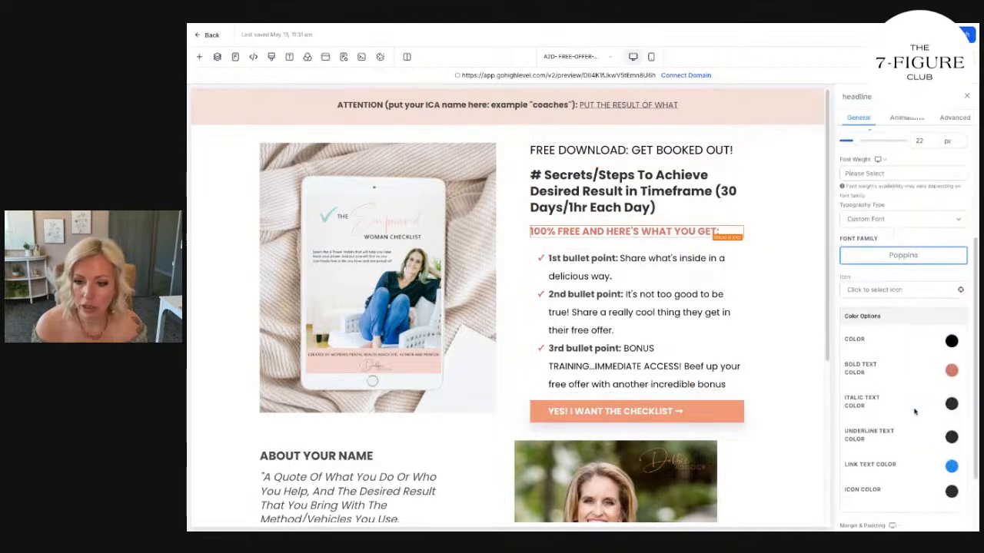
pyautogui.click(952, 371)
pyautogui.click(903, 465)
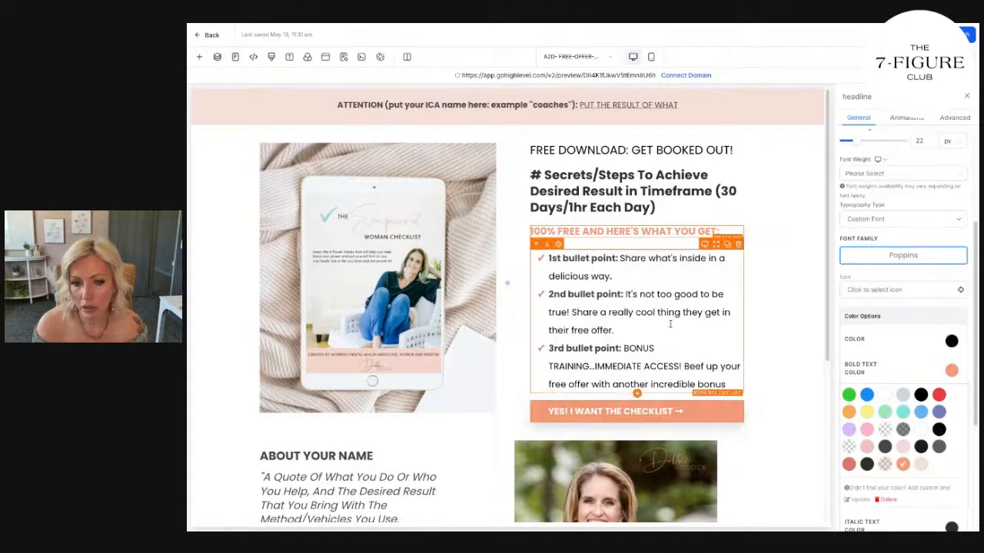
# Make the "FREE DOWNLOAD: GET BOOKED OUT!" headline bold and set its bold text color to black.
pyautogui.moveTo(531, 150); pyautogui.dragTo(740, 150)
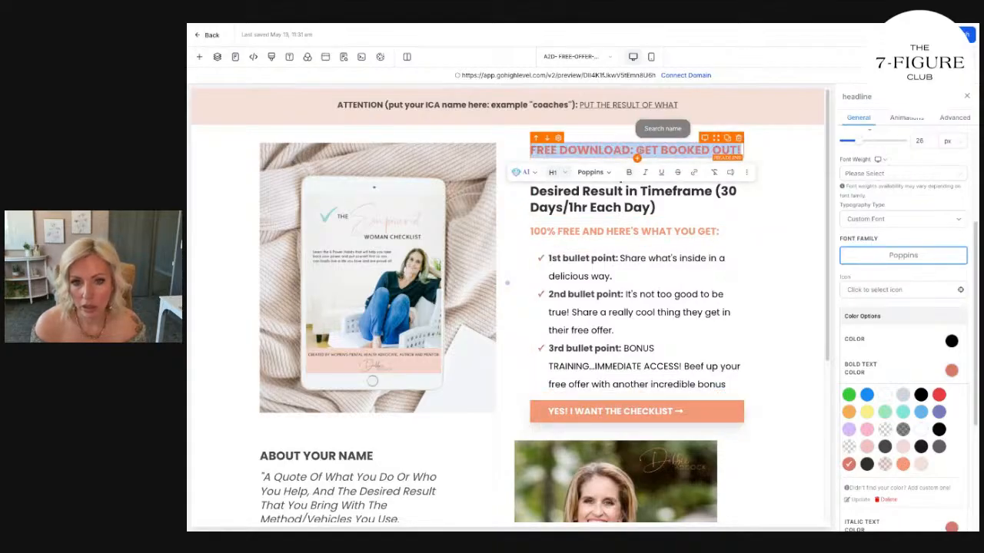
pyautogui.click(762, 328)
pyautogui.click(661, 151)
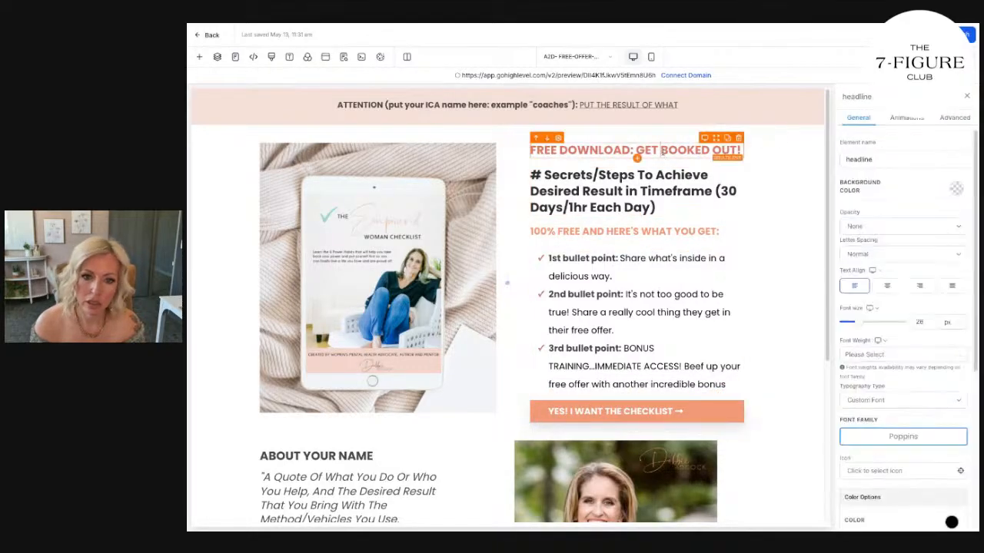
pyautogui.scroll(-5, 951, 453)
pyautogui.click(952, 274)
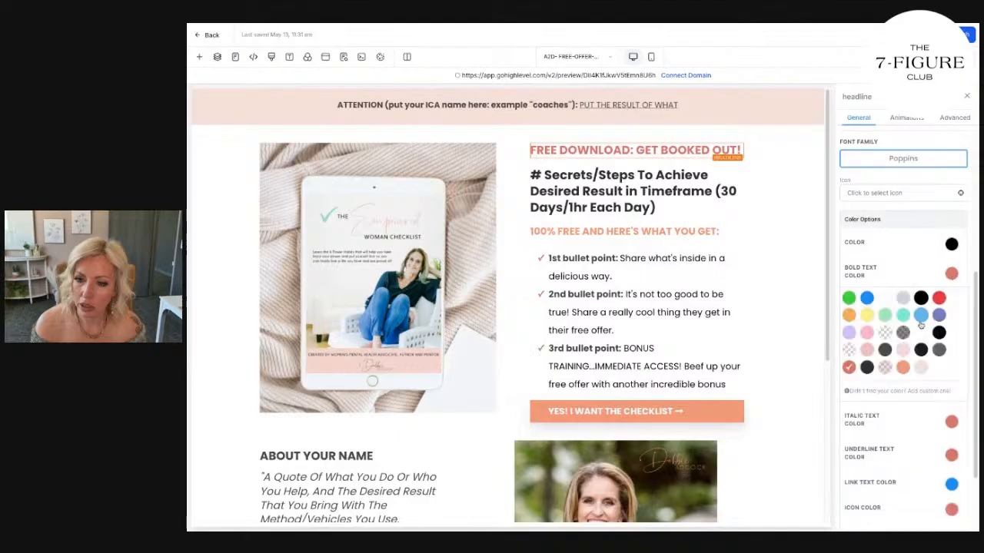
pyautogui.click(902, 368)
pyautogui.click(921, 297)
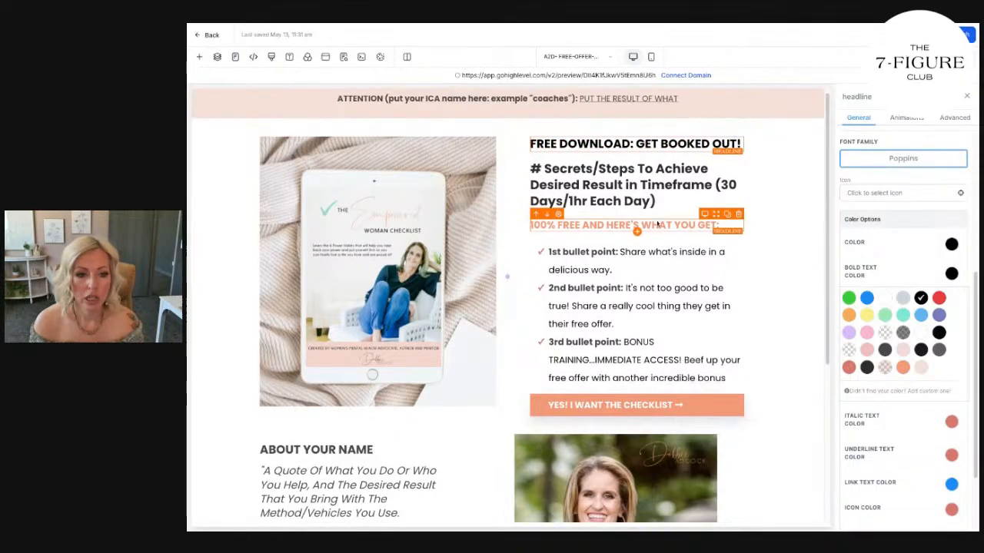
pyautogui.scroll(-3, 538, 269)
pyautogui.click(376, 251)
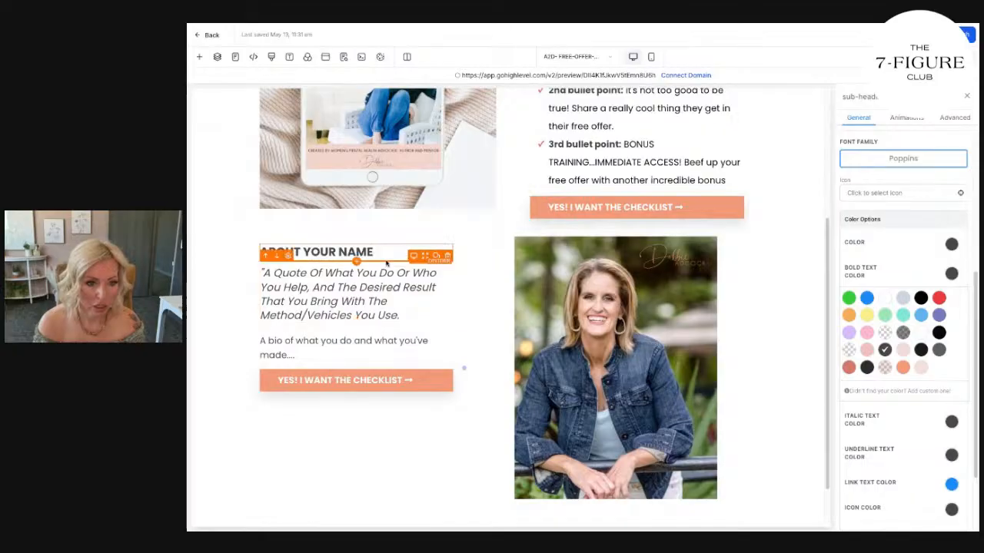
pyautogui.click(429, 262)
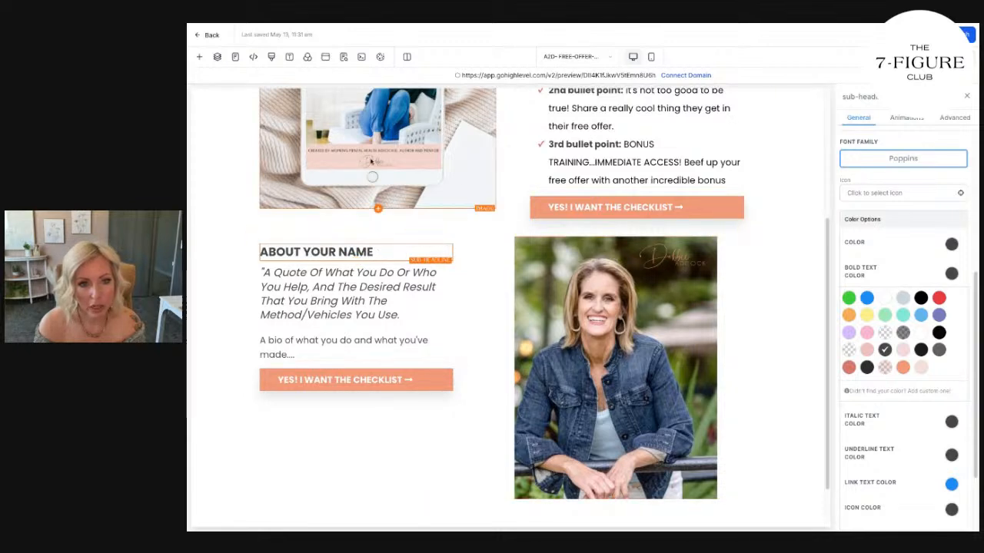
pyautogui.scroll(5, 538, 230)
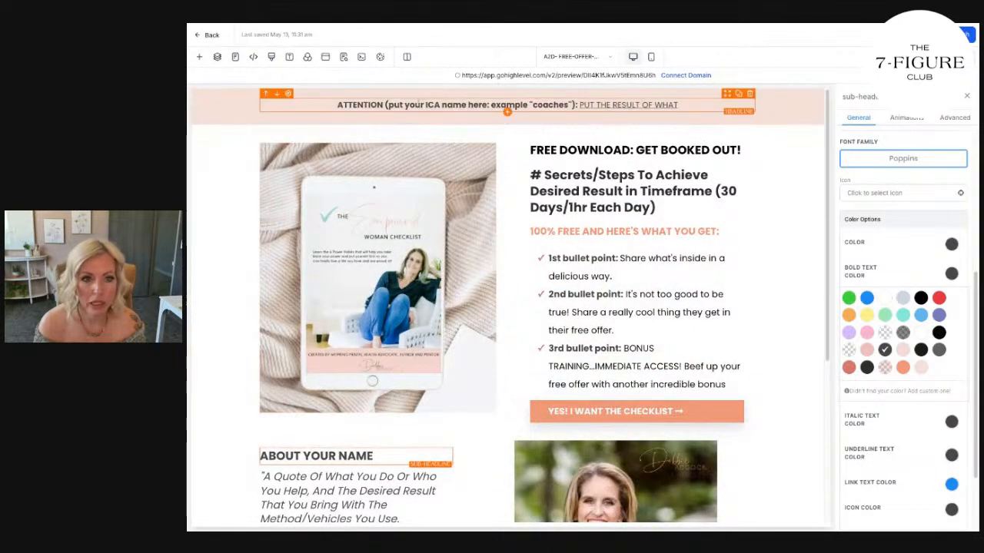
# Set both the text color and the bold text color of the ATTENTION headline to black.
pyautogui.click(504, 106)
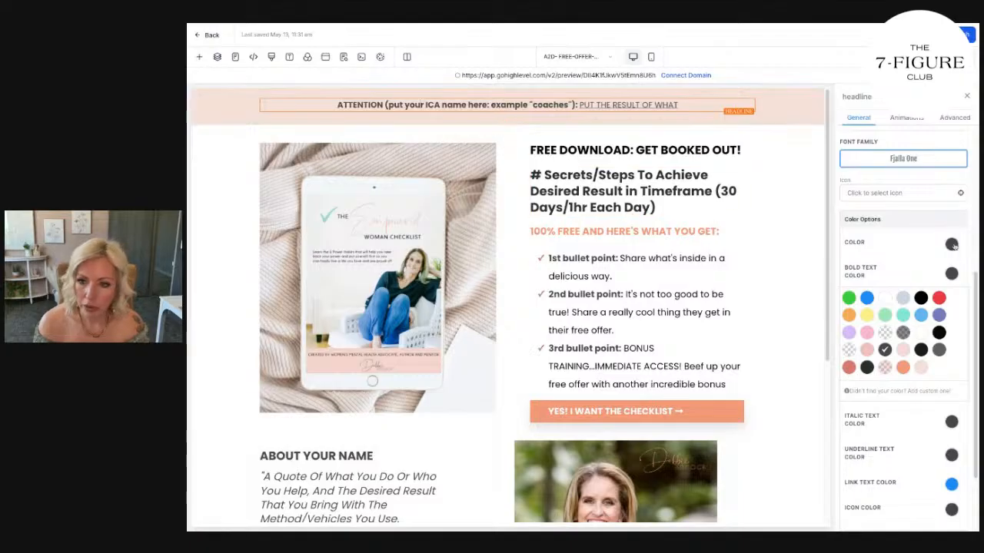
pyautogui.click(951, 275)
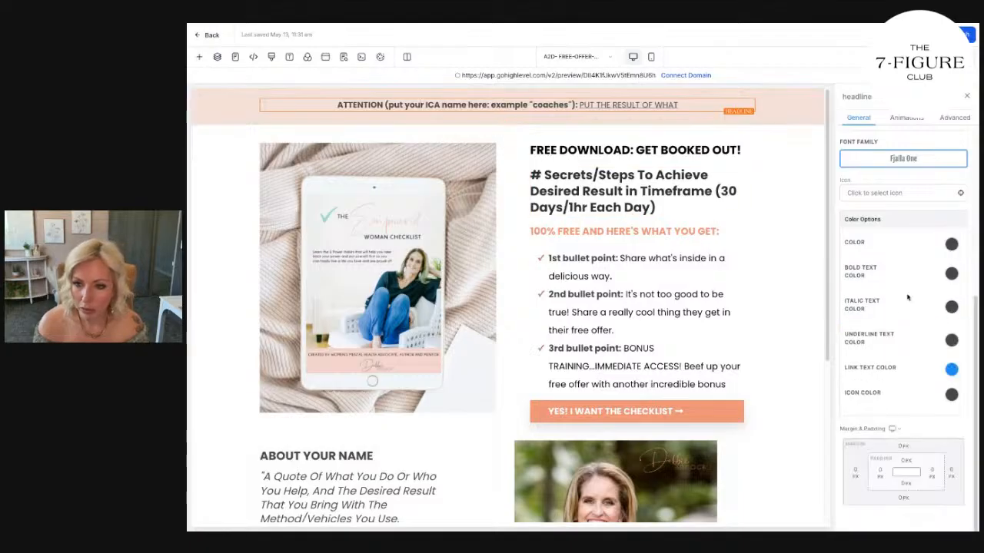
pyautogui.click(951, 244)
pyautogui.click(920, 264)
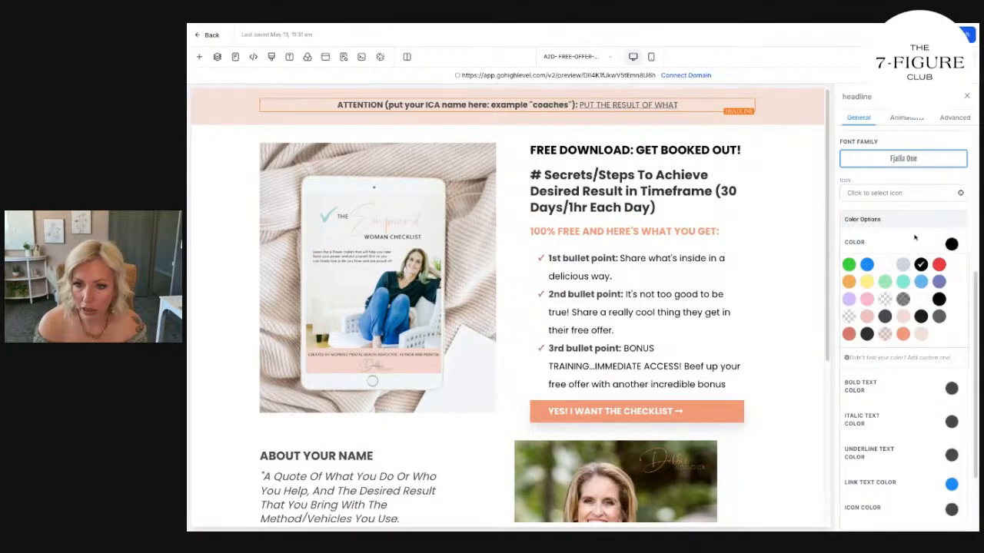
pyautogui.click(952, 388)
pyautogui.click(920, 413)
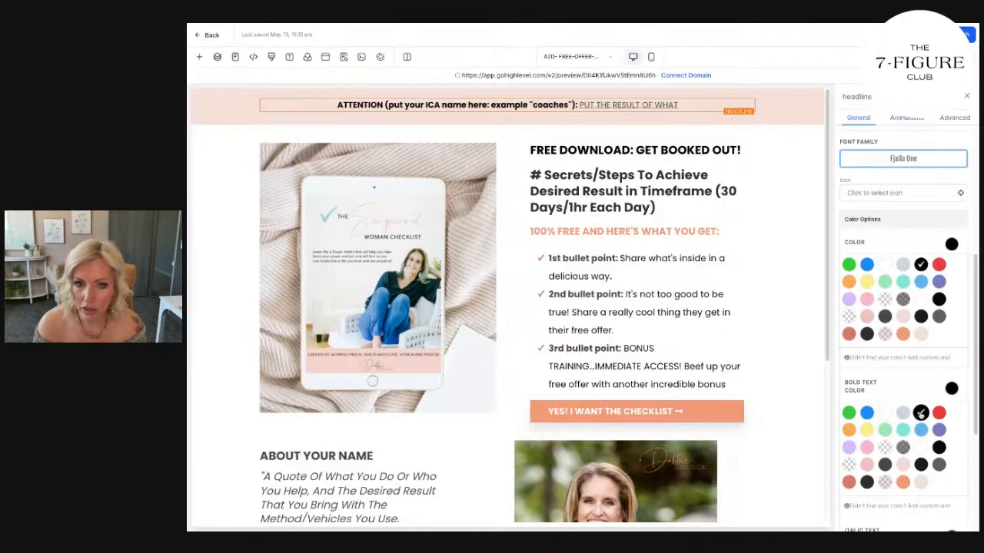
pyautogui.click(803, 368)
# Set the text color of the quote, the bio text and the "ABOUT YOUR NAME" sub-headline to black.
pyautogui.scroll(-3, 801, 368)
pyautogui.click(372, 324)
pyautogui.scroll(-4, 920, 294)
pyautogui.click(951, 249)
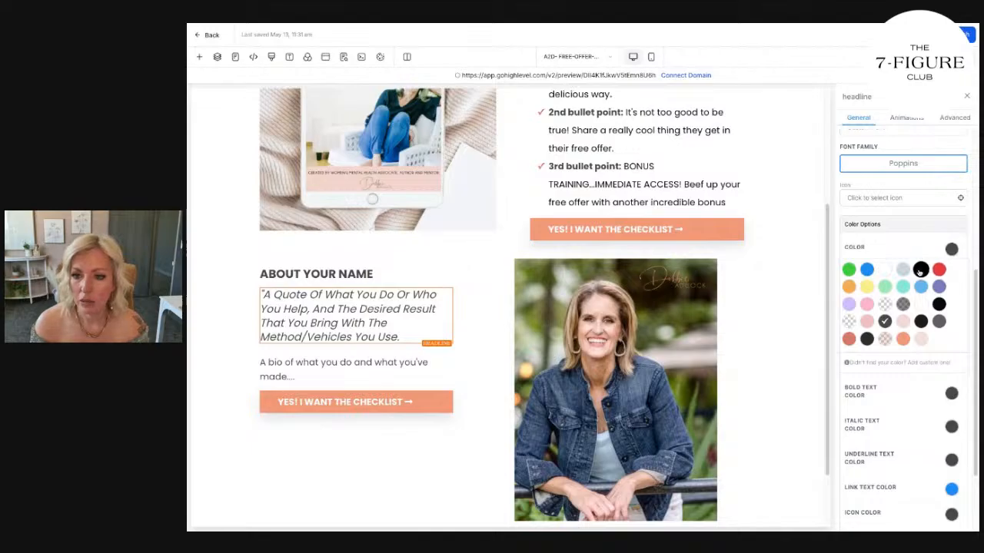
pyautogui.click(362, 364)
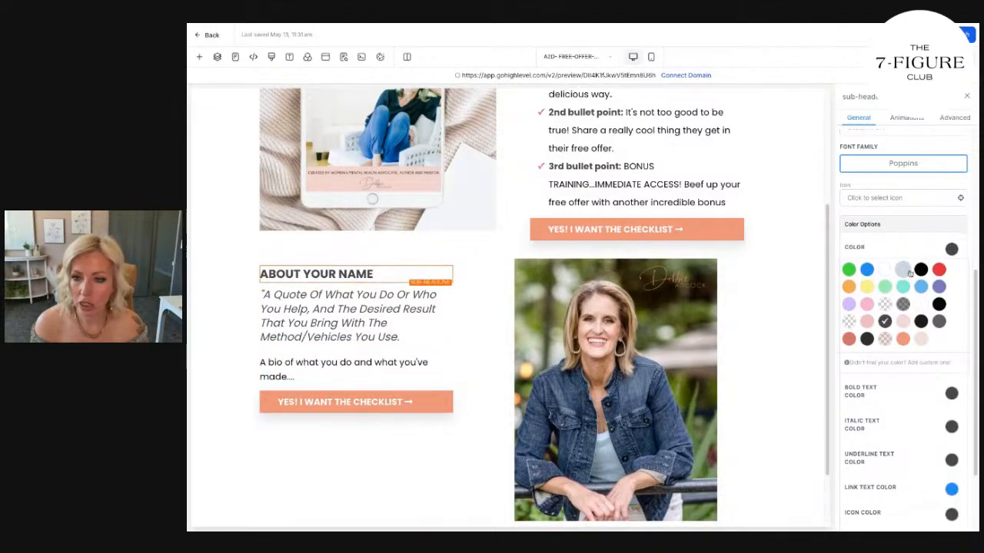
pyautogui.click(921, 269)
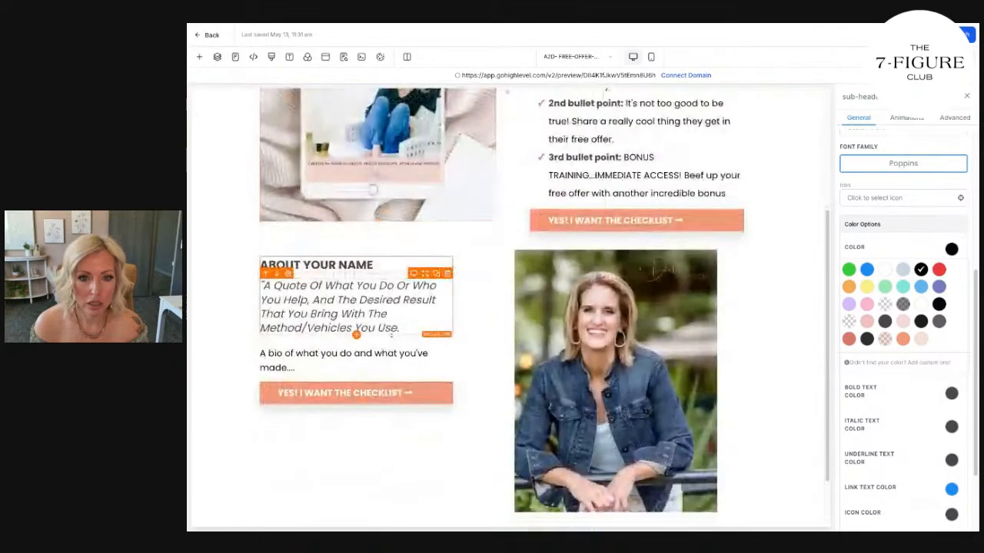
# Set the icon color of the bullet list's check marks to the coral-orange brand swatch.
pyautogui.scroll(2, 391, 335)
pyautogui.click(618, 234)
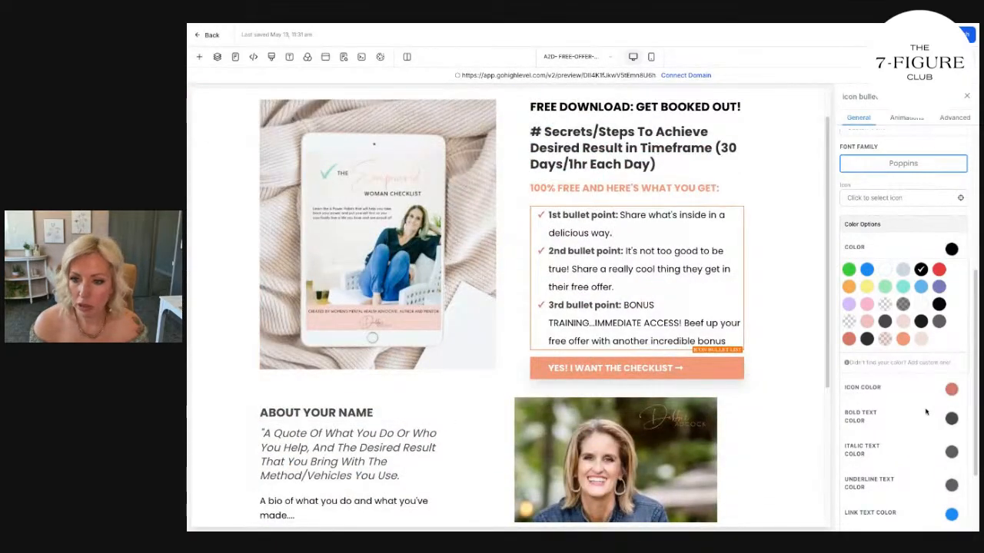
pyautogui.click(951, 389)
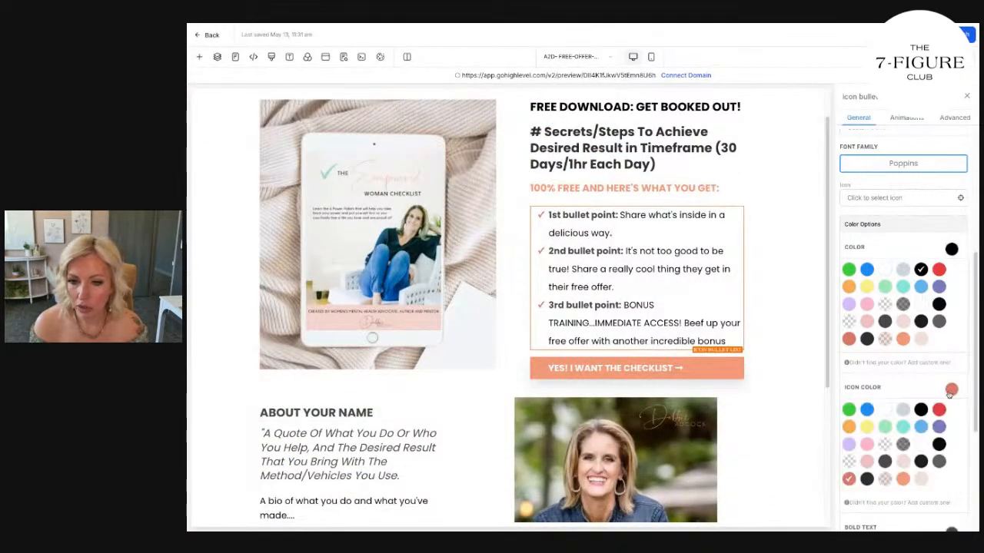
pyautogui.click(903, 478)
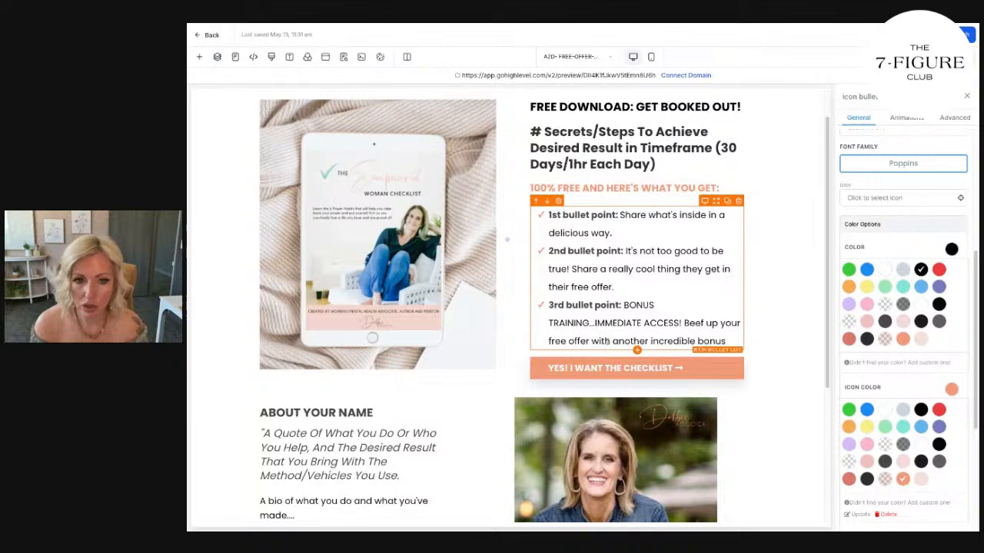
# Set the footer section's background color to the darker near-black swatch and review the page.
pyautogui.scroll(-3, 709, 302)
pyautogui.scroll(3, 779, 362)
pyautogui.scroll(-3, 777, 362)
pyautogui.click(800, 494)
pyautogui.click(963, 279)
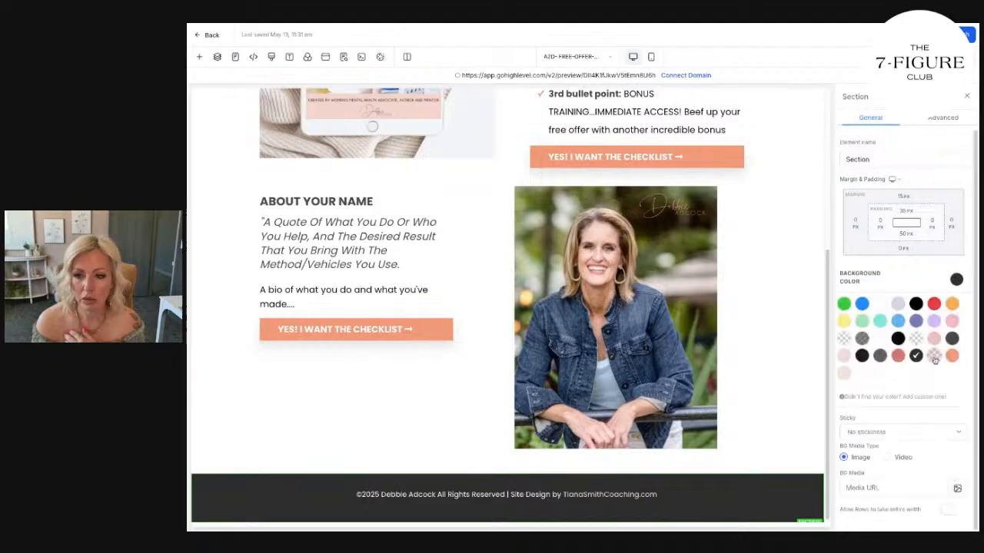
pyautogui.click(862, 355)
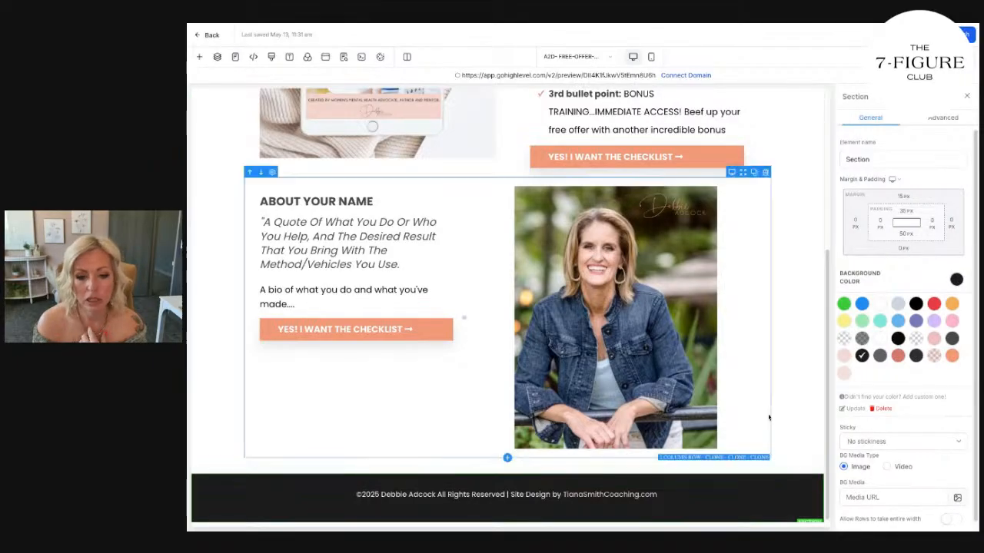
pyautogui.scroll(3, 769, 417)
pyautogui.scroll(-3, 770, 415)
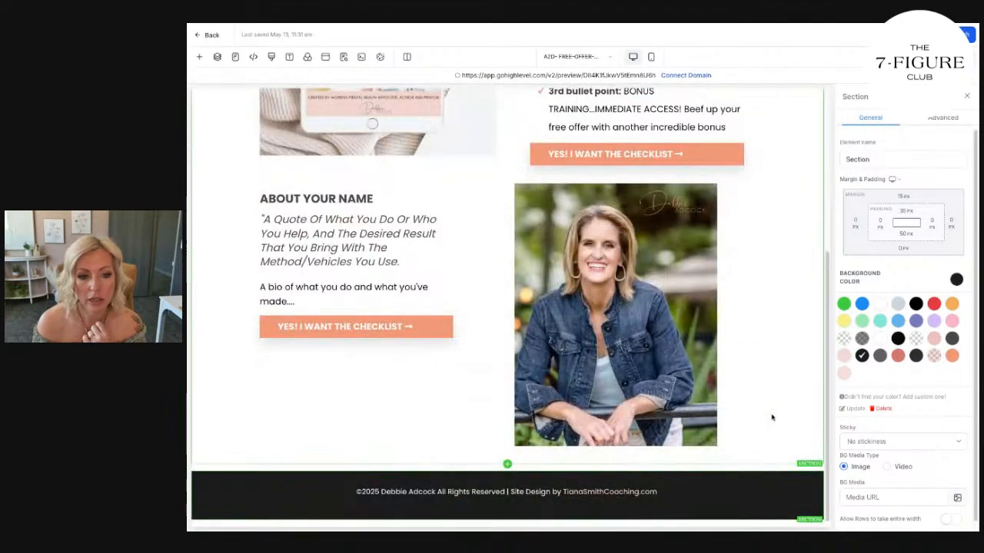
pyautogui.scroll(3, 771, 415)
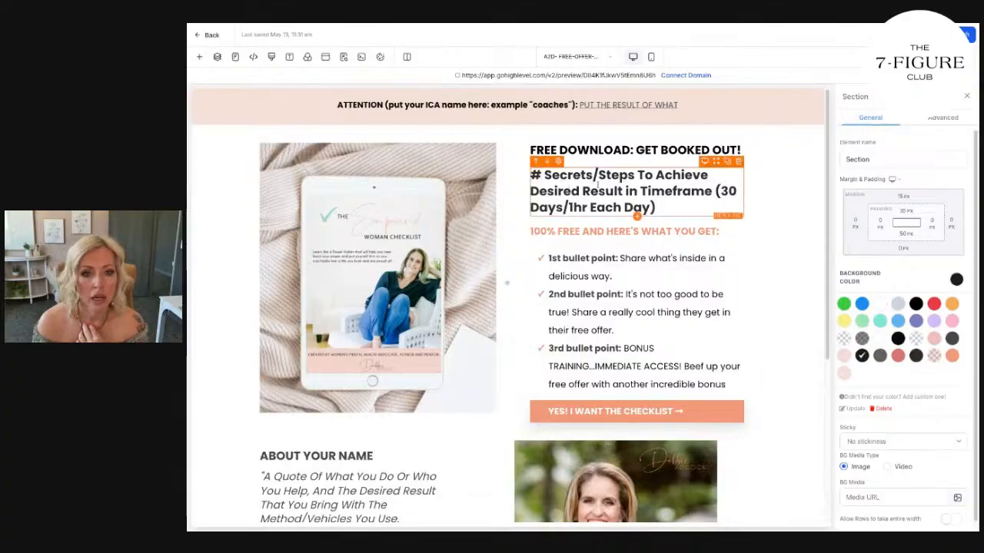
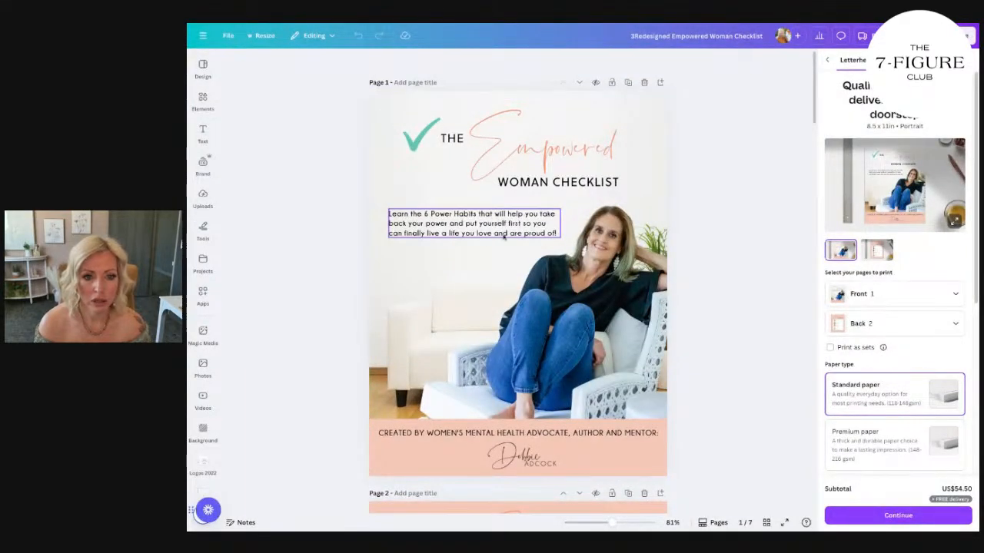
# Review the Empowered Woman Checklist design in Canva for the cover tagline and the list of six habits.
pyautogui.click(504, 219)
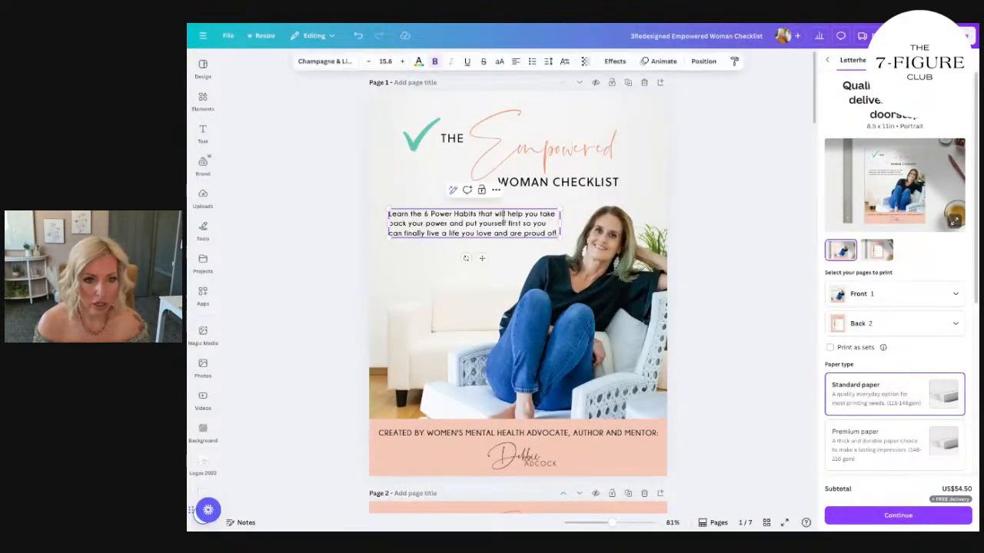
pyautogui.click(705, 214)
pyautogui.scroll(-3, 689, 219)
pyautogui.scroll(-4, 689, 218)
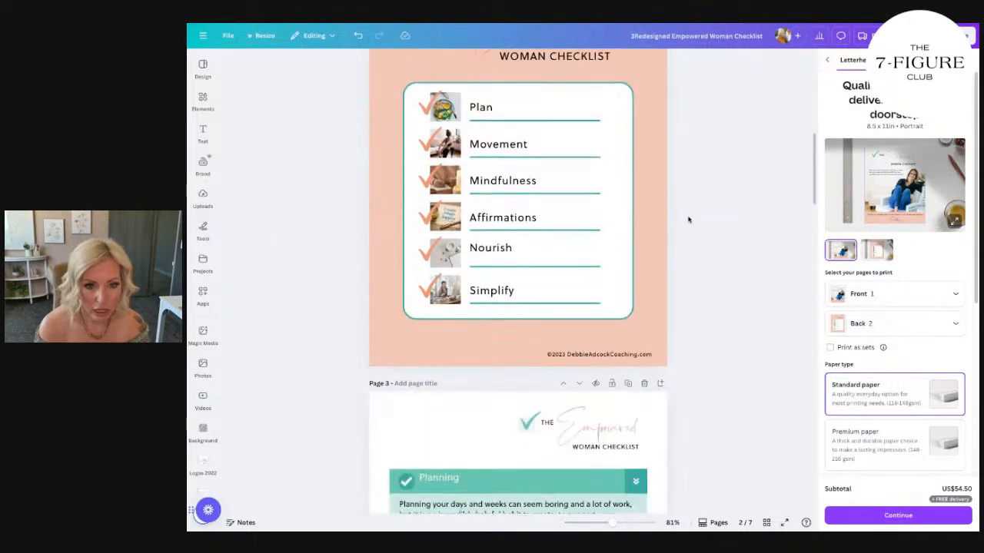
pyautogui.scroll(7, 688, 220)
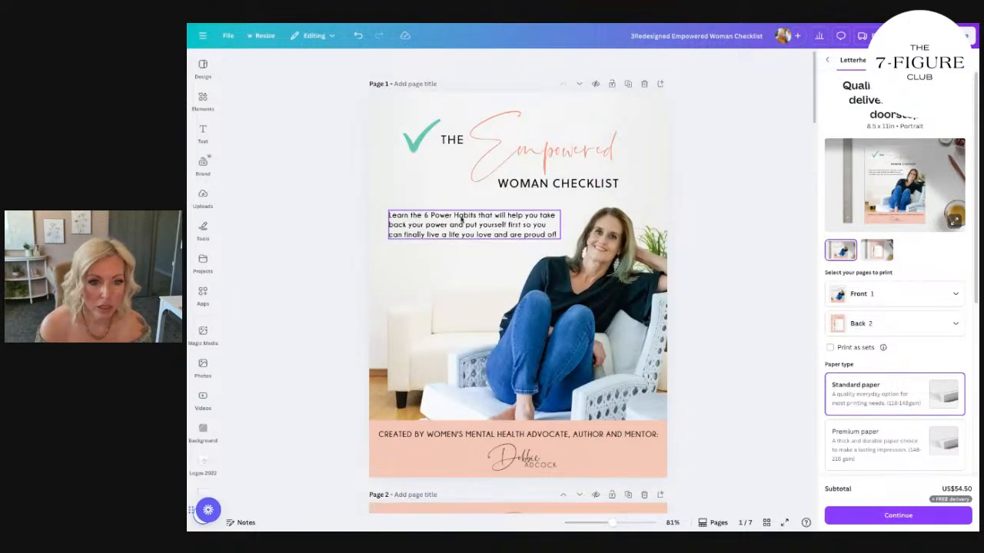
pyautogui.click(538, 220)
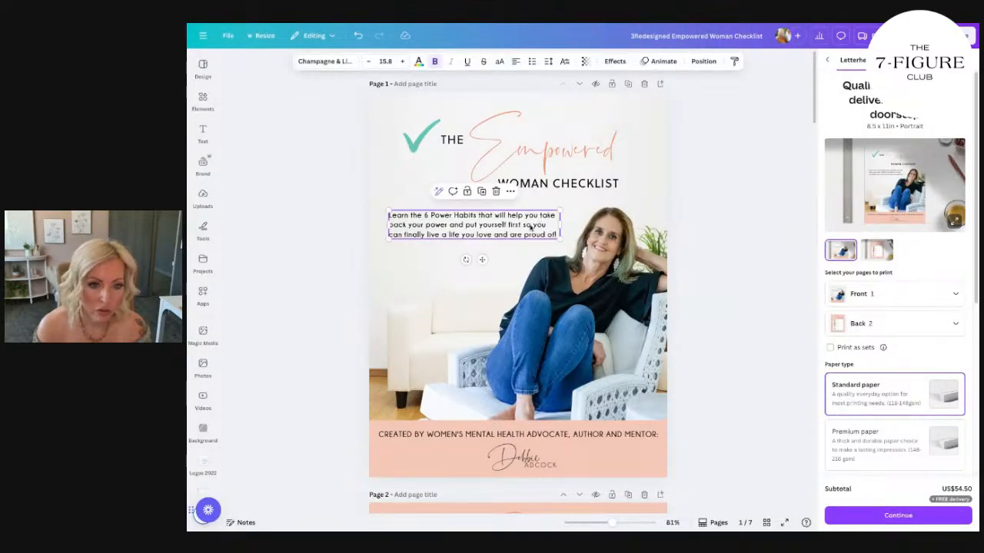
pyautogui.click(554, 237)
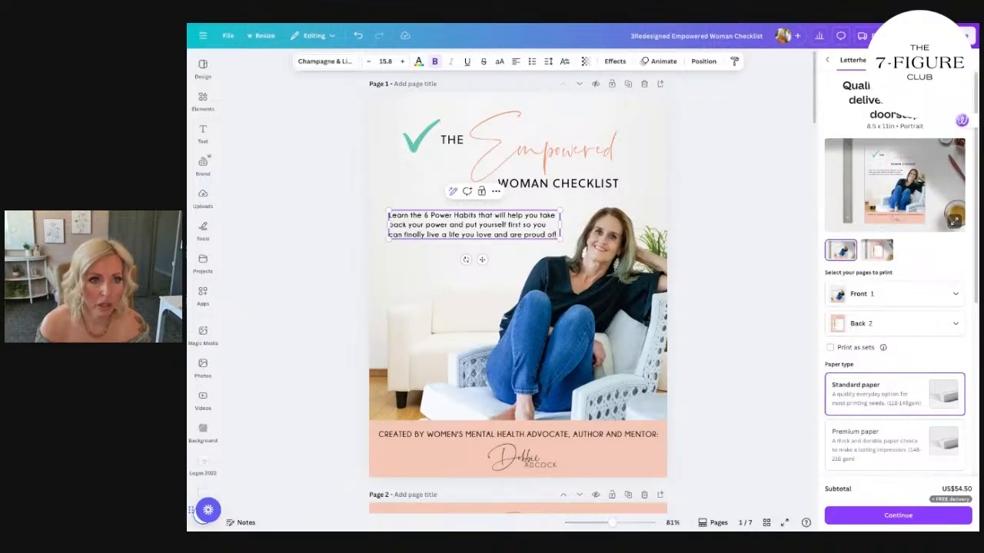
pyautogui.press('Escape')
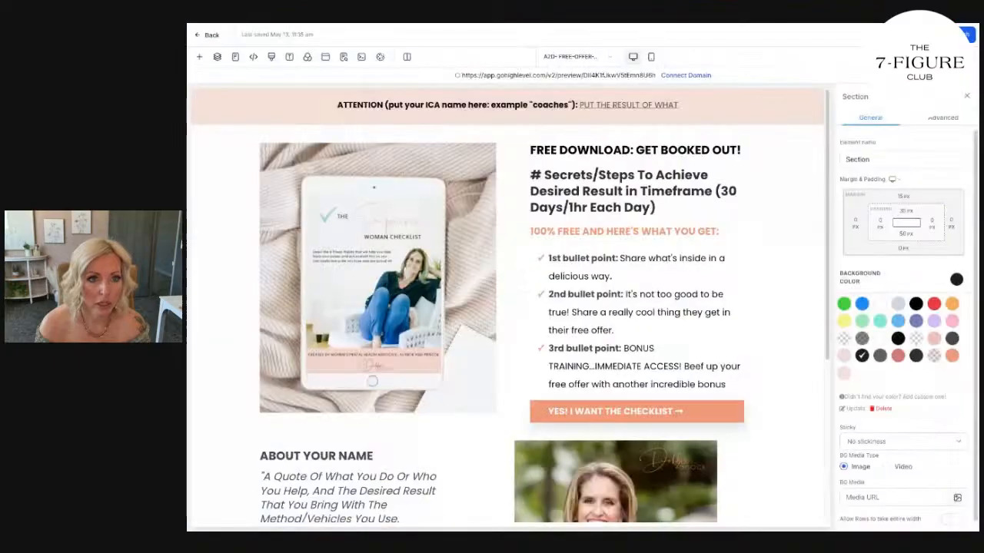
# Insert "The 6 Power Habits that will help you Take Back Your Power and Live a life you're proud of" before the placeholder headline text.
pyautogui.click(531, 176)
pyautogui.write('The 6')
pyautogui.write(' Power Habits th')
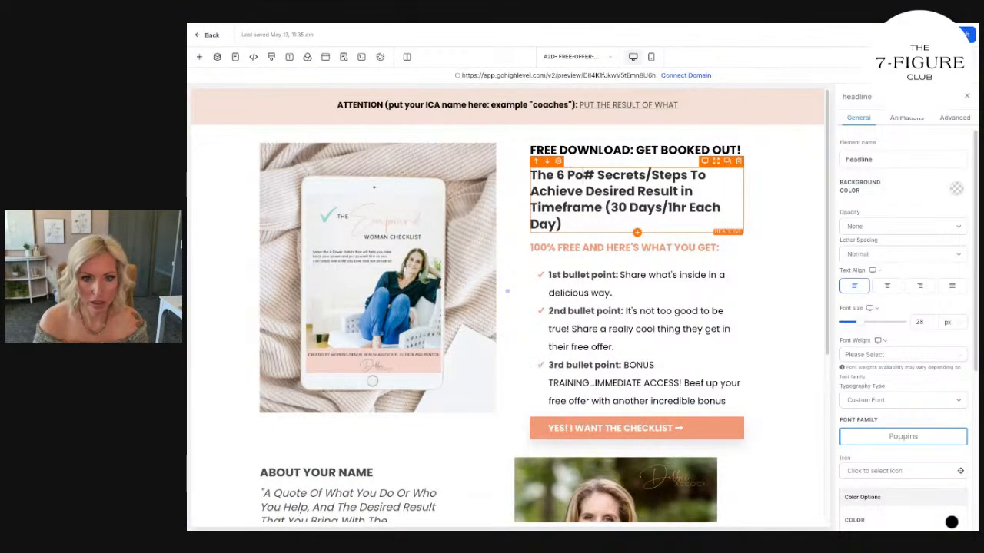
pyautogui.write('at will help you tak')
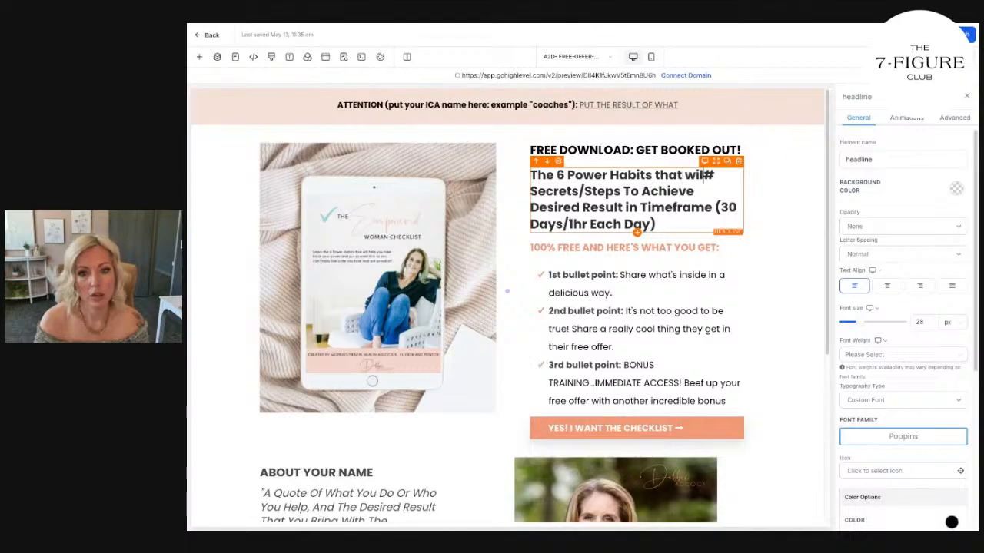
pyautogui.press('BackSpace')
pyautogui.press('BackSpace')
pyautogui.press('BackSpace')
pyautogui.write('Take ba')
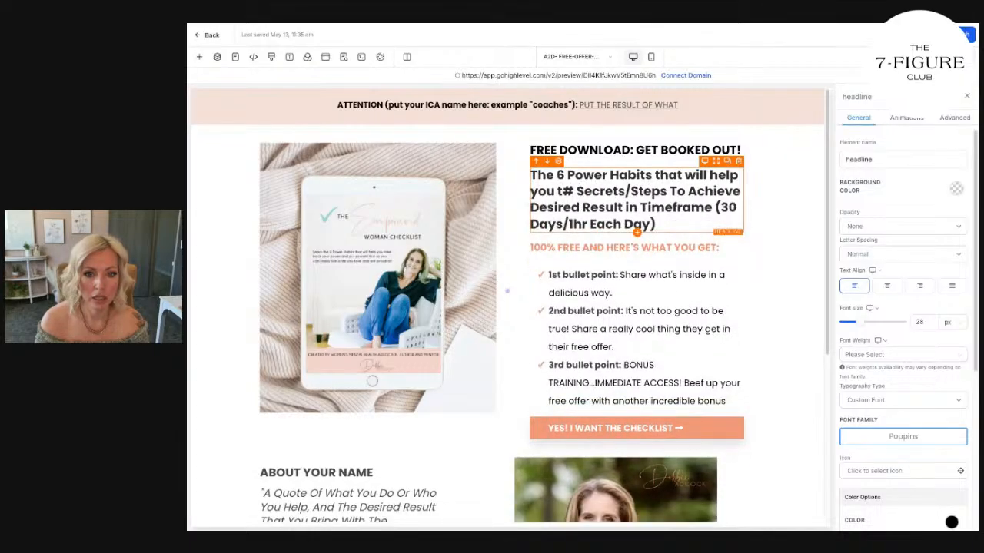
pyautogui.press('BackSpace')
pyautogui.press('BackSpace')
pyautogui.press('BackSpace')
pyautogui.press('BackSpace')
pyautogui.press('BackSpace')
pyautogui.press('BackSpace')
pyautogui.press('BackSpace')
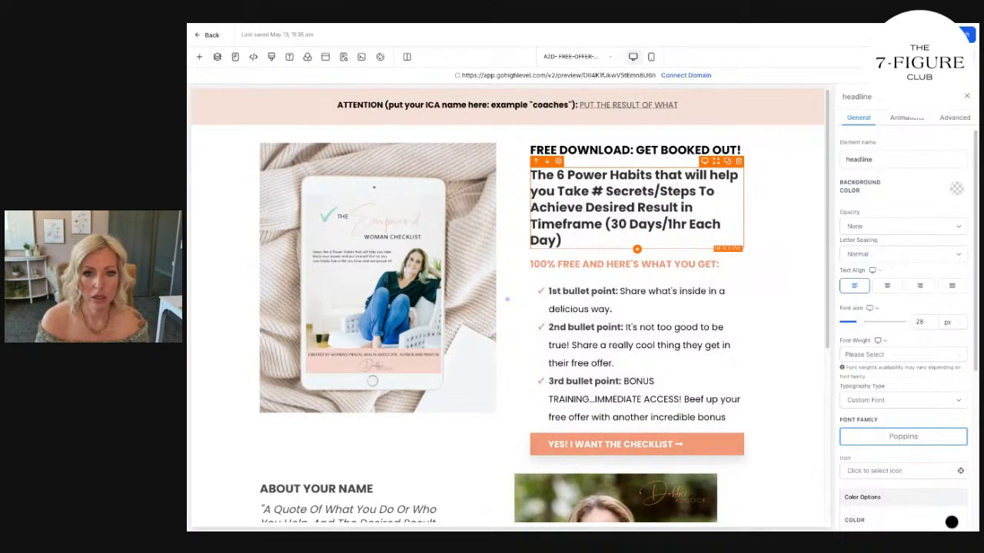
pyautogui.write('Take Back ')
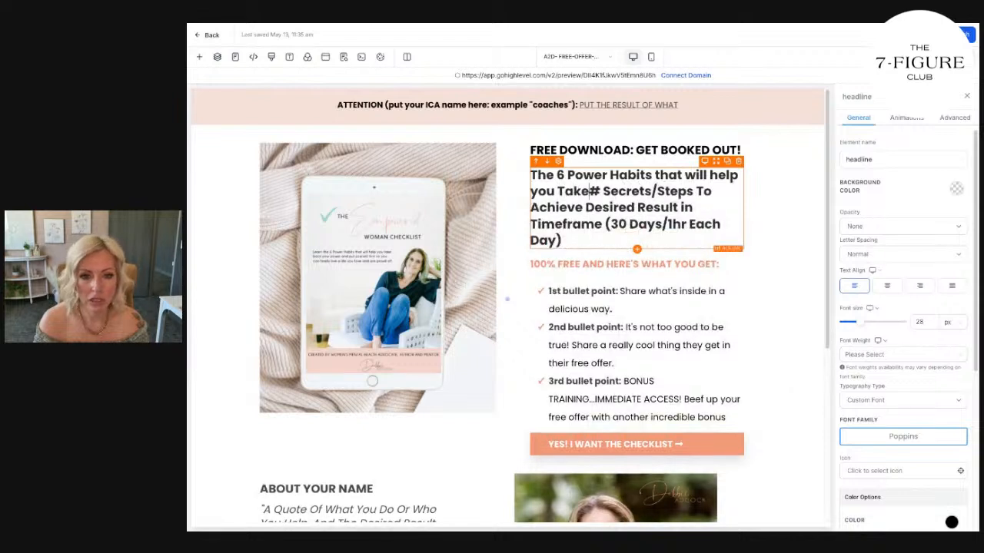
pyautogui.write('Your P')
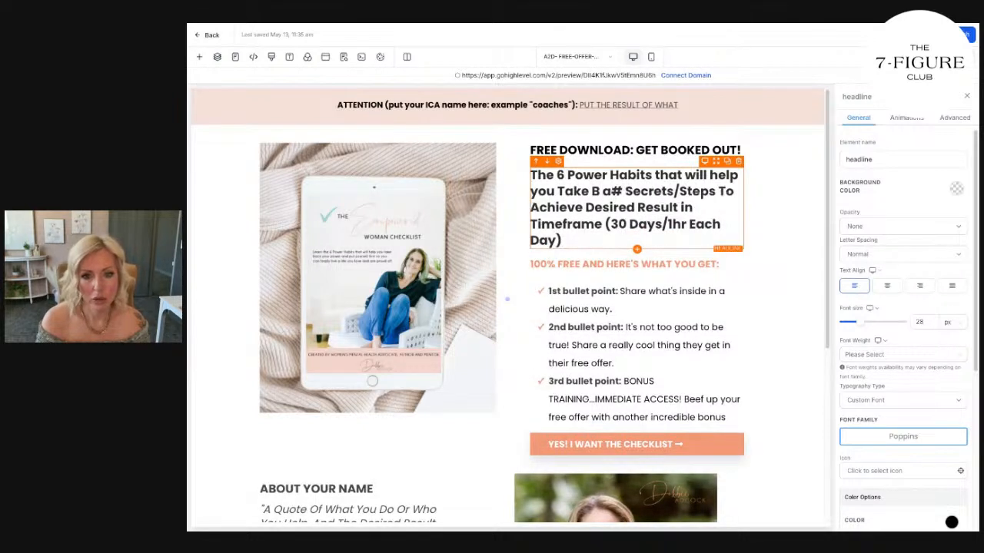
pyautogui.write('ower and Live a ')
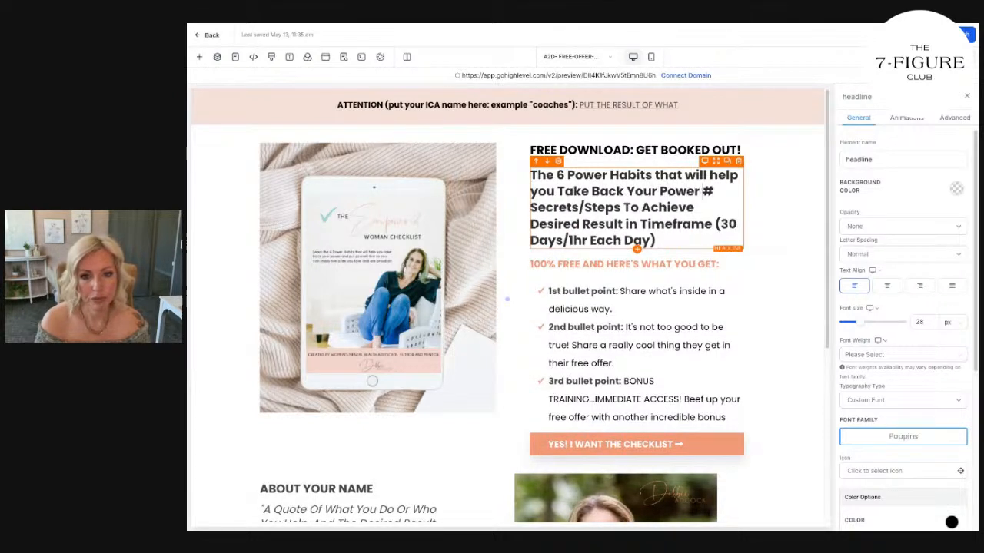
pyautogui.write("life you're proud of")
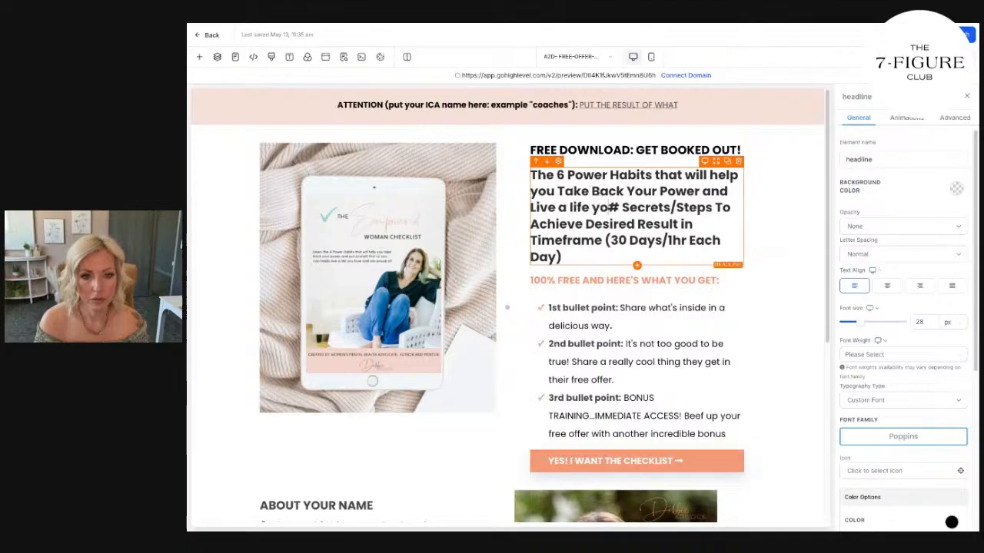
pyautogui.write('...even if you strugg')
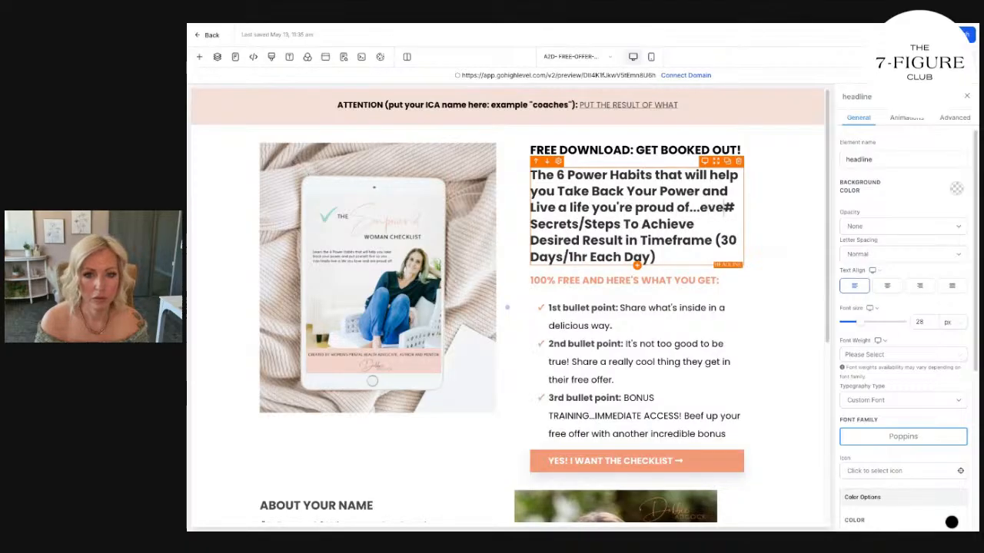
pyautogui.write('le with mental ')
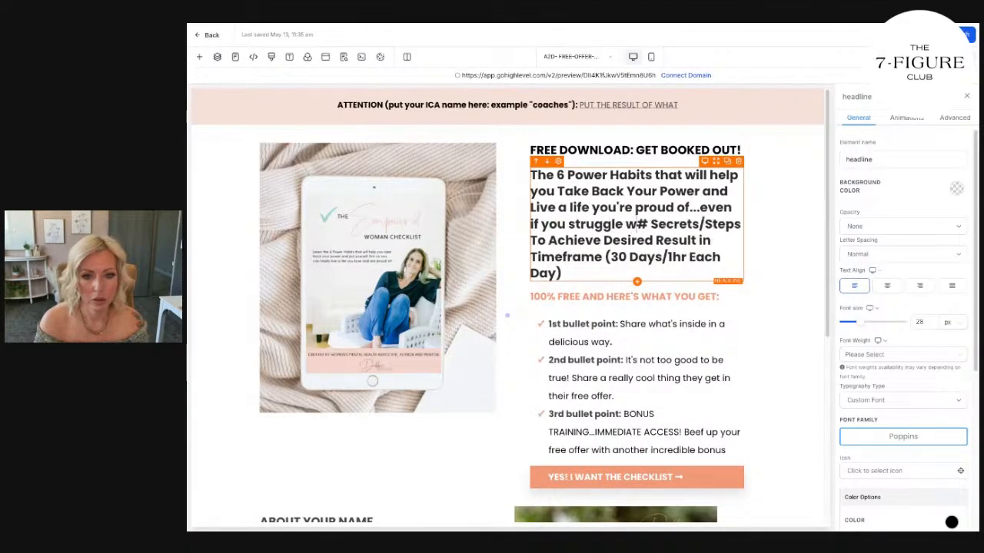
pyautogui.write('health and ')
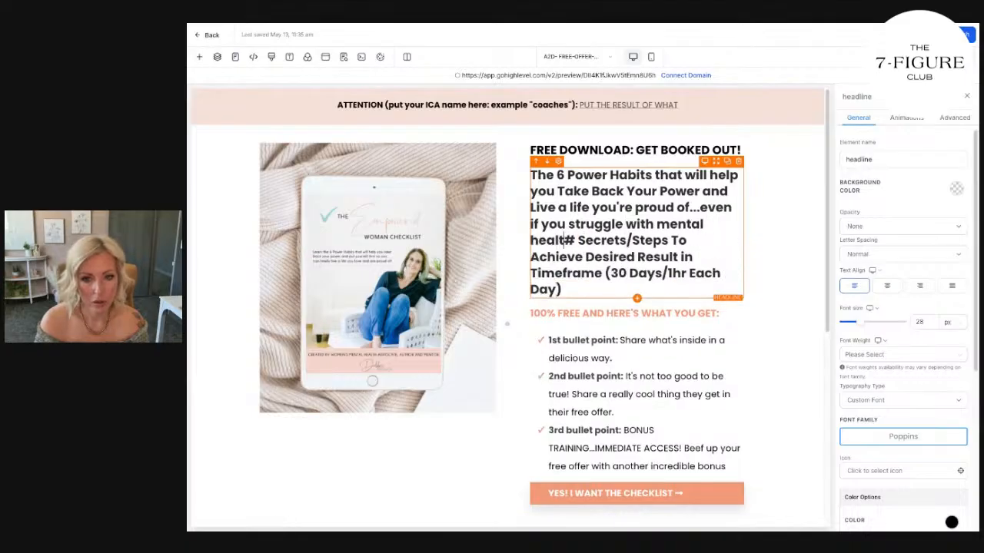
pyautogui.write('having the ener')
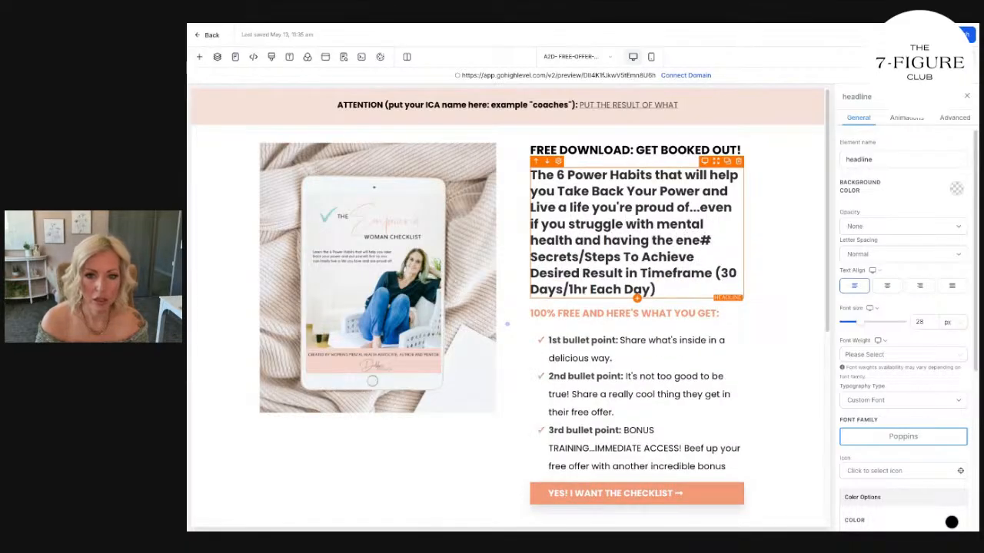
pyautogui.write('motivation to do ')
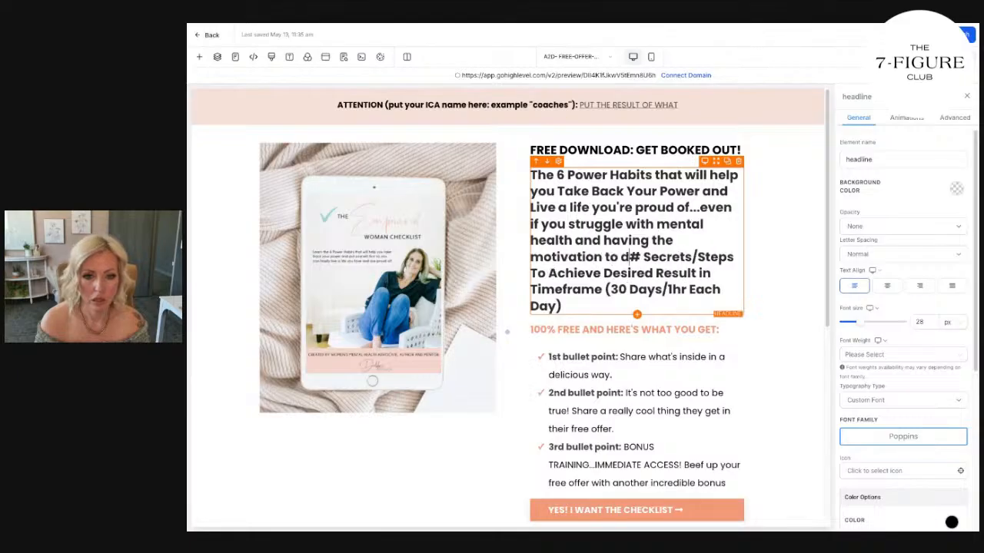
pyautogui.write('what you love!')
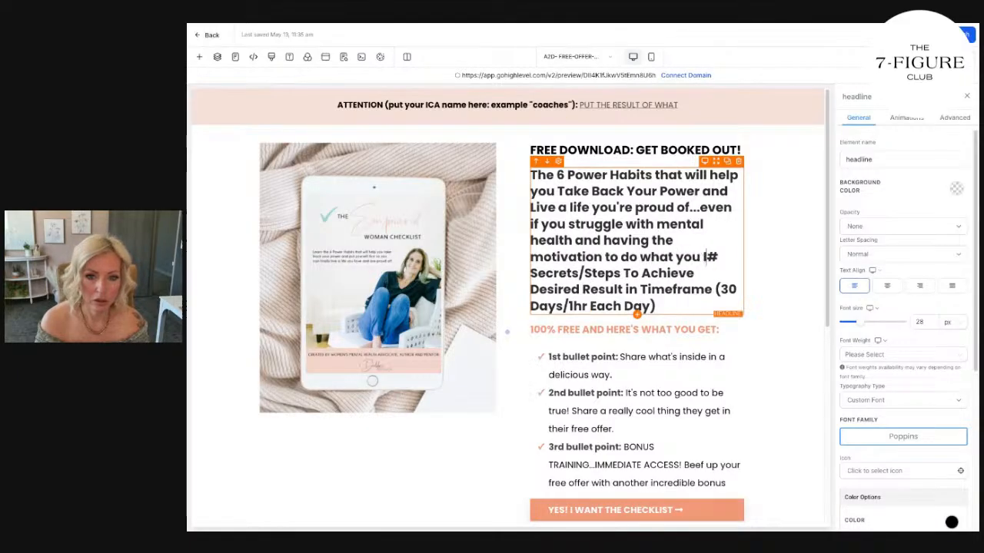
# Continue the headline with "...even if you struggle with mental health and having the motivation to do what you love!" and delete the leftover placeholder text.
pyautogui.moveTo(655, 306); pyautogui.dragTo(526, 271)
pyautogui.press('BackSpace')
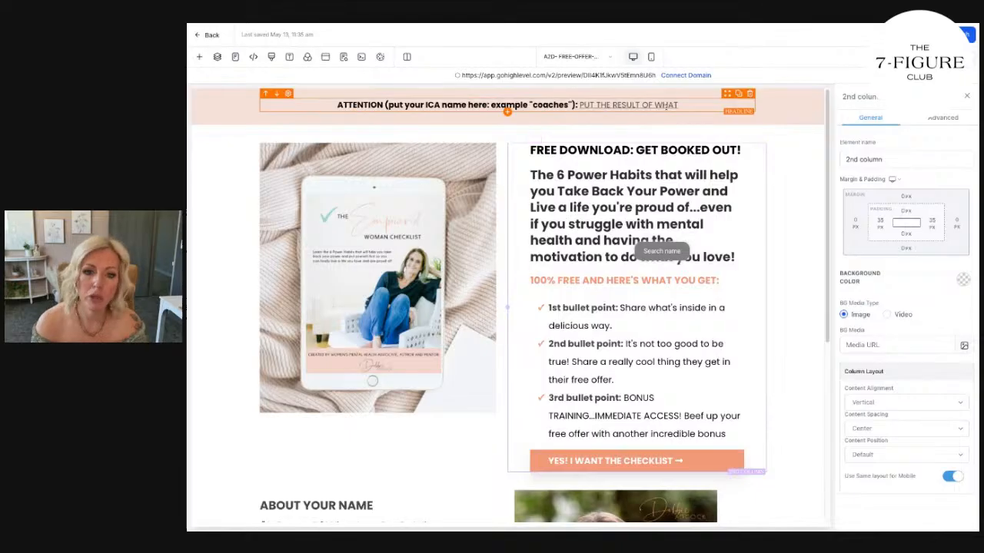
# Replace the "FREE DOWNLOAD: GET BOOKED OUT!" headline with "FREE POWER HABITS CHECKLIST".
pyautogui.tripleClick(611, 148)
pyautogui.write('F')
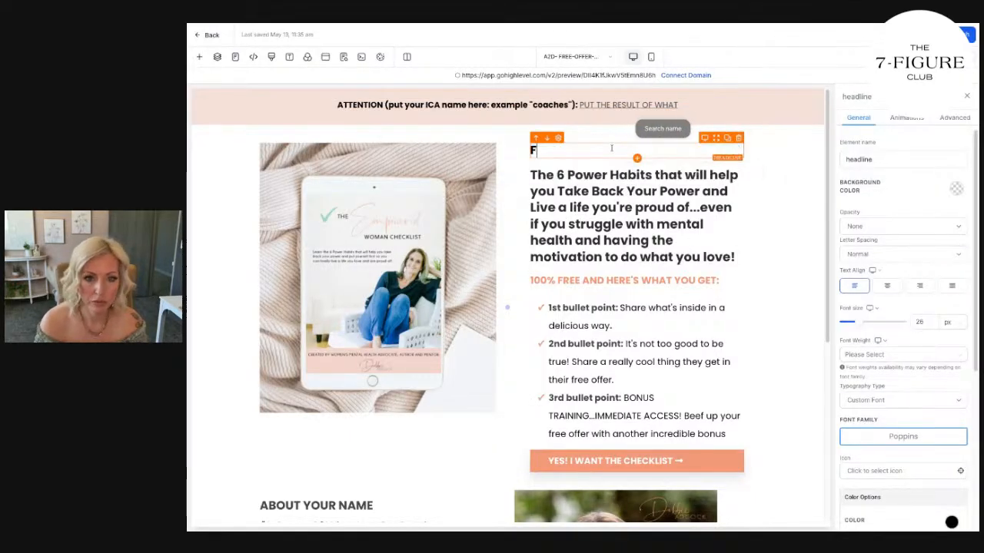
pyautogui.write('REE POWER HABITS CHECKLIST')
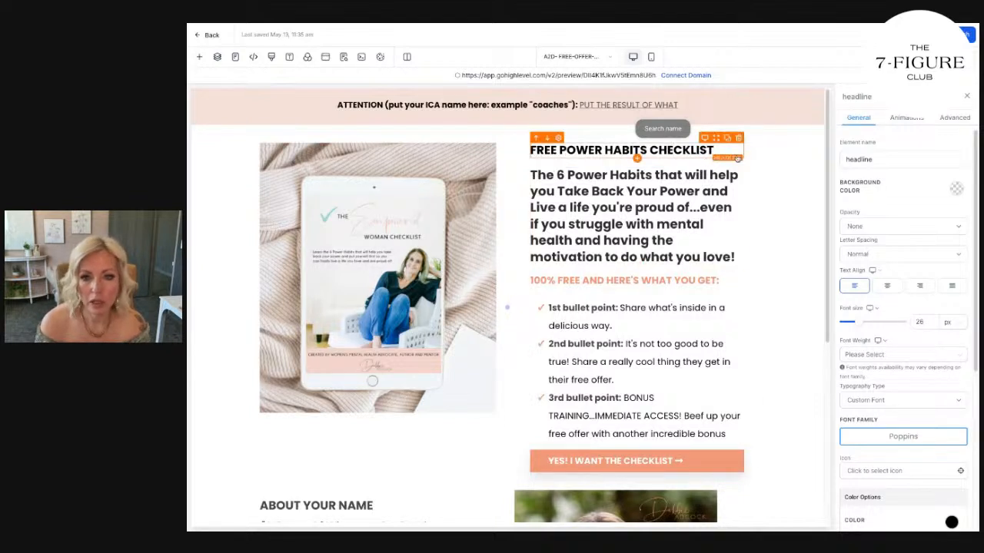
# Try the "FREE POWER HABITS CHECKLIST" headline without bold and in the coral-orange brand swatch.
pyautogui.moveTo(715, 151); pyautogui.dragTo(529, 151)
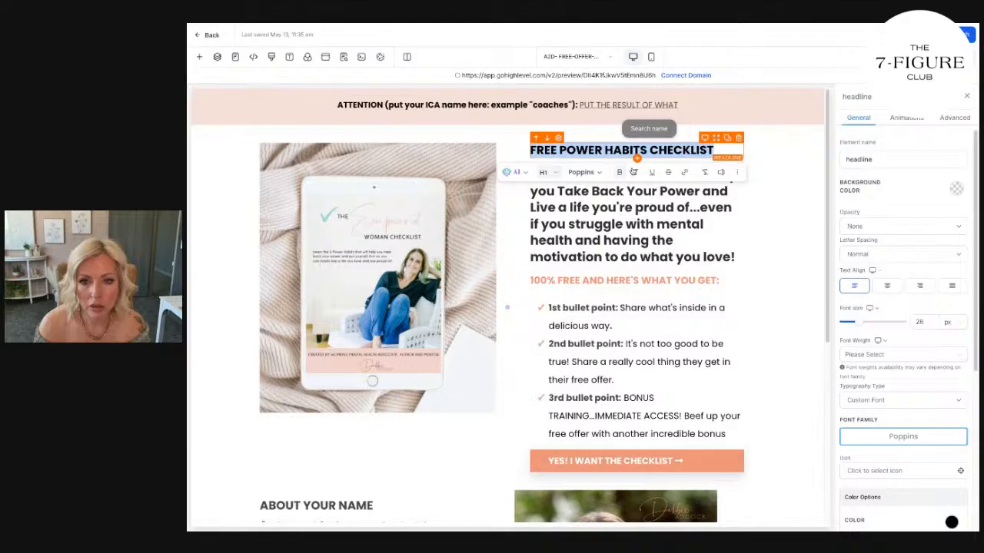
pyautogui.click(618, 173)
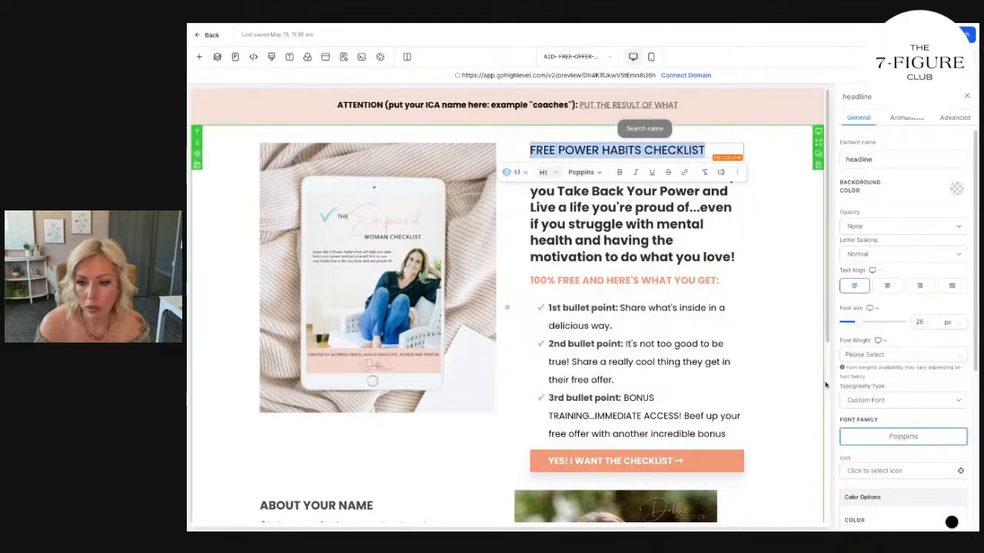
pyautogui.scroll(-3, 933, 417)
pyautogui.click(951, 396)
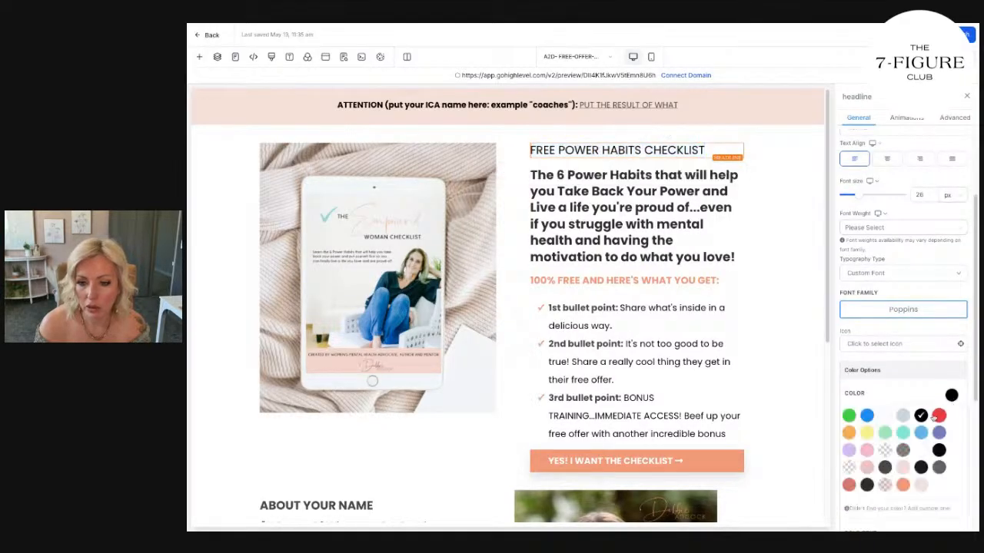
pyautogui.click(904, 485)
# Remove the bold formatting from the whole "The 6 Power Habits" headline.
pyautogui.click(561, 169)
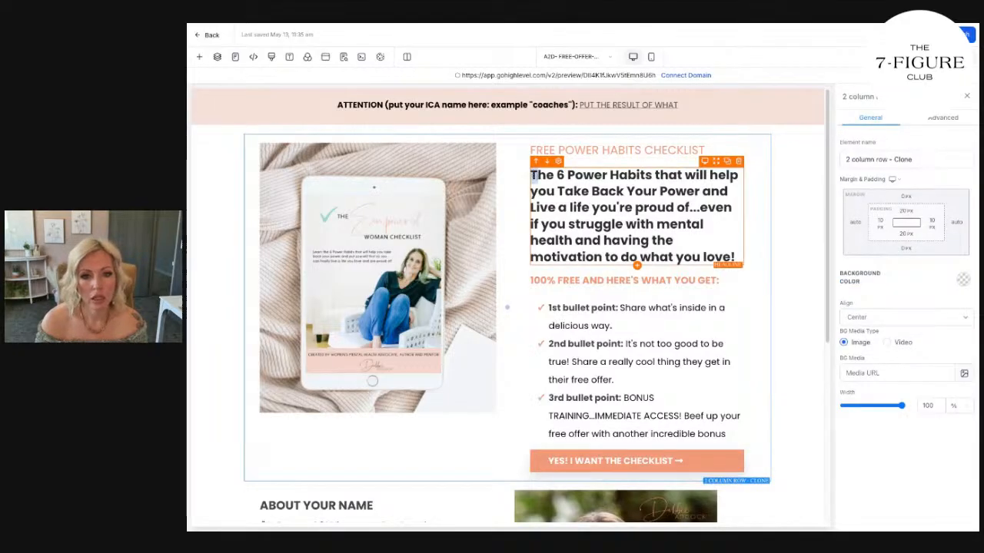
pyautogui.moveTo(532, 175); pyautogui.dragTo(735, 257)
pyautogui.press('super+b')
pyautogui.click(758, 218)
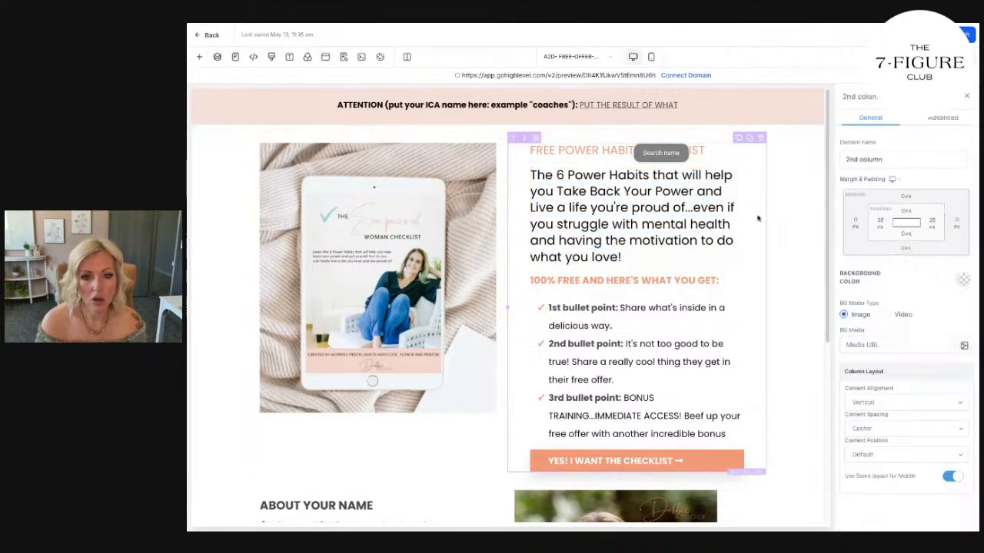
# Set the "FREE POWER HABITS CHECKLIST" headline's text color to black and make the text bold.
pyautogui.click(597, 155)
pyautogui.scroll(-3, 951, 331)
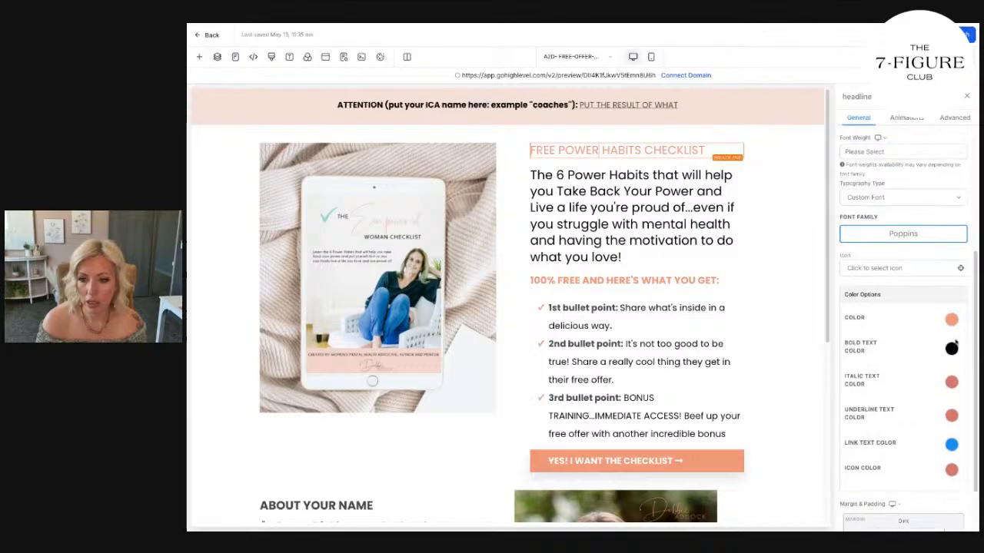
pyautogui.click(952, 321)
pyautogui.click(922, 339)
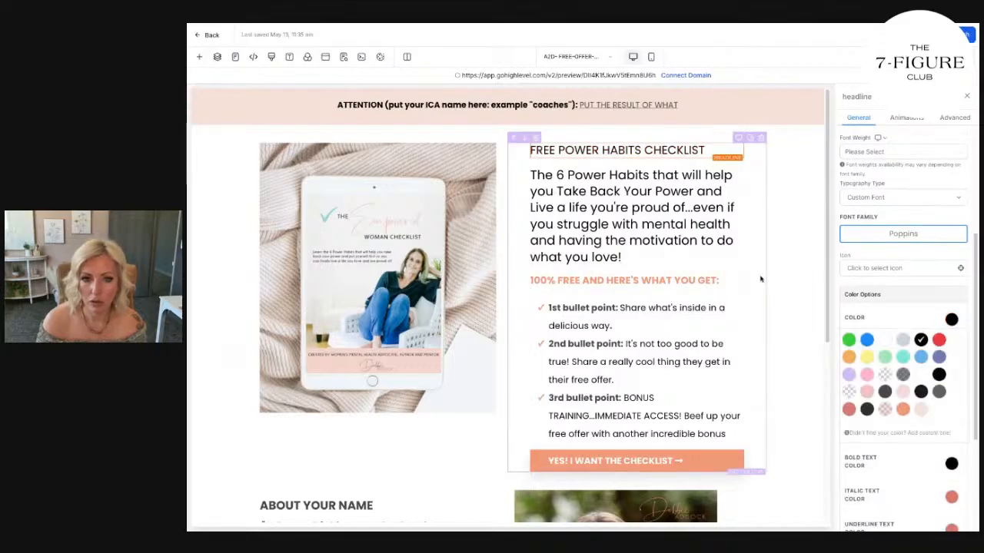
pyautogui.tripleClick(694, 151)
pyautogui.click(773, 216)
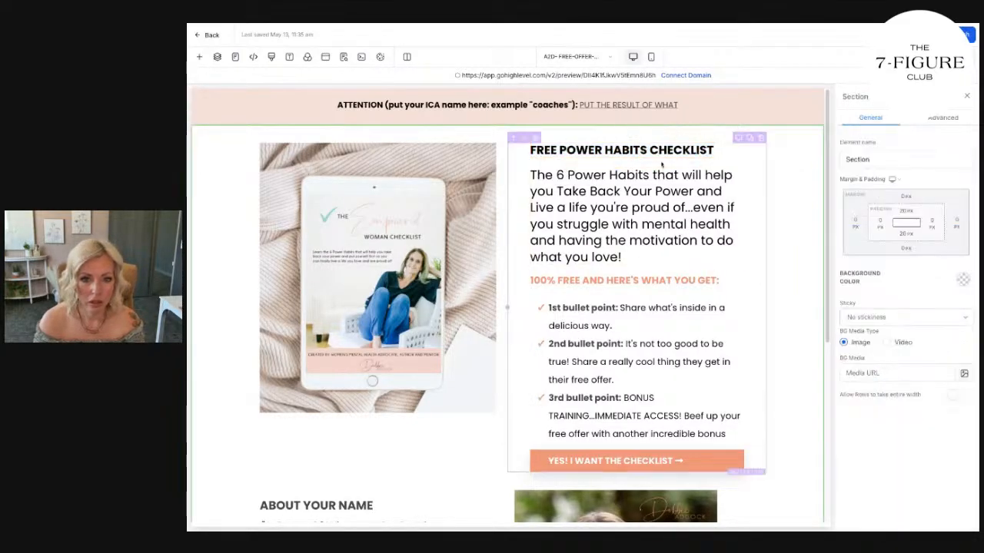
# Delete "POWER HABITS" from the bold top headline so it reads "FREE CHECKLIST".
pyautogui.moveTo(650, 151); pyautogui.dragTo(566, 151)
pyautogui.press('BackSpace')
pyautogui.press('BackSpace')
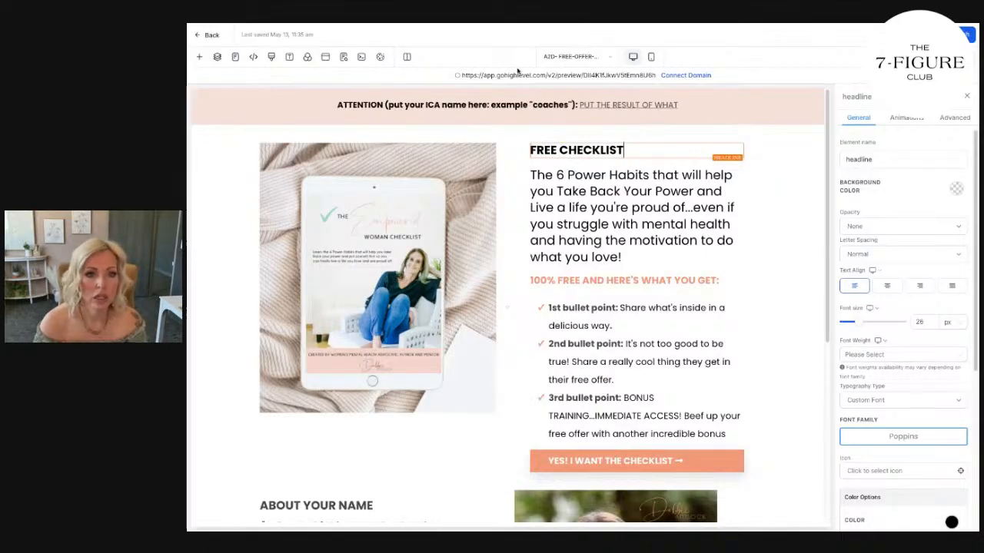
# Replace the parenthesized placeholder after "ATTENTION" in the top banner with "WOMEN WHO WANT THEIR POWER BACK", keeping the colon.
pyautogui.click(376, 105)
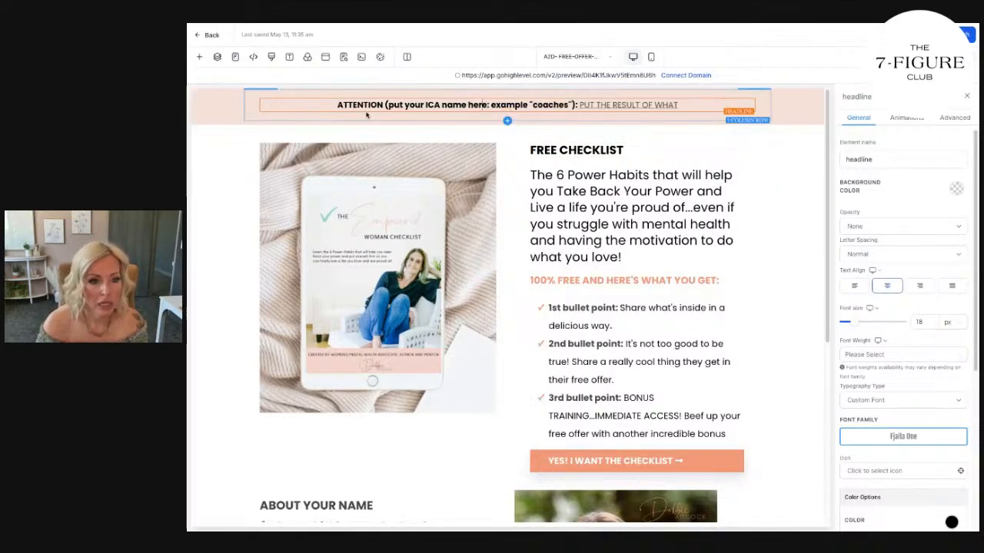
pyautogui.moveTo(386, 104); pyautogui.dragTo(585, 102)
pyautogui.press('BackSpace')
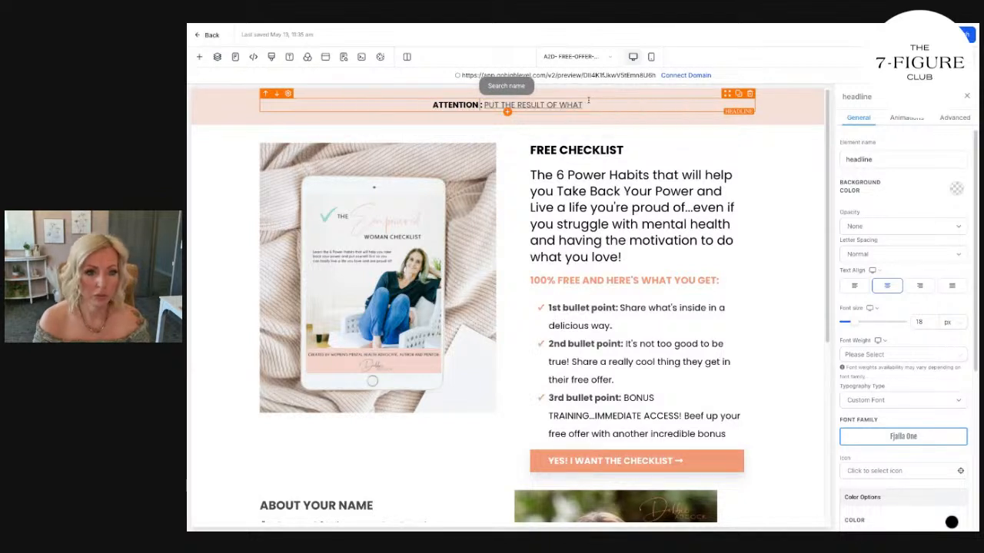
pyautogui.write('WOMEN WHO')
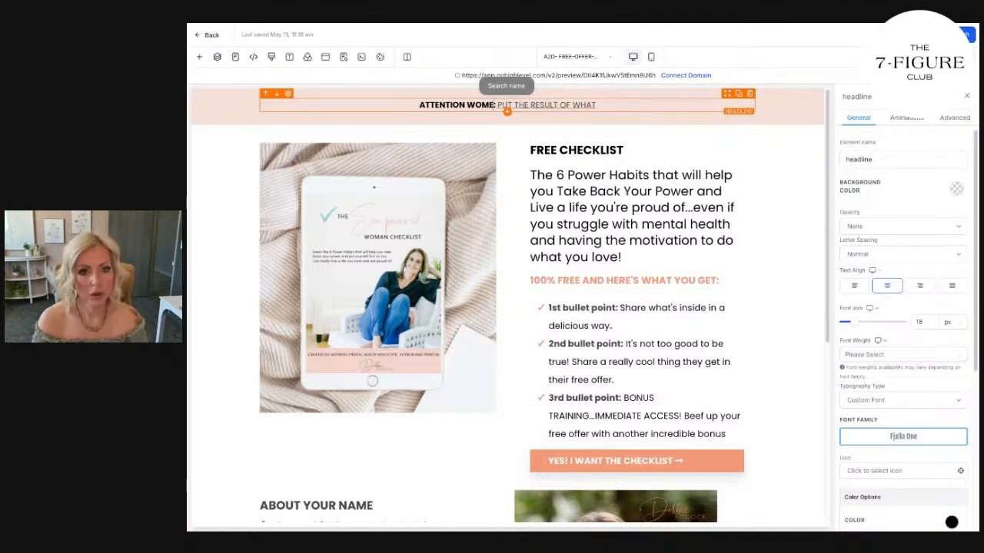
pyautogui.write(' WANT THEIR POWER B')
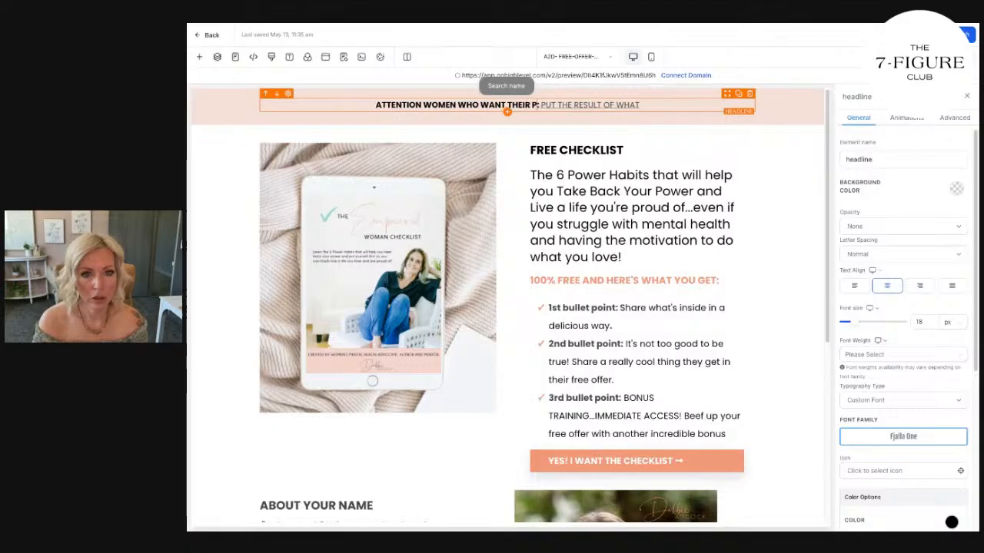
pyautogui.write('ACK:')
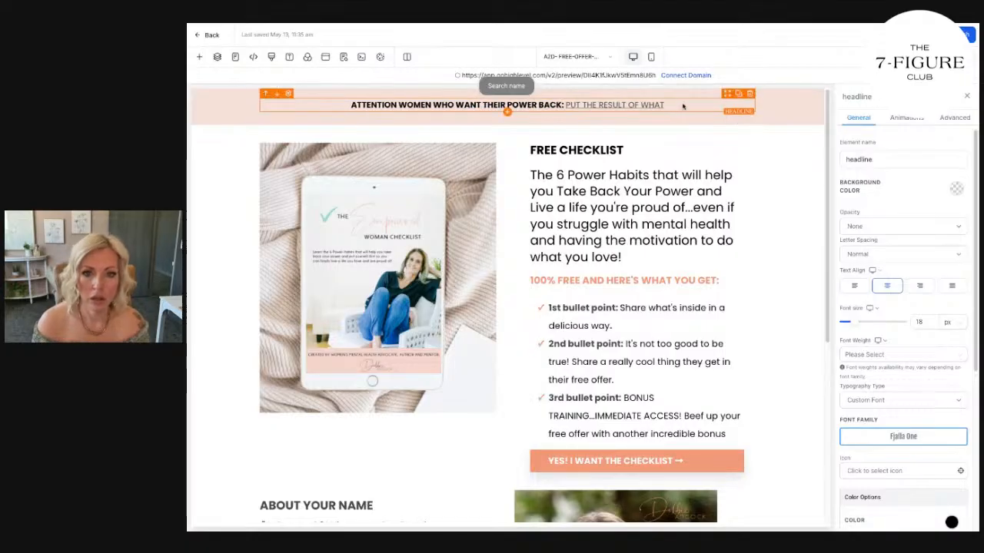
# Replace the underlined "PUT THE RESULT OF WHAT" text in the top banner with "FREE POWER HABITS CHECKLIST".
pyautogui.moveTo(671, 107); pyautogui.dragTo(567, 105)
pyautogui.write('FREE POWER HABITS CHECKLIST')
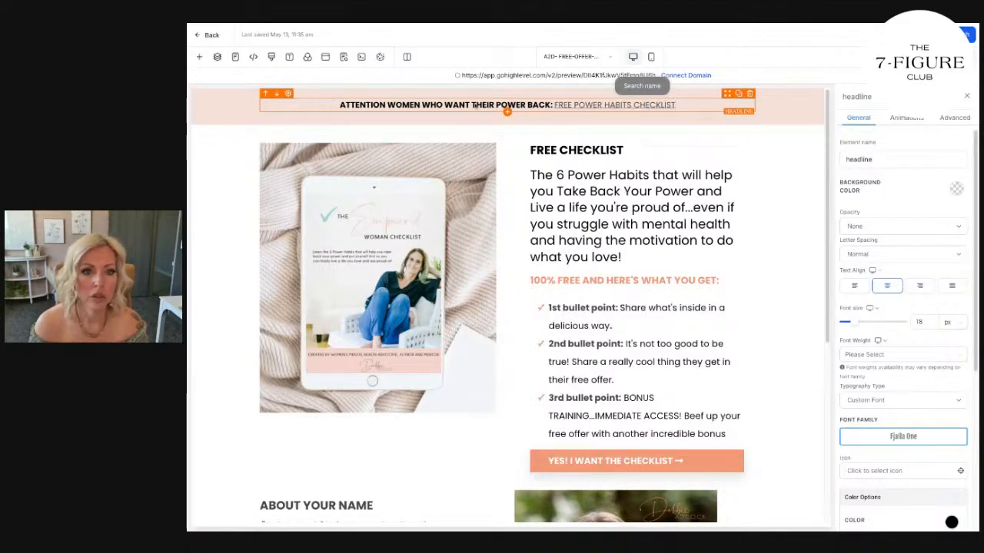
# Make the entire top banner line bold and remove its underline.
pyautogui.tripleClick(588, 106)
pyautogui.press('super+b')
pyautogui.click(541, 128)
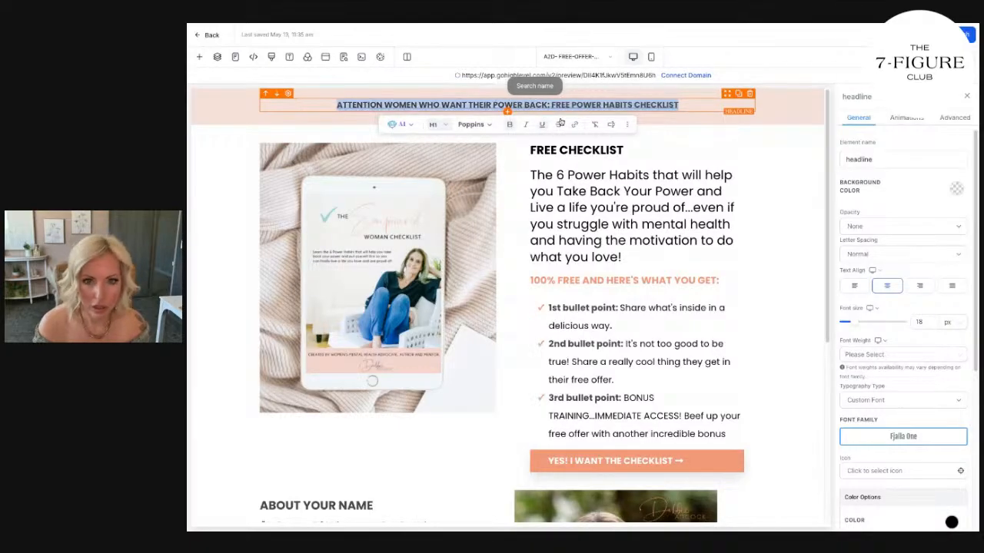
pyautogui.press('super+u')
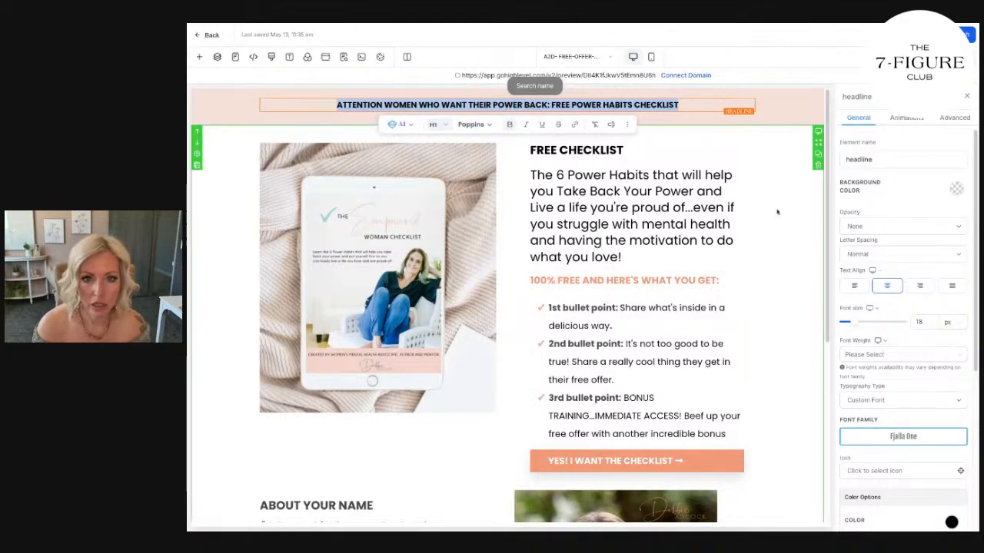
pyautogui.click(807, 208)
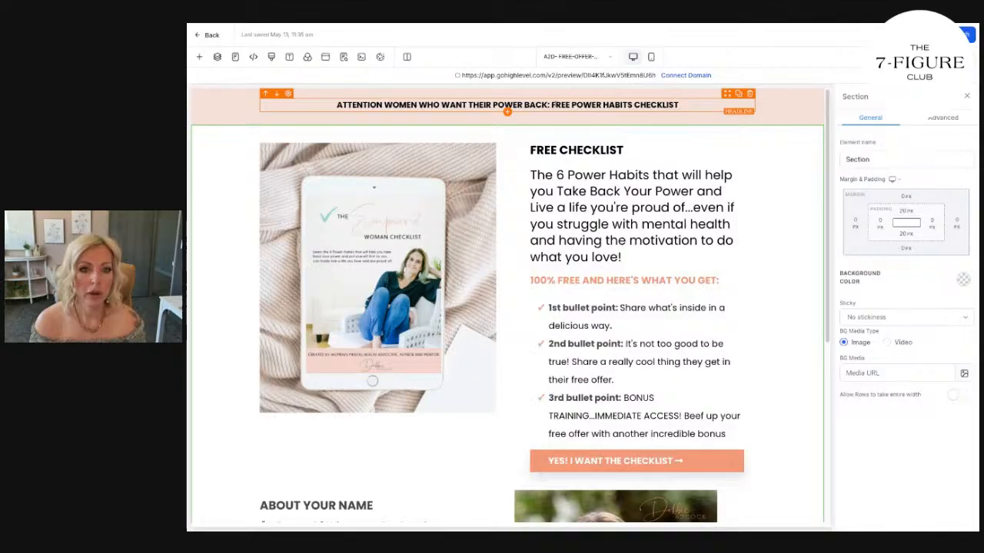
# Try the top banner line without bold formatting.
pyautogui.tripleClick(555, 105)
pyautogui.press('super+b')
pyautogui.click(766, 242)
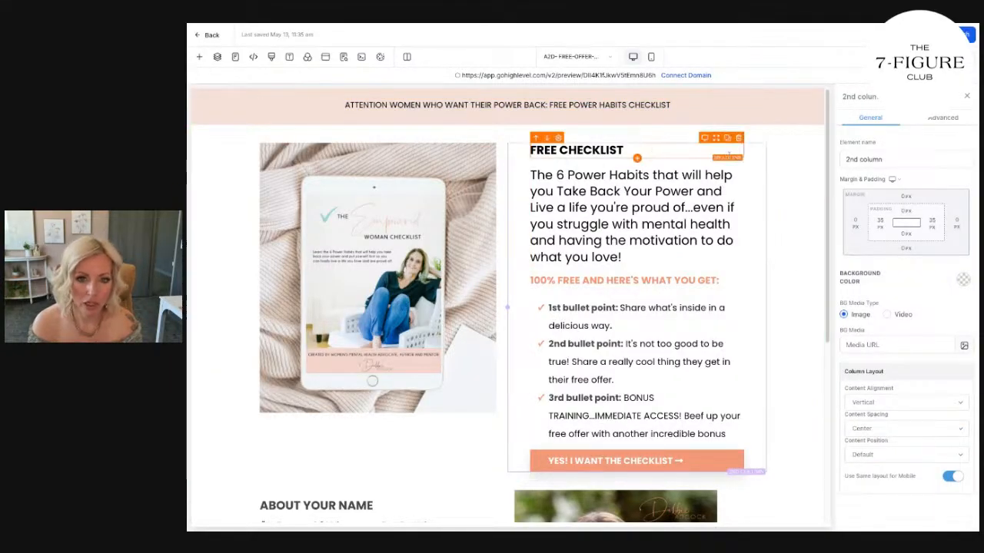
# Delete the "FREE CHECKLIST" headline element above the main headline.
pyautogui.click(738, 136)
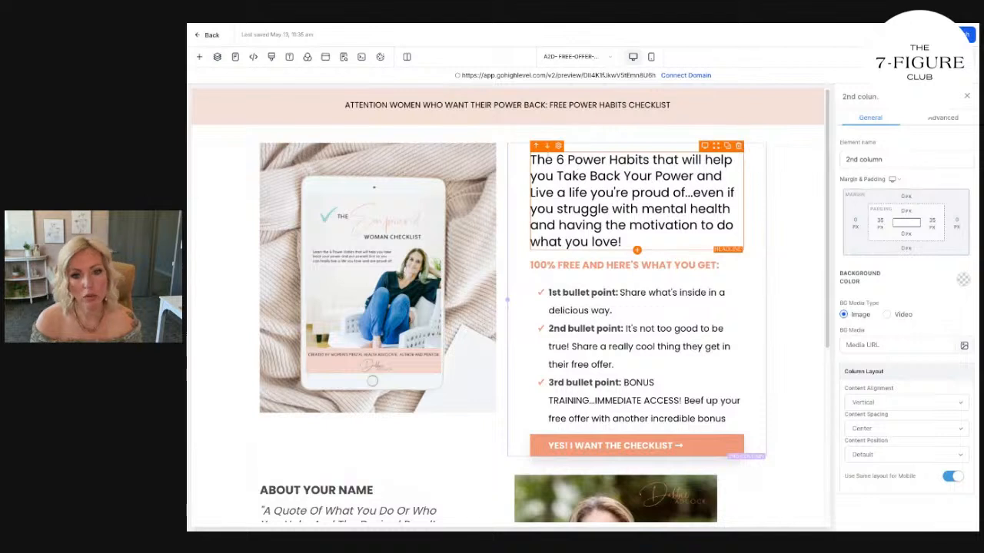
# Make the top banner line bold and set its headline element's font family to Poppins.
pyautogui.tripleClick(431, 104)
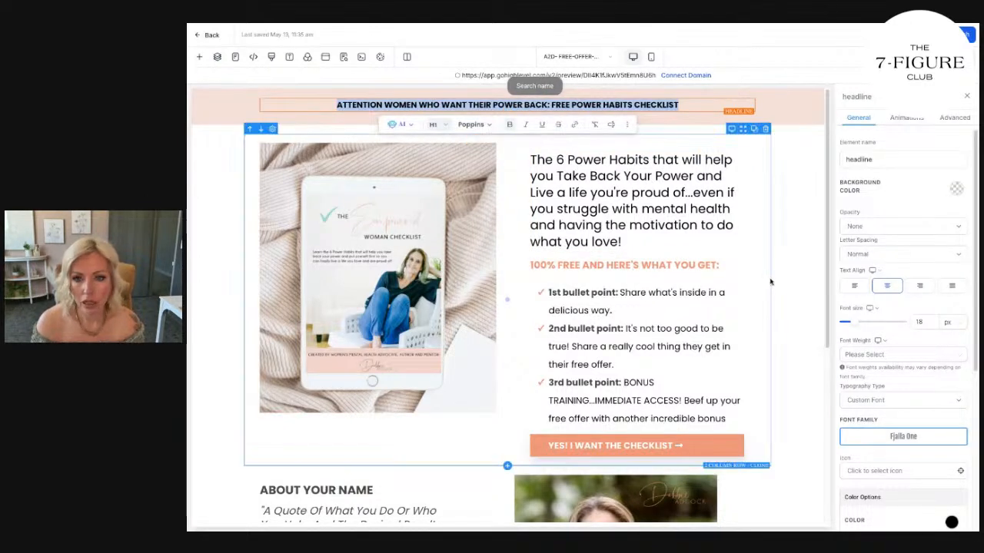
pyautogui.scroll(-4, 918, 386)
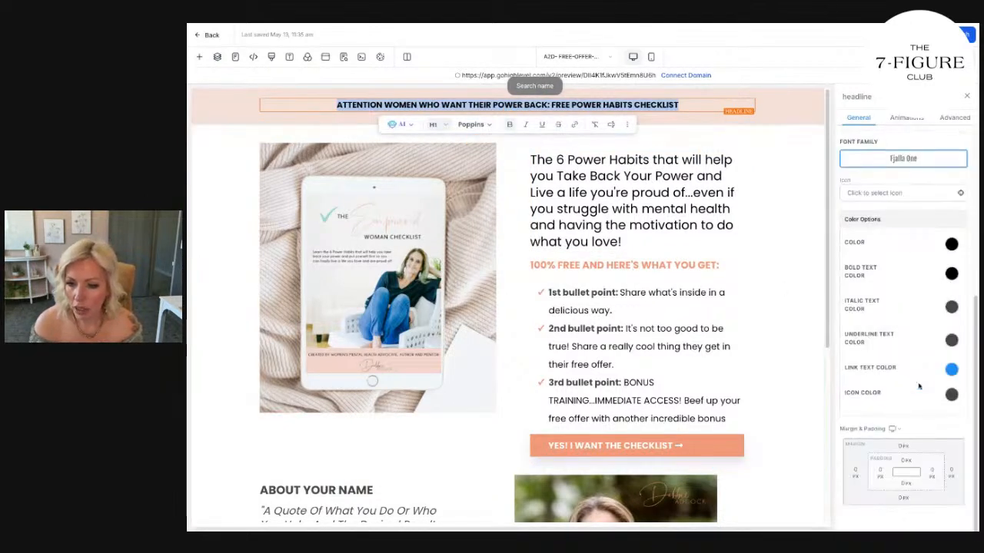
pyautogui.click(889, 158)
pyautogui.click(488, 271)
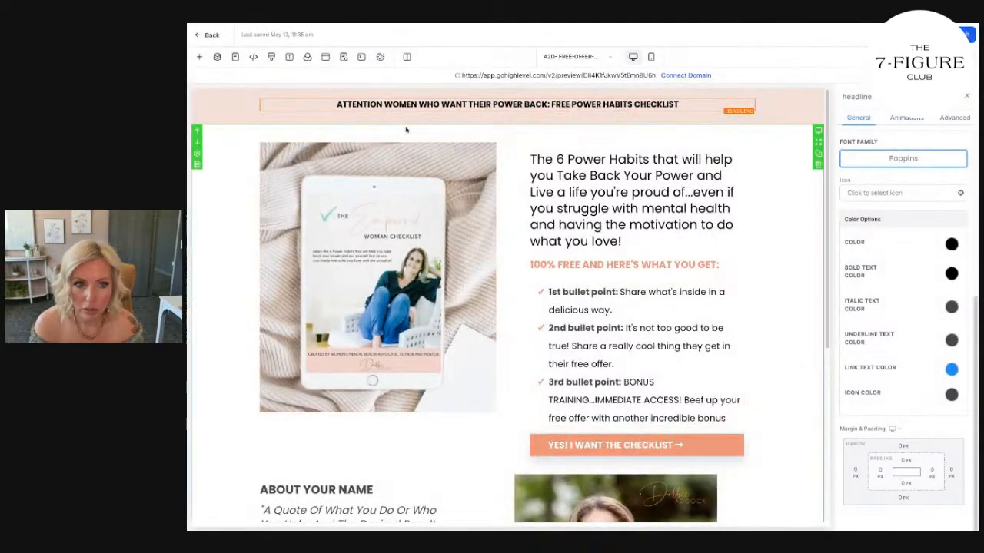
pyautogui.click(807, 269)
# Replace the opening "The" of the "6 Power Habits" headline with "Learn the".
pyautogui.scroll(-3, 808, 268)
pyautogui.scroll(3, 808, 267)
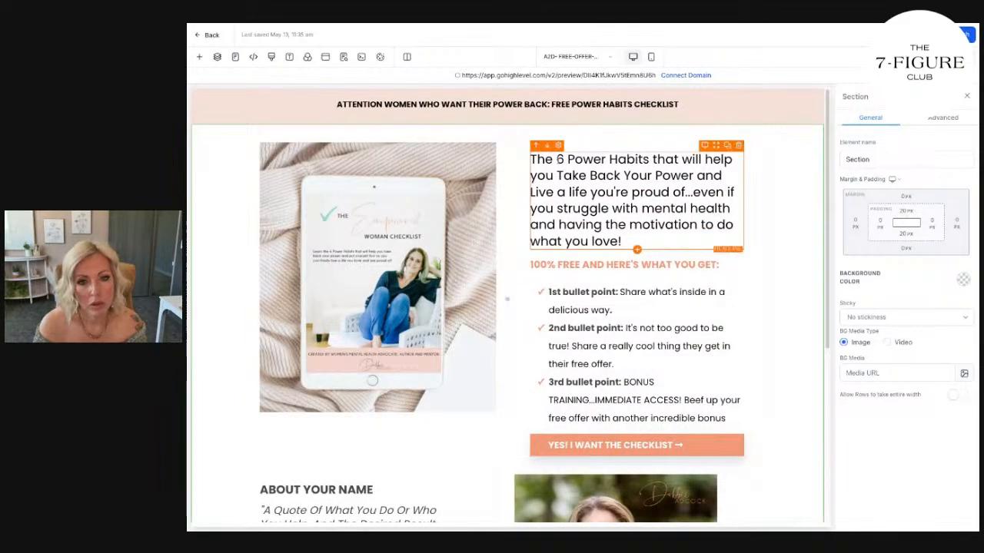
pyautogui.doubleClick(540, 159)
pyautogui.press('BackSpace')
pyautogui.write('LEARN')
pyautogui.press('BackSpace')
pyautogui.press('BackSpace')
pyautogui.press('BackSpace')
pyautogui.press('BackSpace')
pyautogui.write('earn the')
# Try "Powerful" and "Daily Easy" as the wording before "Habits" in the main headline.
pyautogui.click(644, 159)
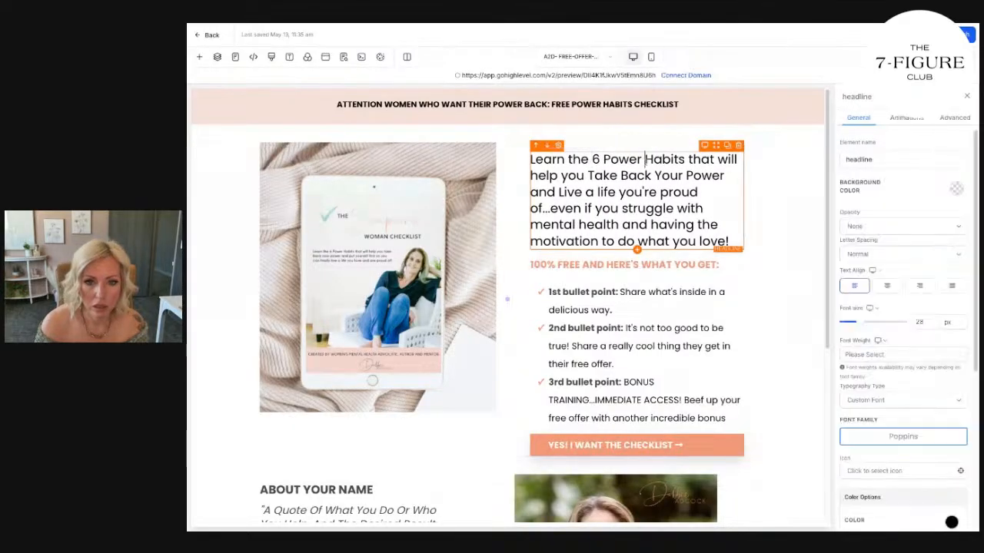
pyautogui.write('ful')
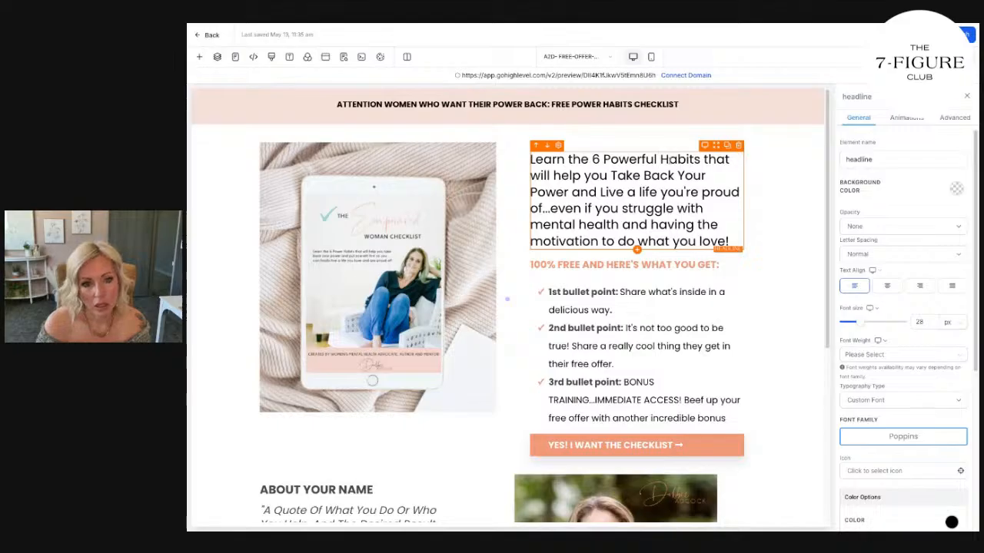
pyautogui.doubleClick(653, 160)
pyautogui.write('Daily ')
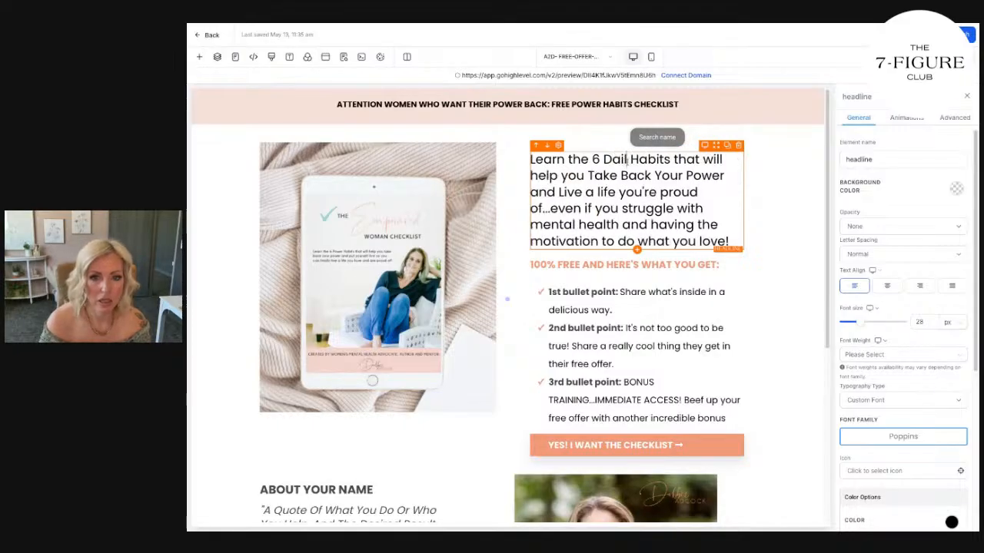
pyautogui.write('Easy')
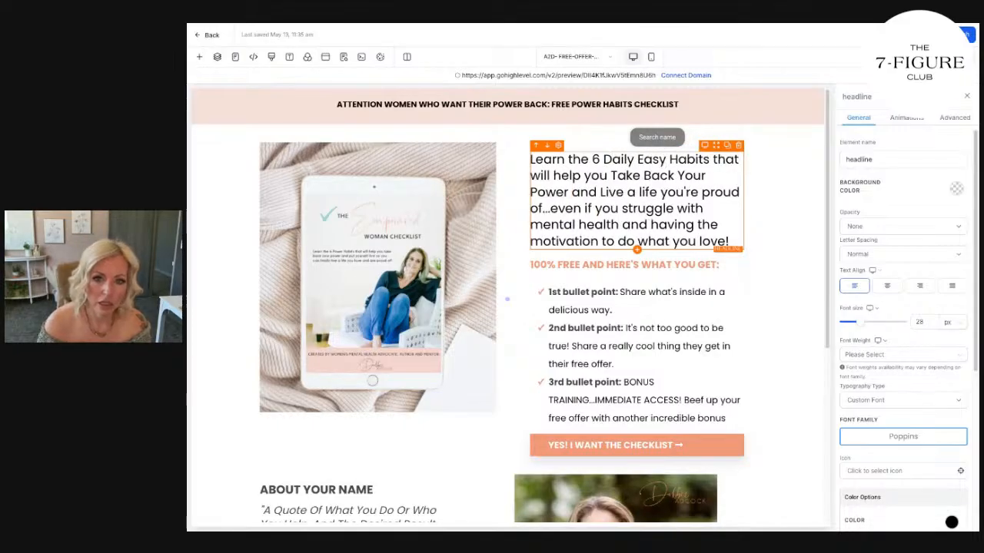
pyautogui.moveTo(669, 159); pyautogui.dragTo(604, 160)
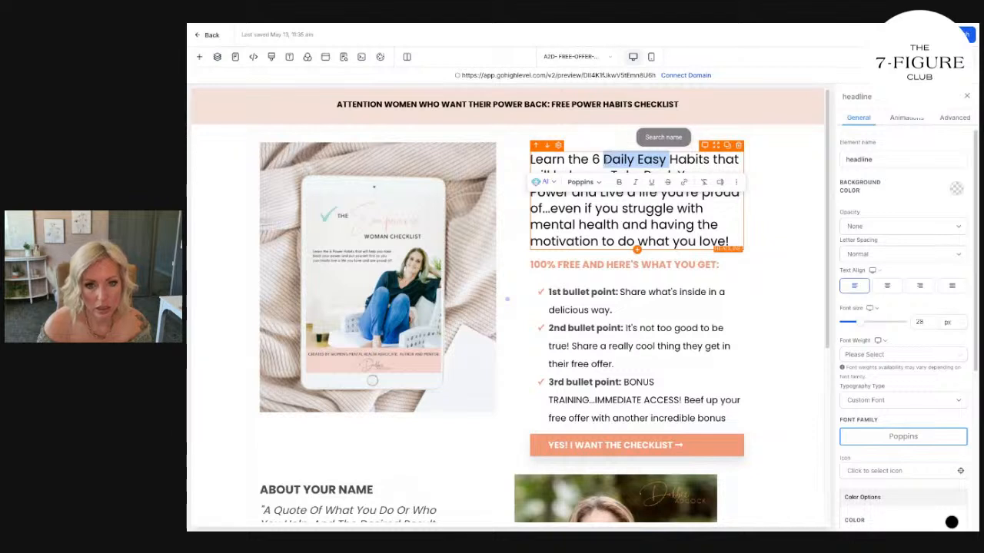
pyautogui.click(577, 160)
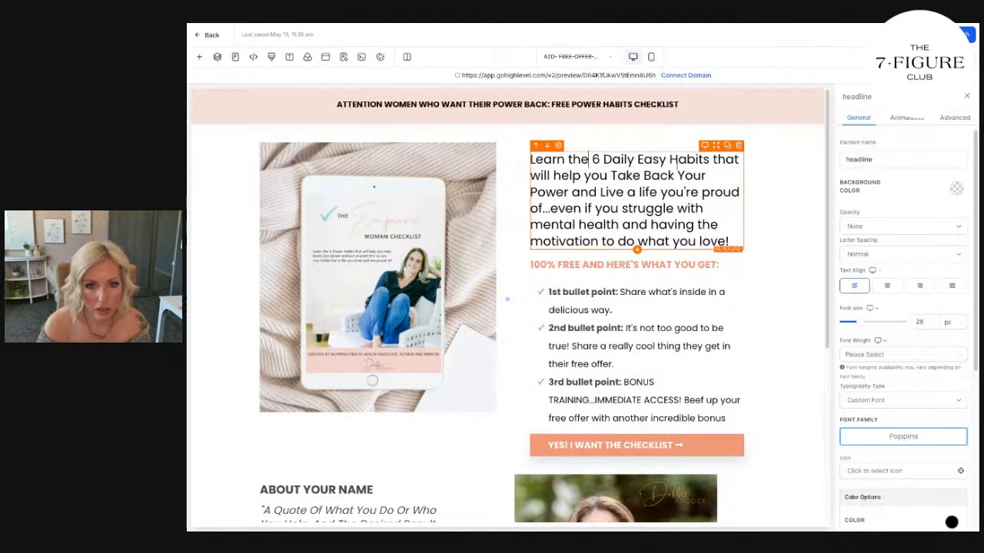
# Replace the wording between "6" and "Habits" in the main headline with "Simple".
pyautogui.moveTo(643, 160); pyautogui.dragTo(614, 159)
pyautogui.press('BackSpace')
pyautogui.press('BackSpace')
pyautogui.press('BackSpace')
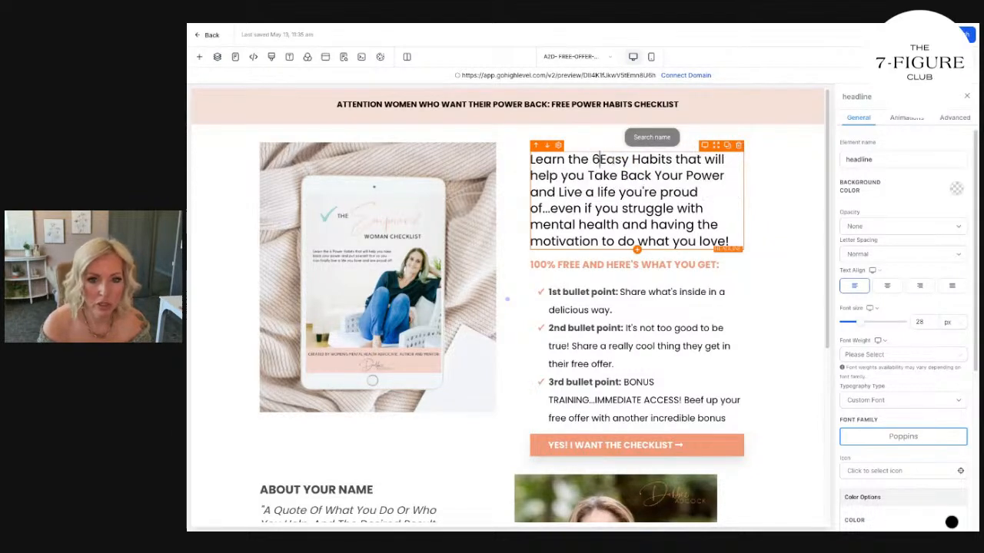
pyautogui.doubleClick(620, 160)
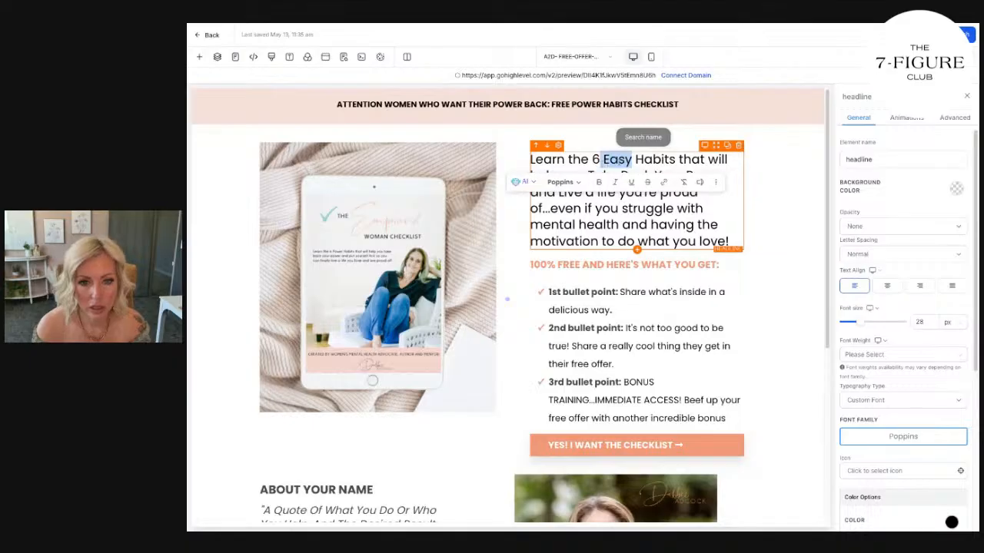
pyautogui.write('Simple')
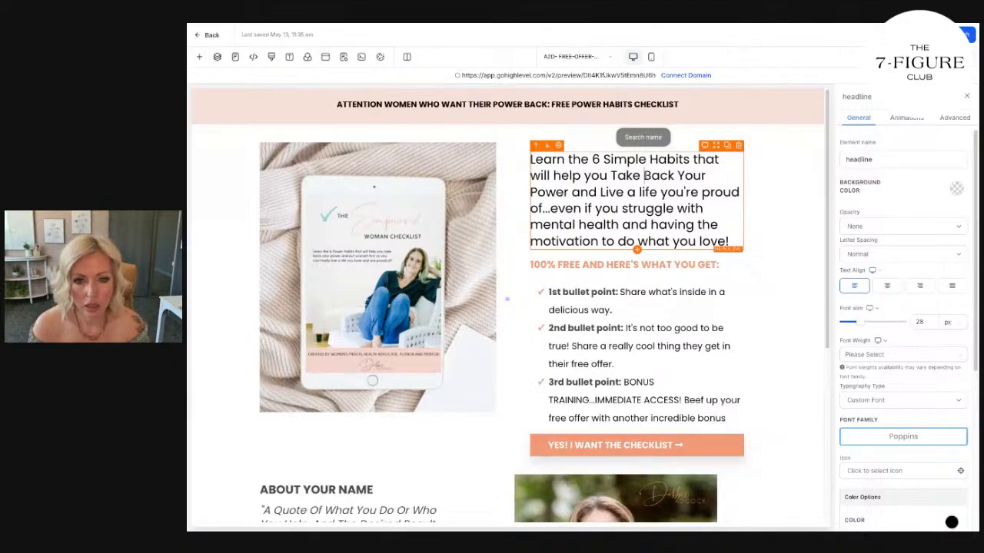
# Reword the main headline's "Take Back Your Power" to "Take Your Power Back in your Life, Health and Family...".
pyautogui.moveTo(643, 175); pyautogui.dragTo(705, 176)
pyautogui.write('Your')
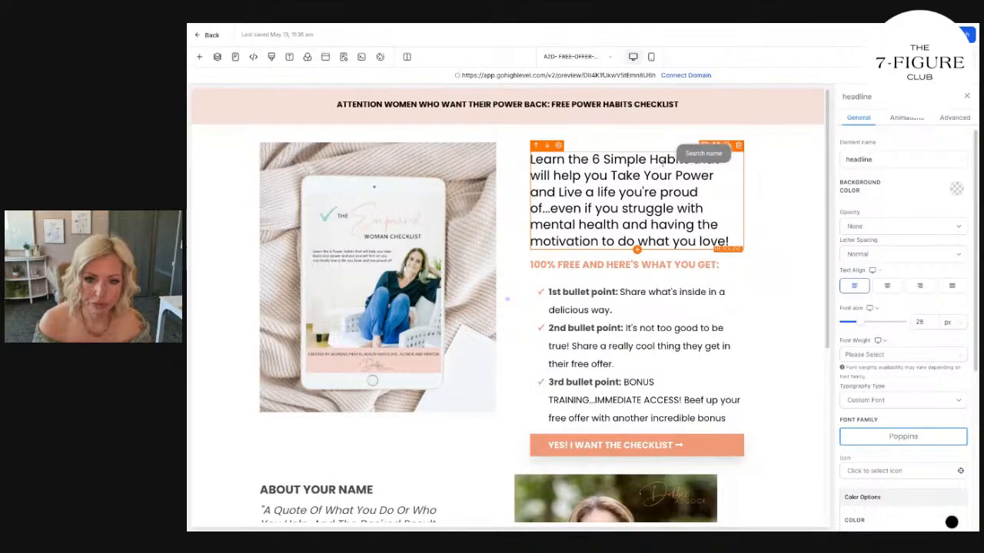
pyautogui.click(737, 178)
pyautogui.write('Back')
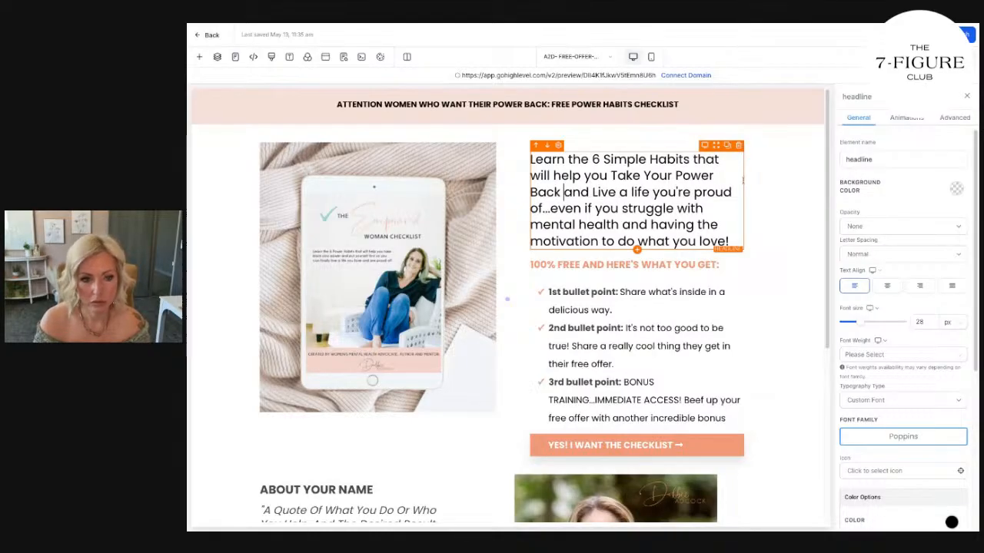
pyautogui.write(' in your Life,')
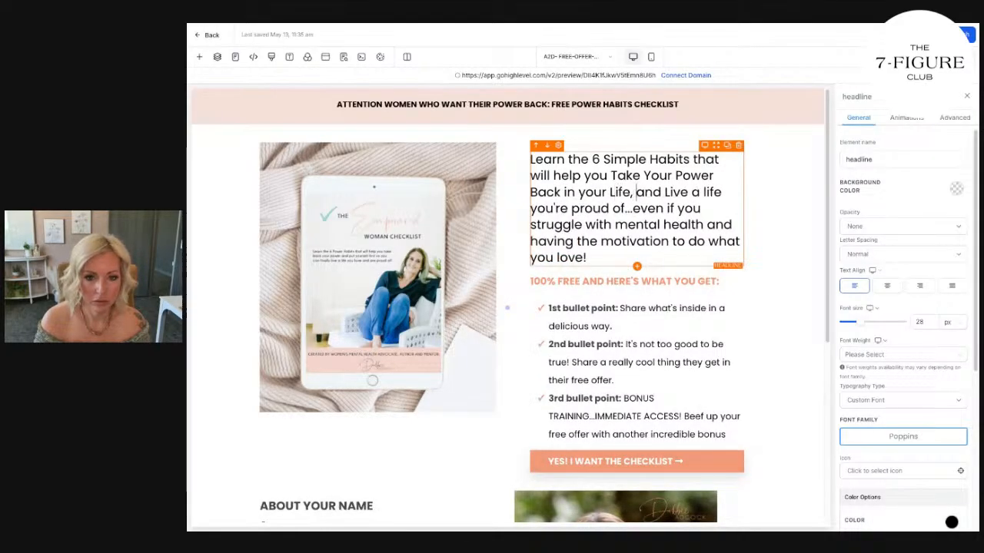
pyautogui.write(' Health and Famil')
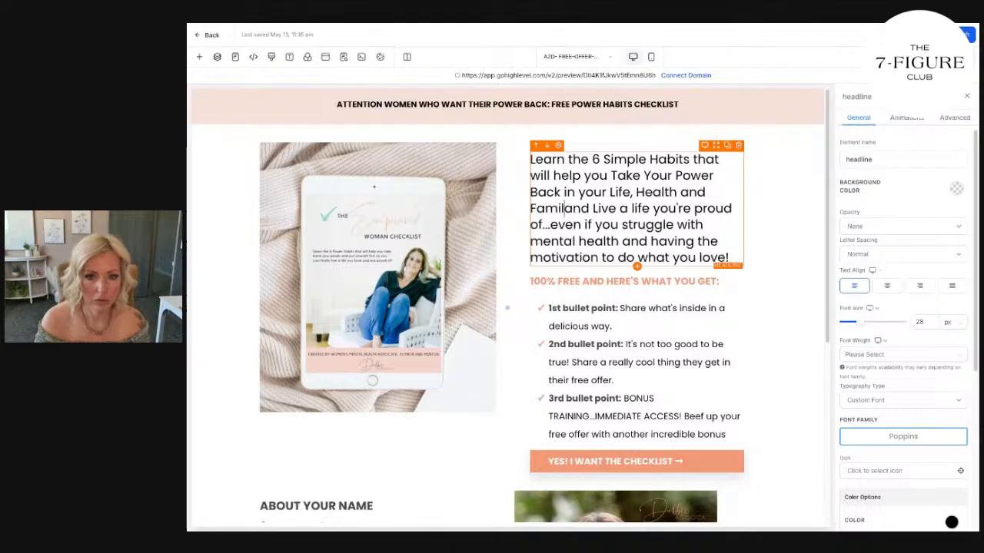
pyautogui.write('y...')
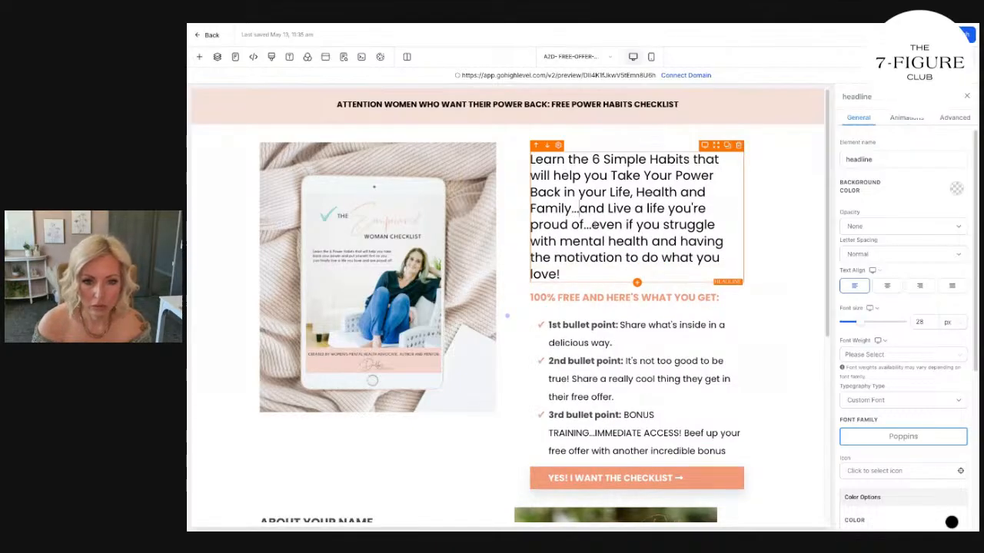
# Replace the rest of the headline after "Family..." with "and learn that putting yourself first helps you love everyone better!".
pyautogui.moveTo(581, 207); pyautogui.dragTo(589, 261)
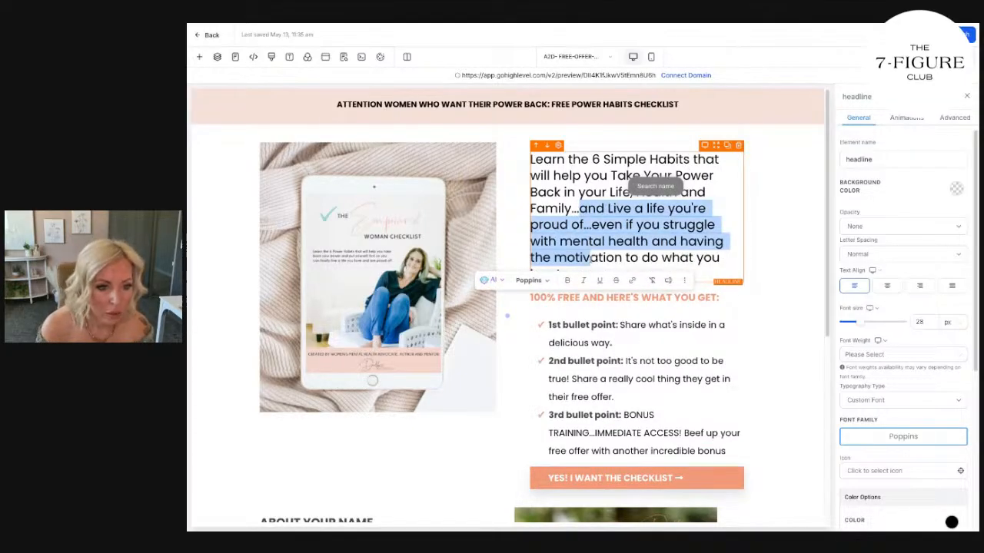
pyautogui.press('BackSpace')
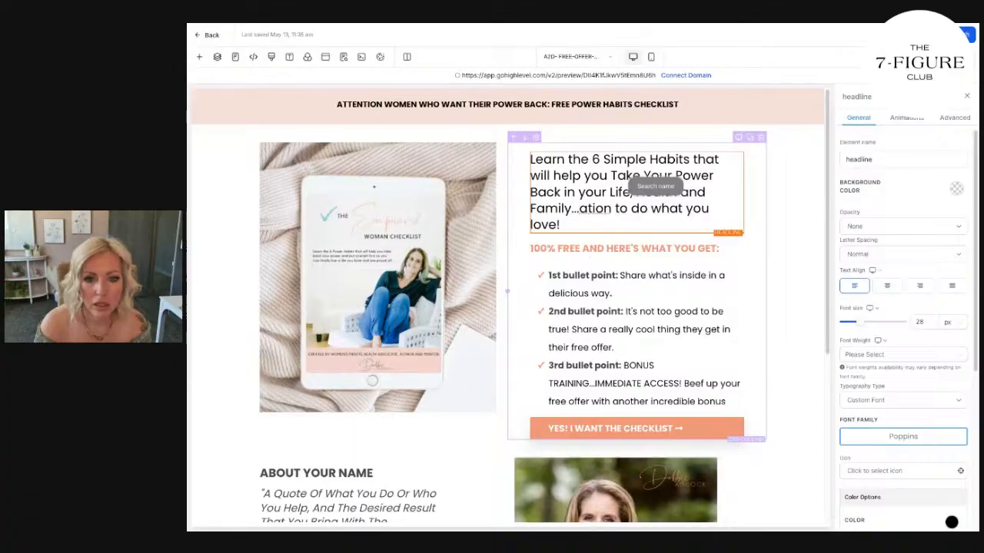
pyautogui.click(585, 225)
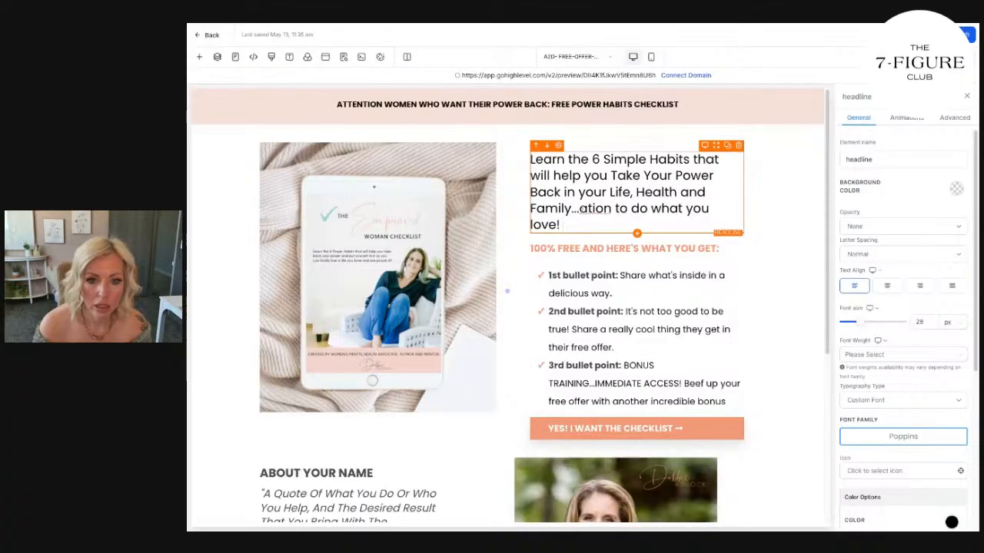
pyautogui.moveTo(585, 224); pyautogui.dragTo(579, 209)
pyautogui.write('and learn that putting yourself first helps you love everyone better!')
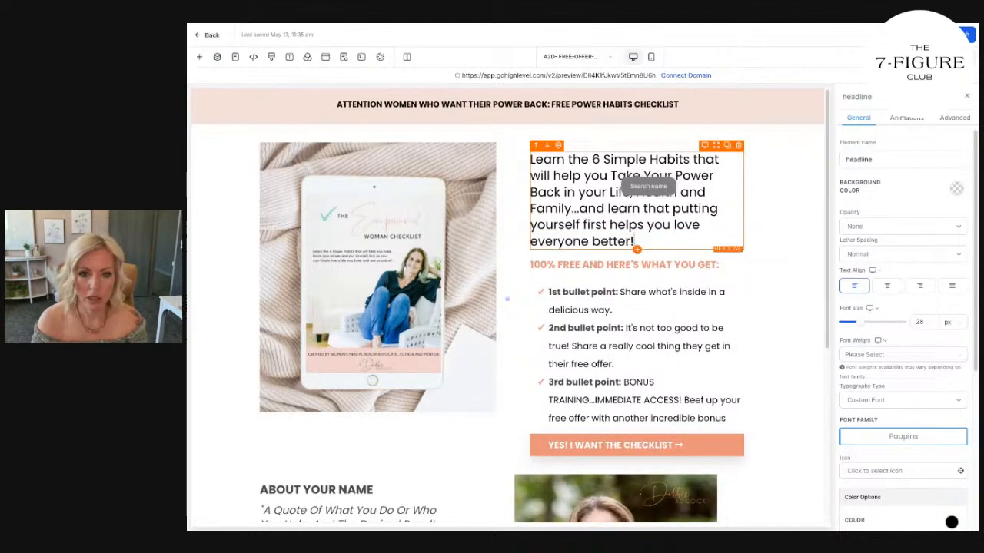
pyautogui.click(777, 181)
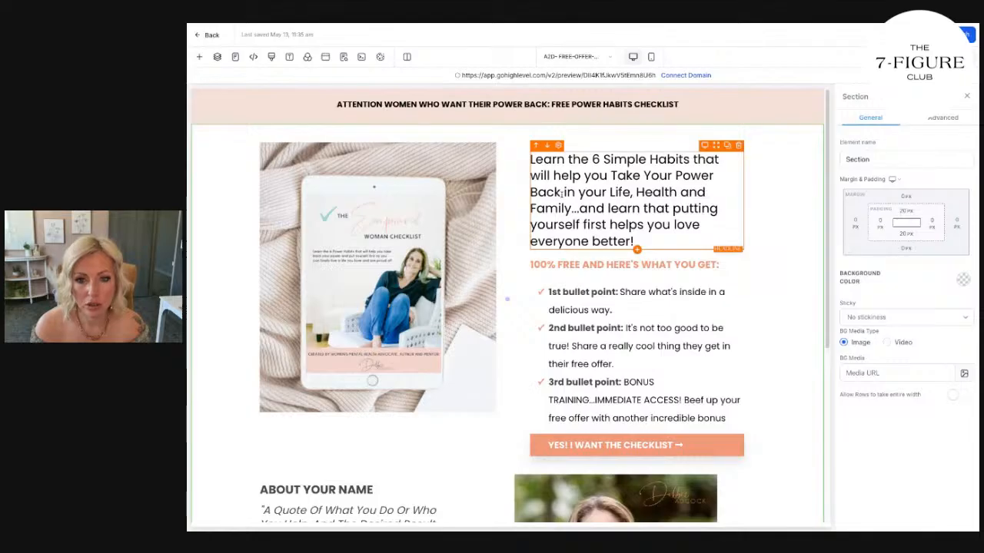
pyautogui.scroll(-1, 653, 215)
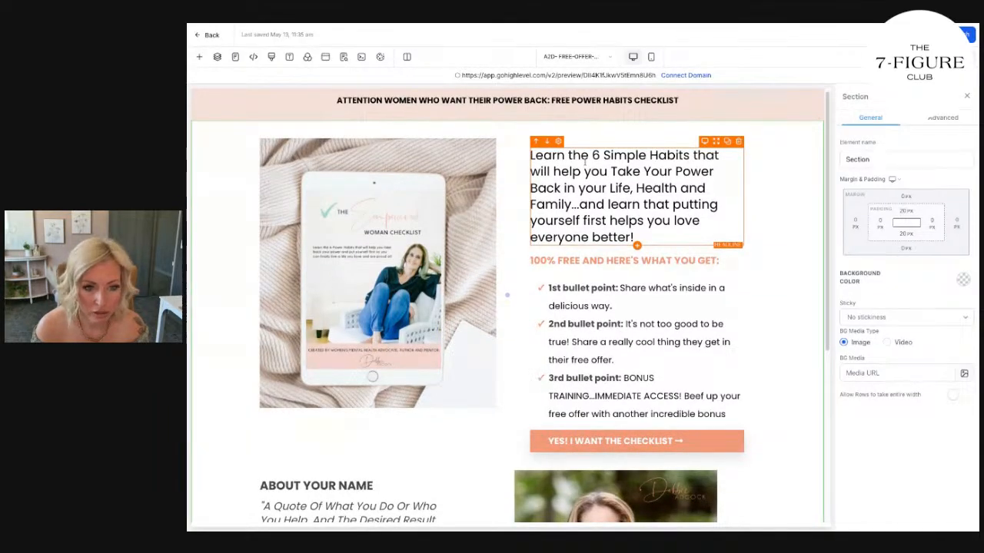
# Set the font size of the bullet list under "100% FREE AND HERE'S WHAT YOU GET:" to 18 px.
pyautogui.scroll(-1, 592, 177)
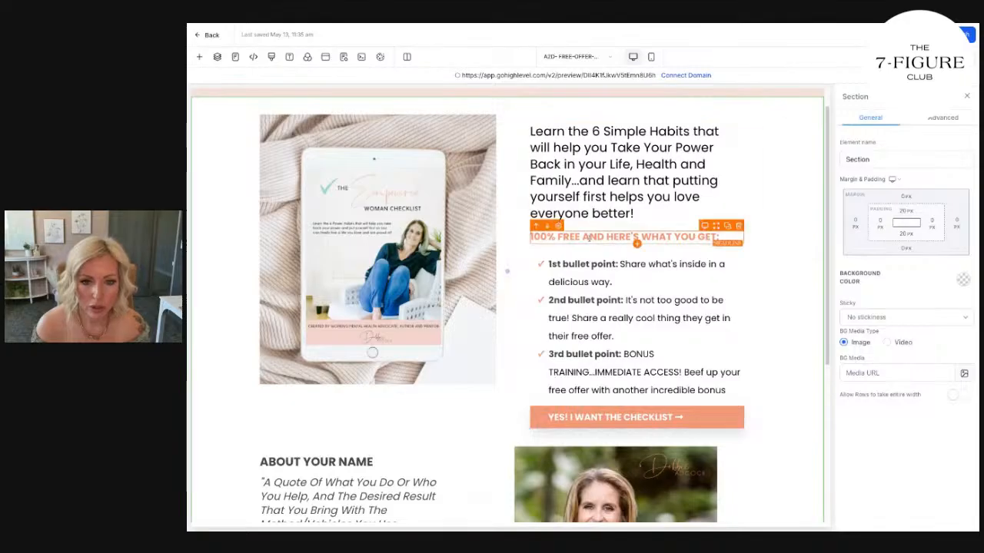
pyautogui.click(676, 269)
pyautogui.scroll(-3, 917, 392)
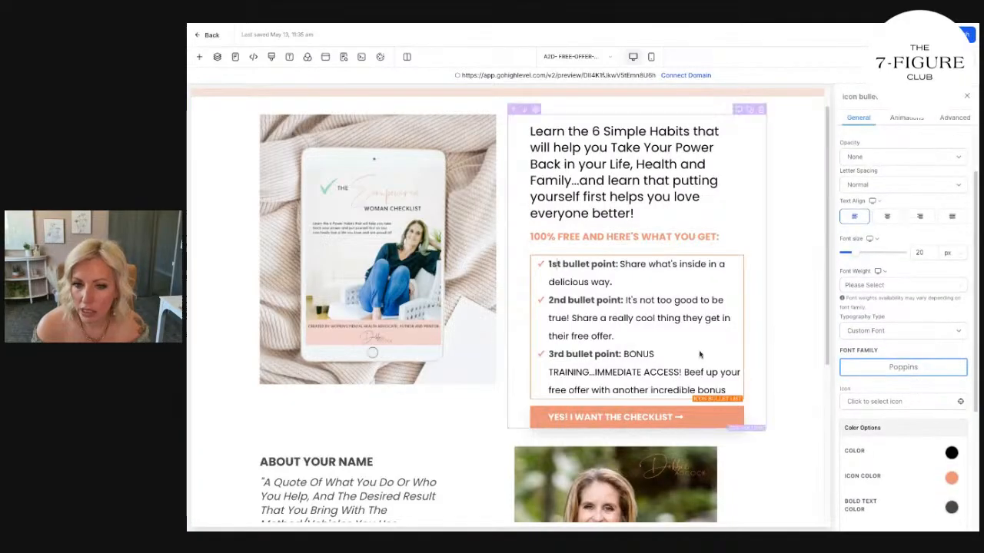
pyautogui.click(638, 237)
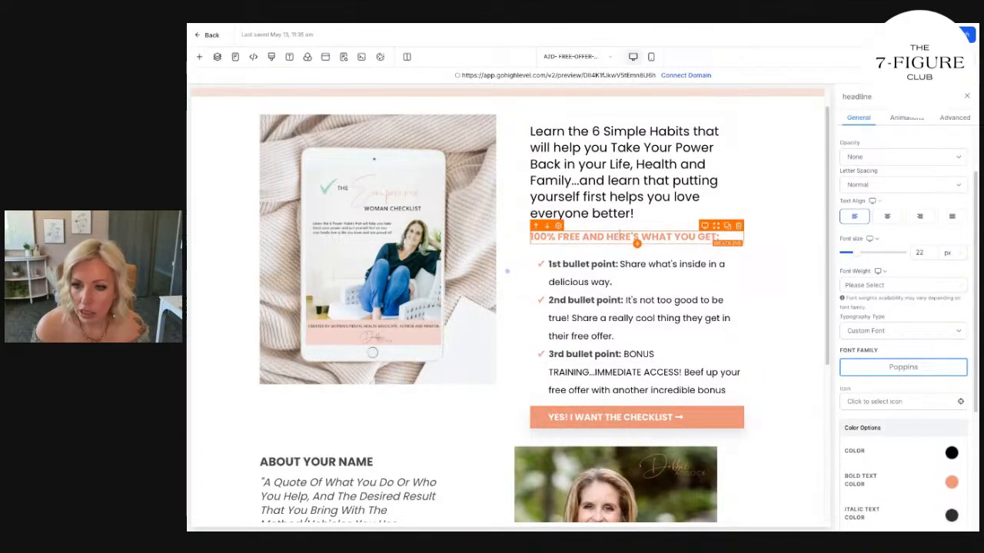
pyautogui.click(655, 183)
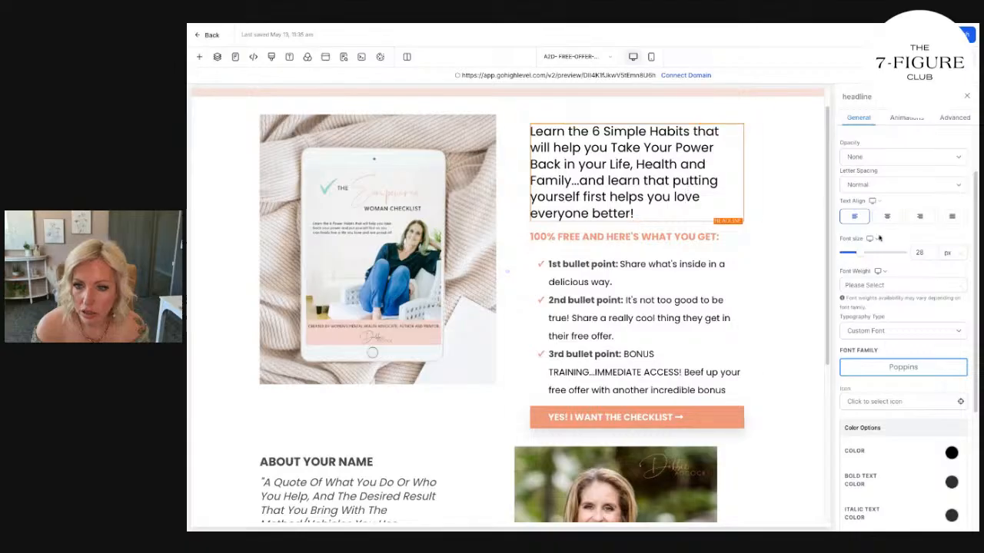
pyautogui.scroll(1, 656, 215)
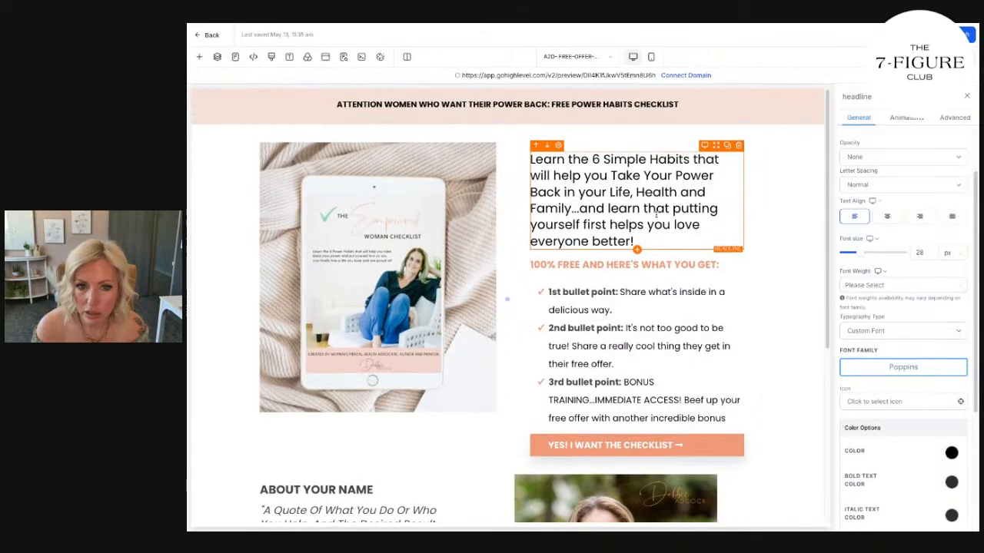
pyautogui.click(564, 106)
pyautogui.click(614, 310)
pyautogui.moveTo(927, 253); pyautogui.dragTo(882, 254)
pyautogui.write('1')
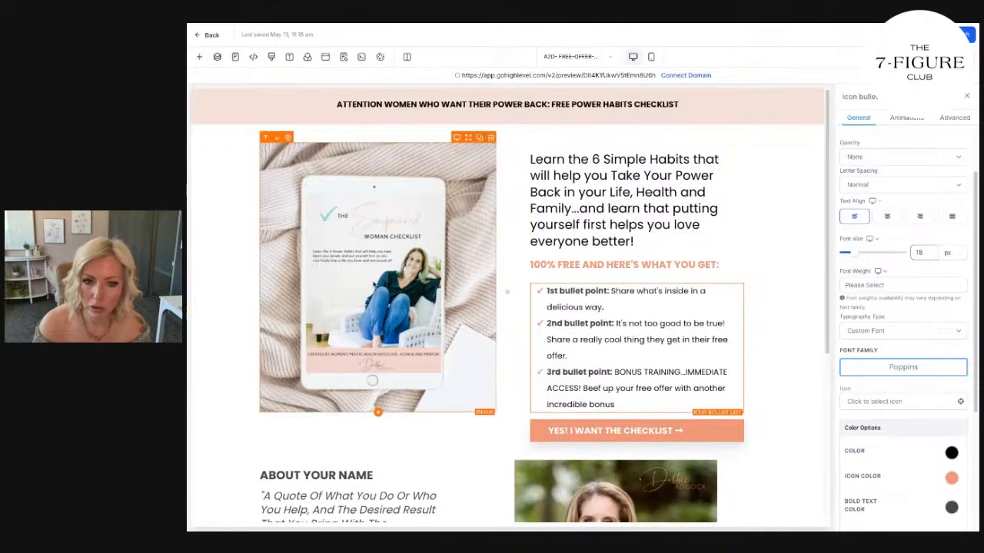
# Set the font size of the bio text beneath the quote to 18 px.
pyautogui.scroll(-3, 587, 436)
pyautogui.click(350, 380)
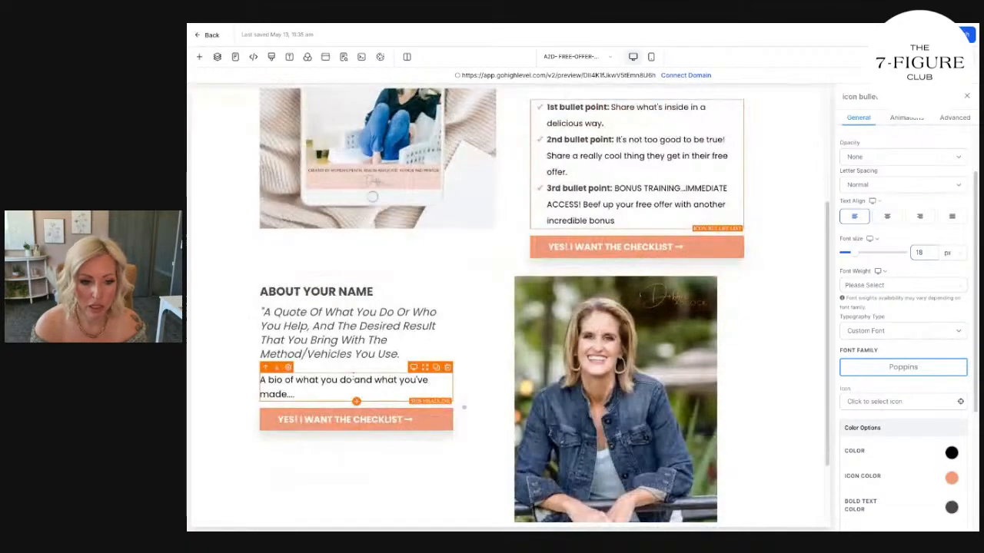
pyautogui.doubleClick(920, 253)
pyautogui.write('18')
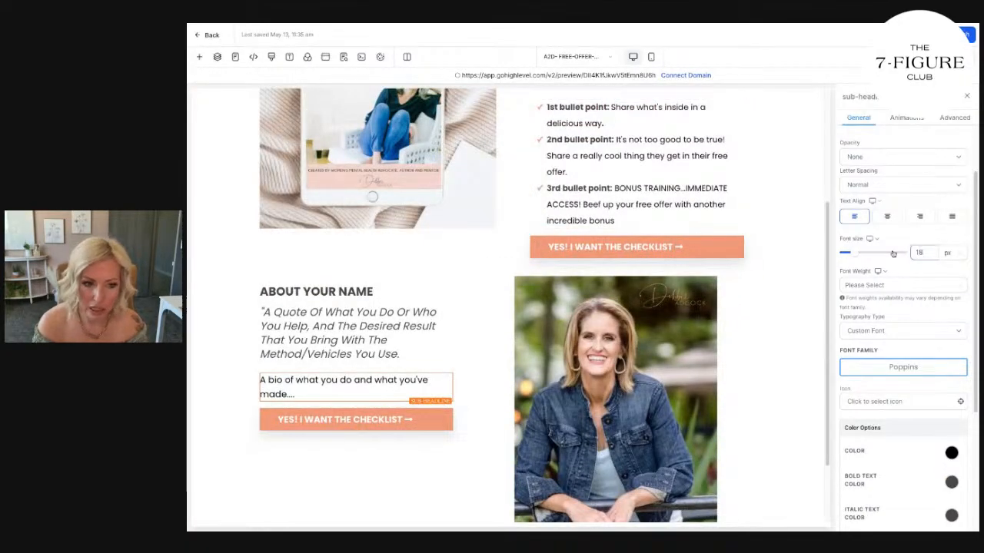
# Set the "ABOUT YOUR NAME" heading's font size to 28 px and remove its bold formatting.
pyautogui.click(366, 282)
pyautogui.click(364, 291)
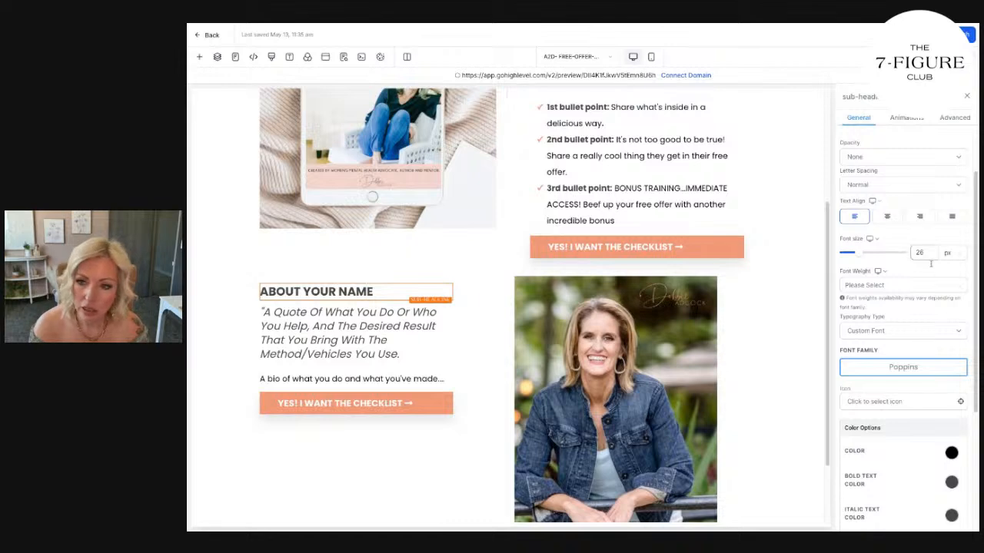
pyautogui.scroll(2, 628, 178)
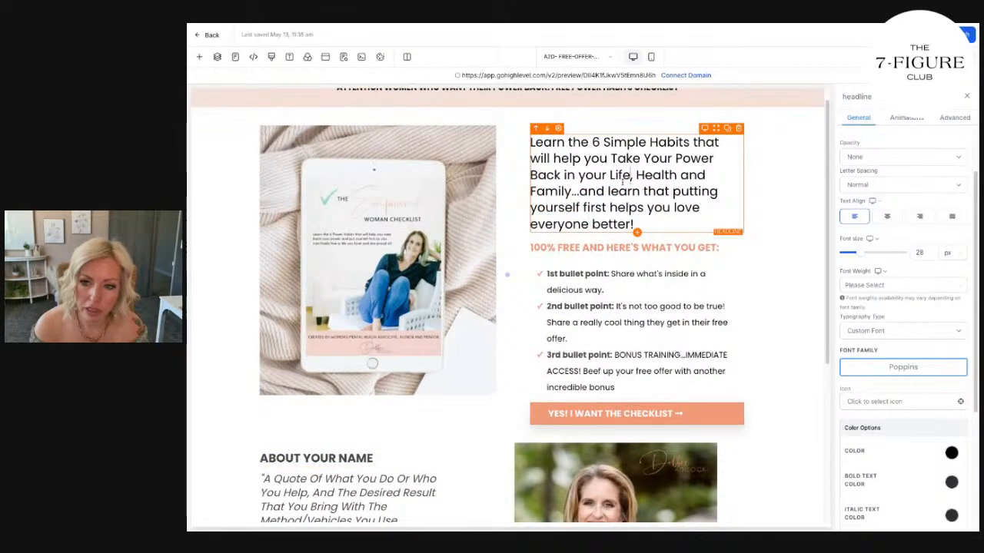
pyautogui.doubleClick(920, 253)
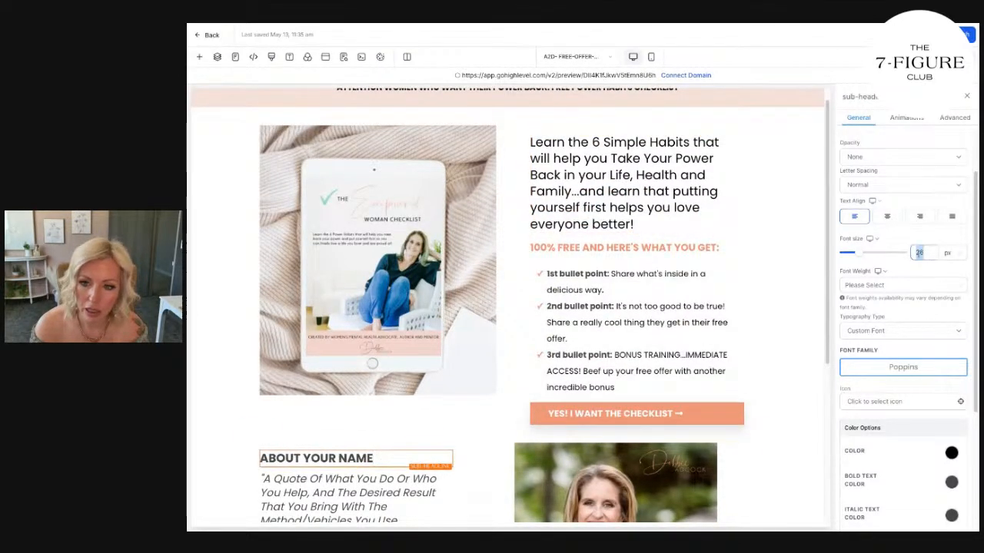
pyautogui.write('28')
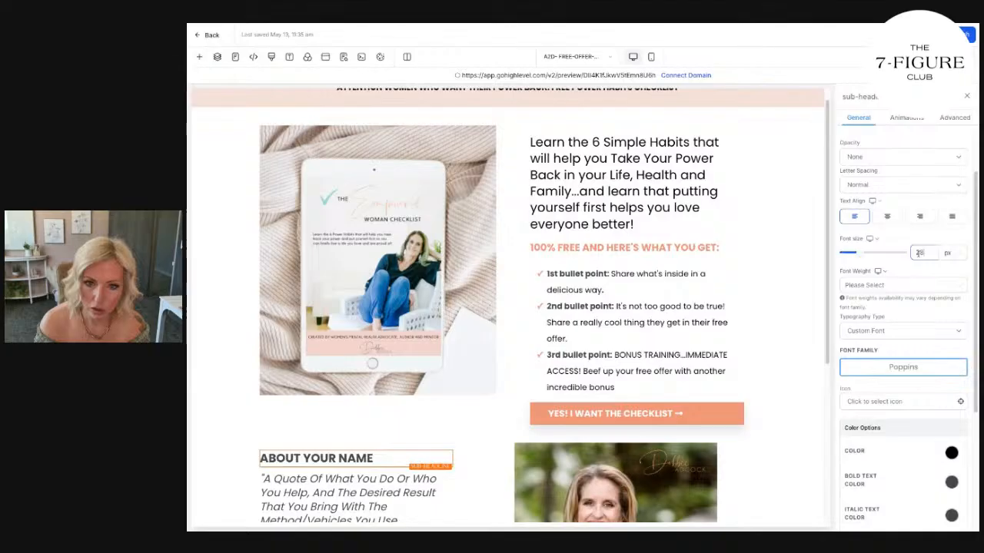
pyautogui.moveTo(402, 460); pyautogui.dragTo(259, 459)
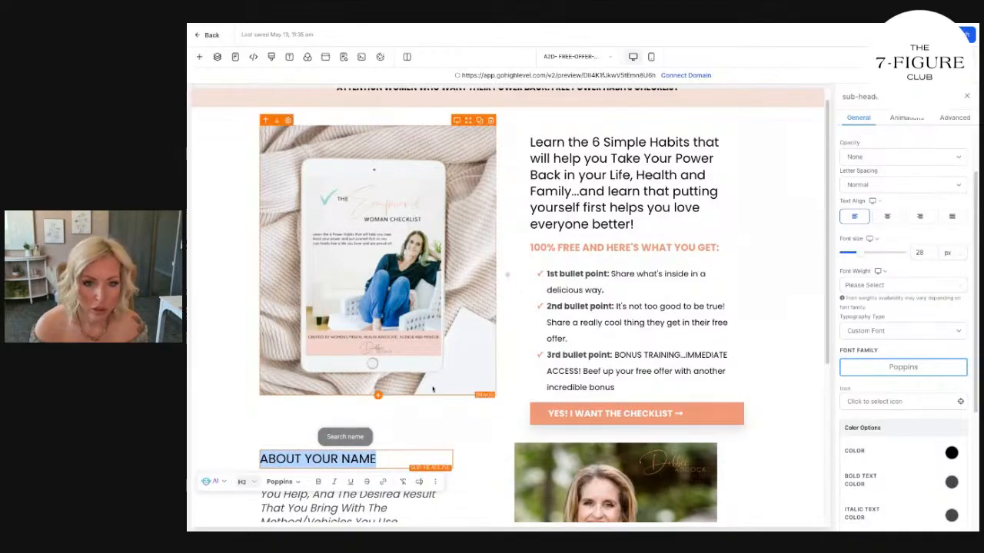
# Set the font size of the italic quote under "ABOUT YOUR NAME" to 21 px.
pyautogui.scroll(-5, 376, 261)
pyautogui.click(376, 264)
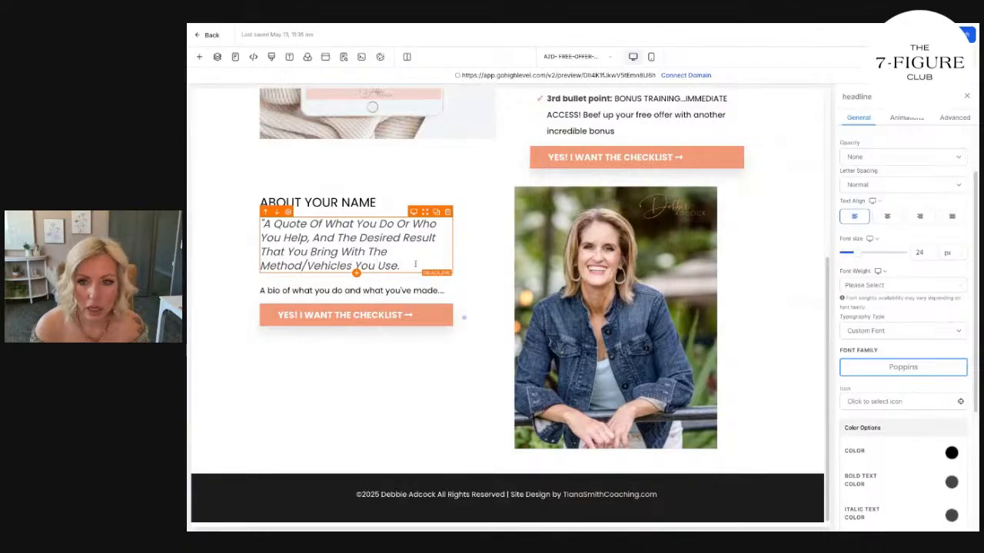
pyautogui.click(922, 253)
pyautogui.write('1')
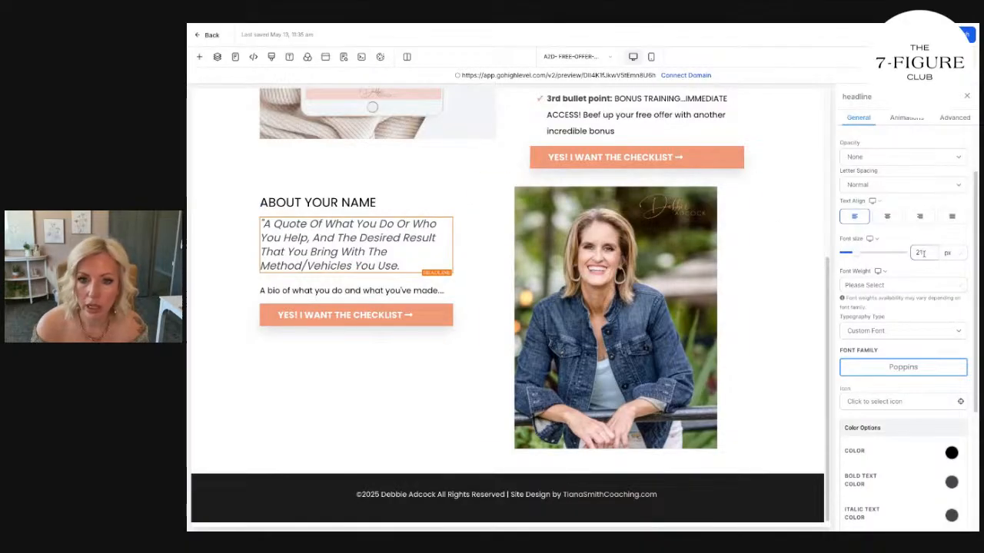
pyautogui.click(792, 310)
pyautogui.click(402, 304)
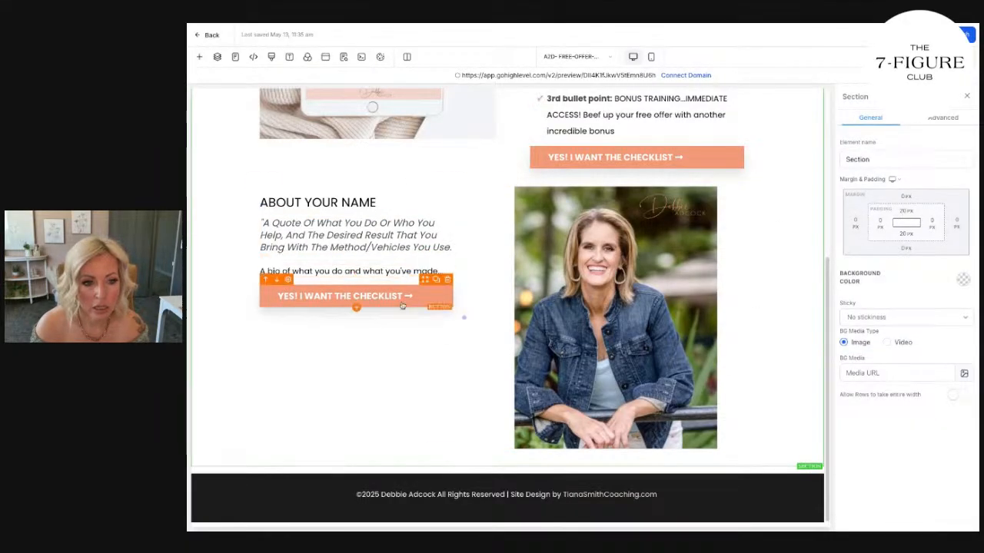
# Set the font size of the "ATTENTION WOMEN" banner headline to 21 px.
pyautogui.scroll(5, 402, 306)
pyautogui.click(504, 104)
pyautogui.doubleClick(920, 322)
pyautogui.write('21')
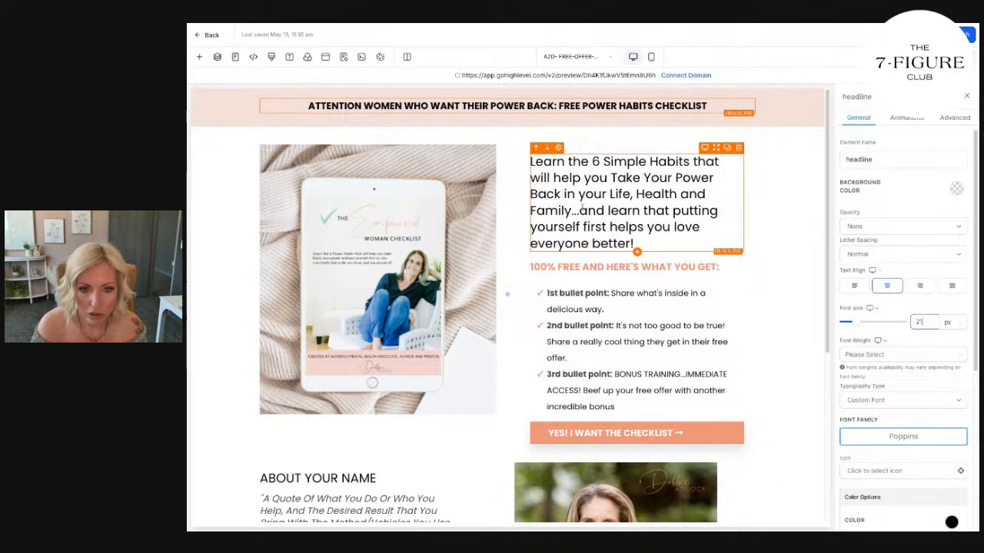
# End the main headline after "better" with "(Hint: It's easier than you think!)." and italicize the hint.
pyautogui.click(632, 244)
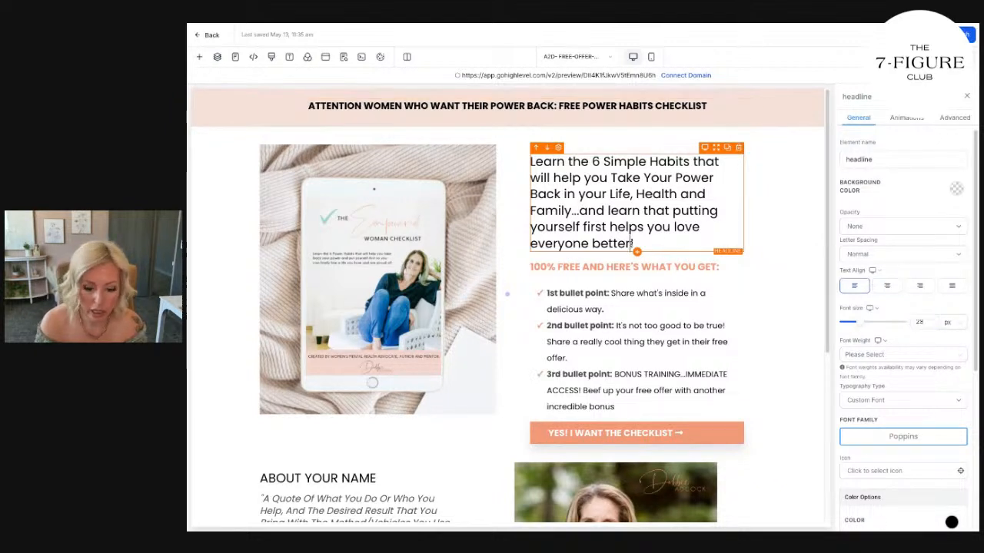
pyautogui.write("(Hint: It's e")
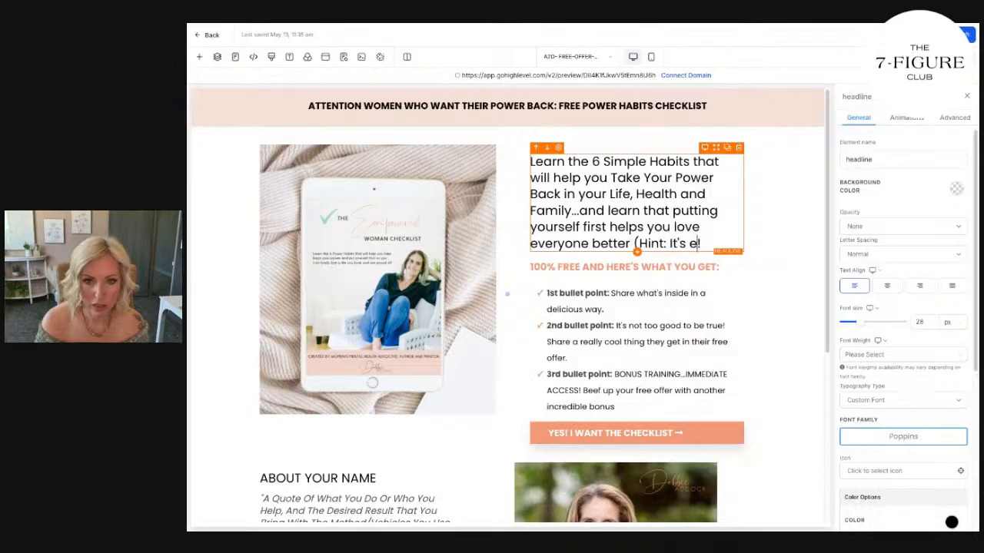
pyautogui.write('asier than you think!')
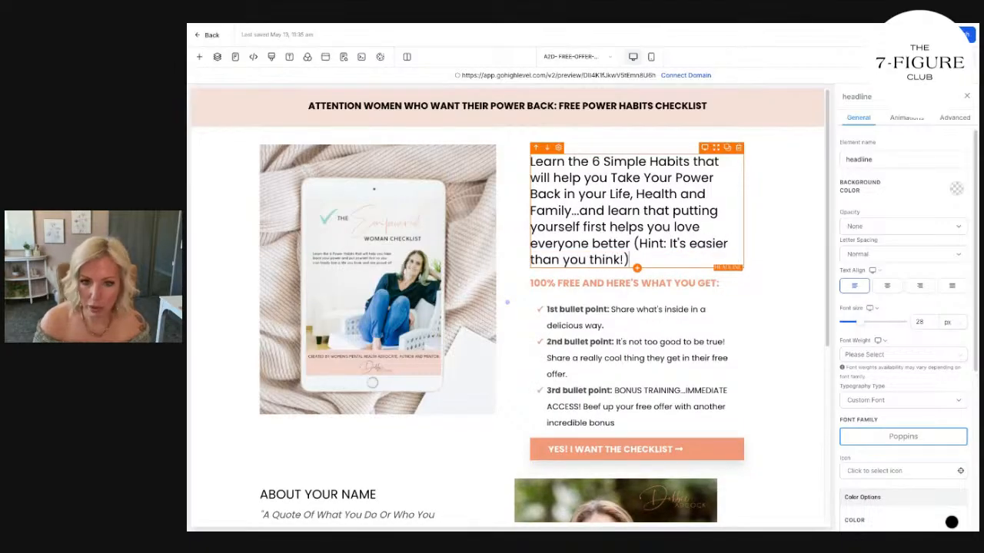
pyautogui.moveTo(635, 243); pyautogui.dragTo(638, 259)
pyautogui.hotkey('ctrl', 'i')
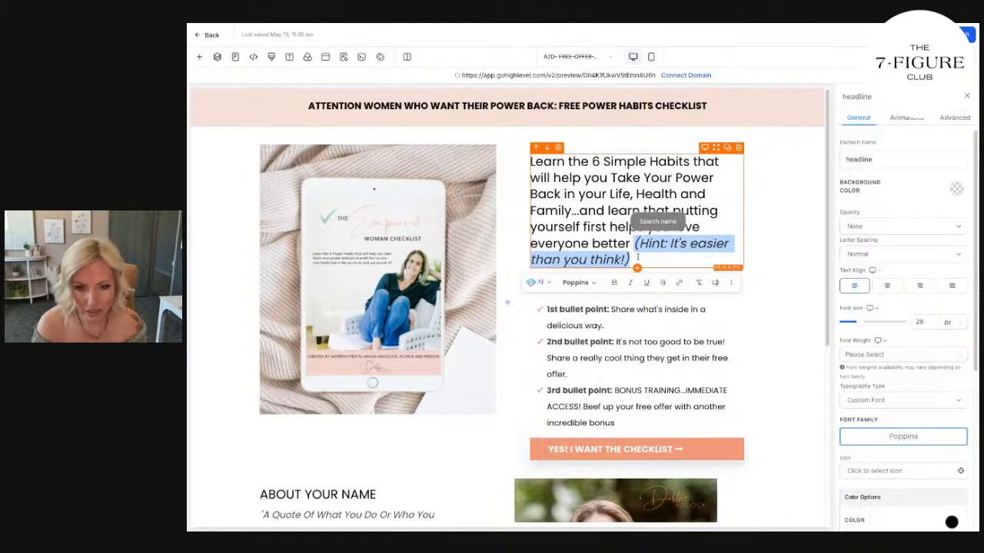
pyautogui.click(630, 244)
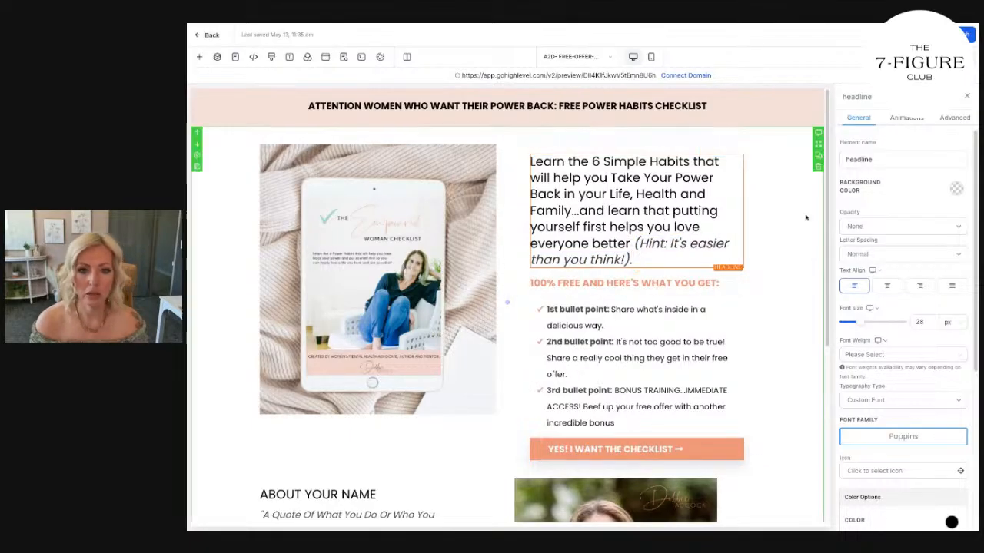
# Make "6 Simple Habits" and "Take Your Power Back" bold in the main headline.
pyautogui.click(617, 133)
pyautogui.moveTo(592, 163); pyautogui.dragTo(693, 162)
pyautogui.hotkey('ctrl', 'b')
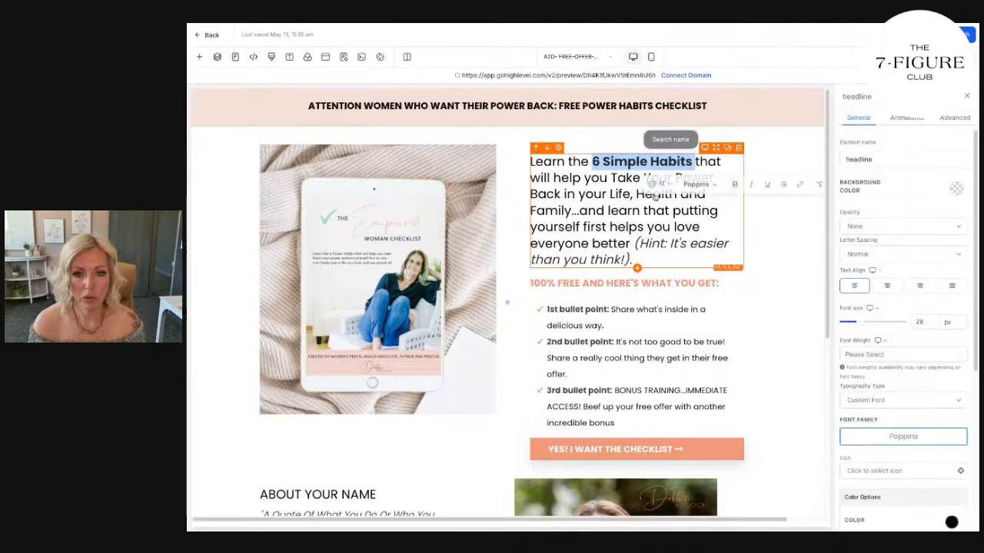
pyautogui.click(669, 177)
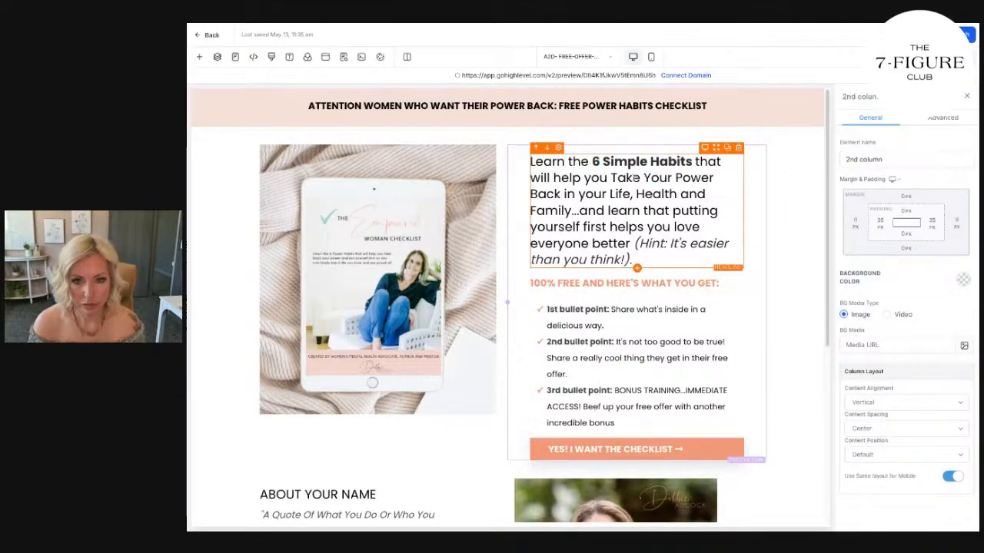
pyautogui.moveTo(610, 178); pyautogui.dragTo(562, 194)
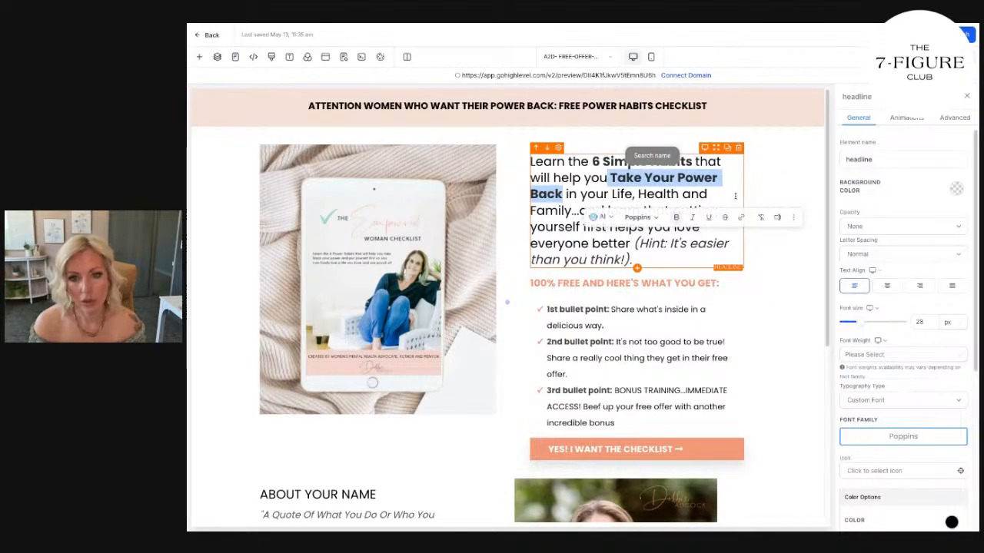
pyautogui.click(784, 197)
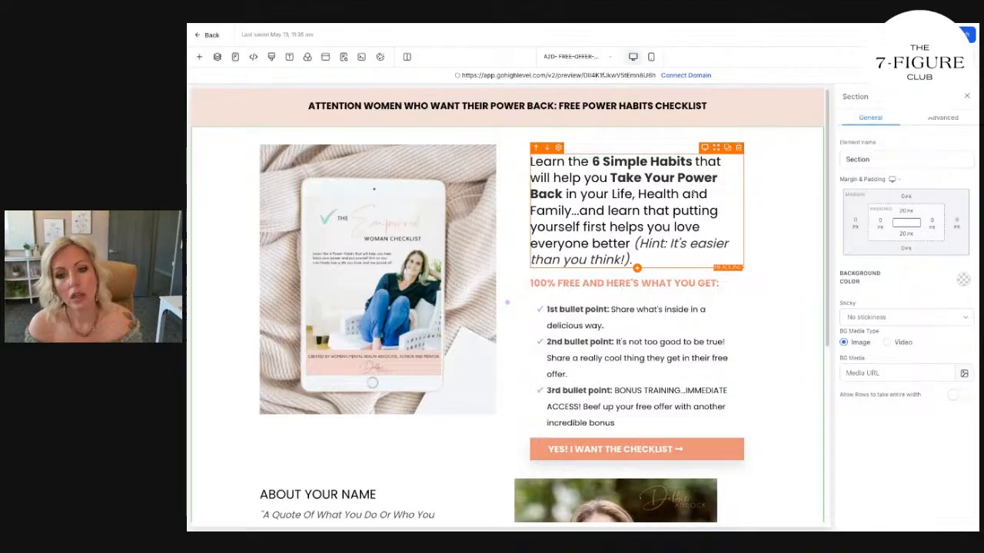
# In the main headline, replace "Health and Family" with "Relationships and Career" and insert "finally" before "learn that".
pyautogui.doubleClick(552, 210)
pyautogui.write('Career')
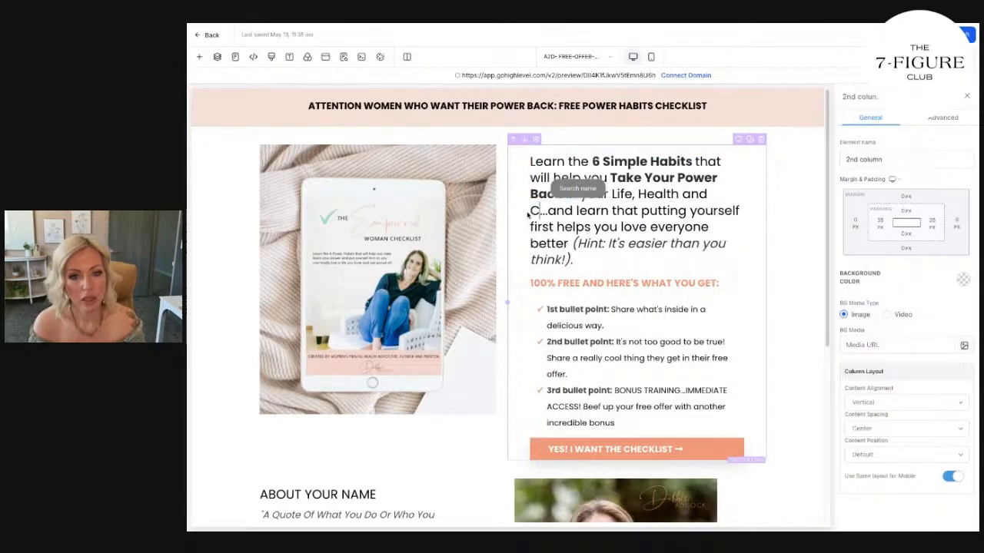
pyautogui.click(738, 208)
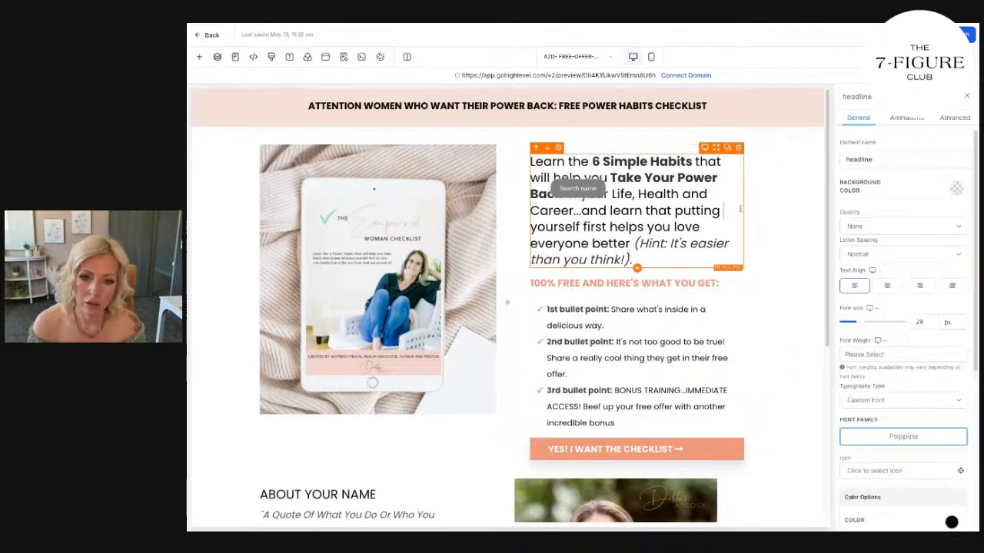
pyautogui.doubleClick(658, 194)
pyautogui.write('Relationships and Career...and ')
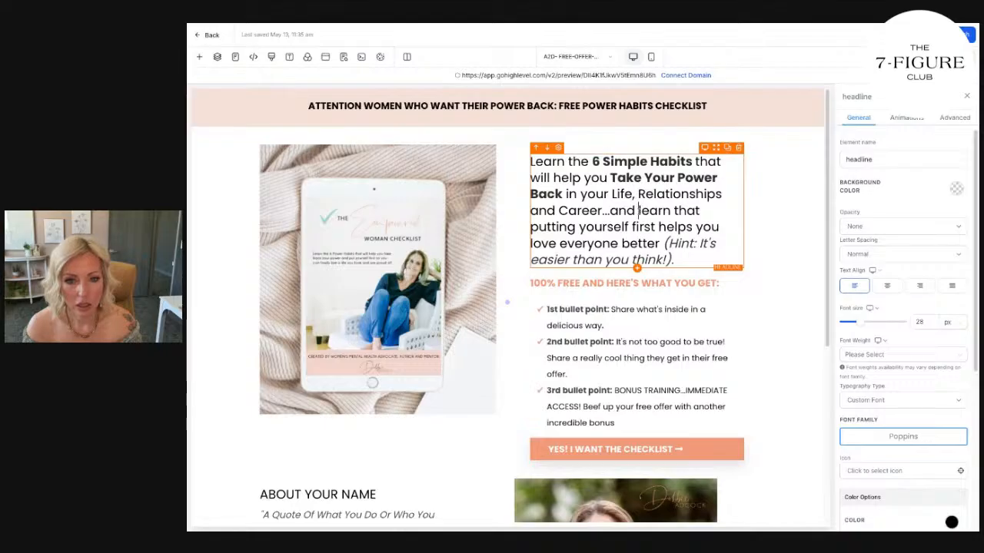
pyautogui.write('finally')
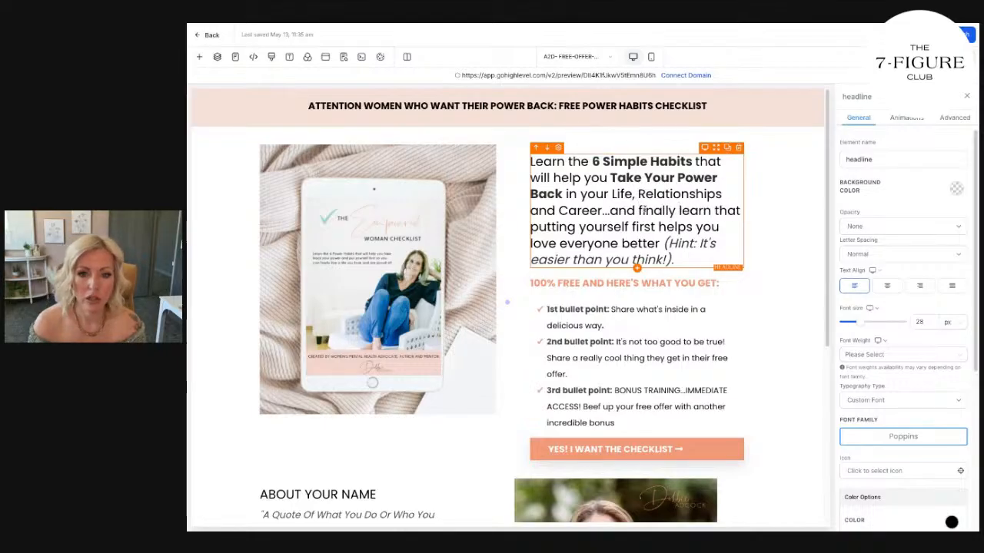
pyautogui.click(764, 216)
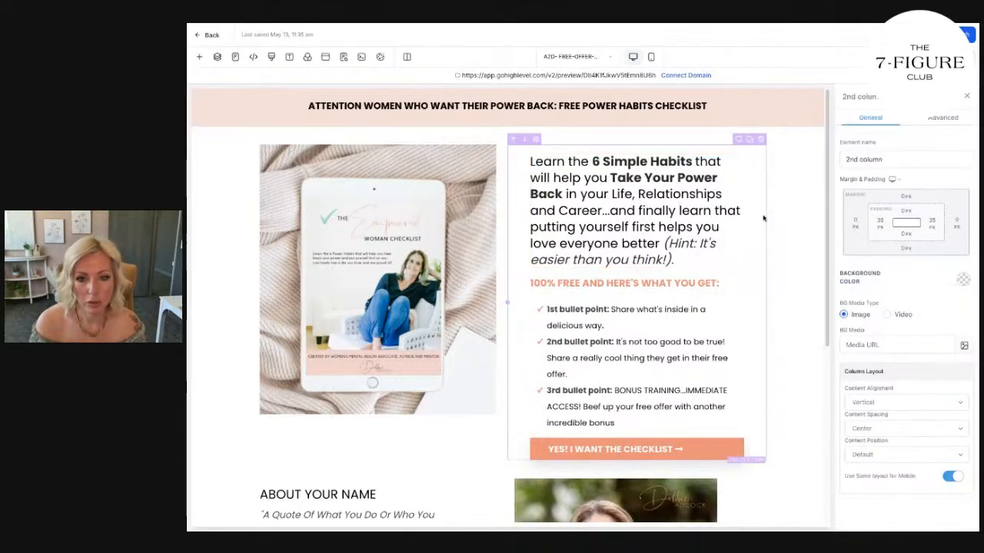
# Add "...and have a happier life!" after "better" in the main headline, with "have a happier life!" in bold.
pyautogui.click(660, 243)
pyautogui.write('...and have a')
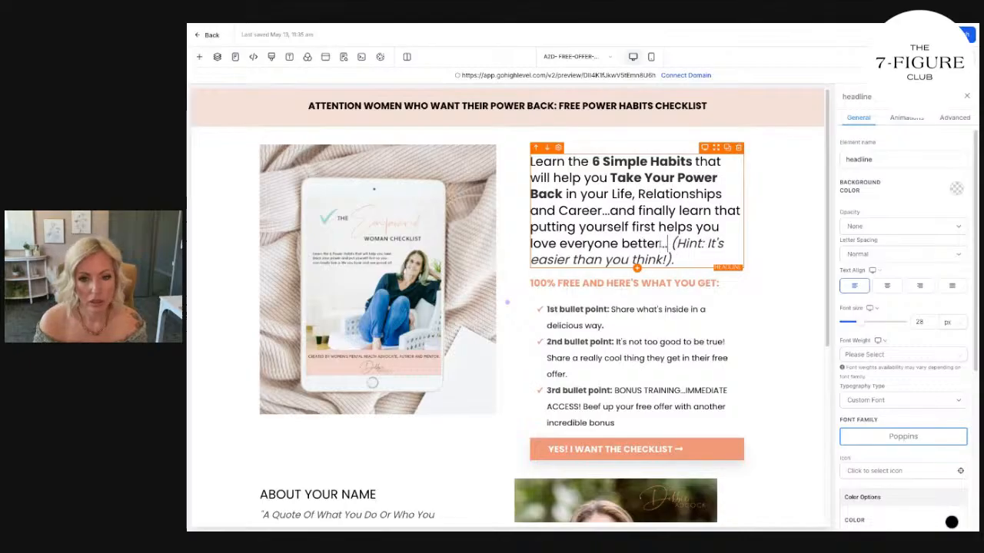
pyautogui.write(' happier life!')
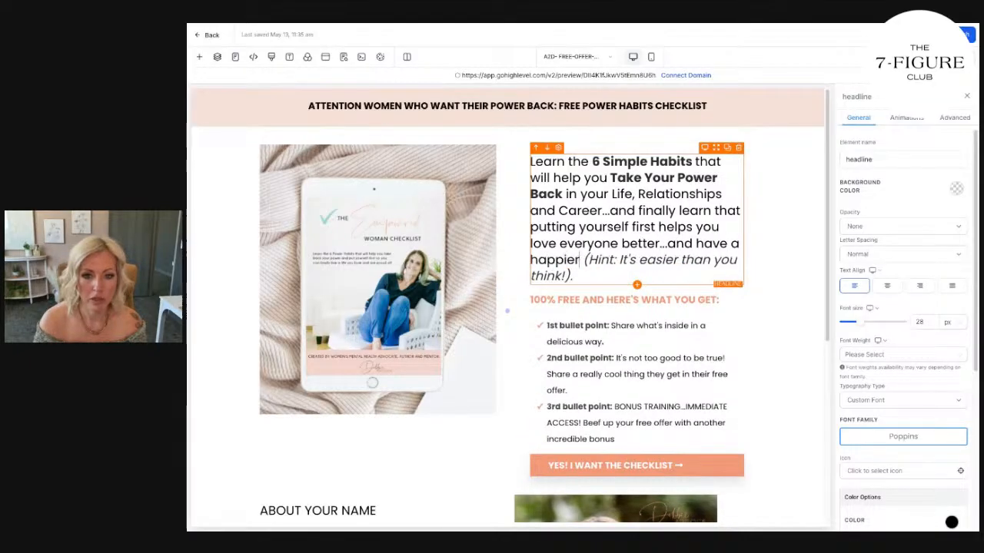
pyautogui.click(816, 253)
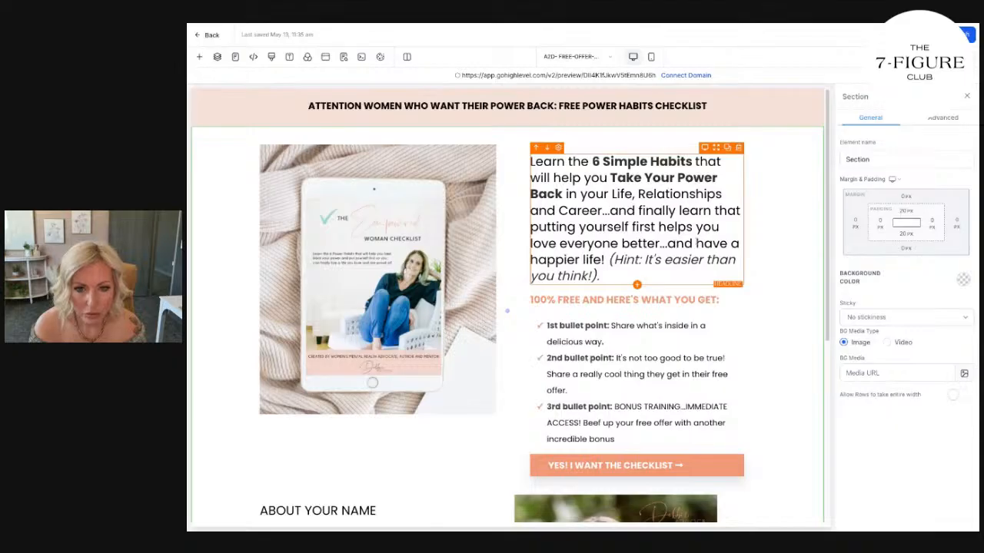
pyautogui.moveTo(696, 243); pyautogui.dragTo(608, 261)
pyautogui.click(755, 235)
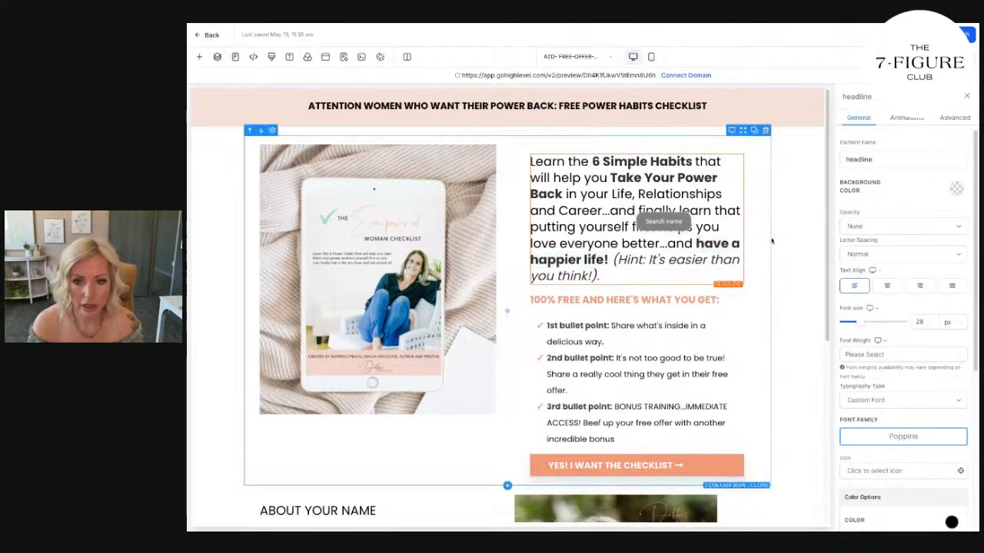
# Remove "love everyone better...and" from the main headline so "helps you" leads straight into "have a happier life!".
pyautogui.scroll(-1, 624, 175)
pyautogui.scroll(-3, 623, 176)
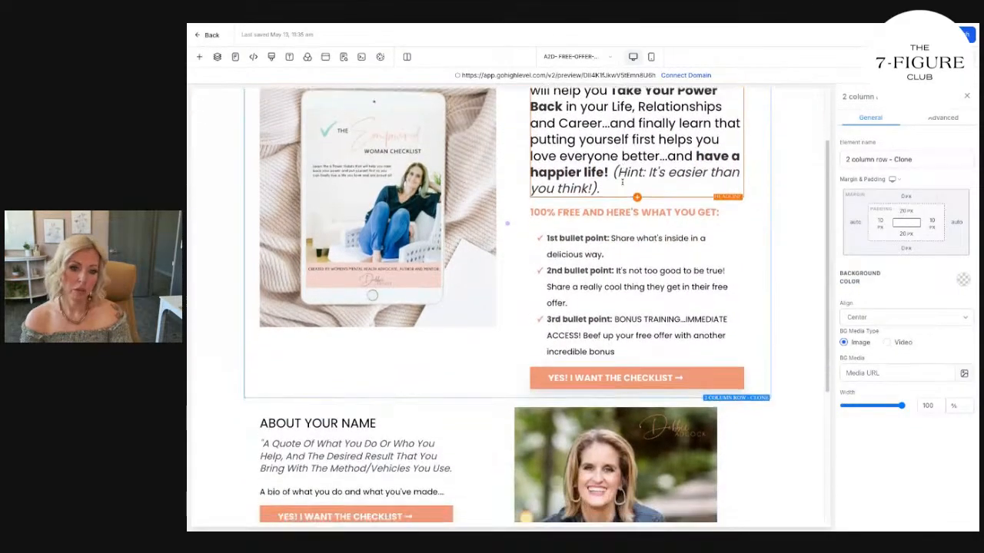
pyautogui.scroll(4, 623, 176)
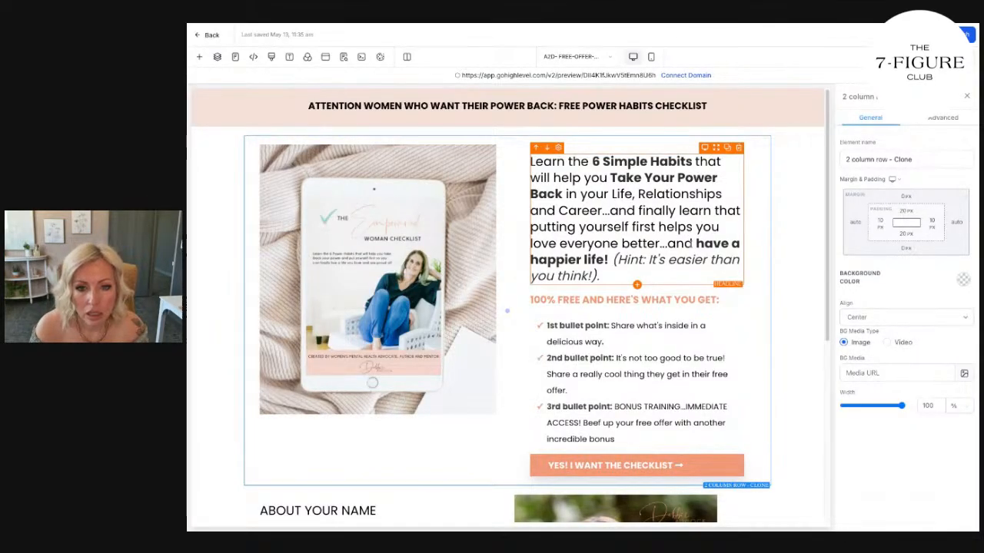
pyautogui.moveTo(694, 243); pyautogui.dragTo(530, 243)
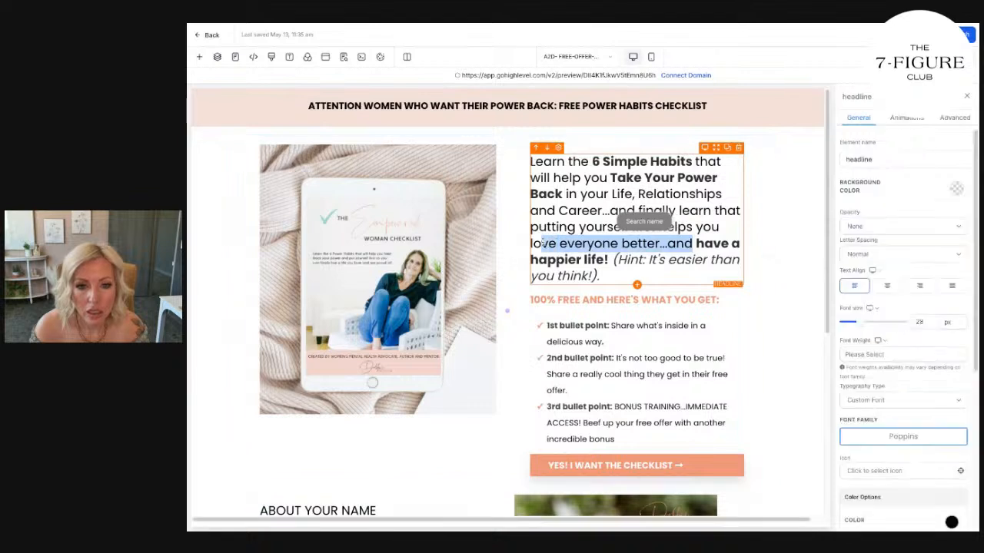
pyautogui.press('BackSpace')
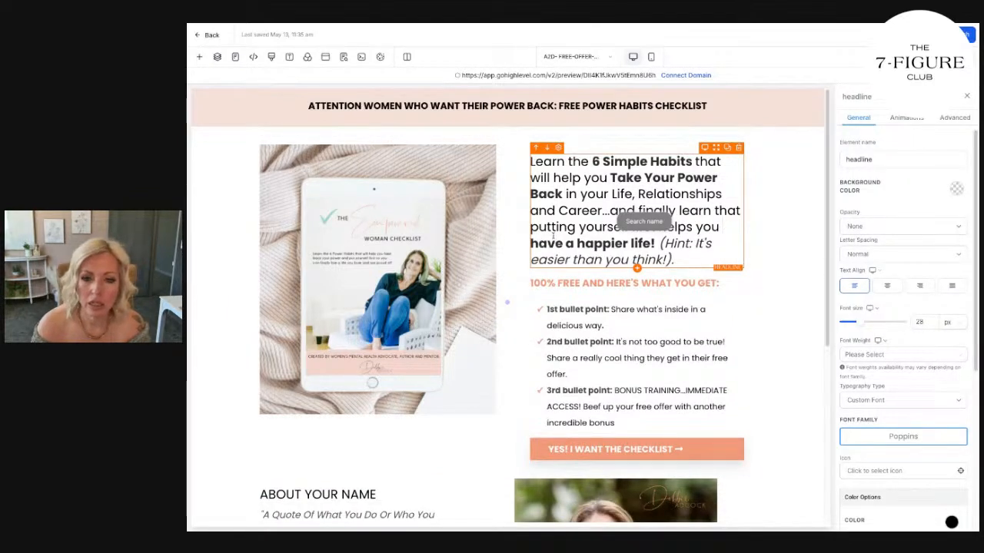
pyautogui.click(760, 230)
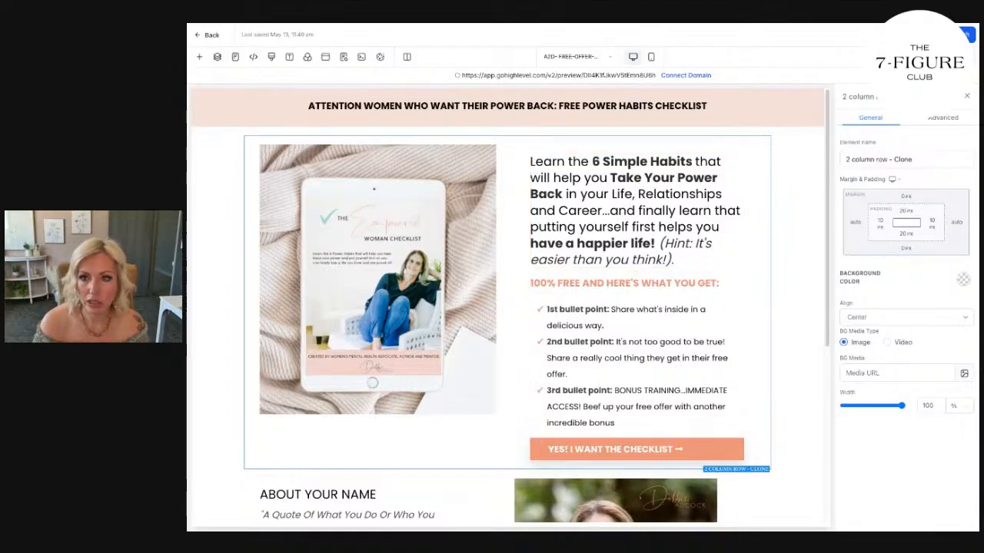
# Switch to the mobile layout and delete the media logo strip between the checklist button and the portrait photo.
pyautogui.click(650, 56)
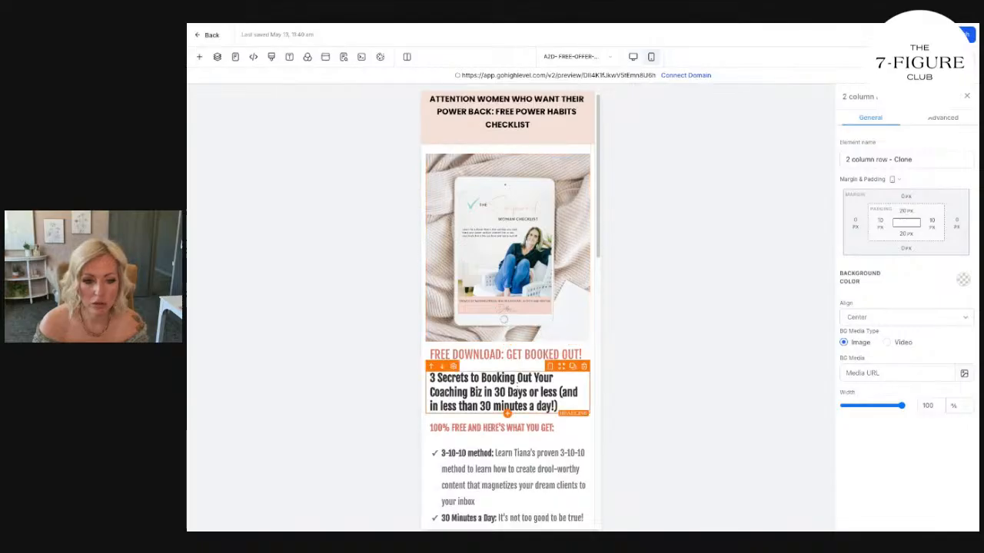
pyautogui.scroll(-3, 475, 259)
pyautogui.scroll(-3, 475, 260)
pyautogui.scroll(6, 500, 292)
pyautogui.scroll(-3, 514, 317)
pyautogui.scroll(-3, 514, 317)
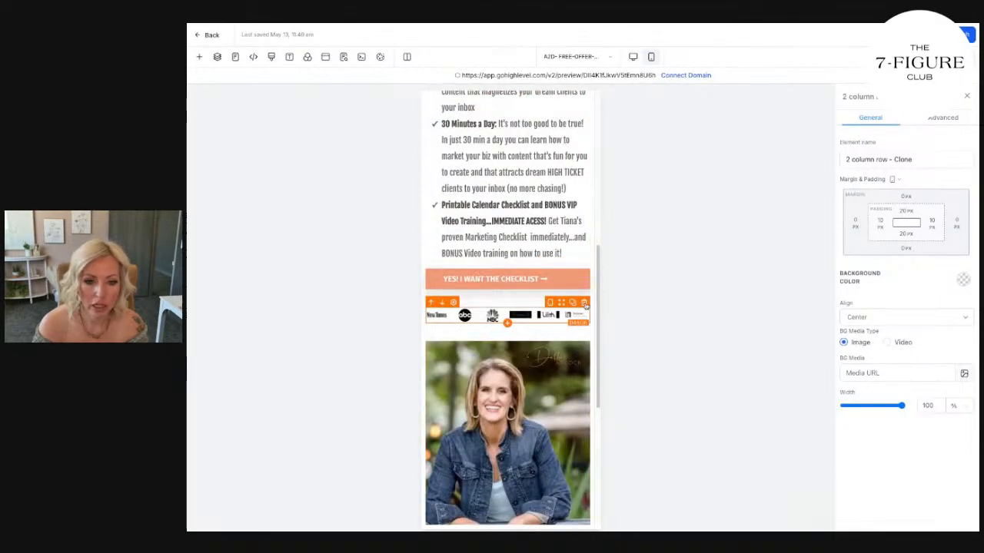
pyautogui.click(584, 304)
pyautogui.click(588, 293)
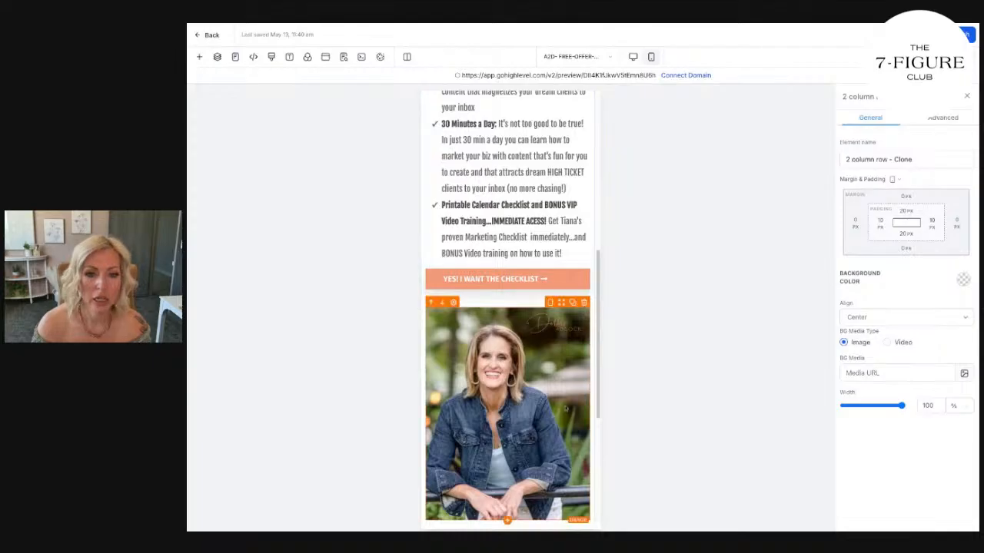
# Compare the mobile and desktop layouts and check the device visibility settings of the headlines and the bullet list.
pyautogui.scroll(5, 566, 400)
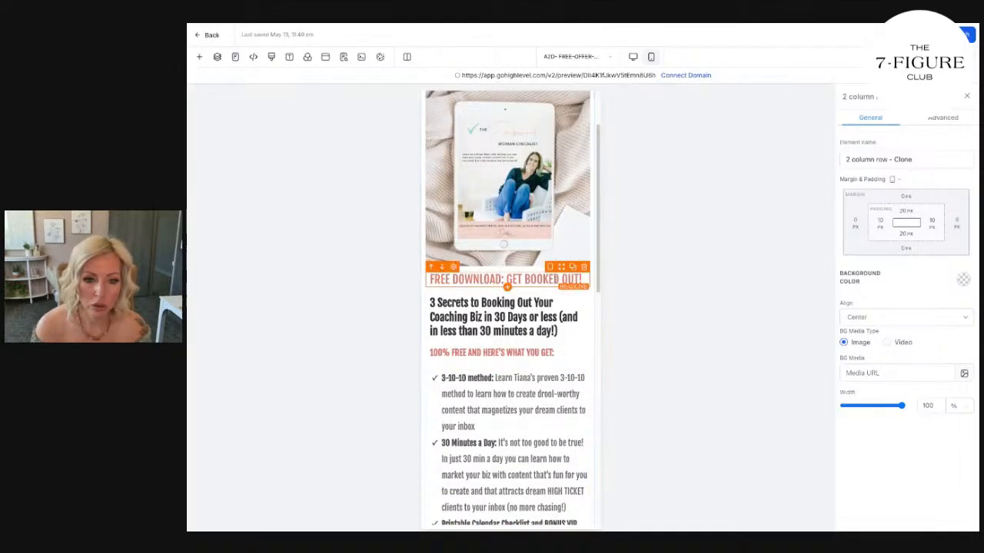
pyautogui.scroll(2, 606, 193)
pyautogui.click(556, 105)
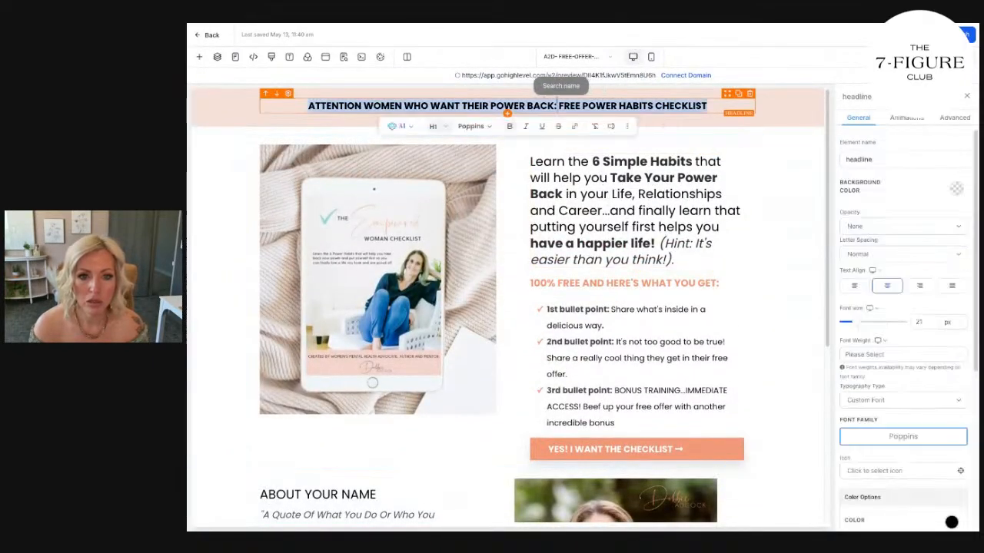
pyautogui.click(651, 56)
pyautogui.scroll(-1, 488, 238)
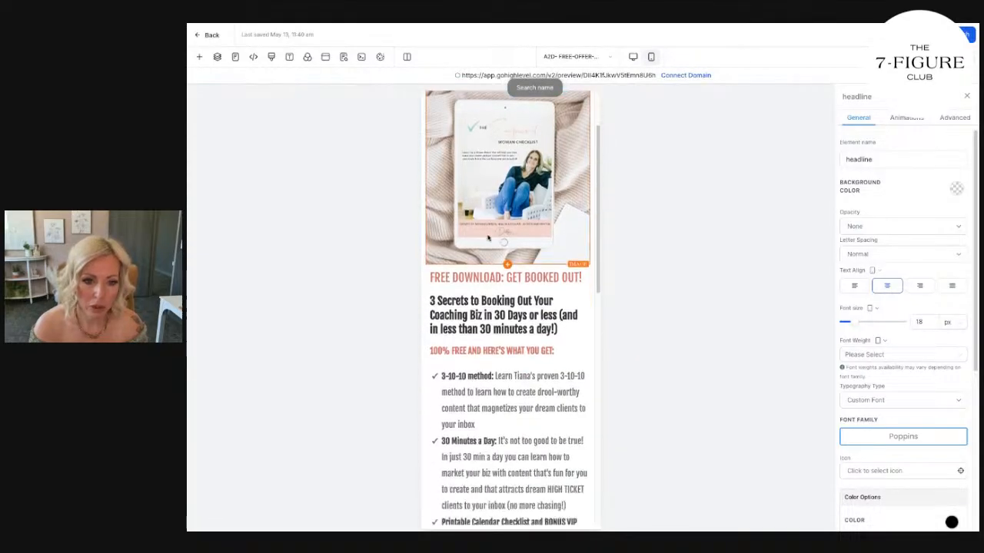
pyautogui.click(633, 56)
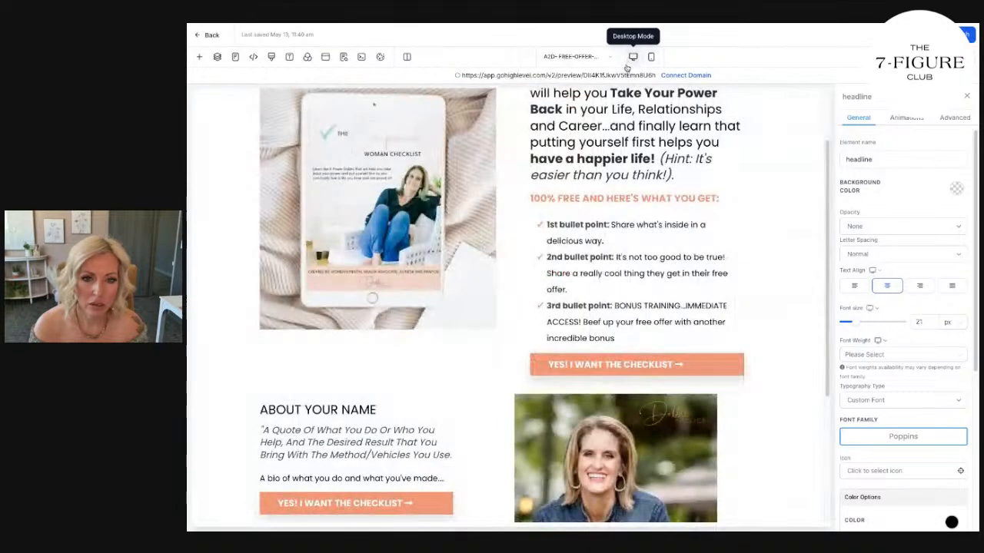
pyautogui.click(950, 118)
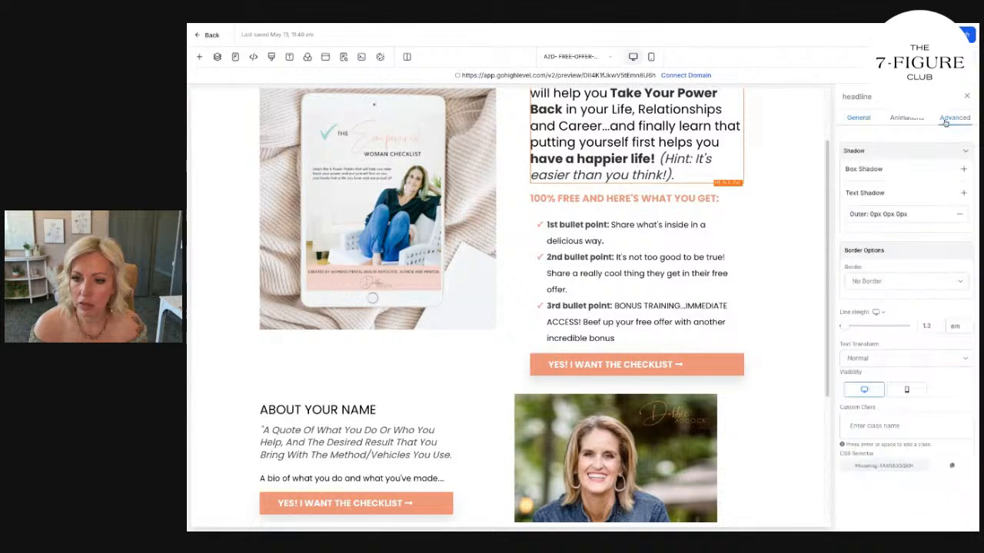
pyautogui.click(600, 198)
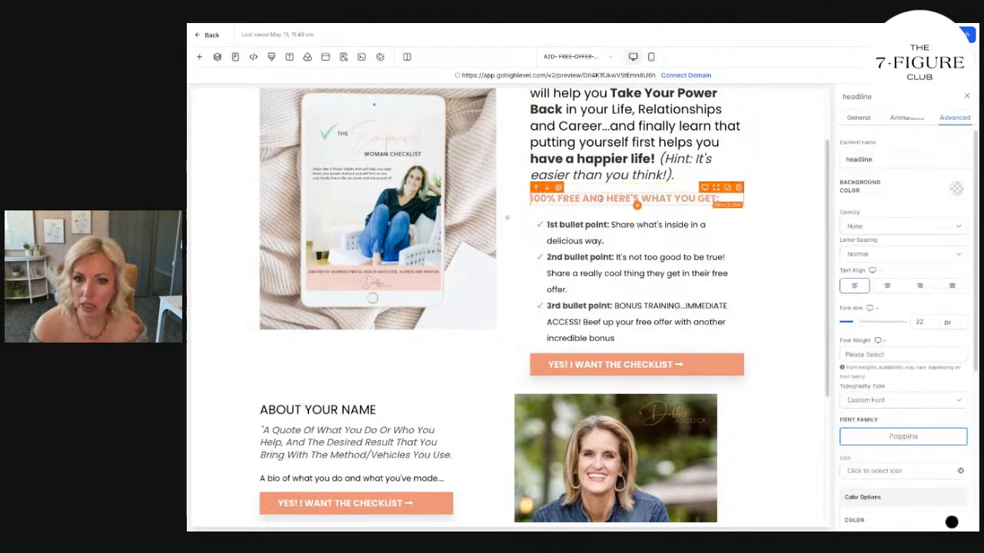
pyautogui.click(953, 119)
pyautogui.click(896, 369)
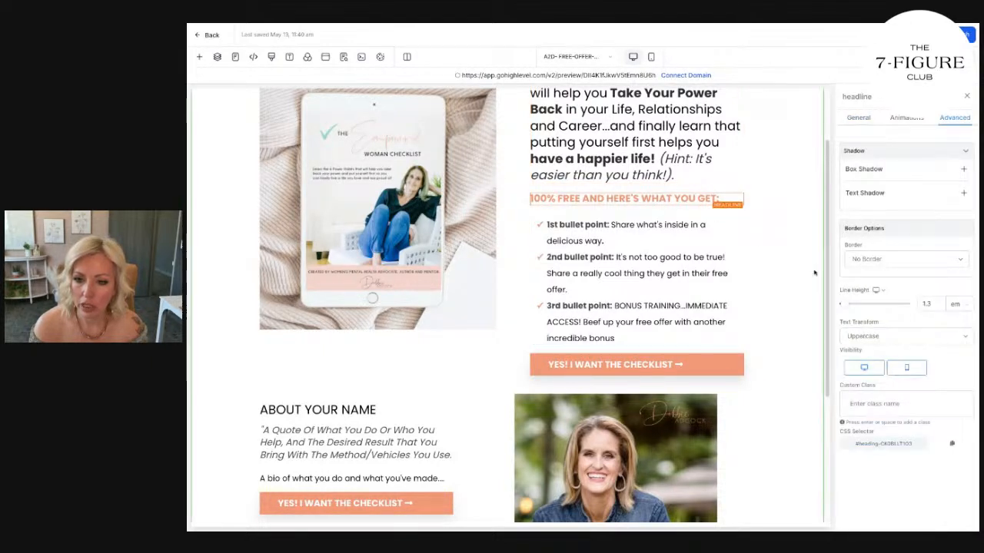
pyautogui.click(679, 324)
pyautogui.click(953, 118)
pyautogui.click(907, 390)
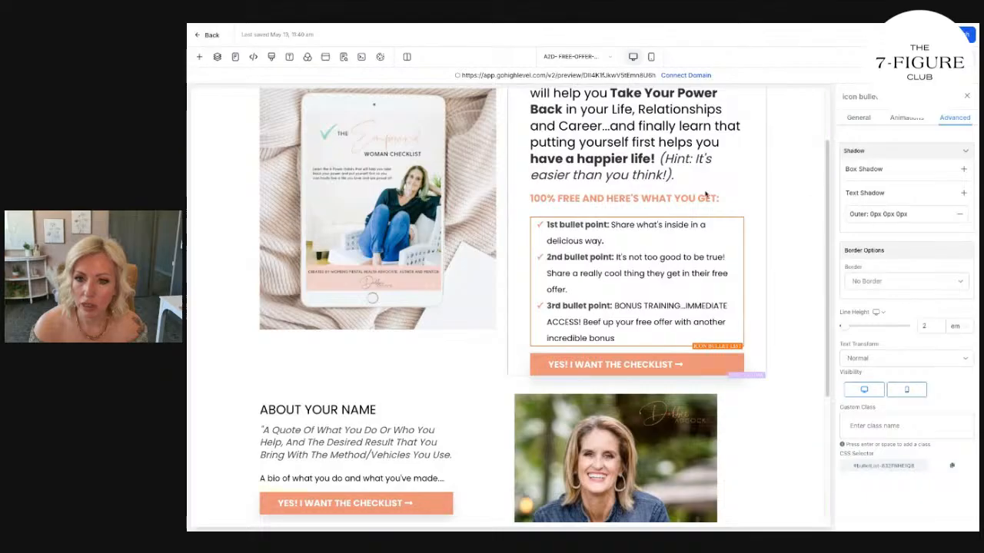
pyautogui.click(651, 57)
pyautogui.scroll(-10, 559, 256)
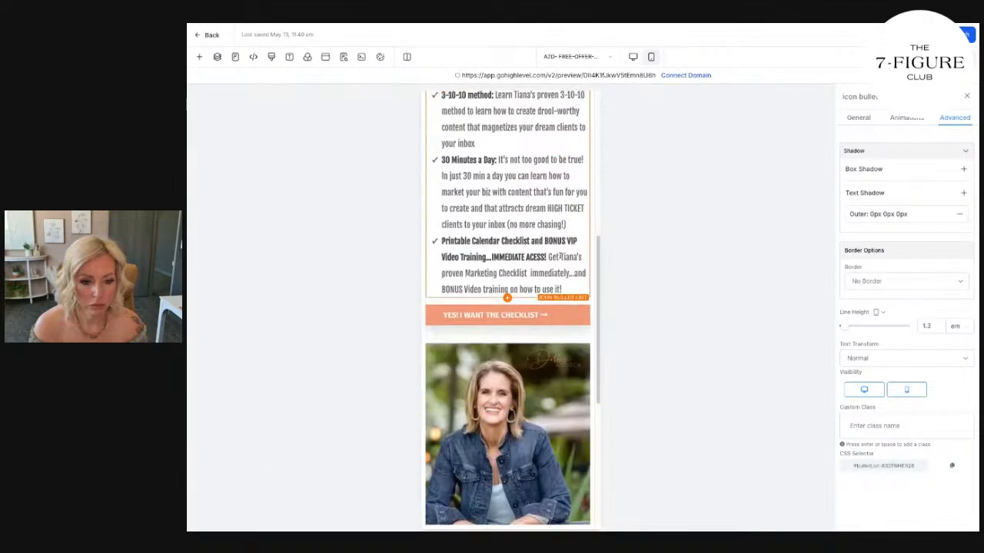
pyautogui.scroll(15, 560, 256)
# Replace the mobile main headline with the desktop "6 Simple Habits" copy, removing stray line breaks and adding a space before "6".
pyautogui.click(631, 57)
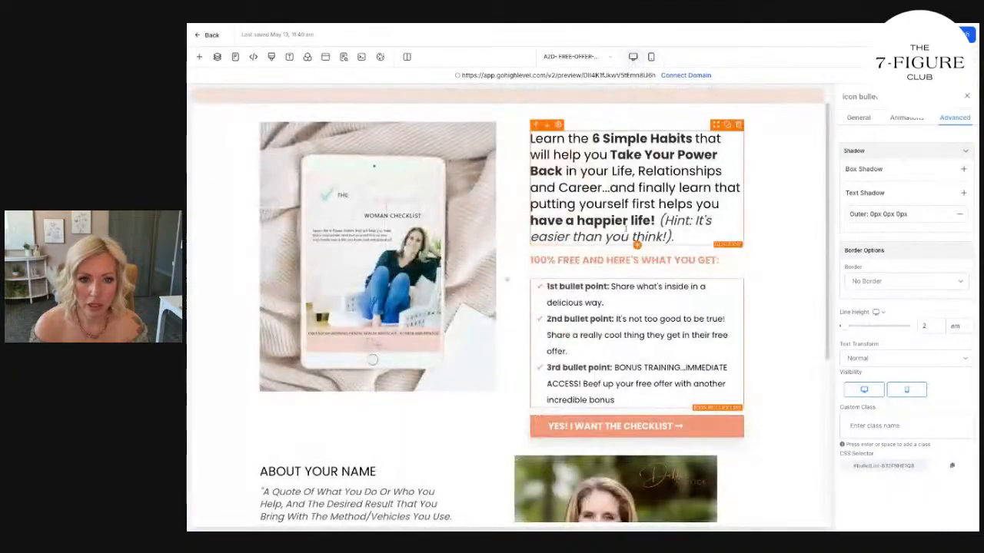
pyautogui.click(651, 57)
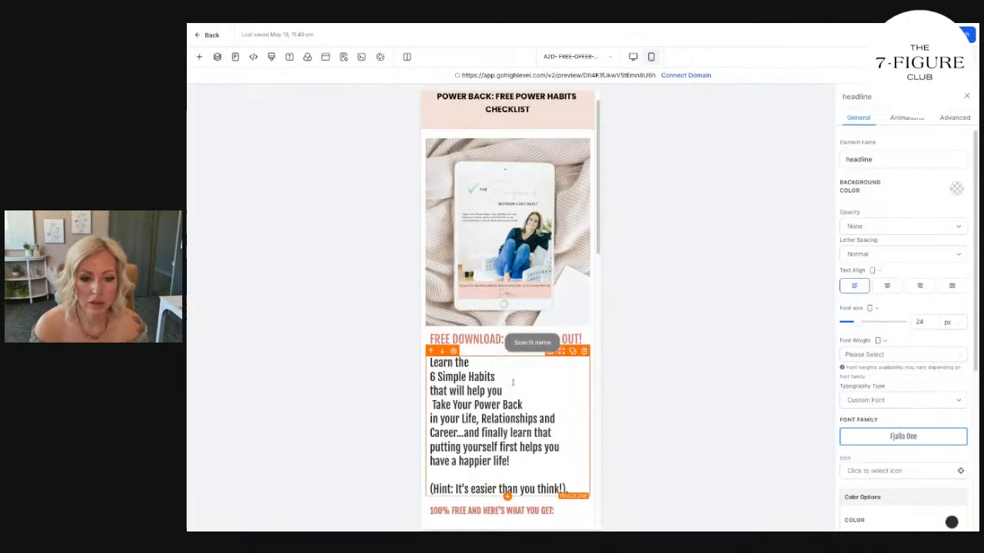
pyautogui.press('BackSpace')
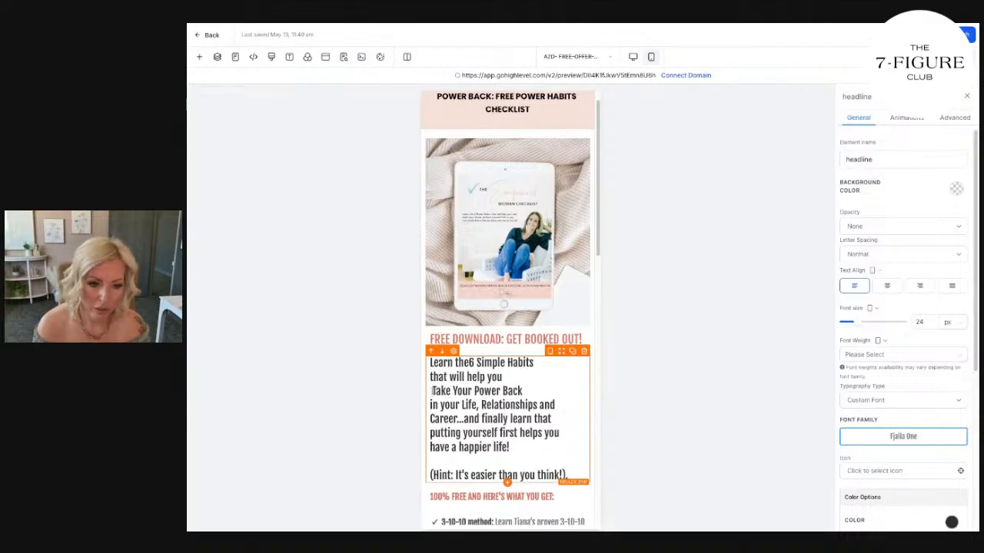
pyautogui.press('BackSpace')
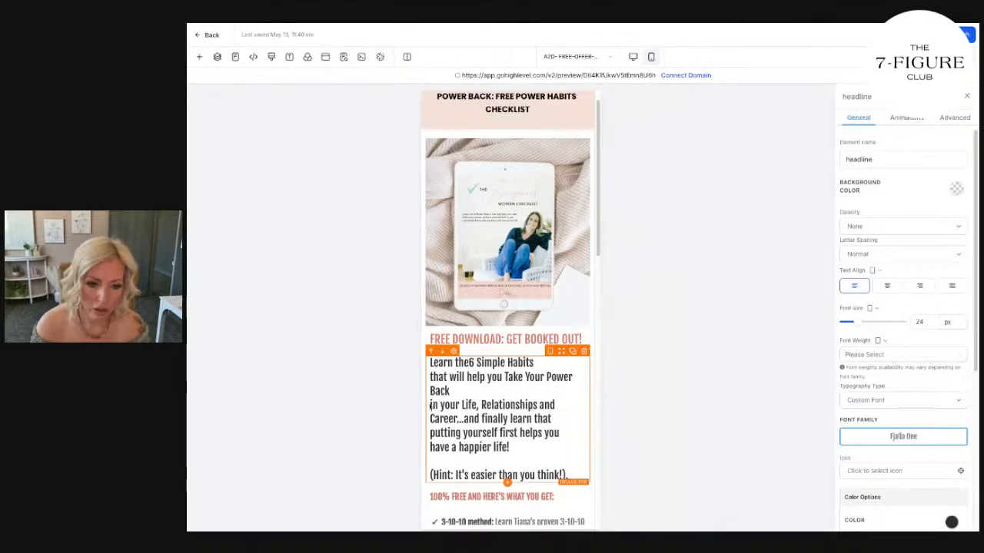
pyautogui.press('BackSpace')
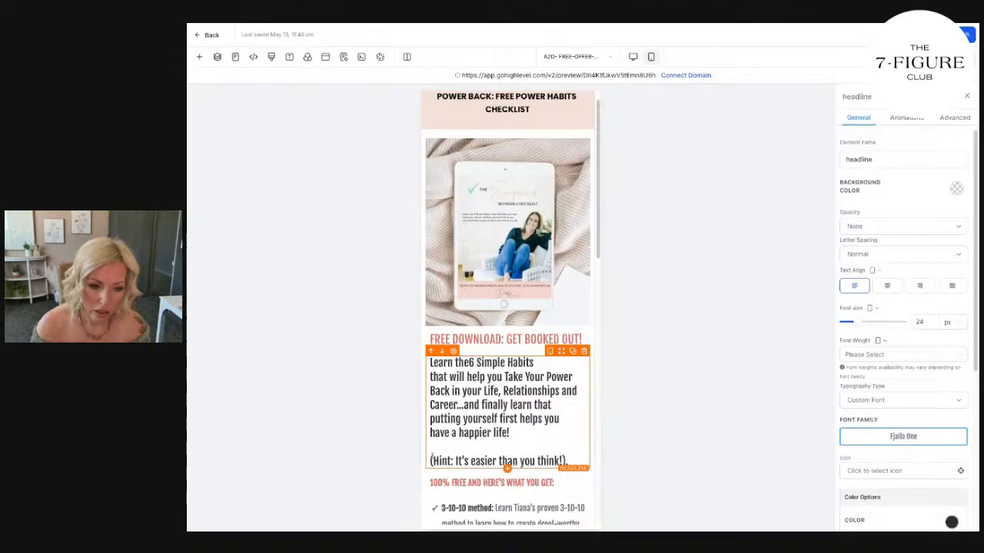
pyautogui.press('BackSpace')
pyautogui.press('BackSpace')
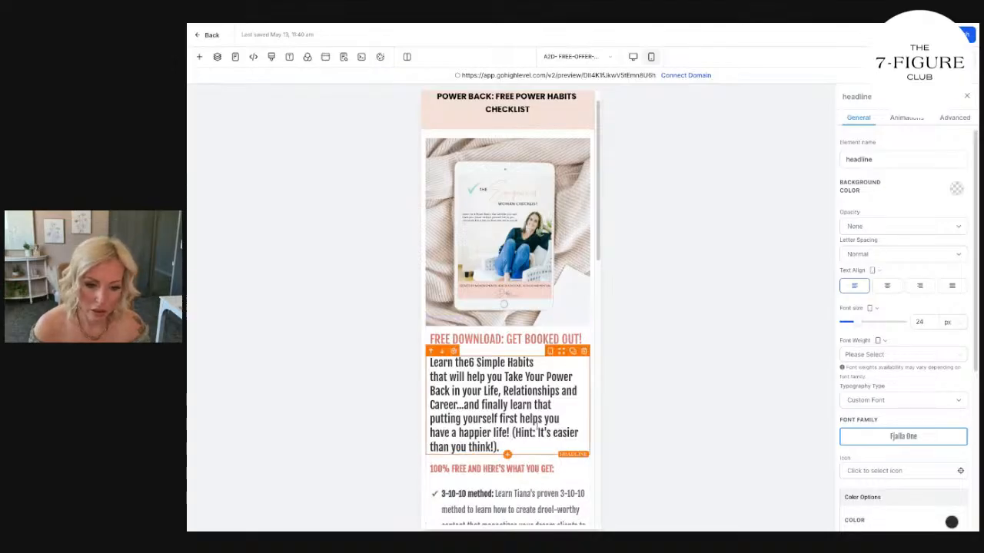
pyautogui.click(470, 363)
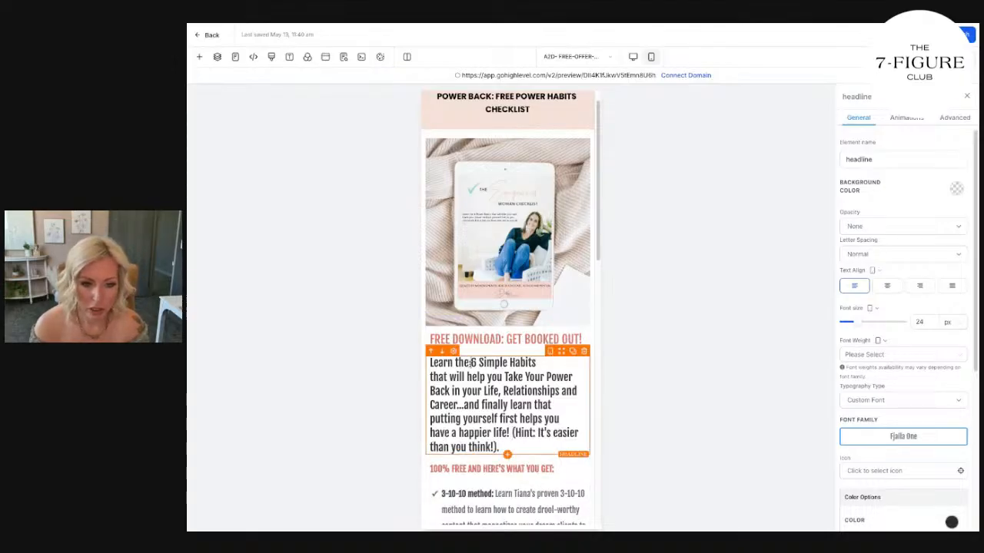
# Delete the "FREE DOWNLOAD: GET BOOKED OUT!" headline from the mobile layout after checking it against the desktop version.
pyautogui.click(506, 340)
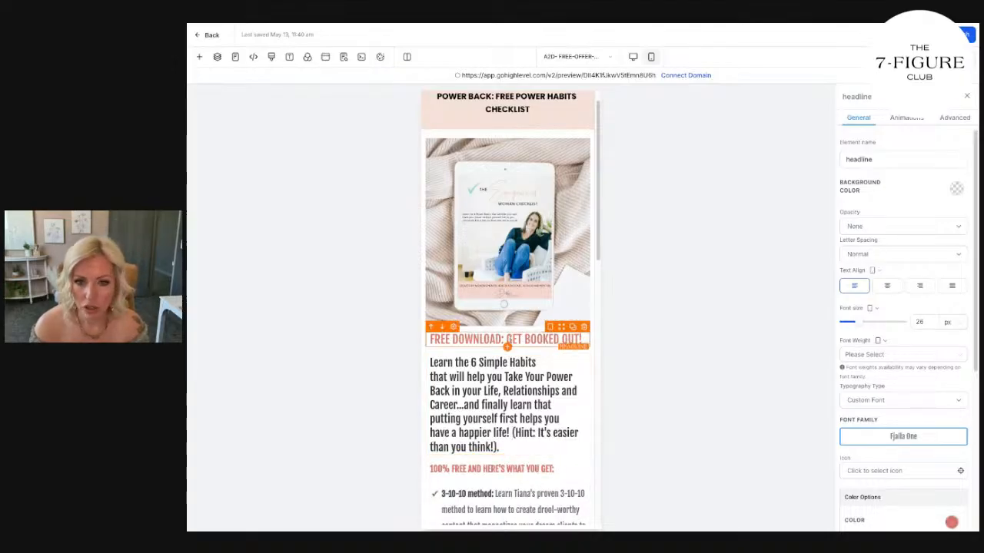
pyautogui.click(632, 57)
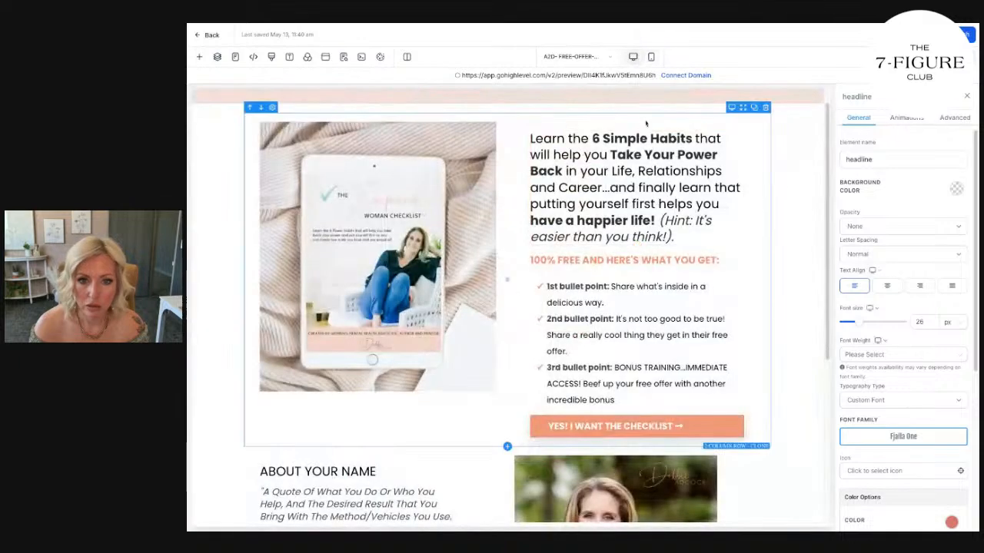
pyautogui.click(651, 57)
pyautogui.click(584, 327)
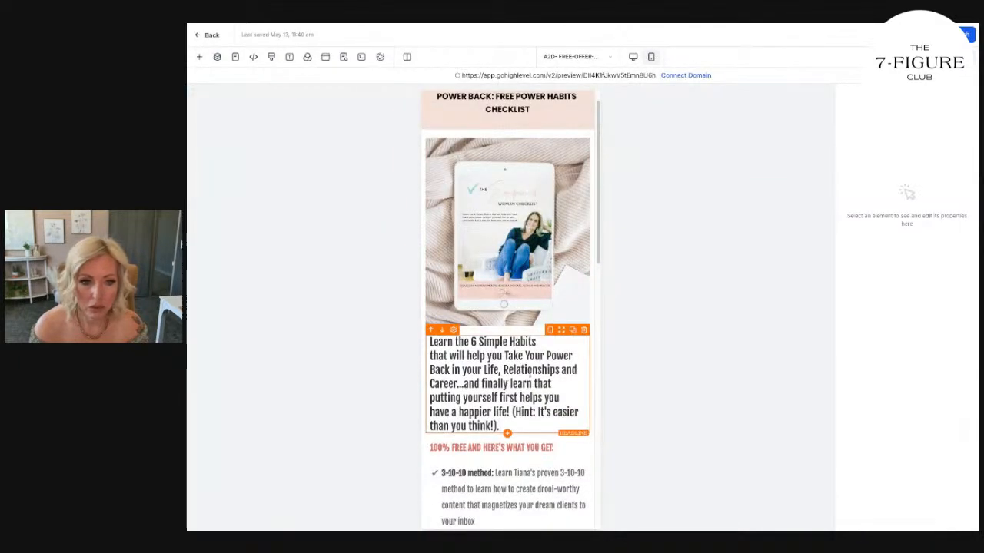
# Set the font family to Poppins for the mobile main headline, the "100% FREE AND HERE'S WHAT YOU GET:" subheading and the bullet list.
pyautogui.scroll(-1, 527, 367)
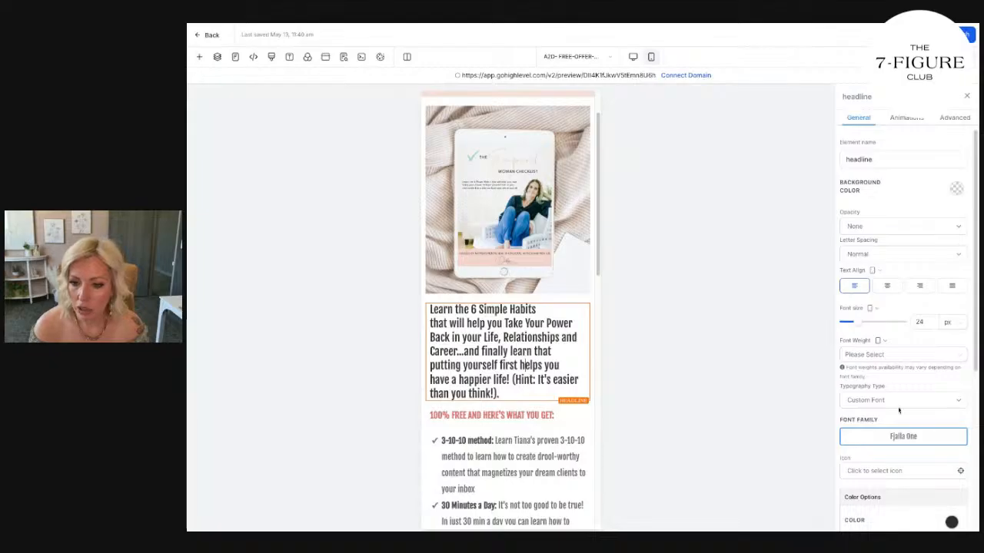
pyautogui.click(904, 438)
pyautogui.click(502, 277)
pyautogui.click(527, 443)
pyautogui.click(945, 441)
pyautogui.click(487, 277)
pyautogui.scroll(-2, 543, 376)
pyautogui.click(543, 376)
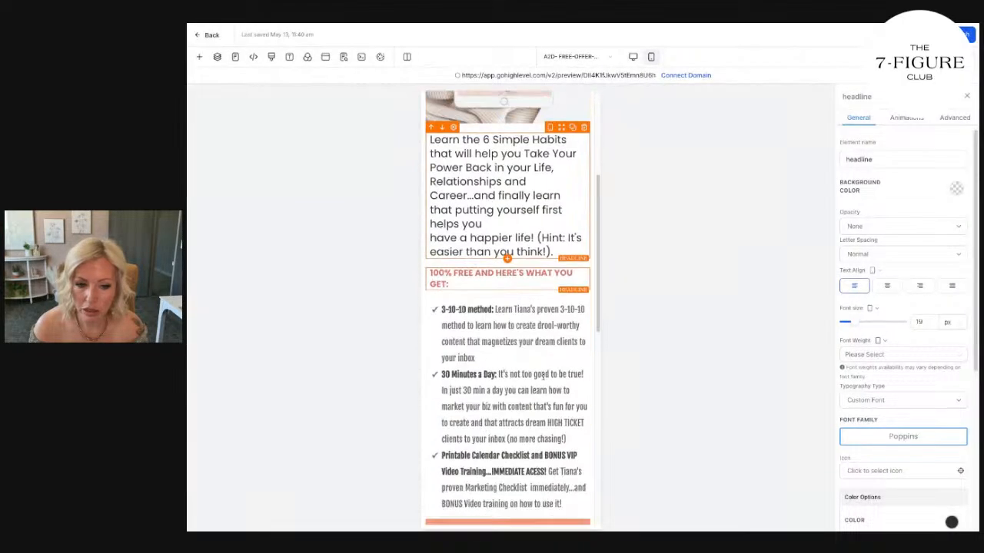
pyautogui.click(903, 435)
pyautogui.click(495, 275)
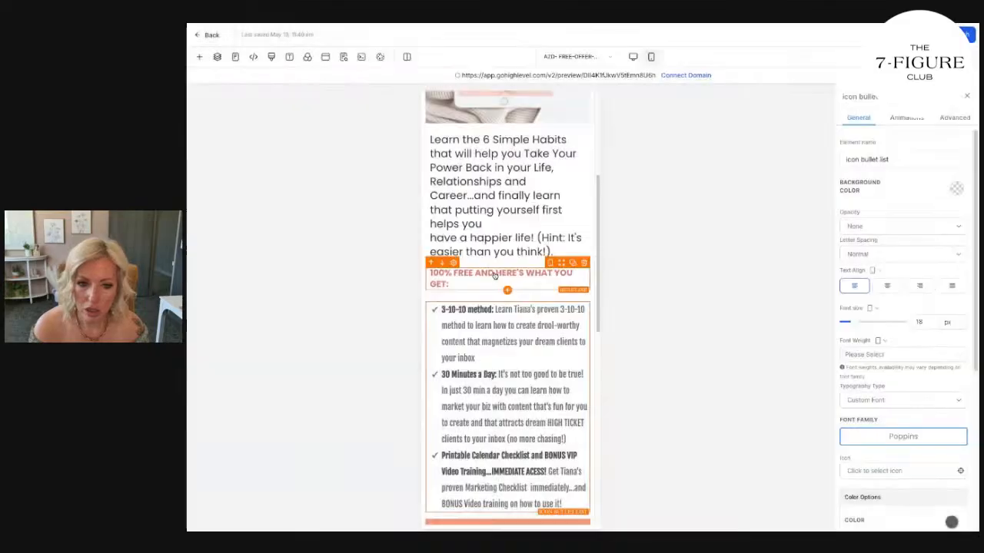
# Color the mobile bullet list's check icons with the saved coral swatch and set the list's font size to 16 px.
pyautogui.scroll(-4, 935, 336)
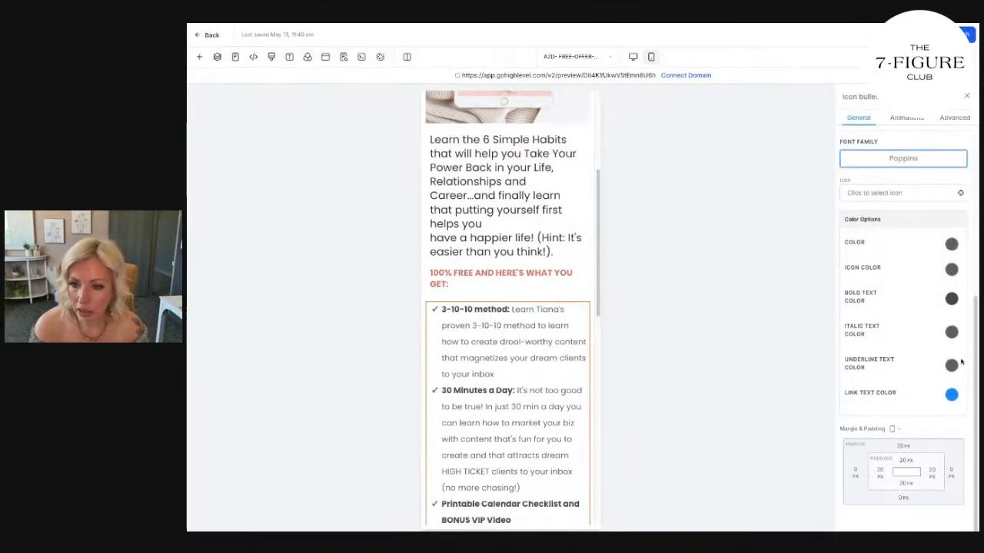
pyautogui.click(951, 269)
pyautogui.click(903, 359)
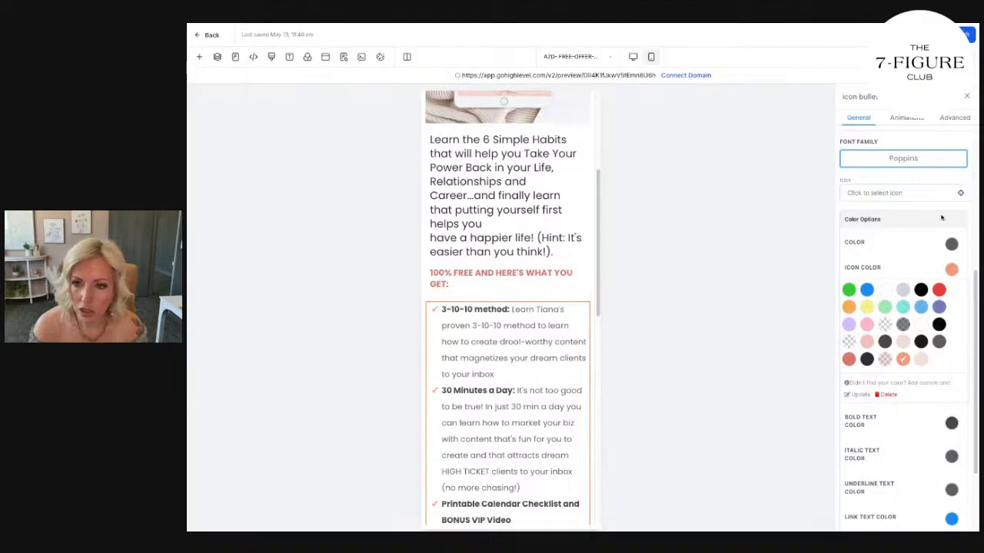
pyautogui.scroll(3, 937, 224)
pyautogui.moveTo(930, 220); pyautogui.dragTo(887, 222)
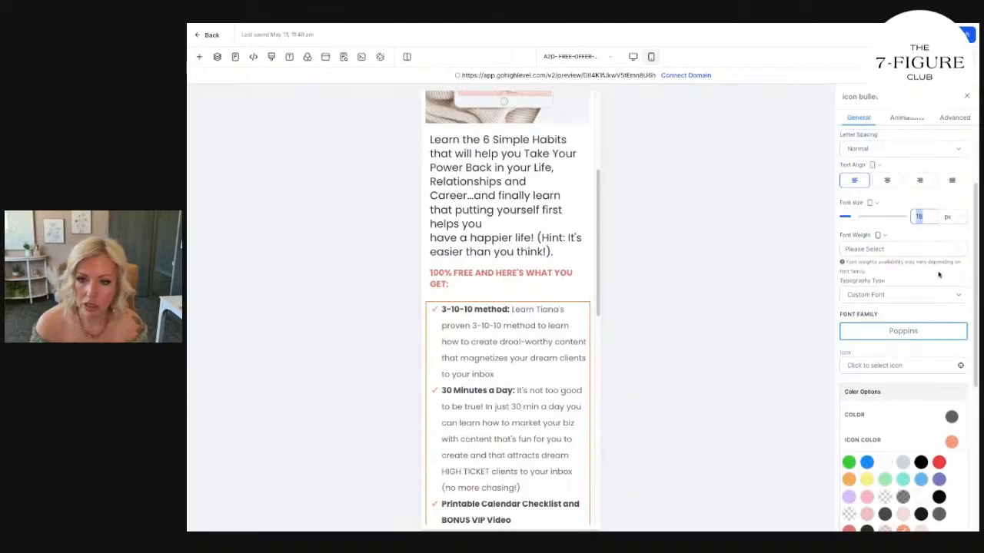
pyautogui.write('16')
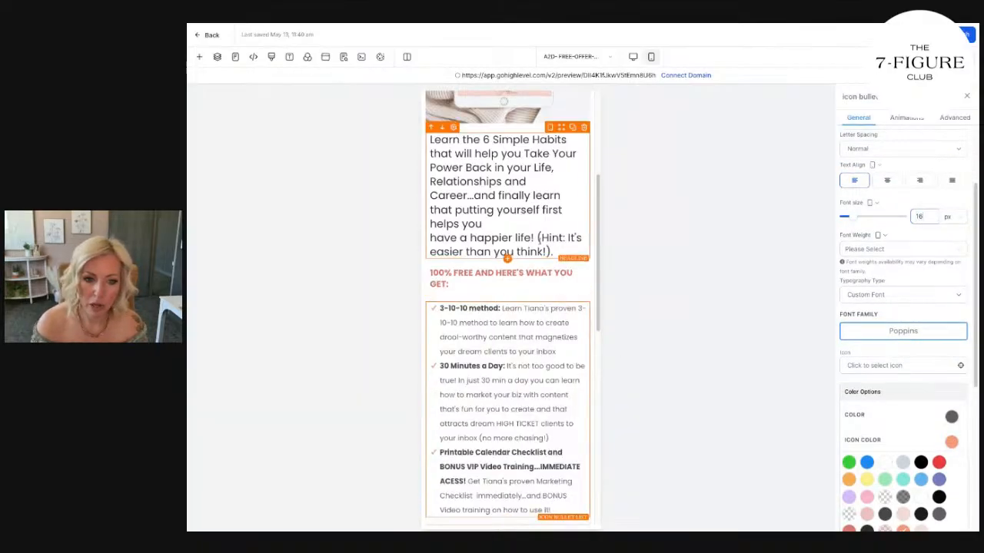
# Set the mobile "100% FREE AND HERE'S WHAT YOU GET:" subheading's font size to 18 px.
pyautogui.click(536, 273)
pyautogui.doubleClick(911, 215)
pyautogui.write('1')
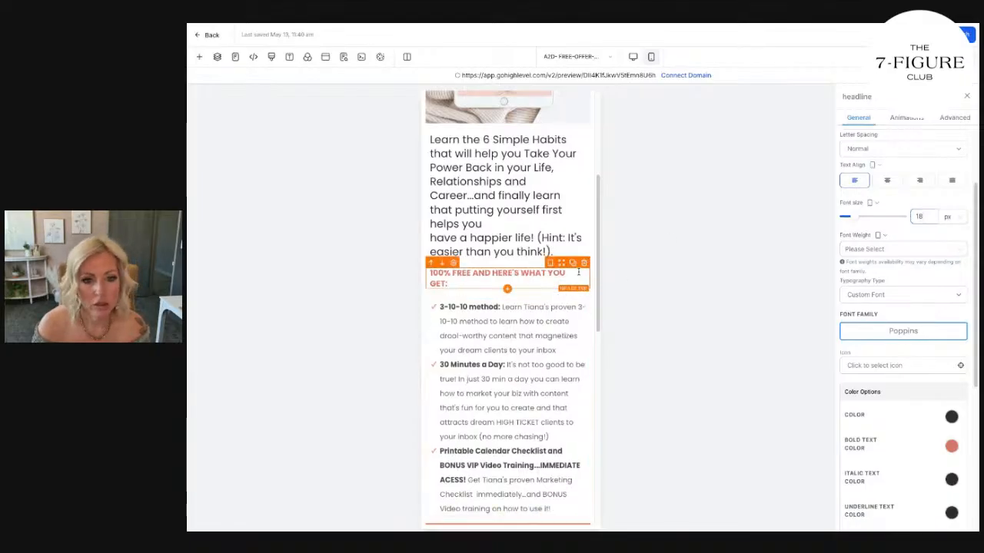
# Color the mobile "100% FREE AND HERE'S WHAT YOU GET:" subheading's bold text and icon with the saved coral swatch.
pyautogui.click(951, 445)
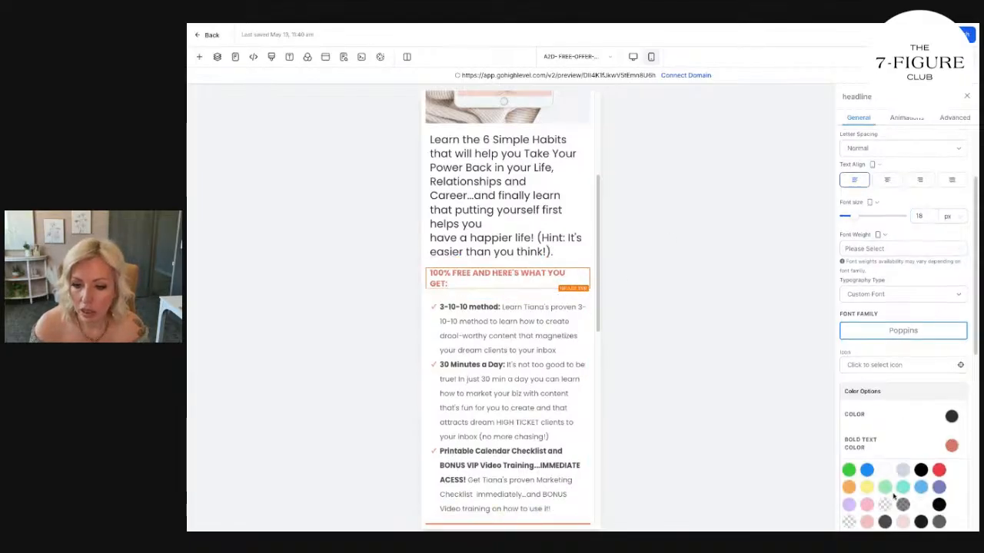
pyautogui.scroll(-5, 898, 498)
pyautogui.click(905, 363)
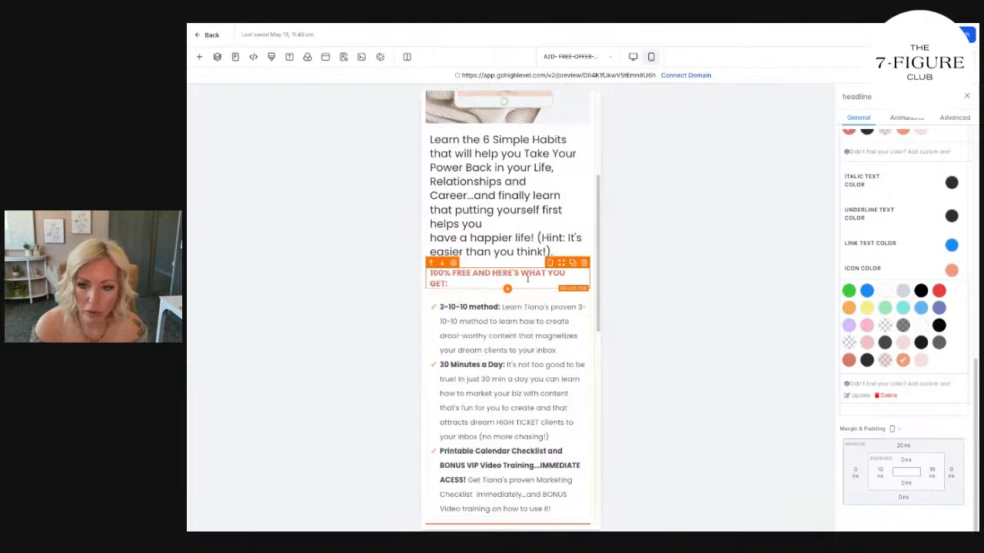
pyautogui.click(952, 216)
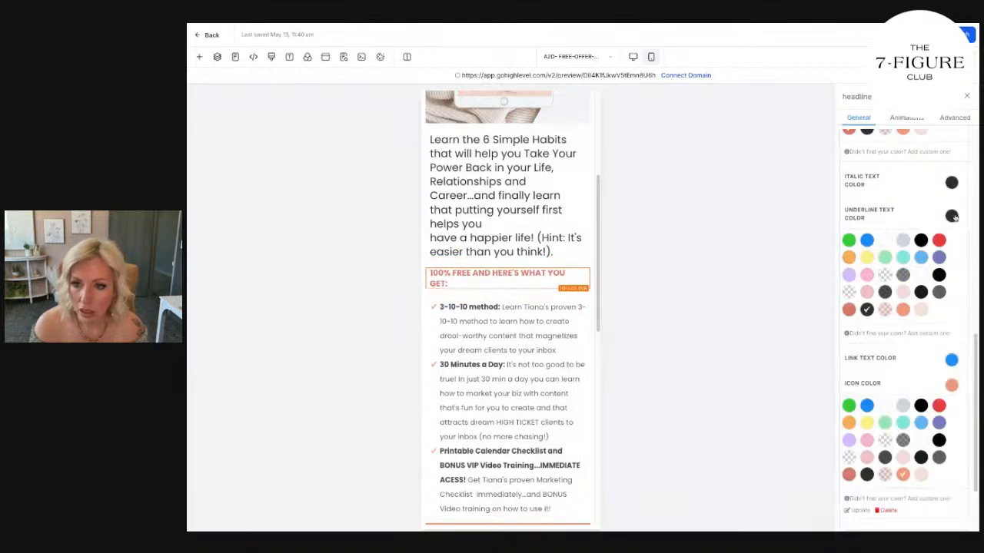
pyautogui.scroll(4, 920, 217)
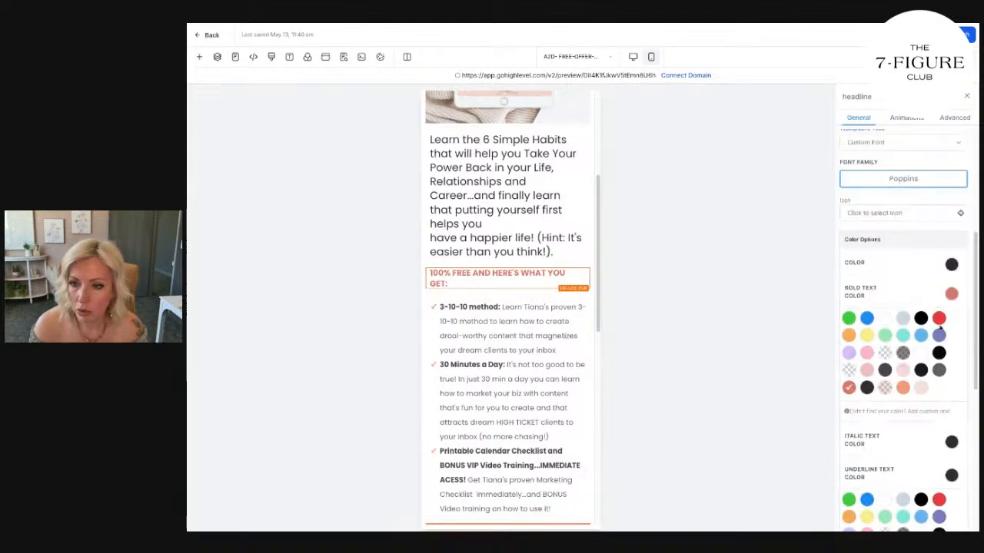
pyautogui.click(903, 387)
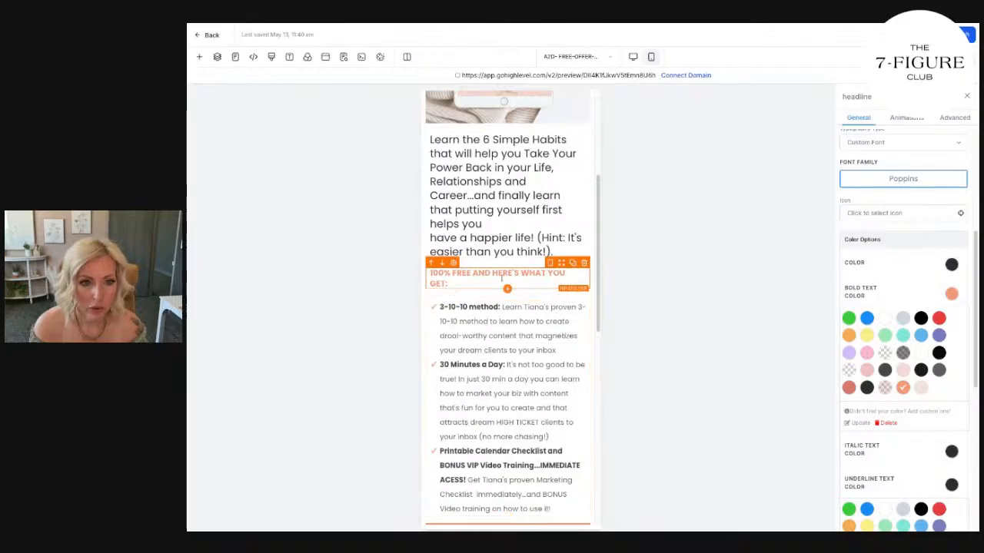
# Set the font family to Poppins for the mobile About heading and the italic quote below it.
pyautogui.scroll(-10, 513, 369)
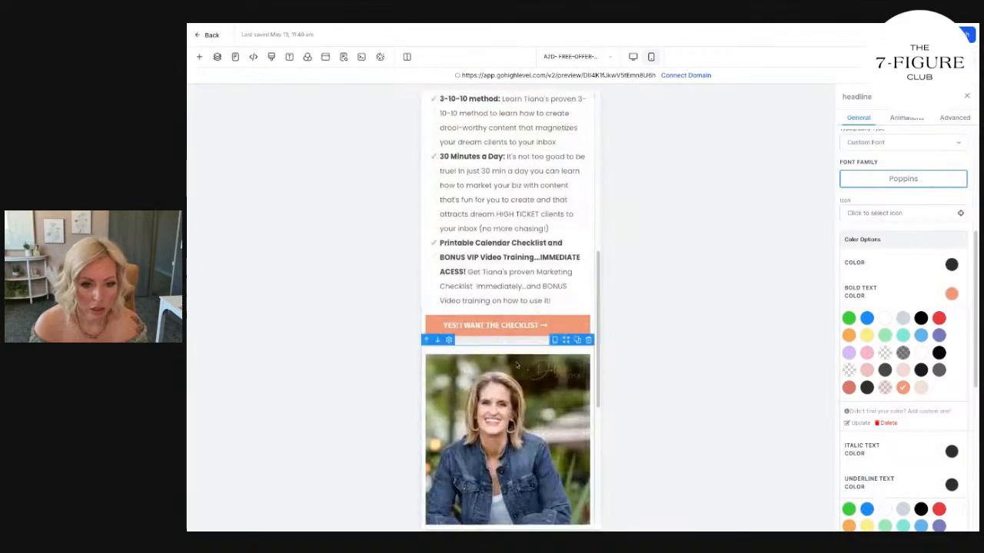
pyautogui.click(478, 266)
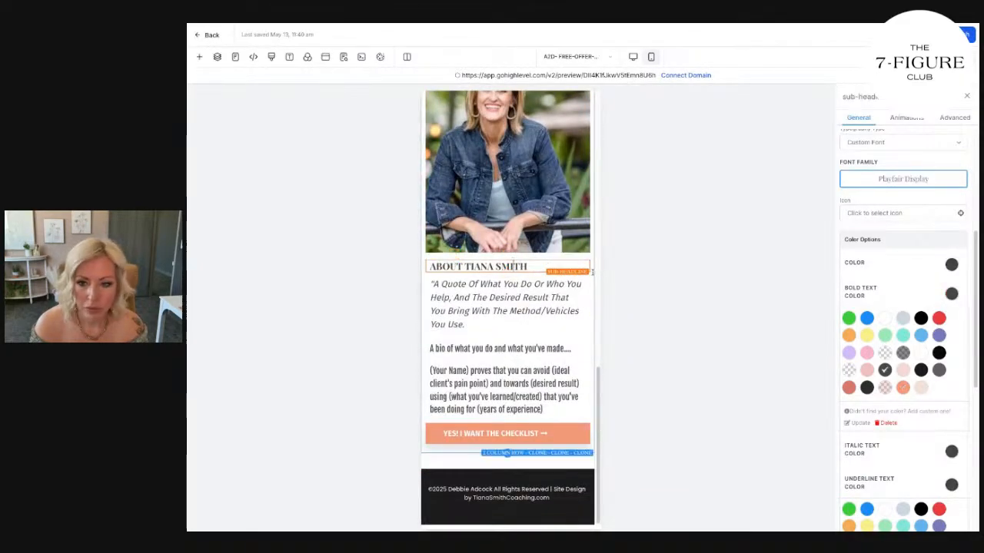
pyautogui.click(914, 179)
pyautogui.click(508, 278)
pyautogui.click(490, 298)
pyautogui.click(904, 182)
pyautogui.click(497, 281)
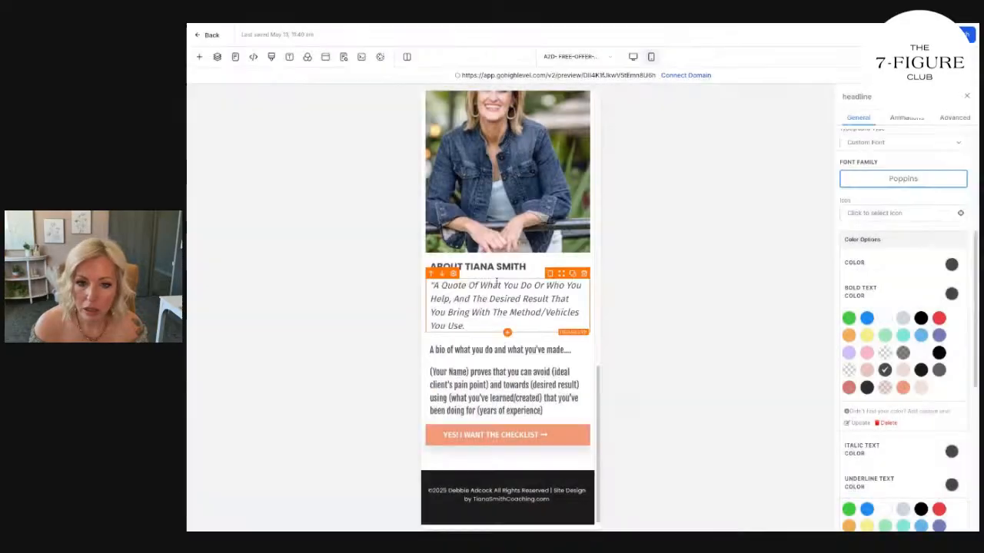
# Delete the mobile "(Your Name) proves that you can avoid..." paragraph and set the remaining bio line's font family to Poppins.
pyautogui.click(554, 376)
pyautogui.click(583, 367)
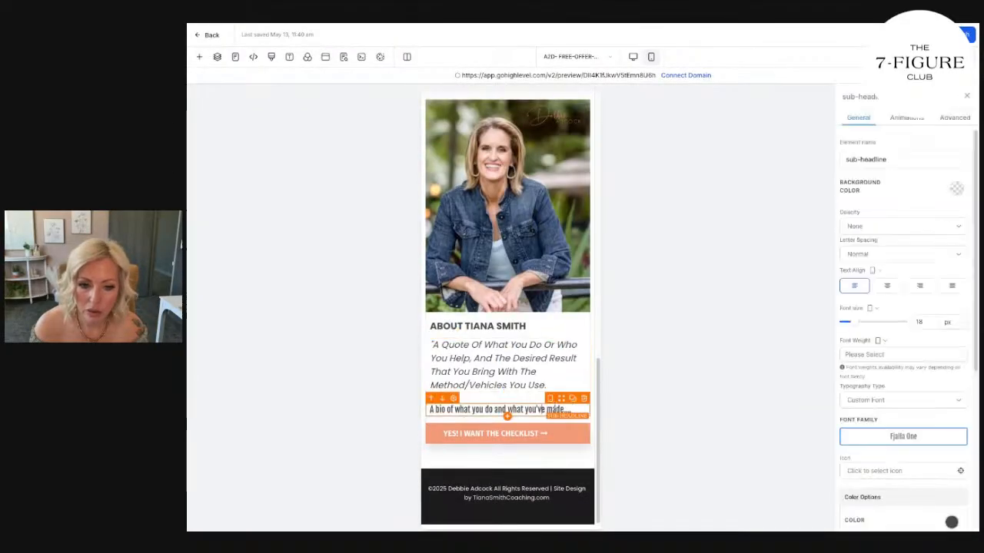
pyautogui.click(901, 435)
pyautogui.click(504, 275)
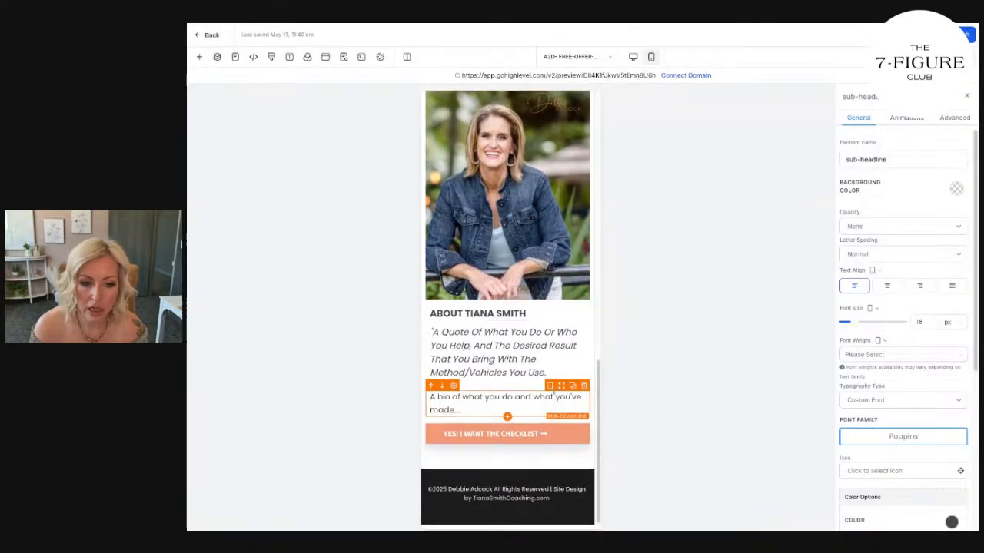
# Shorten the mobile banner headline to "ATTENTION WOMEN WHO WANT THEIR POWER BACK: FREE CHECKLIST" by removing "POWER HABITS".
pyautogui.scroll(15, 527, 462)
pyautogui.click(585, 127)
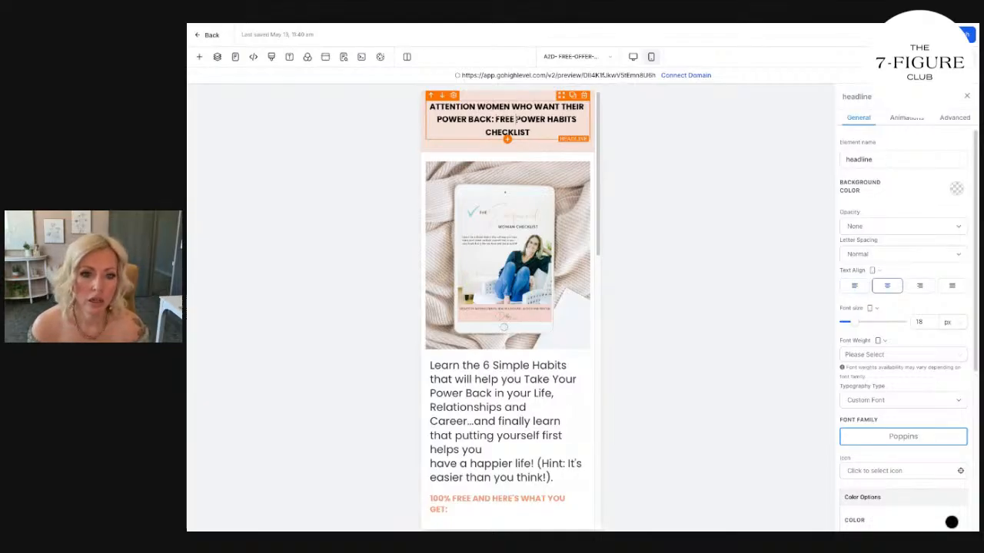
pyautogui.moveTo(517, 119); pyautogui.dragTo(546, 119)
pyautogui.press('BackSpace')
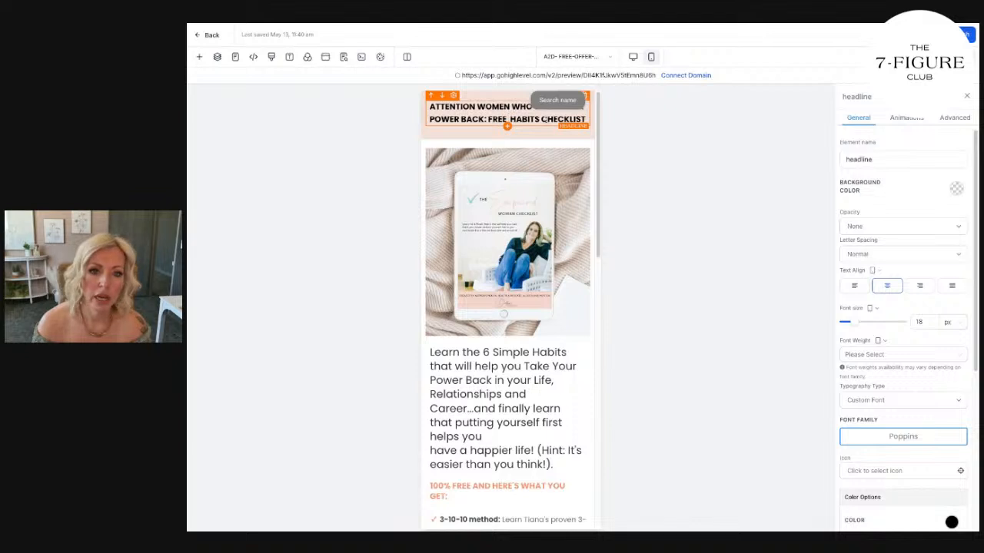
pyautogui.press('BackSpace')
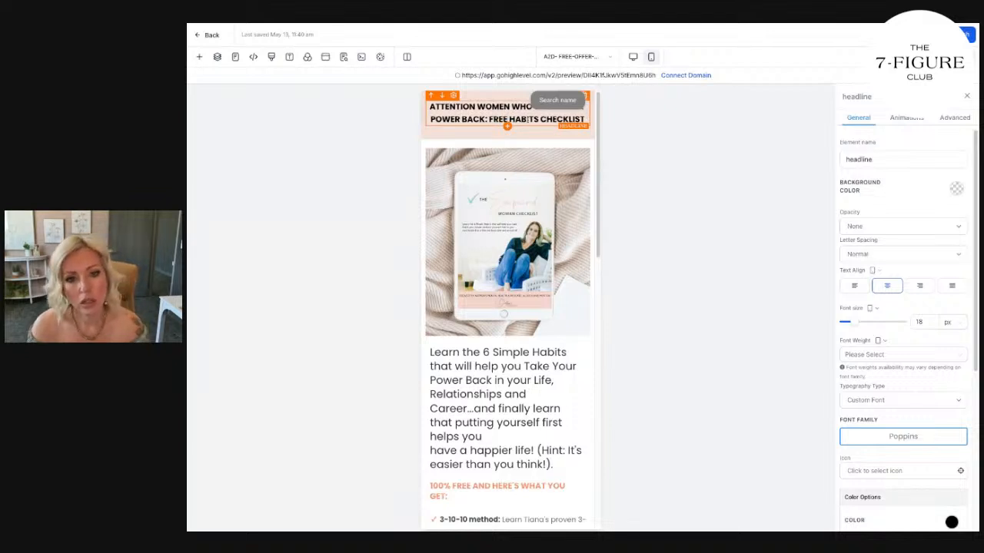
pyautogui.doubleClick(542, 119)
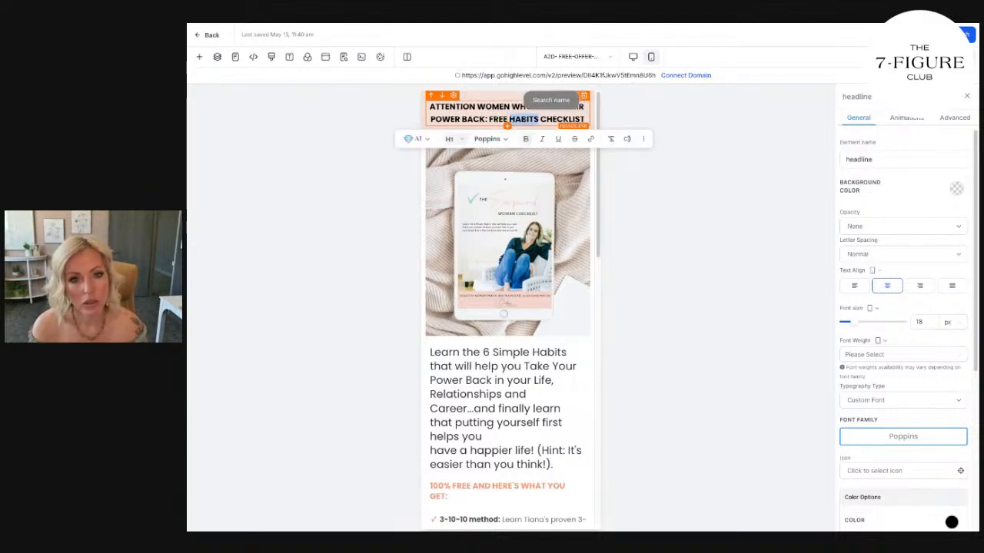
pyautogui.press('BackSpace')
pyautogui.press('BackSpace')
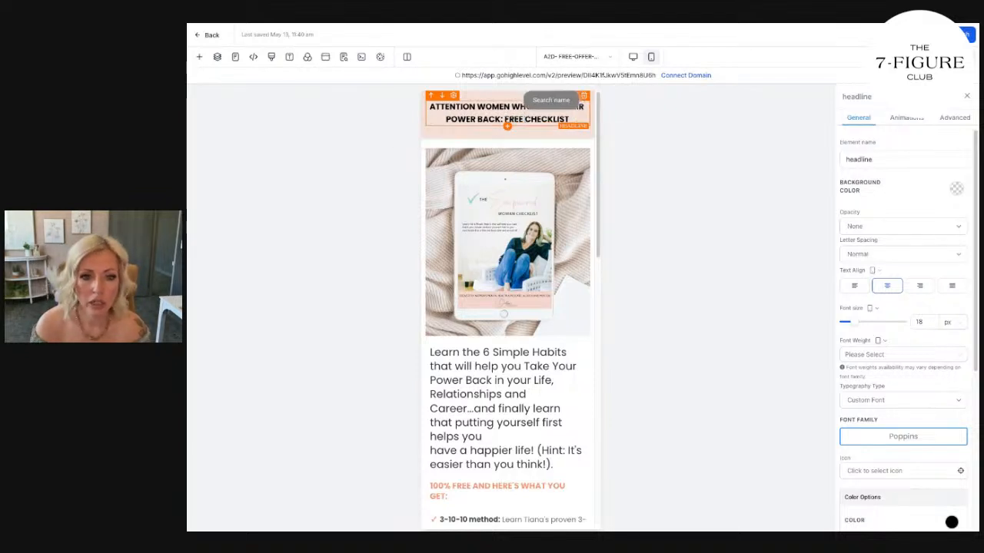
# Compare the desktop and mobile layouts, examining the wording and the bold and italic emphasis in the main headline.
pyautogui.click(633, 56)
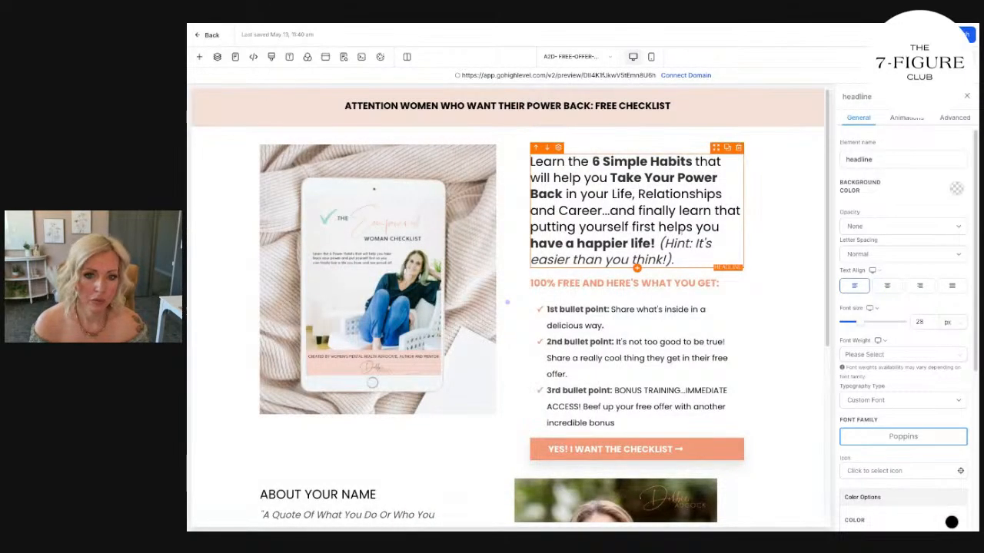
pyautogui.click(660, 162)
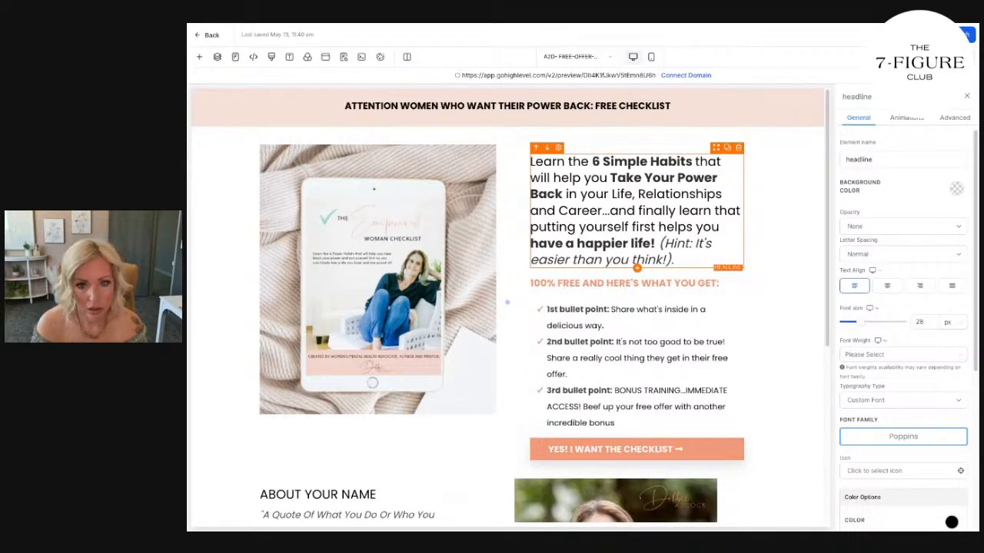
pyautogui.scroll(-4, 511, 307)
pyautogui.scroll(2, 510, 308)
pyautogui.scroll(1, 714, 176)
pyautogui.scroll(-3, 714, 176)
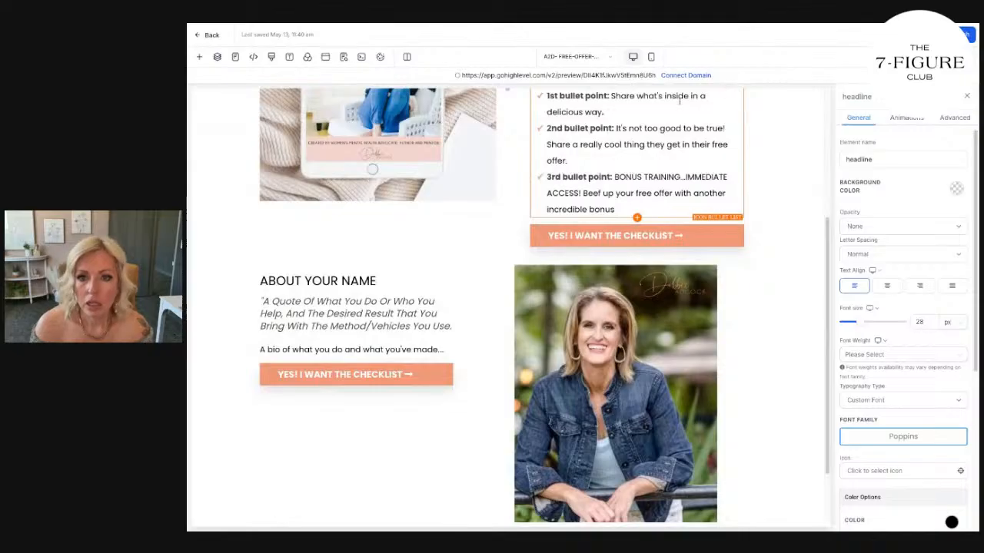
pyautogui.click(651, 57)
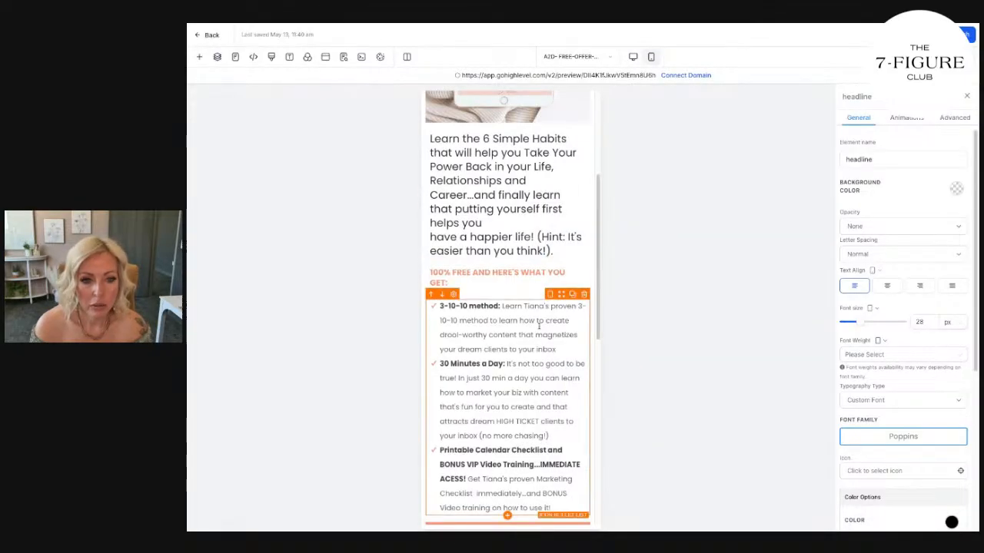
pyautogui.click(505, 251)
pyautogui.click(519, 194)
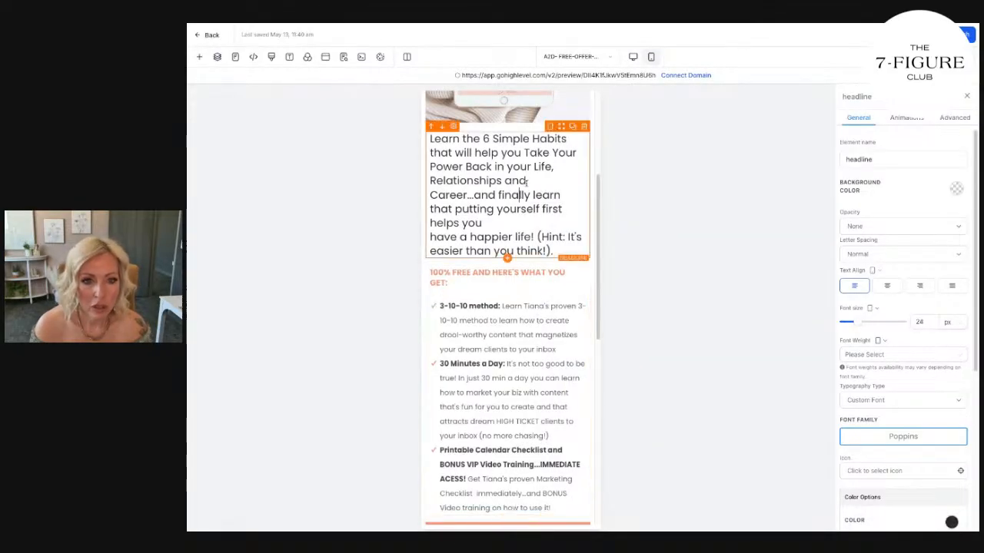
pyautogui.click(633, 57)
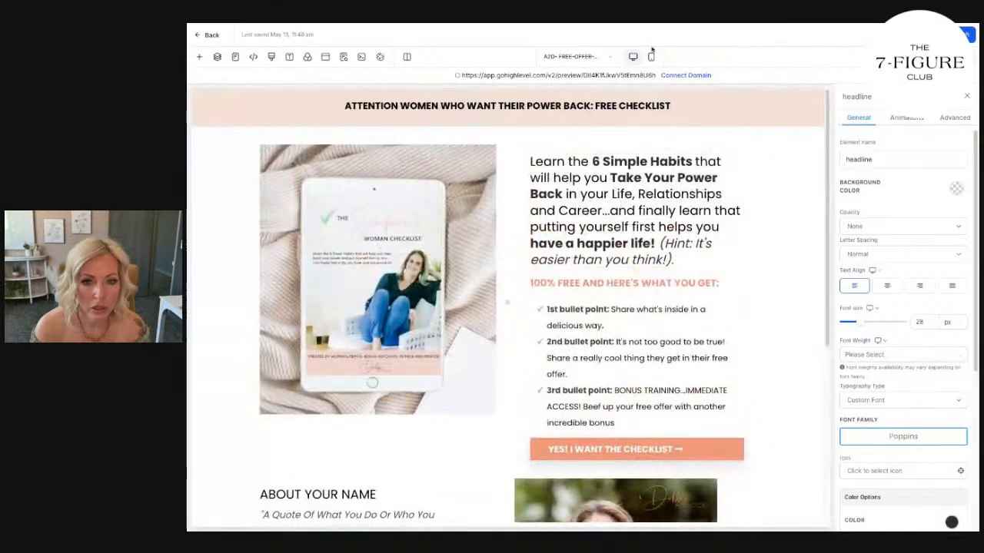
# Bold "6 Simple Habits" and "Take Your Power Back" in the mobile main headline.
pyautogui.click(651, 57)
pyautogui.moveTo(481, 355); pyautogui.dragTo(494, 380)
pyautogui.hotkey('ctrl', 'b')
pyautogui.click(522, 366)
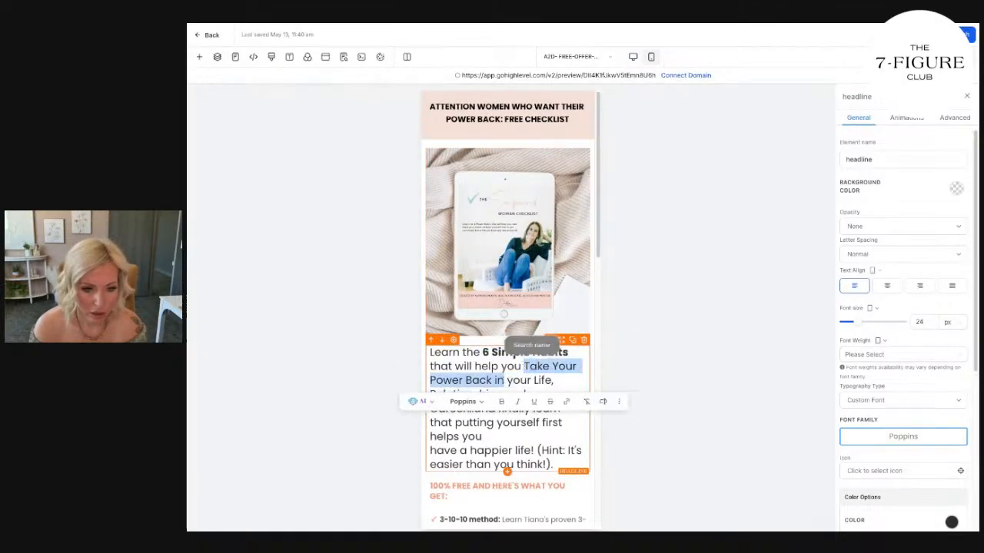
pyautogui.hotkey('ctrl', 'b')
# Remove the line break after "helps you" in the mobile main headline, bold "have a happier life!" and italicize the "(Hint: It's easier than you think!)" text.
pyautogui.click(519, 431)
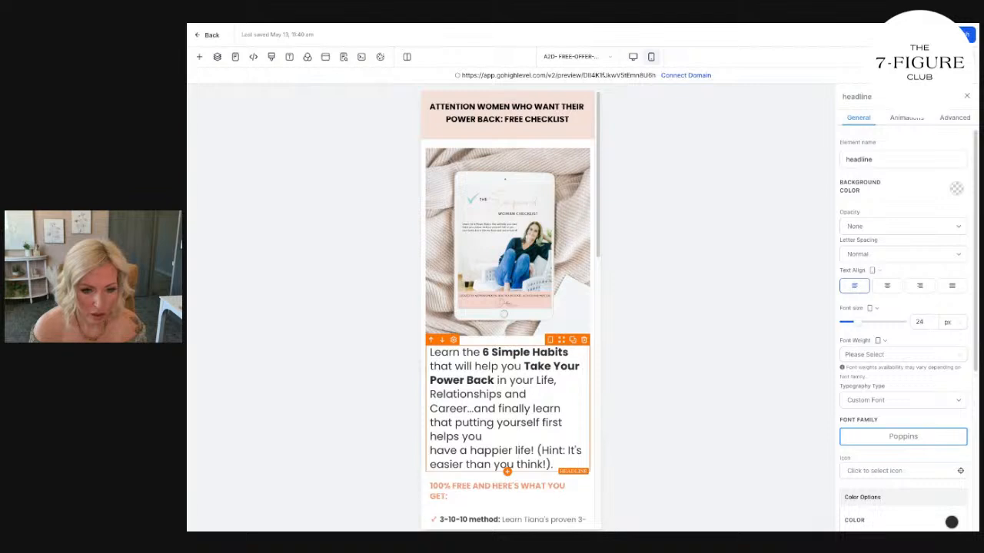
pyautogui.press('BackSpace')
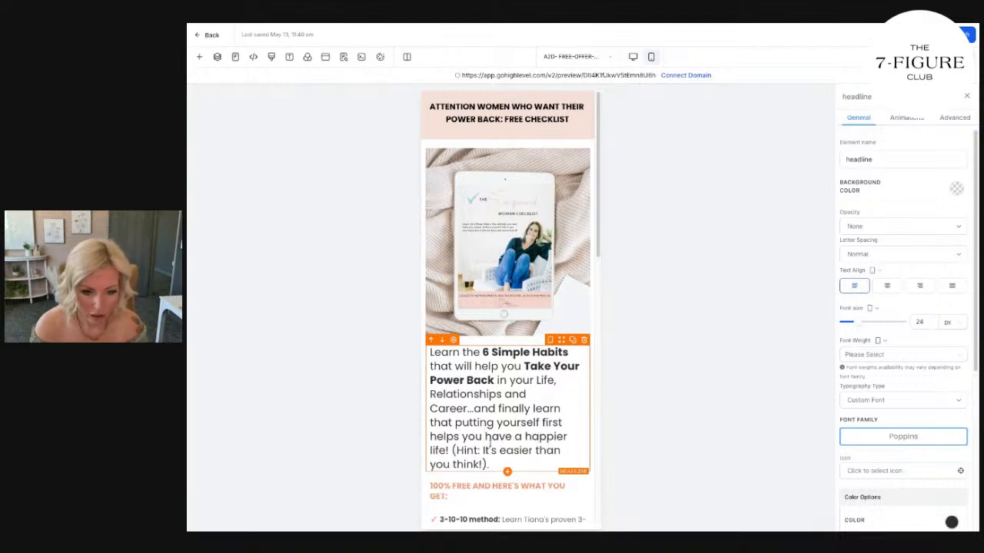
pyautogui.moveTo(486, 436); pyautogui.dragTo(502, 460)
pyautogui.hotkey('ctrl', 'b')
pyautogui.click(475, 488)
pyautogui.click(504, 465)
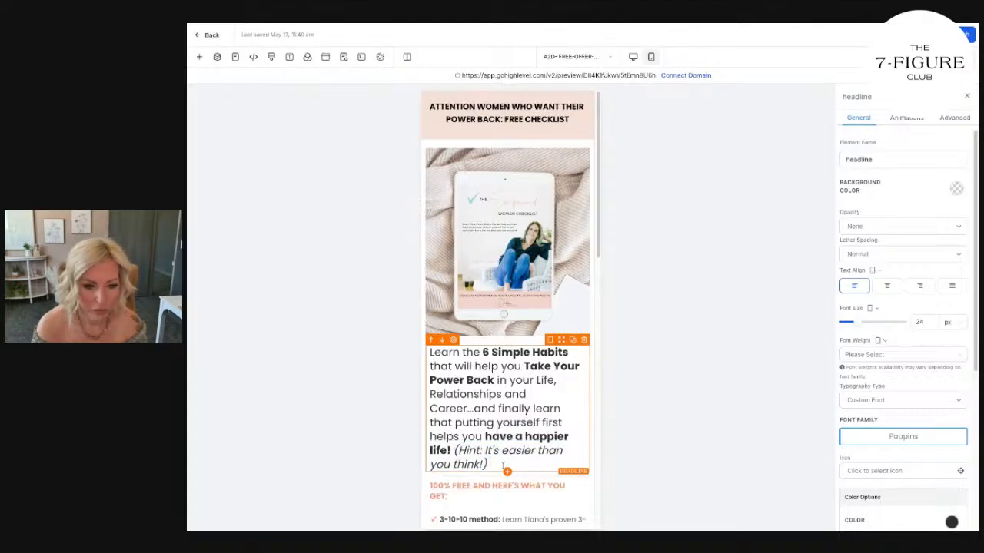
# Set the mobile "100% FREE AND HERE'S WHAT YOU GET:" subheading's font size to 16 px.
pyautogui.scroll(-3, 507, 308)
pyautogui.click(497, 290)
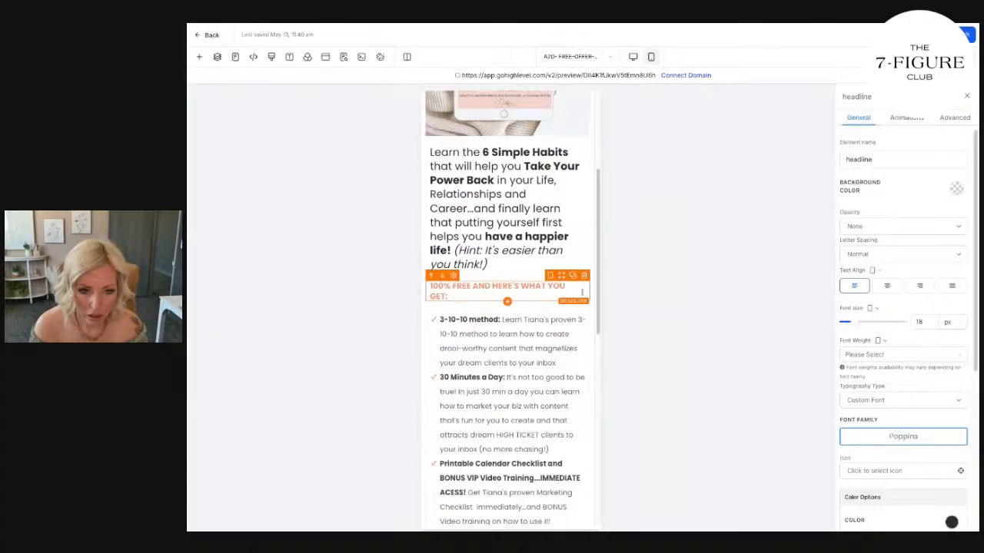
pyautogui.click(922, 323)
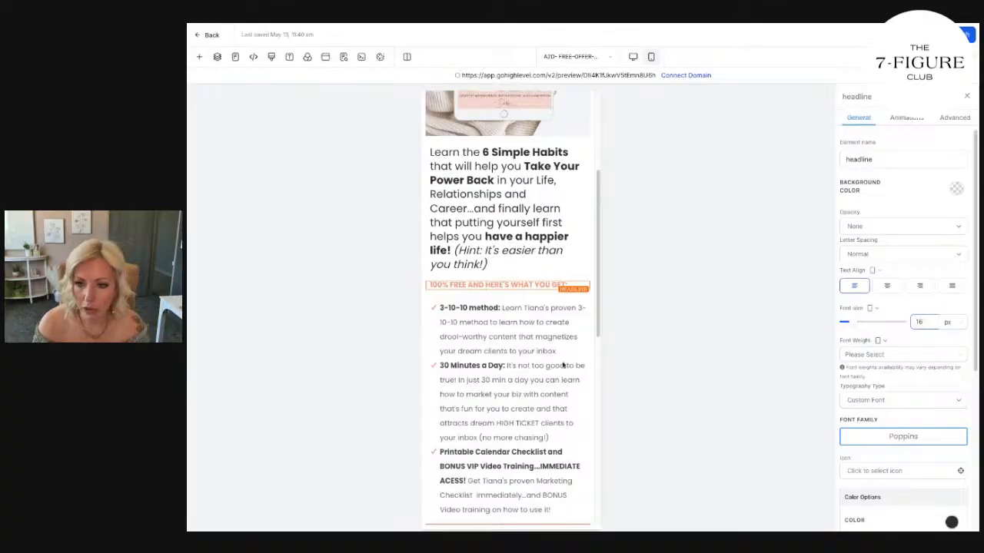
pyautogui.click(474, 380)
# Replace the mobile About heading's placeholder text with "ABOUT" followed by the coach's full name in capitals.
pyautogui.scroll(-3, 474, 380)
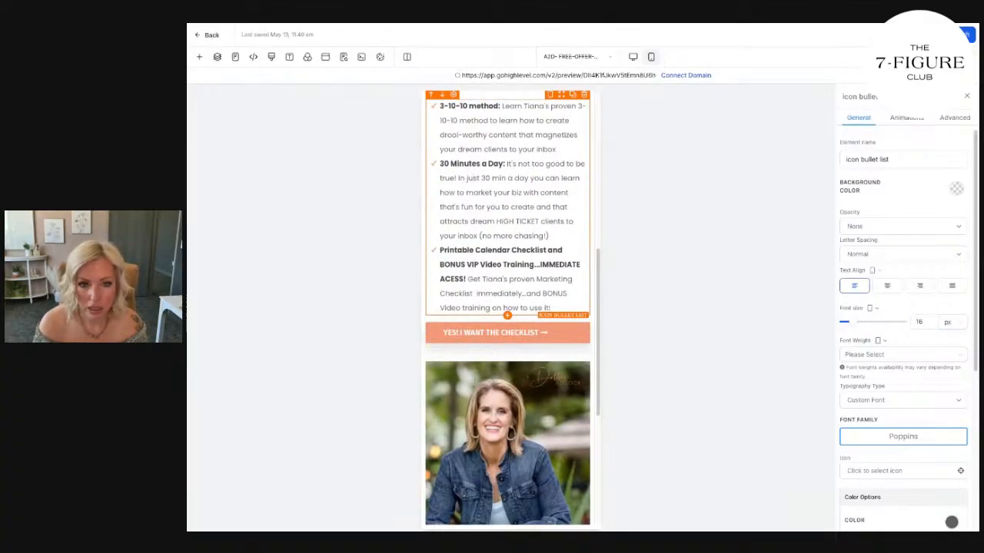
pyautogui.scroll(-4, 505, 377)
pyautogui.click(505, 377)
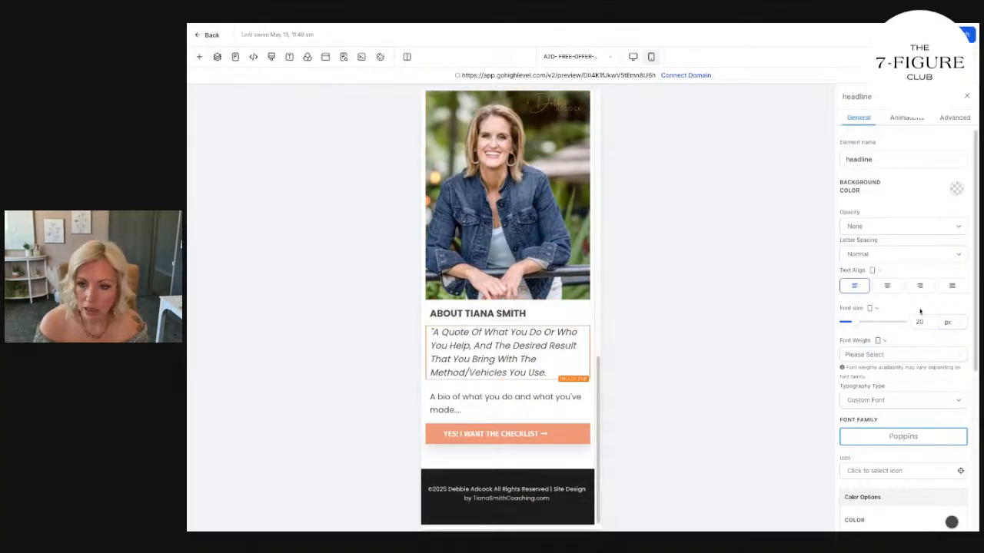
pyautogui.doubleClick(472, 312)
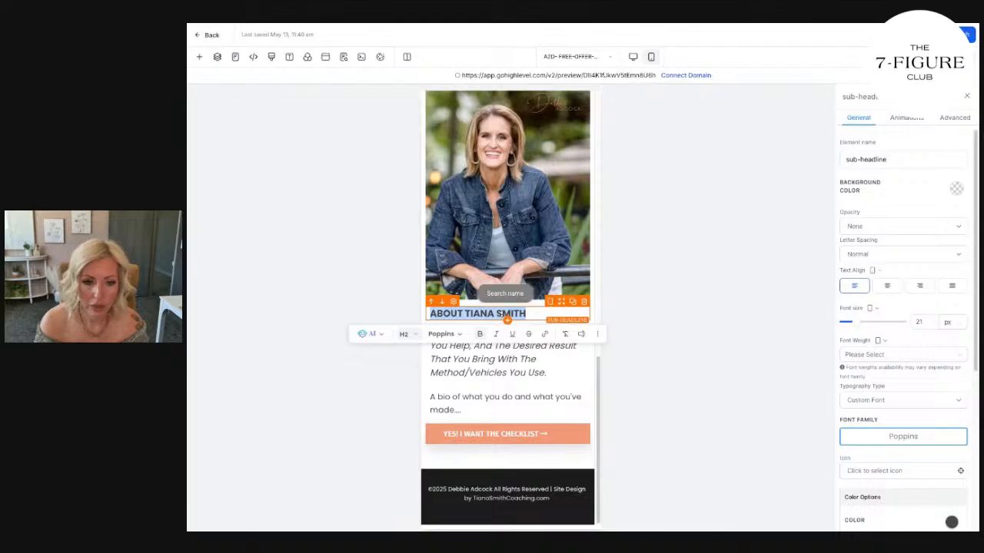
pyautogui.hotkey('ctrl', 'a')
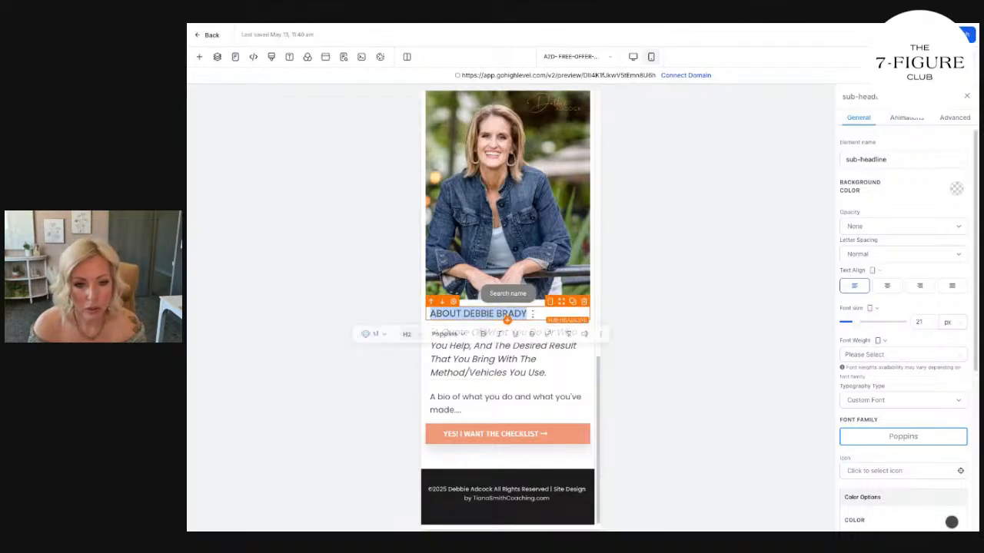
pyautogui.click(543, 323)
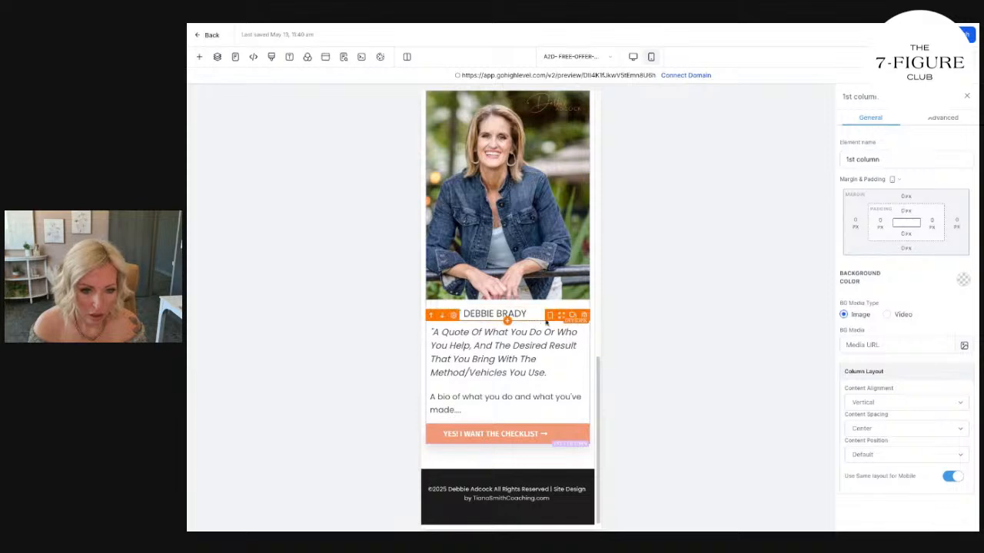
# Review the whole mobile page from the banner to the footer, checking its text, fonts and colors.
pyautogui.scroll(10, 558, 363)
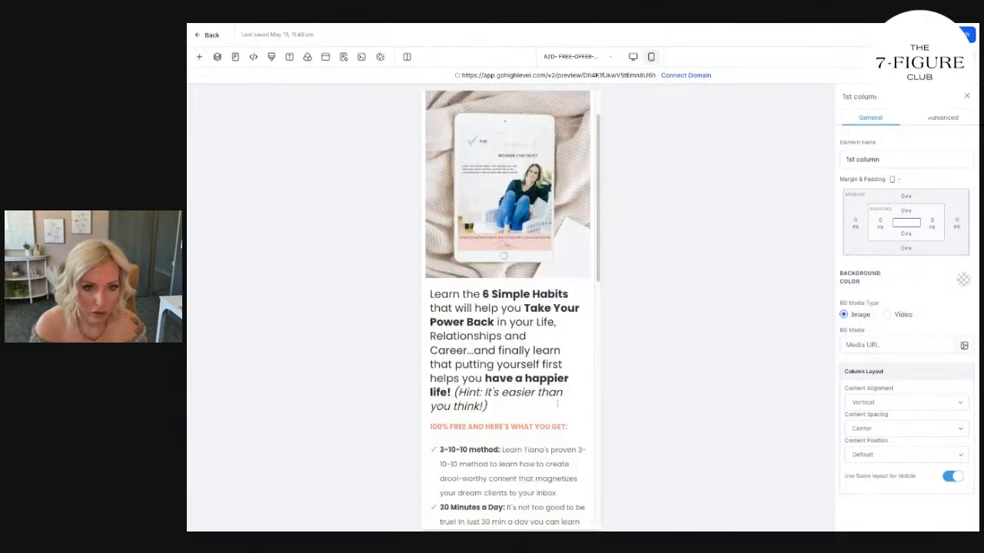
pyautogui.scroll(-7, 556, 404)
pyautogui.scroll(-3, 556, 404)
pyautogui.scroll(9, 557, 405)
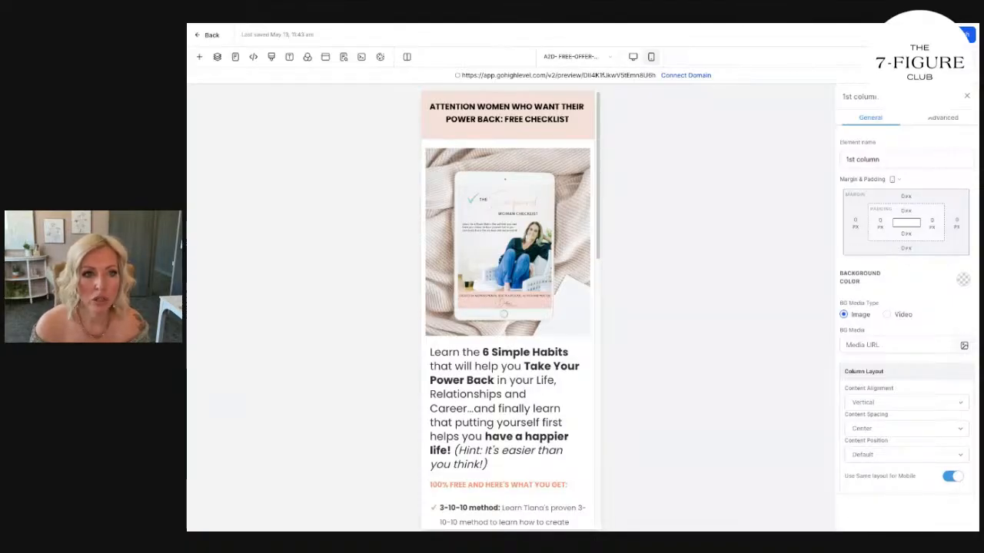
pyautogui.scroll(-2, 502, 326)
pyautogui.scroll(-4, 502, 326)
pyautogui.scroll(6, 502, 325)
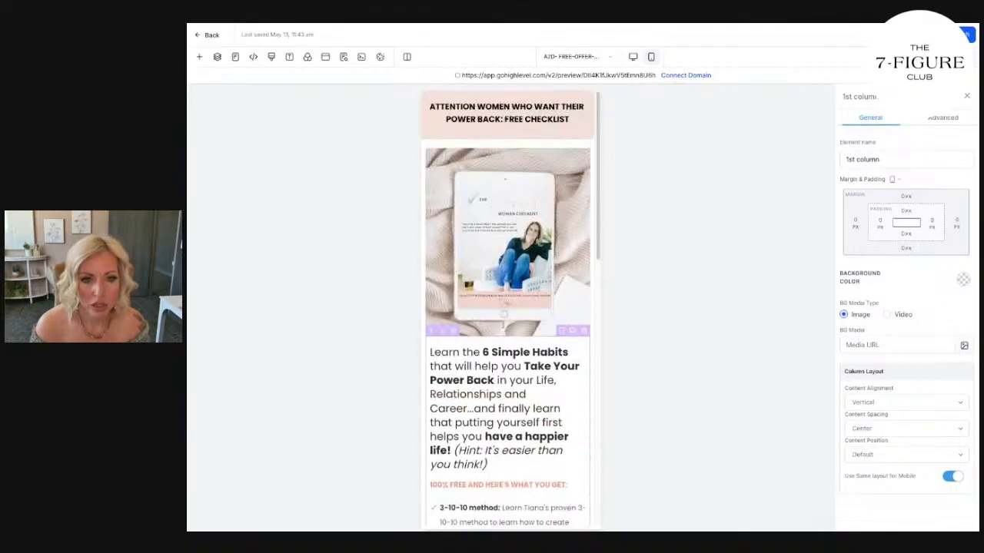
# Switch the page to the desktop layout and look through the checklist design in Canva, including its Planning and Movement habits.
pyautogui.click(633, 57)
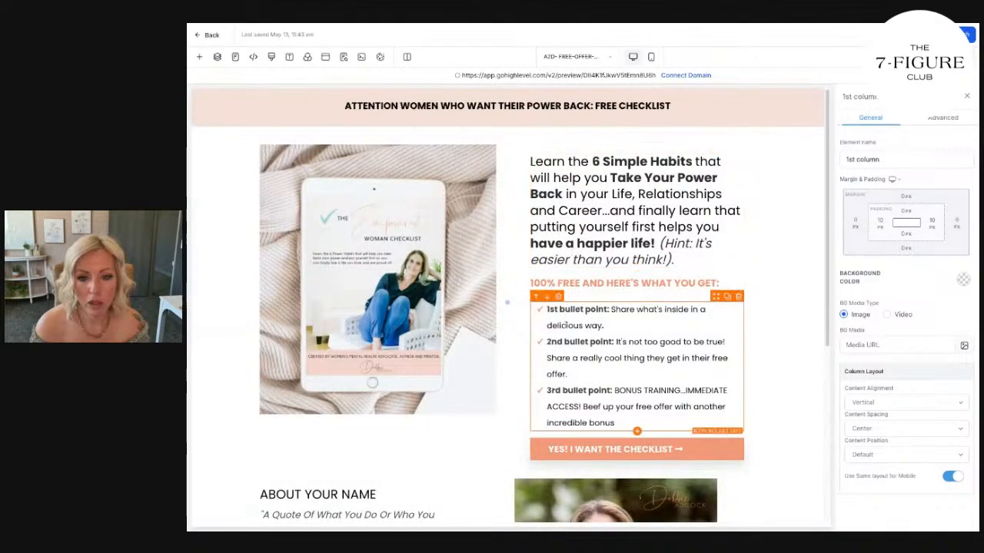
pyautogui.scroll(-1, 641, 386)
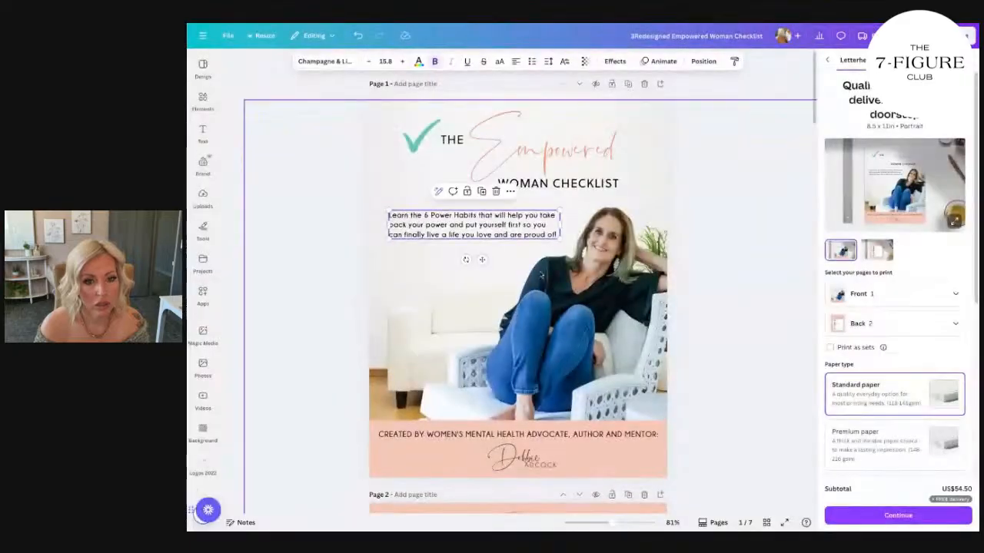
pyautogui.scroll(-10, 541, 275)
pyautogui.scroll(-15, 541, 275)
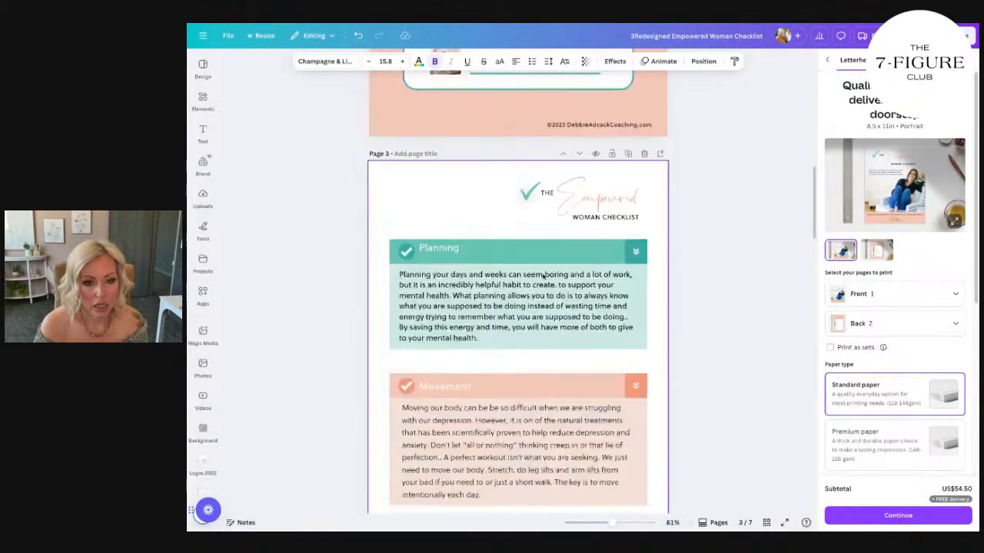
pyautogui.scroll(-5, 542, 277)
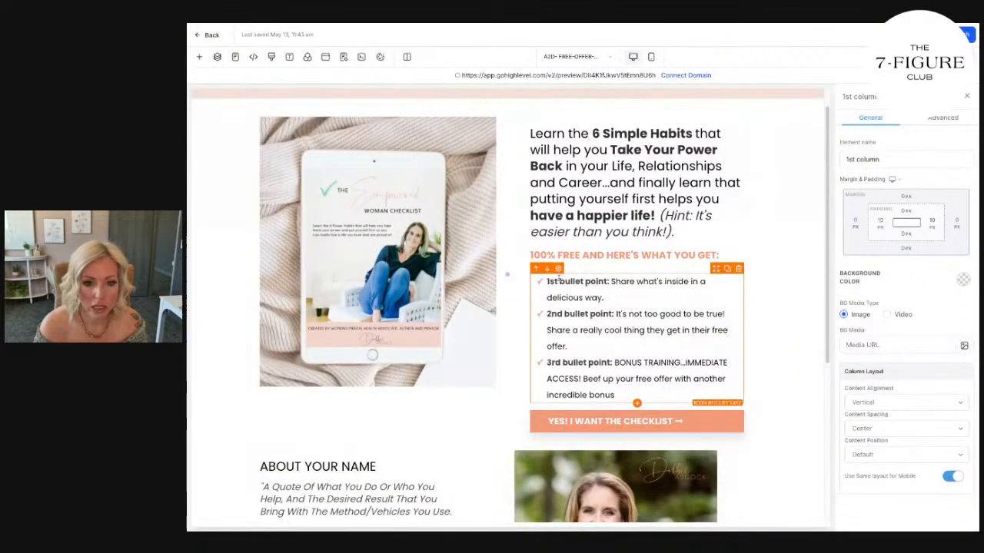
# Replace the "1st bullet point:" label in the desktop bullet list with "6 Easy Habits:".
pyautogui.moveTo(548, 282); pyautogui.dragTo(606, 283)
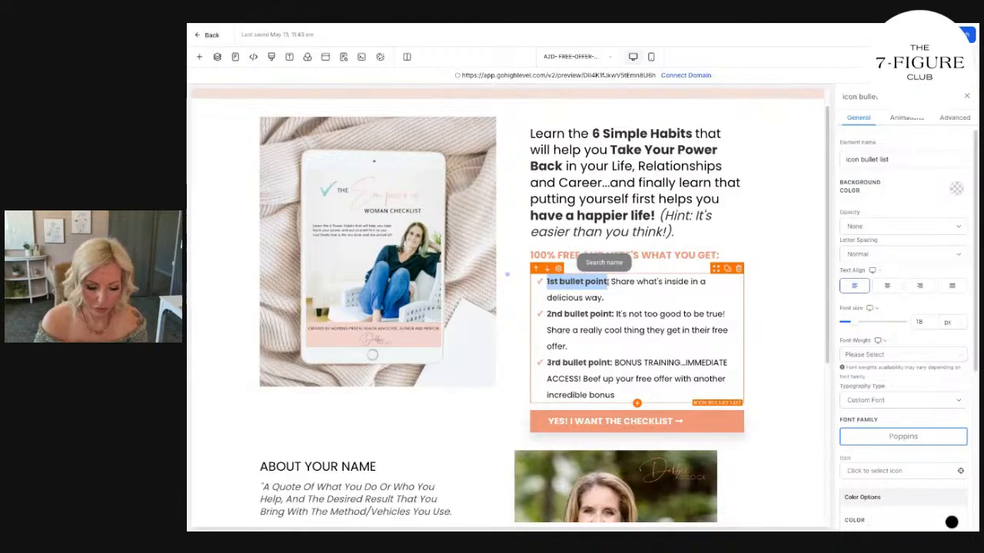
pyautogui.write('6  EASY')
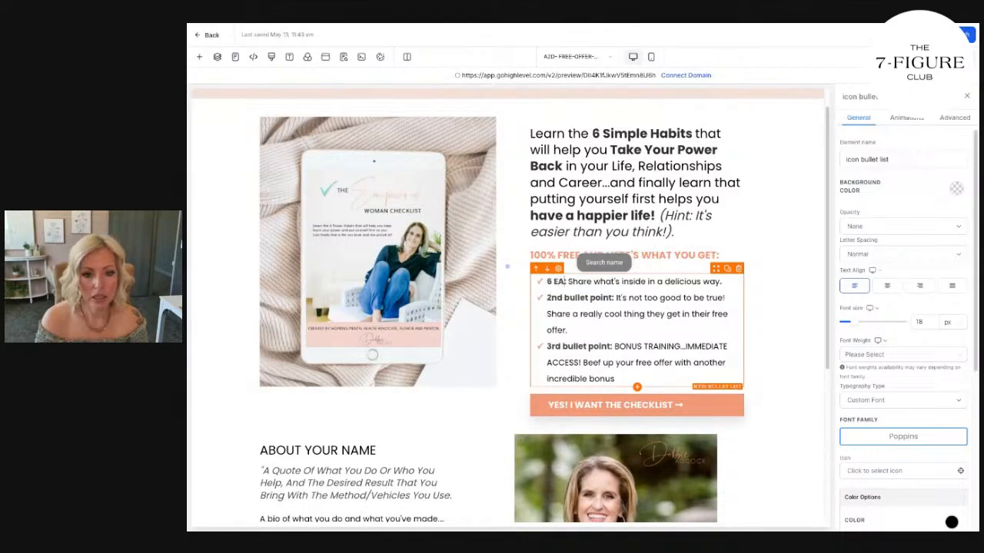
pyautogui.press('BackSpace')
pyautogui.press('BackSpace')
pyautogui.press('BackSpace')
pyautogui.press('BackSpace')
pyautogui.write('Easy Habits:')
# Rewrite the first bullet's description as "Learn [coach's first name]'s 6 simple, daily habits that will set up your mindset to create a powerful, happy day and life".
pyautogui.moveTo(606, 282); pyautogui.dragTo(607, 292)
pyautogui.press('BackSpace')
pyautogui.write('Learn Debbie')
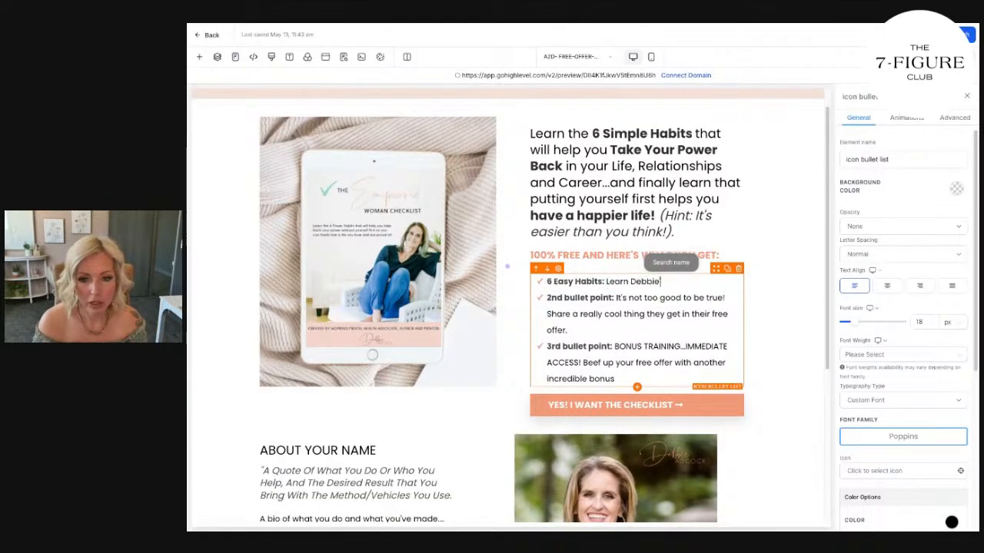
pyautogui.write("'s 6 simple ")
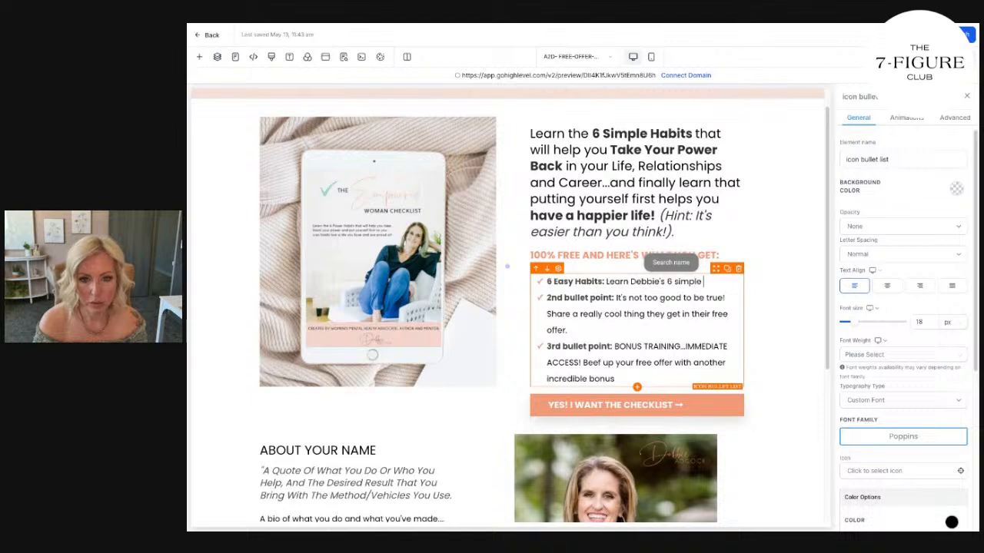
pyautogui.write('d, daily habits that will set up your')
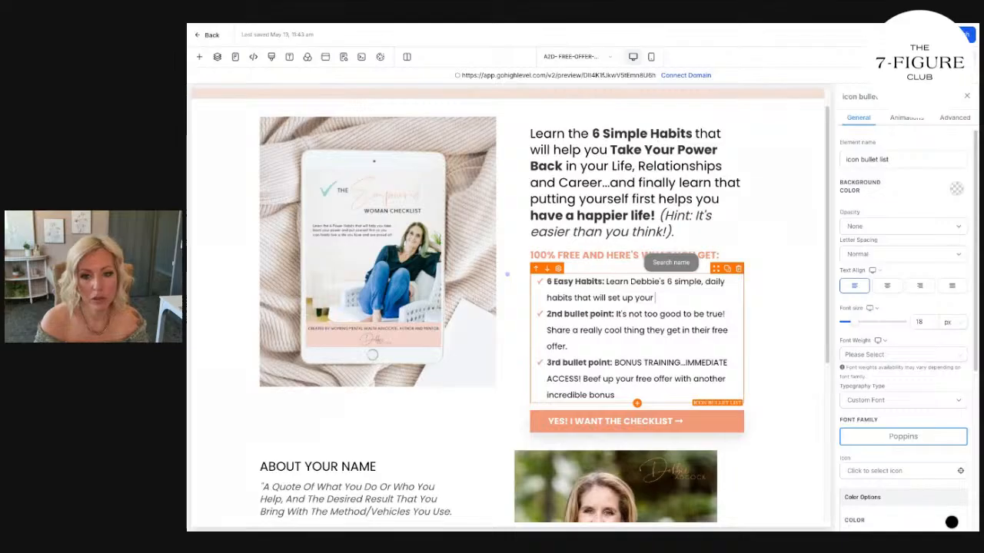
pyautogui.write(' mindset to ')
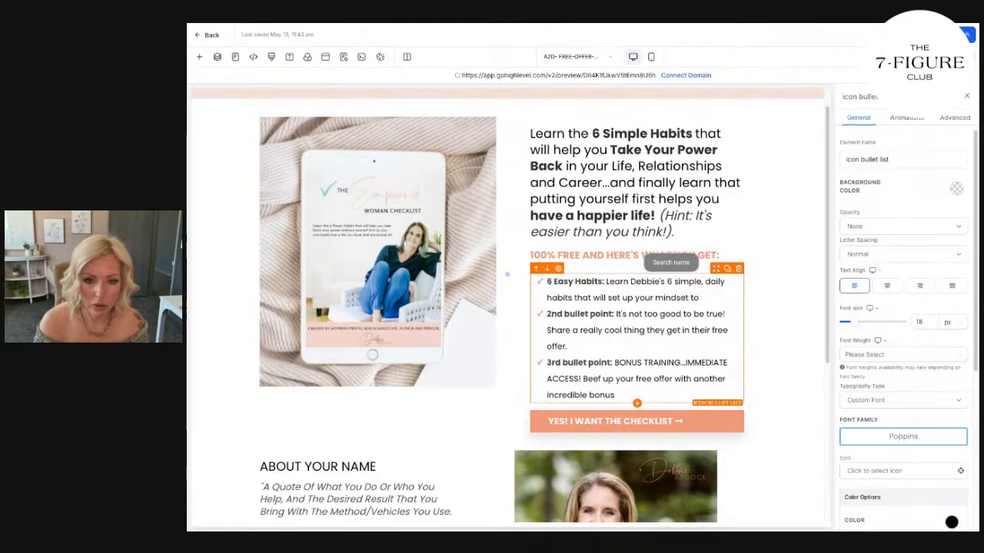
pyautogui.write('create a power')
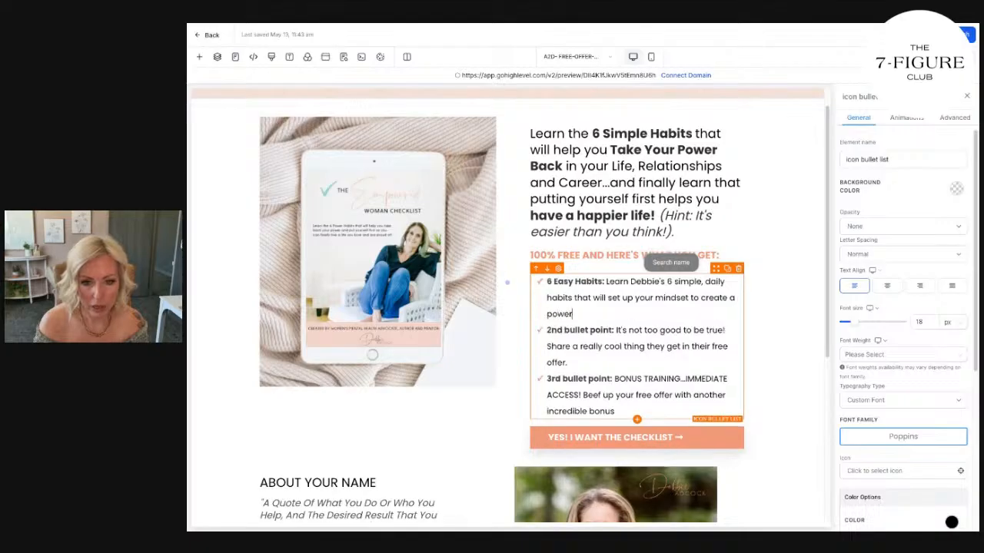
pyautogui.write('ful, happy day and life')
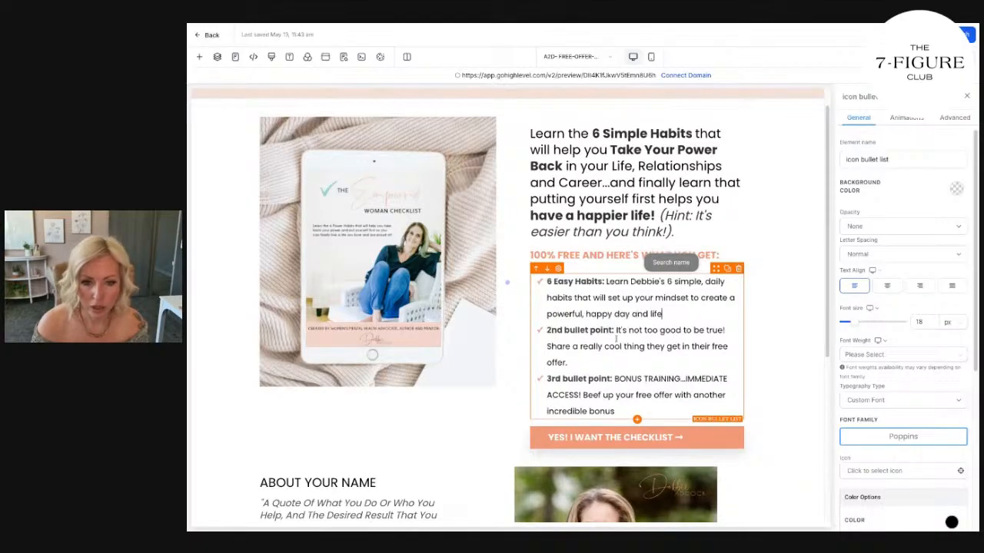
# Replace the "2nd bullet point:" label in the desktop bullet list with "Printable Checklist:".
pyautogui.moveTo(616, 339); pyautogui.dragTo(546, 332)
pyautogui.write('Printable:')
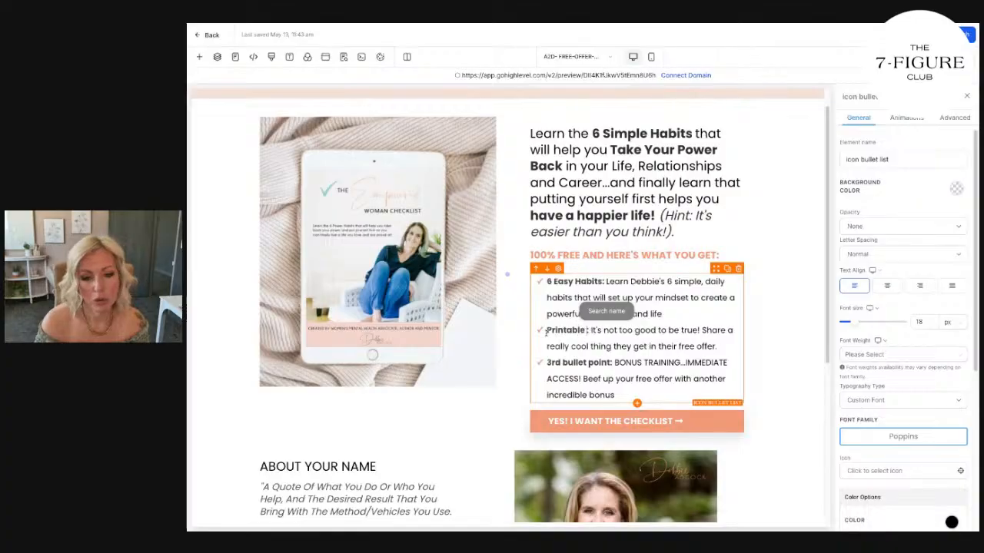
pyautogui.write(' Checklist')
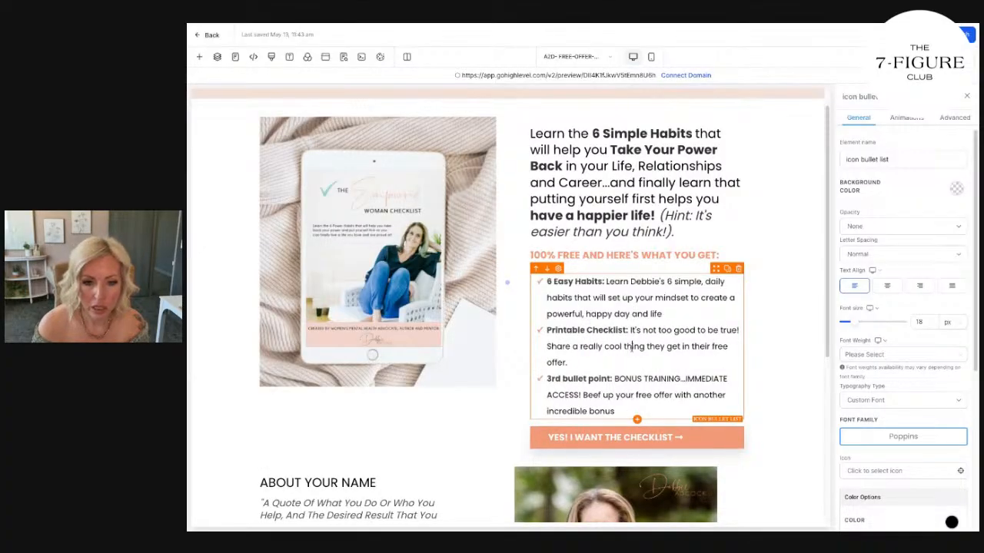
pyautogui.moveTo(630, 331); pyautogui.dragTo(636, 354)
pyautogui.click(637, 347)
# Change the word "Easy" in the first bullet's label to "Simple" so it matches the headline.
pyautogui.click(617, 297)
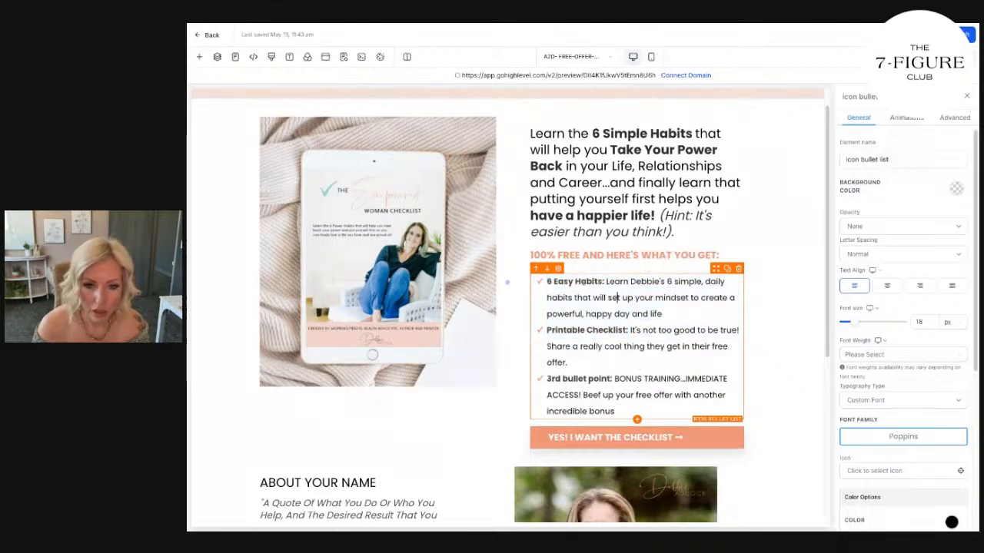
pyautogui.doubleClick(570, 281)
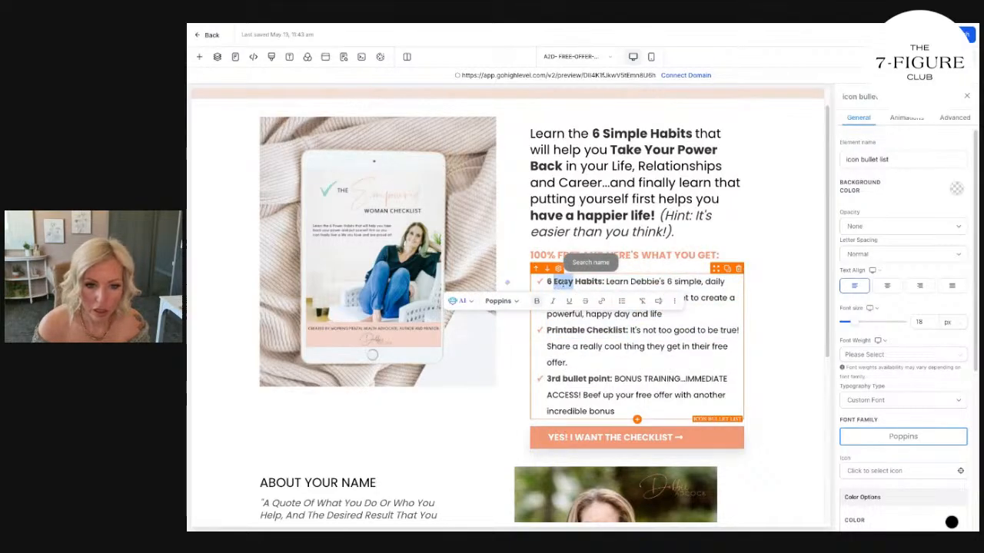
pyautogui.write('Simple')
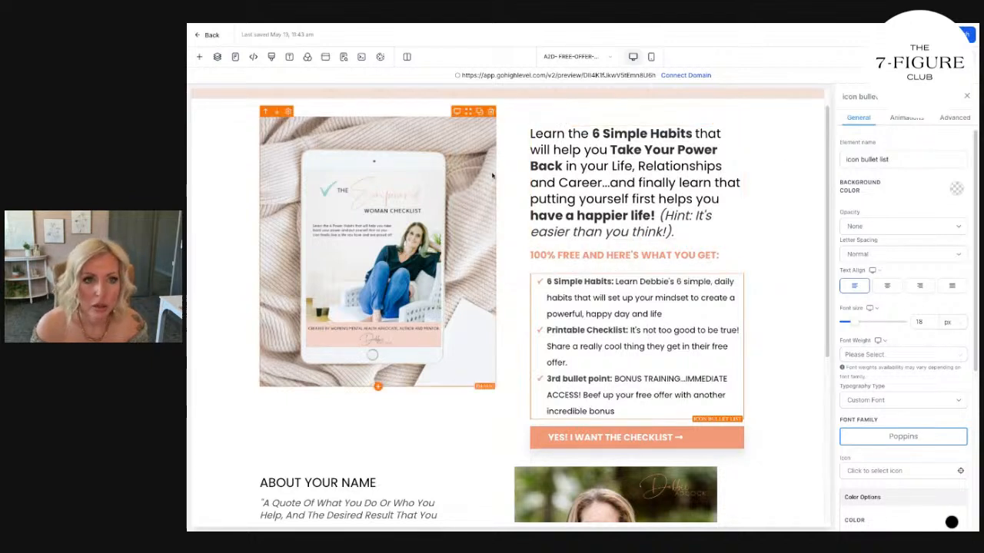
# Replace the second bullet's description with "Beautiful checklist that you can print out and put up to remind yourself that your needs matter!".
pyautogui.moveTo(630, 329); pyautogui.dragTo(632, 358)
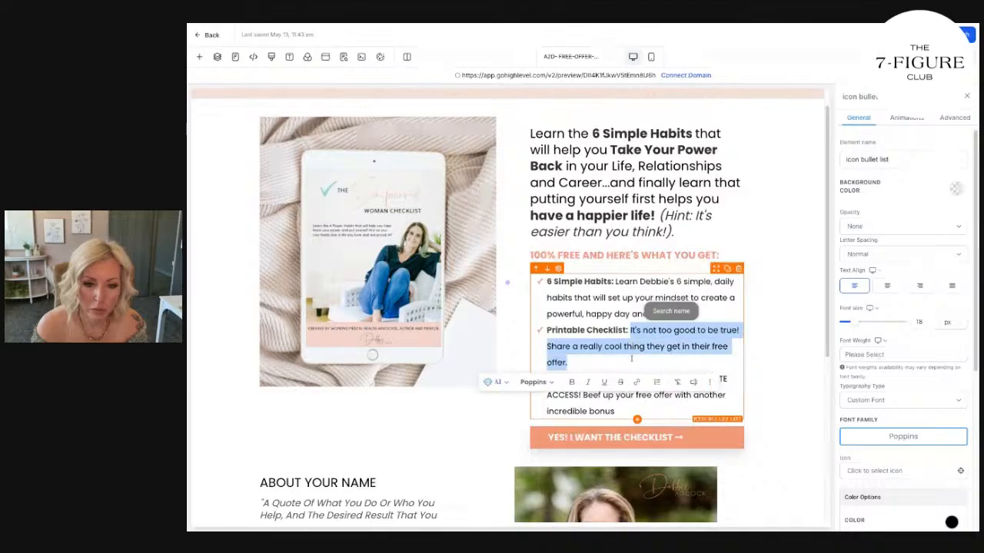
pyautogui.write('Beautif')
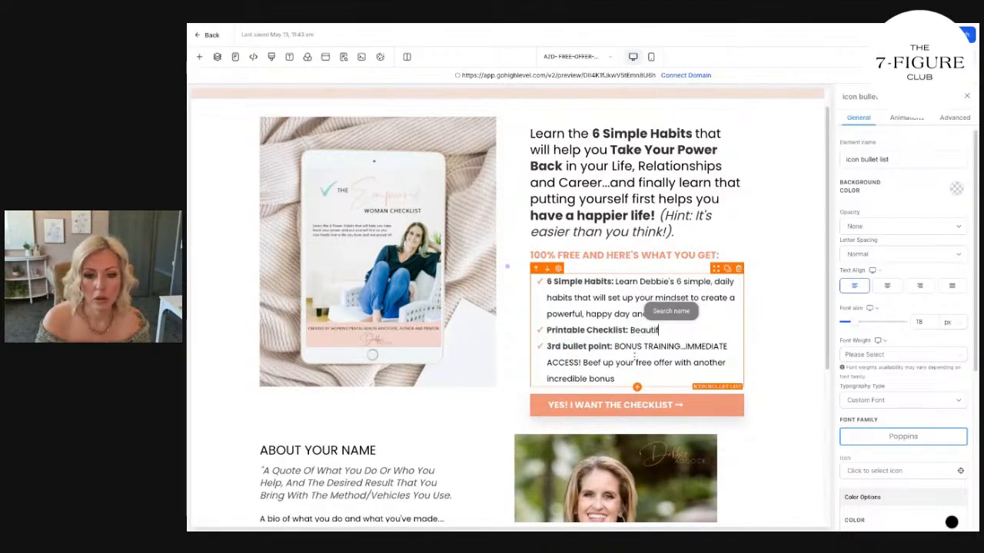
pyautogui.write('ul checklist that you can')
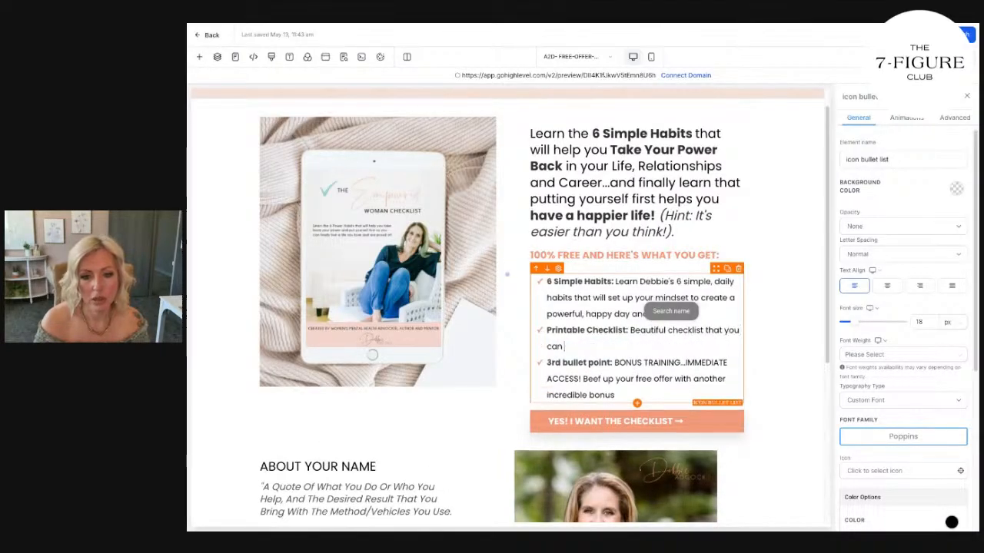
pyautogui.write(' print out and put up to')
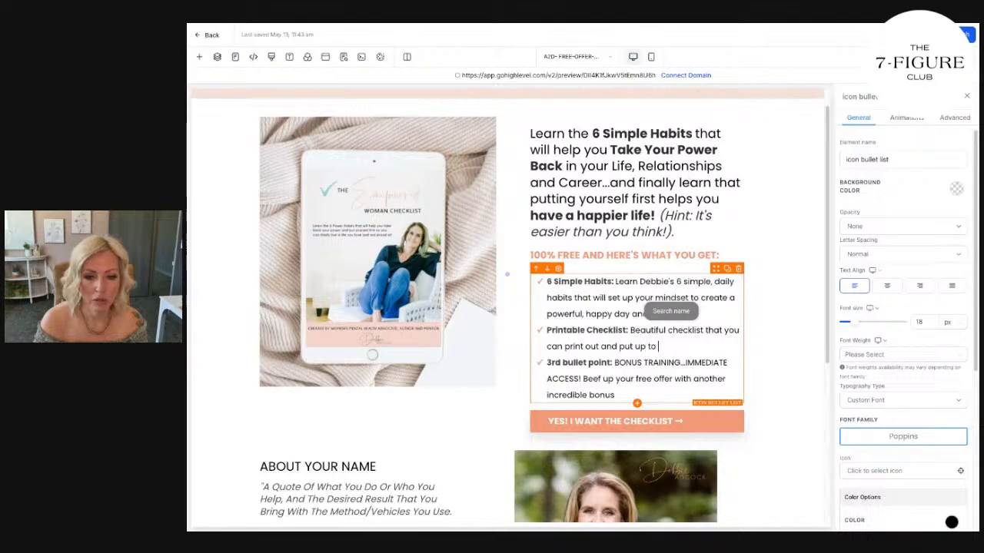
pyautogui.write(' remind yourself that your ned')
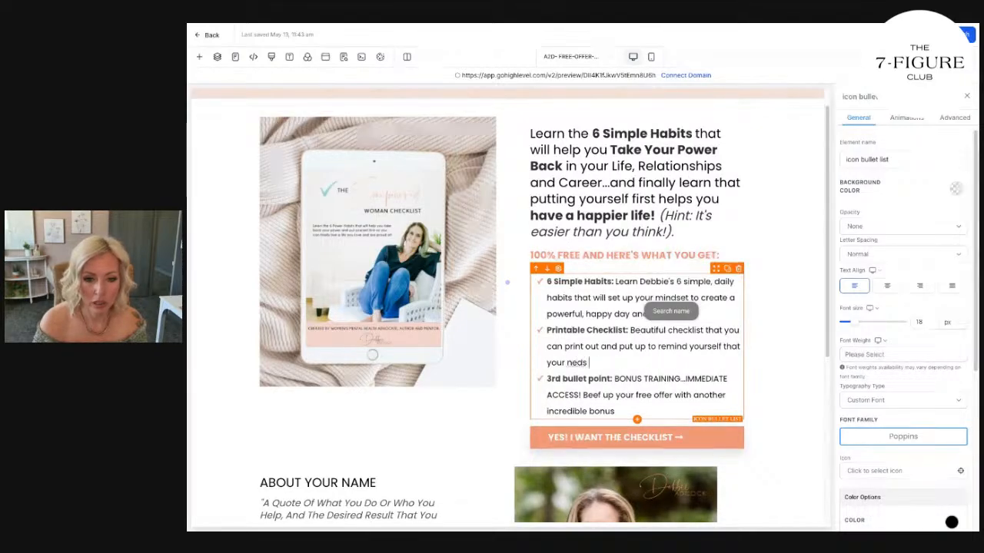
pyautogui.press('BackSpace')
pyautogui.write('eds matter!')
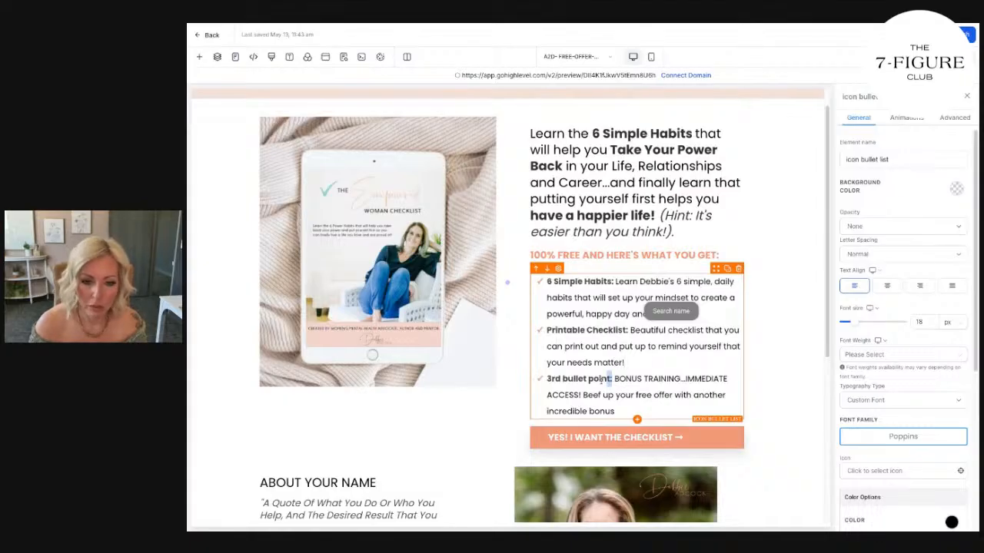
# Replace the third bullet's label with "BONUS! Free Video Training:" and remove its placeholder description.
pyautogui.moveTo(613, 379); pyautogui.dragTo(547, 379)
pyautogui.write('BONUS')
pyautogui.write('! Free Vid')
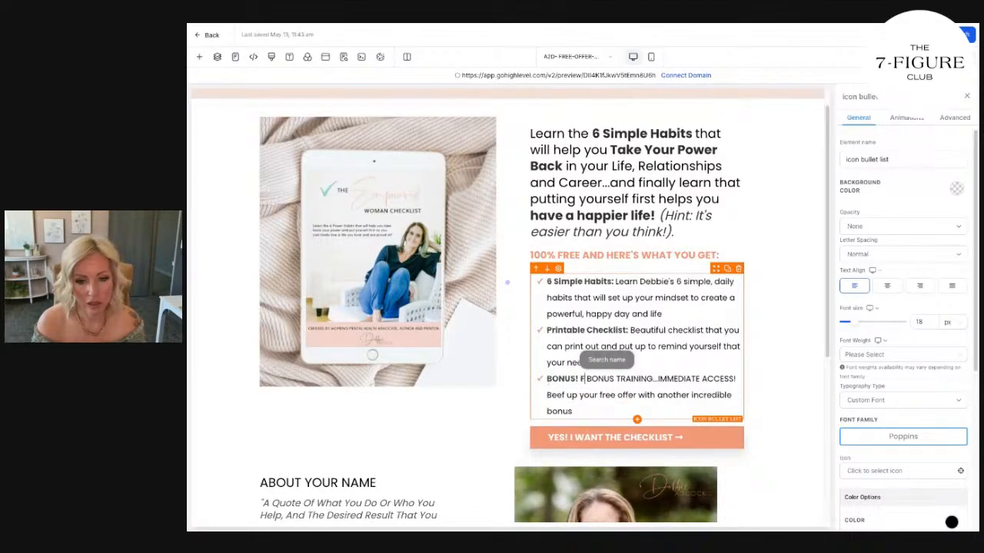
pyautogui.write('eo Trai')
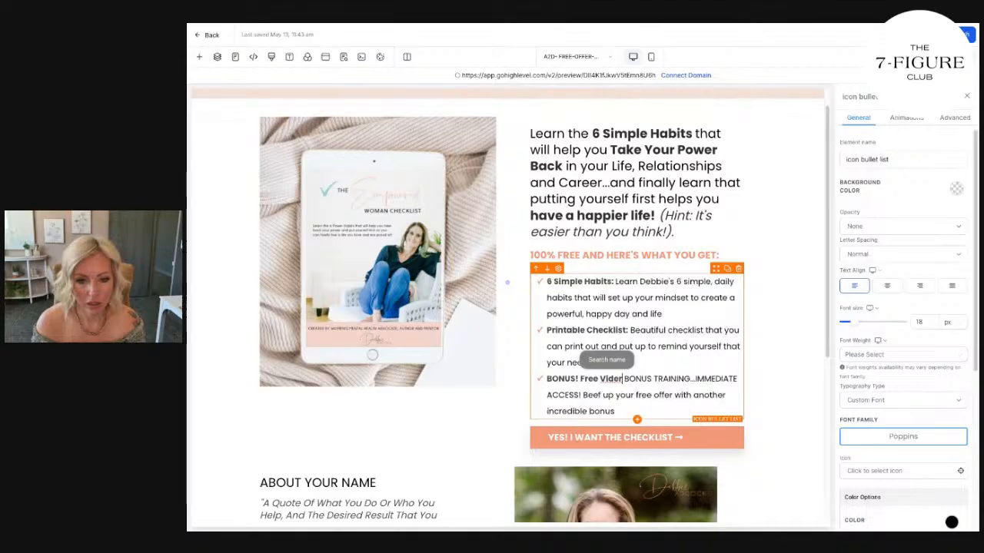
pyautogui.write('ning with Therap')
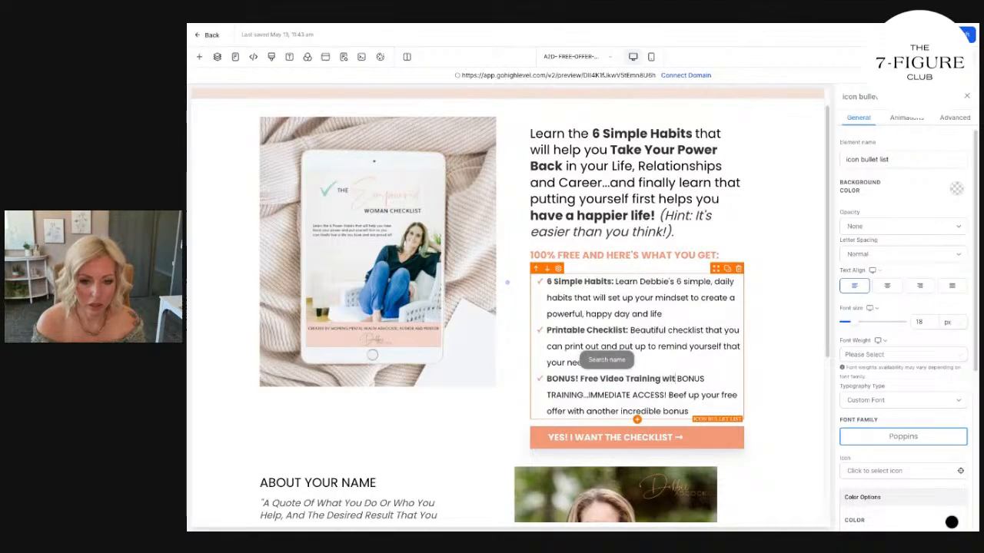
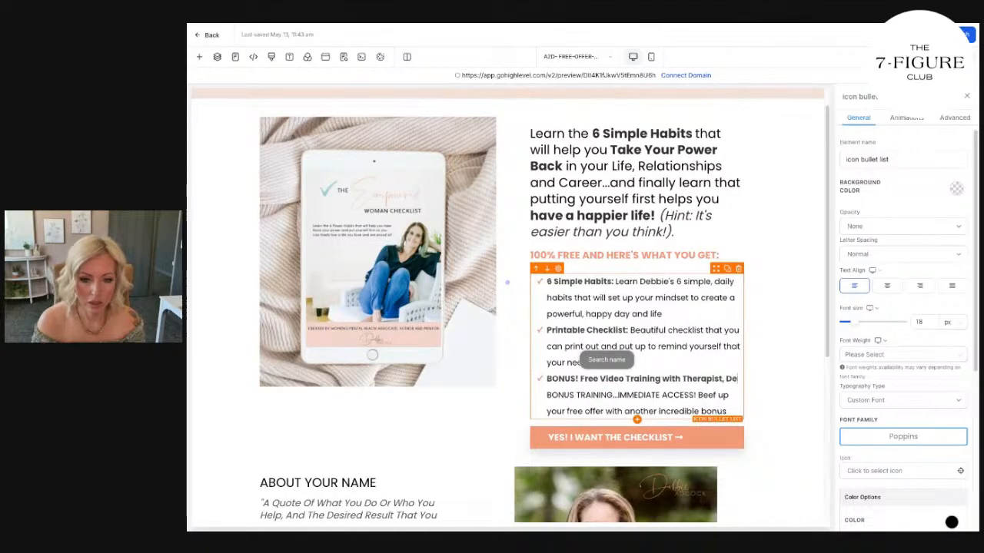
pyautogui.moveTo(657, 379); pyautogui.dragTo(666, 423)
pyautogui.press('BackSpace')
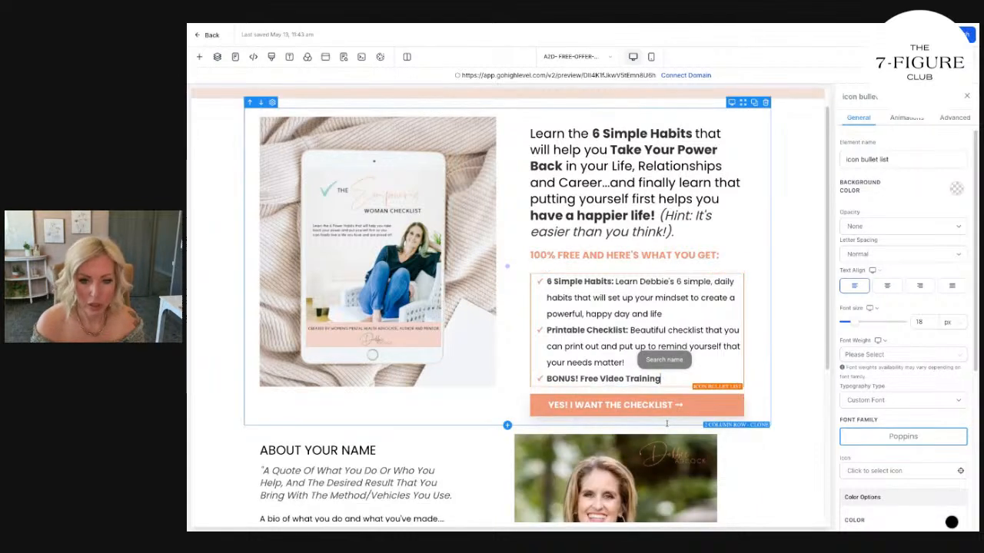
pyautogui.write(':')
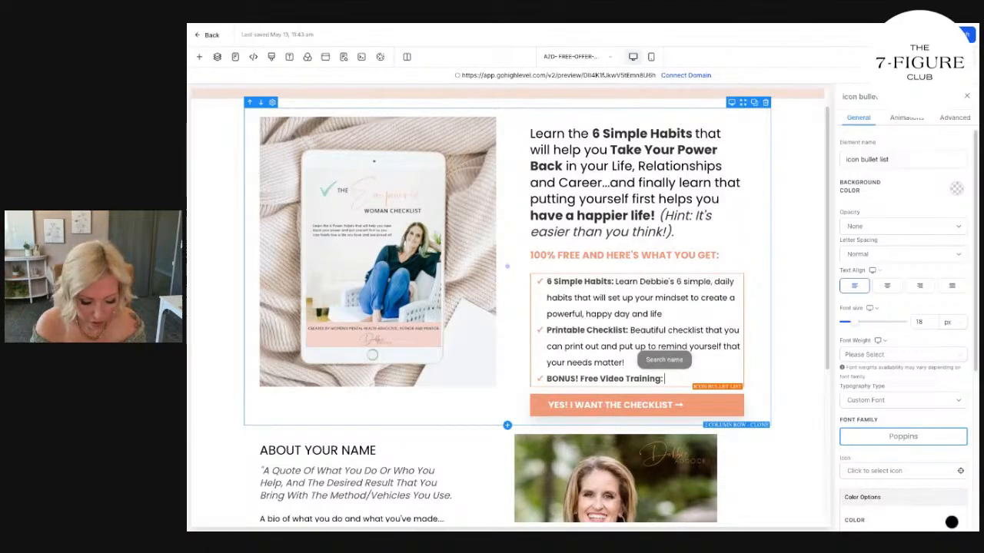
pyautogui.write(' Bonus Vi')
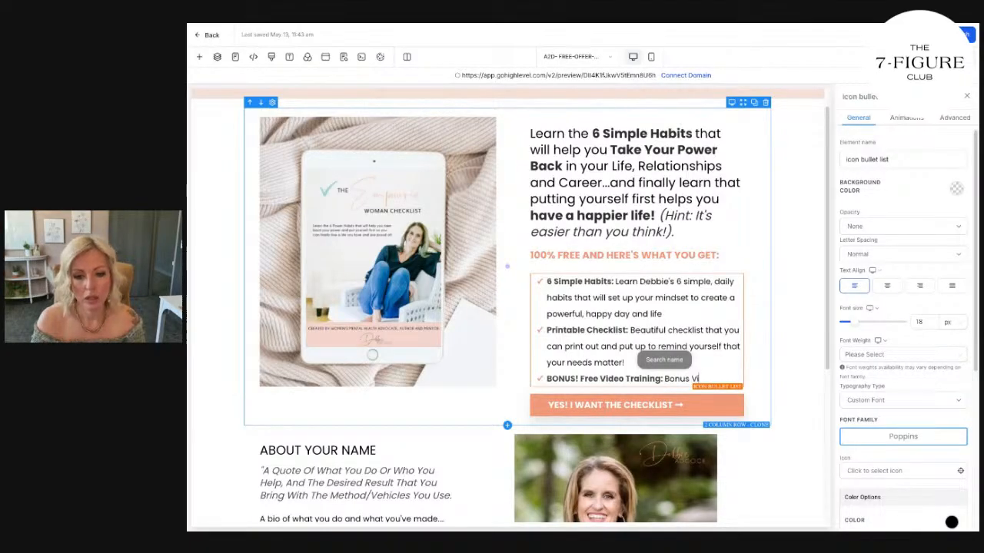
pyautogui.write('deo Wolk-Through ')
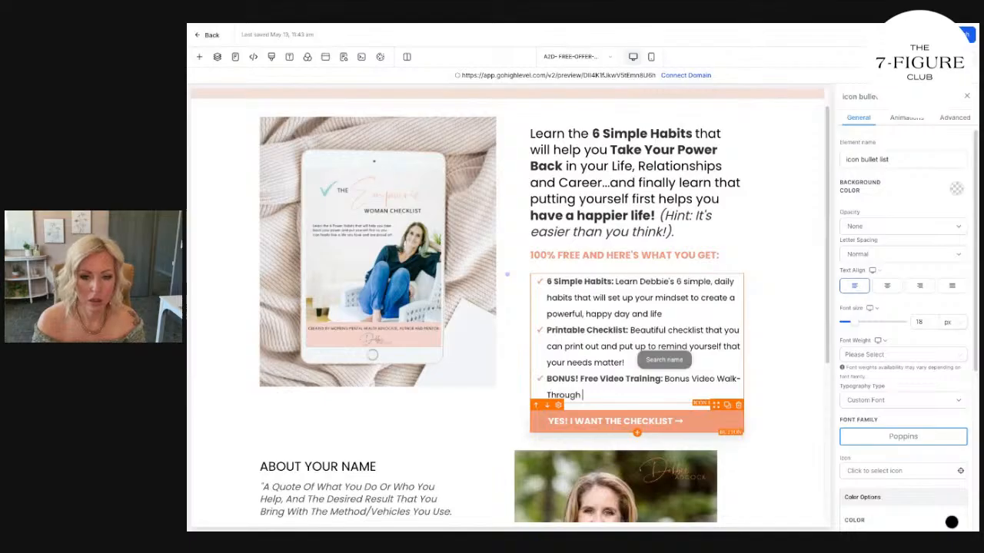
pyautogui.write('of the checklist ')
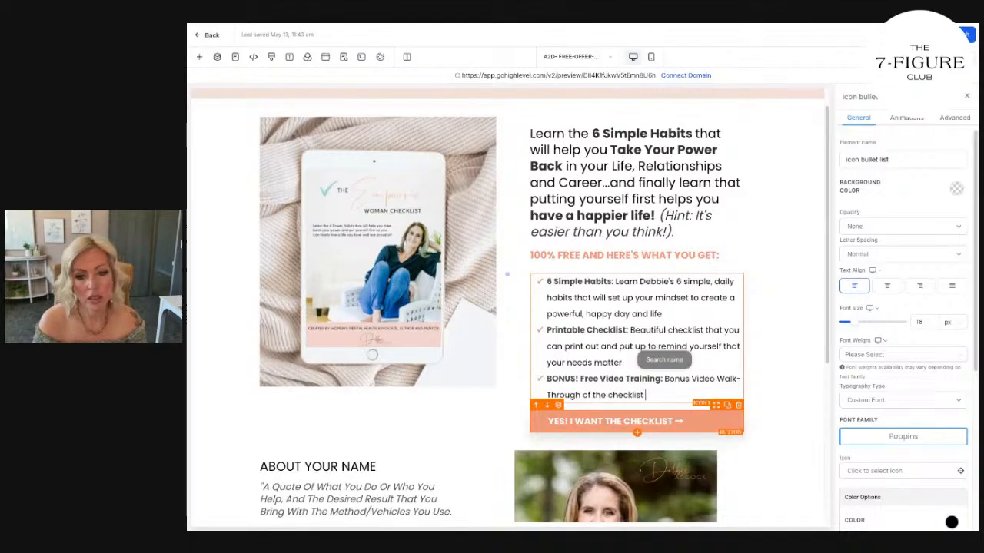
pyautogui.write('to show you how')
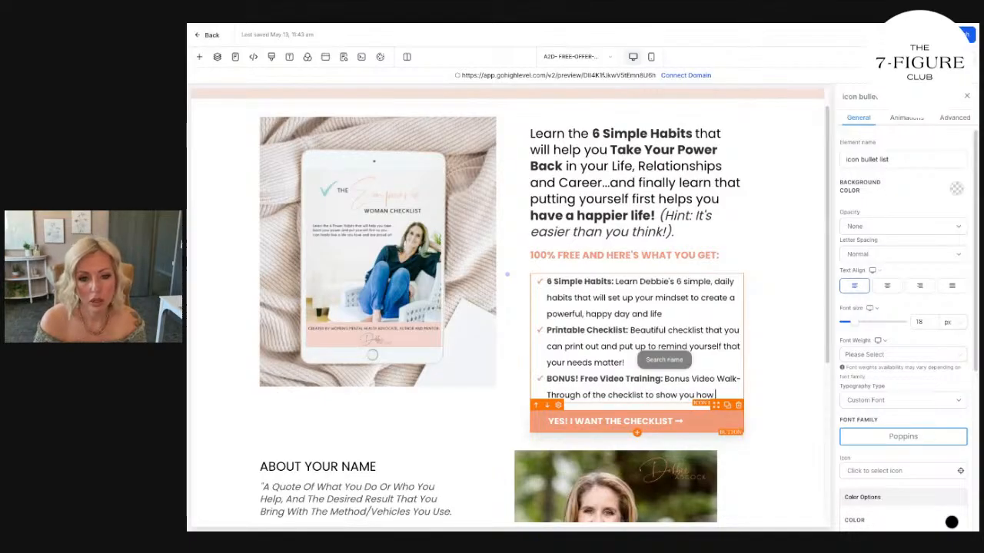
pyautogui.write(' Debbie uses th')
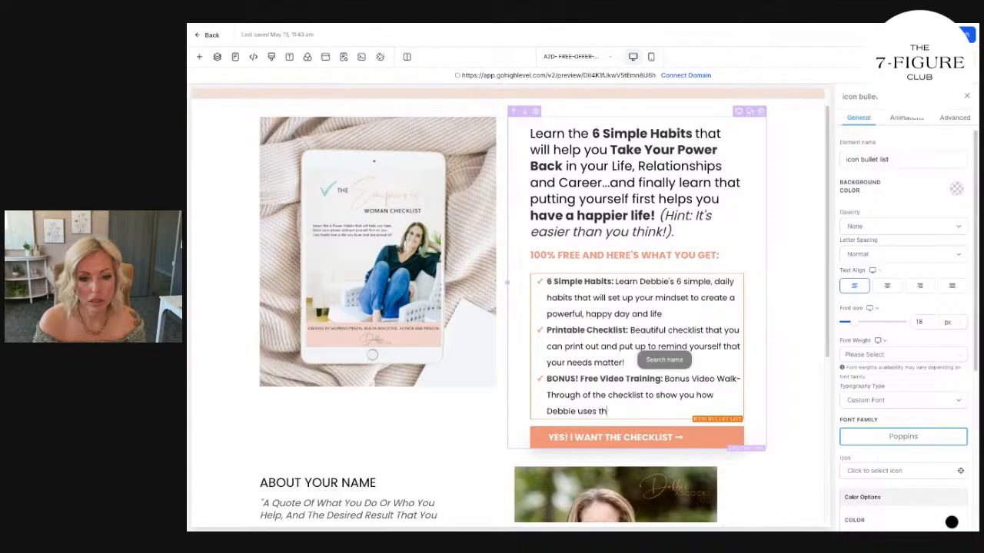
pyautogui.write('is in her own life and')
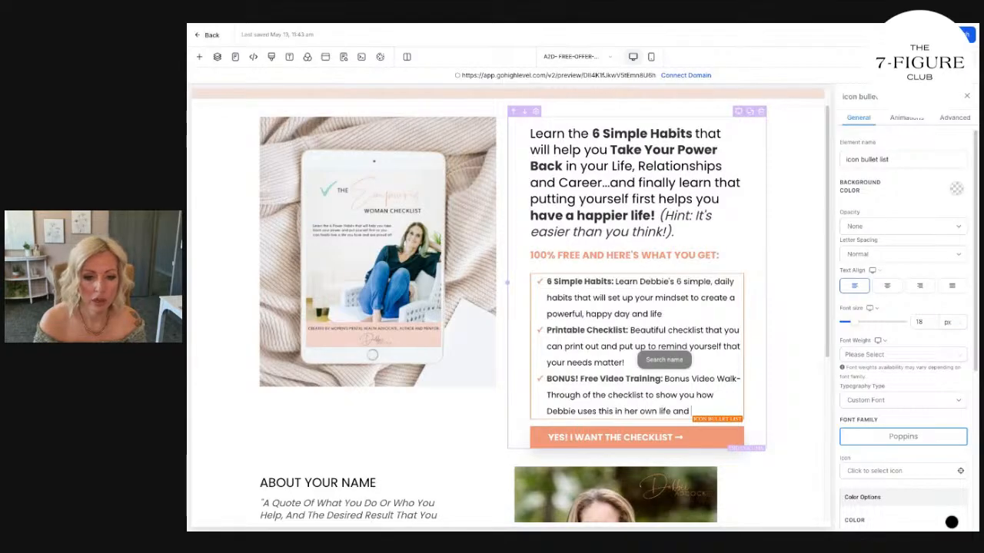
pyautogui.write(' with her VIP clientss.')
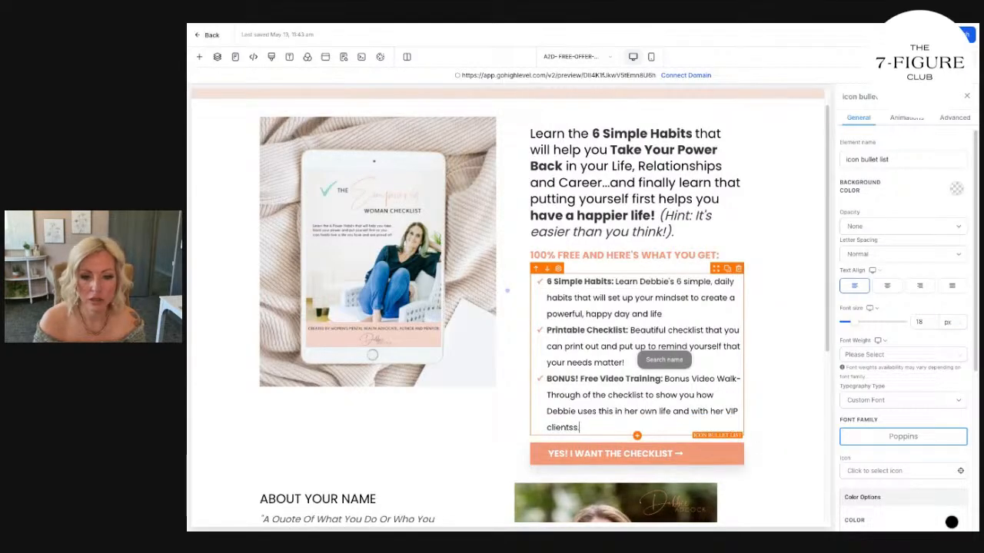
# Describe the third bullet as a "Bonus Video Walk-Through of the checklist" showing how its author uses it in her own life and with her VIP clients.
pyautogui.click(631, 274)
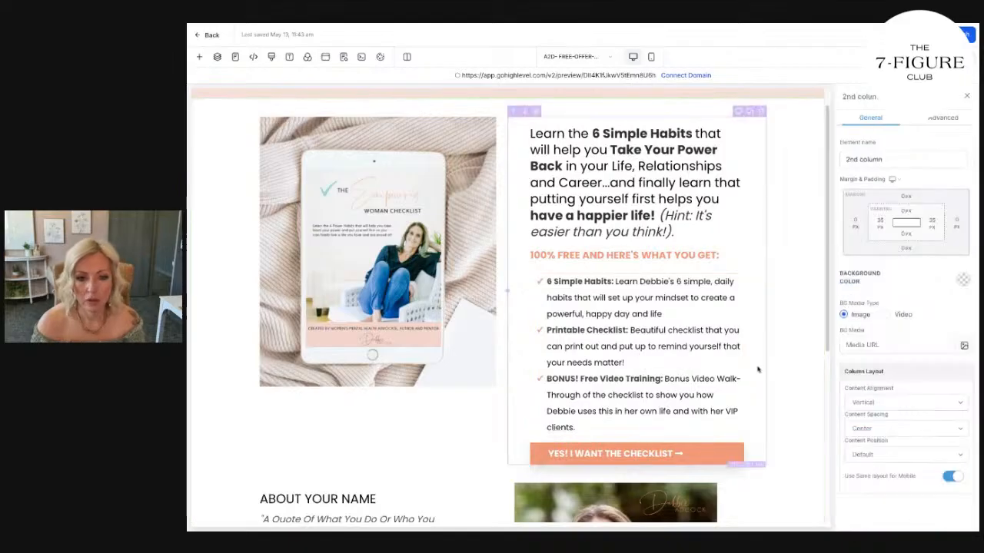
pyautogui.click(615, 283)
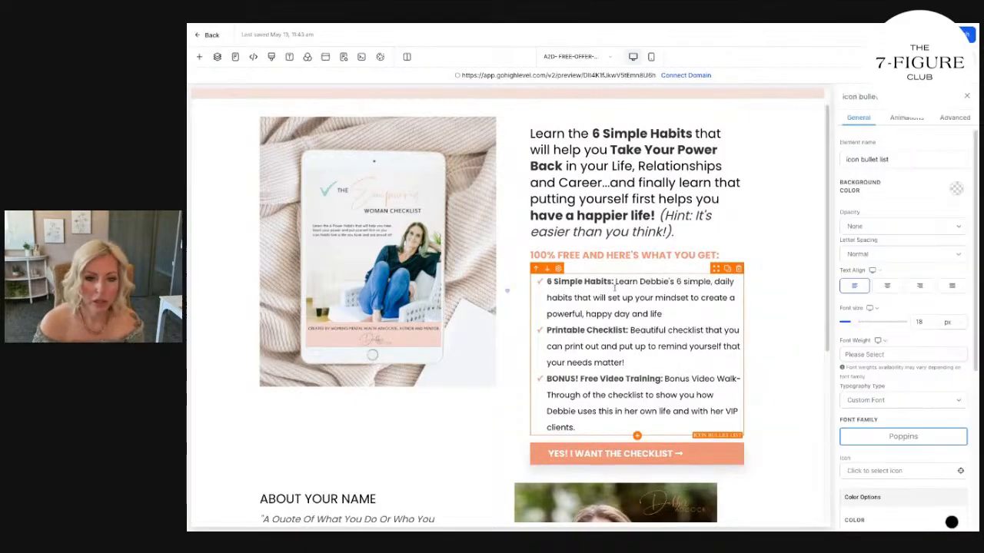
# Narrow the image column slightly so the text column beside it gets wider.
pyautogui.click(461, 307)
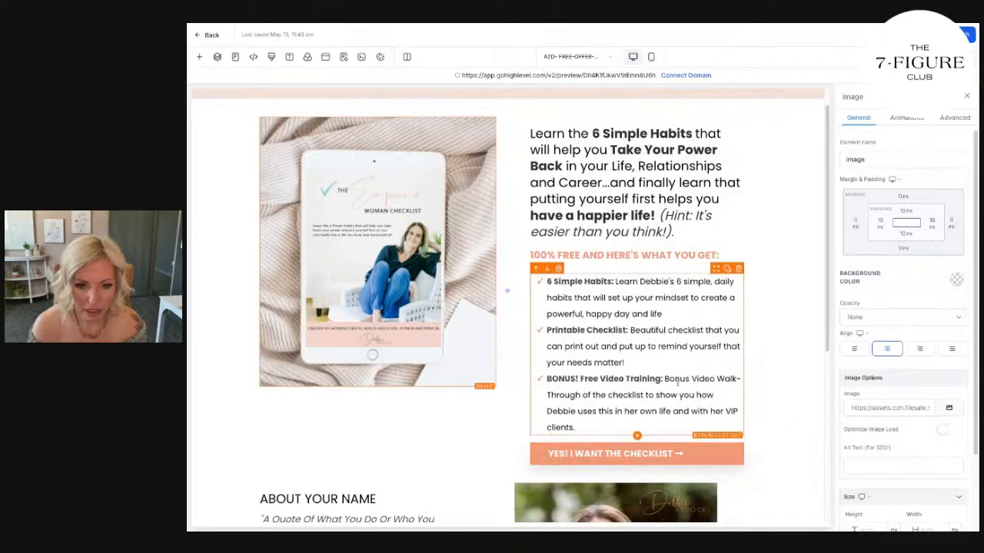
pyautogui.click(503, 292)
pyautogui.moveTo(502, 295); pyautogui.dragTo(502, 293)
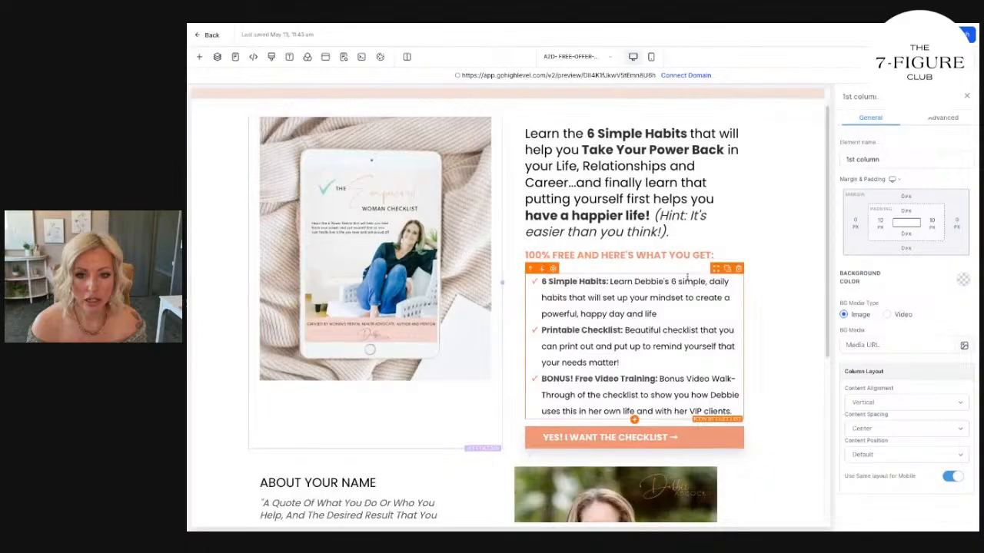
# Remove "finally" from the headline and replace "learn" with "know" so it reads "and know that putting yourself first".
pyautogui.doubleClick(636, 182)
pyautogui.press('BackSpace')
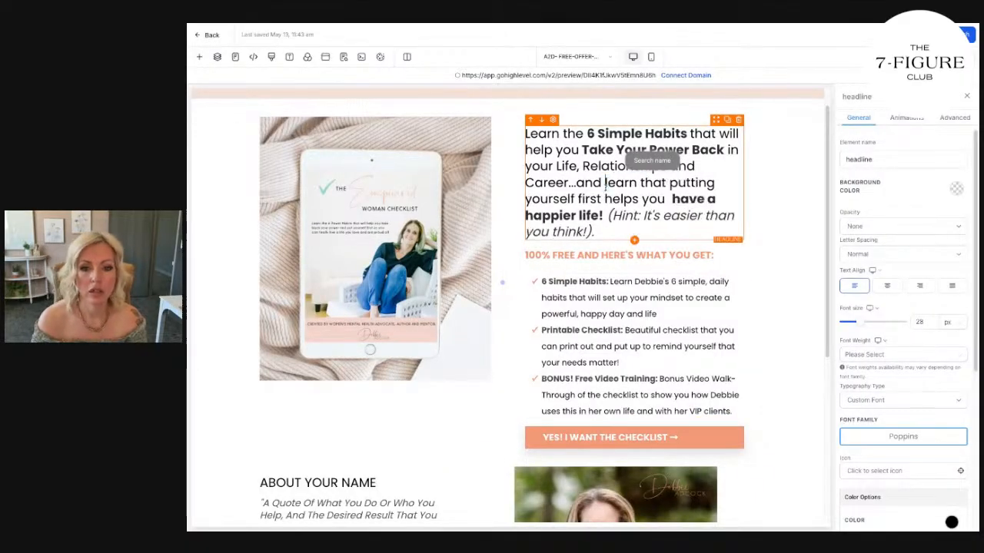
pyautogui.doubleClick(621, 183)
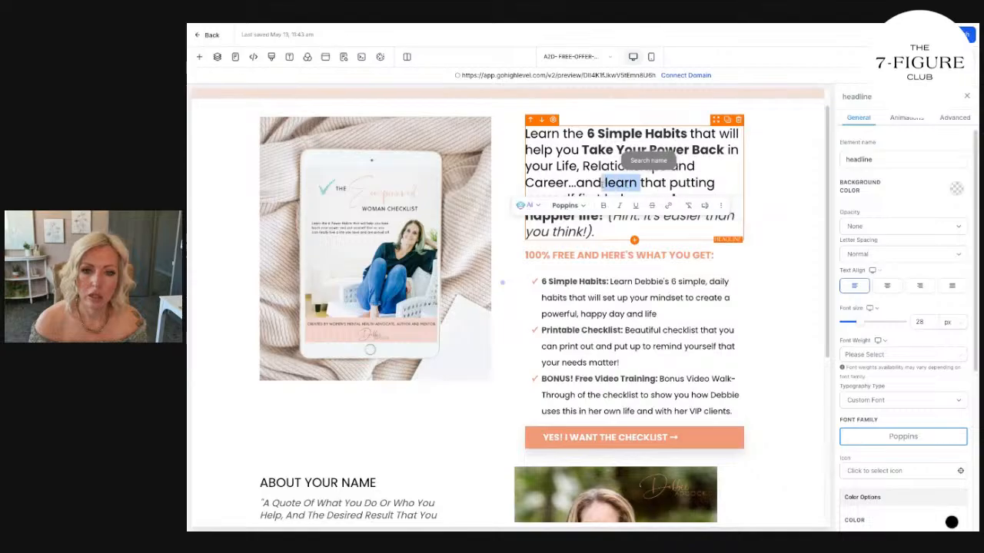
pyautogui.press('BackSpace')
pyautogui.write('know')
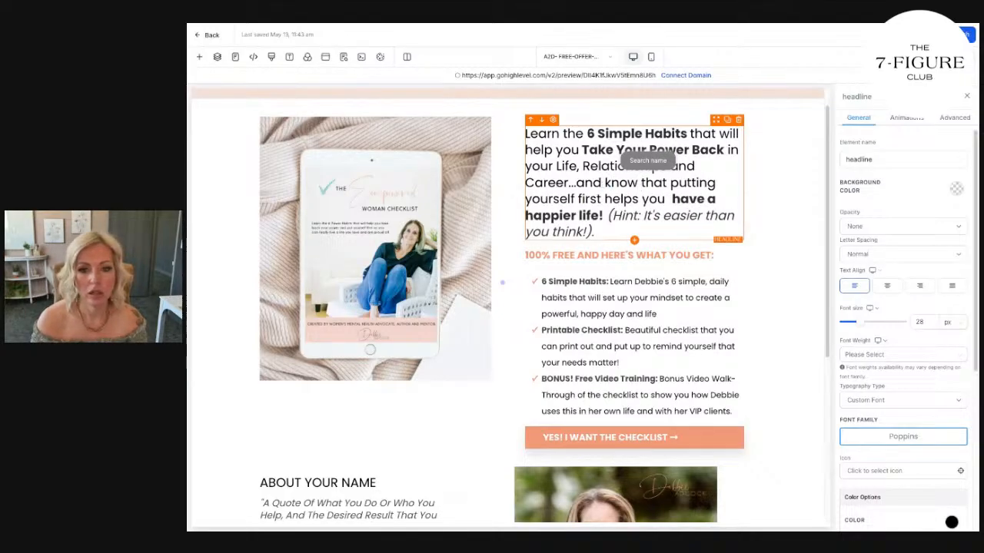
# Trim the start of the first bullet's description so that it begins with "Set up your mindset".
pyautogui.click(596, 290)
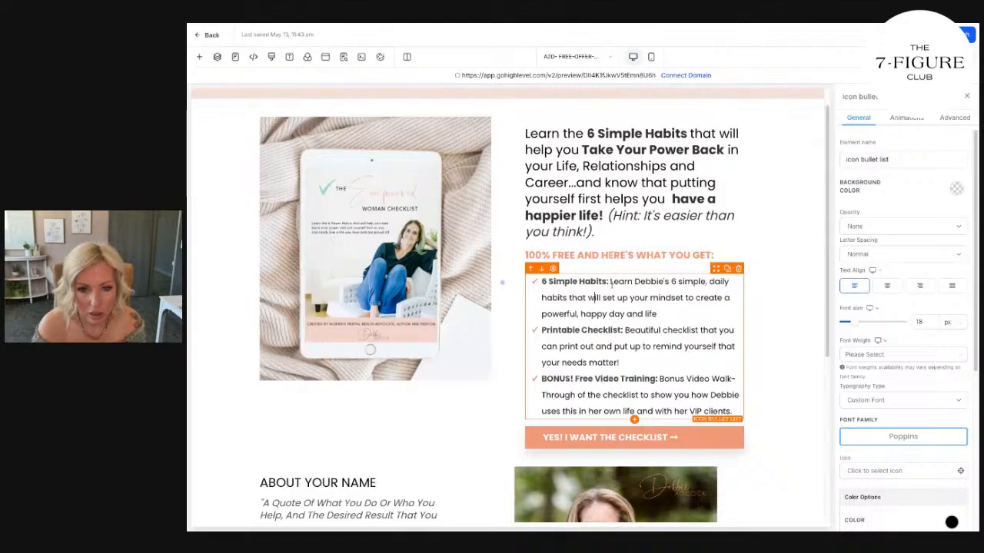
pyautogui.moveTo(610, 282); pyautogui.dragTo(604, 298)
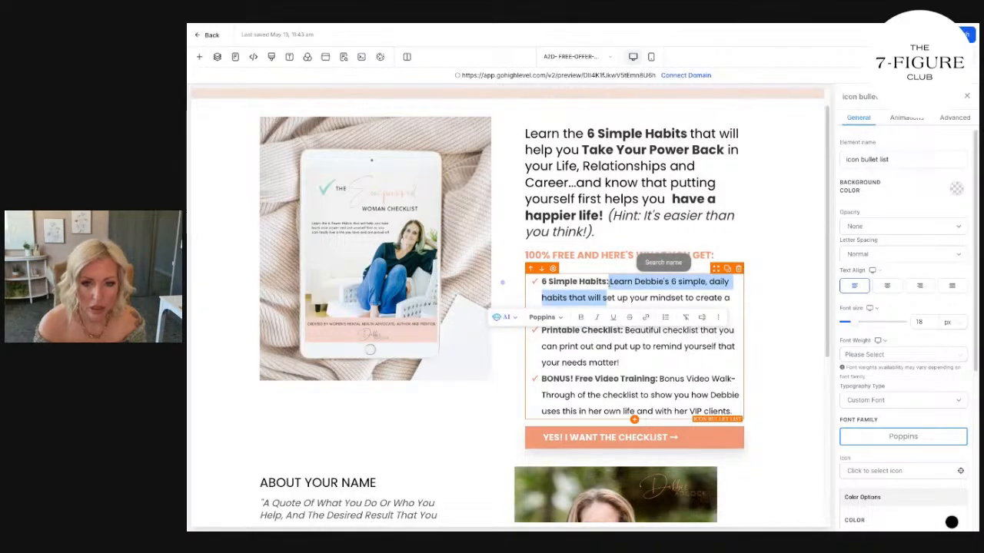
pyautogui.press('BackSpace')
pyautogui.write('S')
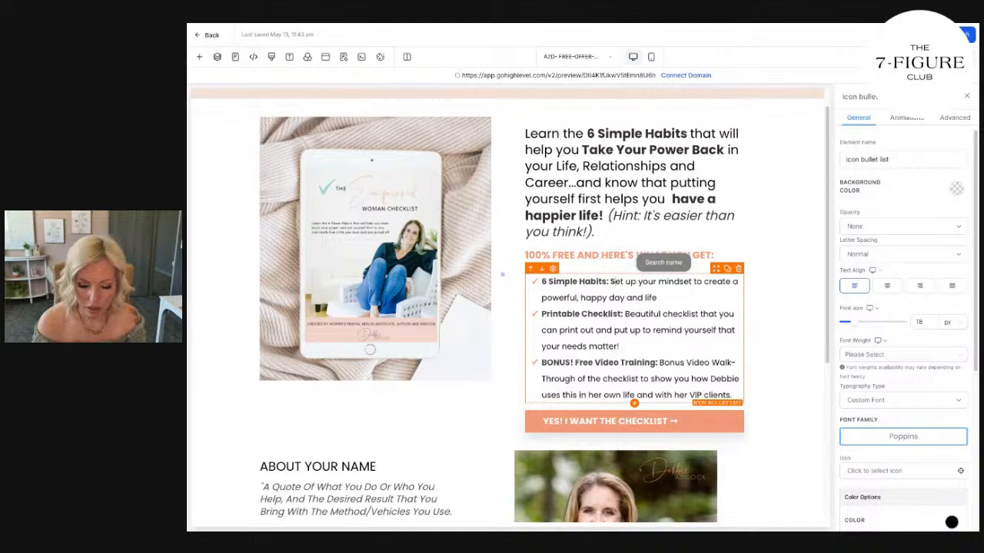
pyautogui.moveTo(610, 281); pyautogui.dragTo(615, 281)
pyautogui.click(586, 302)
pyautogui.click(671, 347)
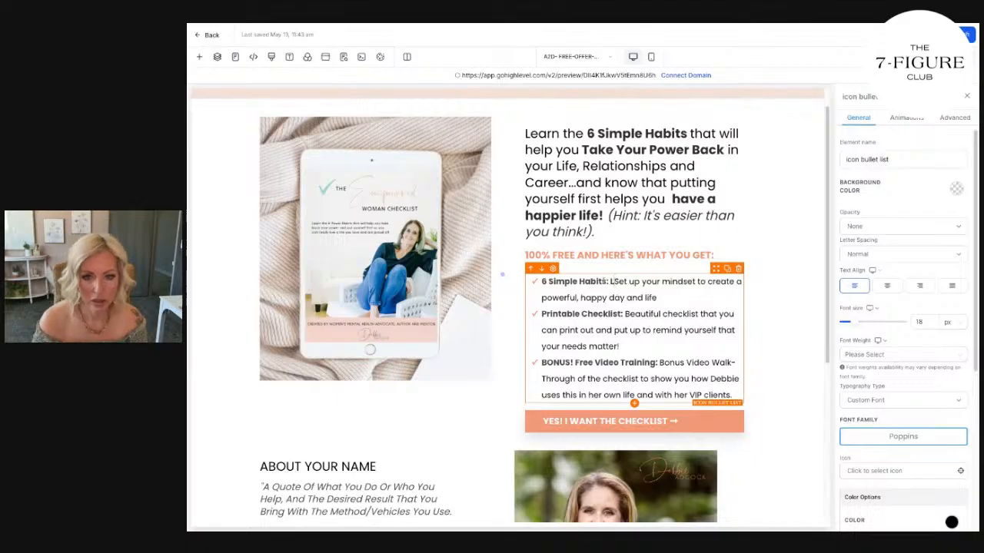
# Replace the first bullet's description with "6 Habits to help you take your power back and create a powerful, happy day and life.".
pyautogui.write('6 Habits to help you ')
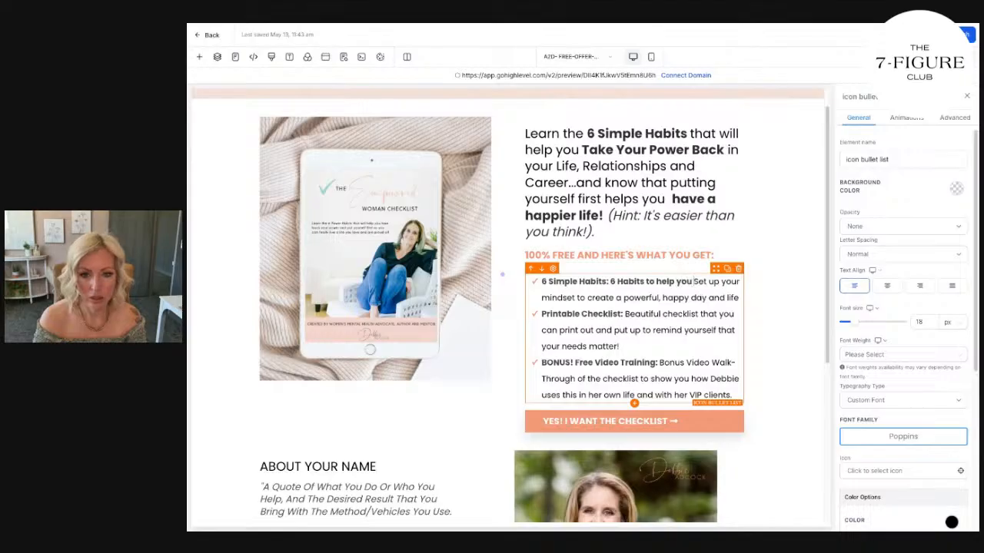
pyautogui.write('take your power')
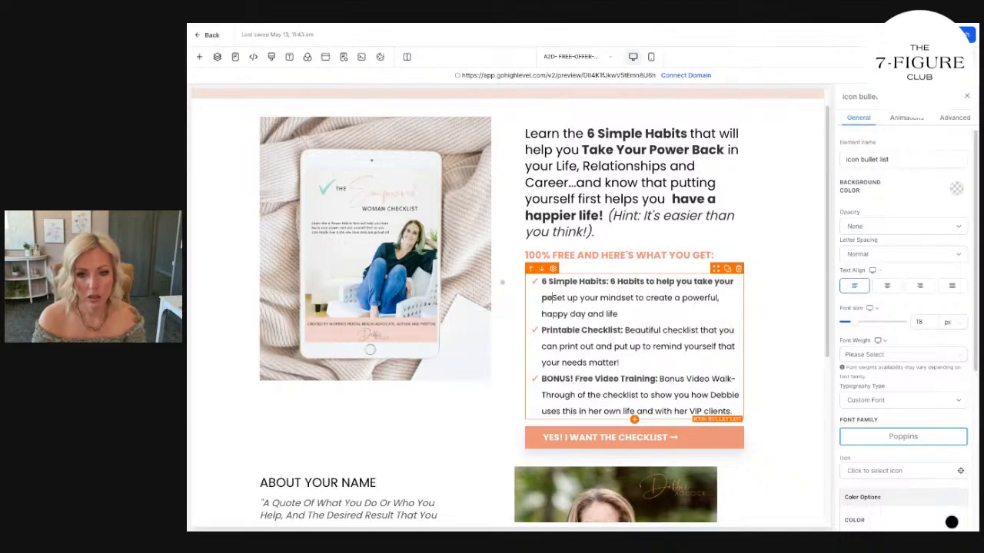
pyautogui.write(' back and create a power')
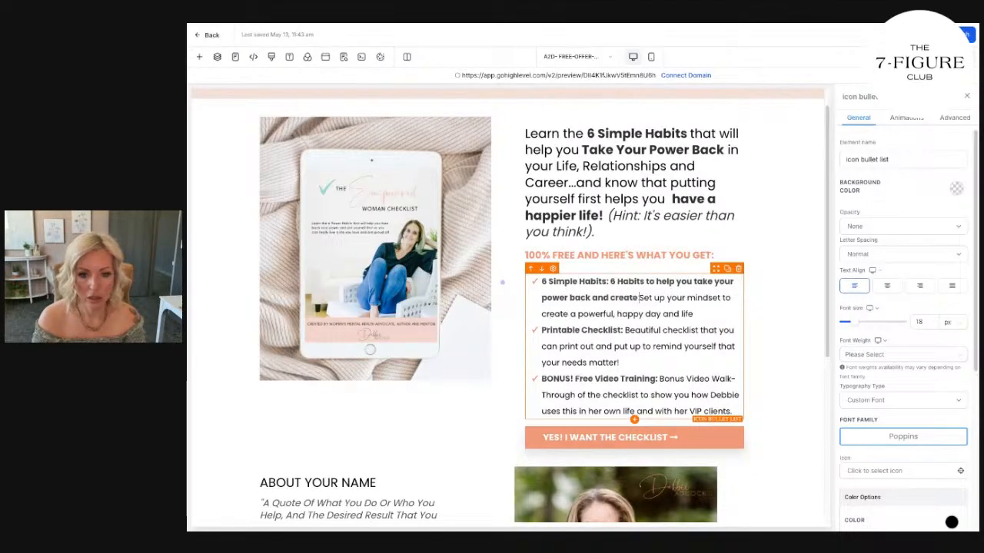
pyautogui.write('ful, happy day and life')
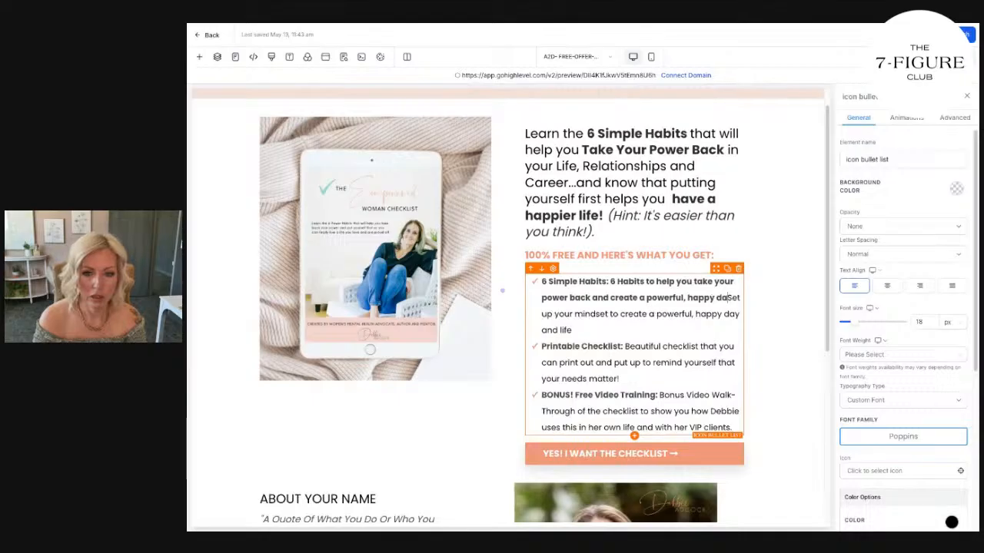
pyautogui.write('.')
pyautogui.moveTo(626, 330); pyautogui.dragTo(575, 314)
pyautogui.press('BackSpace')
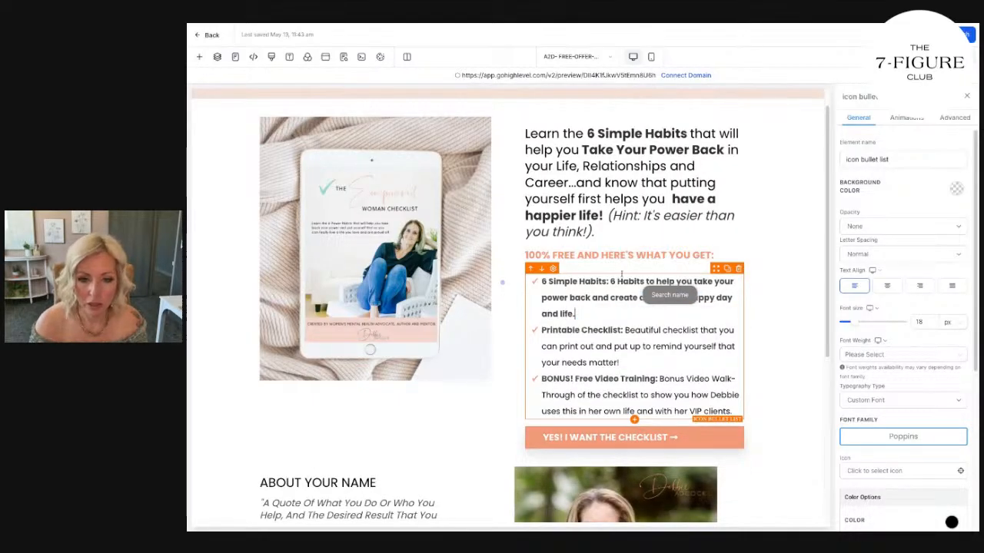
# Unbold the first bullet's description and remove the colon and repeated "6 Habits" so it reads "6 Simple Habits to help you take your power back".
pyautogui.moveTo(611, 282); pyautogui.dragTo(611, 316)
pyautogui.hotkey('ctrl', 'b')
pyautogui.click(632, 298)
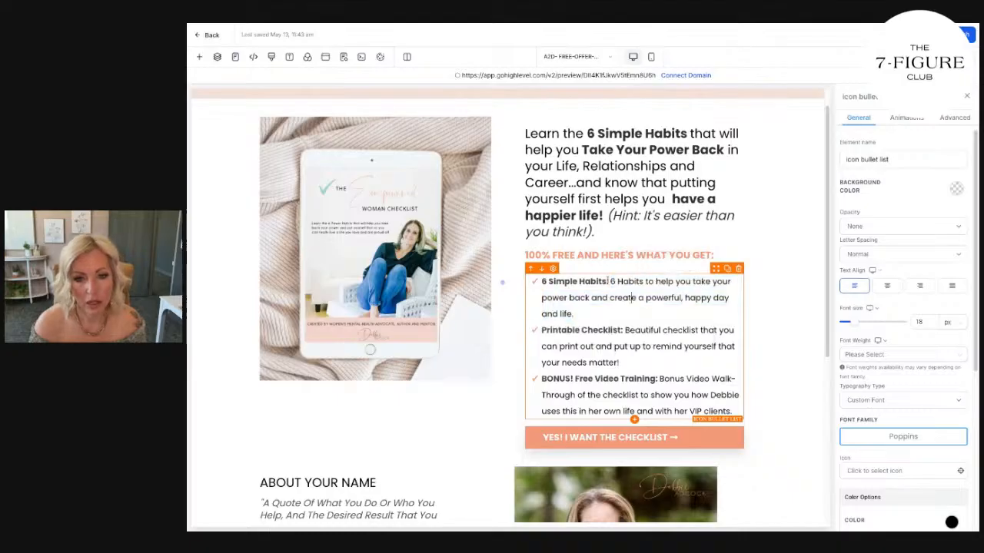
pyautogui.moveTo(644, 282); pyautogui.dragTo(610, 282)
pyautogui.press('BackSpace')
pyautogui.press('BackSpace')
pyautogui.press('BackSpace')
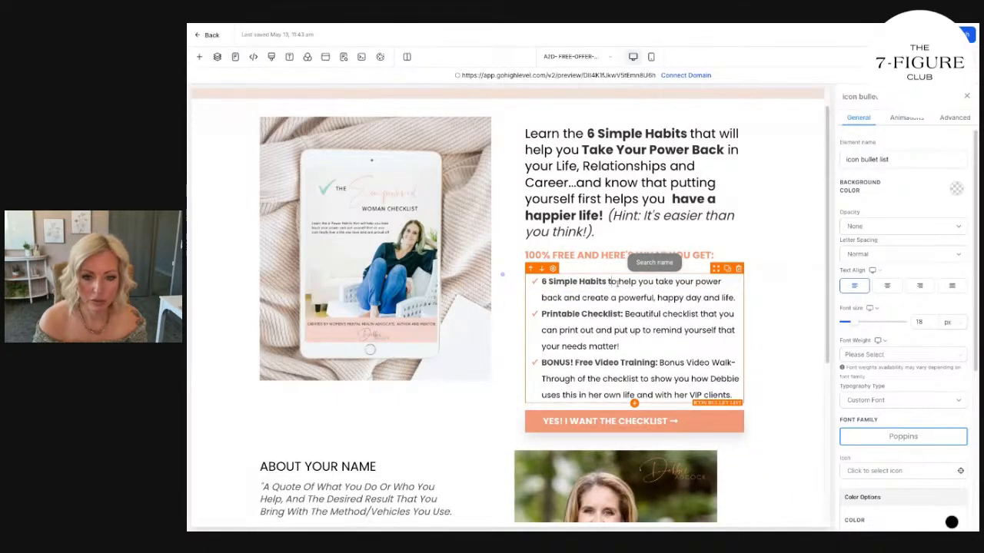
pyautogui.click(655, 282)
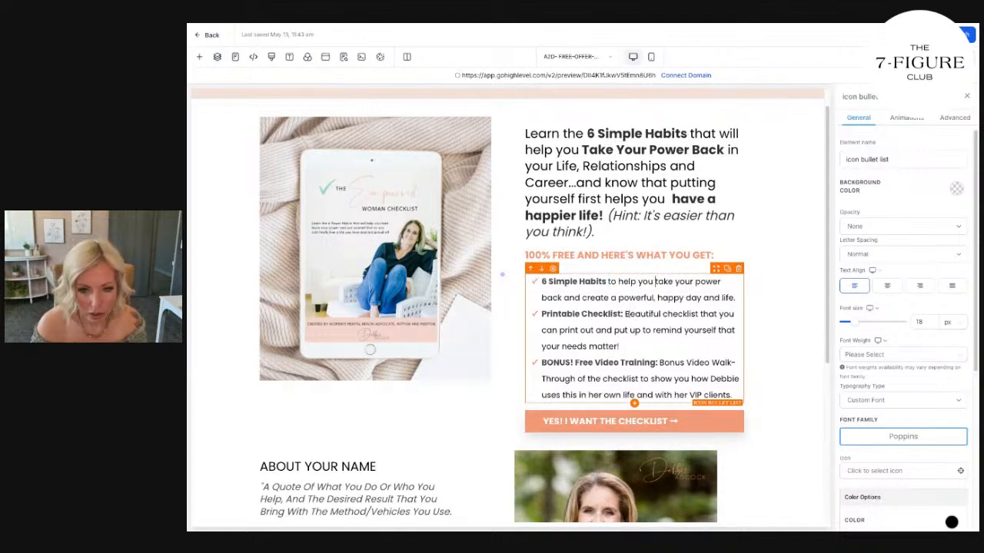
# Remove the colon and "Beautiful checklist" from the second bullet so it reads "Printable Checklist that you can print out".
pyautogui.moveTo(623, 314); pyautogui.dragTo(706, 313)
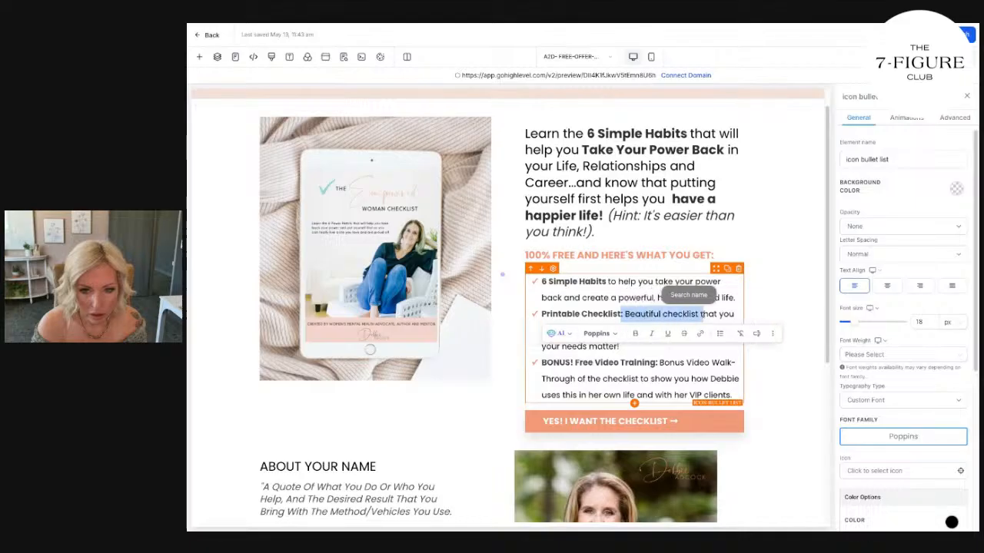
pyautogui.press('BackSpace')
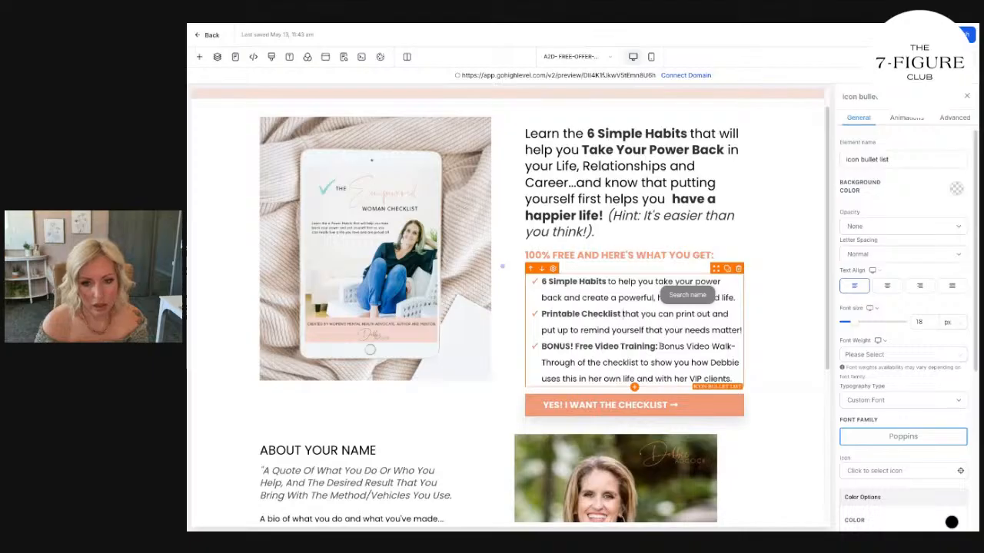
pyautogui.click(511, 243)
# Set the checklist image's top margin to 40 px to center it beside the text, and check the layout.
pyautogui.scroll(1, 487, 243)
pyautogui.click(412, 250)
pyautogui.click(903, 196)
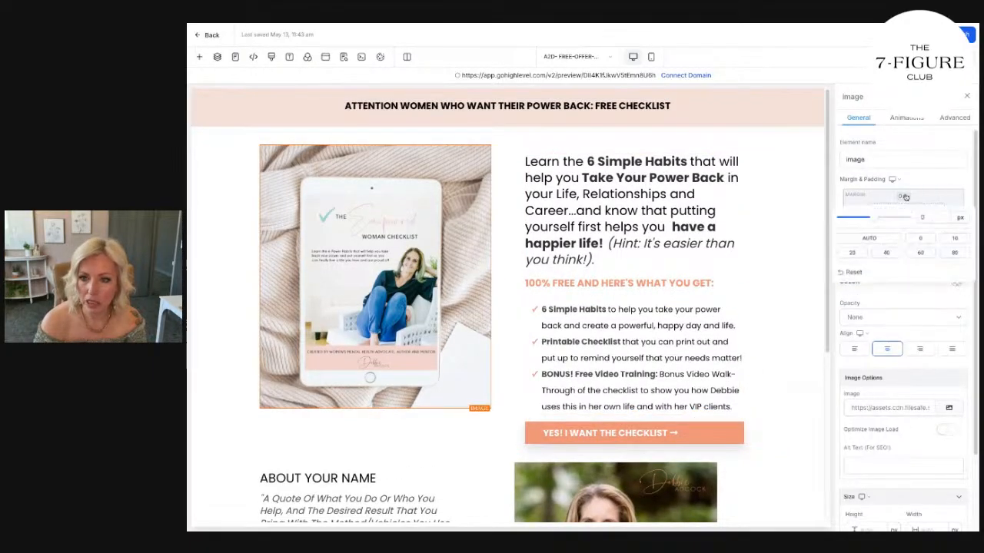
pyautogui.click(862, 253)
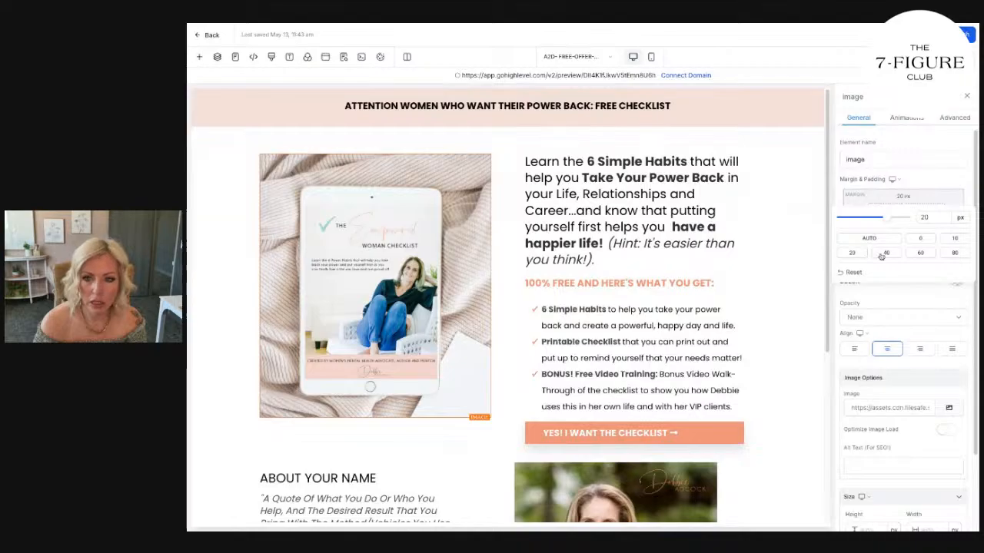
pyautogui.click(884, 253)
pyautogui.click(793, 315)
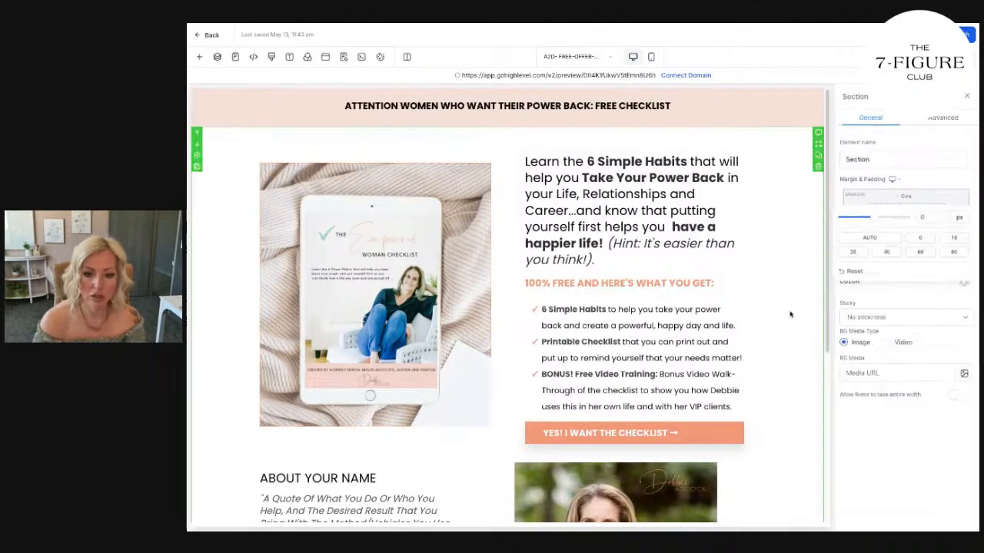
pyautogui.scroll(-1, 431, 367)
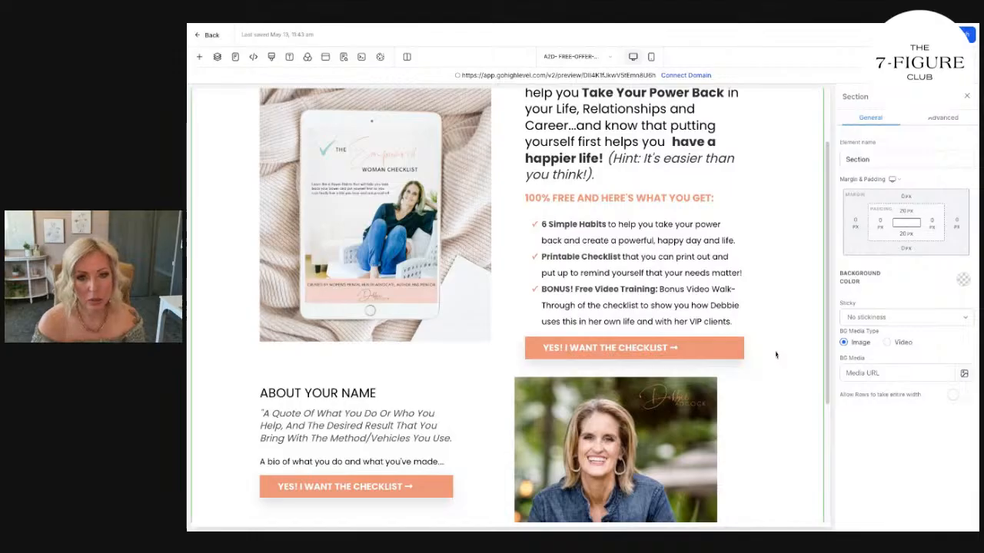
pyautogui.scroll(1, 775, 354)
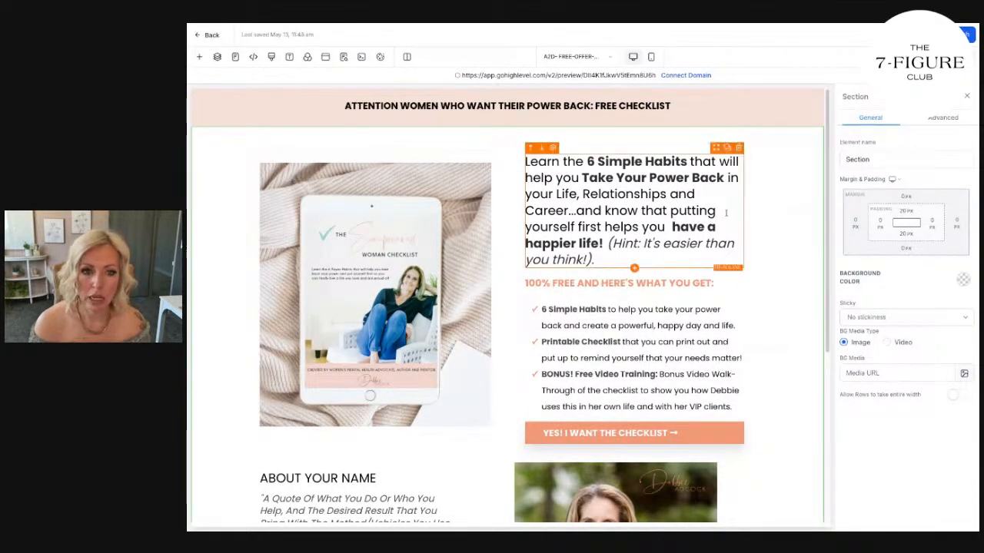
# Set the top margin of the two-column "About" row to 20 px.
pyautogui.scroll(-3, 783, 244)
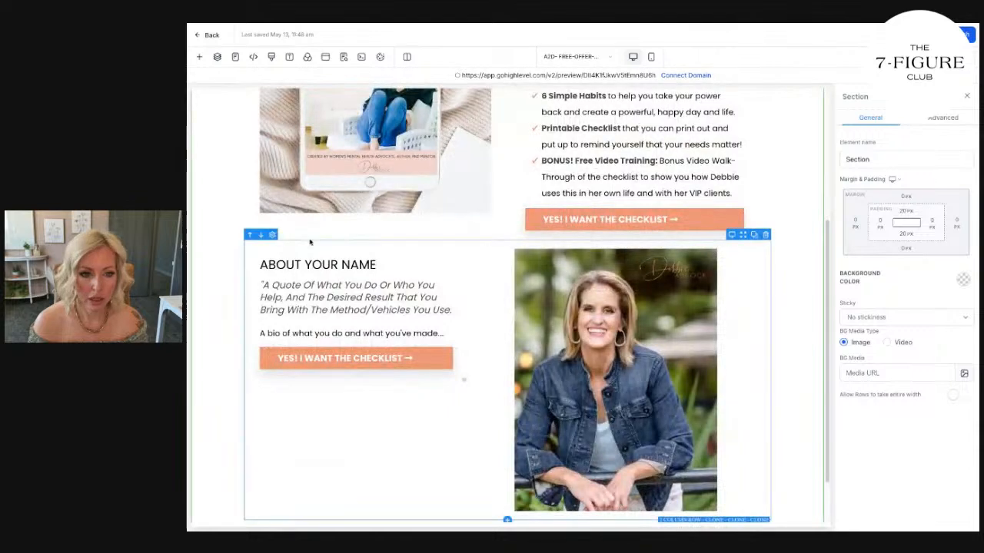
pyautogui.click(341, 246)
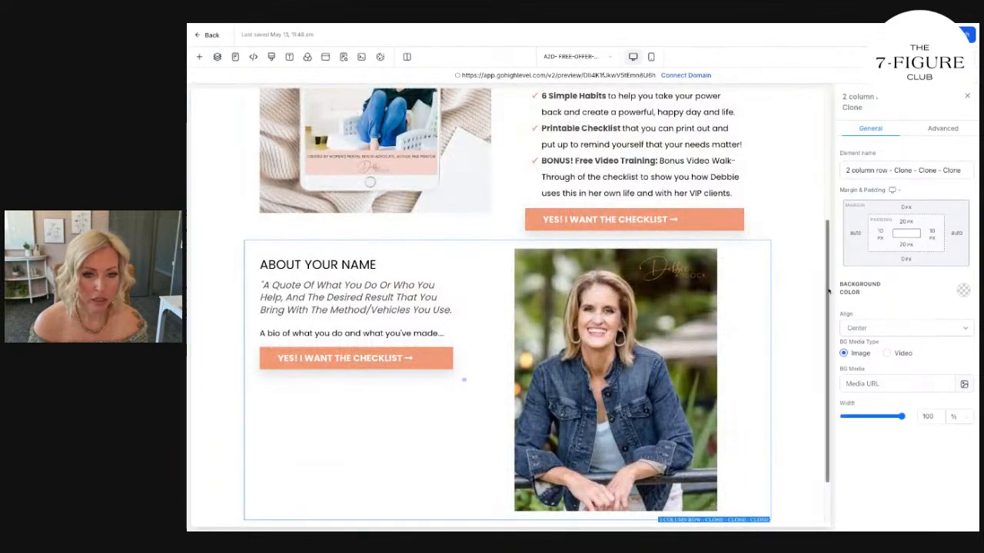
pyautogui.click(907, 207)
pyautogui.click(855, 263)
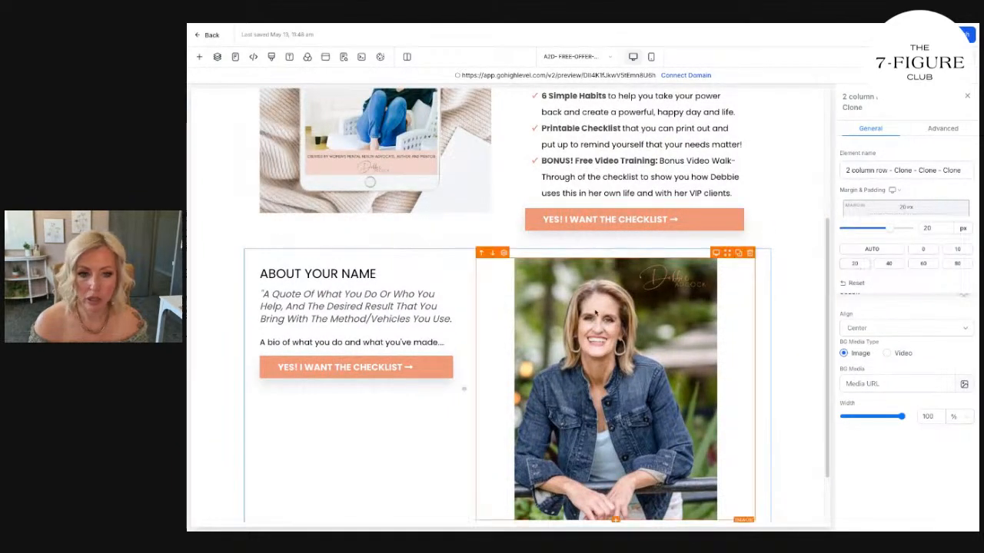
# Replace the "ABOUT YOUR NAME" heading with "ABOUT" followed by the business owner's full name in capitals.
pyautogui.moveTo(377, 274); pyautogui.dragTo(266, 274)
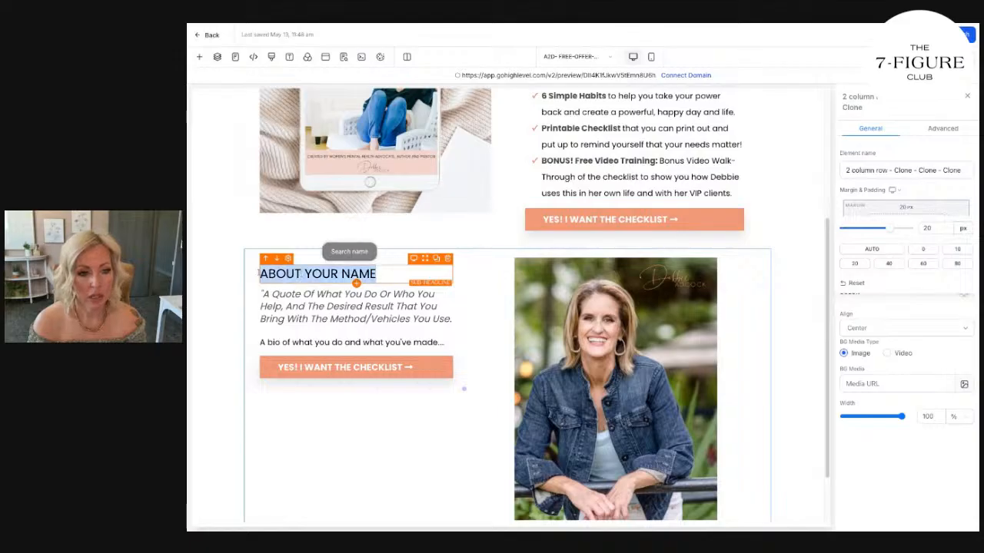
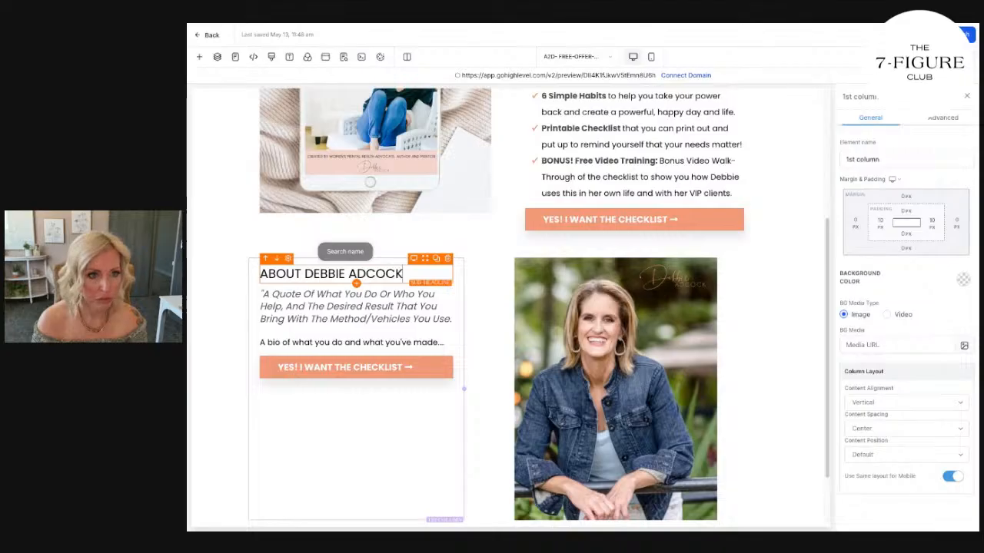
pyautogui.click(356, 342)
pyautogui.click(486, 334)
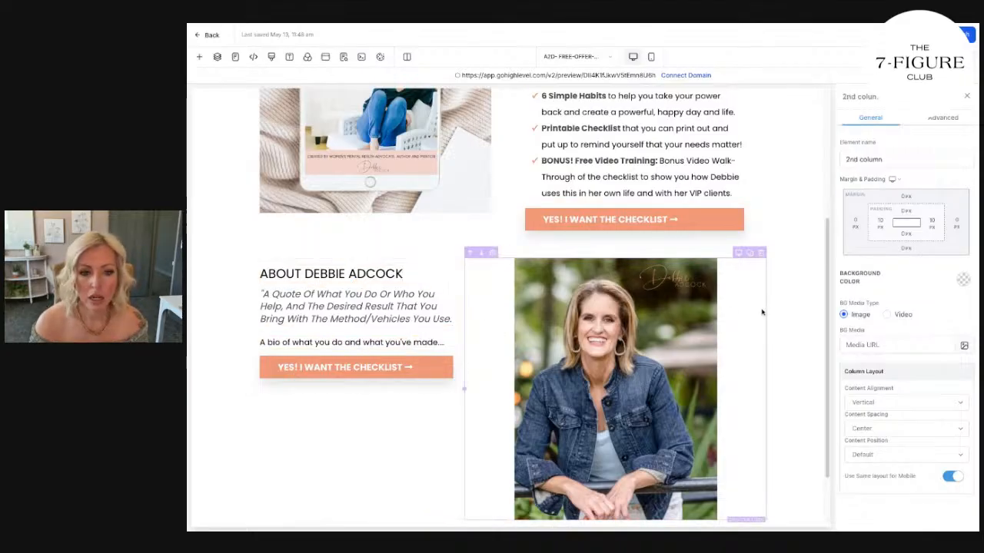
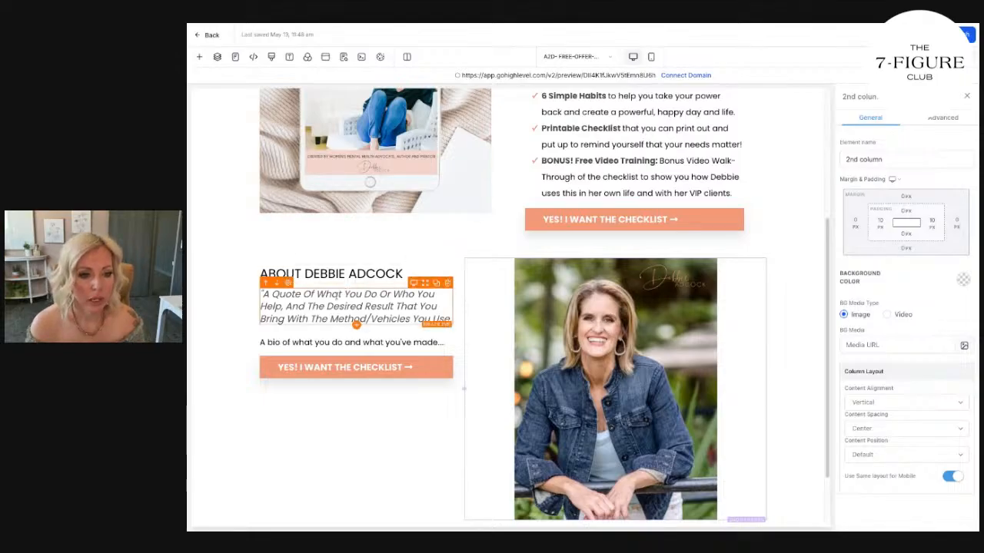
# Replace the placeholder quote under the About heading with "I Am An Author, Mental-Health Advocate And Coach For Women Desiring To Live Their Best Life Now!" in quotation marks.
pyautogui.tripleClick(333, 305)
pyautogui.write('I Am An Author, Mental-Health Advocate And Coach For Women Desiring To Live Their Best Life Now!')
pyautogui.moveTo(351, 319); pyautogui.dragTo(261, 296)
pyautogui.hotkey('ctrl', 'i')
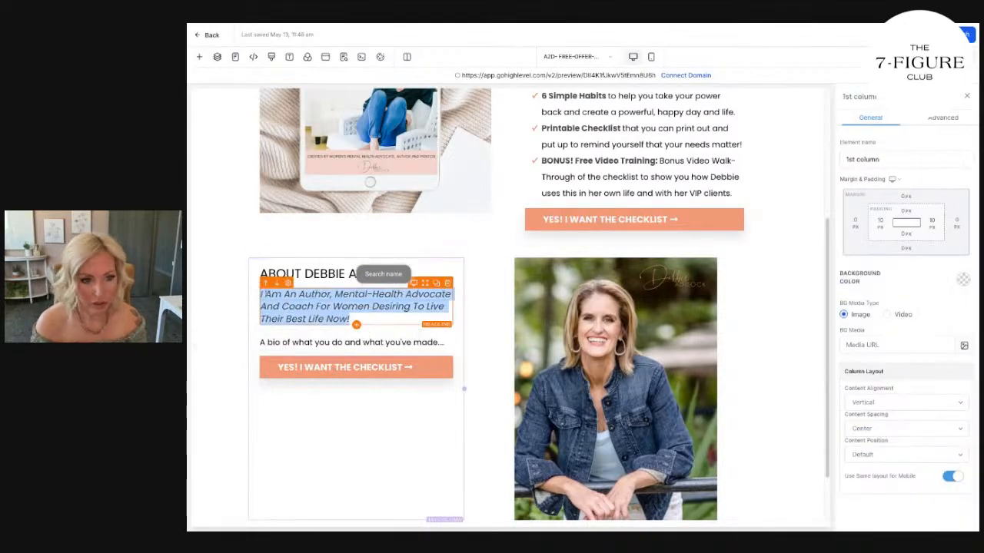
pyautogui.click(262, 295)
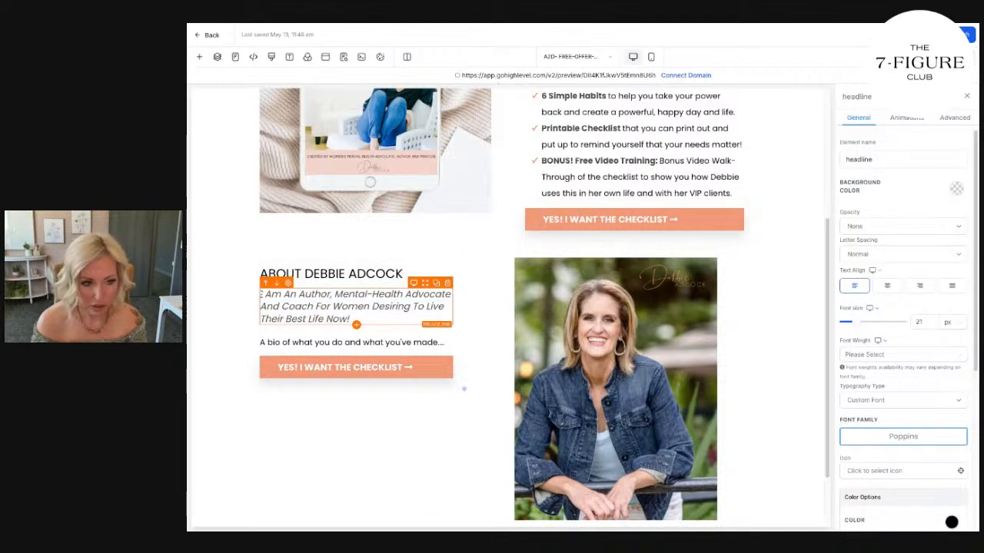
pyautogui.write('"')
pyautogui.press('BackSpace')
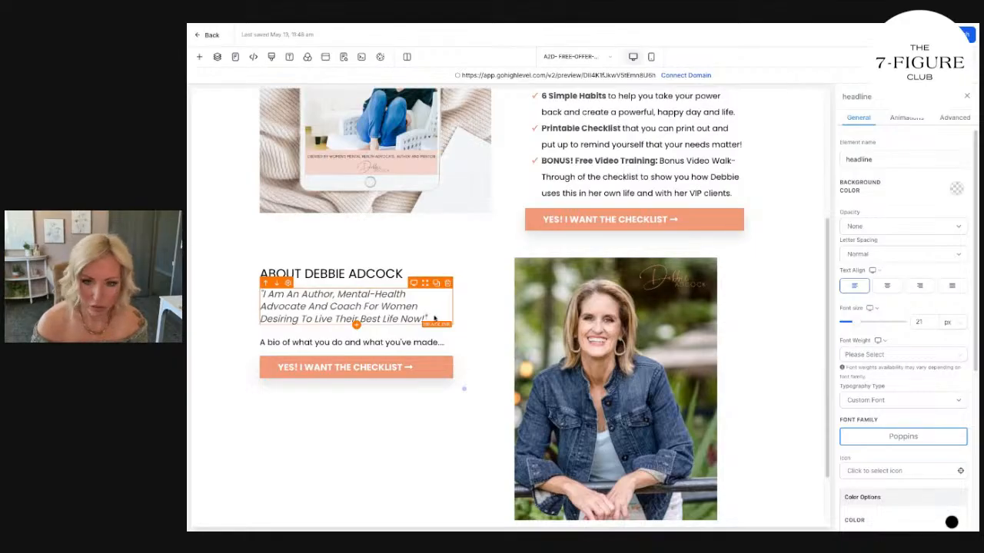
# Change the color of the italic quote under the About heading to black.
pyautogui.scroll(-4, 903, 346)
pyautogui.click(952, 243)
pyautogui.click(867, 333)
pyautogui.click(952, 431)
pyautogui.click(921, 456)
# Replace the bio placeholder with the "I find joy in helping others…" paragraph copied from page 7 of the Canva checklist design.
pyautogui.click(413, 340)
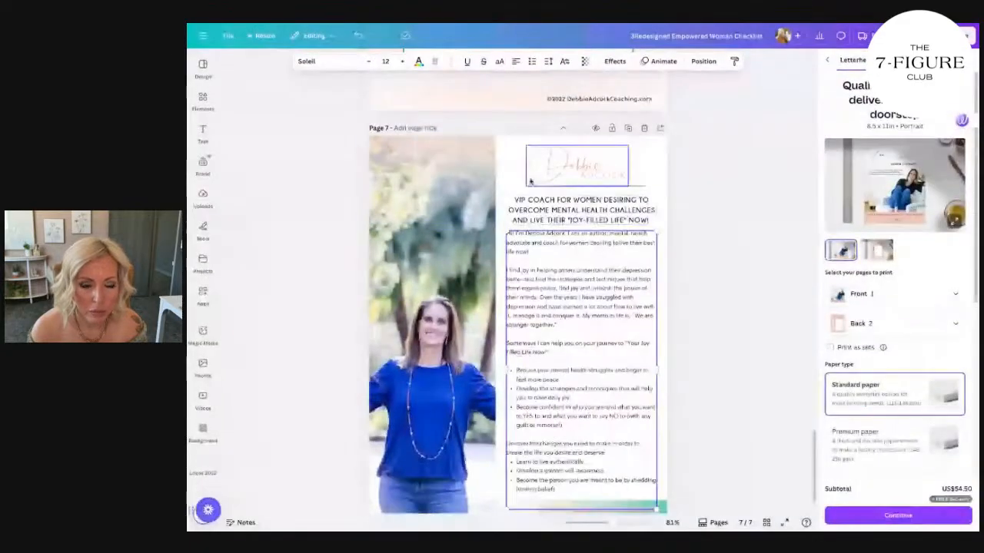
pyautogui.click(552, 269)
pyautogui.scroll(-2, 552, 269)
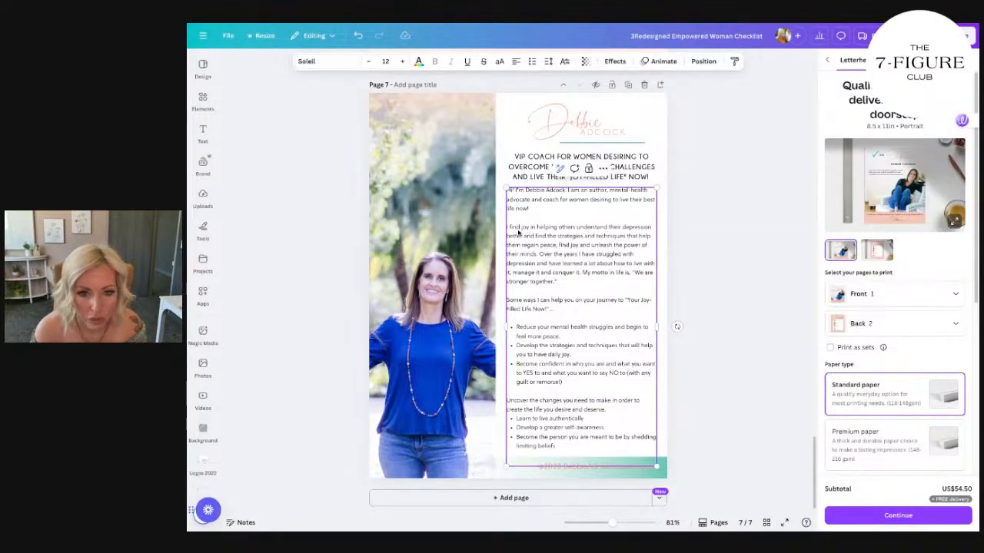
pyautogui.moveTo(506, 230); pyautogui.dragTo(572, 297)
pyautogui.hotkey('ctrl', 'c')
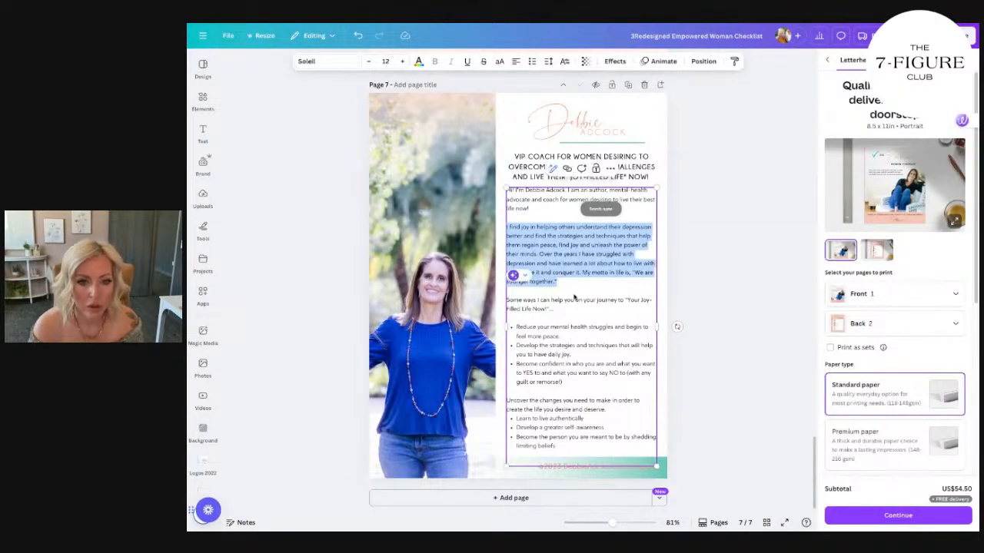
pyautogui.press('Escape')
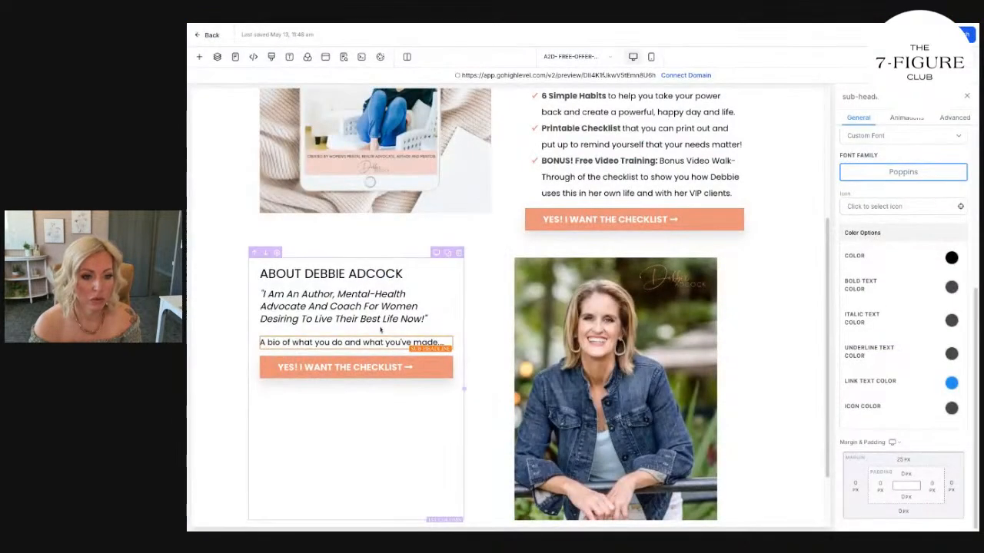
pyautogui.hotkey('ctrl', 'a')
pyautogui.hotkey('ctrl', 'v')
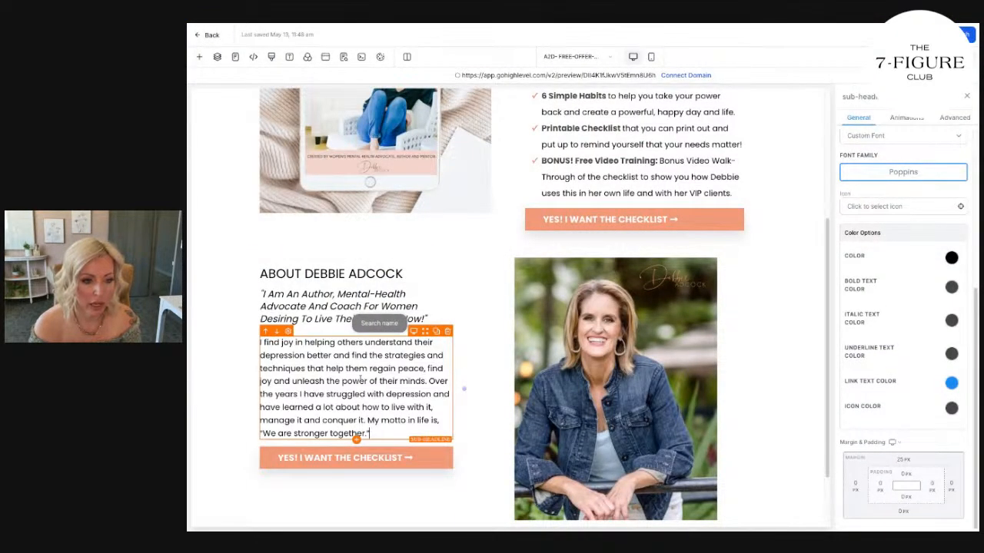
# Split the bio with a blank line so "Over the years I have struggled" starts a second paragraph.
pyautogui.click(429, 381)
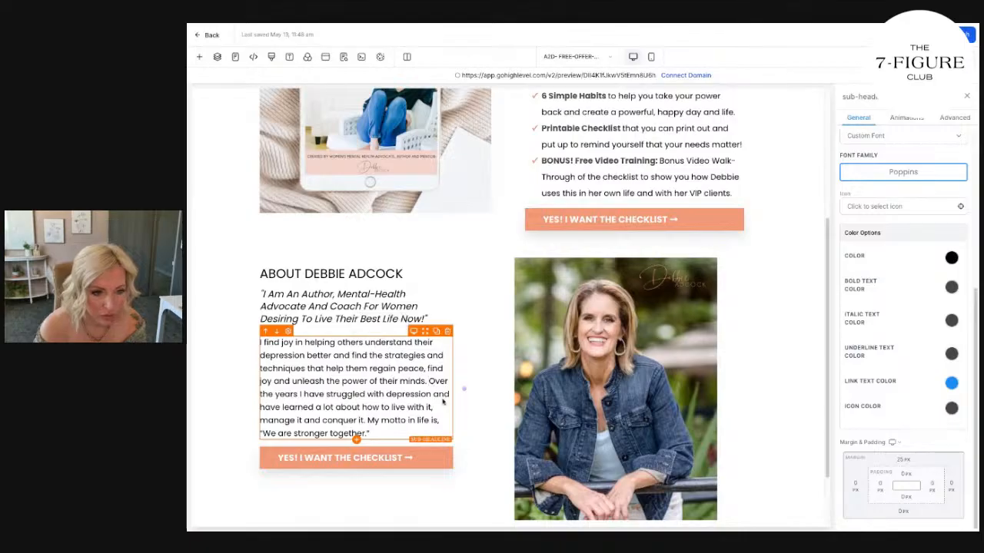
pyautogui.press('Return')
pyautogui.press('Return')
pyautogui.scroll(-1, 442, 400)
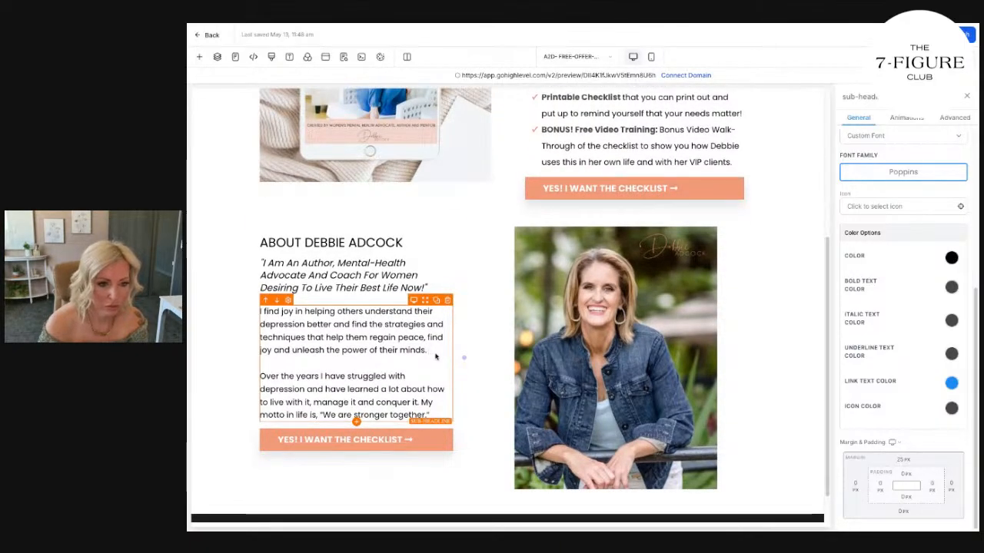
# Add a third bio paragraph beginning "I love to share my knowledge as a Therapist and Women's Coach and Course Creator".
pyautogui.click(432, 414)
pyautogui.press('Return')
pyautogui.write('I LOVE ')
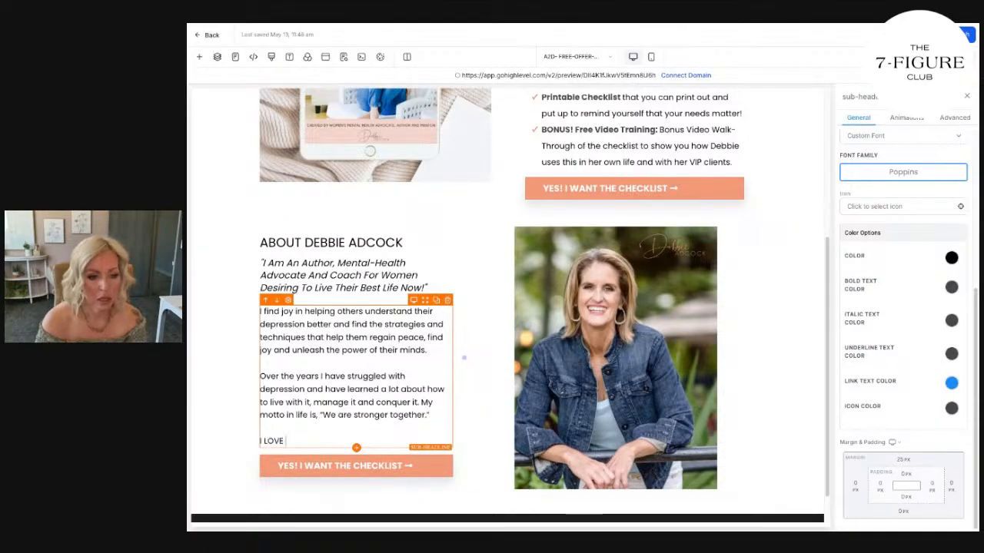
pyautogui.write('I love to sh')
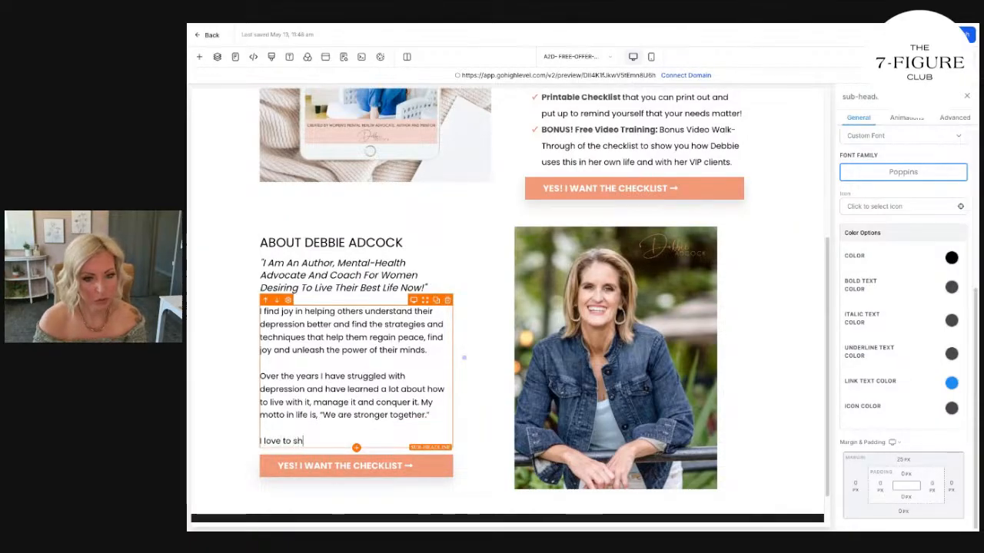
pyautogui.write('are my knowledge as')
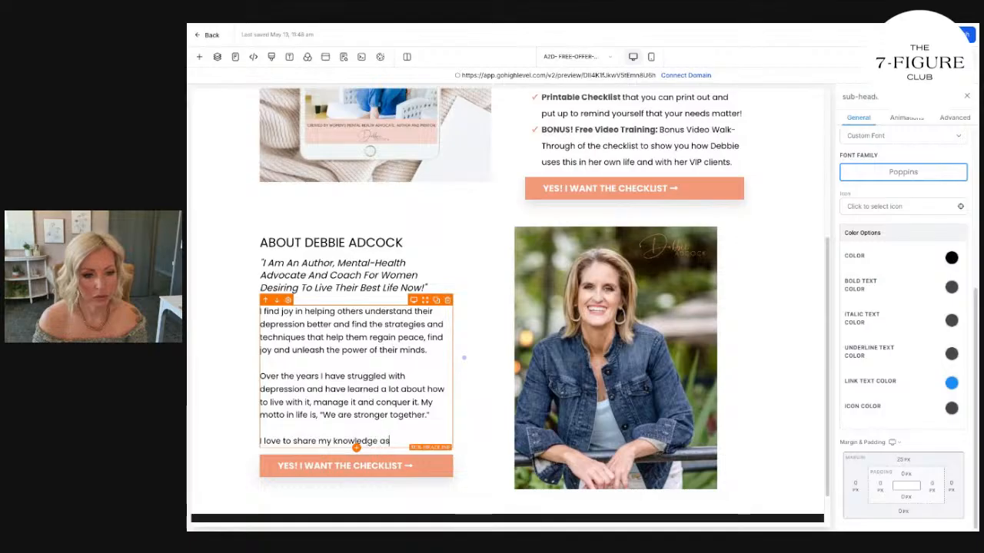
pyautogui.write(" a Therapist and Women's Coach and c")
pyautogui.write('ousre')
pyautogui.write('se C')
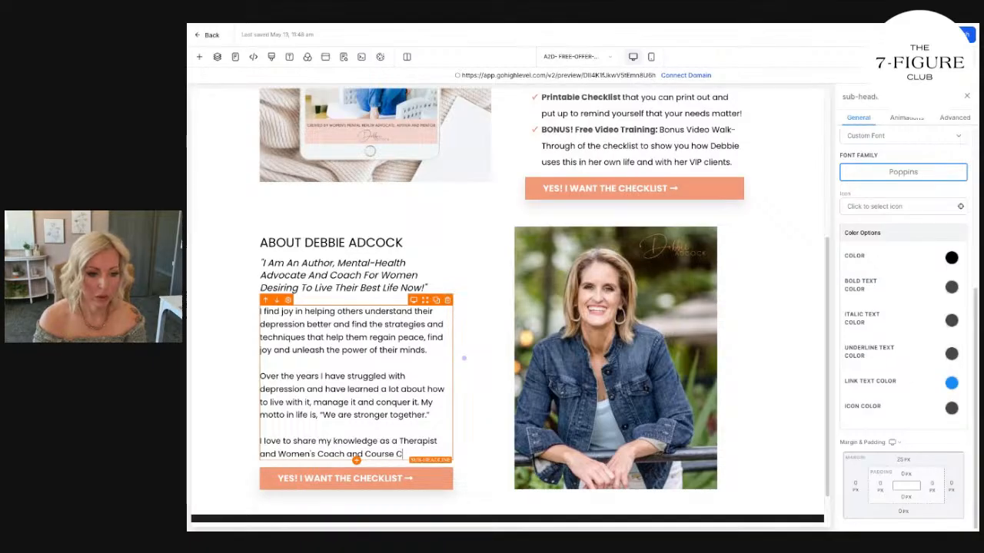
pyautogui.write('reator to empower othe')
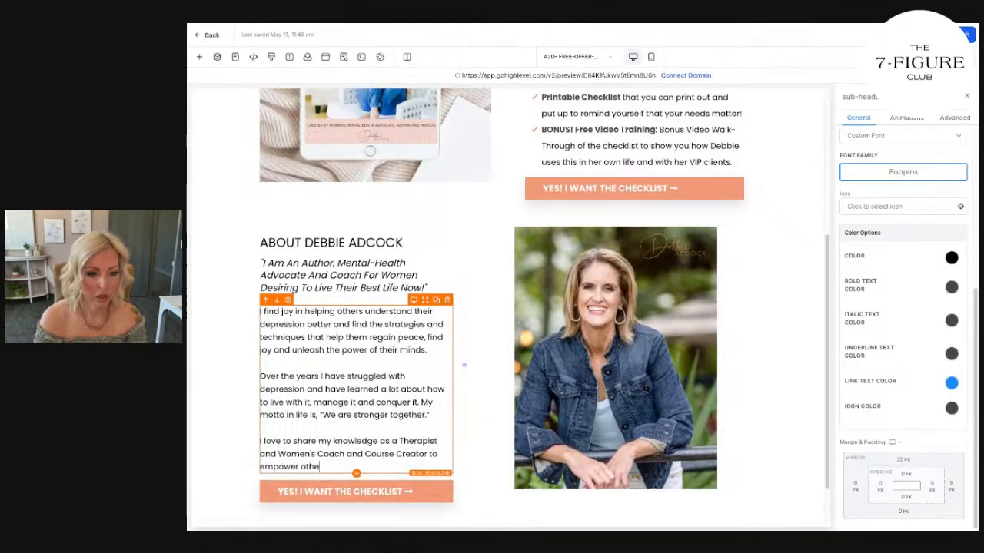
pyautogui.write('rs to take back the')
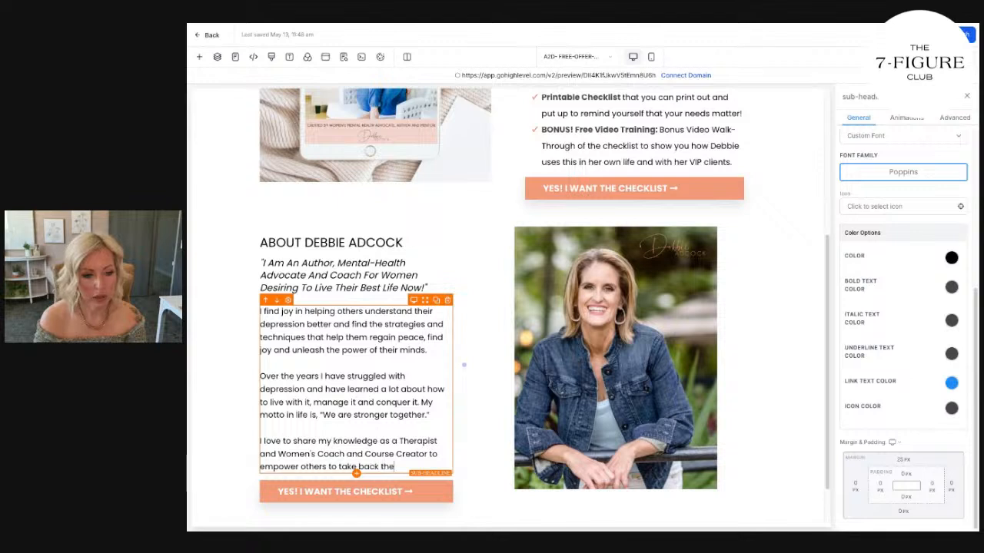
pyautogui.write('ir power, even if they')
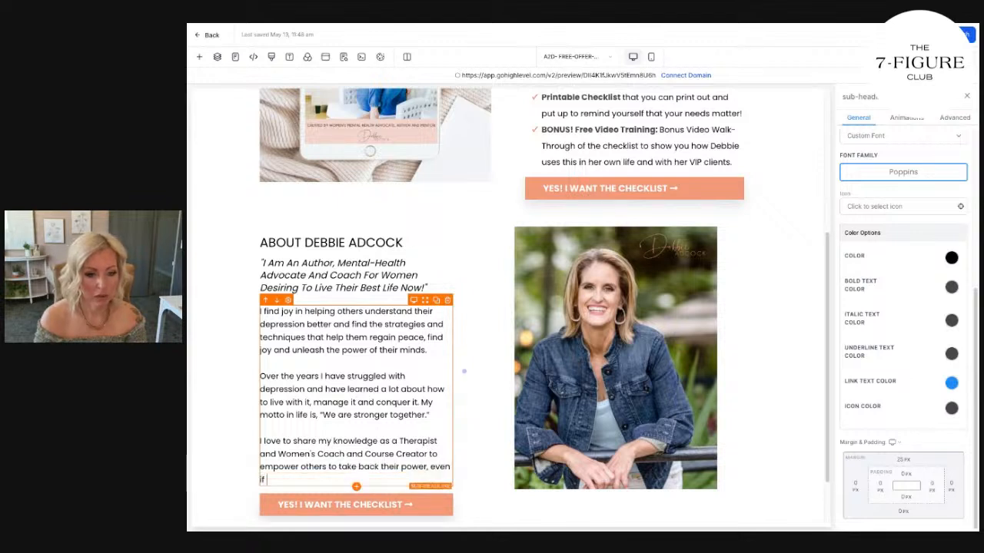
pyautogui.write(' struggle with d')
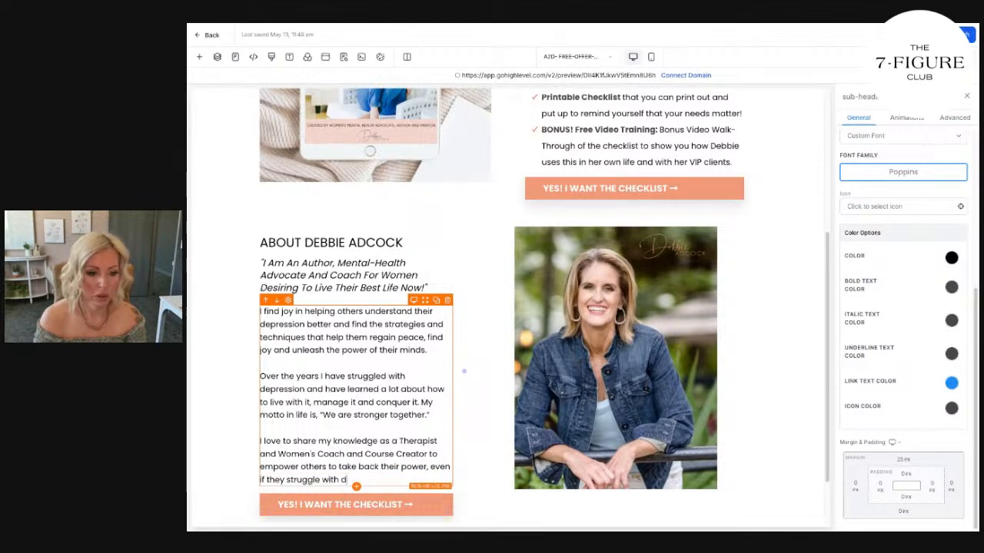
pyautogui.write('epression or mental health.')
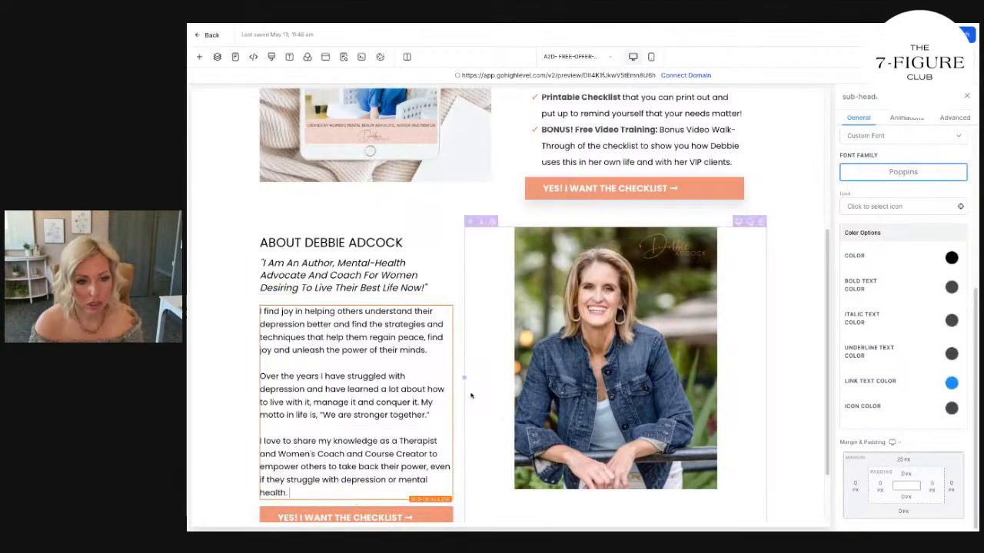
# Set the top margin of the portrait photo in the About row to 40 px and review the desktop page.
pyautogui.click(586, 265)
pyautogui.scroll(3, 914, 399)
pyautogui.click(904, 198)
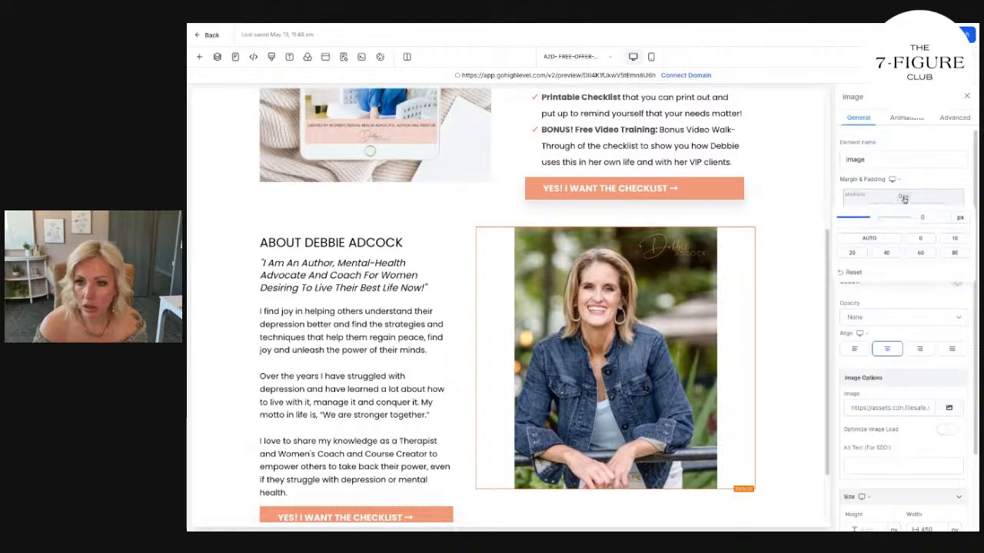
pyautogui.click(867, 254)
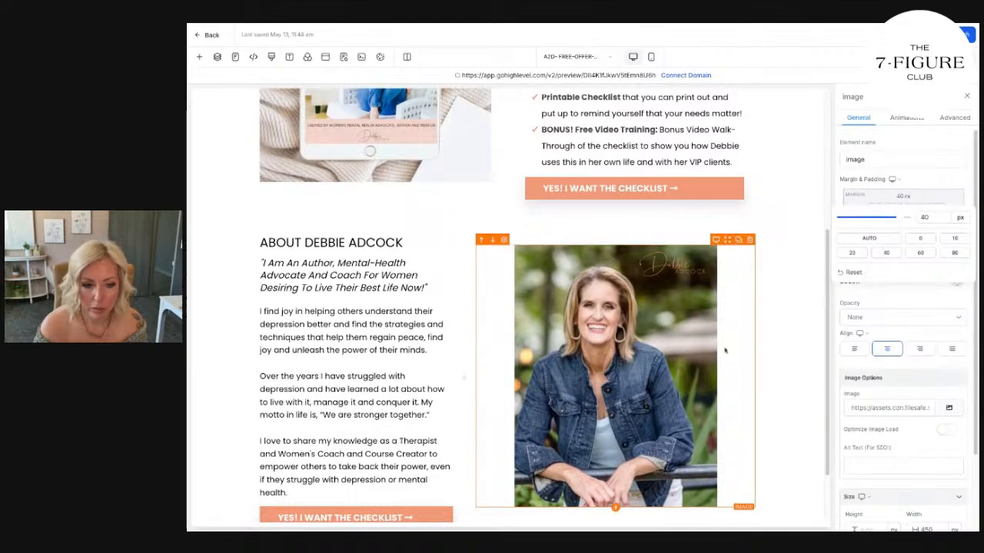
pyautogui.click(764, 350)
pyautogui.scroll(-1, 765, 349)
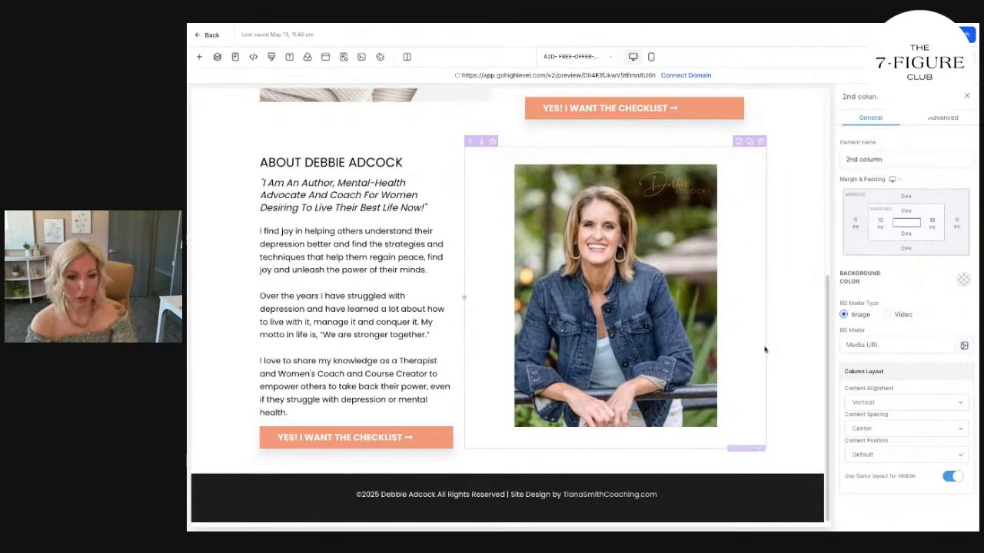
pyautogui.scroll(5, 507, 308)
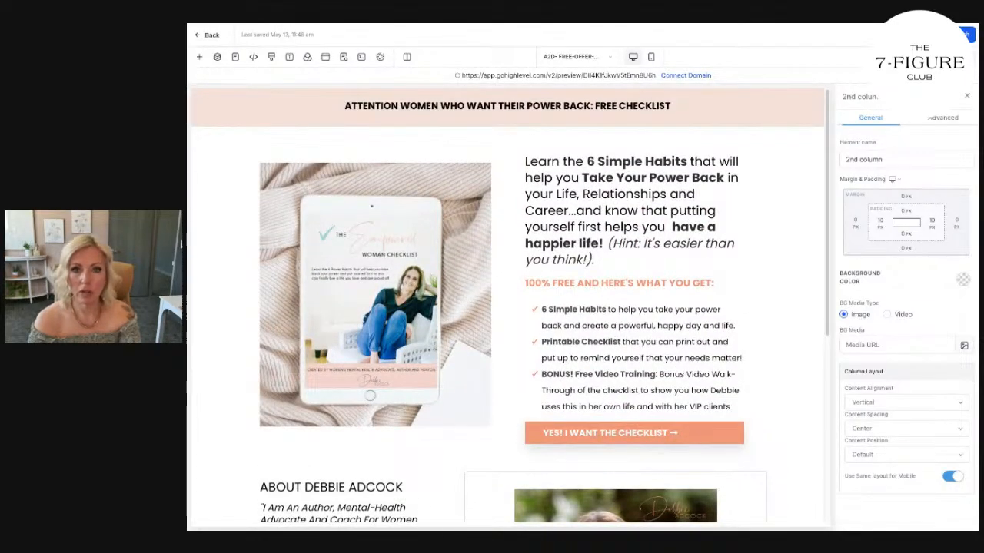
# Copy the desktop layout's checklist bullets and paste them over the old template bullets in the mobile layout.
pyautogui.click(651, 56)
pyautogui.scroll(-5, 532, 185)
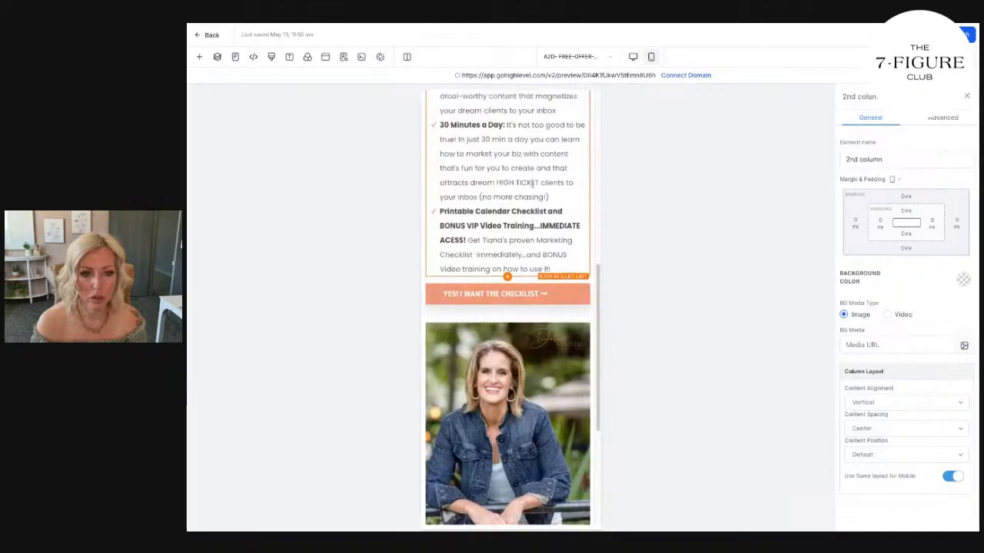
pyautogui.scroll(5, 534, 183)
pyautogui.click(632, 56)
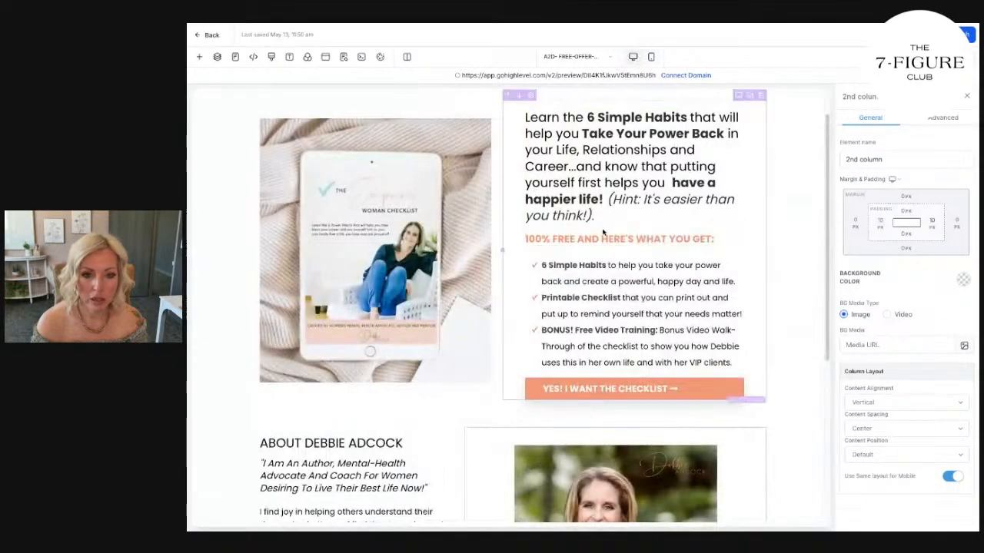
pyautogui.click(603, 263)
pyautogui.doubleClick(604, 263)
pyautogui.hotkey('ctrl', 'c')
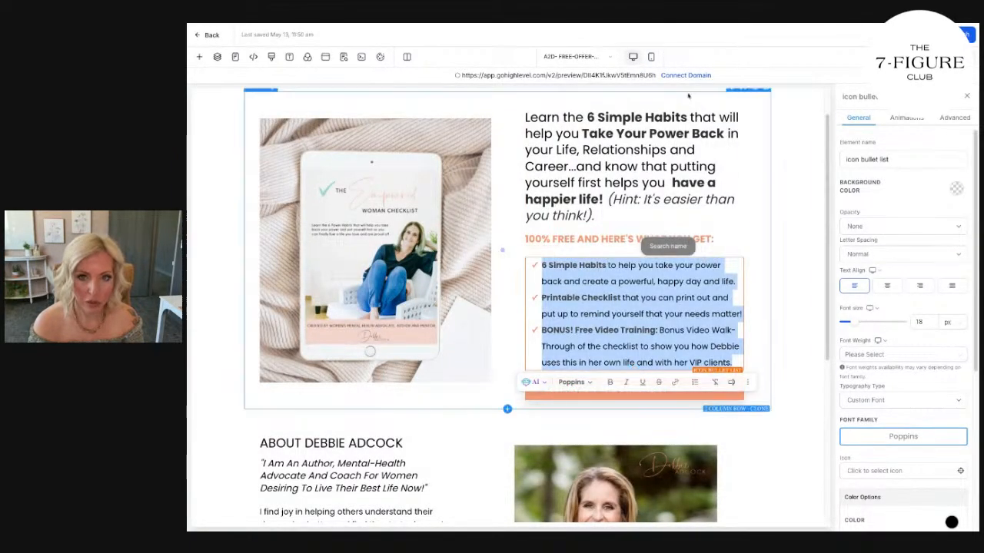
pyautogui.click(652, 57)
pyautogui.scroll(-6, 567, 366)
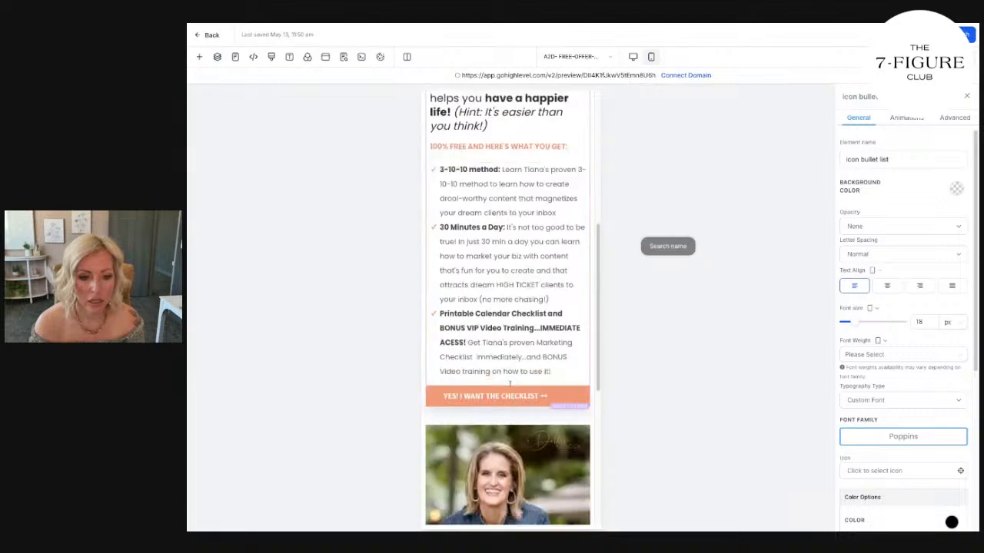
pyautogui.moveTo(567, 366); pyautogui.dragTo(440, 170)
pyautogui.hotkey('ctrl', 'v')
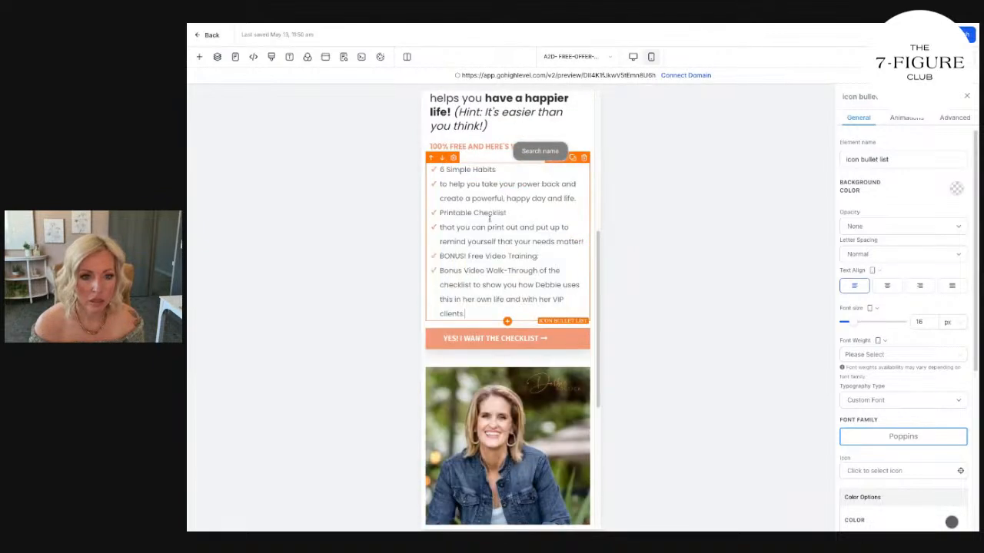
# Join the broken lines in the mobile list so each lead phrase and its description form one bullet, three in total.
pyautogui.click(440, 184)
pyautogui.press('BackSpace')
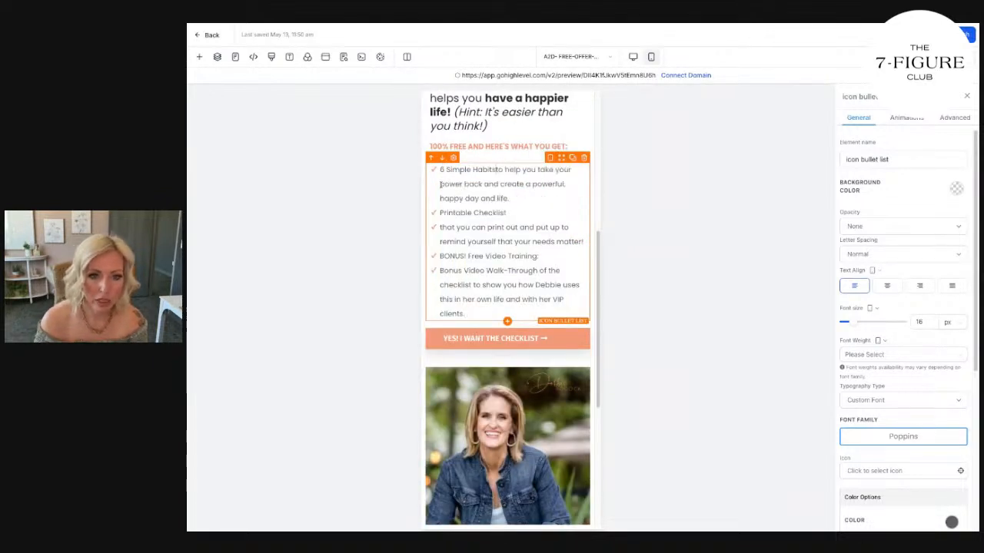
pyautogui.click(440, 226)
pyautogui.press('BackSpace')
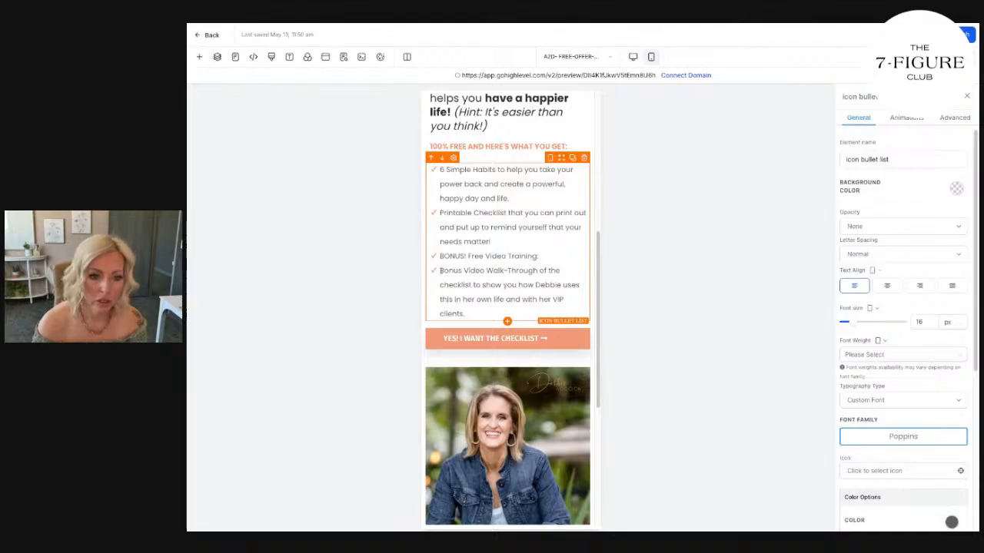
pyautogui.press('BackSpace')
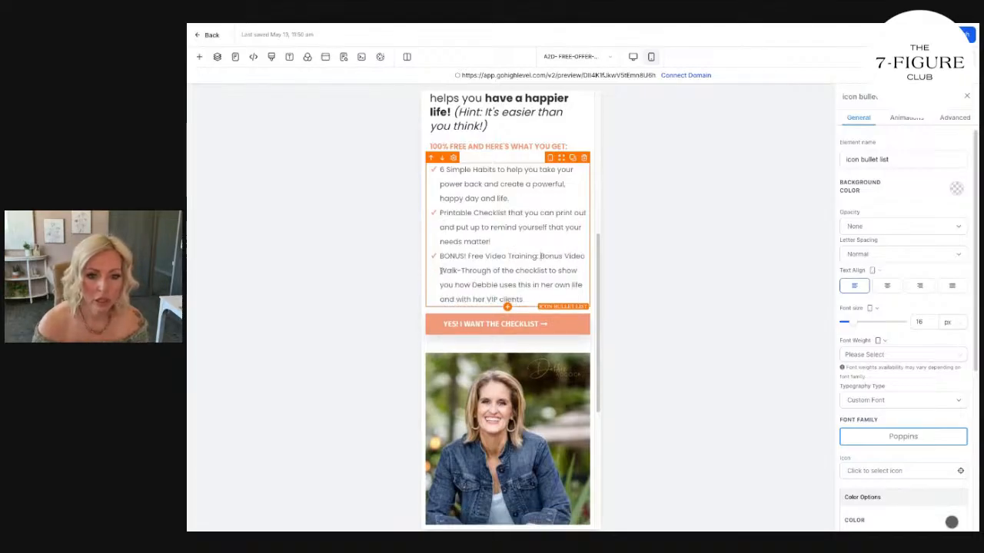
# Bold the lead phrases "6 Simple Habits", "Printable Checklist" and "BONUS! Free Video Training:" in the mobile bullets.
pyautogui.moveTo(498, 170); pyautogui.dragTo(439, 170)
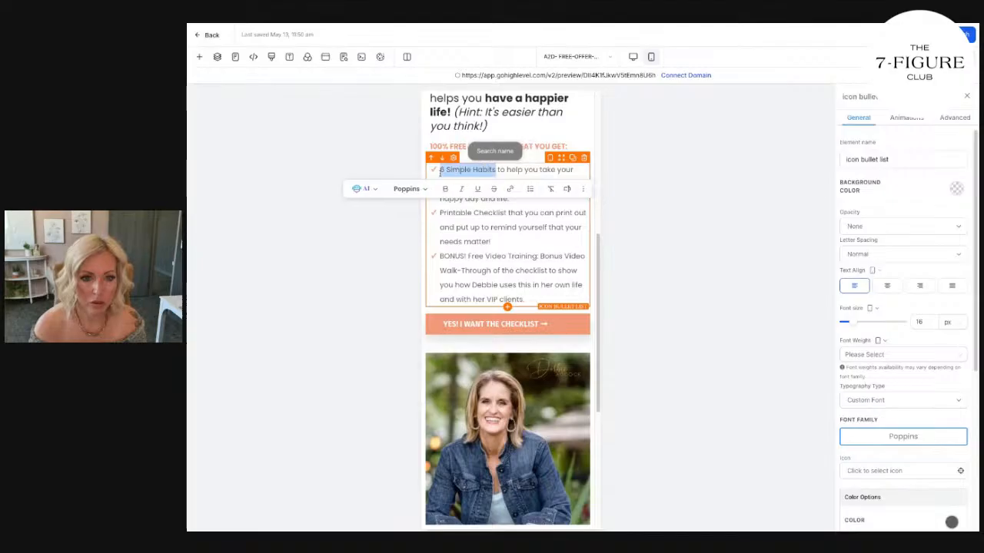
pyautogui.moveTo(508, 213); pyautogui.dragTo(439, 212)
pyautogui.hotkey('ctrl', 'b')
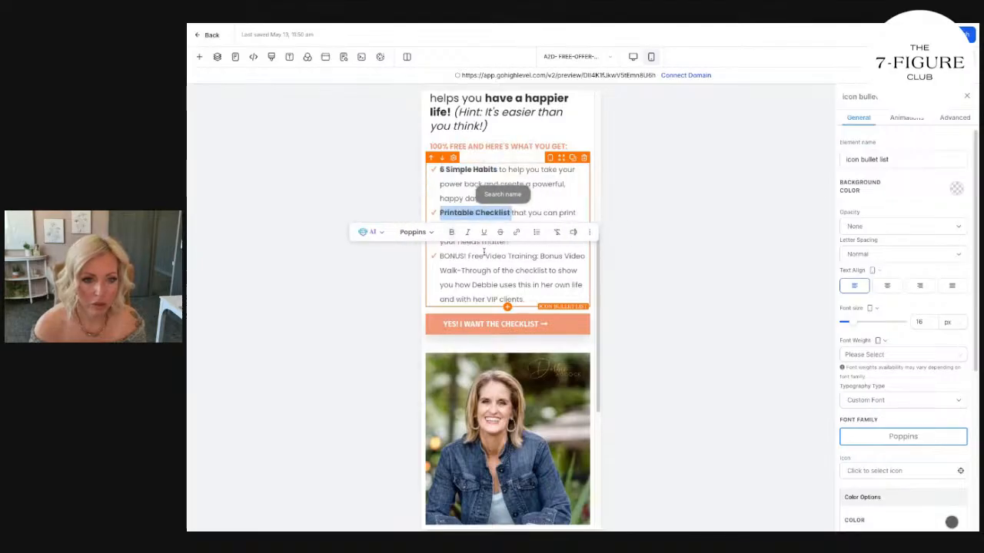
pyautogui.moveTo(541, 256); pyautogui.dragTo(440, 257)
pyautogui.hotkey('ctrl', 'b')
# Limit the bold in the third mobile bullet to its lead phrase by removing it from the "Bonus Video Walk-Through" description.
pyautogui.click(549, 260)
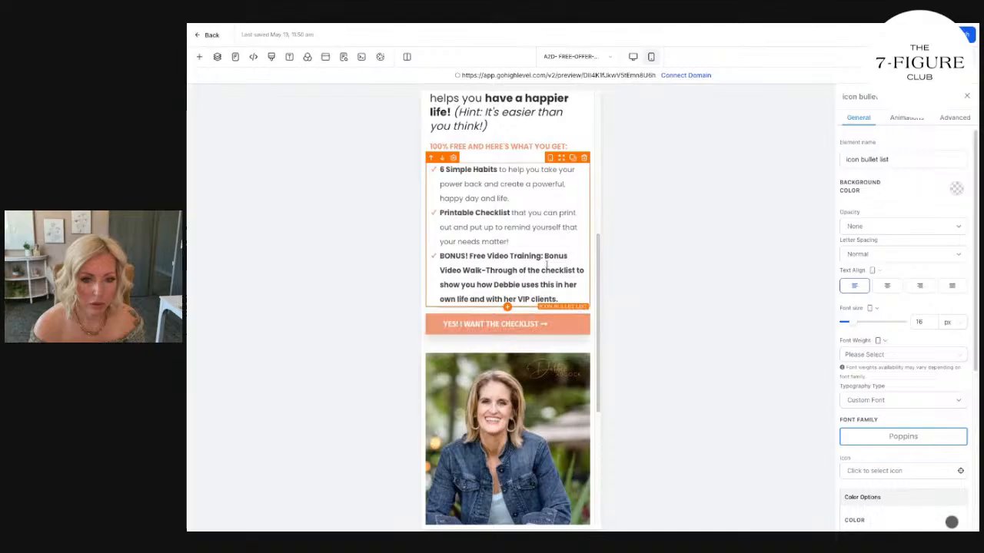
pyautogui.moveTo(545, 257); pyautogui.dragTo(565, 299)
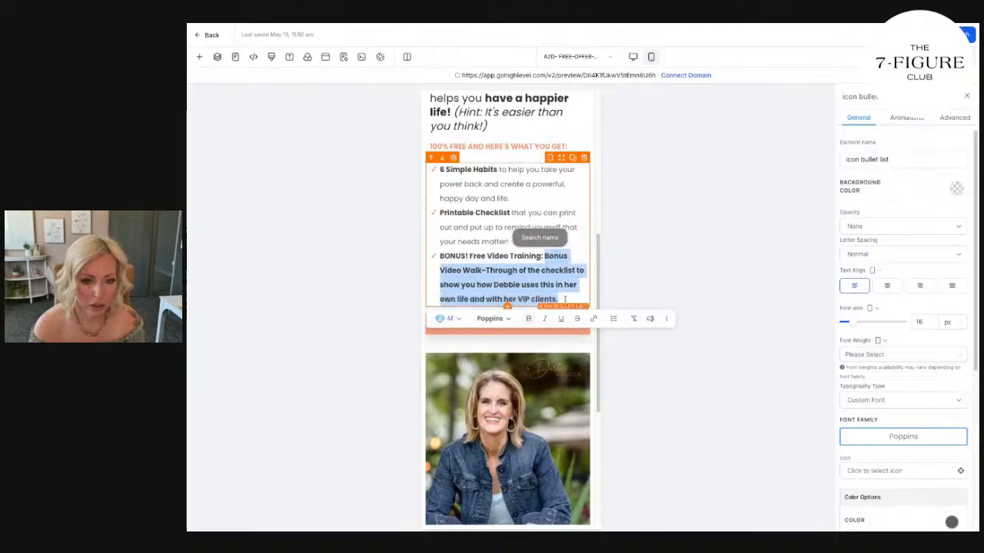
pyautogui.click(567, 295)
# Copy the desktop About quote over the placeholder quote in the mobile layout and italicize it.
pyautogui.scroll(-3, 573, 274)
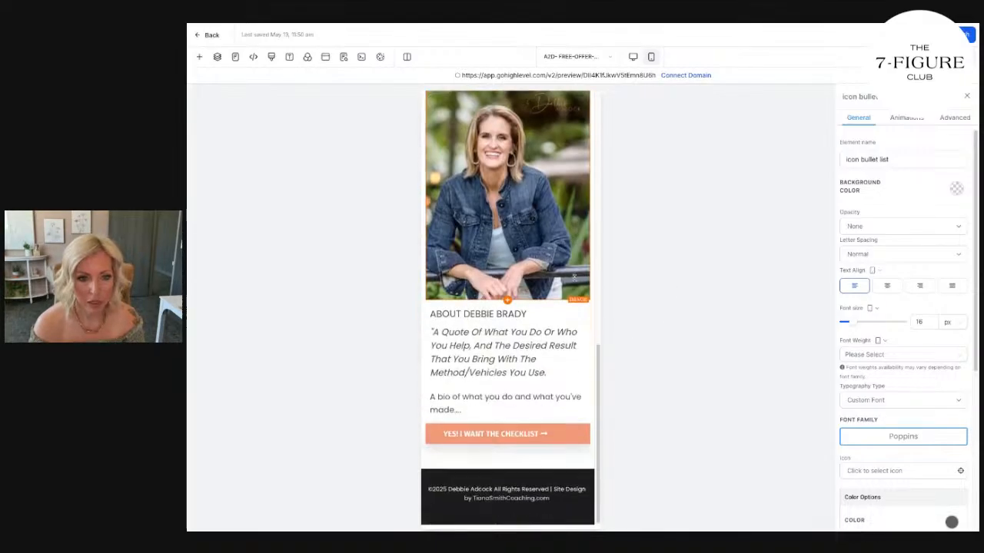
pyautogui.click(633, 57)
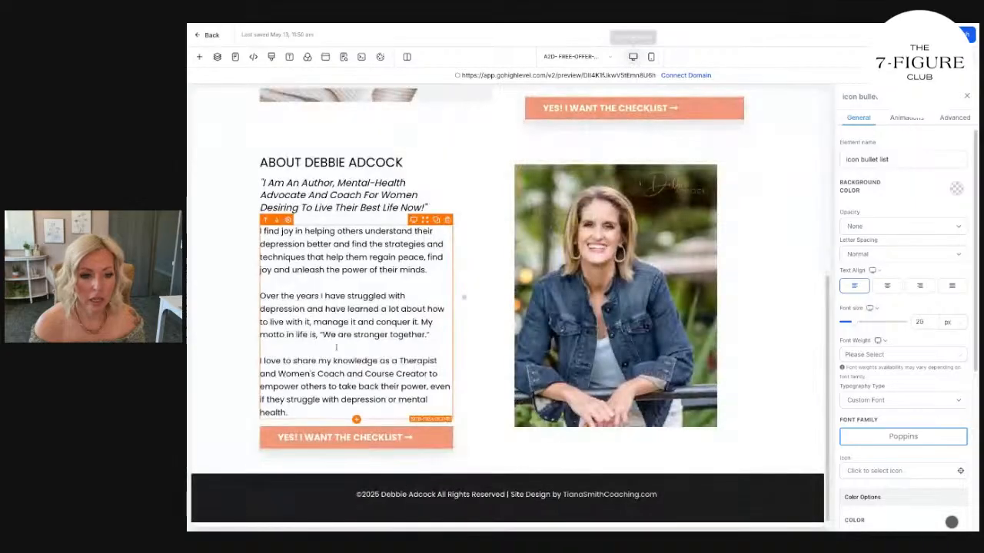
pyautogui.tripleClick(336, 208)
pyautogui.hotkey('ctrl', 'c')
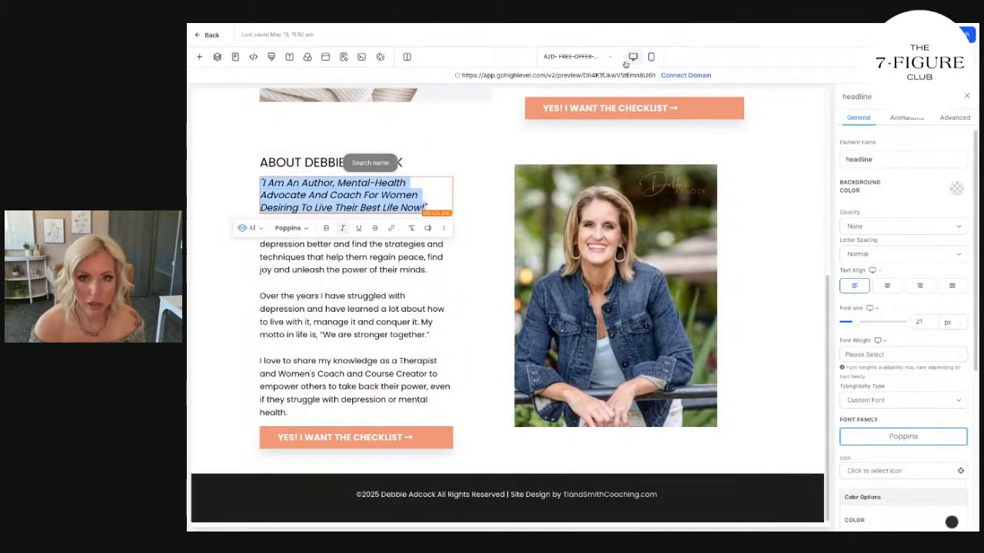
pyautogui.click(651, 57)
pyautogui.tripleClick(485, 352)
pyautogui.hotkey('ctrl', 'v')
pyautogui.moveTo(451, 377); pyautogui.dragTo(430, 338)
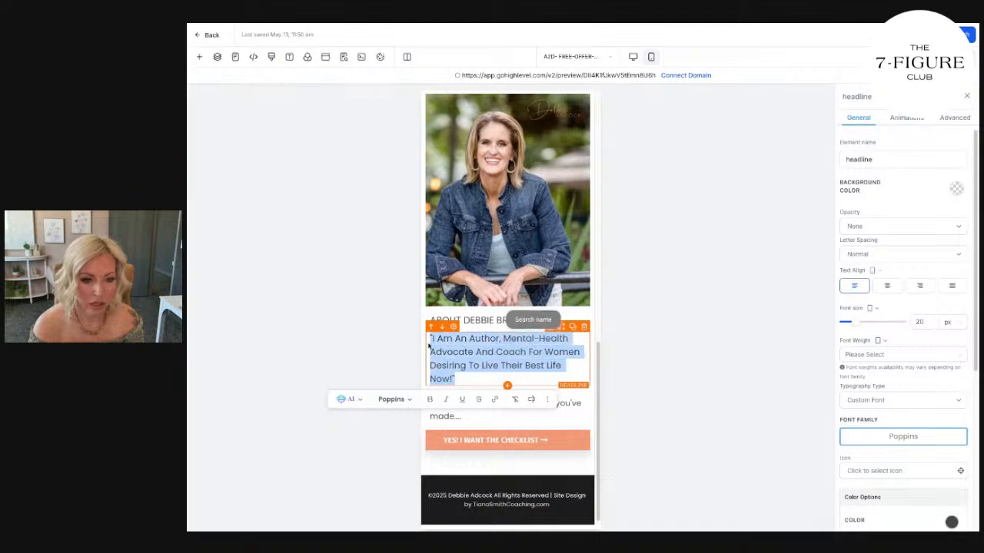
pyautogui.click(450, 400)
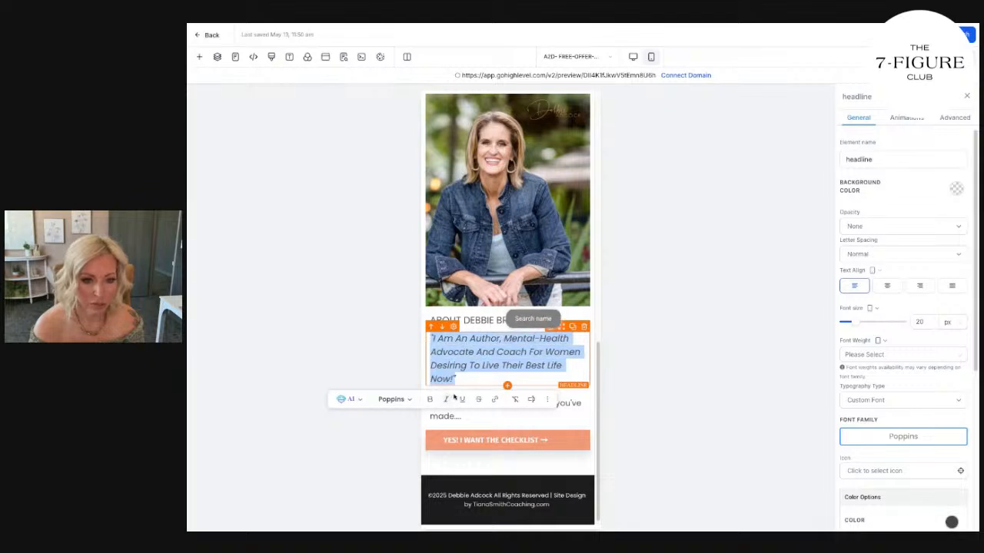
# Bold the About heading in both the mobile and desktop layouts.
pyautogui.click(473, 318)
pyautogui.tripleClick(474, 318)
pyautogui.click(492, 358)
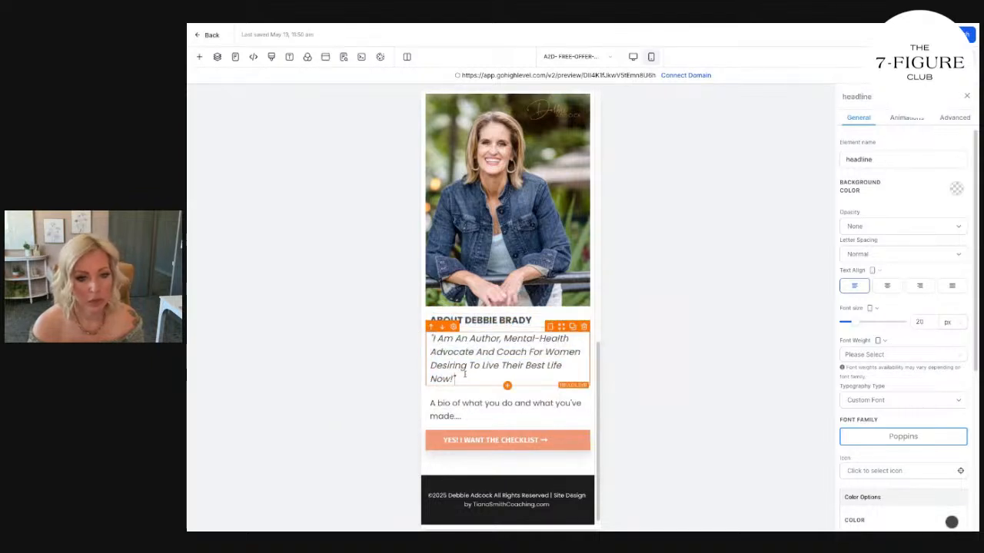
pyautogui.click(631, 58)
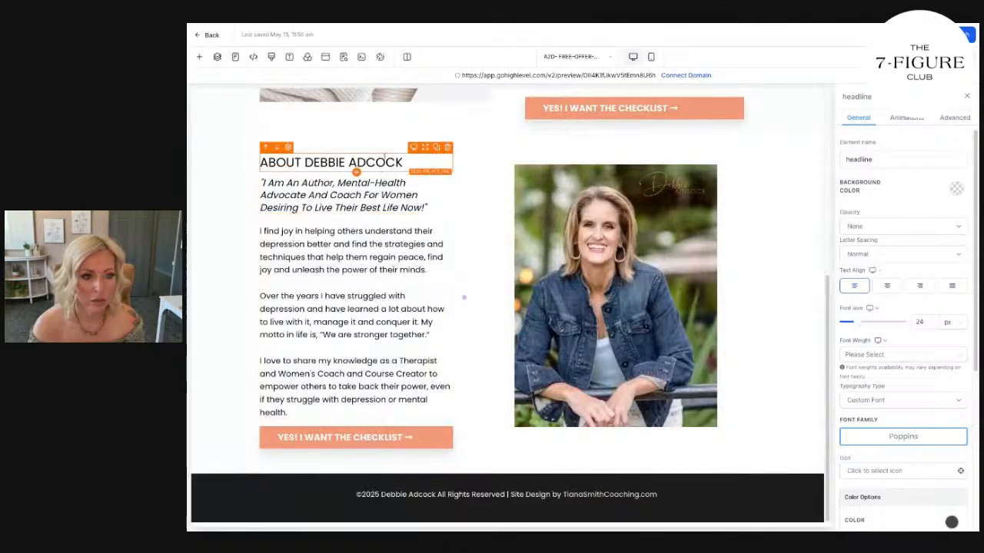
pyautogui.tripleClick(353, 162)
# Copy the three desktop bio paragraphs and paste them over the placeholder bio in the mobile layout.
pyautogui.click(388, 284)
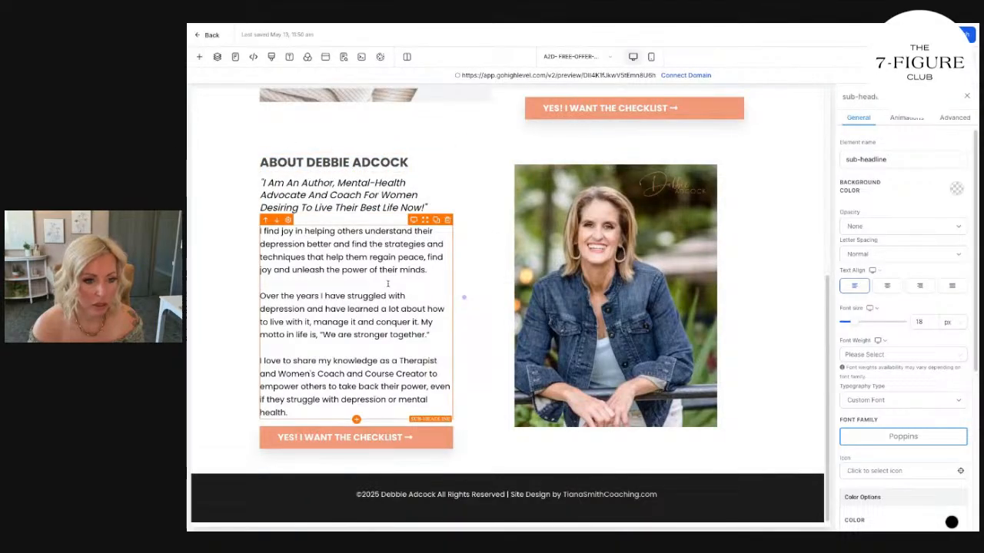
pyautogui.moveTo(260, 231)
pyautogui.mouseDown()
pyautogui.moveTo(346, 376)
pyautogui.moveTo(318, 409)
pyautogui.mouseUp()
pyautogui.press('super+c')
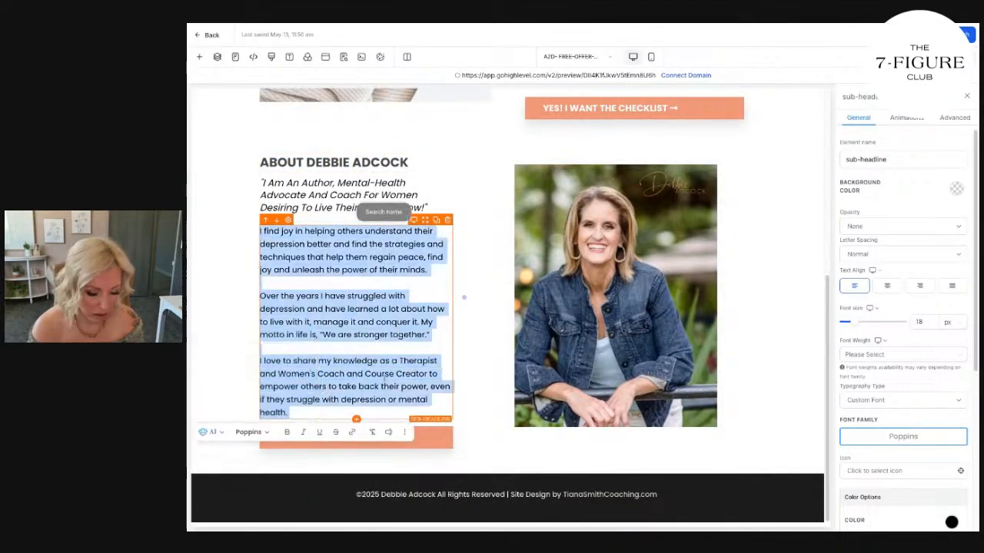
pyautogui.click(651, 57)
pyautogui.press('super+a')
pyautogui.press('super+v')
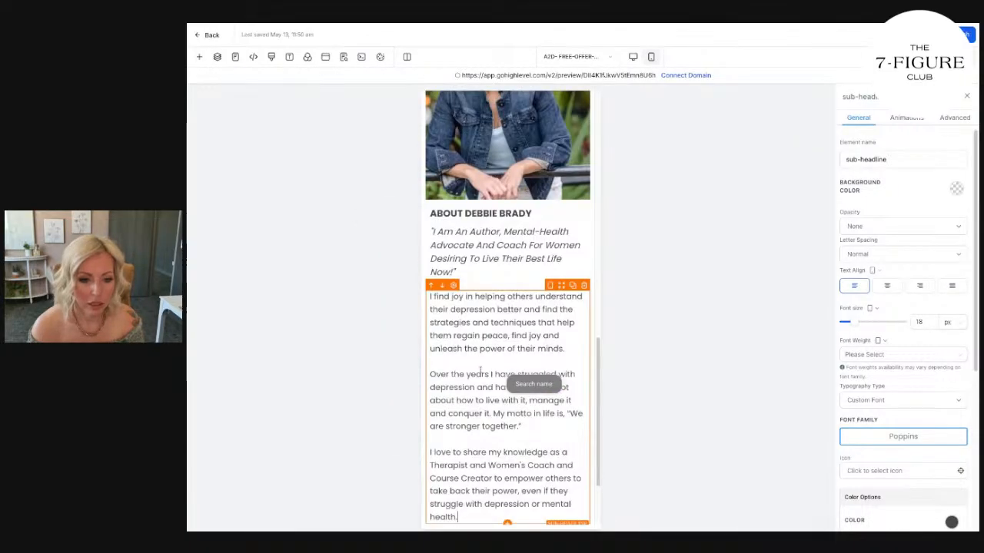
# Set the text color and italic text color of the mobile About quote to black.
pyautogui.click(485, 269)
pyautogui.scroll(-3, 955, 457)
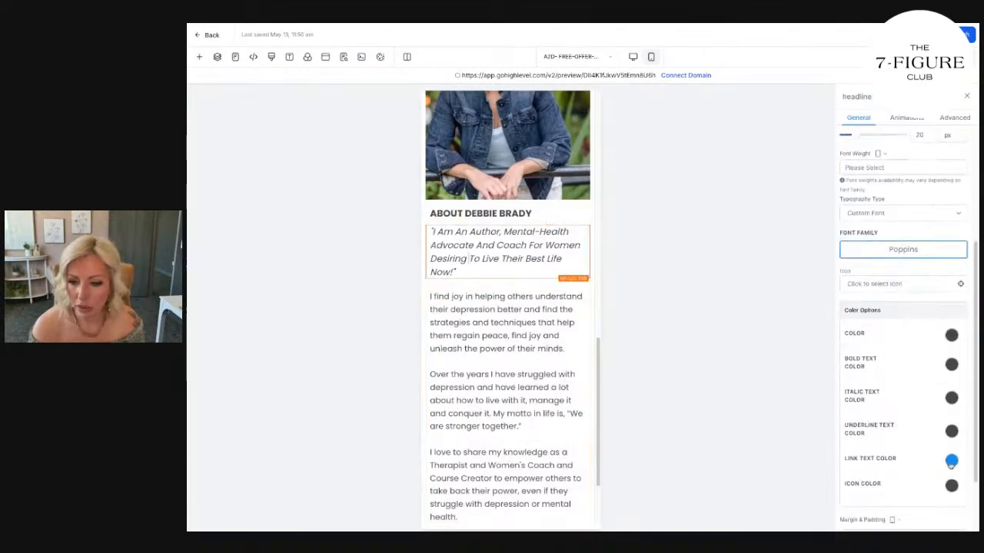
pyautogui.click(952, 335)
pyautogui.click(920, 357)
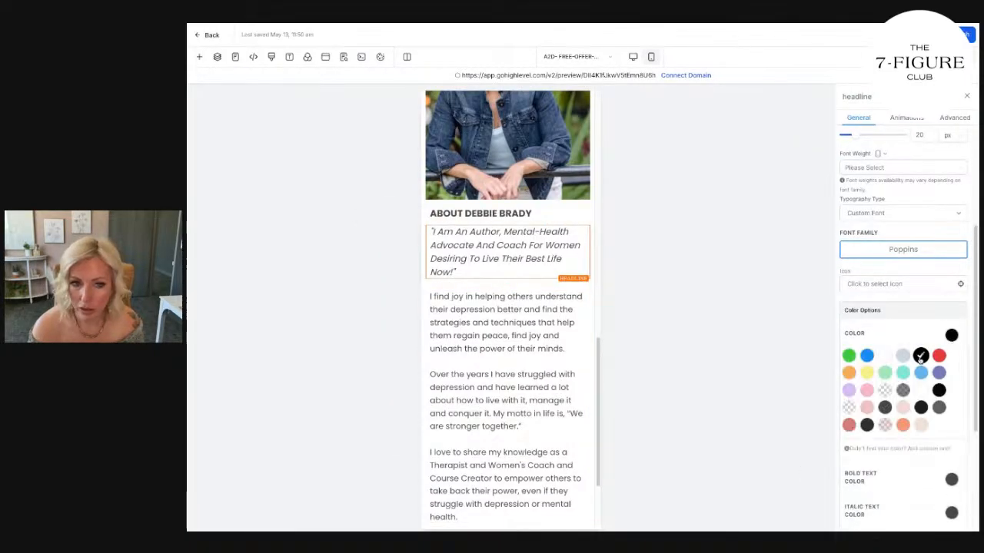
pyautogui.scroll(-1, 914, 450)
pyautogui.click(944, 476)
pyautogui.click(921, 498)
# Set the mobile bio text's color to black and its font size to 16 px.
pyautogui.click(504, 374)
pyautogui.scroll(-3, 916, 412)
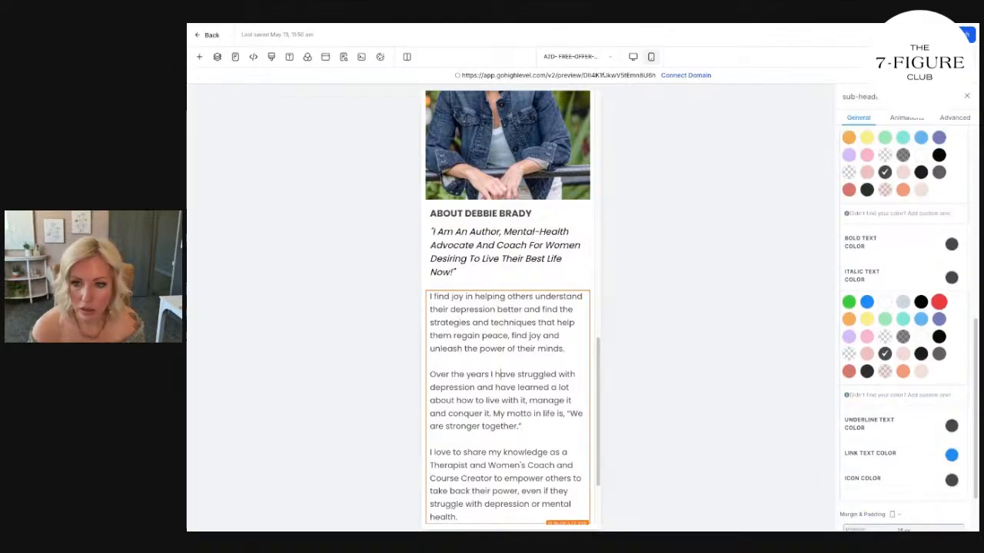
pyautogui.scroll(1, 936, 261)
pyautogui.click(920, 215)
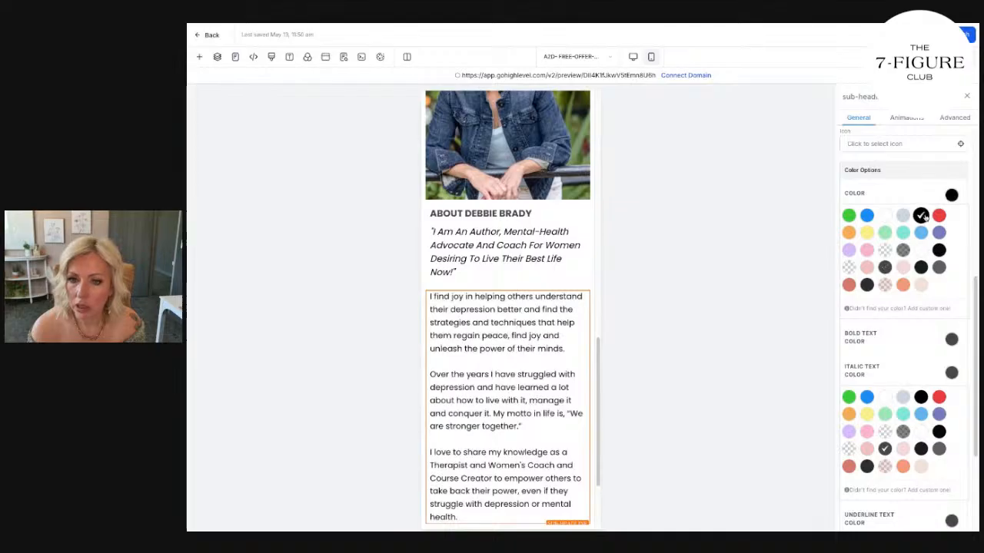
pyautogui.scroll(-1, 507, 397)
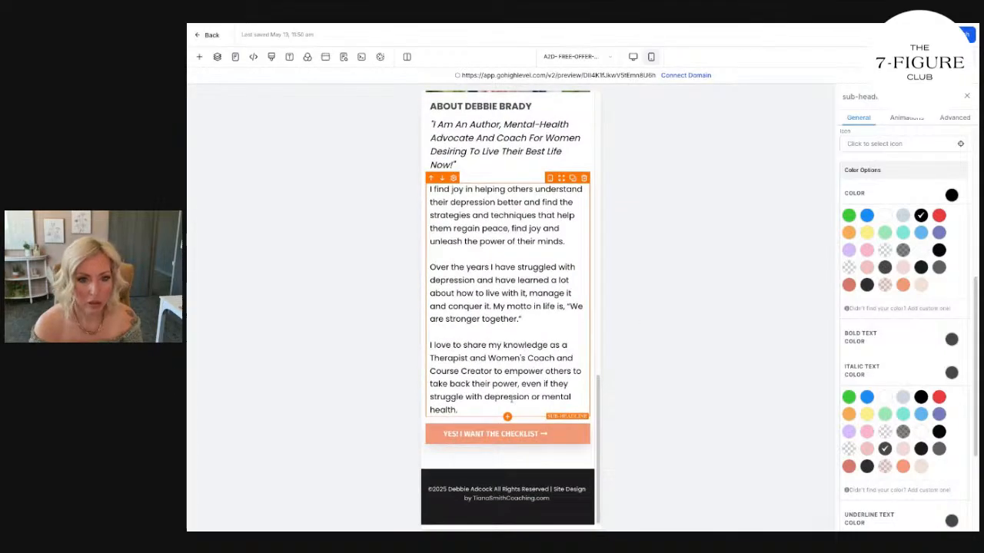
pyautogui.scroll(4, 890, 229)
pyautogui.moveTo(925, 325); pyautogui.dragTo(897, 326)
pyautogui.write('16')
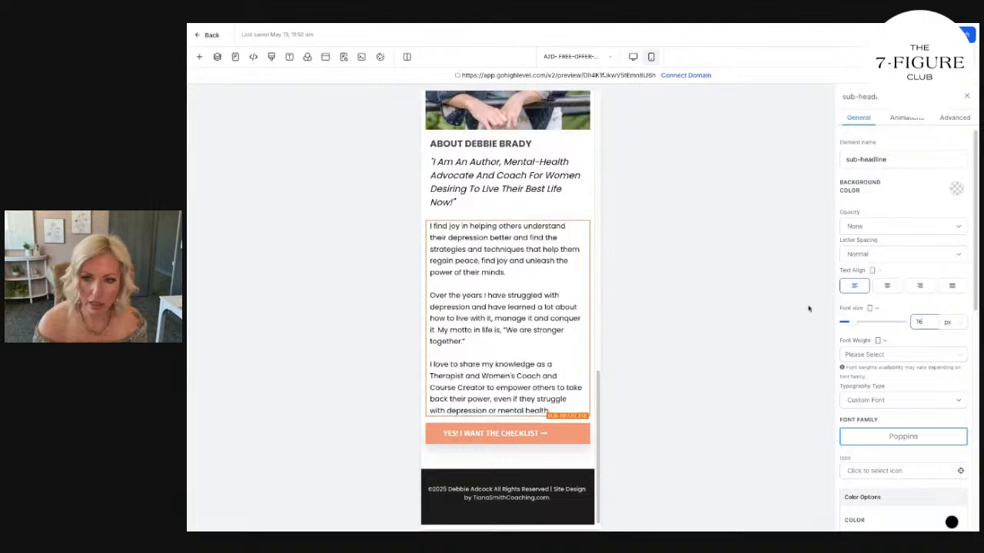
# Set the font size of the mobile About quote to 18 px.
pyautogui.scroll(1, 507, 323)
pyautogui.click(503, 235)
pyautogui.moveTo(925, 323); pyautogui.dragTo(905, 329)
pyautogui.write('18')
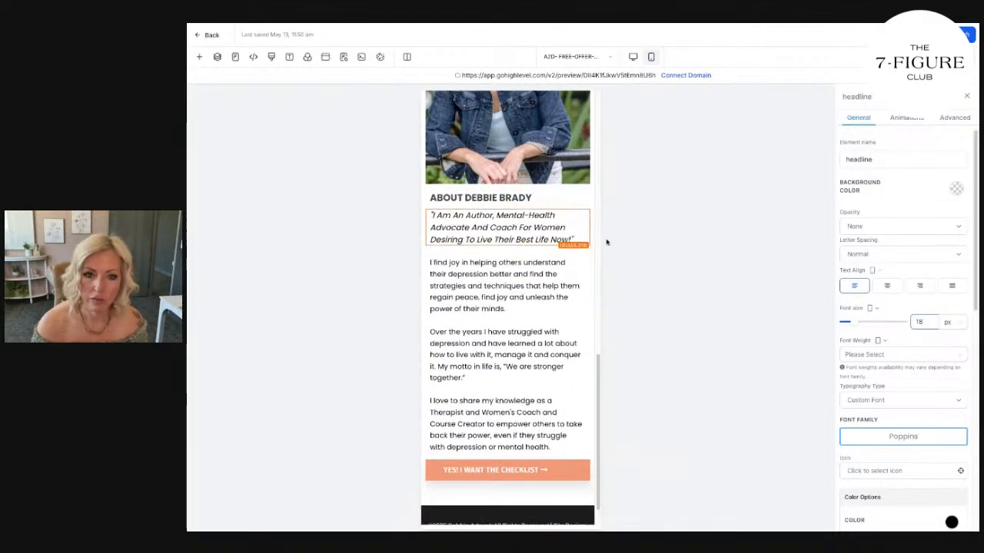
pyautogui.click(509, 204)
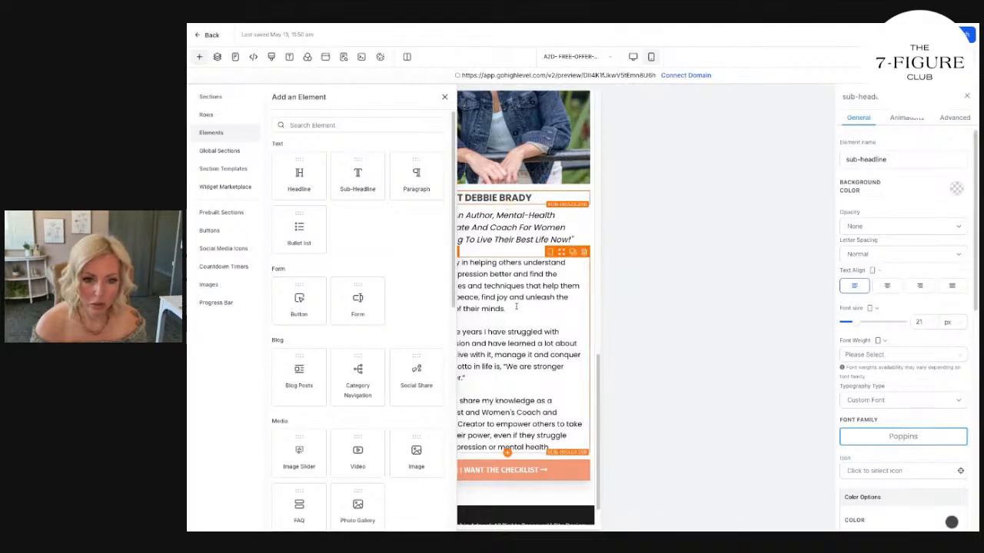
pyautogui.click(444, 97)
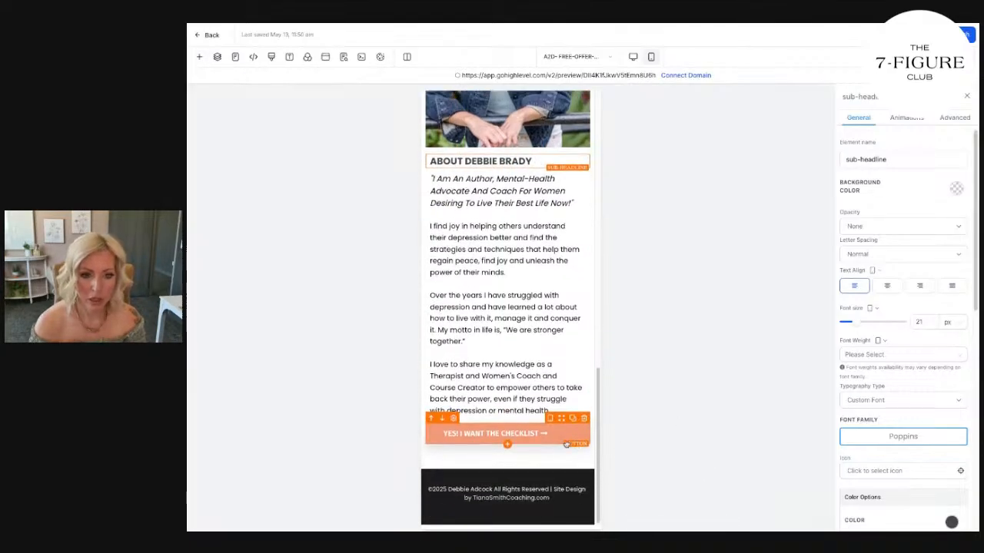
# Review the mobile layout and the full desktop preview of the page from the banner to the footer.
pyautogui.scroll(10, 575, 453)
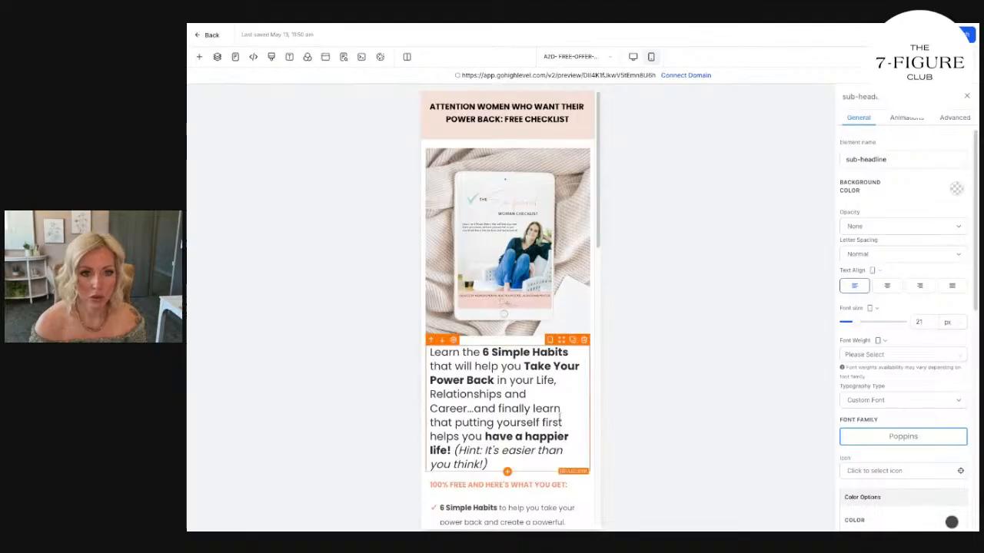
pyautogui.scroll(-10, 565, 415)
pyautogui.scroll(10, 568, 417)
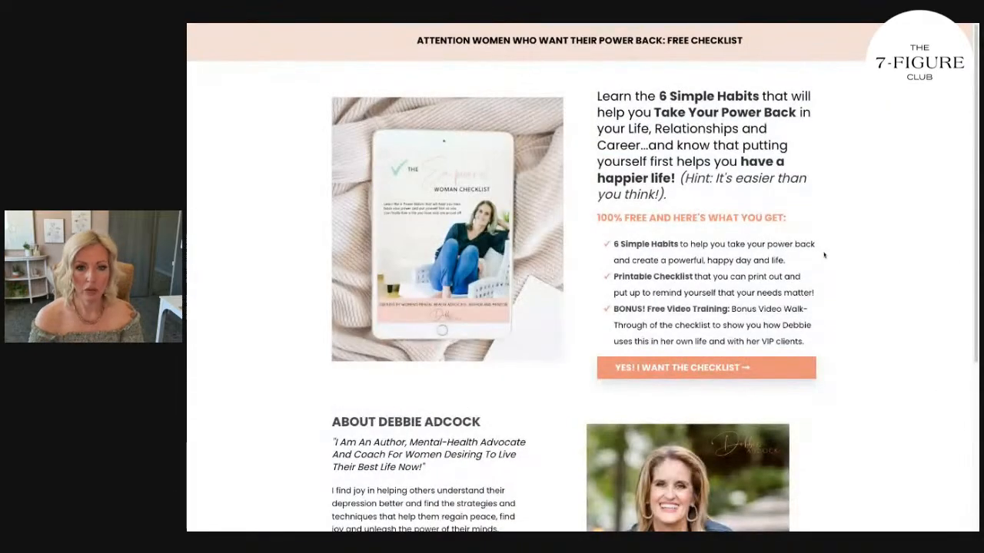
pyautogui.scroll(-1, 824, 255)
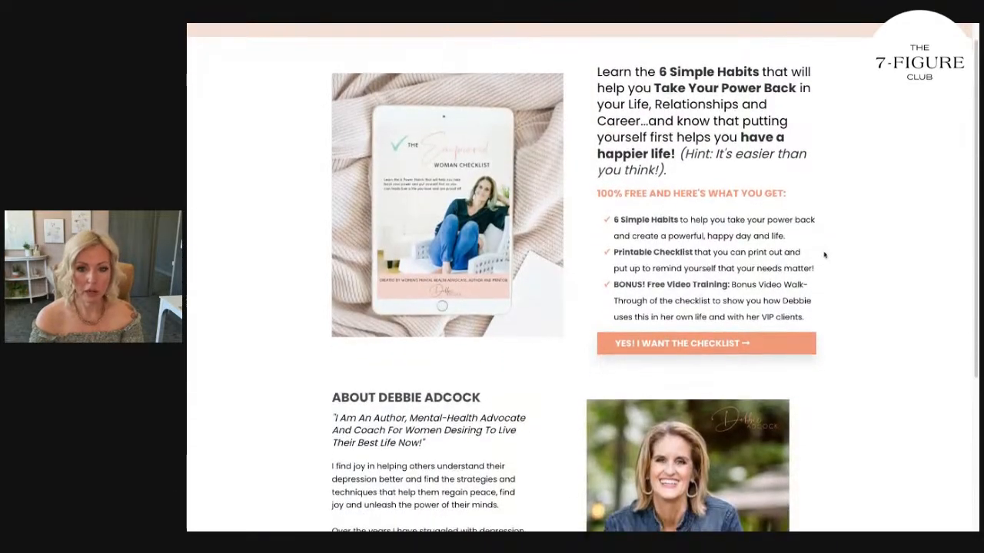
pyautogui.scroll(-5, 824, 255)
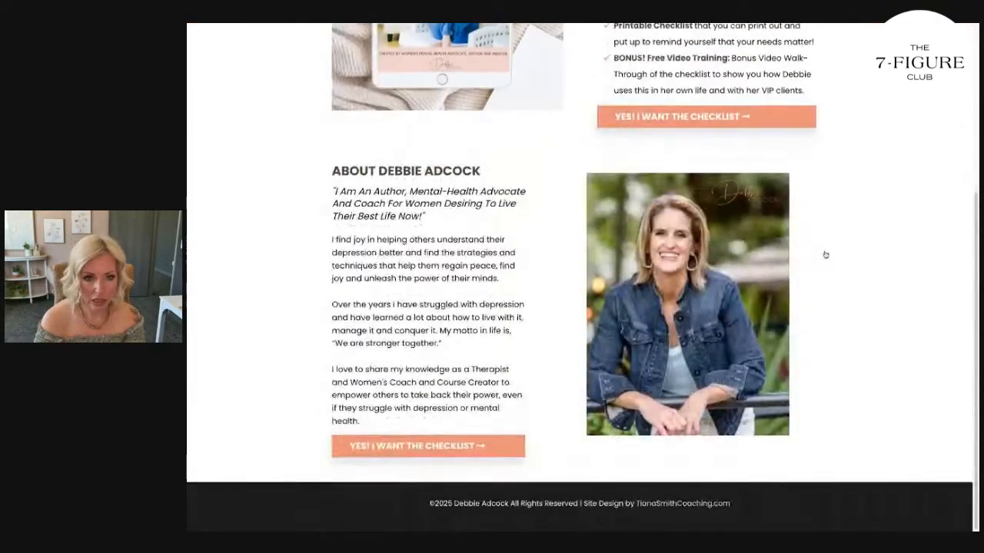
pyautogui.scroll(3, 471, 293)
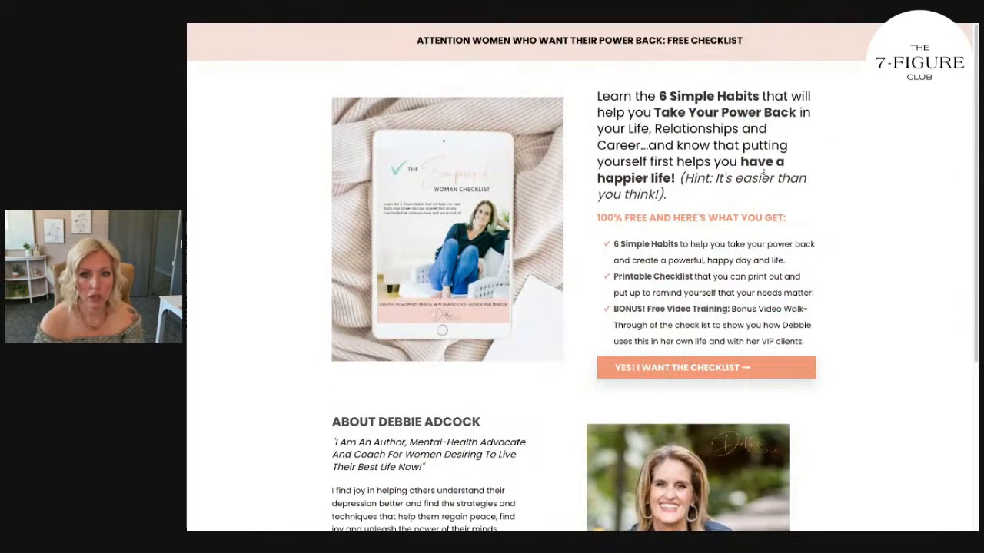
pyautogui.scroll(-5, 757, 204)
pyautogui.scroll(5, 758, 176)
pyautogui.scroll(1, 759, 173)
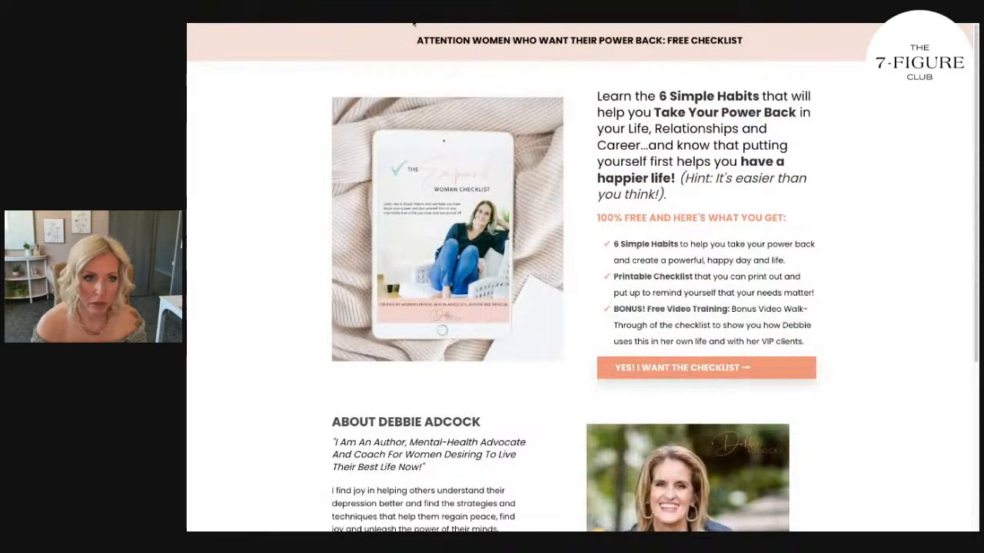
pyautogui.click(414, 23)
pyautogui.scroll(-3, 546, 219)
pyautogui.scroll(-6, 546, 219)
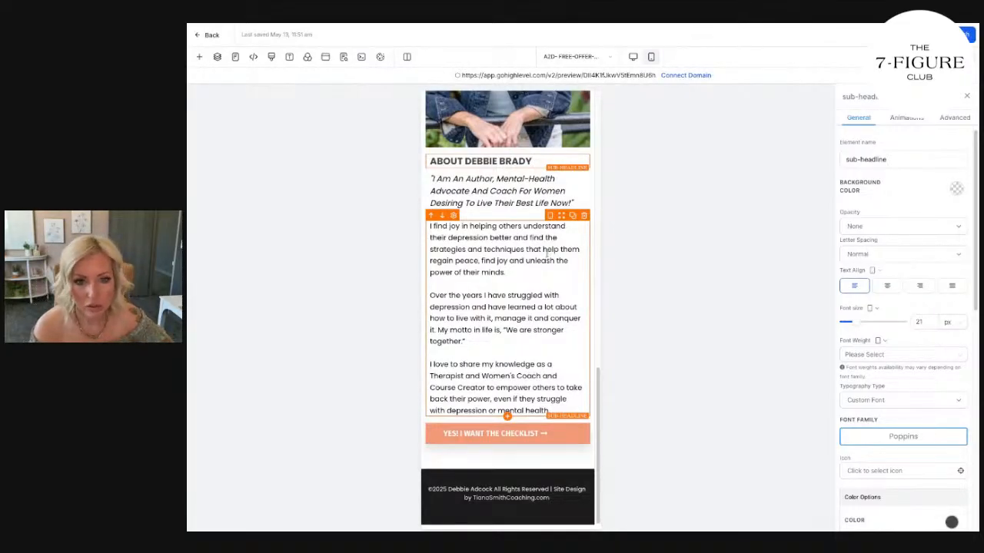
pyautogui.scroll(6, 545, 257)
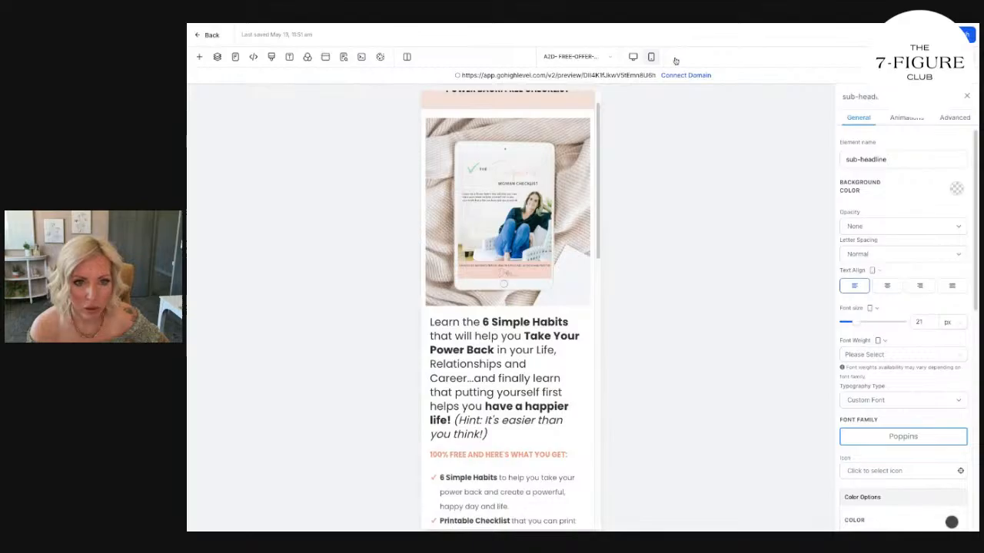
# Open the opt-in popup in the desktop layout and set its form's top margin to 0 px.
pyautogui.click(633, 56)
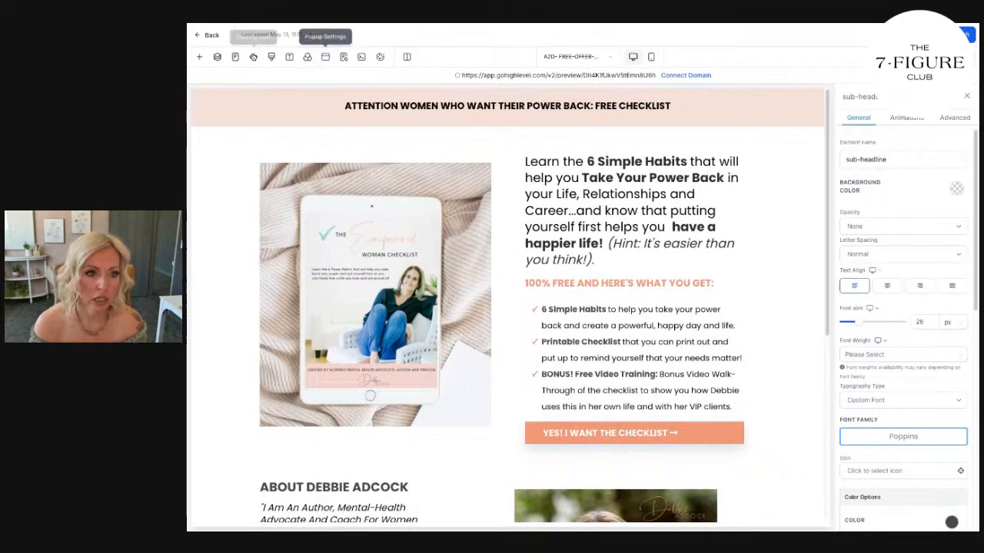
pyautogui.click(325, 57)
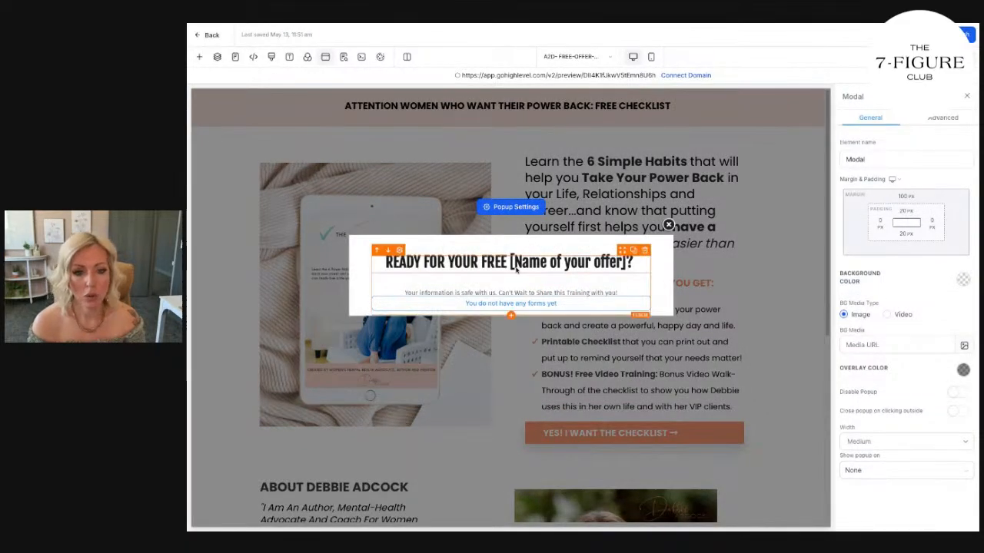
pyautogui.click(669, 225)
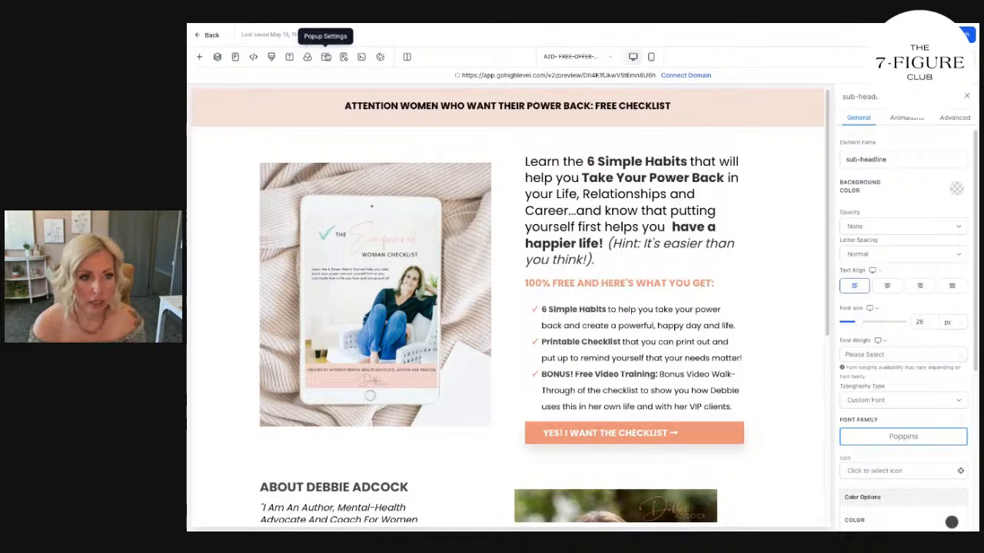
pyautogui.click(326, 59)
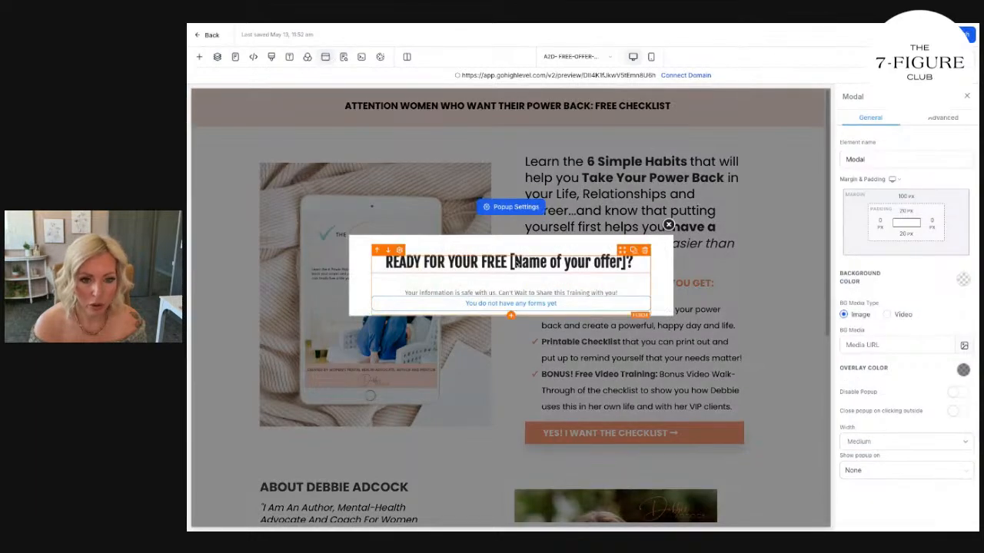
pyautogui.click(588, 270)
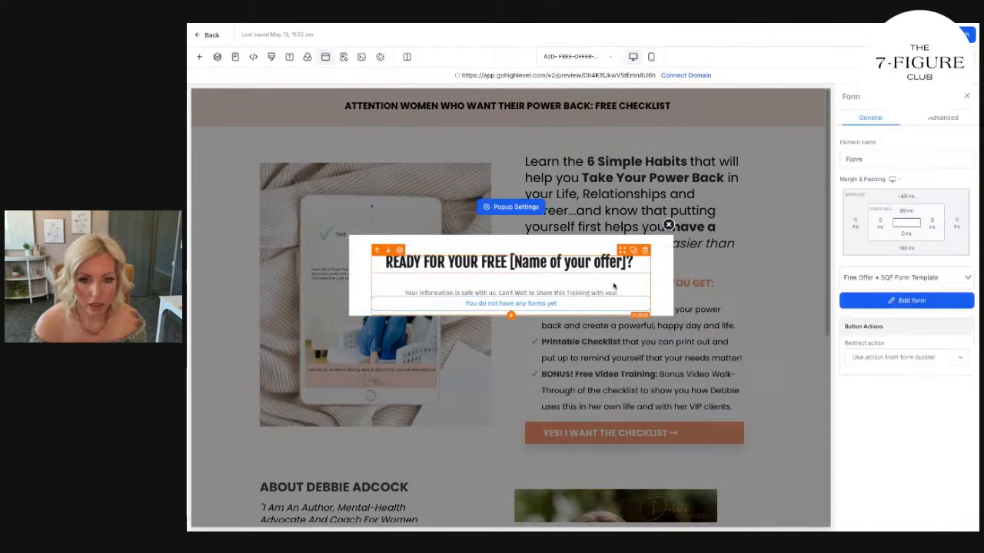
pyautogui.click(907, 196)
pyautogui.click(923, 239)
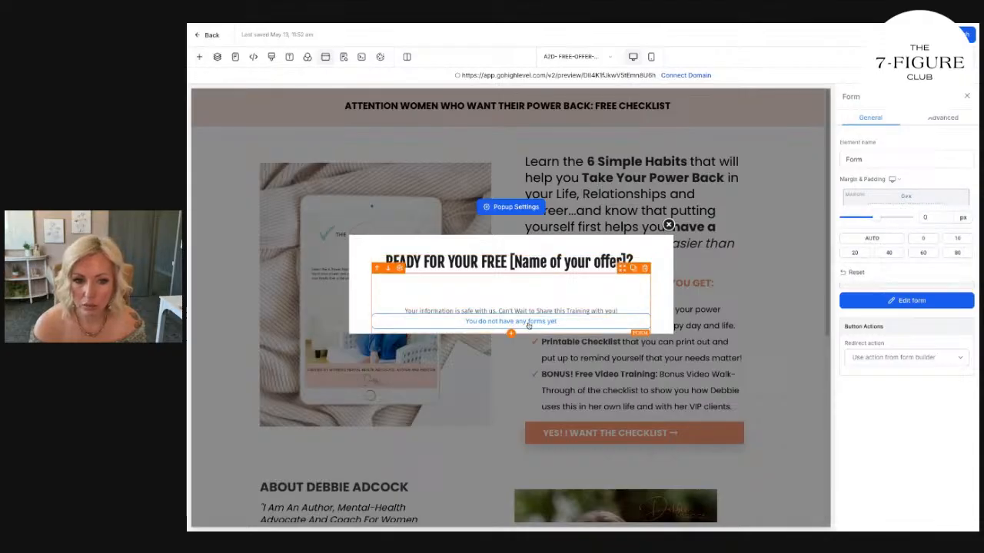
# Delete the divider line below the opt-in popup's headline.
pyautogui.click(512, 270)
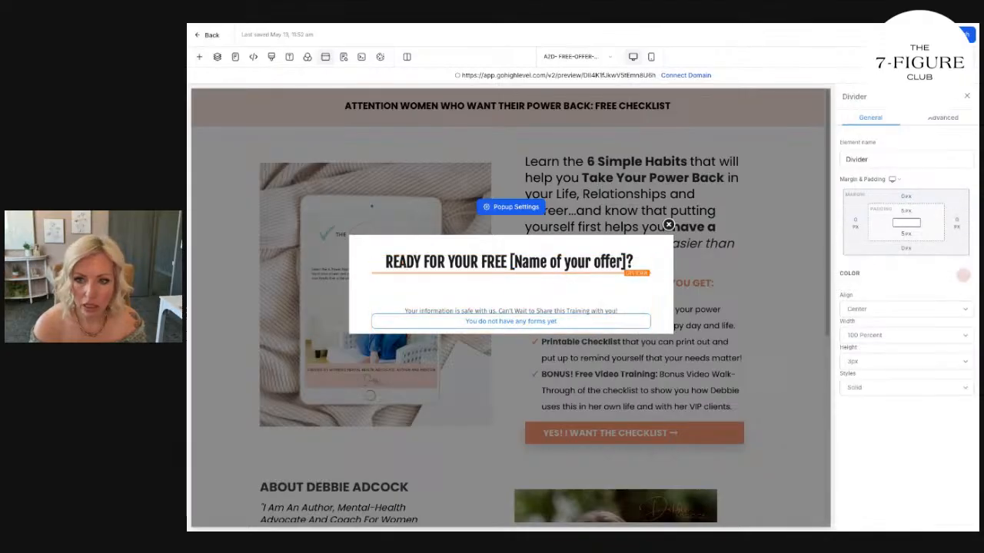
pyautogui.click(950, 122)
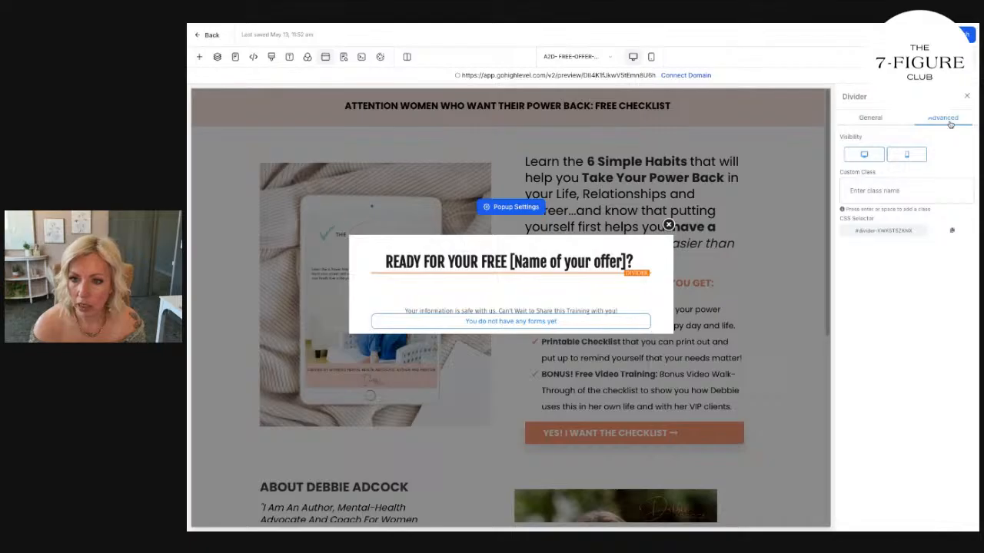
pyautogui.click(881, 121)
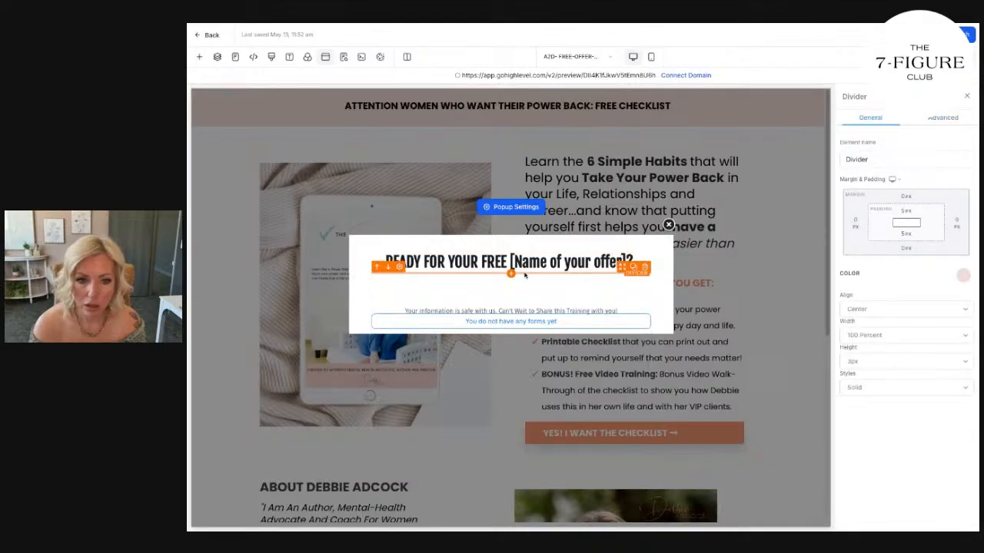
pyautogui.click(645, 268)
# Replace the popup headline with "Please fill out your information to gain instant access:" and style it in Poppins at 21 px.
pyautogui.click(584, 262)
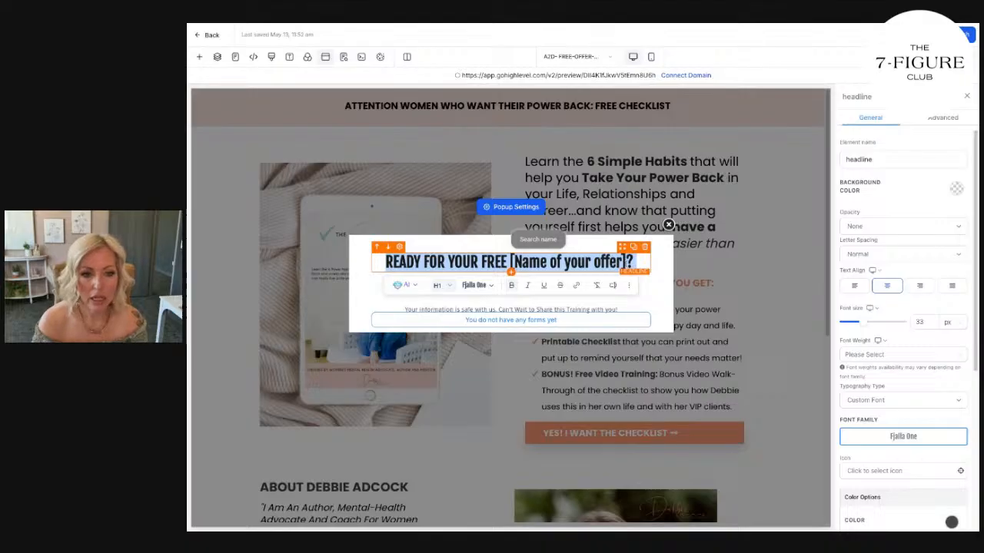
pyautogui.write('Plea')
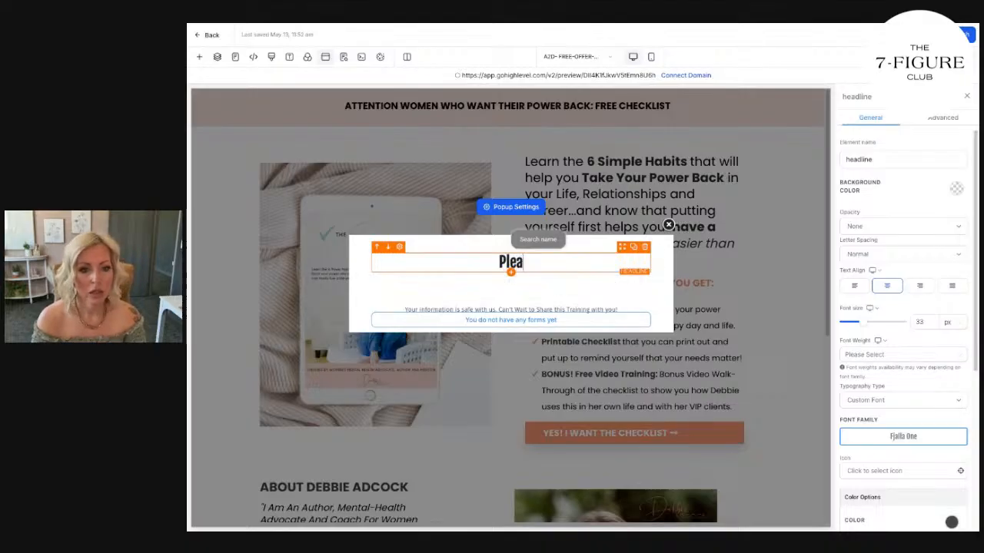
pyautogui.write('se fill out your info')
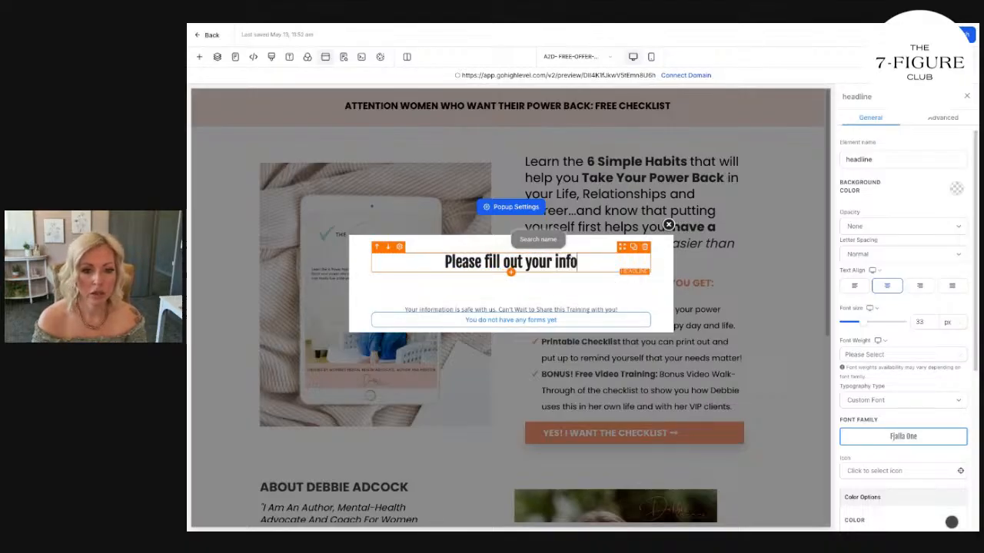
pyautogui.write('rmation to gain instan')
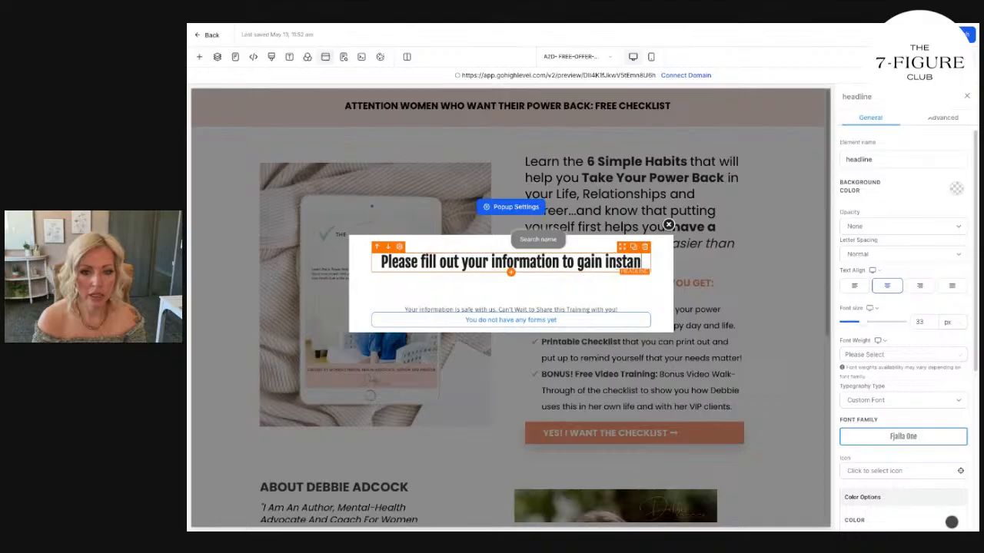
pyautogui.write('t access:')
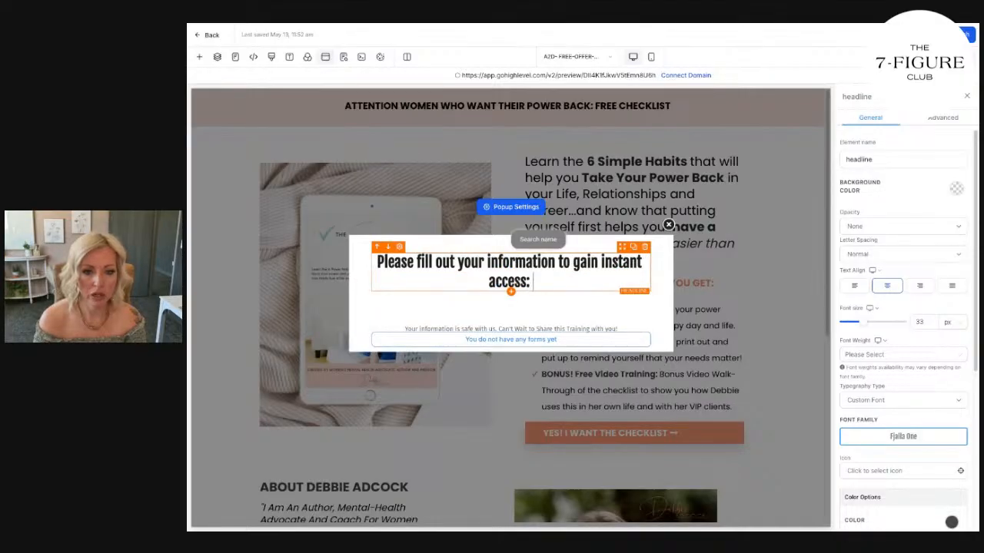
pyautogui.click(903, 435)
pyautogui.click(501, 280)
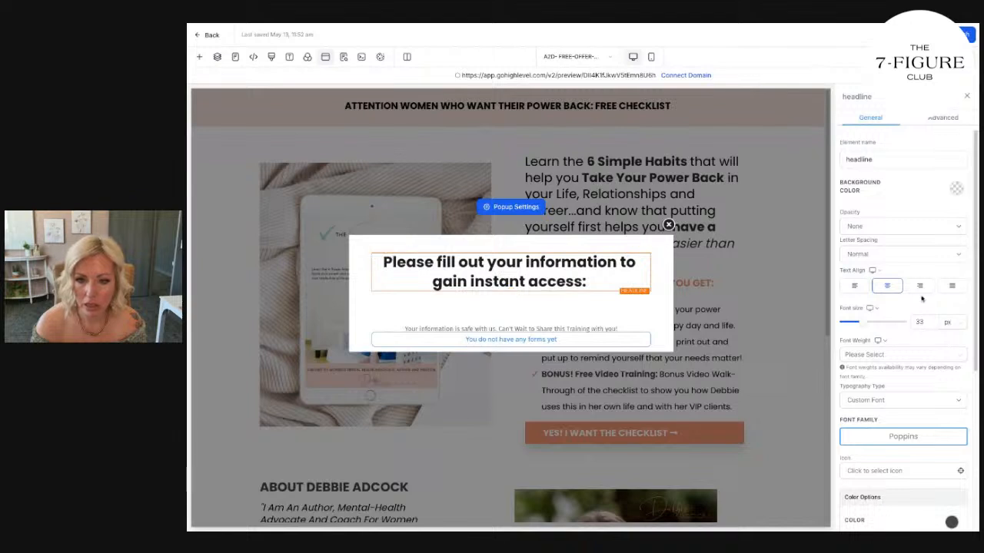
# Capitalize the popup headline's words so it reads "Please Fill Out Your Information to Gain Instant Access:".
pyautogui.click(569, 261)
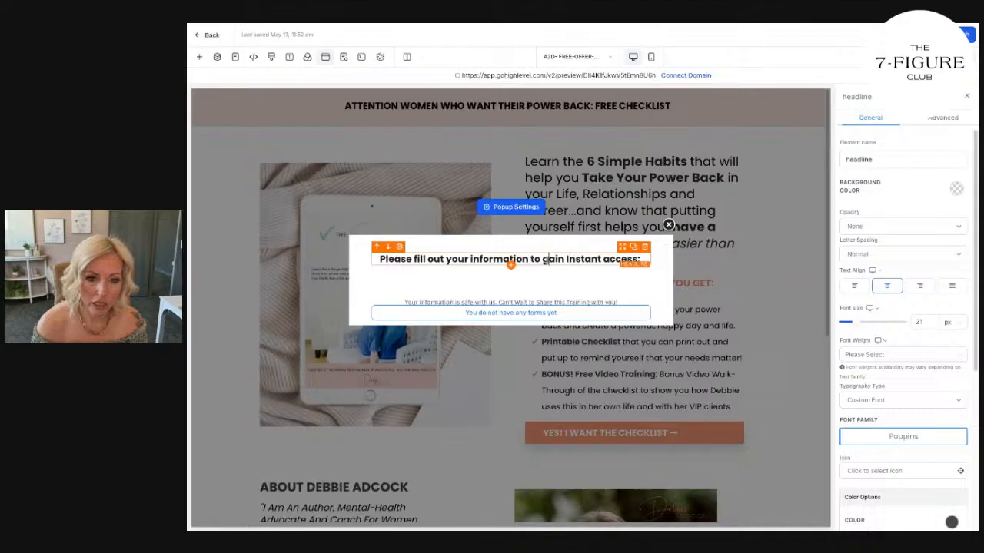
pyautogui.moveTo(549, 259); pyautogui.dragTo(542, 259)
pyautogui.write('G')
pyautogui.moveTo(610, 259); pyautogui.dragTo(604, 259)
pyautogui.write('A')
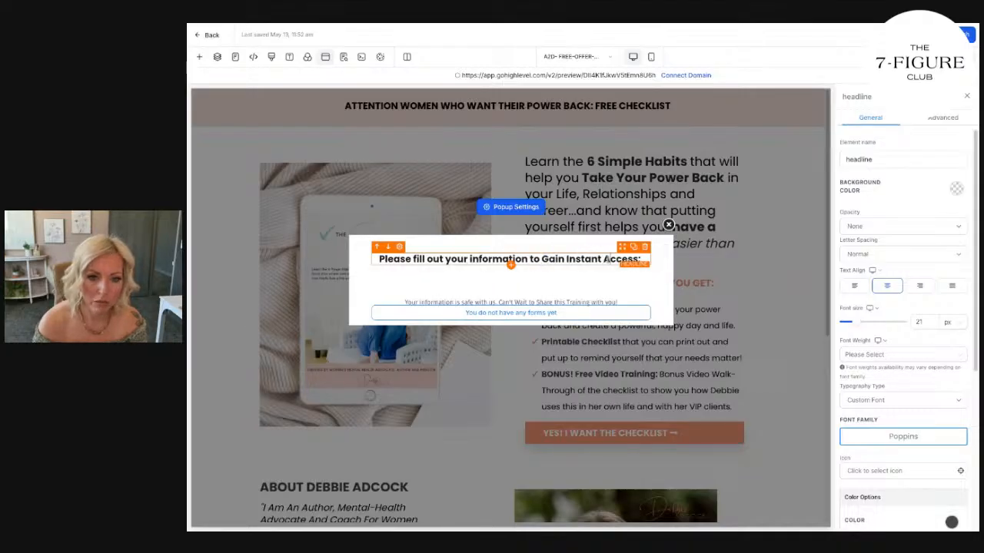
pyautogui.moveTo(477, 259); pyautogui.dragTo(471, 259)
pyautogui.write('I')
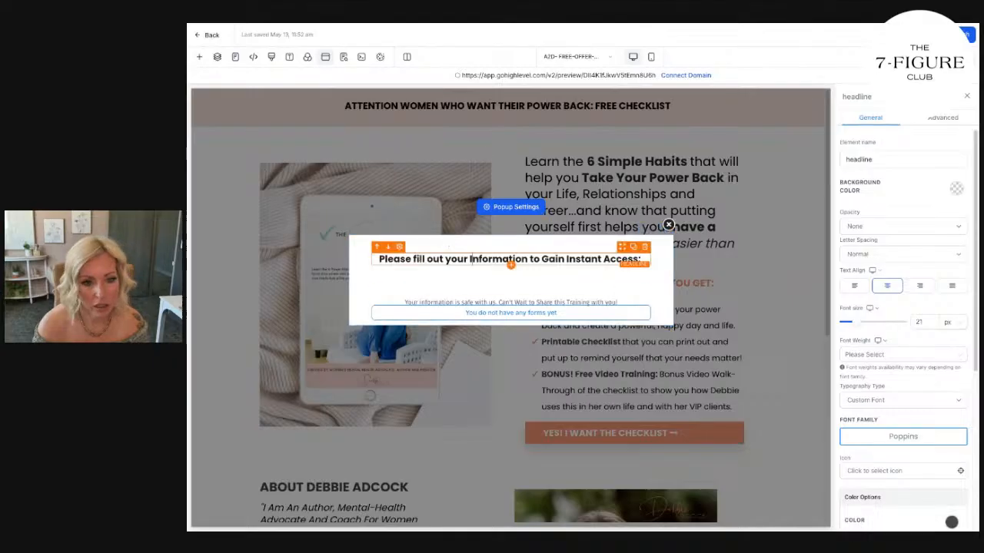
pyautogui.write('F')
pyautogui.moveTo(435, 260); pyautogui.dragTo(428, 260)
pyautogui.write('O')
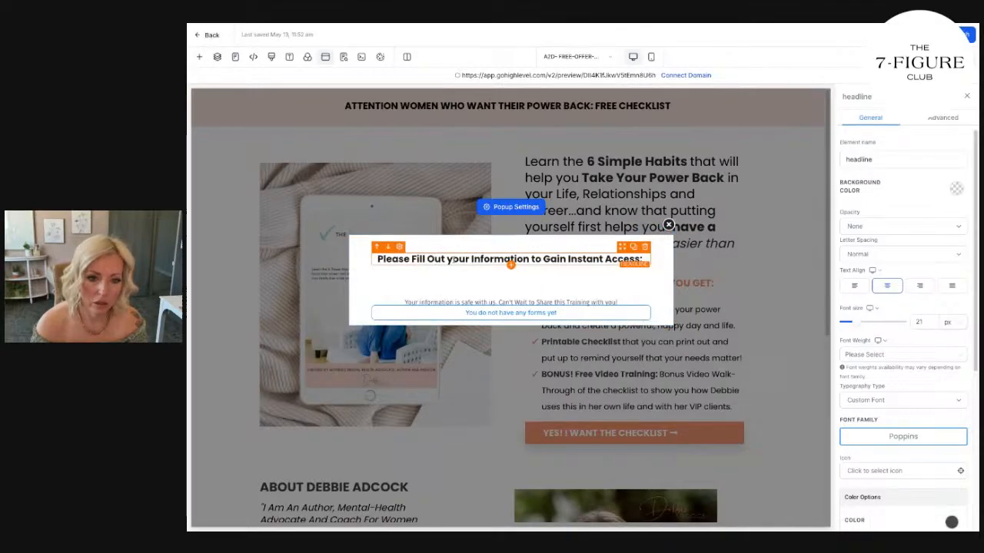
pyautogui.press('BackSpace')
pyautogui.write('UY')
pyautogui.press('BackSpace')
pyautogui.press('BackSpace')
pyautogui.write('Y')
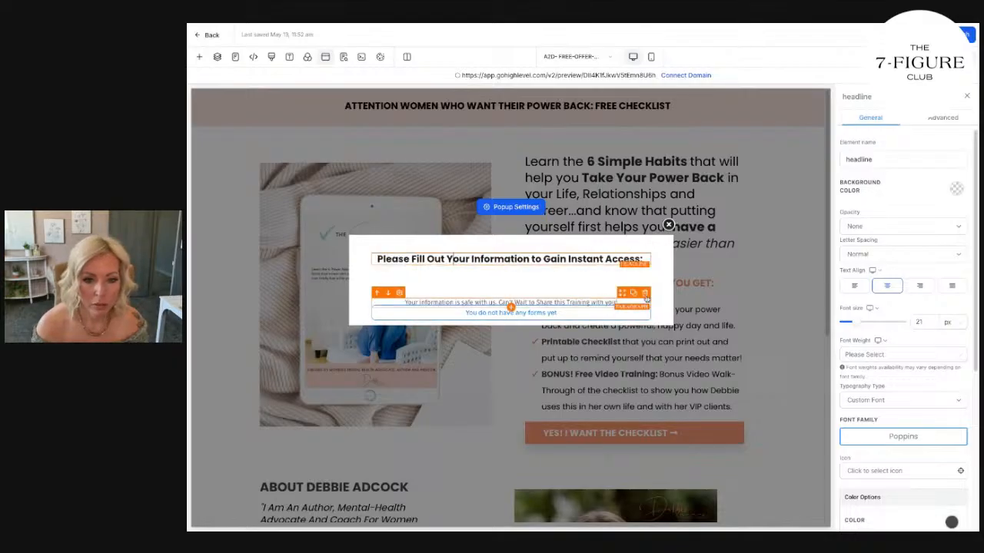
# Delete the "Your information is safe with us" text from the popup and set the row's top padding to 20 px.
pyautogui.click(645, 293)
pyautogui.click(509, 309)
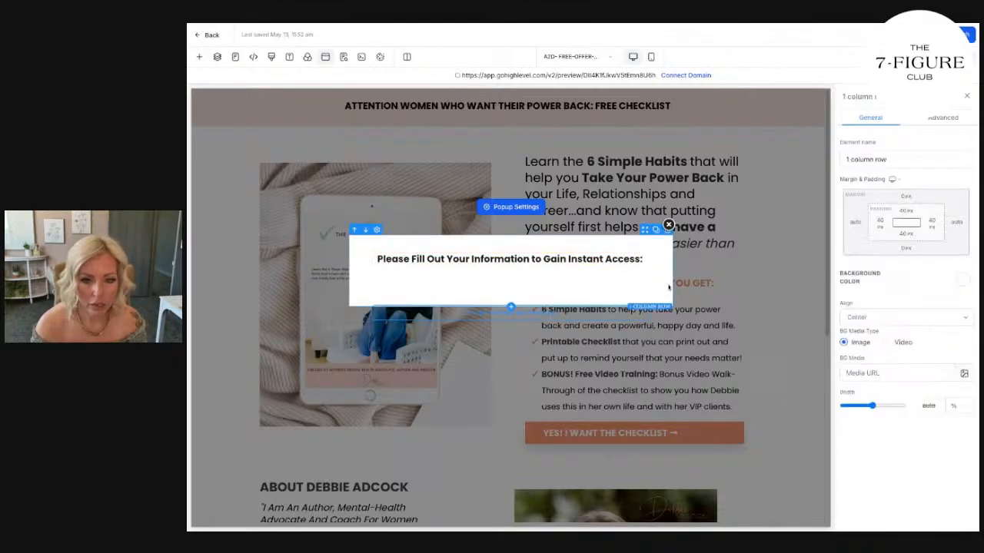
pyautogui.click(907, 215)
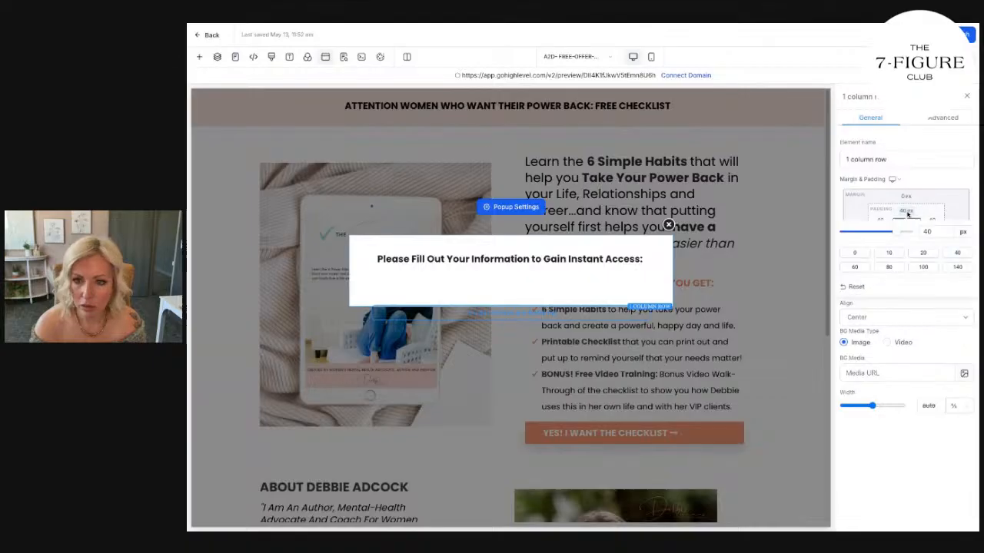
pyautogui.click(852, 255)
pyautogui.click(891, 253)
pyautogui.click(913, 254)
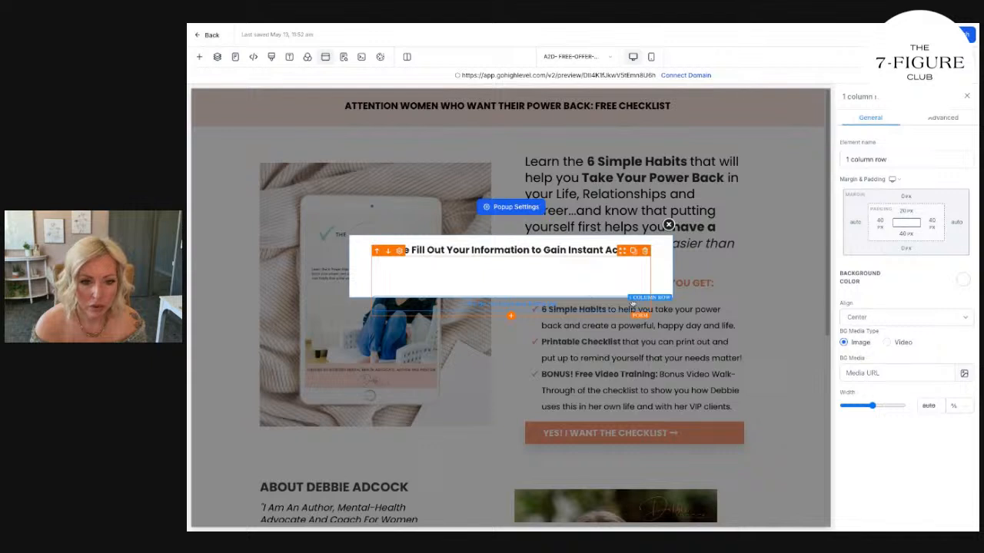
pyautogui.click(512, 274)
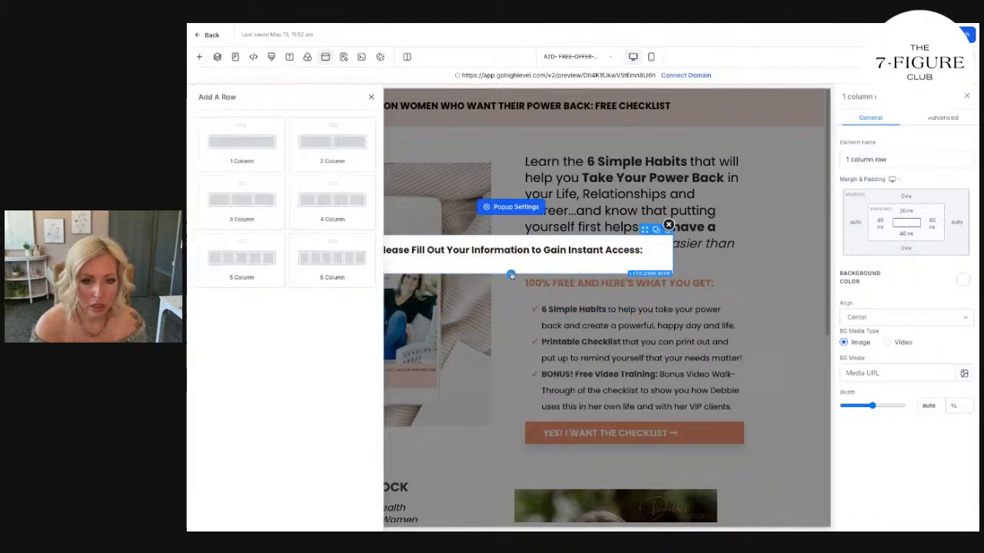
pyautogui.click(308, 146)
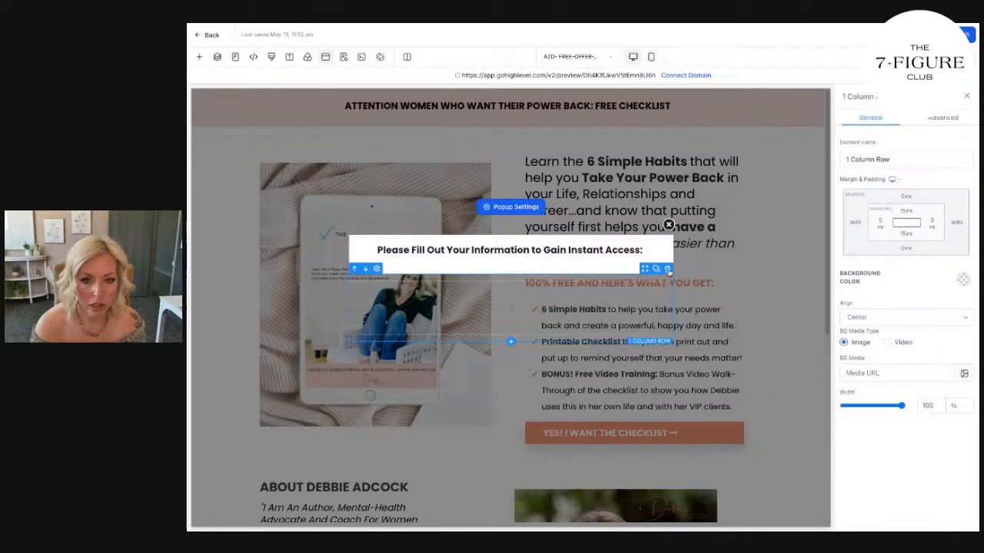
pyautogui.click(667, 270)
# Try a translucent pink background on the popup row and set it back to white.
pyautogui.click(547, 261)
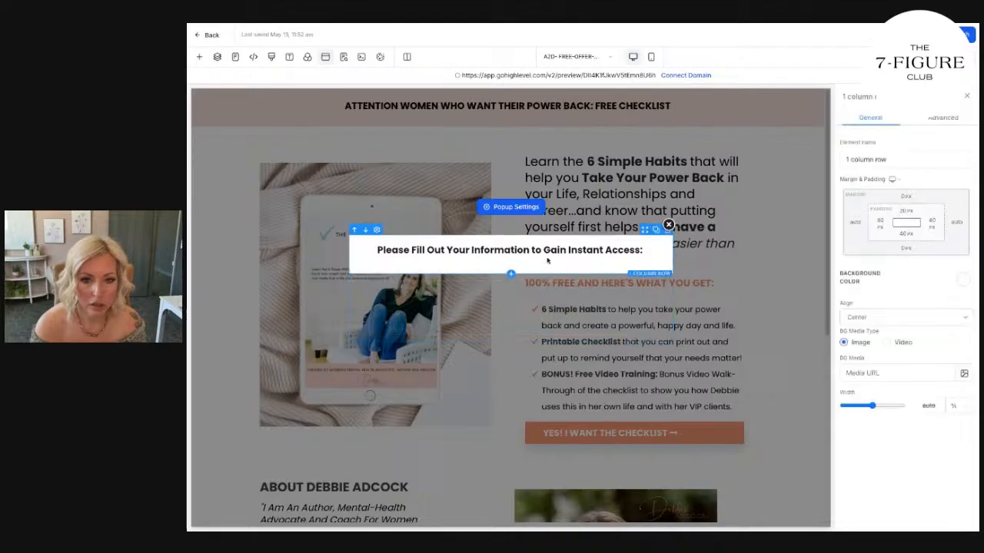
pyautogui.click(962, 280)
pyautogui.click(934, 355)
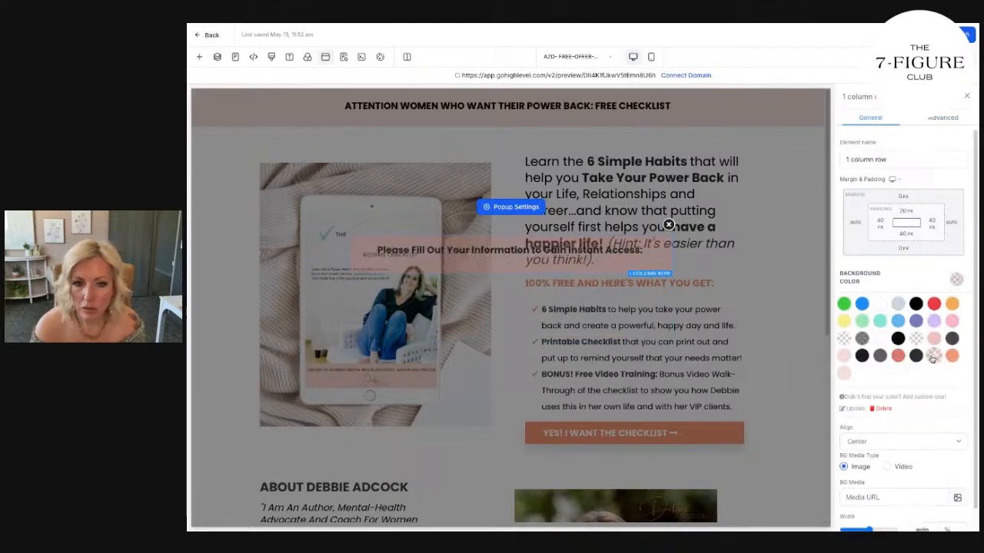
pyautogui.click(880, 304)
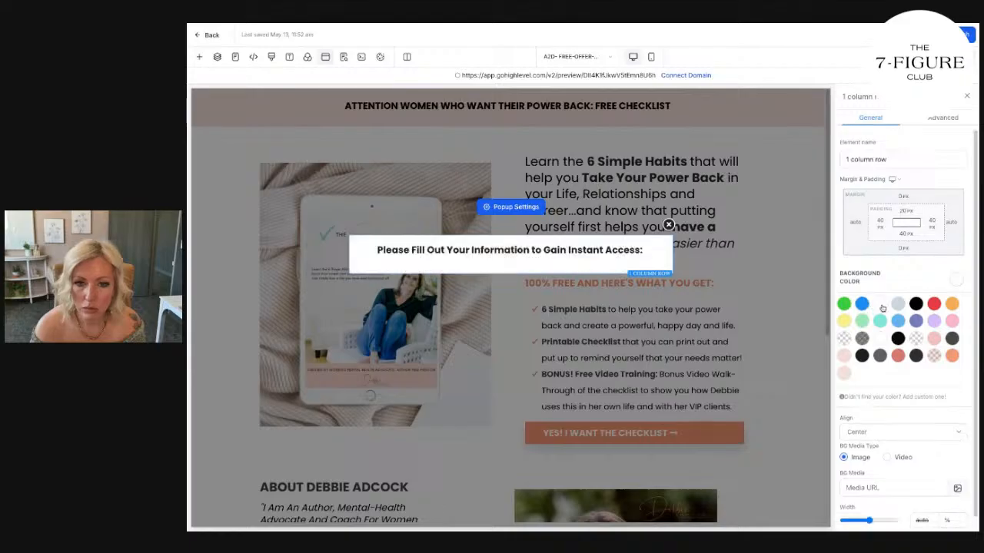
# Add a form element below the popup headline and go to the form builder from the form picker.
pyautogui.scroll(-1, 927, 372)
pyautogui.click(512, 257)
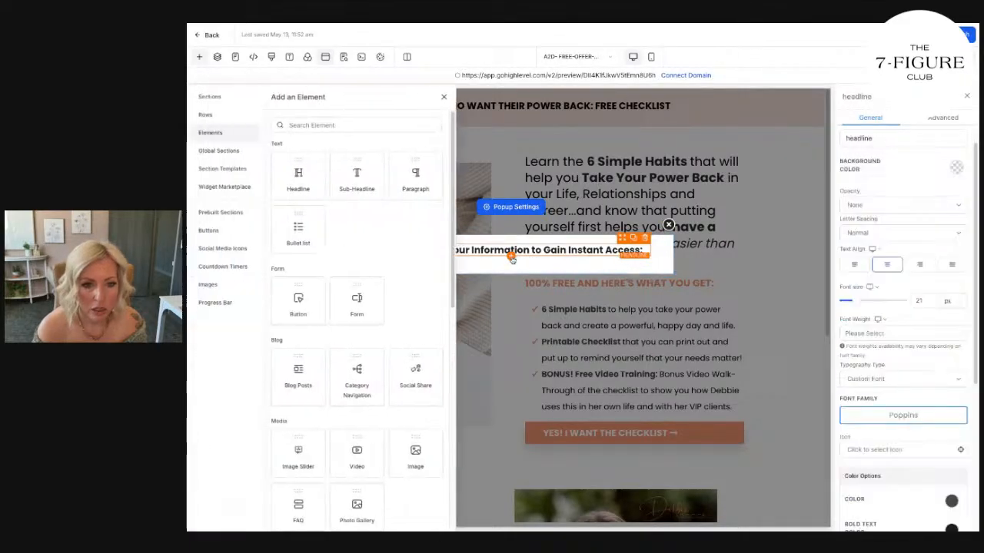
pyautogui.click(363, 304)
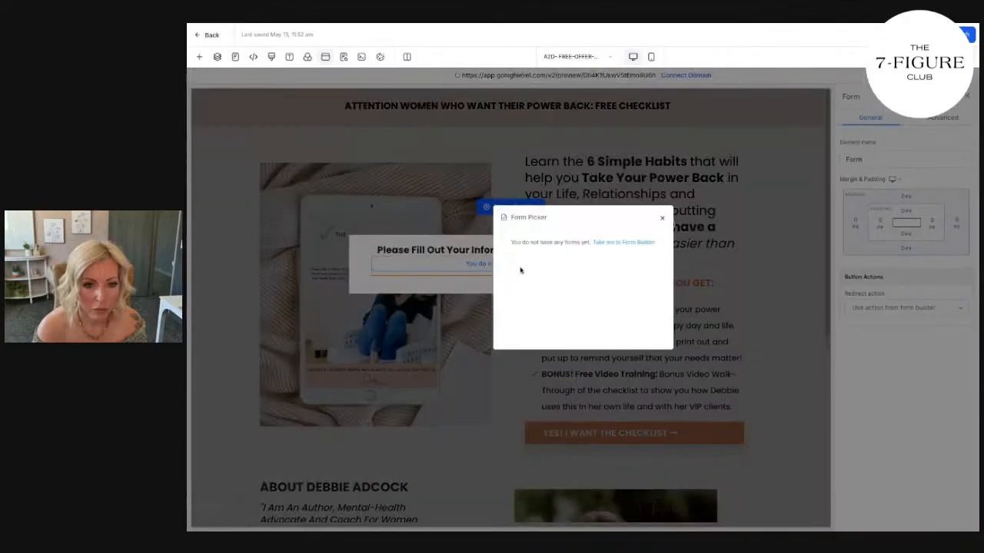
pyautogui.click(623, 242)
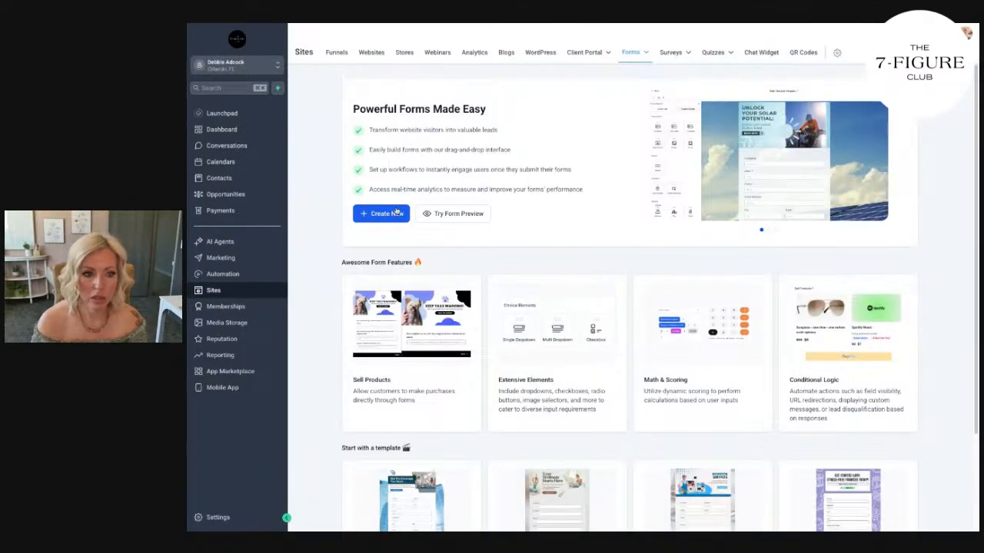
# Create a new form and name it "Free Checklist Form".
pyautogui.click(395, 214)
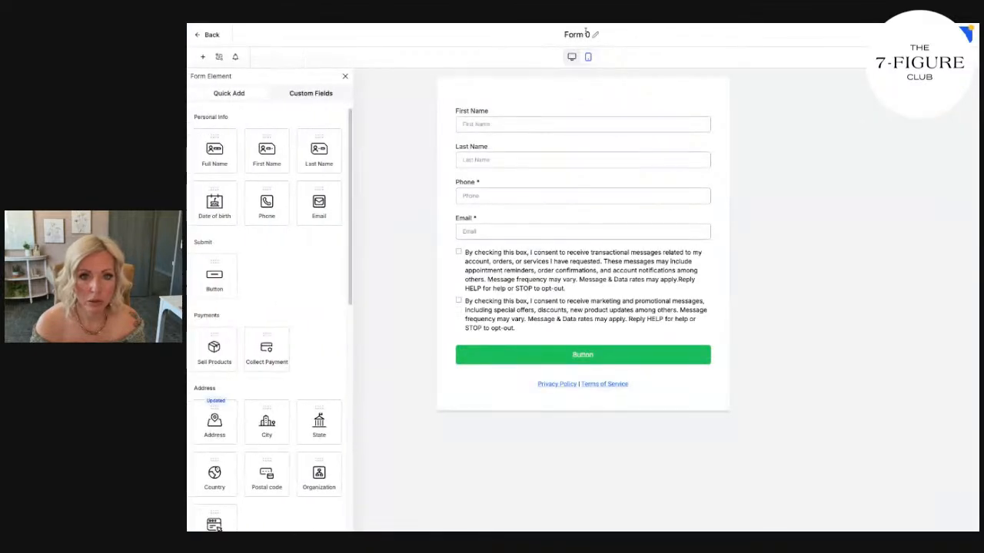
pyautogui.click(585, 35)
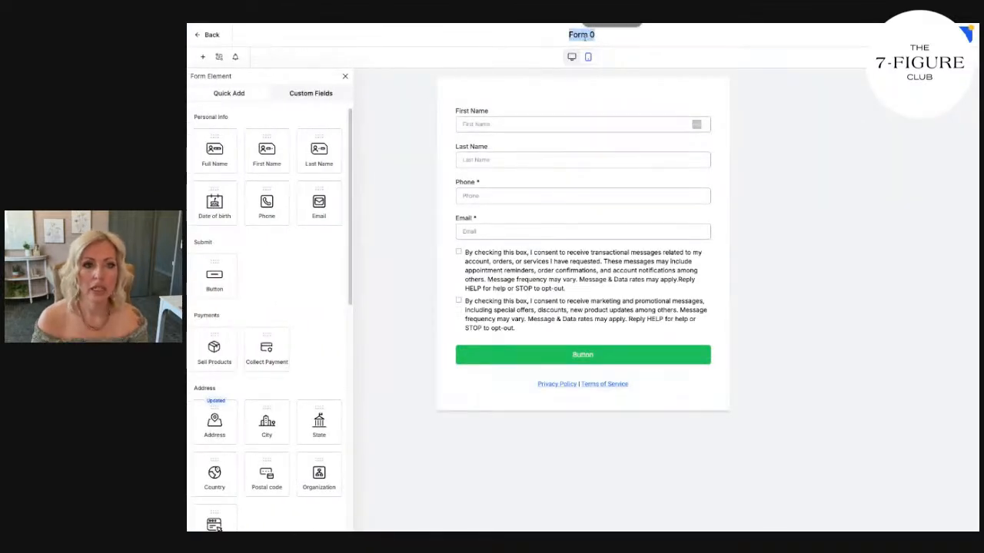
pyautogui.press('BackSpace')
pyautogui.write('Free Checklit')
pyautogui.press('BackSpace')
pyautogui.write('st Form')
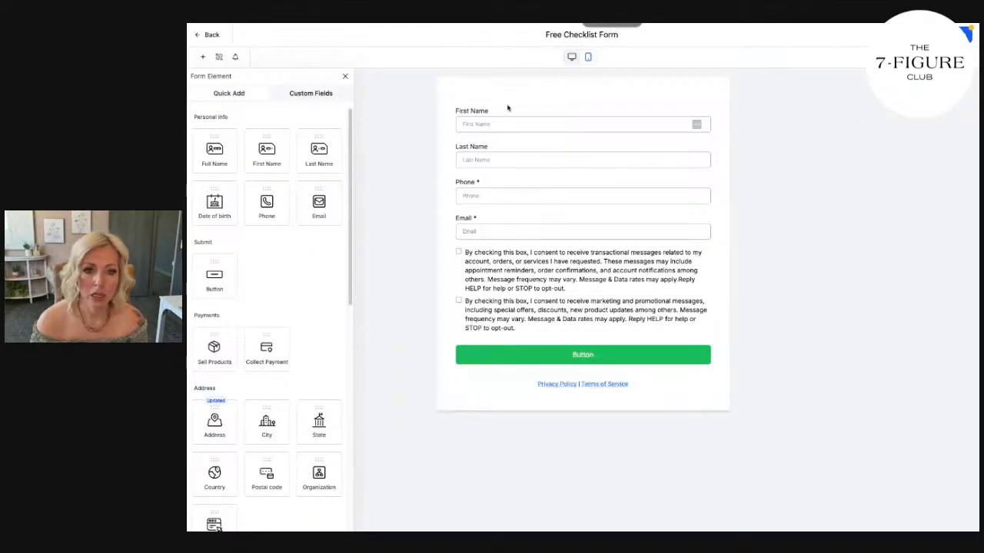
pyautogui.click(553, 112)
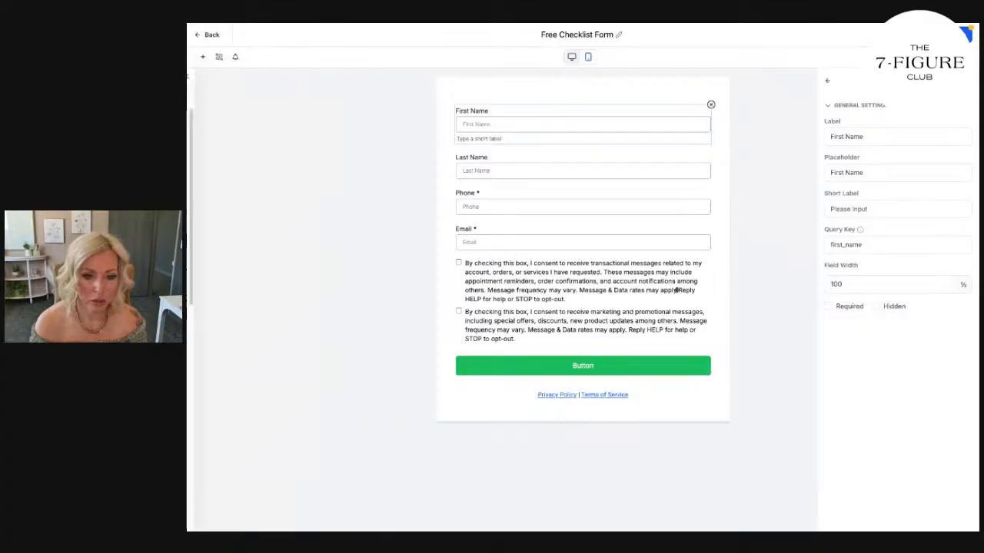
# Set the form button's background color to #F49977FF.
pyautogui.click(656, 362)
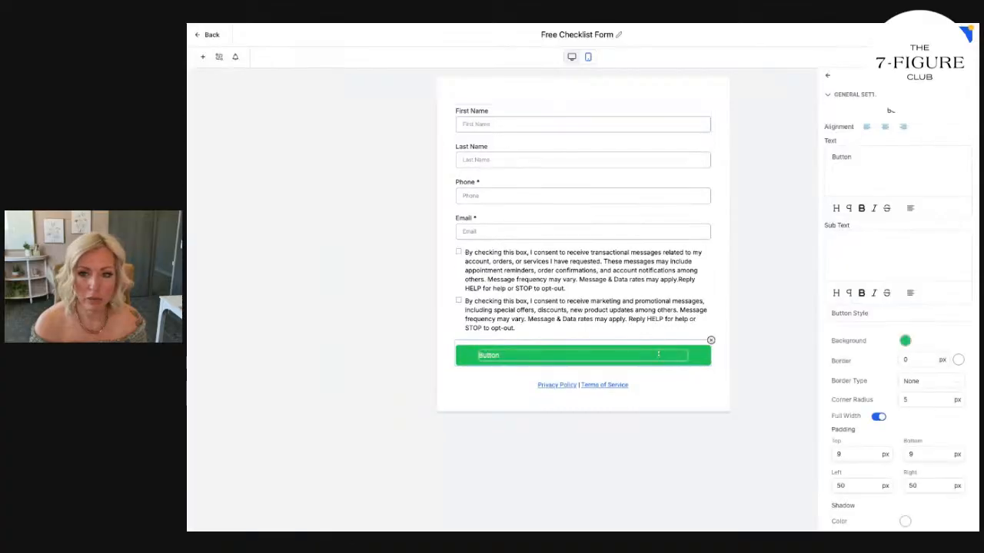
pyautogui.click(906, 342)
pyautogui.click(926, 311)
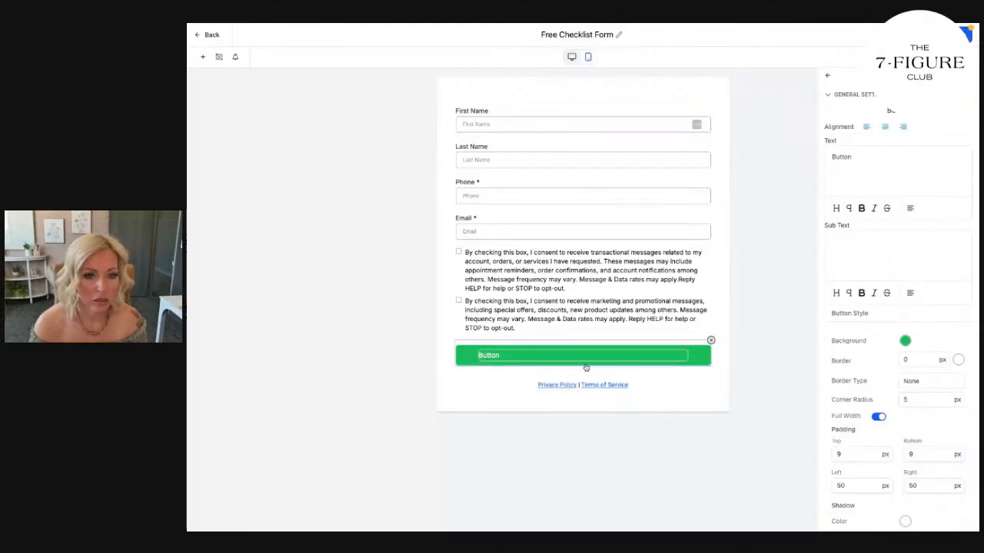
pyautogui.click(905, 341)
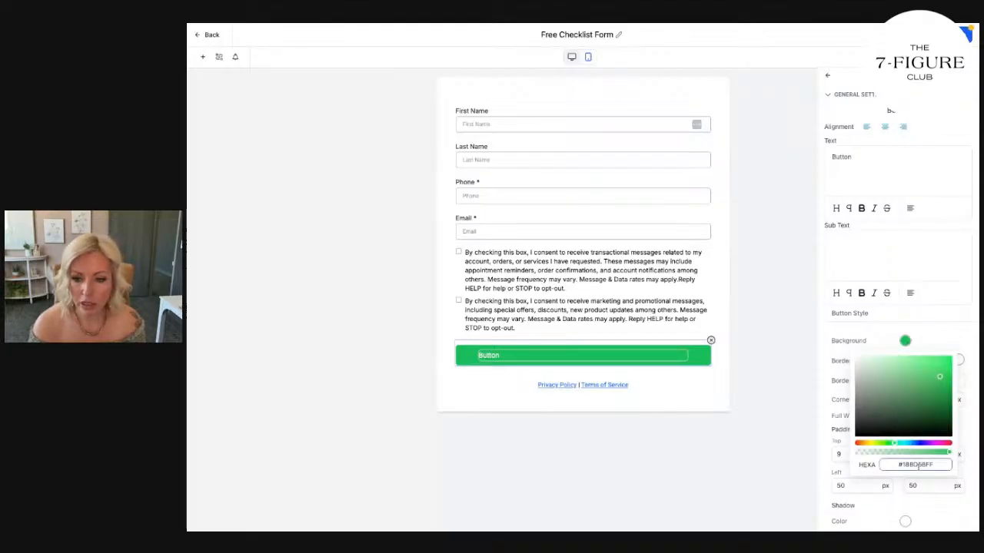
pyautogui.press('Return')
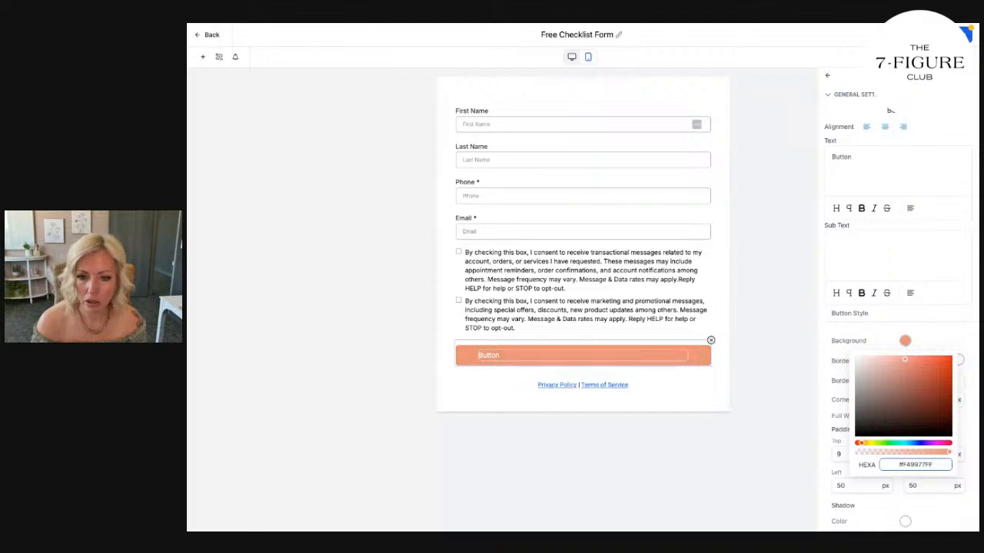
# Change the form button's text to "YES! I WANT THE CHECKLIST" and center it.
pyautogui.doubleClick(840, 157)
pyautogui.write('YES! I WANT THE CHECKLIST')
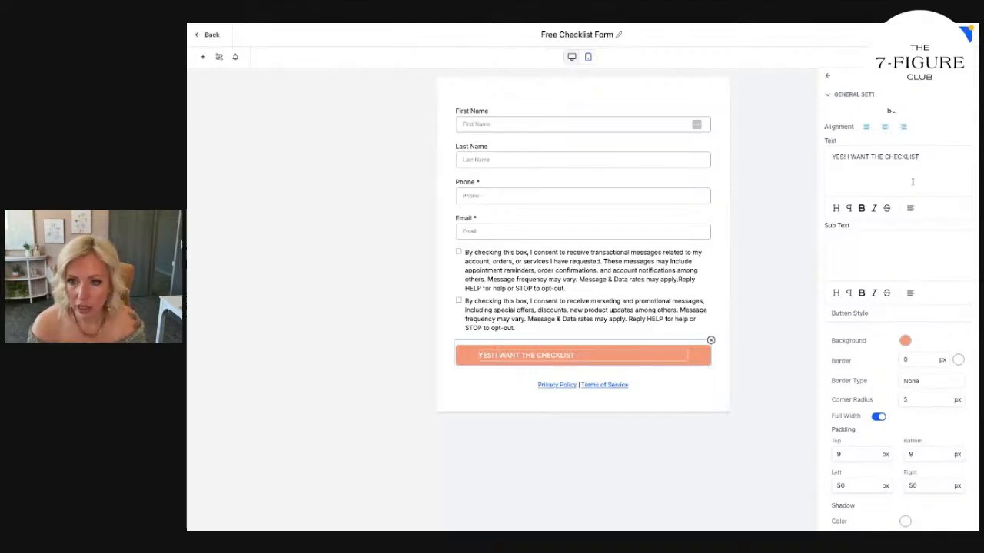
pyautogui.click(910, 209)
pyautogui.click(912, 164)
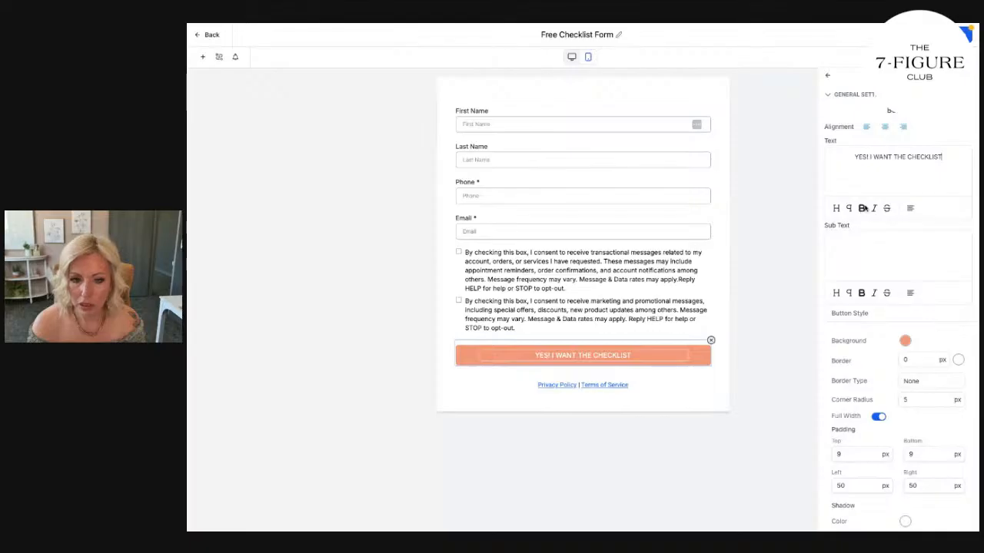
# Make the form button's text bold and set its size to 18 px.
pyautogui.tripleClick(896, 156)
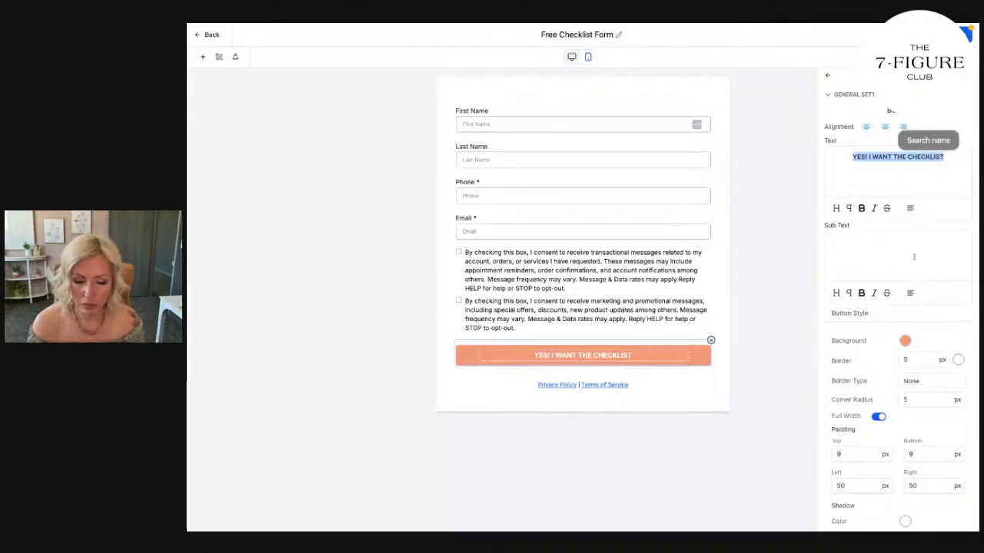
pyautogui.scroll(-5, 910, 332)
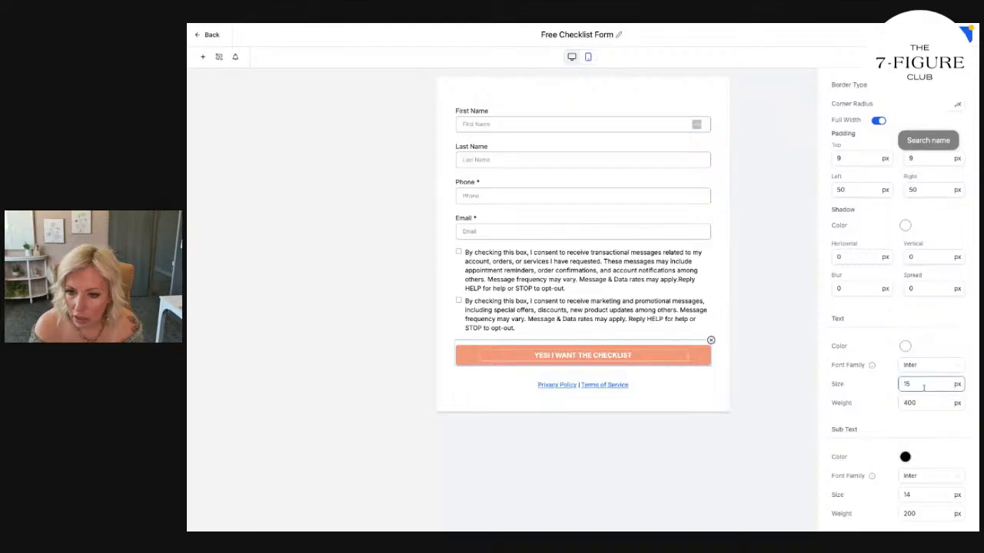
pyautogui.doubleClick(907, 383)
pyautogui.write('18')
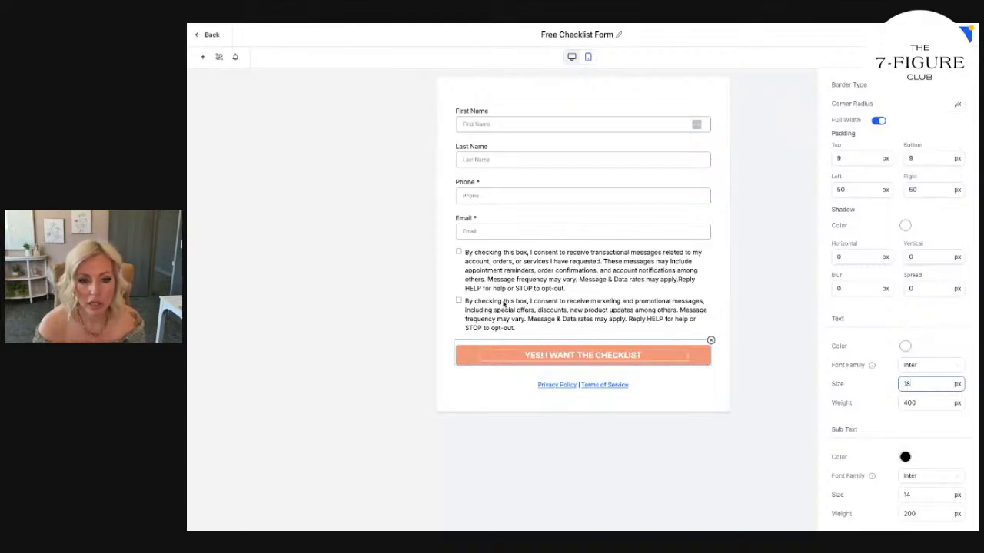
# Examine the settings of the Privacy Policy and Terms of Service text block below the form button.
pyautogui.click(653, 387)
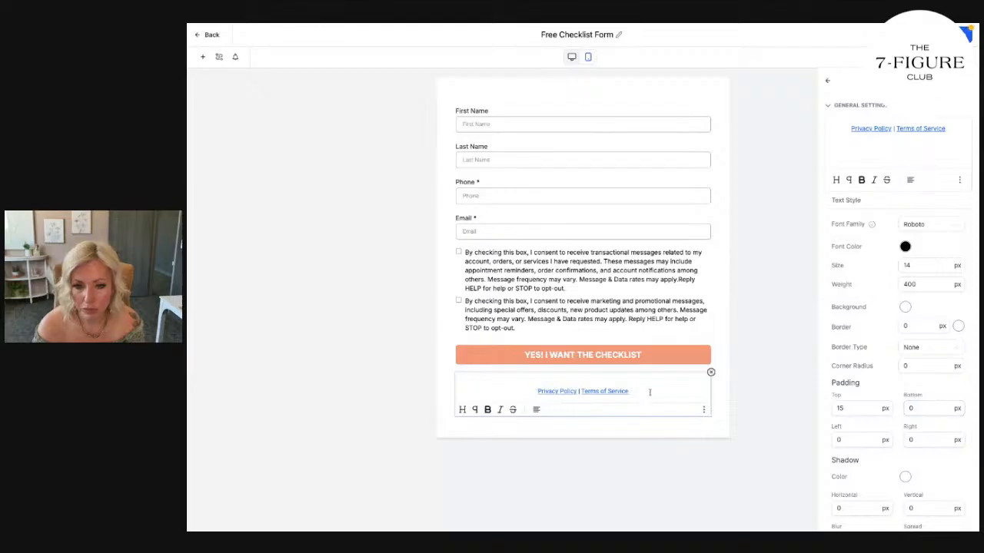
pyautogui.tripleClick(950, 132)
pyautogui.click(959, 180)
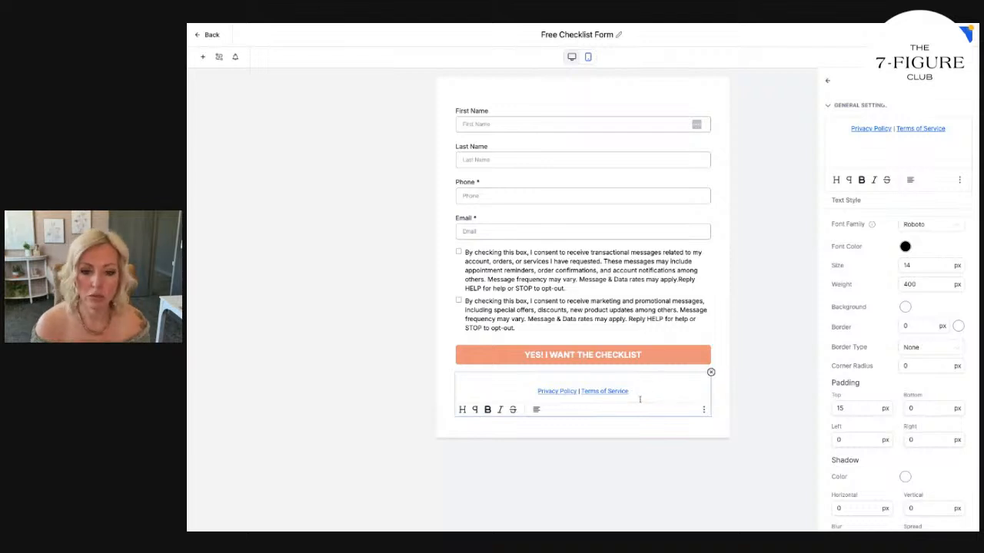
pyautogui.scroll(-1, 916, 308)
pyautogui.scroll(1, 907, 332)
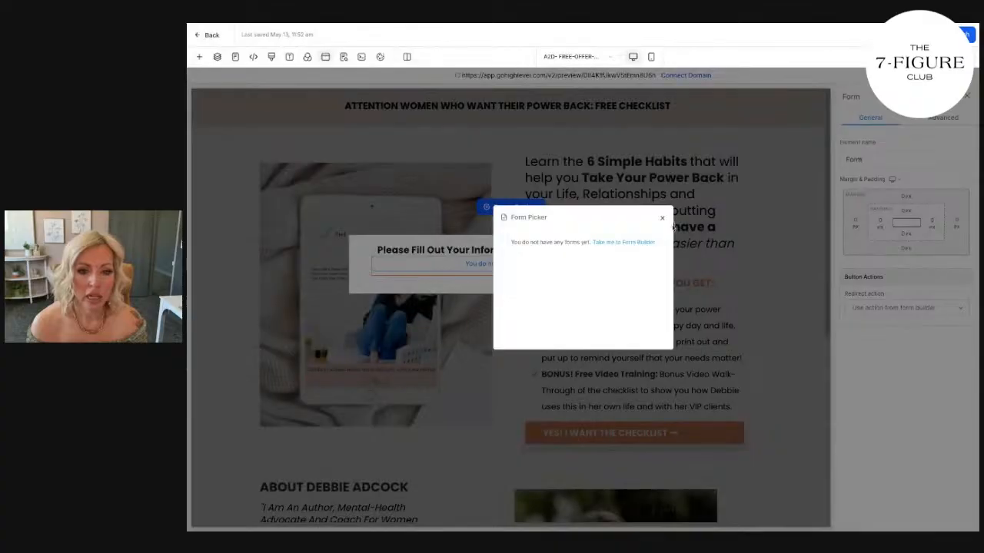
# Dismiss the form picker, then reopen the popup and assign the Free Checklist Form to its form element.
pyautogui.click(664, 220)
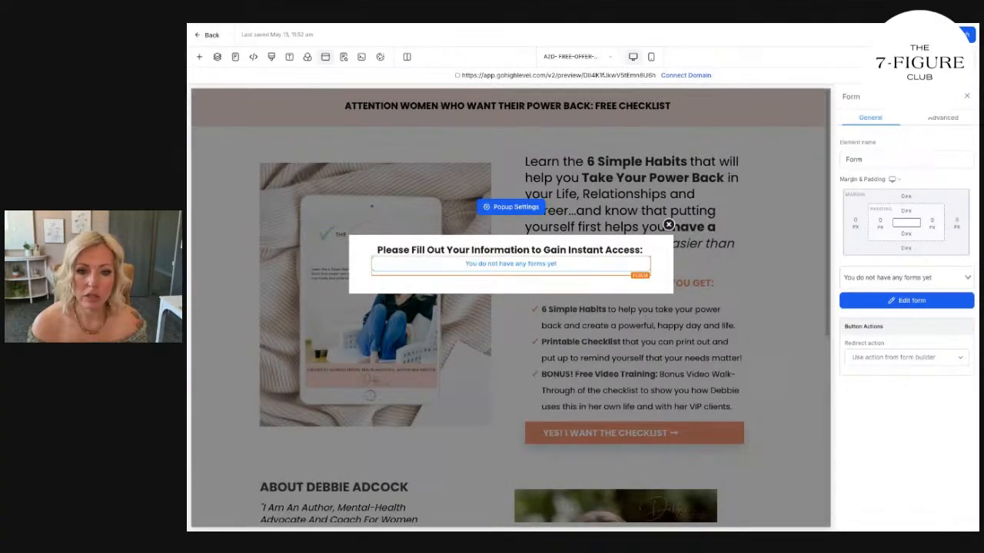
pyautogui.click(428, 23)
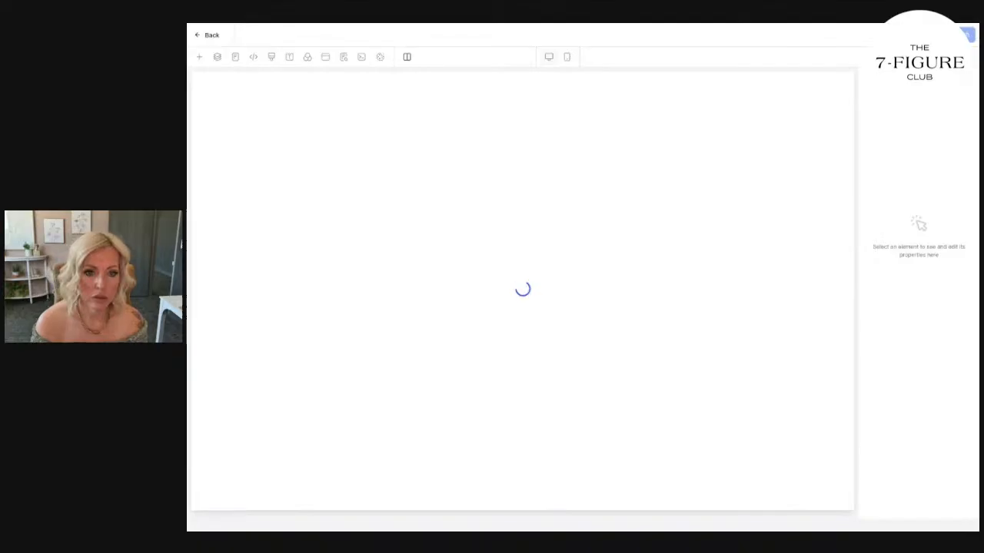
pyautogui.click(326, 58)
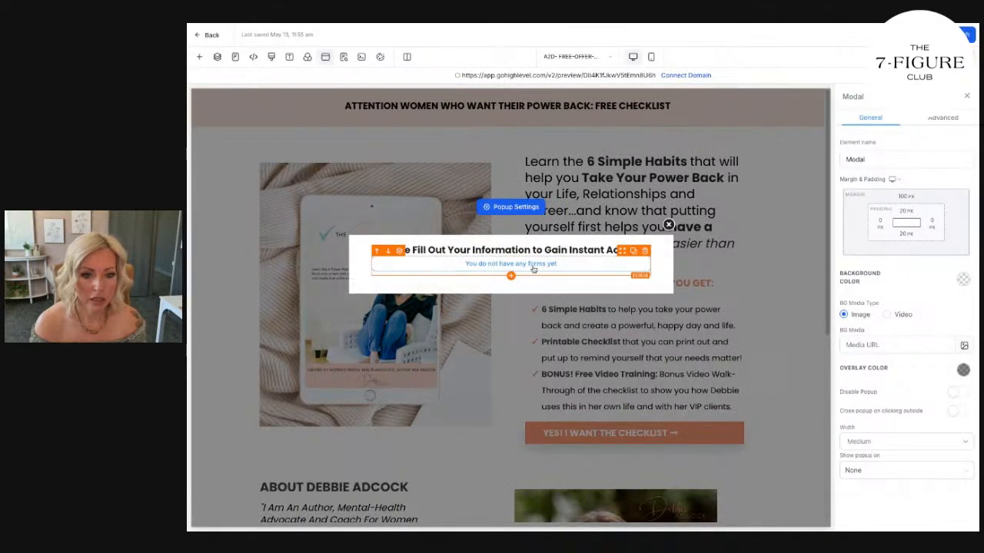
pyautogui.click(534, 272)
pyautogui.click(920, 278)
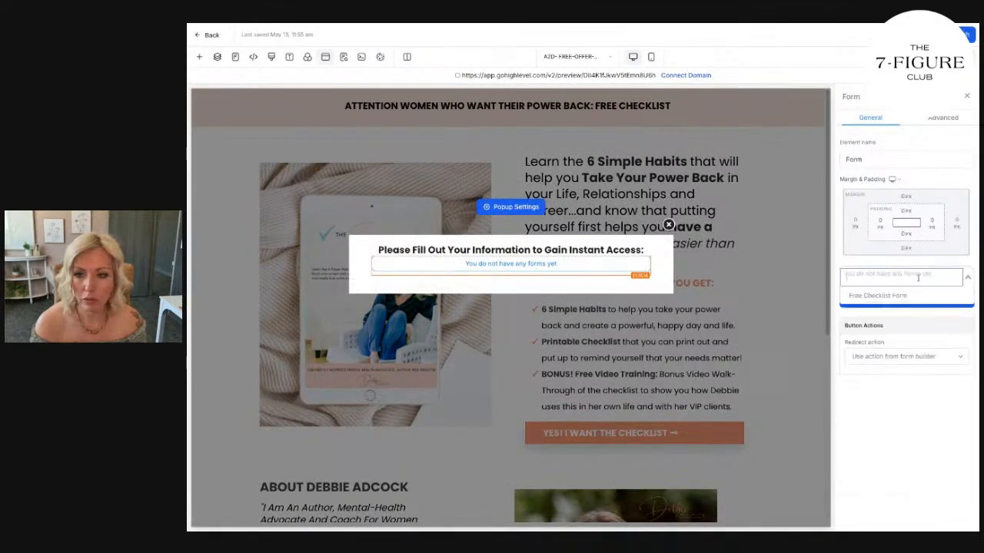
pyautogui.click(883, 295)
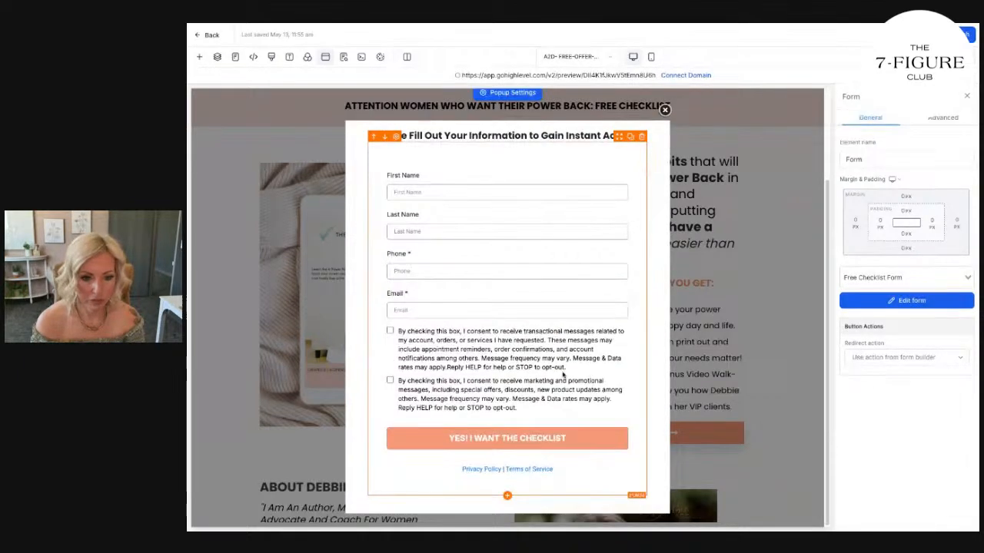
# Add an image element above the popup headline and fill it with the tablet checklist picture from the Free Offer Funnel media folder.
pyautogui.click(374, 251)
pyautogui.scroll(-1, 494, 290)
pyautogui.click(494, 285)
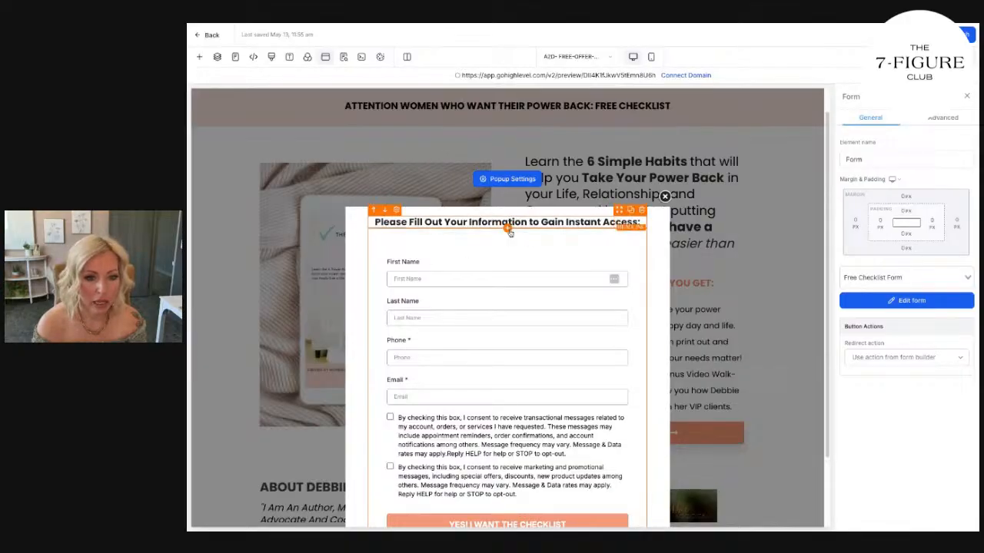
pyautogui.click(512, 229)
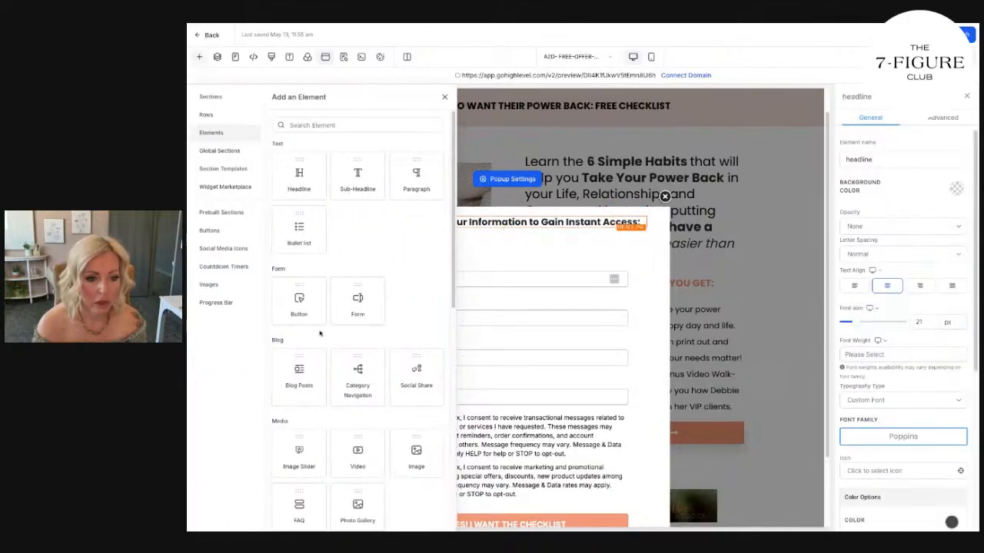
pyautogui.click(421, 450)
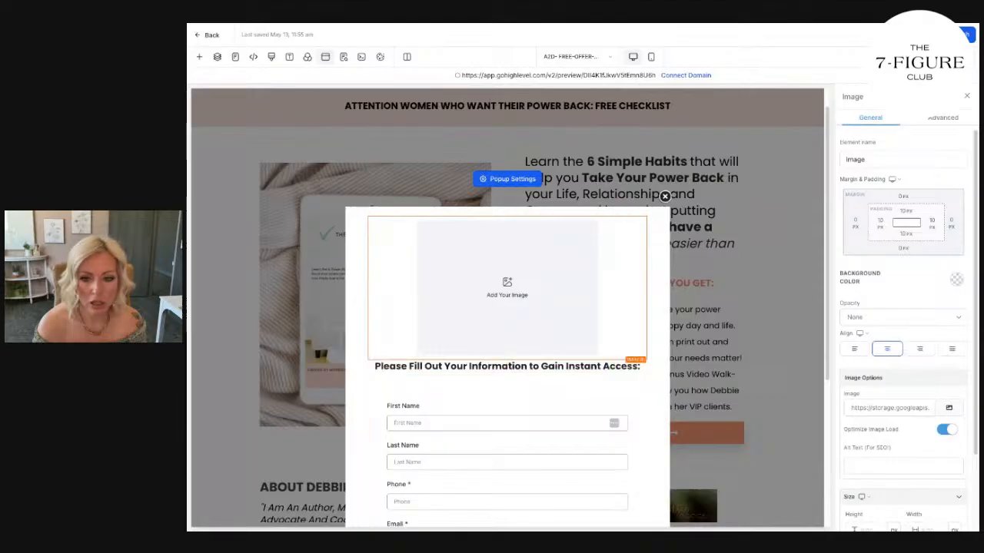
pyautogui.click(948, 407)
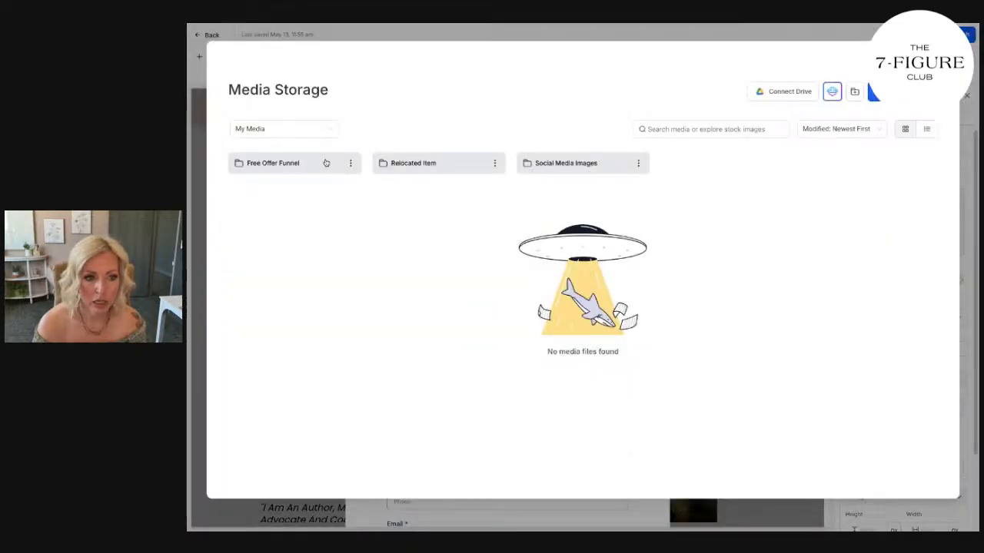
pyautogui.click(327, 163)
pyautogui.click(422, 248)
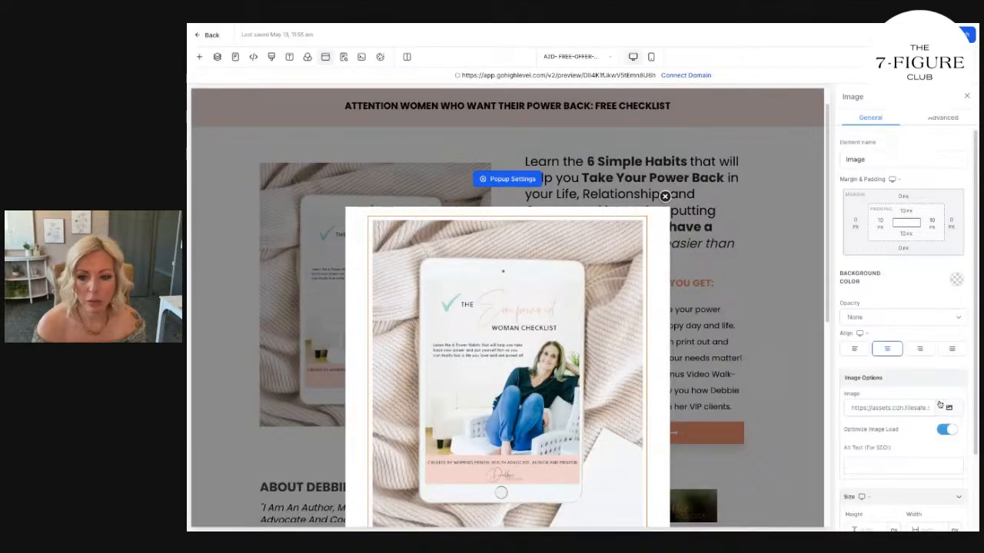
# Set the popup image's height to 300 px.
pyautogui.scroll(-3, 938, 400)
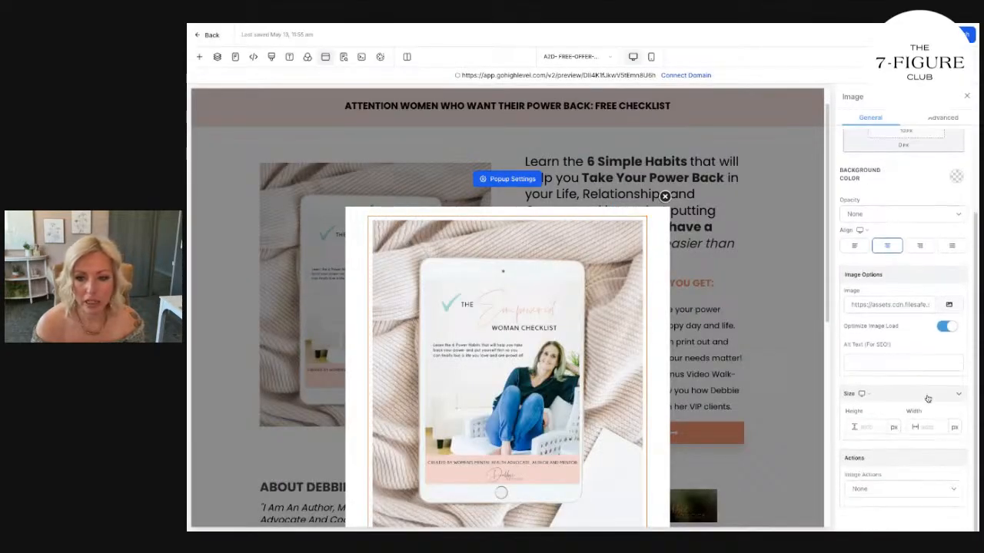
pyautogui.click(877, 425)
pyautogui.write('200')
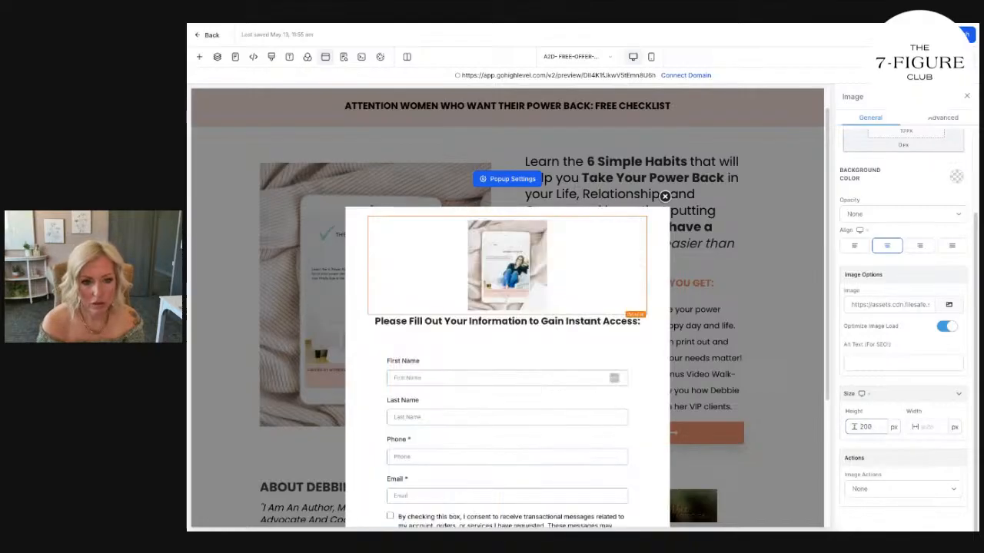
pyautogui.press('BackSpace')
pyautogui.press('BackSpace')
pyautogui.press('BackSpace')
pyautogui.write('300')
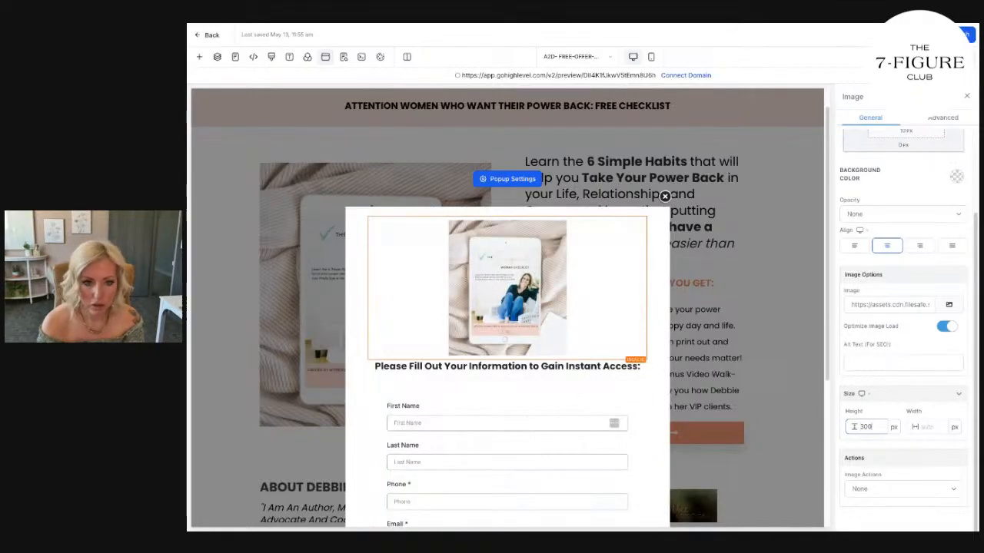
# Set the popup form's redirect action to "Go to Next step".
pyautogui.click(586, 432)
pyautogui.scroll(-3, 586, 434)
pyautogui.scroll(3, 585, 434)
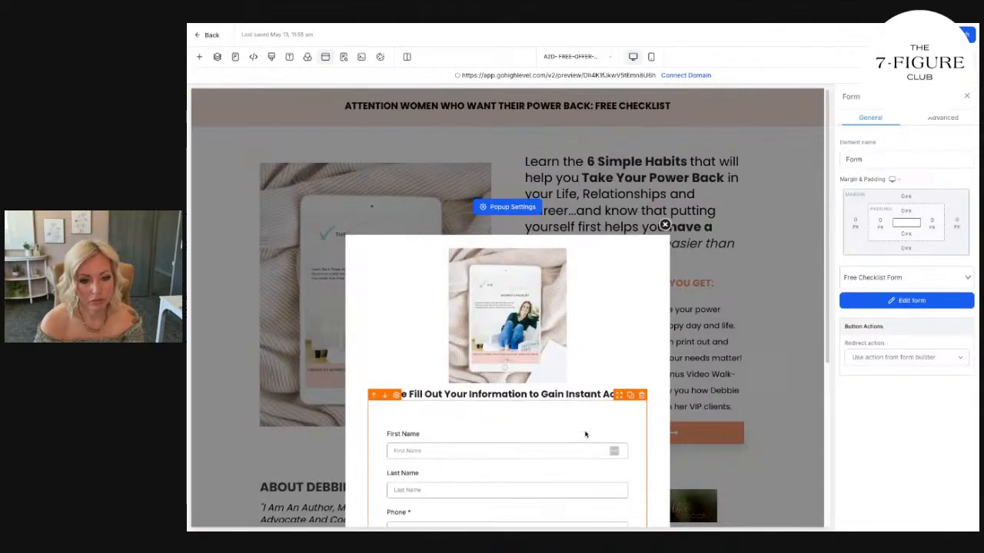
pyautogui.scroll(-3, 584, 436)
pyautogui.scroll(3, 523, 422)
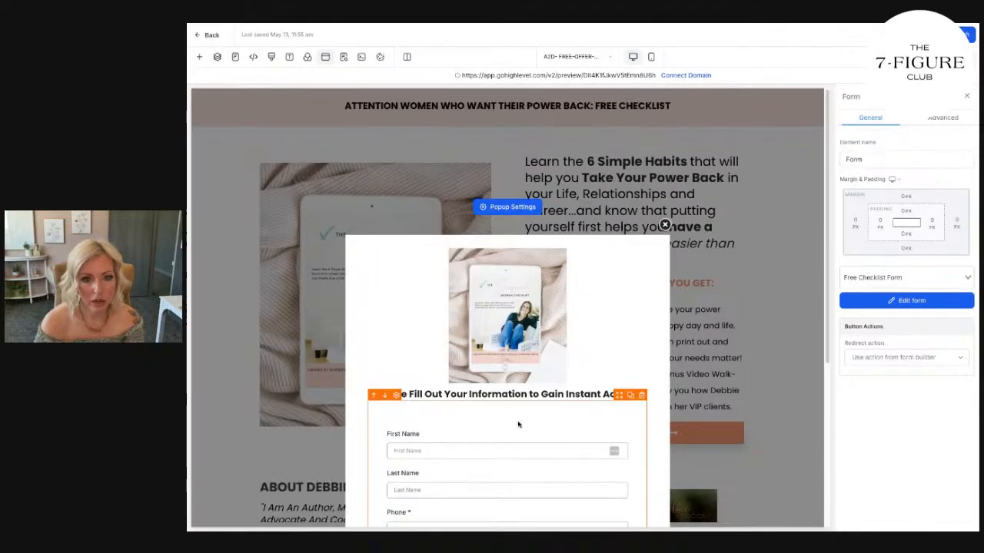
pyautogui.scroll(-3, 521, 423)
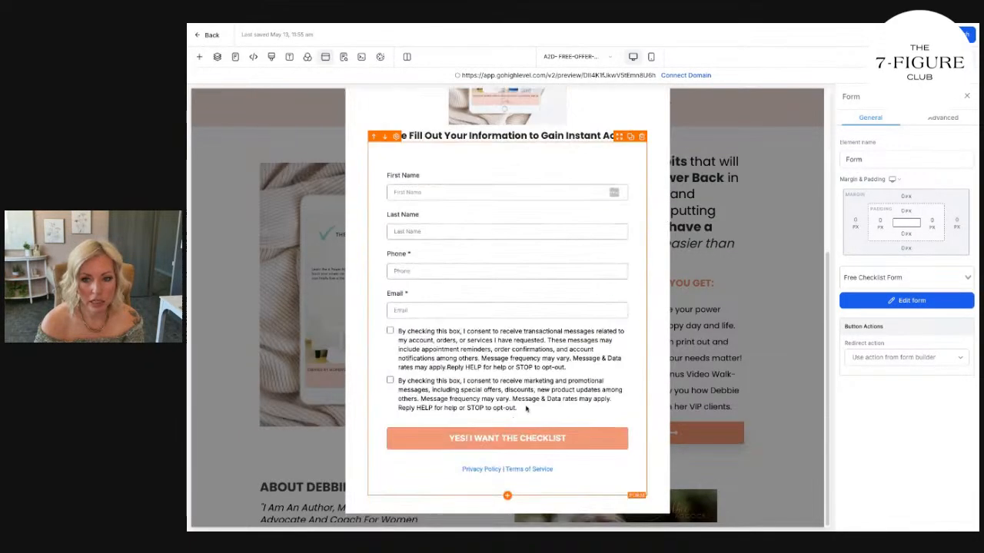
pyautogui.click(886, 364)
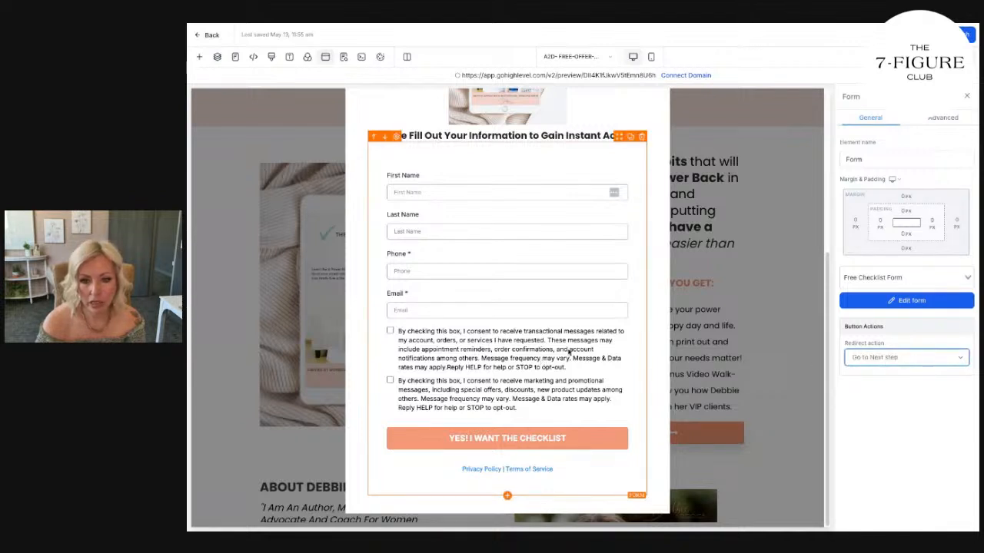
pyautogui.scroll(3, 568, 349)
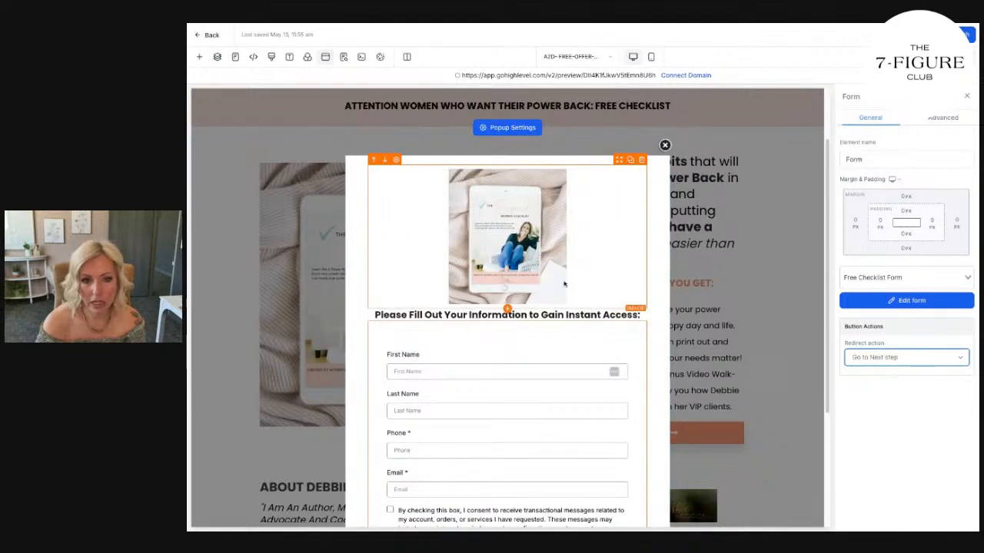
pyautogui.scroll(-3, 631, 323)
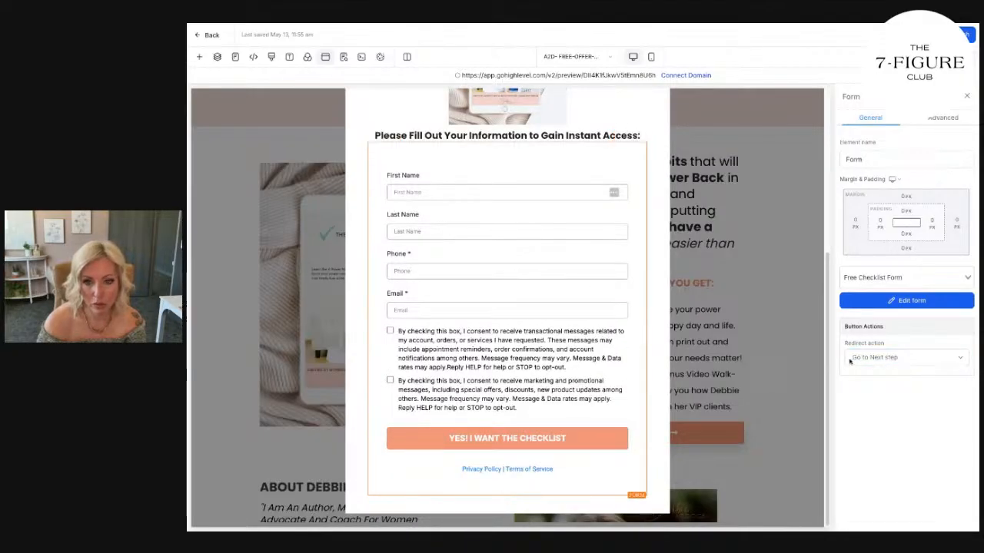
pyautogui.scroll(5, 569, 359)
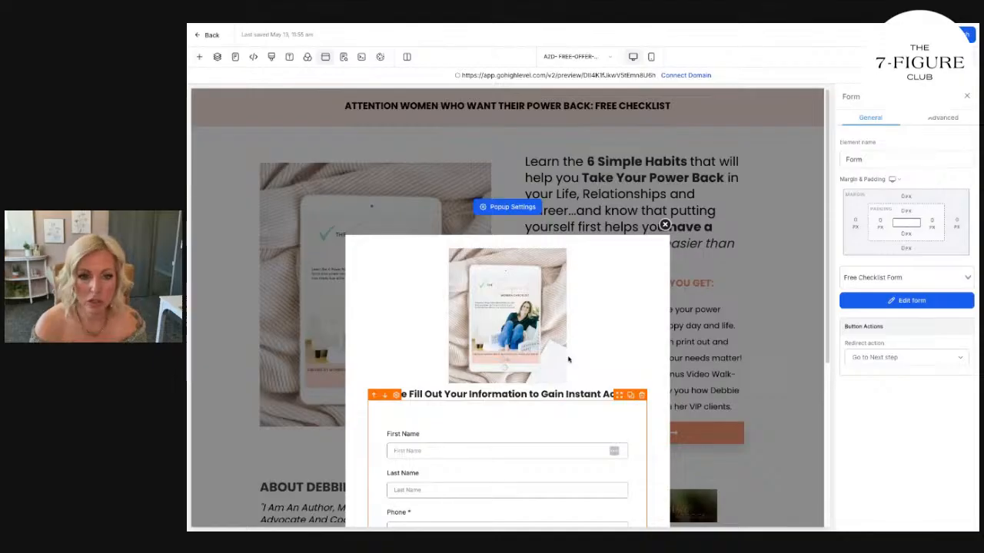
pyautogui.scroll(-4, 569, 359)
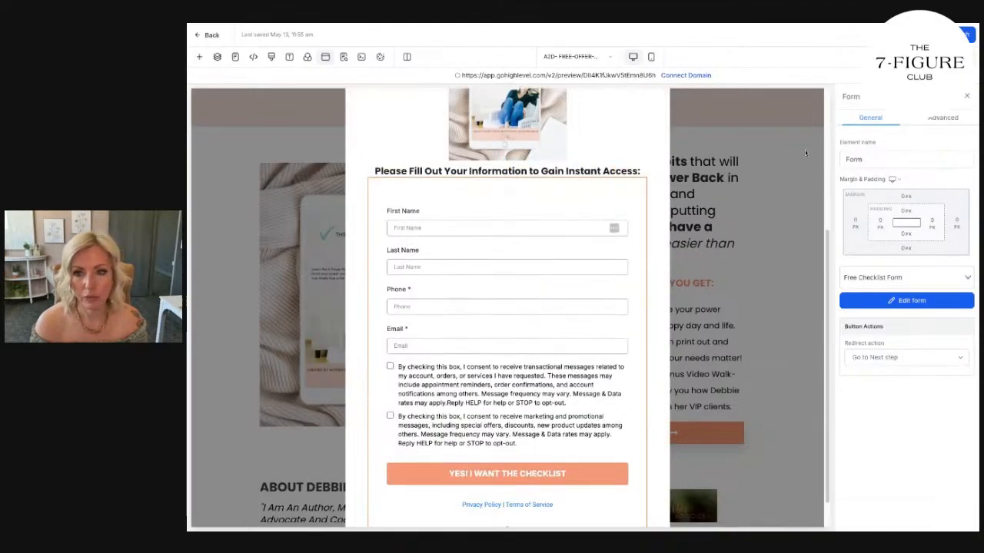
# Replace the page's SEO title with the top headline text "ATTENTION WOMEN WHO WANT THEIR POWER BACK: FREE CHECKLIST".
pyautogui.click(344, 56)
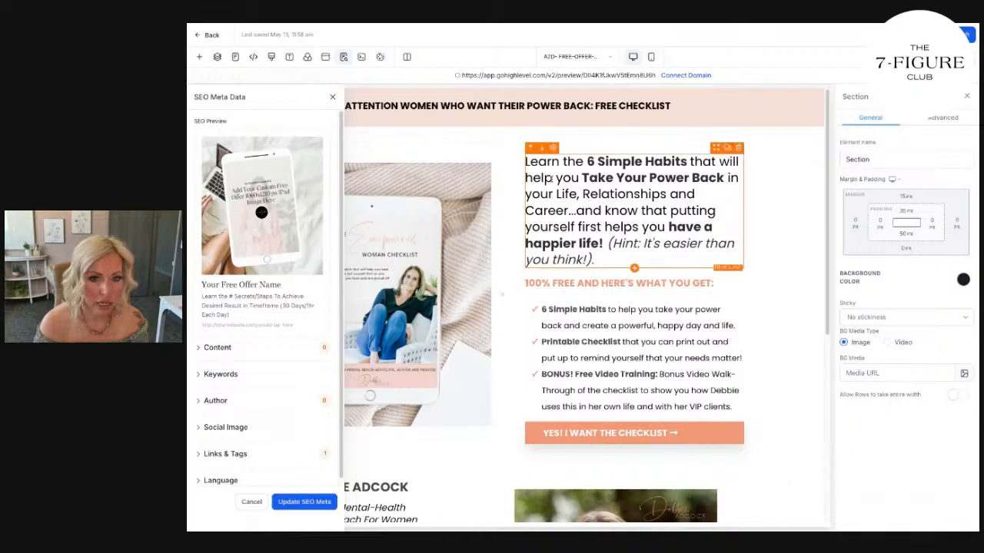
pyautogui.tripleClick(506, 111)
pyautogui.hotkey('ctrl', 'c')
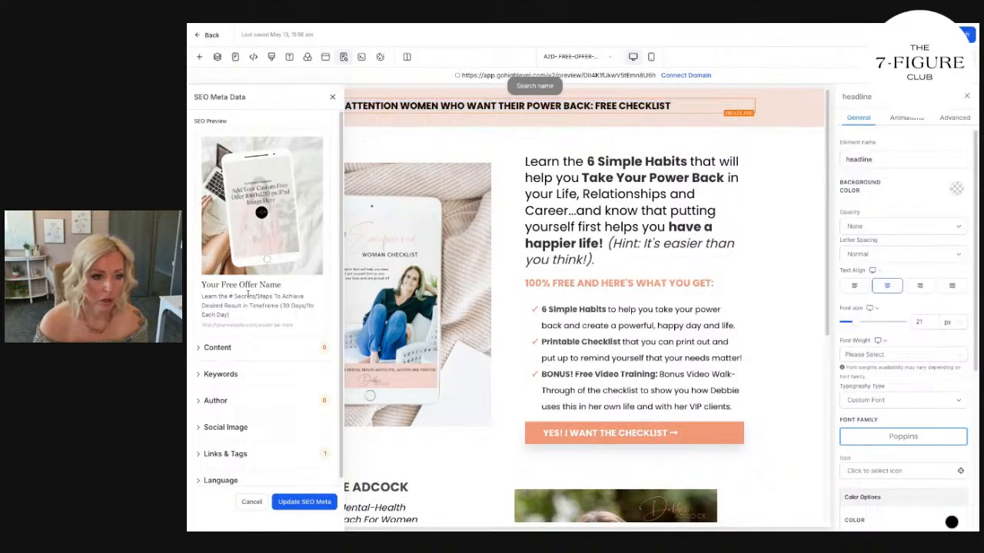
pyautogui.click(217, 348)
pyautogui.tripleClick(254, 379)
pyautogui.hotkey('ctrl', 'v')
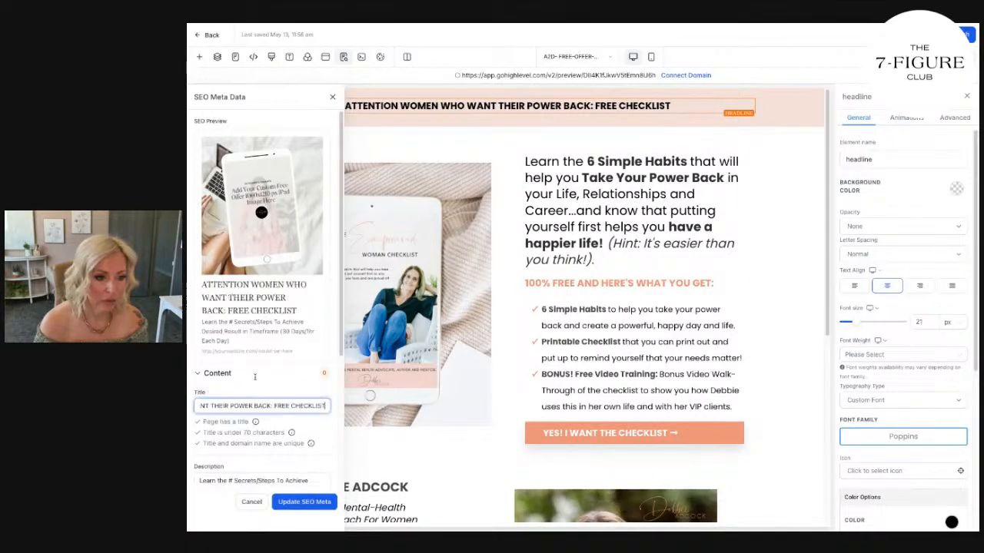
# Copy "Learn the 6 Simple Habits that will help you Take Your Power Back in your Life, Relationships and Career" into the SEO description.
pyautogui.click(559, 163)
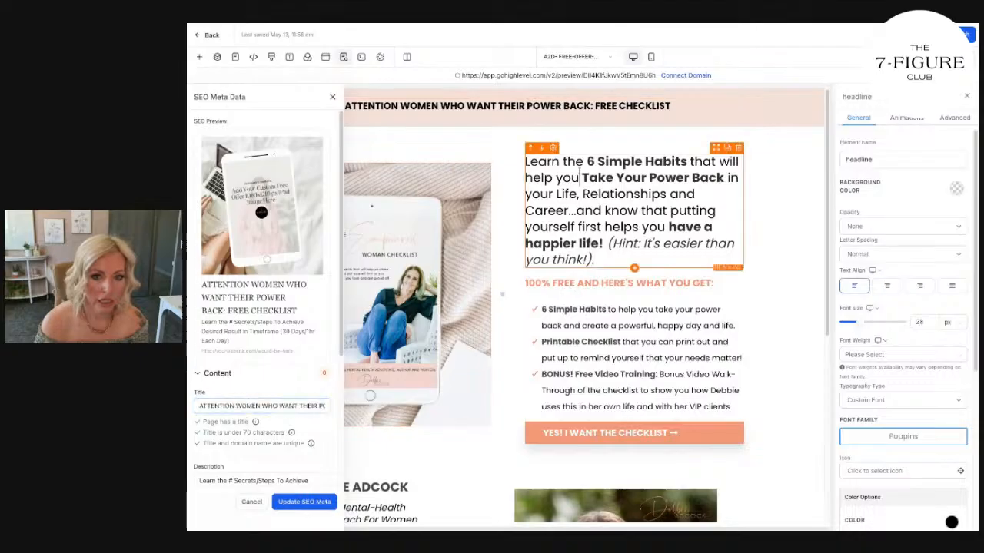
pyautogui.click(559, 162)
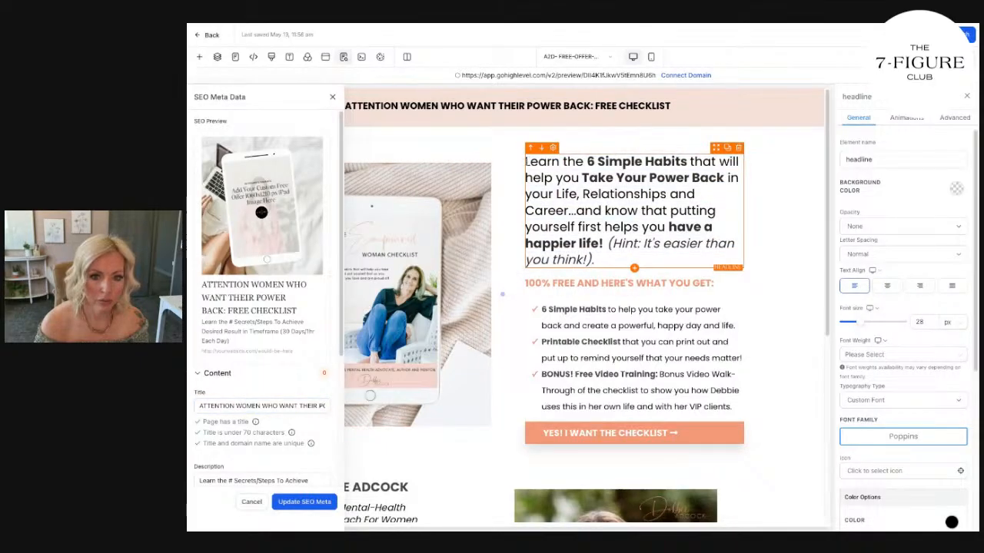
pyautogui.moveTo(525, 161); pyautogui.dragTo(570, 211)
pyautogui.hotkey('ctrl', 'c')
pyautogui.scroll(-3, 262, 322)
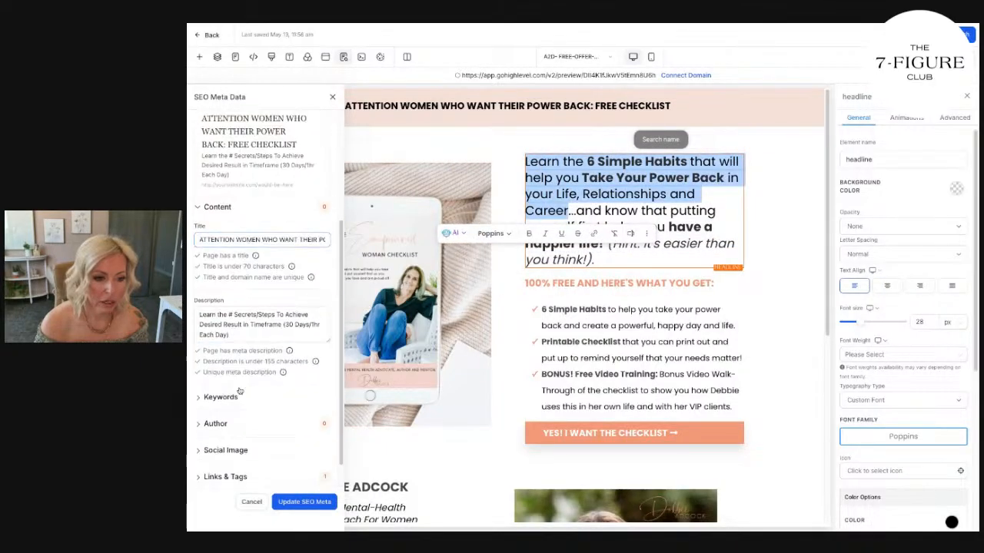
pyautogui.tripleClick(265, 327)
pyautogui.hotkey('ctrl', 'v')
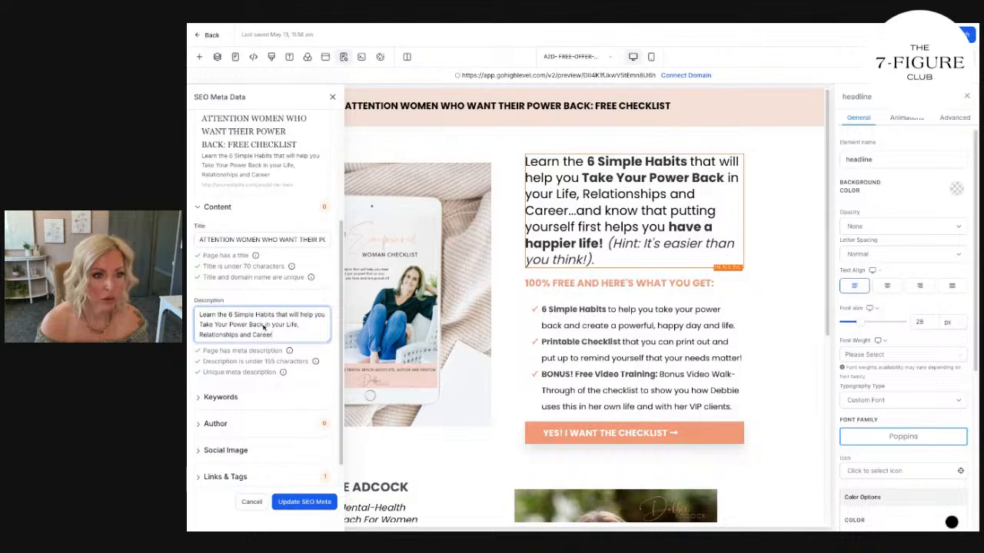
# Enter the SEO keywords "women, mental health coach", the coach's full name, "womens checklist" and "empowering women".
pyautogui.scroll(-1, 263, 327)
pyautogui.click(220, 367)
pyautogui.doubleClick(238, 395)
pyautogui.tripleClick(239, 395)
pyautogui.write('Wom')
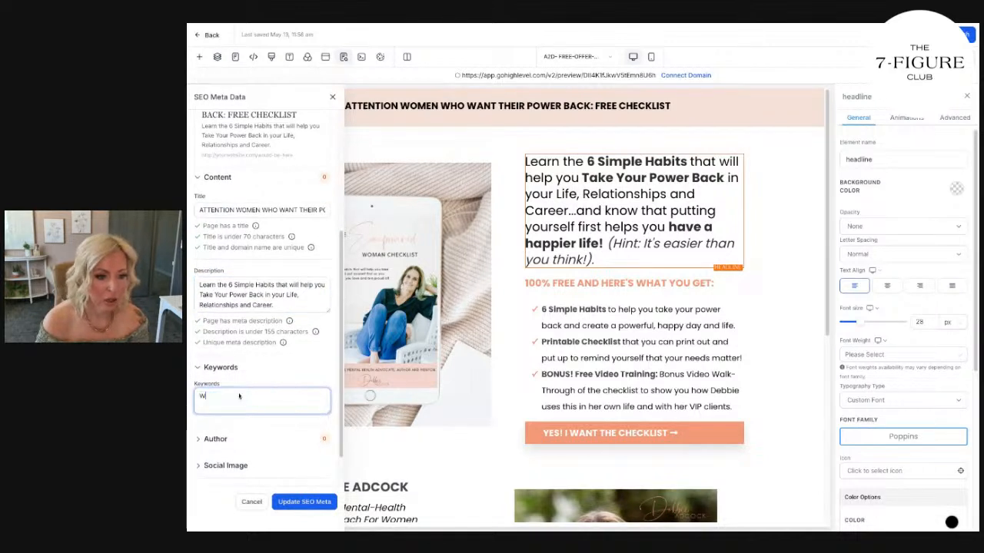
pyautogui.press('BackSpace')
pyautogui.write('women, mental health coach,')
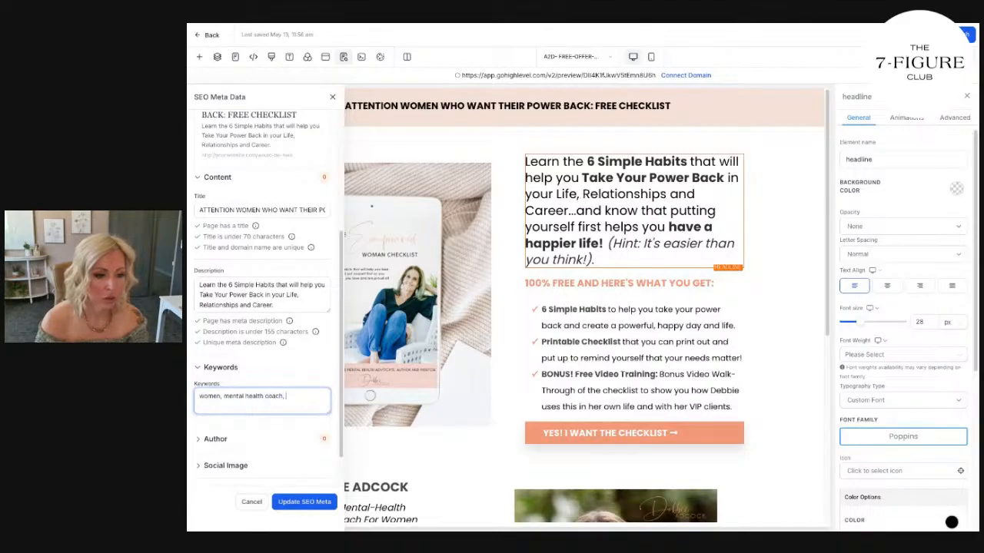
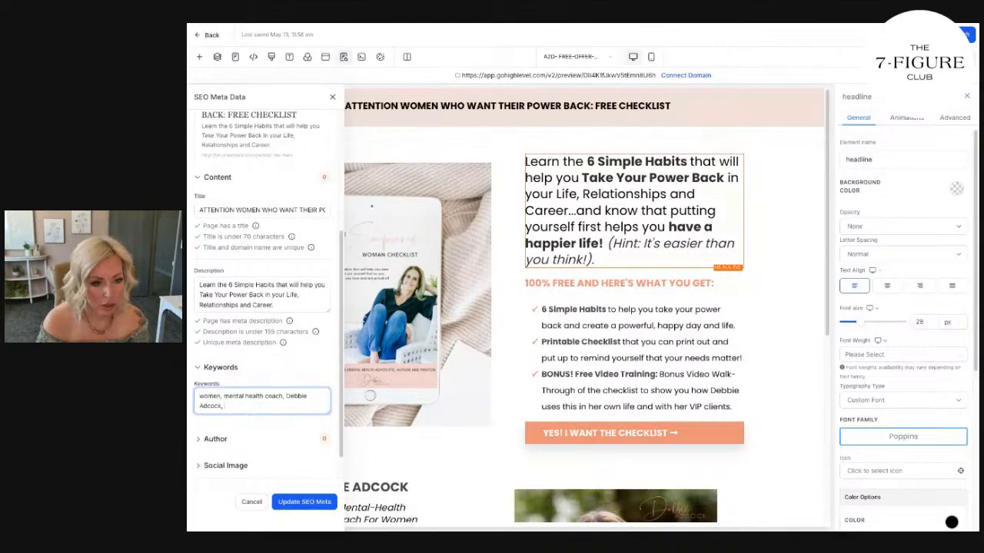
pyautogui.write(', womens checklist, empowering wome')
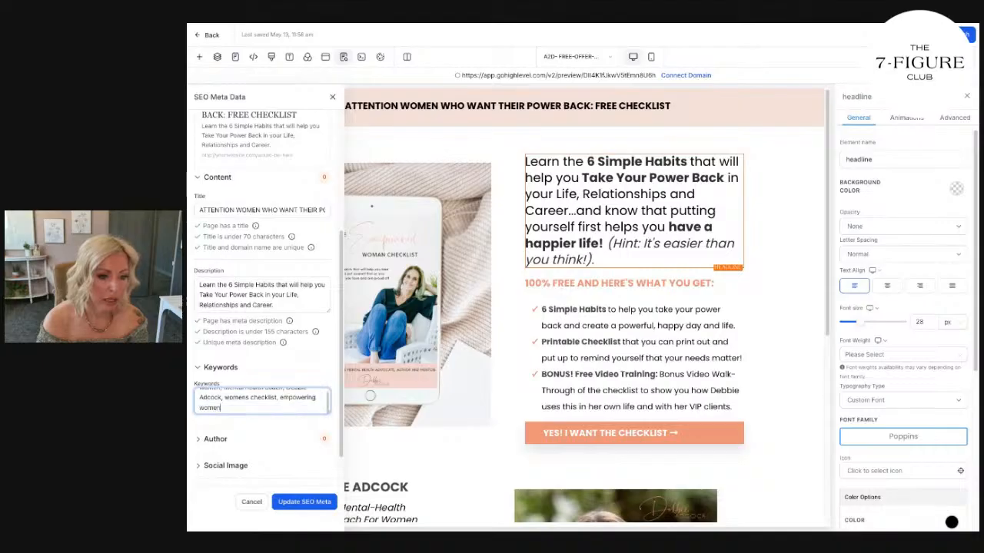
pyautogui.write('n')
# Enter the coach's full name as the page author in the SEO metadata.
pyautogui.click(226, 440)
pyautogui.scroll(-2, 267, 422)
pyautogui.tripleClick(239, 378)
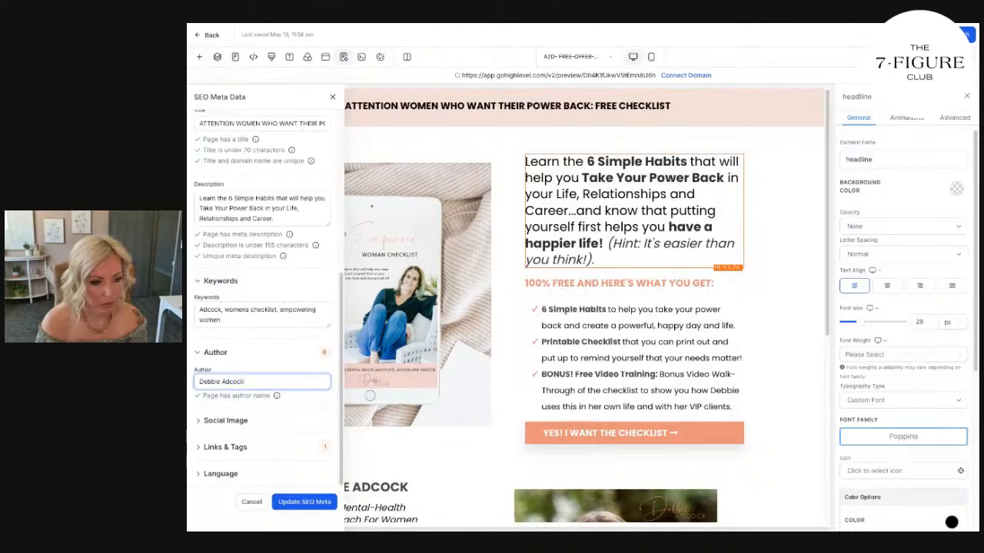
# Set the social image to the checklist tablet picture from the Free Offer Funnel media folder and save the SEO metadata.
pyautogui.click(240, 421)
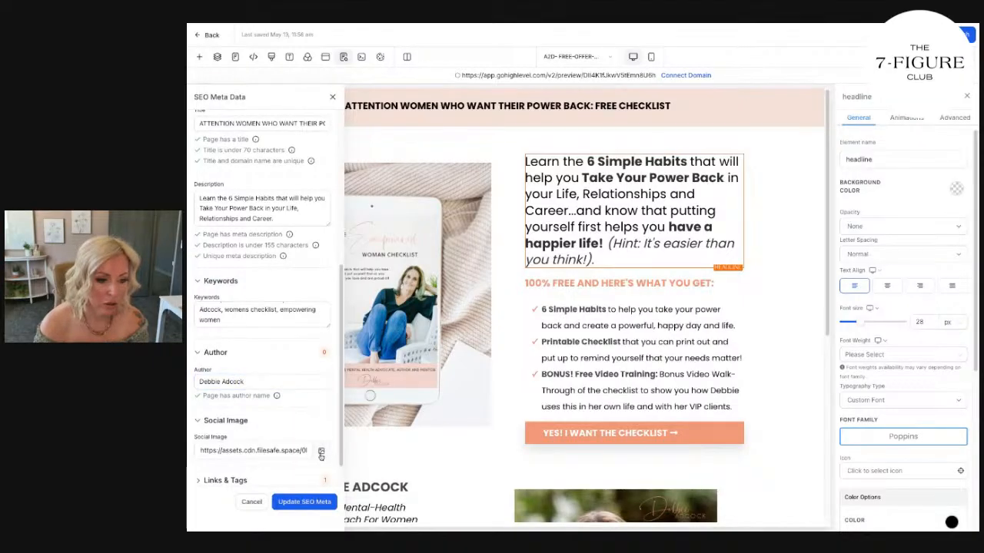
pyautogui.click(322, 455)
pyautogui.click(293, 165)
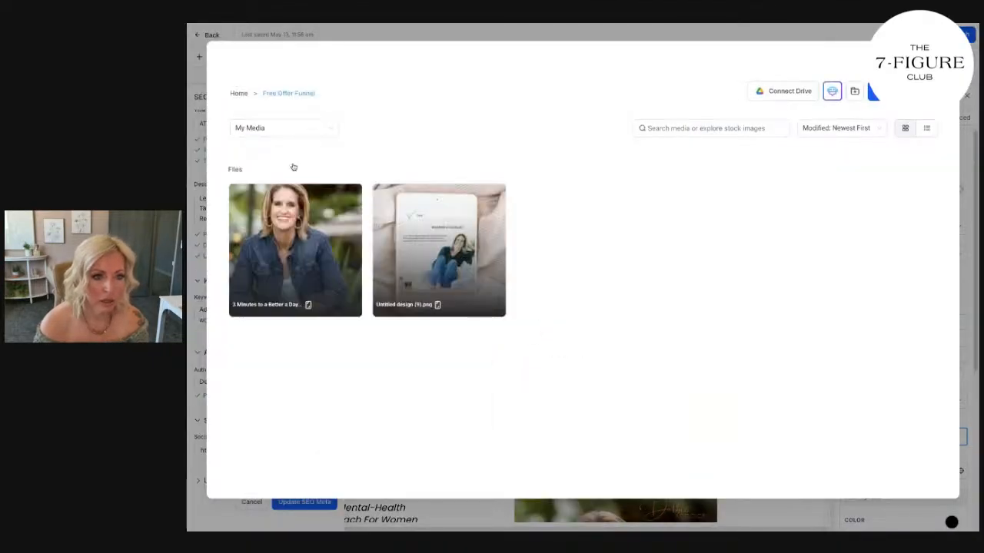
pyautogui.click(446, 238)
pyautogui.scroll(5, 252, 219)
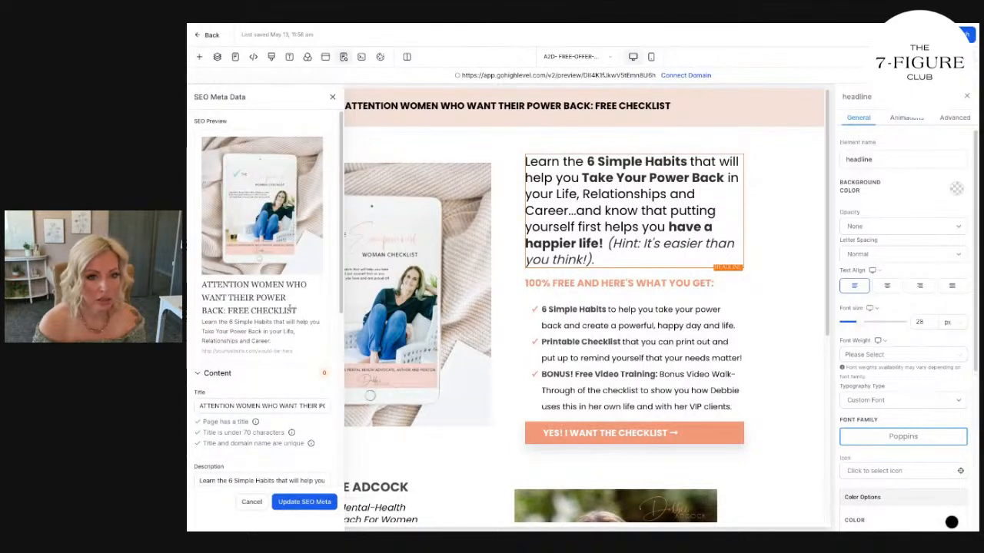
pyautogui.scroll(-4, 290, 310)
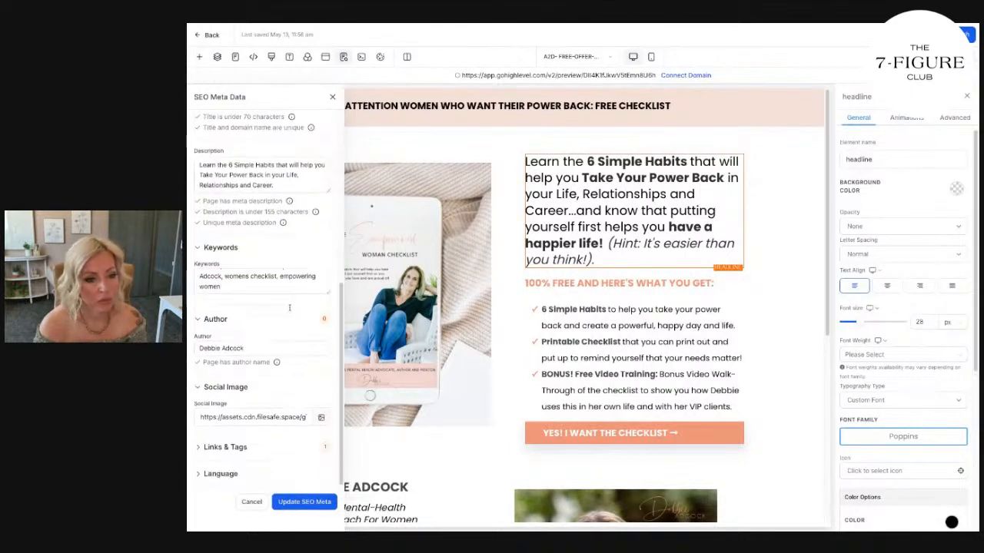
pyautogui.click(304, 502)
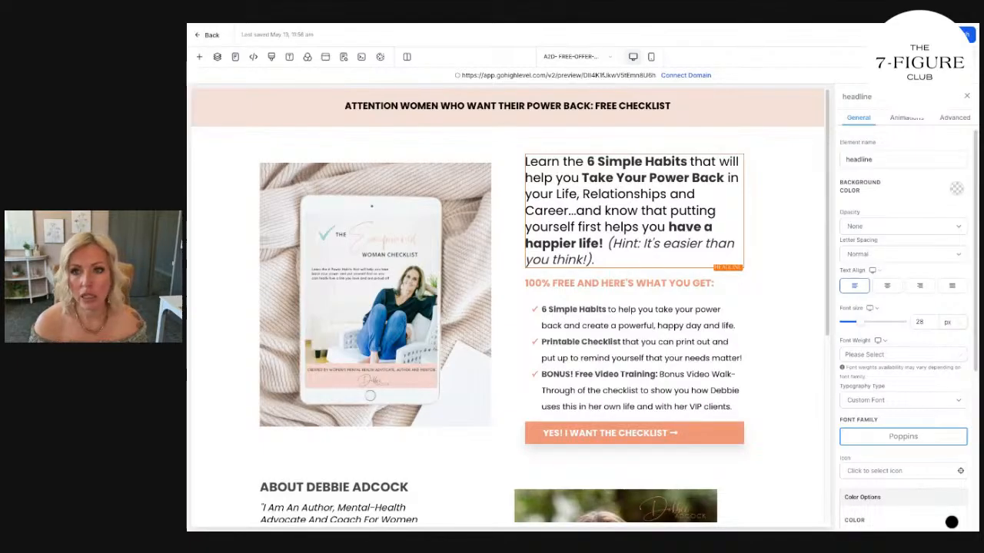
# Review the page's mobile layout from the headline to the footer, restore the desktop view and return to the funnel overview.
pyautogui.click(651, 56)
pyautogui.scroll(-5, 568, 167)
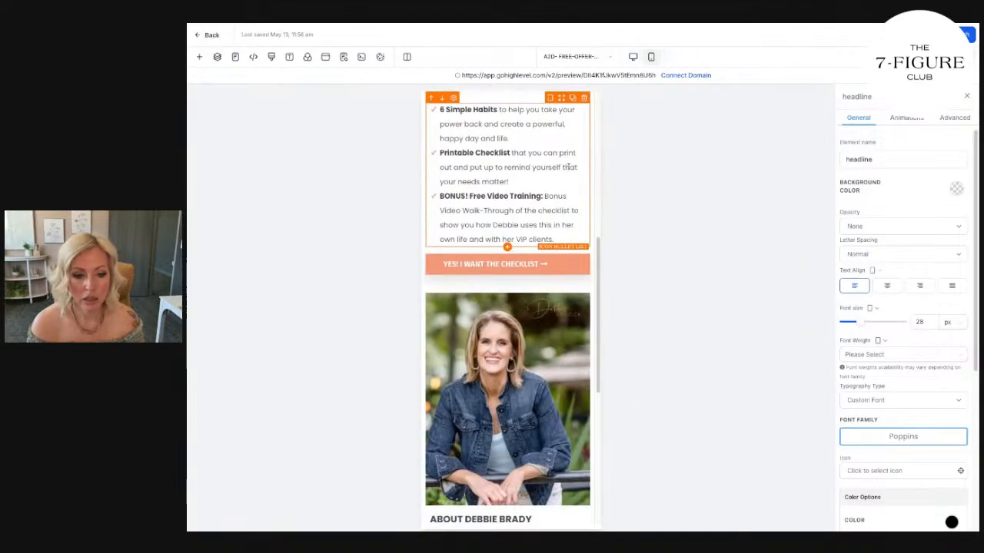
pyautogui.scroll(-2, 569, 167)
pyautogui.scroll(3, 569, 167)
pyautogui.scroll(-5, 569, 167)
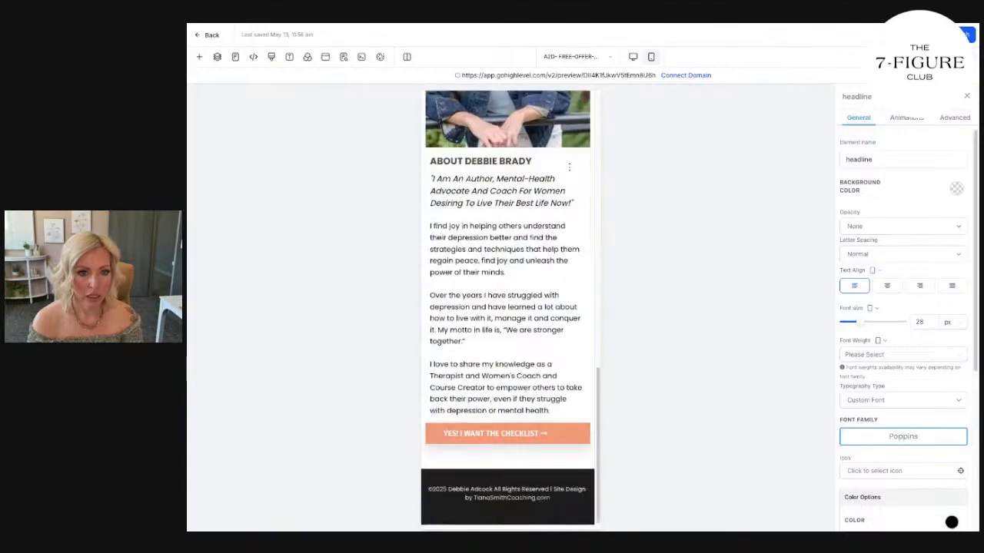
pyautogui.scroll(10, 569, 167)
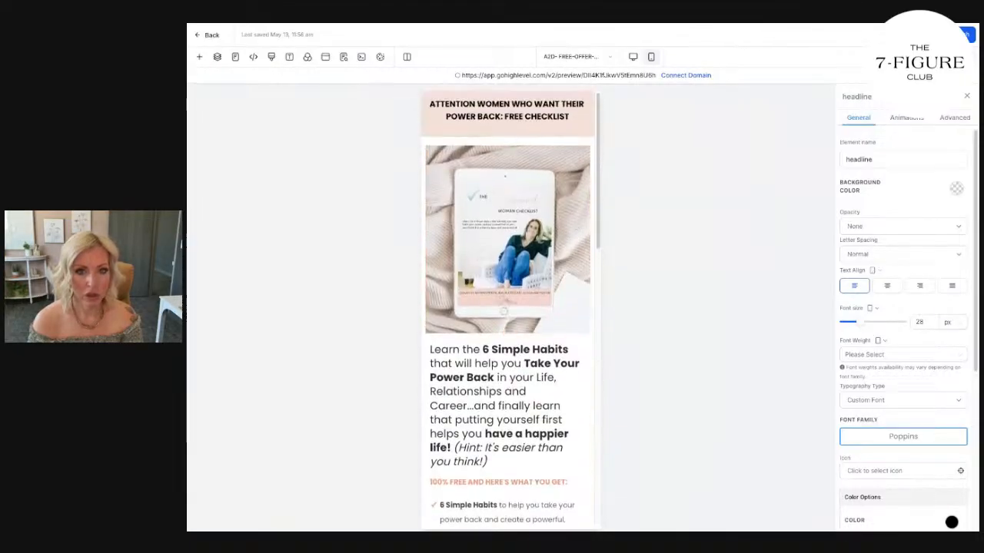
pyautogui.click(633, 57)
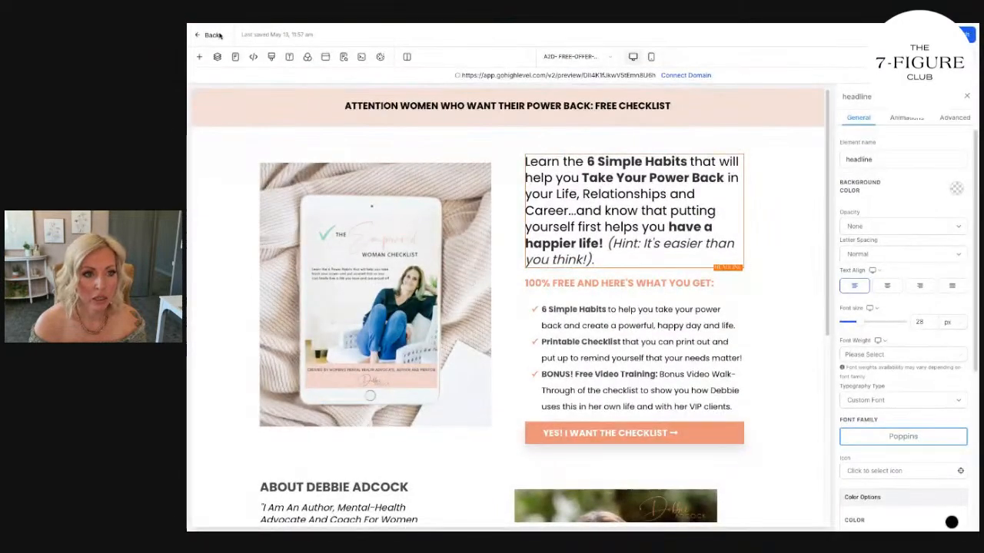
pyautogui.click(218, 38)
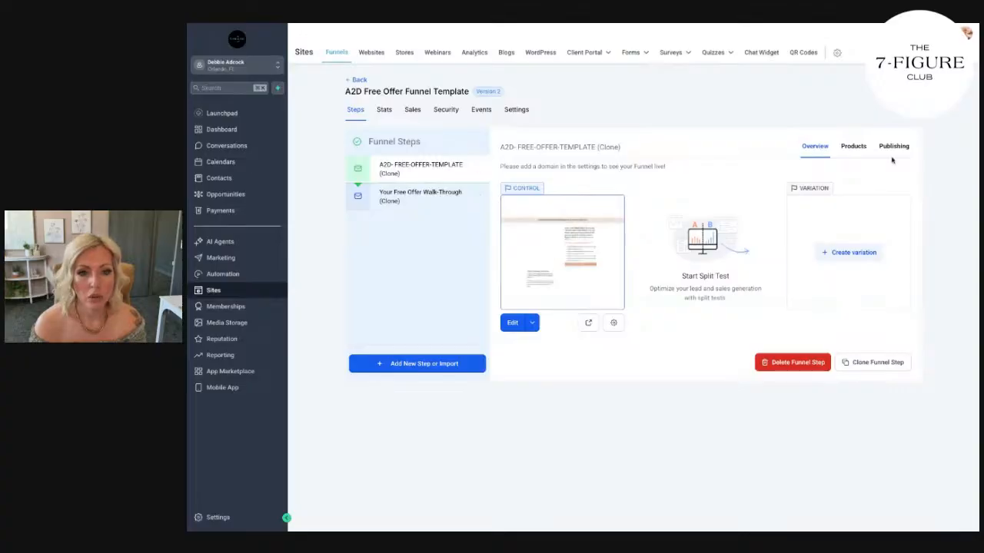
pyautogui.click(894, 146)
pyautogui.click(739, 186)
pyautogui.hotkey('ctrl', 'a')
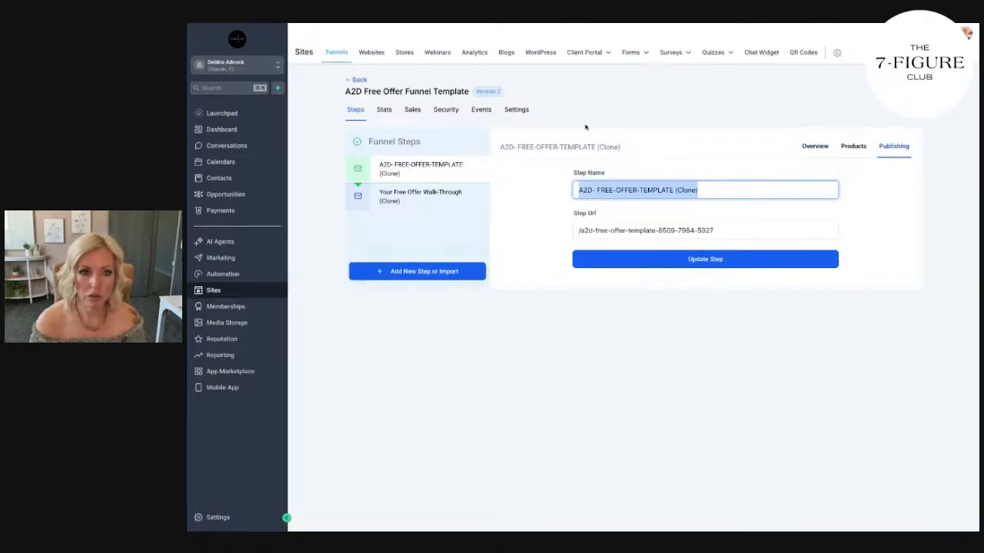
# Rename the funnel as "Empowered Women Free Checklist" in its settings.
pyautogui.click(516, 109)
pyautogui.click(438, 180)
pyautogui.hotkey('ctrl', 'a')
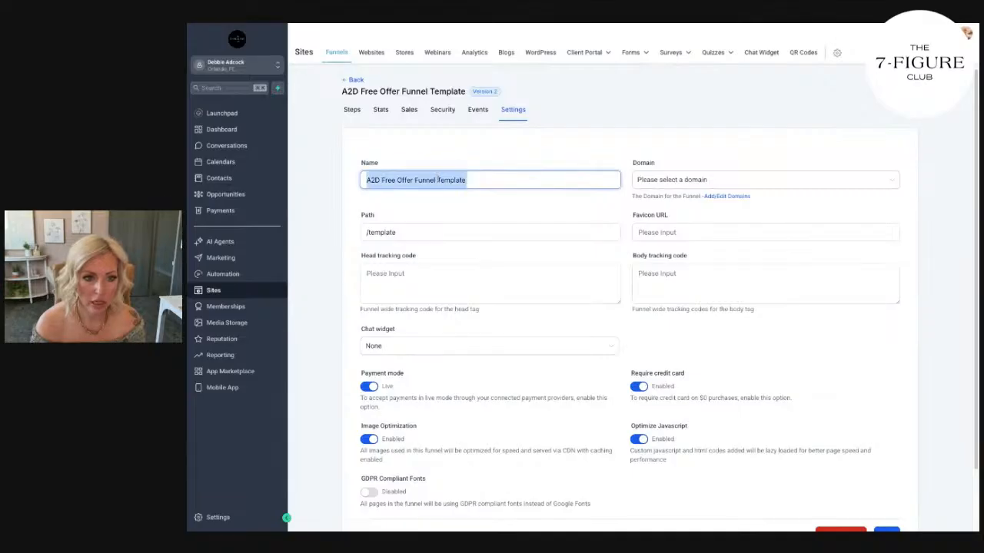
pyautogui.write('De')
pyautogui.press('BackSpace')
pyautogui.press('BackSpace')
pyautogui.write('Empowered Women Free Checklist')
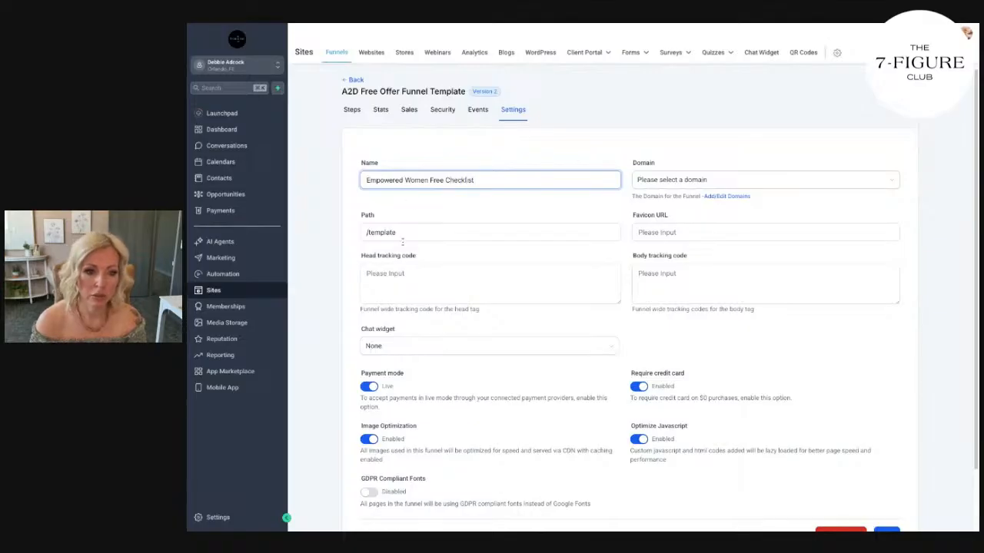
# Set the funnel's path to /checklist and save the funnel settings.
pyautogui.moveTo(397, 232); pyautogui.dragTo(368, 232)
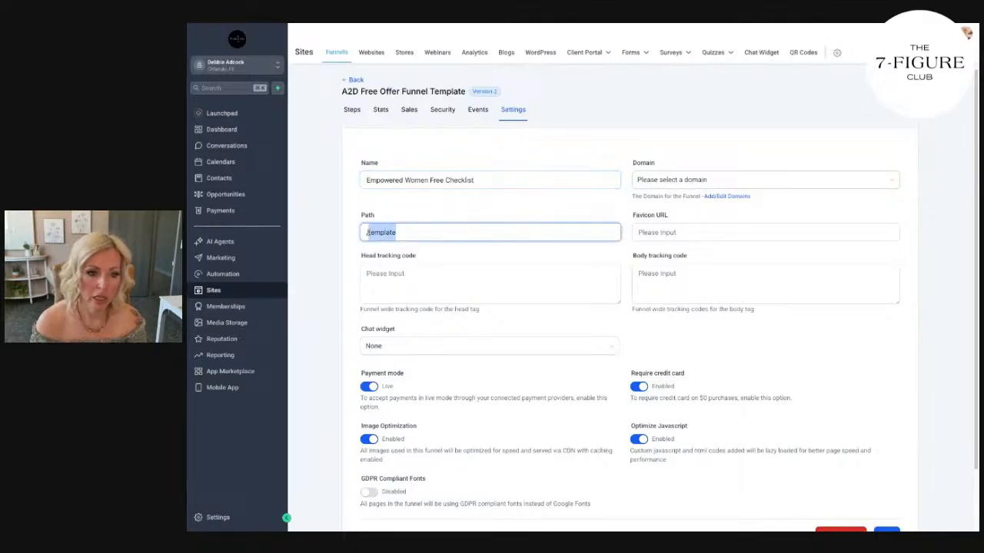
pyautogui.write('/checklist')
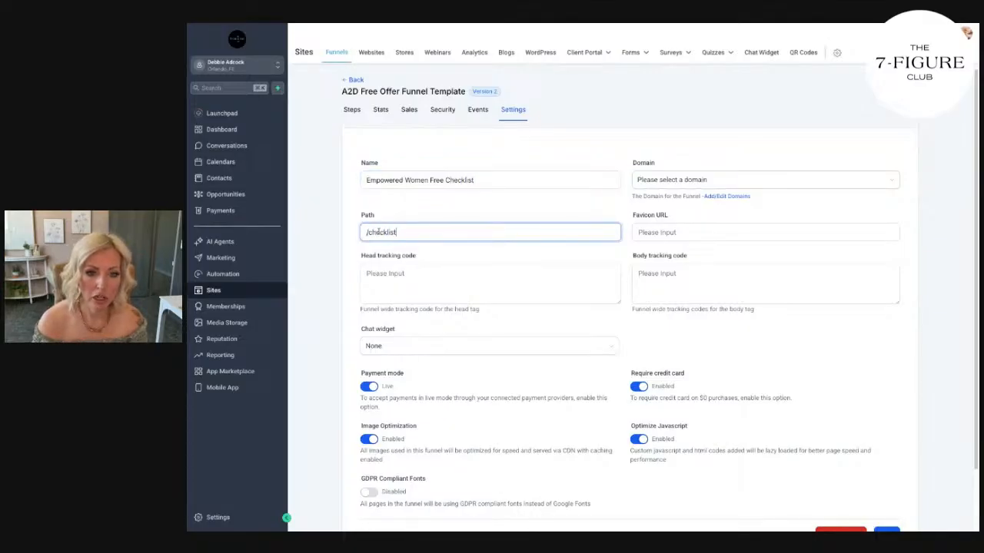
pyautogui.scroll(-2, 769, 346)
pyautogui.click(887, 465)
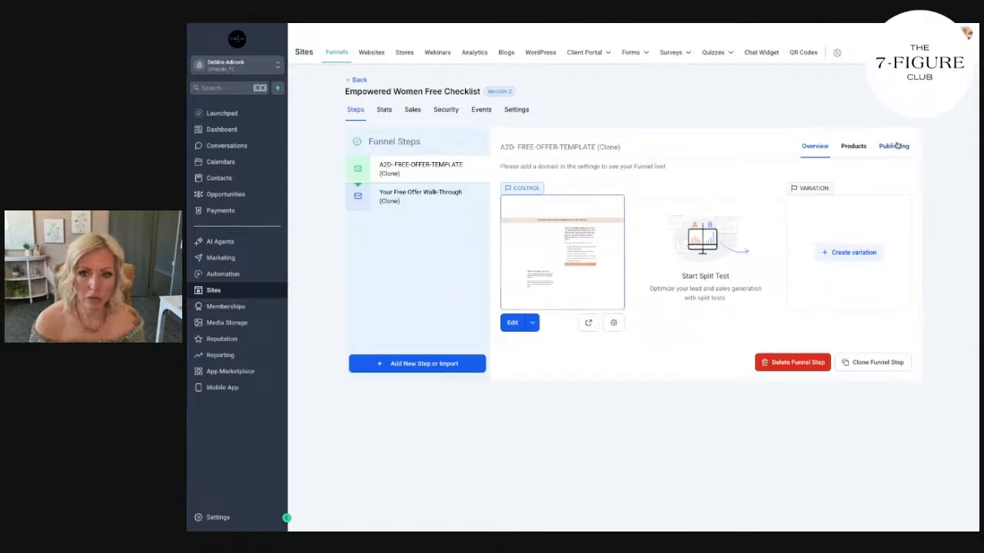
# Rename the first funnel step as "Landing Page", replace its URL with one starting with /free-check, and update the step.
pyautogui.click(893, 146)
pyautogui.click(666, 188)
pyautogui.tripleClick(667, 189)
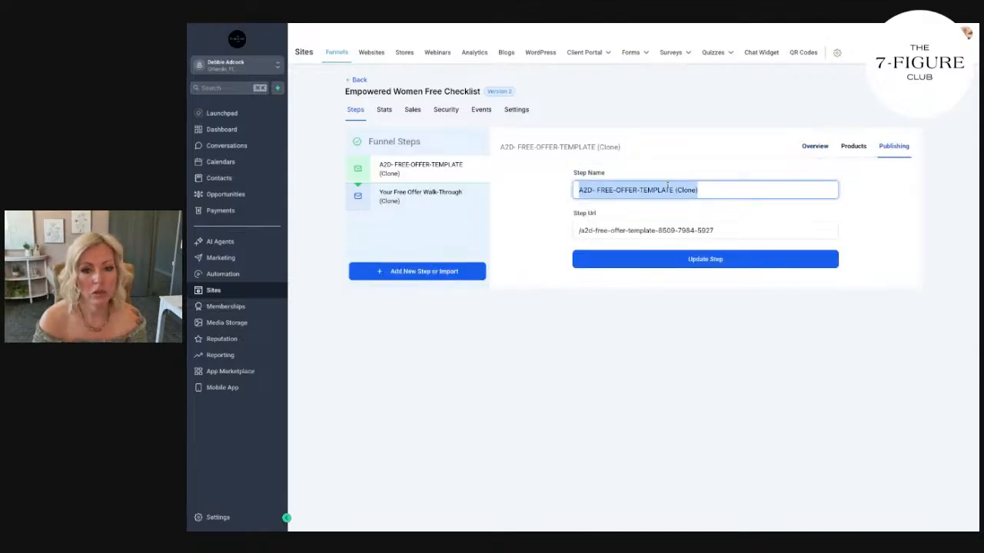
pyautogui.write('Landing Page')
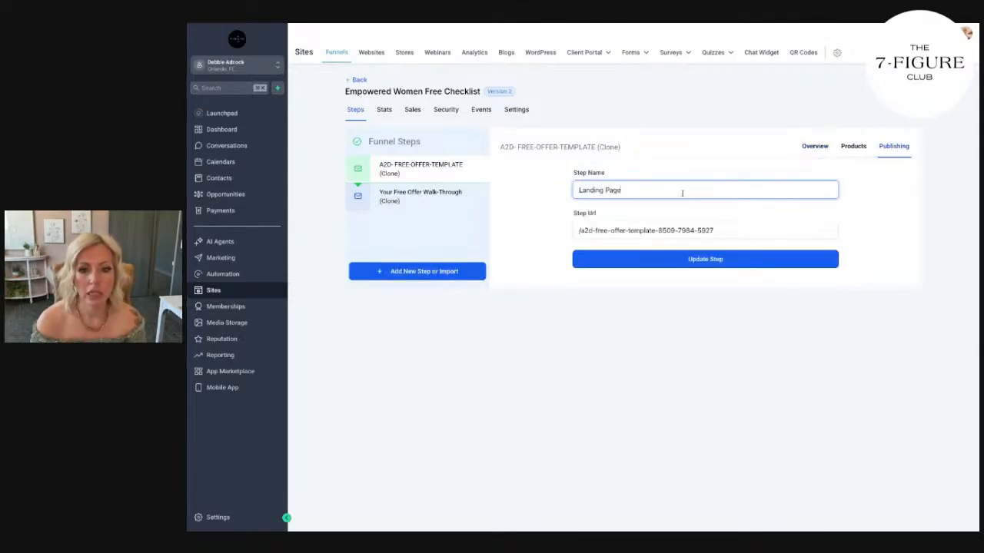
pyautogui.moveTo(730, 222); pyautogui.dragTo(579, 231)
pyautogui.write('free-checklist')
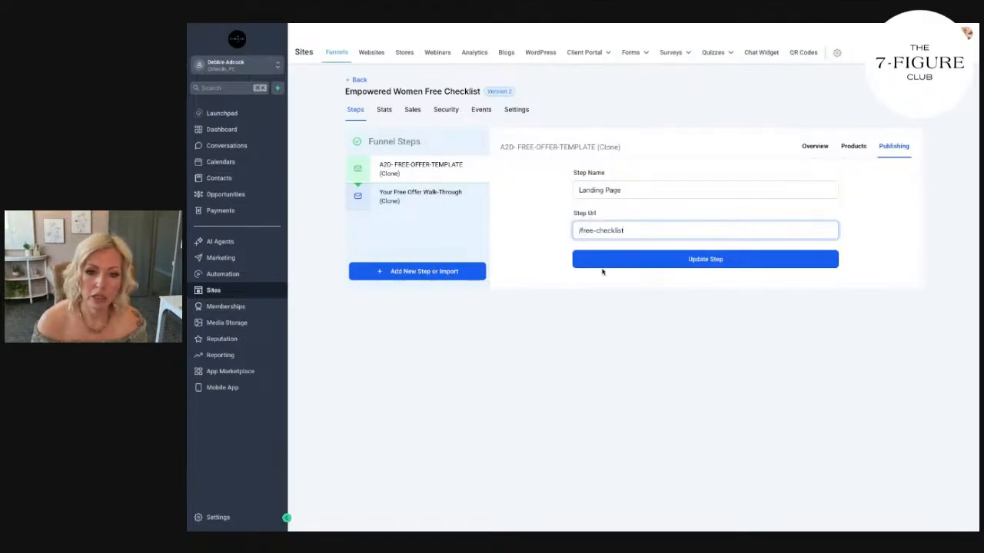
pyautogui.click(605, 266)
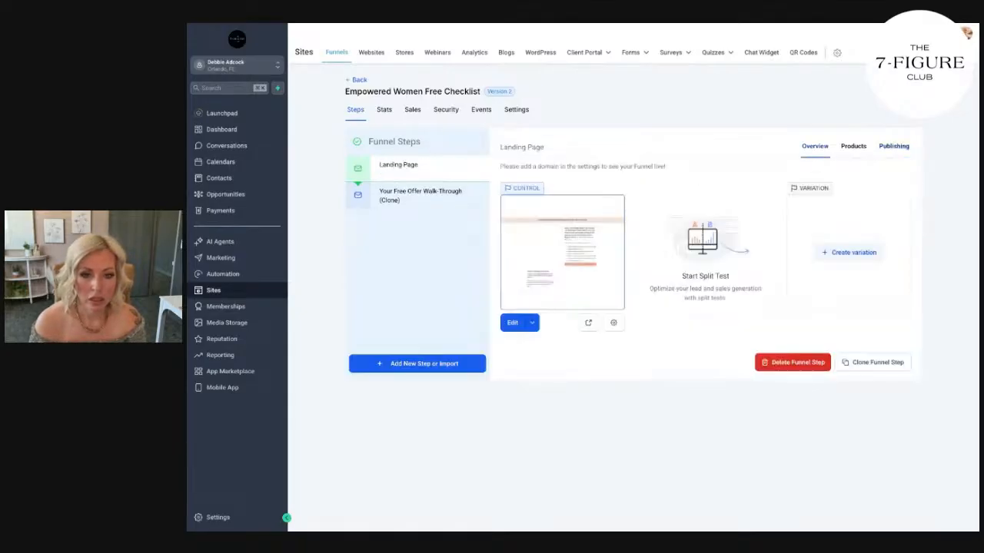
# Rename the second funnel step as "Video Walk-Through", replace its template URL, and update the step.
pyautogui.click(434, 197)
pyautogui.click(894, 146)
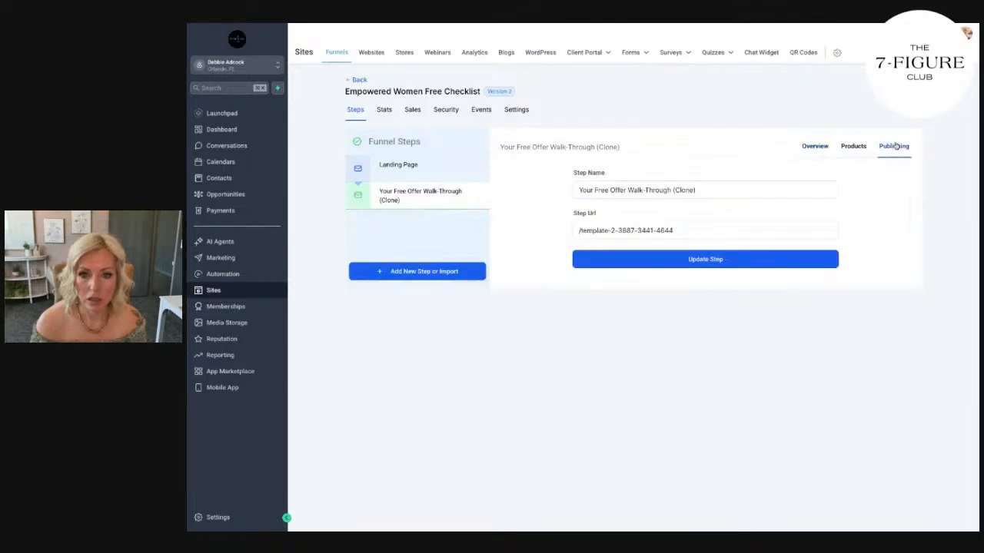
pyautogui.moveTo(735, 189); pyautogui.dragTo(573, 188)
pyautogui.write('Video Walk-Through')
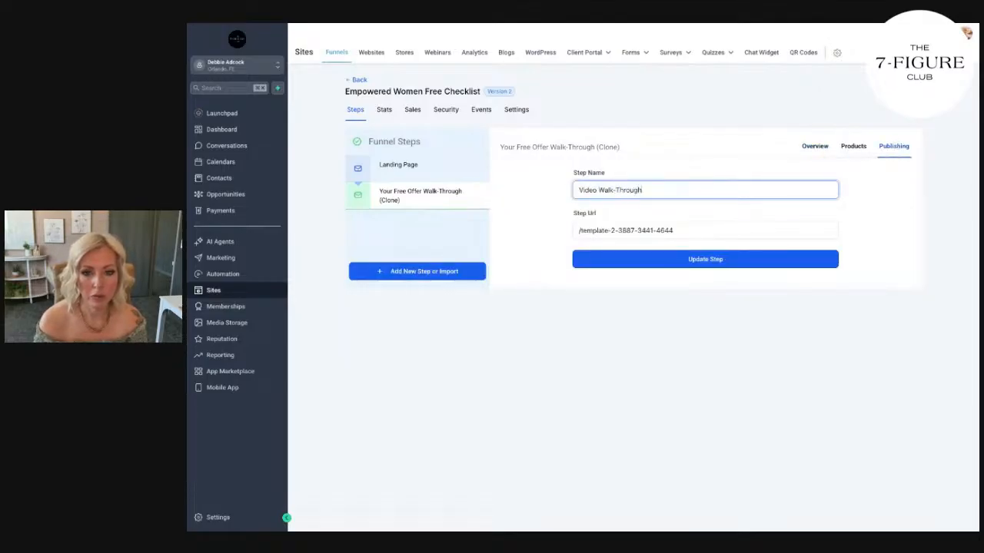
pyautogui.moveTo(687, 229); pyautogui.dragTo(581, 230)
pyautogui.write('/fe')
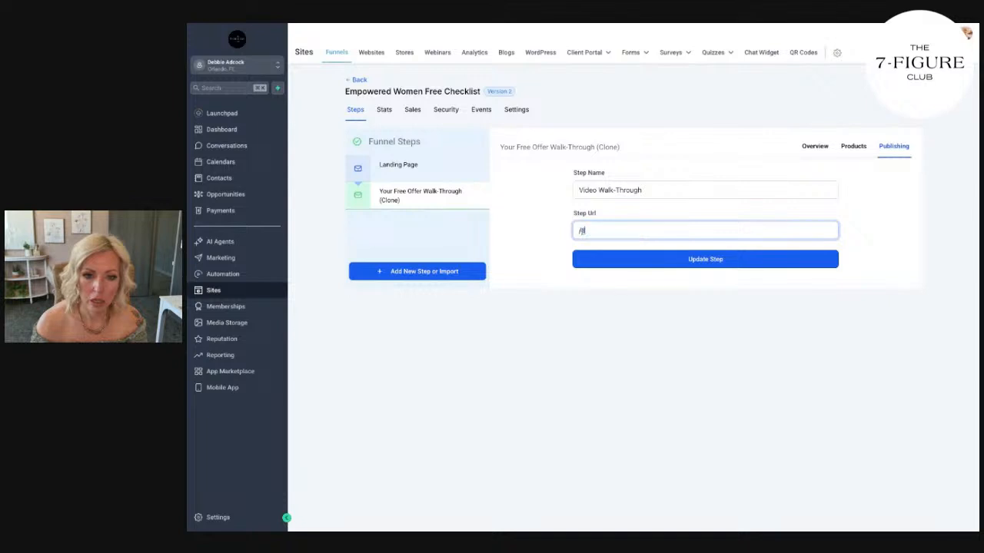
pyautogui.click(650, 259)
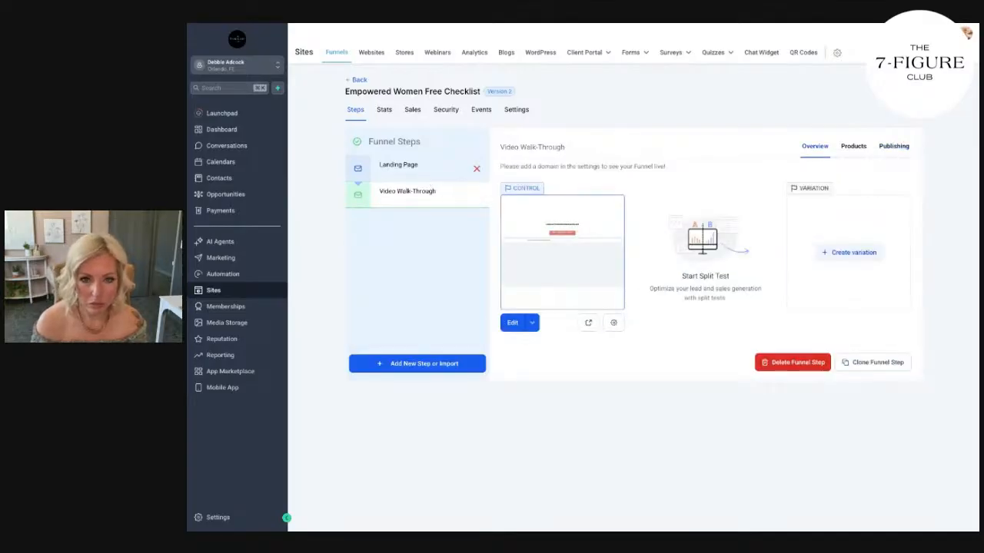
# Open the Video Walk-Through page for editing and replace the YOUR LOGO placeholder with the coach's logo PNG uploaded to media storage.
pyautogui.click(518, 329)
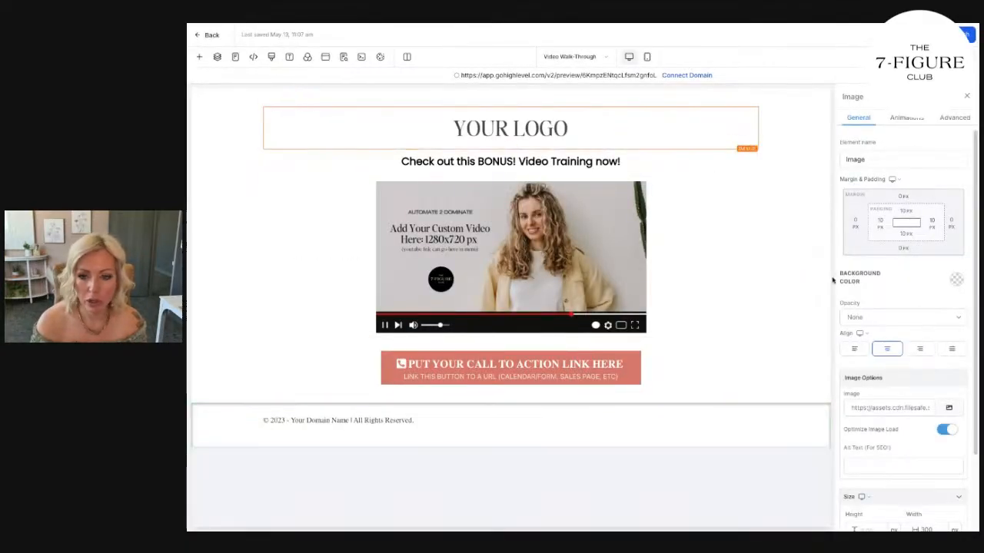
pyautogui.click(949, 408)
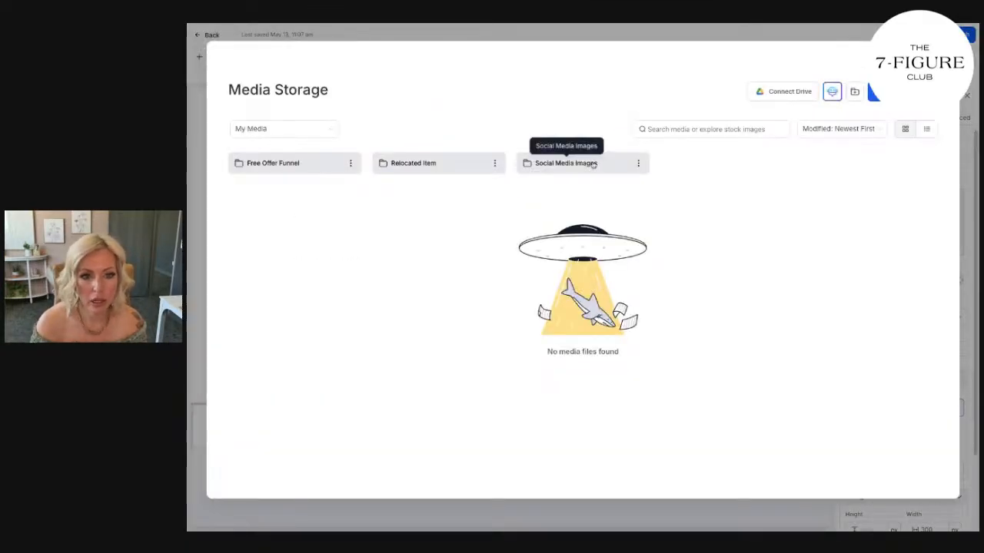
pyautogui.click(431, 164)
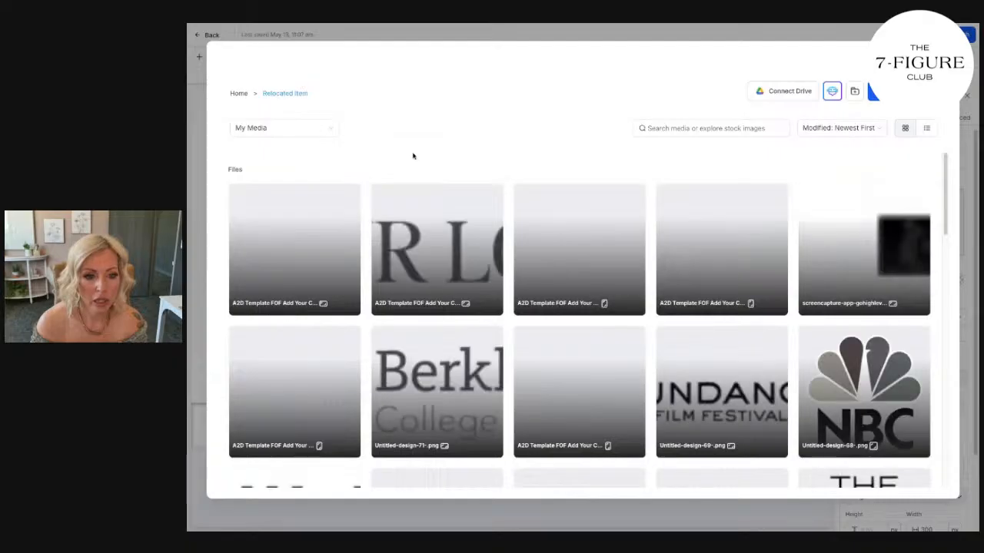
pyautogui.scroll(-10, 407, 230)
pyautogui.scroll(10, 399, 250)
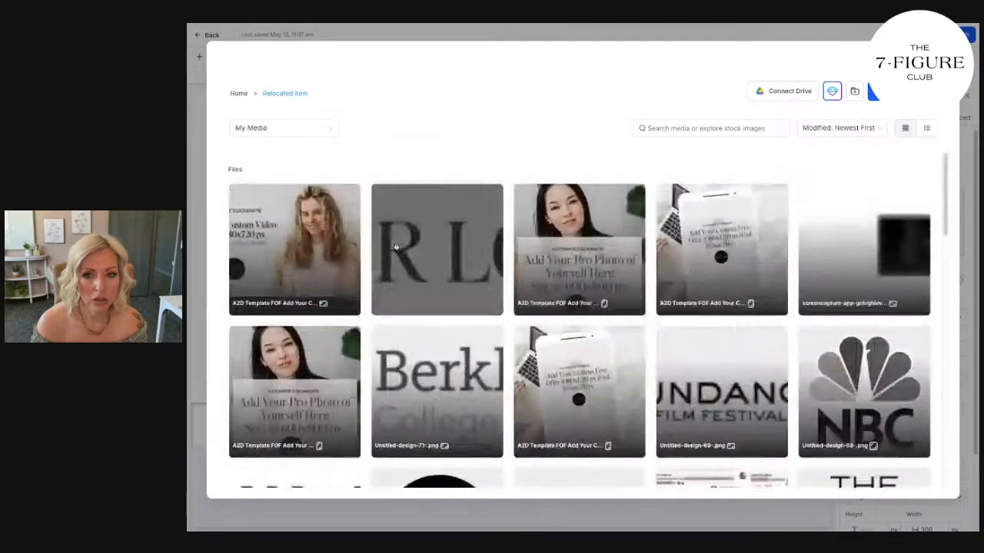
pyautogui.click(239, 93)
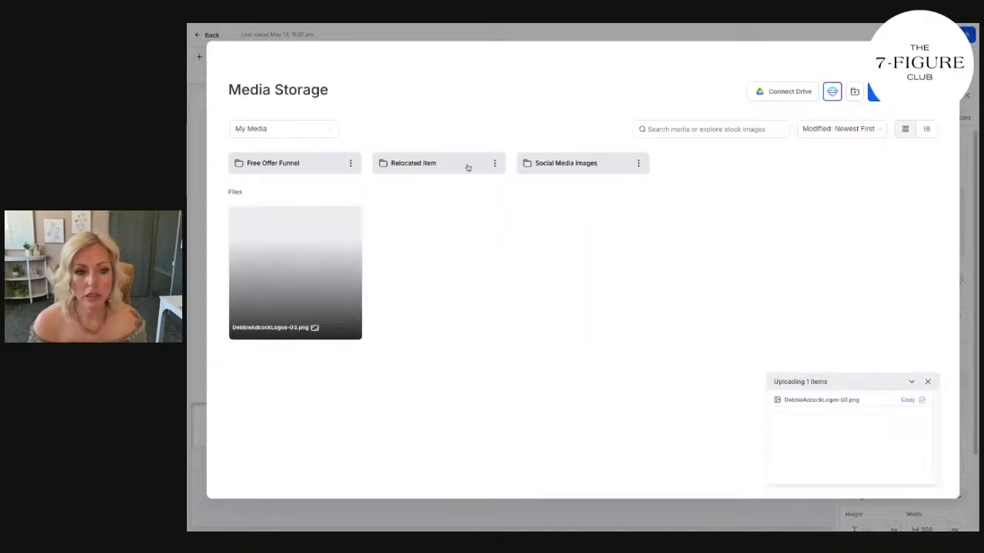
pyautogui.click(313, 275)
pyautogui.click(910, 481)
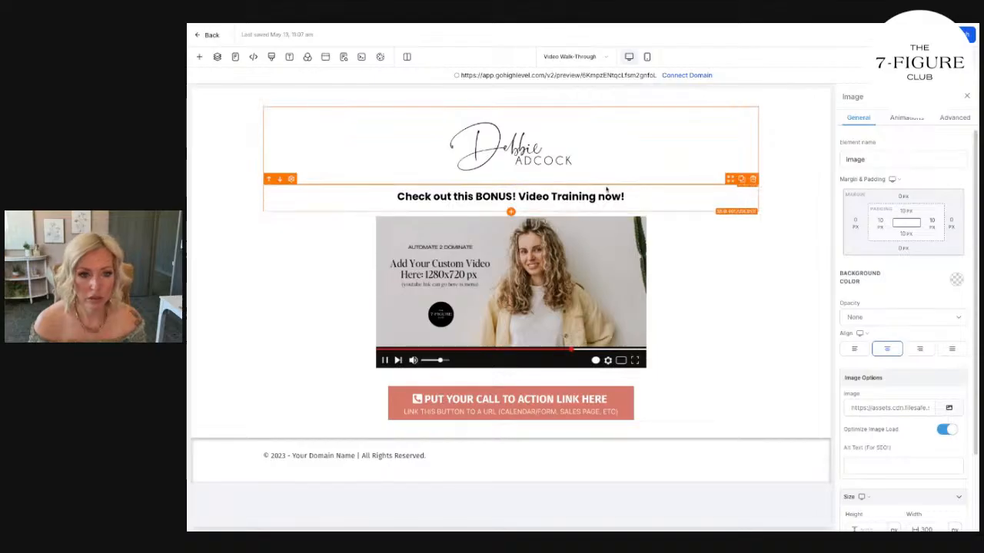
# Replace the headline above the video with "Congrats! You're In! Youre Checklist is below plus your BONUS!".
pyautogui.doubleClick(511, 197)
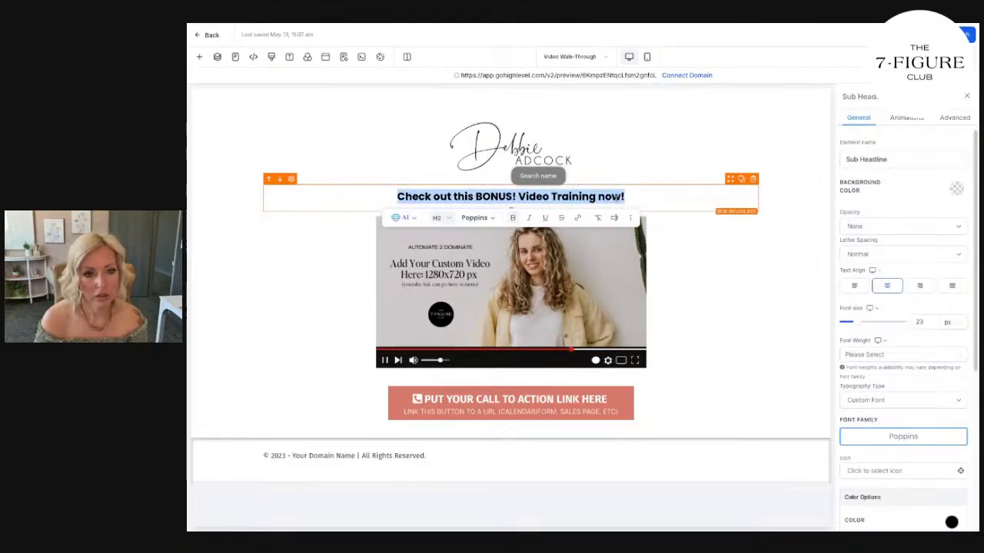
pyautogui.write('Con')
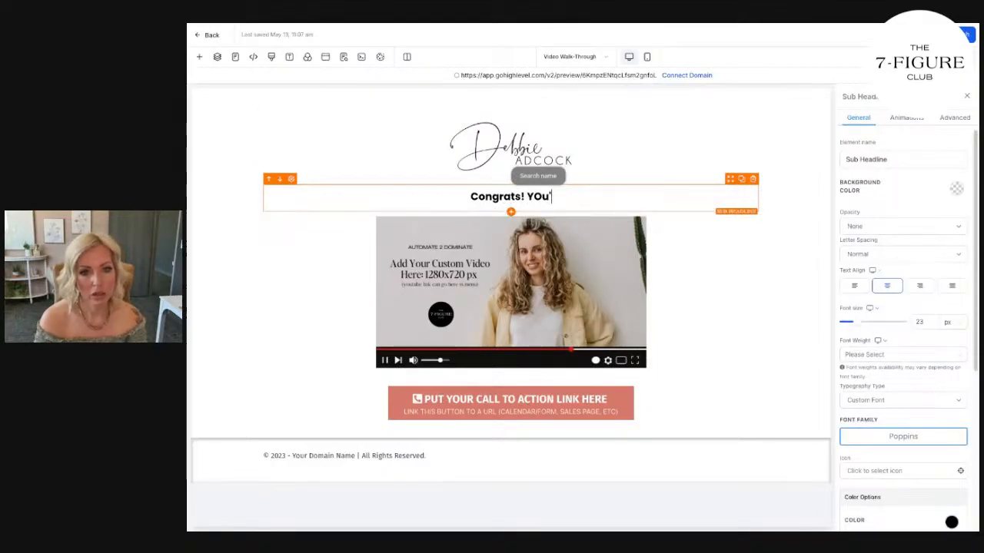
pyautogui.write("grats! You're In! Y")
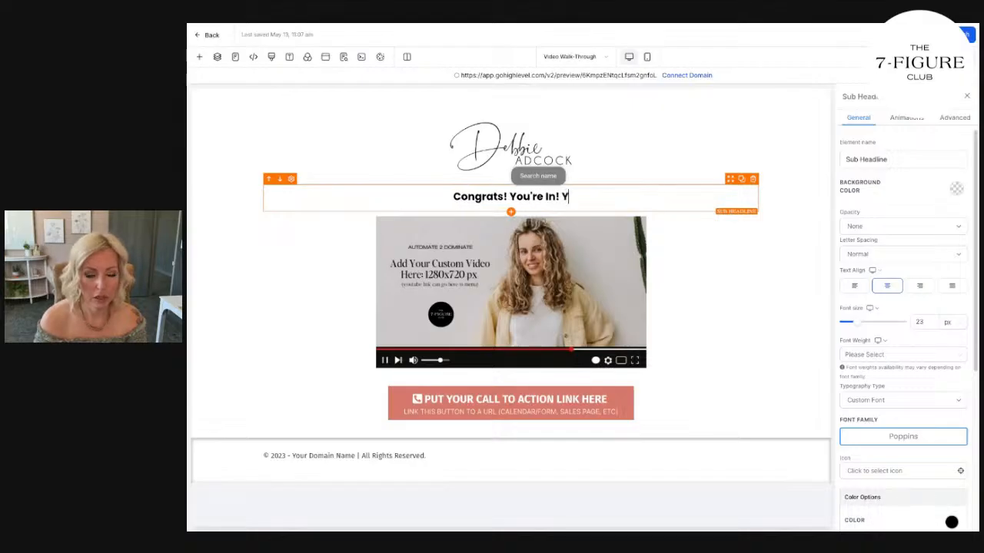
pyautogui.write('oure Checklist is below plus ')
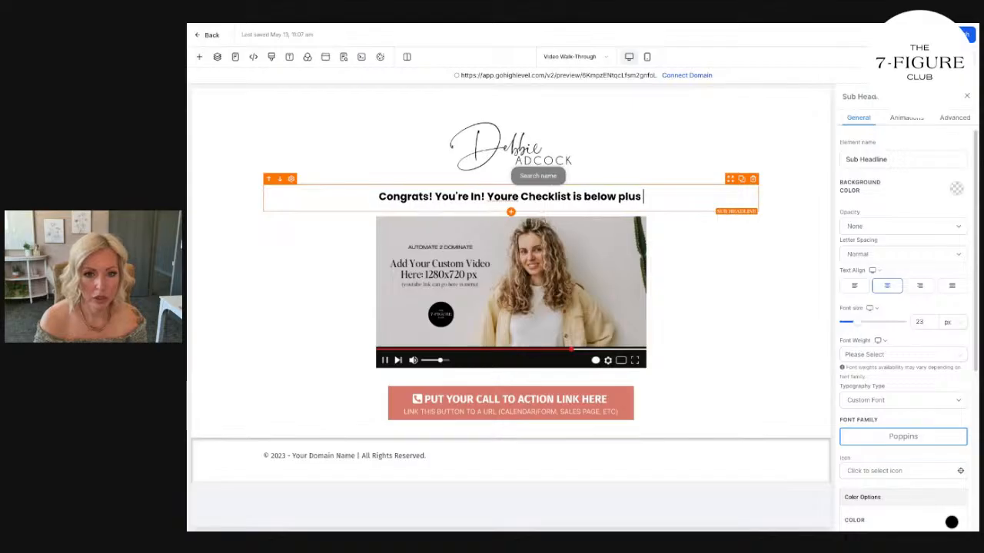
pyautogui.write('your BONUS! Vid')
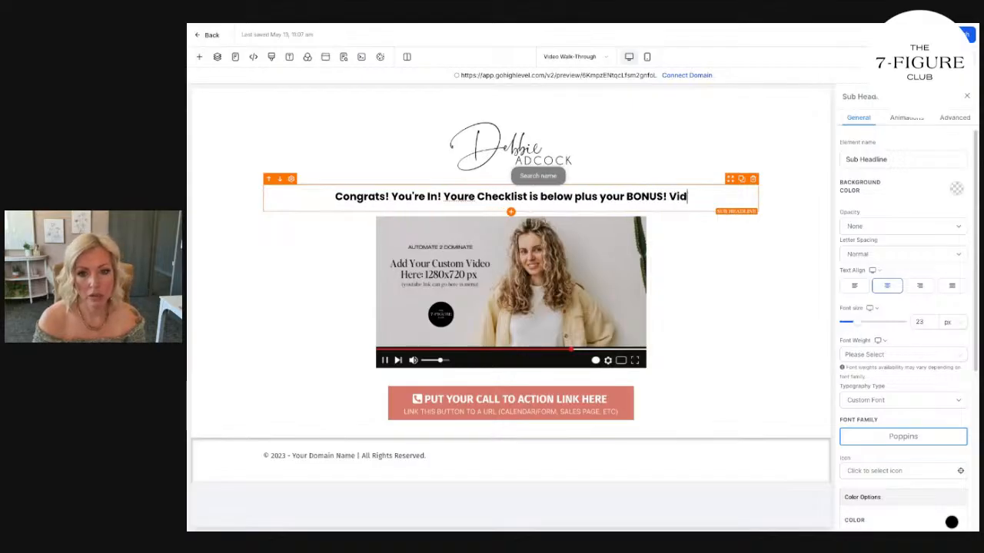
pyautogui.write('eo Training from')
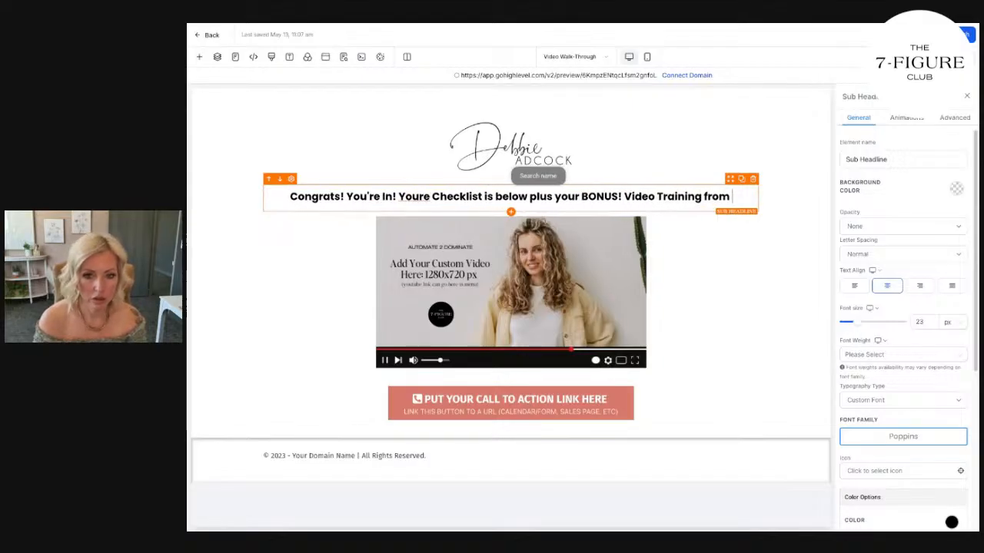
pyautogui.write(' Debbie to share how to ')
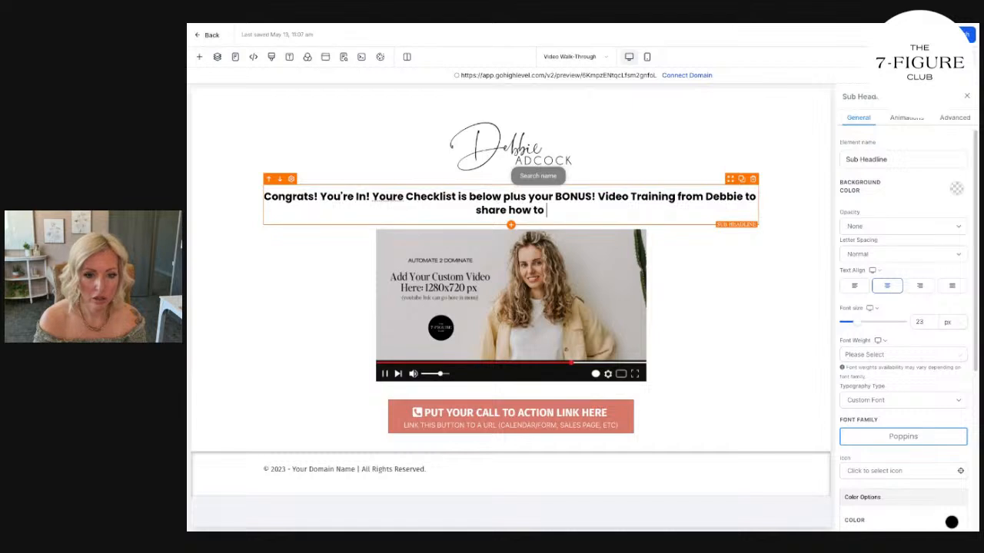
pyautogui.write('use this information to change your life')
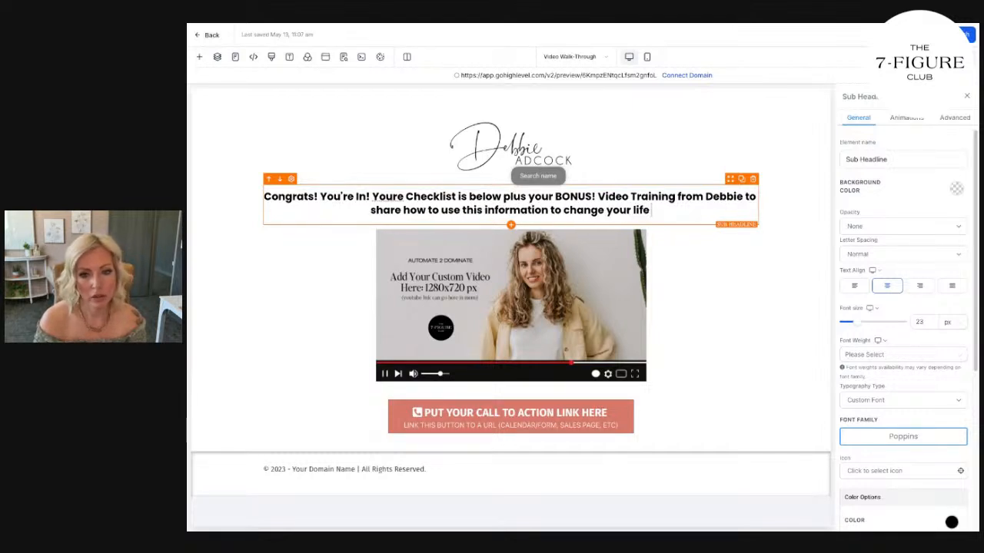
pyautogui.write(' fast!')
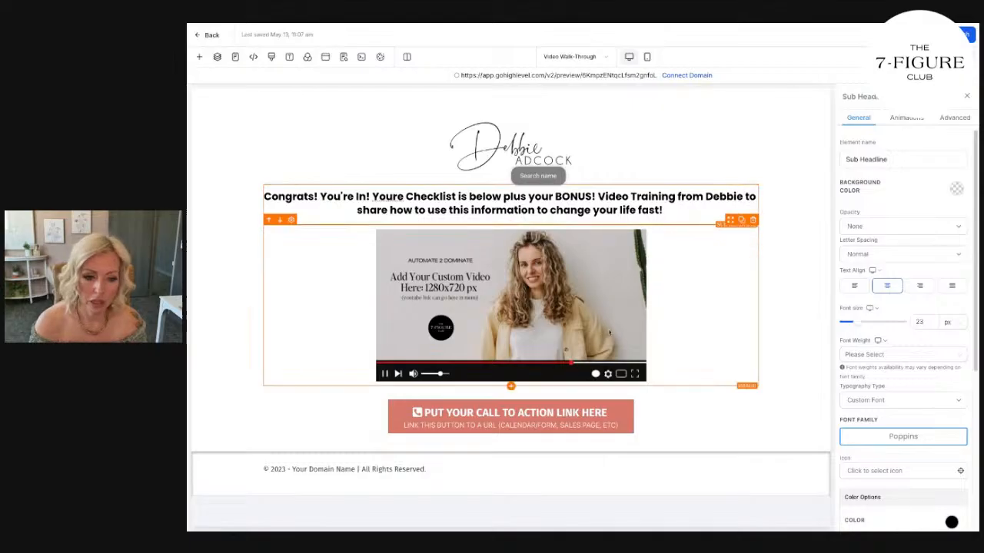
# Change the footer's copyright year to 2025 and delete the empty column beside the copyright text.
pyautogui.click(320, 477)
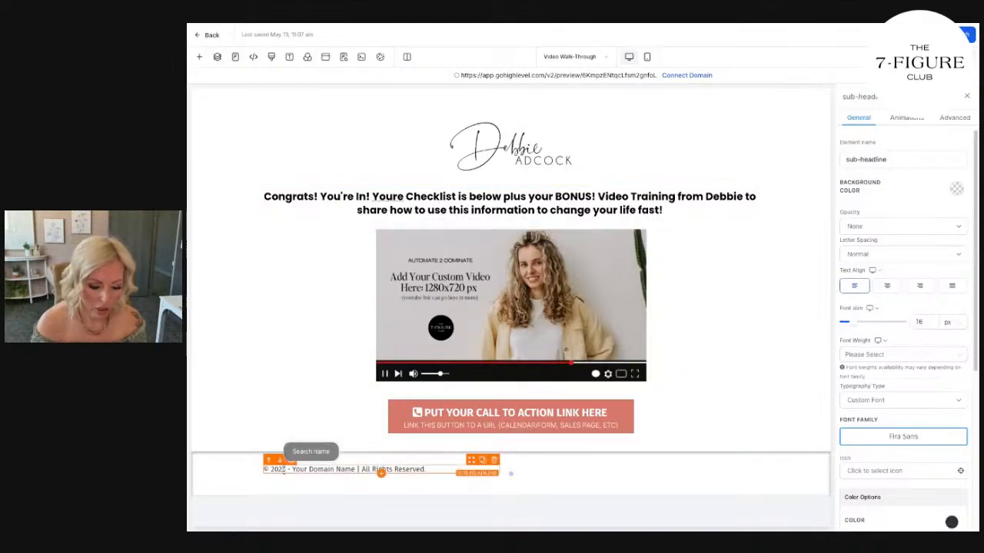
pyautogui.click(810, 477)
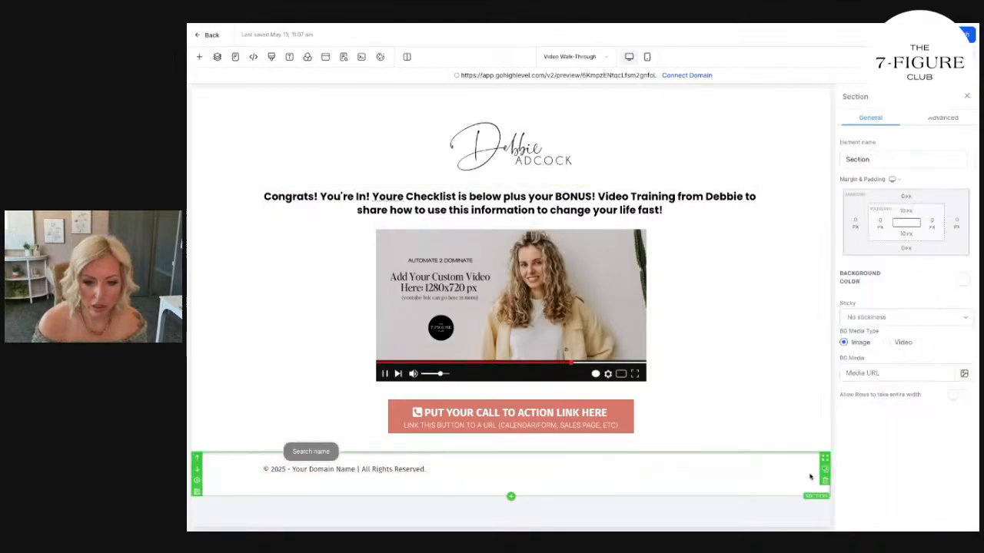
pyautogui.click(753, 462)
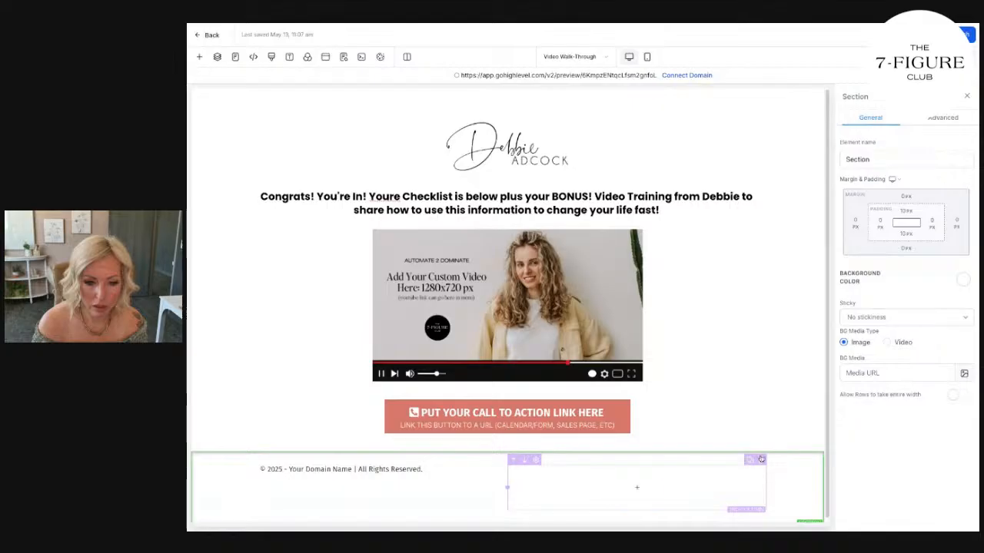
pyautogui.click(761, 460)
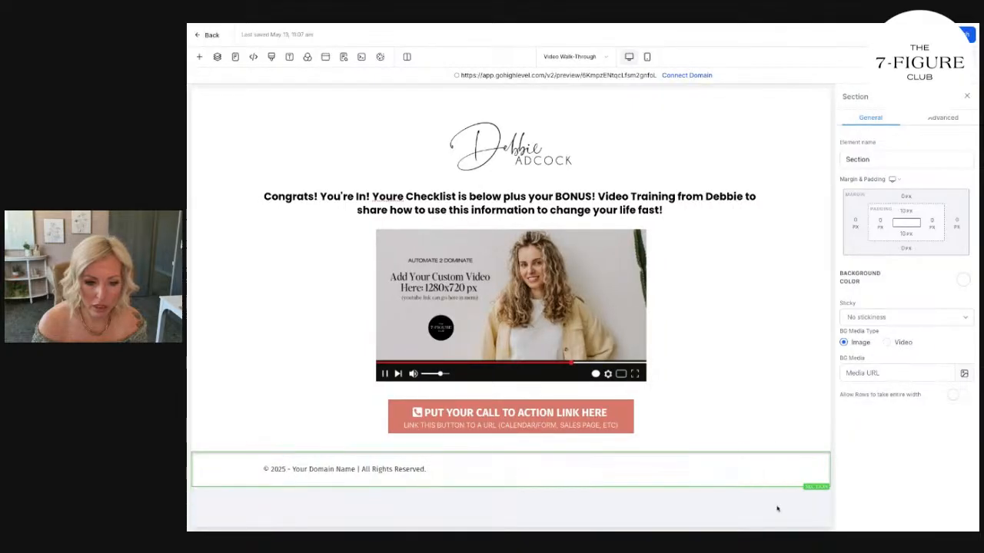
# Give the footer section a black background and make its copyright text white.
pyautogui.click(803, 473)
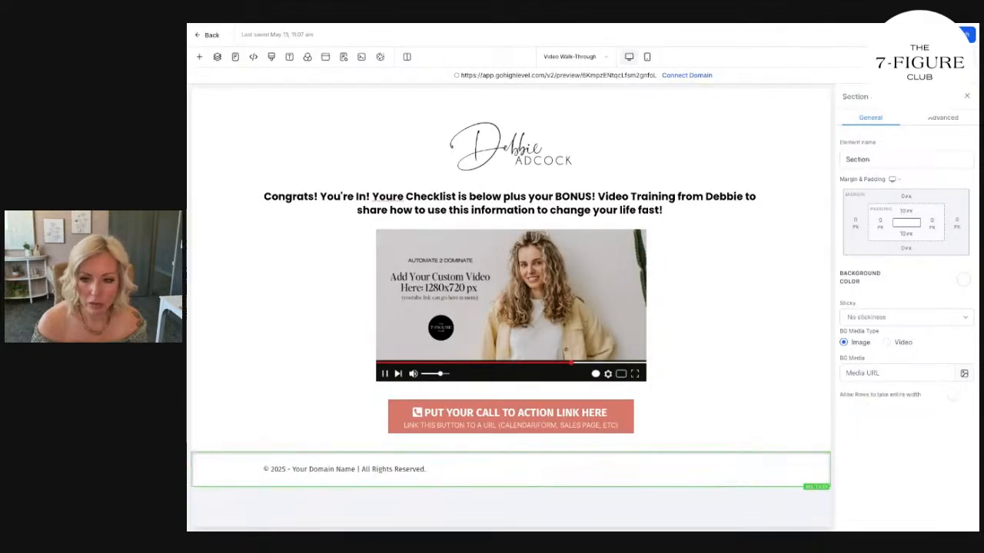
pyautogui.click(964, 281)
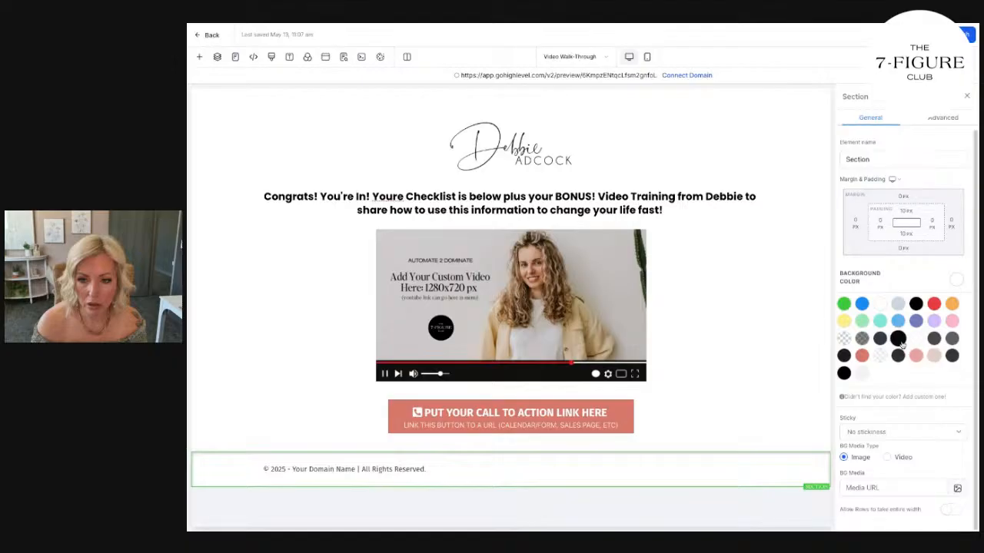
pyautogui.click(897, 338)
pyautogui.click(492, 470)
pyautogui.scroll(-3, 938, 384)
pyautogui.click(951, 336)
pyautogui.click(884, 357)
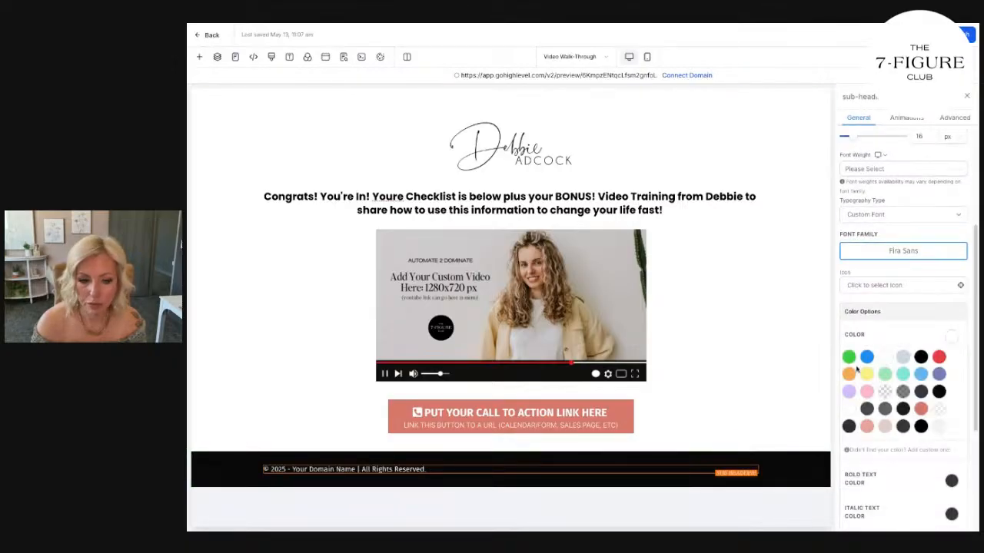
# Replace the footer's domain placeholder and separator with the coach's name, and append "| Site Designed by" with the designer's website name.
pyautogui.moveTo(285, 468); pyautogui.dragTo(359, 471)
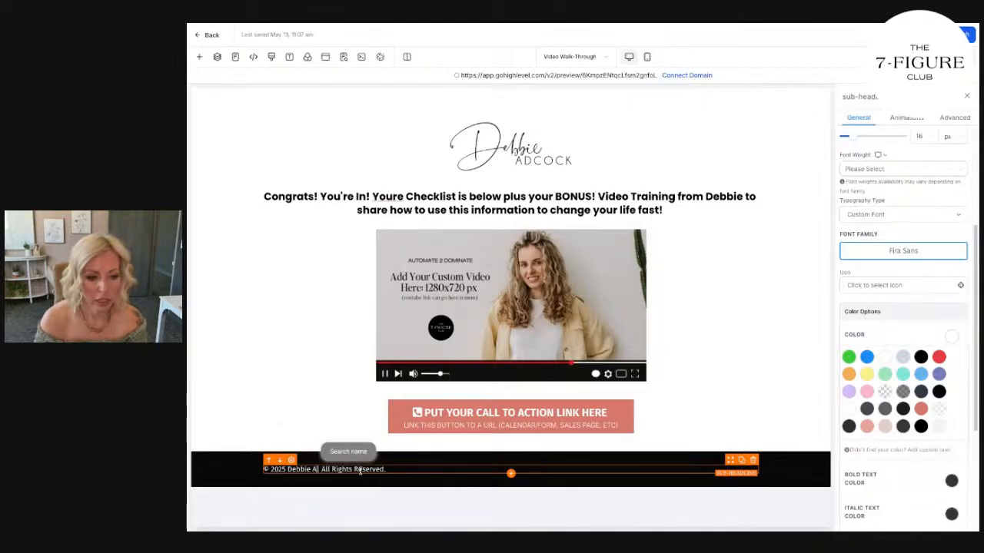
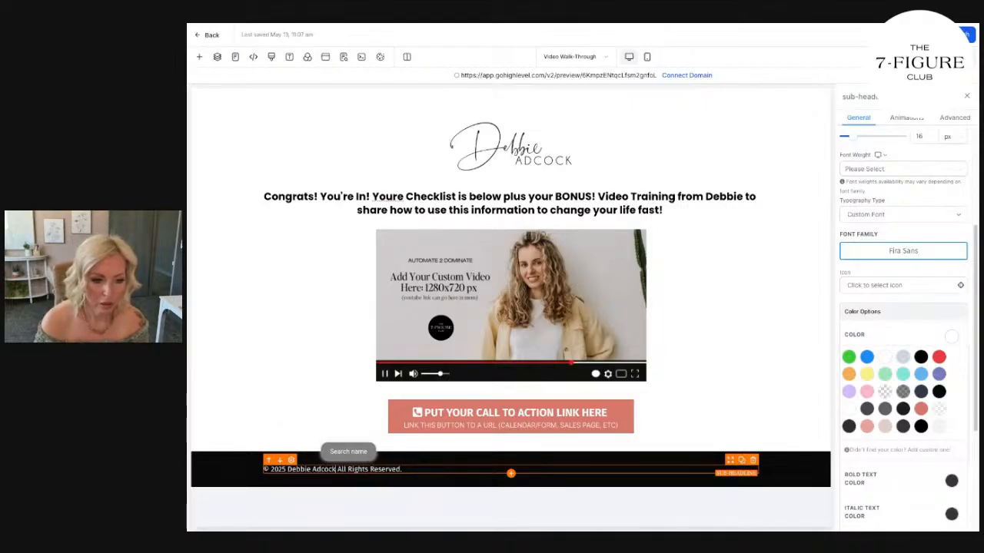
pyautogui.click(415, 471)
pyautogui.write('| Site Designed b')
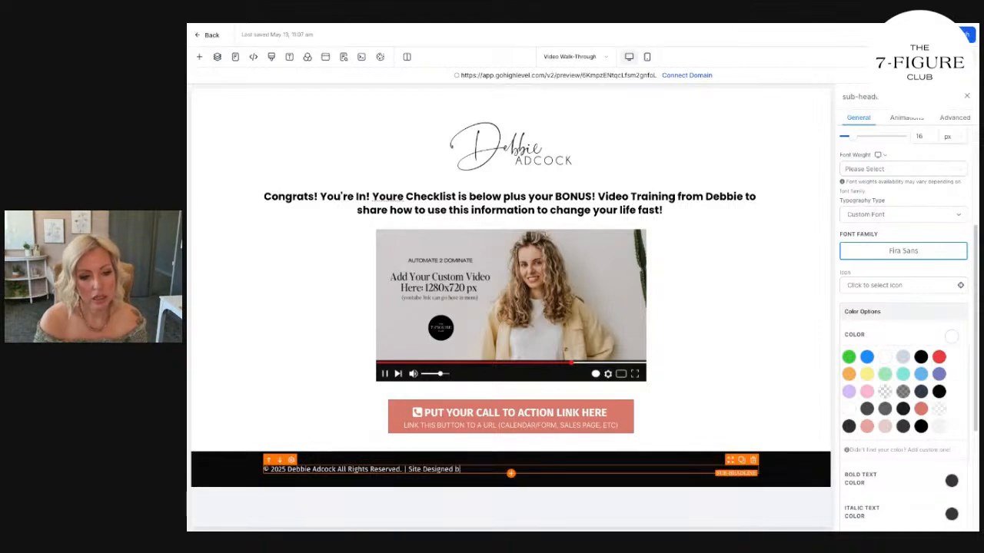
pyautogui.write('y TianaSmithCoaching.com')
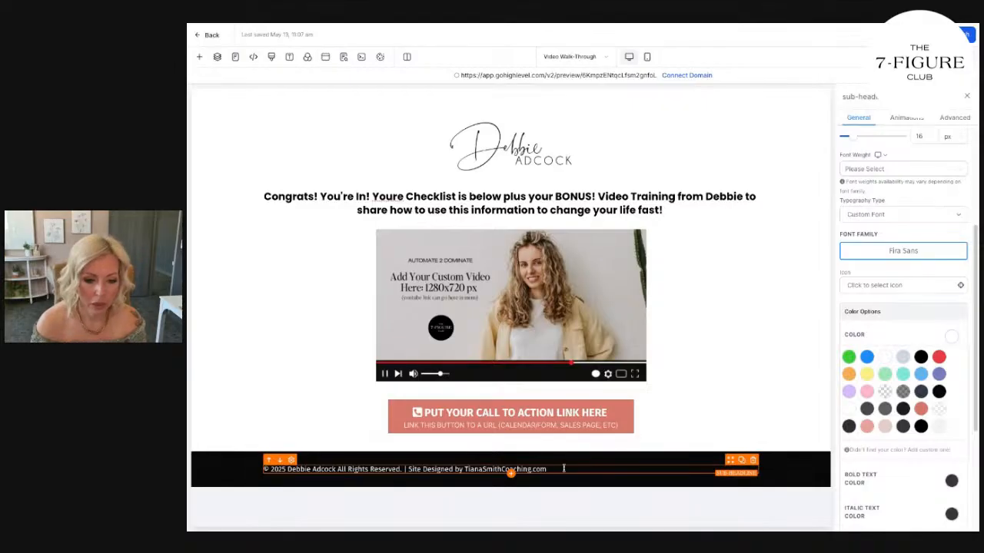
# Hyperlink the designer's website name in the footer to the designer's website URL and save the link.
pyautogui.moveTo(562, 469); pyautogui.dragTo(465, 471)
pyautogui.click(572, 487)
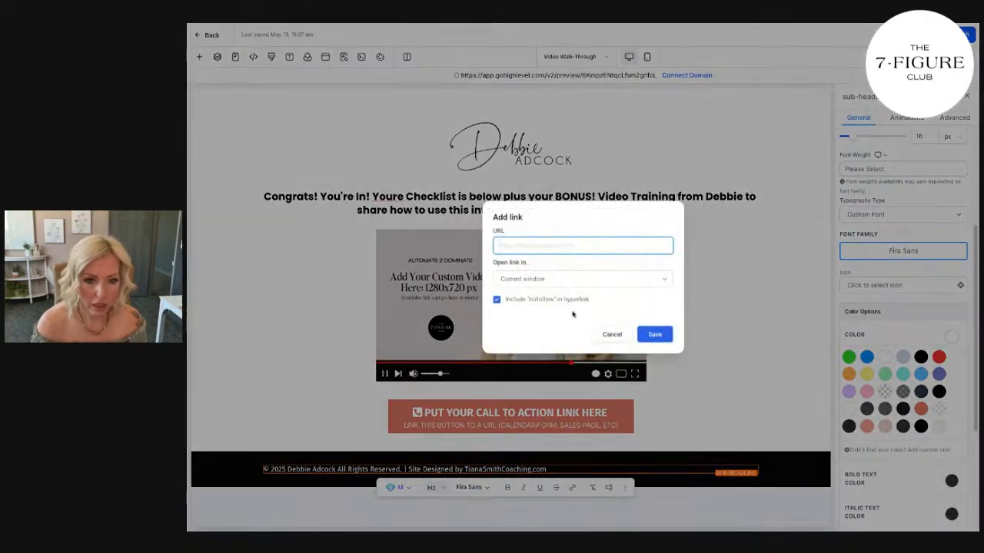
pyautogui.write('http://www.tianasmithcoaching.com')
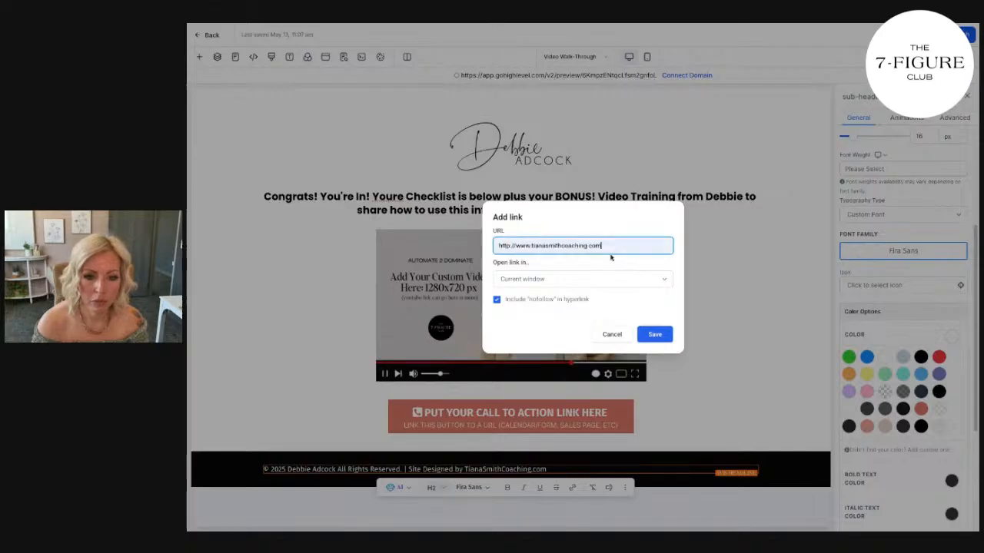
pyautogui.click(601, 280)
pyautogui.click(654, 335)
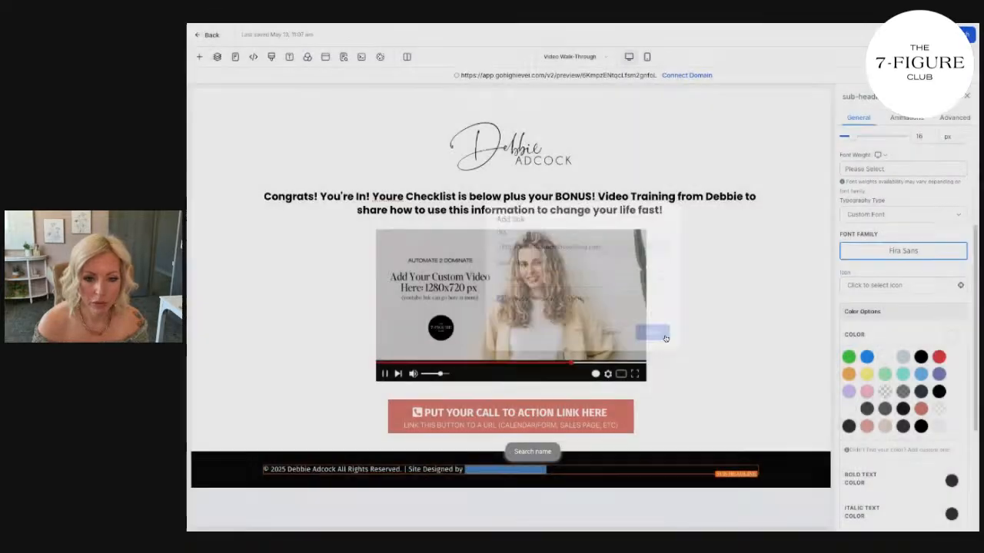
# Add the custom color #f3c7b7 as the footer's link text color.
pyautogui.scroll(-3, 912, 461)
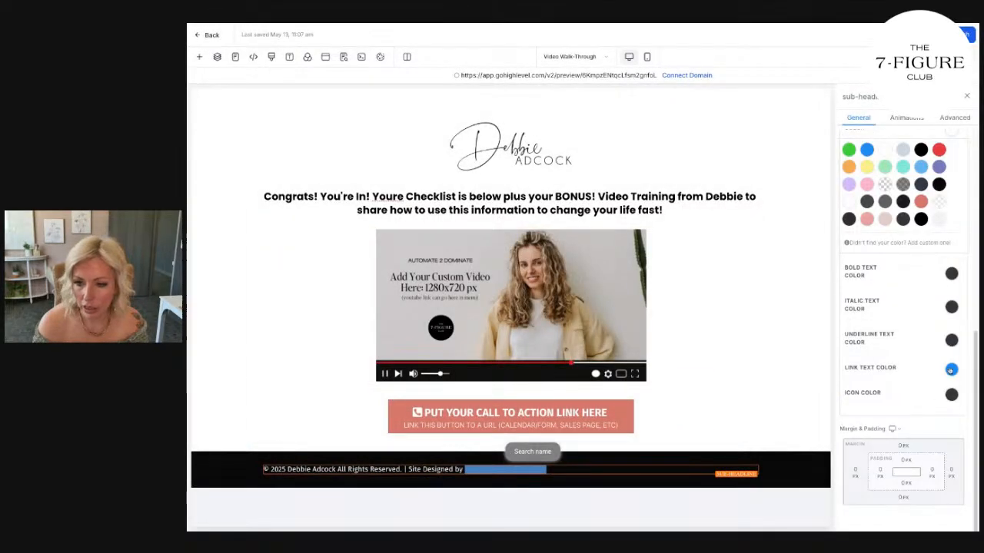
pyautogui.click(951, 370)
pyautogui.click(929, 483)
pyautogui.click(921, 497)
pyautogui.click(957, 515)
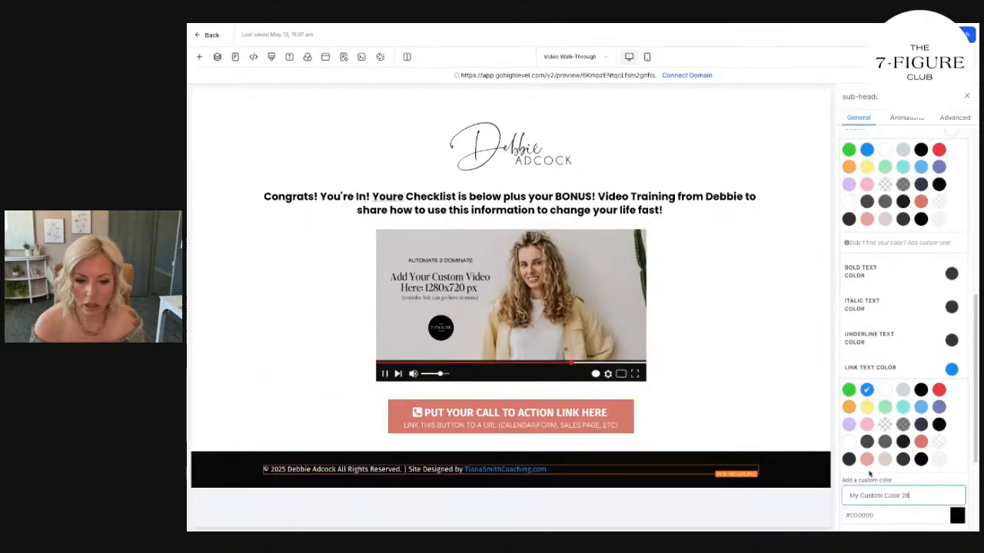
pyautogui.moveTo(924, 517); pyautogui.dragTo(837, 525)
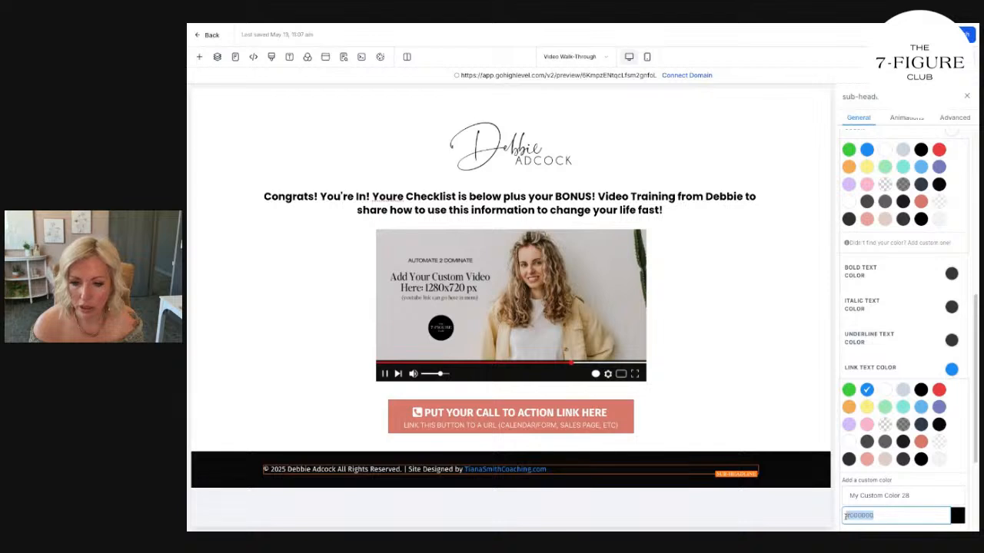
pyautogui.write('#f3c7b7')
pyautogui.click(871, 494)
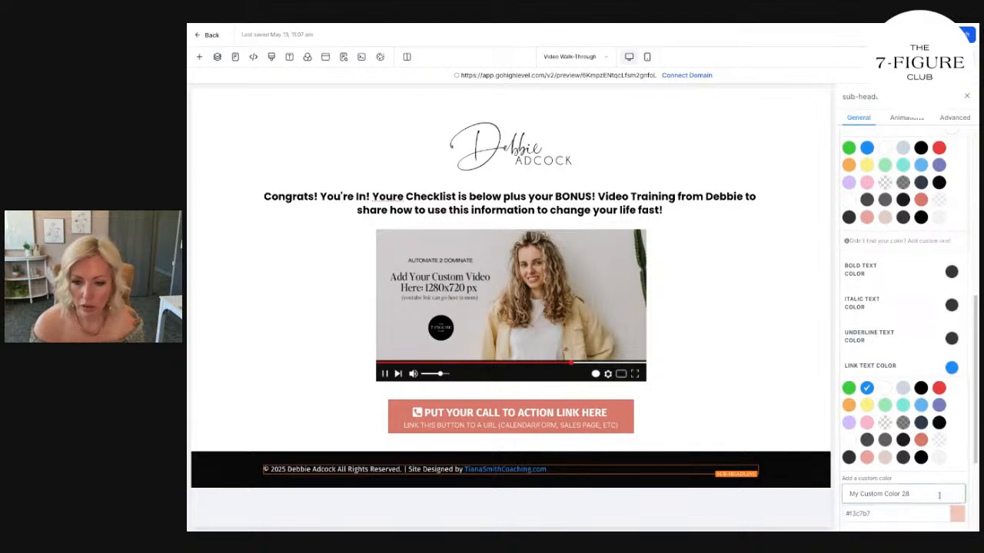
pyautogui.scroll(-3, 923, 431)
pyautogui.click(947, 364)
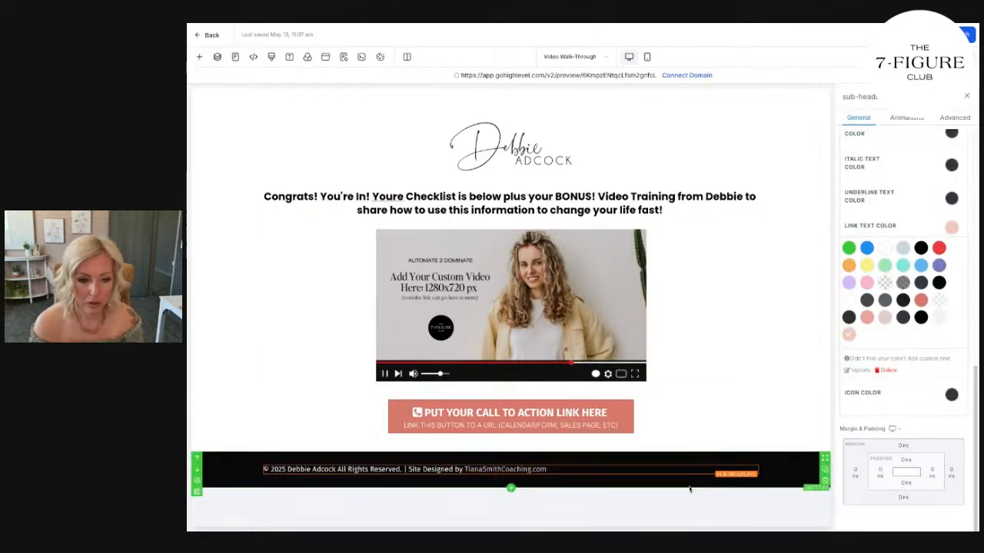
# Center-align the copyright and site credit text in the footer.
pyautogui.scroll(10, 892, 292)
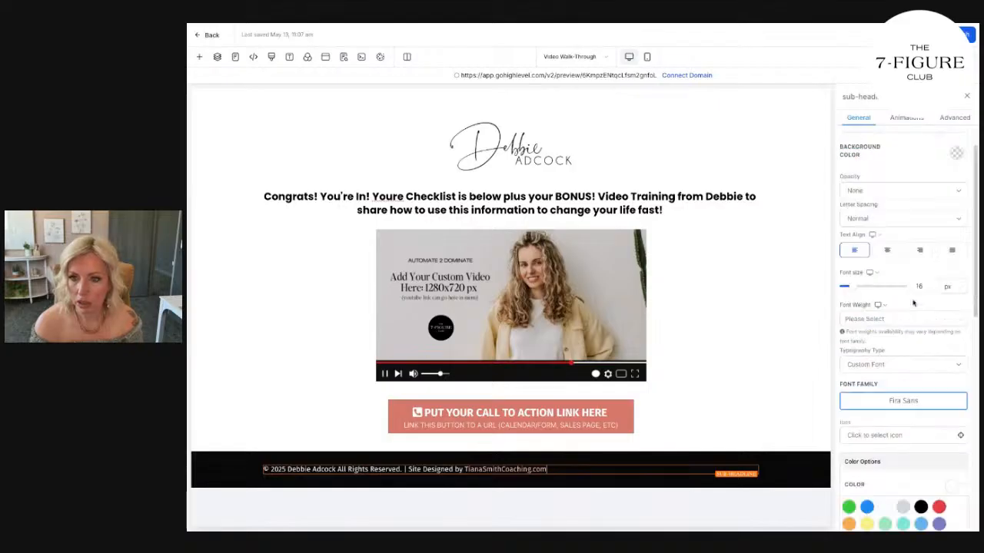
pyautogui.click(888, 286)
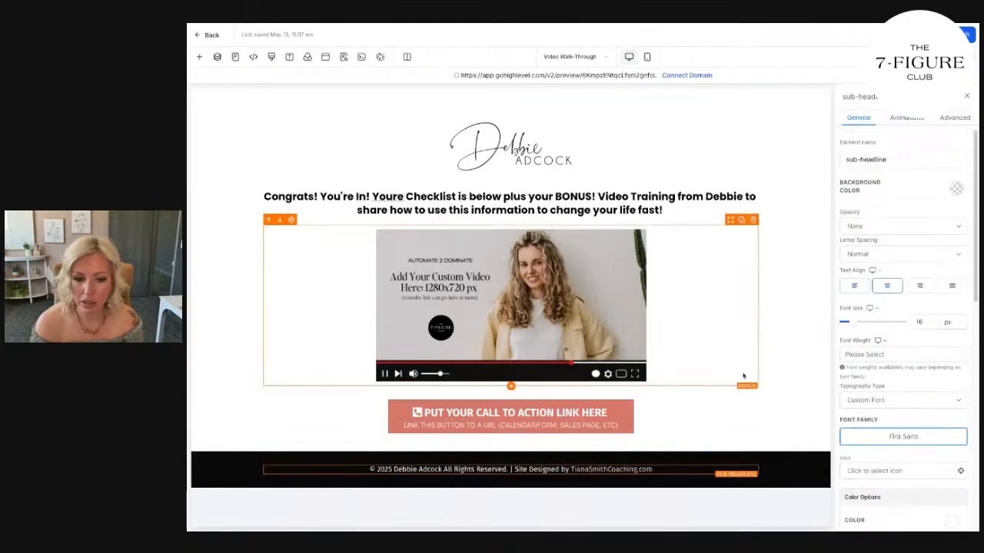
pyautogui.click(799, 362)
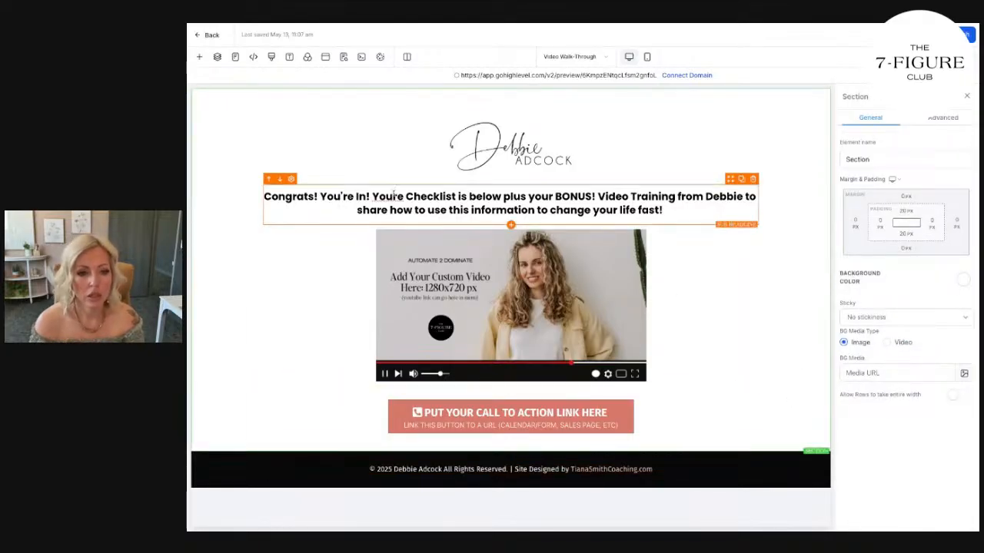
# Reword the headline after "You're In!" to "Click on the button below to grab Your Checklist", and delete "below" after "is".
pyautogui.press('BackSpace')
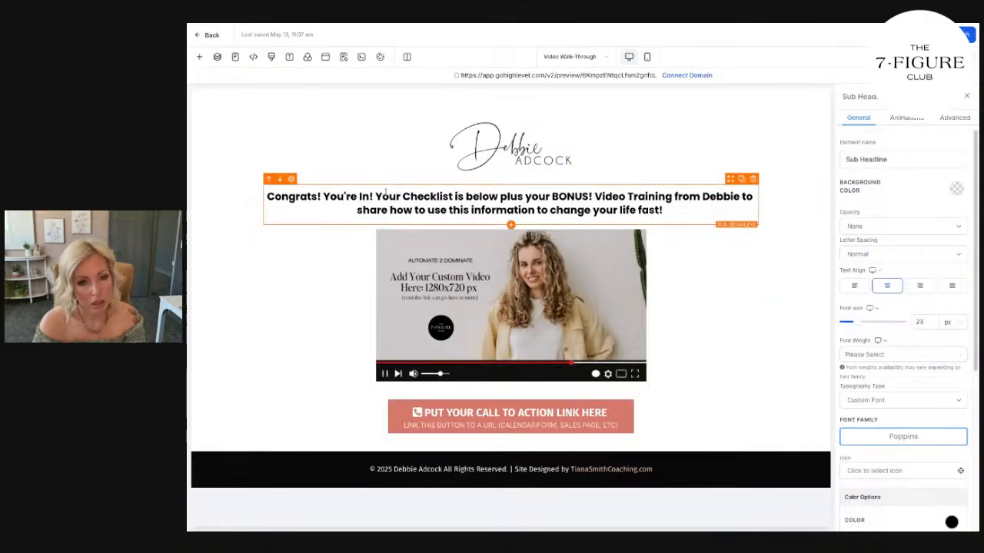
pyautogui.write('Click on the b')
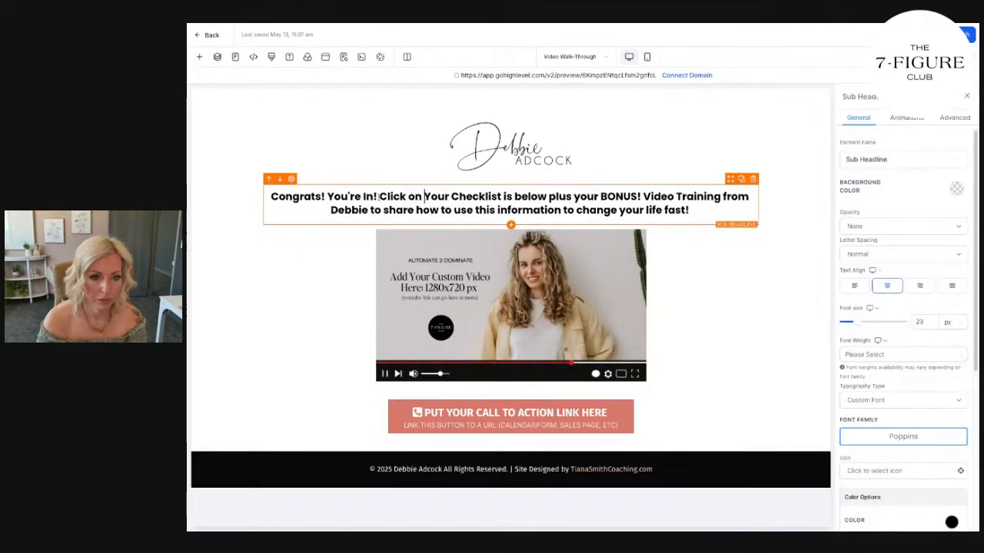
pyautogui.write('utton below to gr')
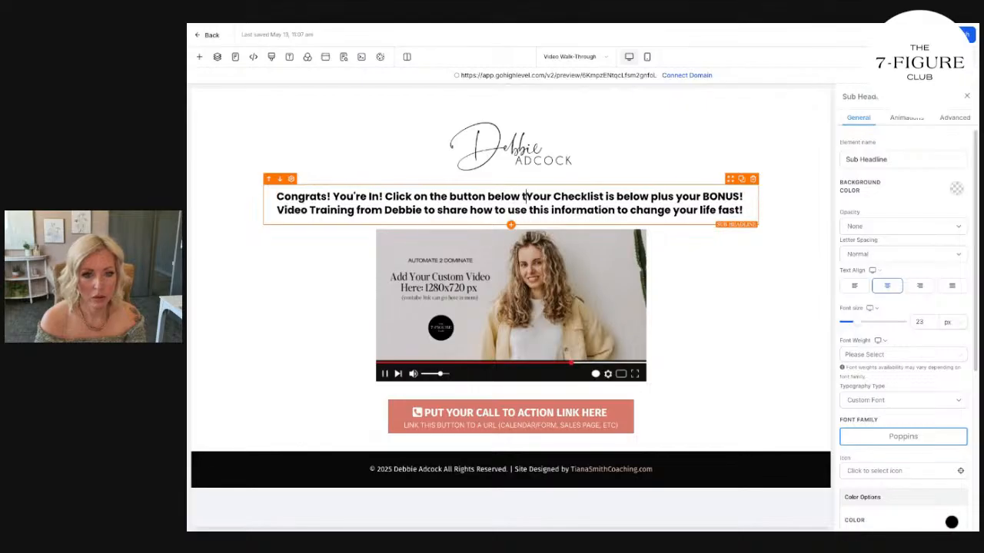
pyautogui.write('ab your')
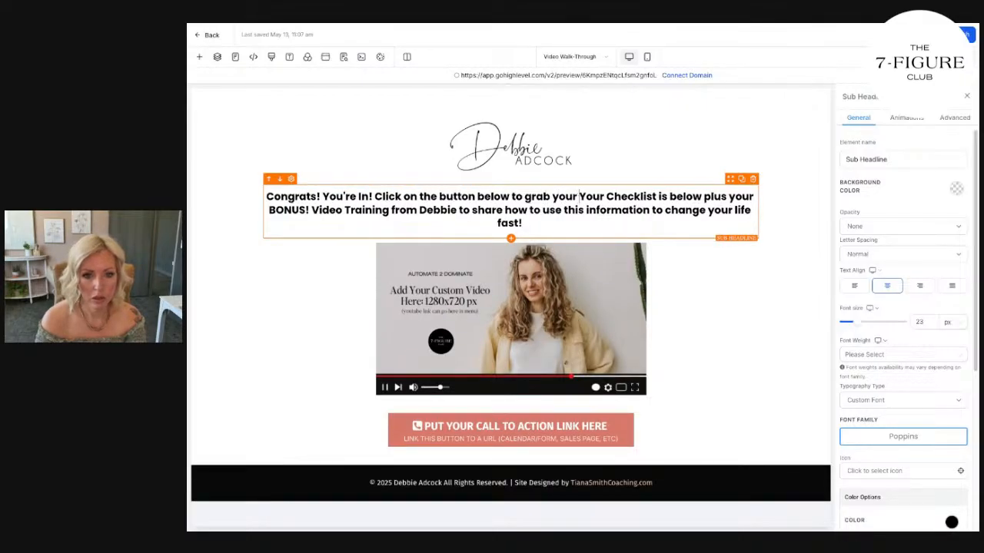
pyautogui.press('BackSpace')
pyautogui.press('BackSpace')
pyautogui.press('BackSpace')
pyautogui.press('BackSpace')
pyautogui.press('BackSpace')
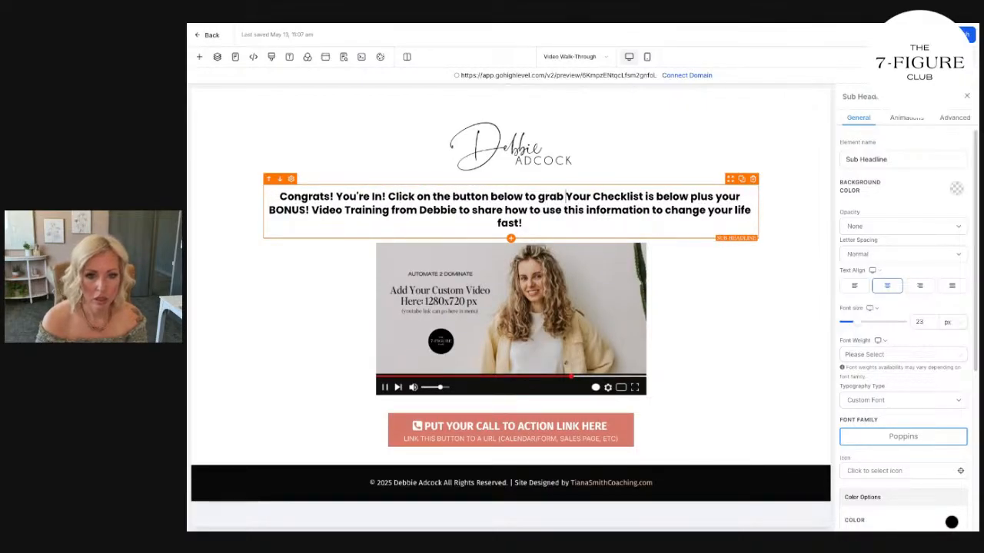
pyautogui.doubleClick(670, 197)
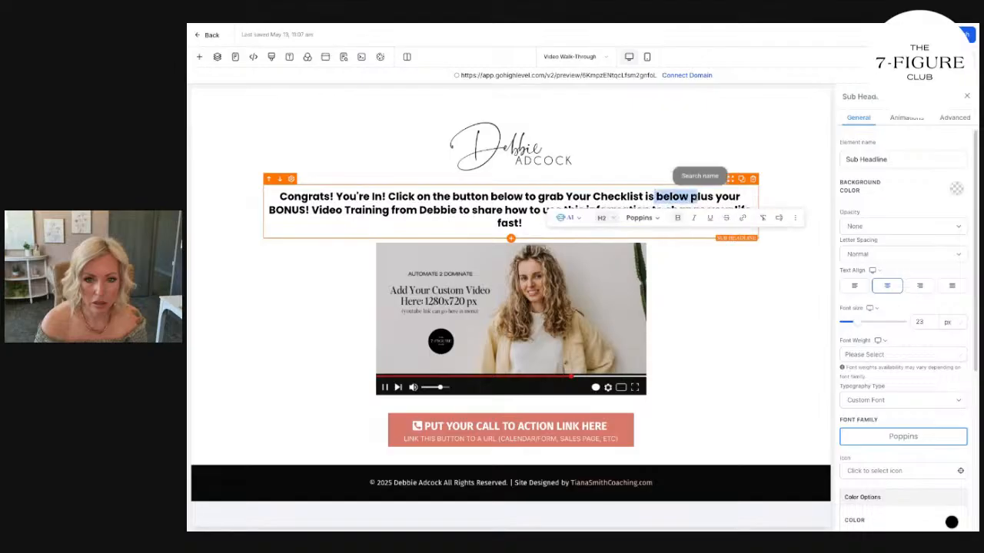
pyautogui.press('BackSpace')
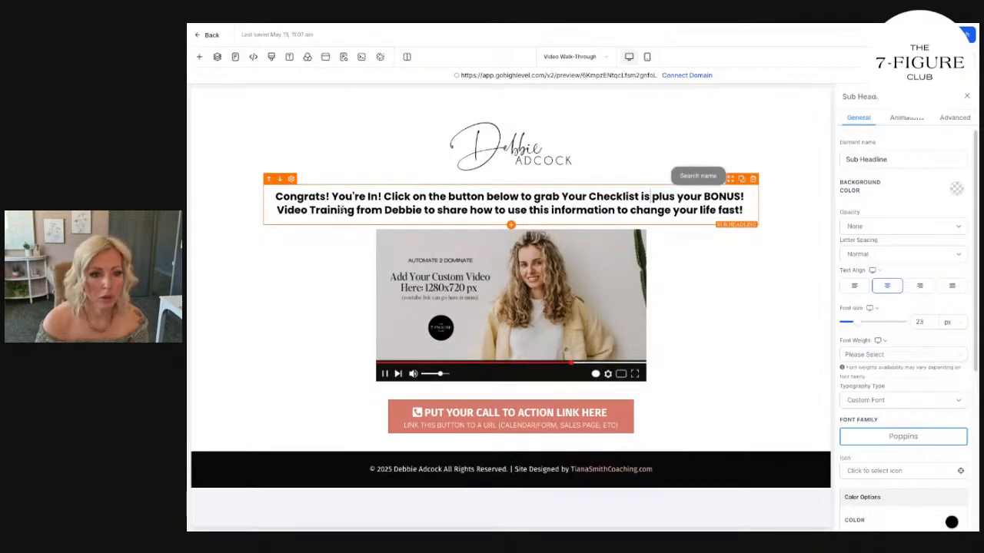
# Add a Video element between the headline and the placeholder image.
pyautogui.click(681, 322)
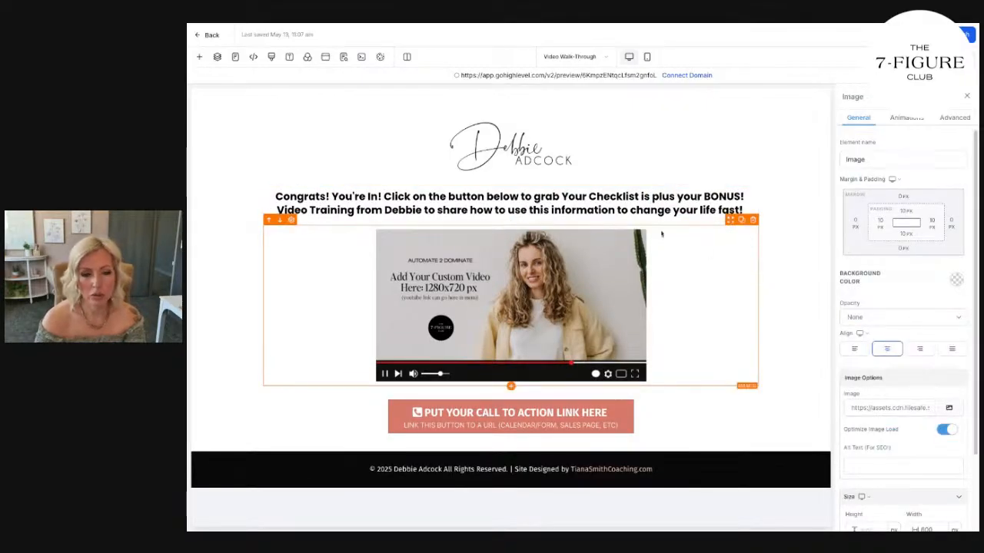
pyautogui.click(199, 56)
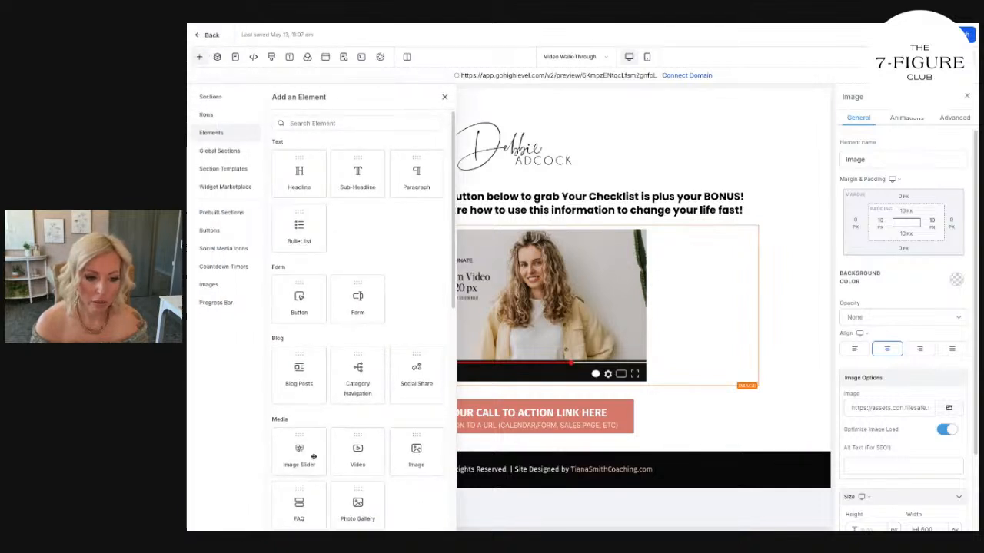
pyautogui.scroll(-3, 313, 458)
pyautogui.moveTo(359, 249); pyautogui.dragTo(284, 251)
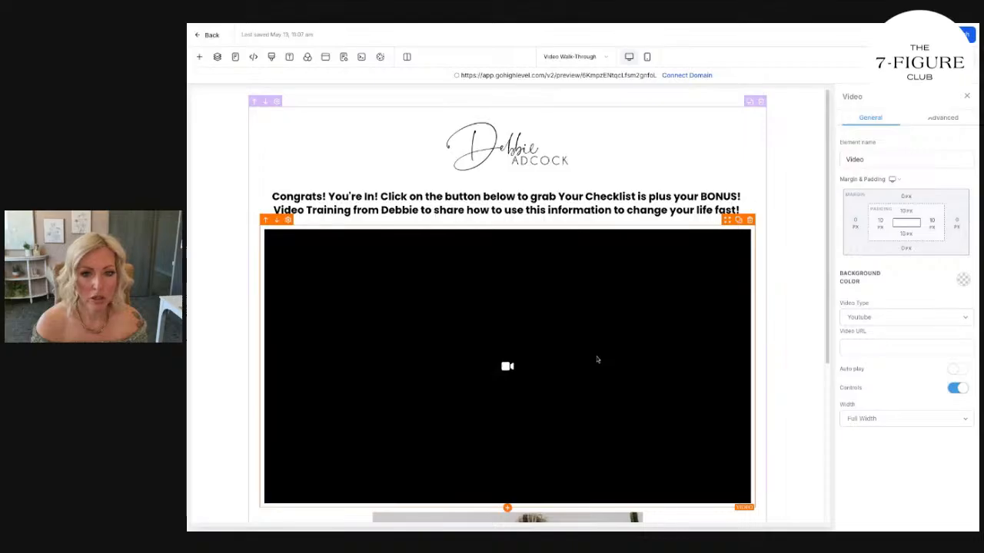
pyautogui.scroll(-3, 596, 359)
pyautogui.scroll(1, 600, 358)
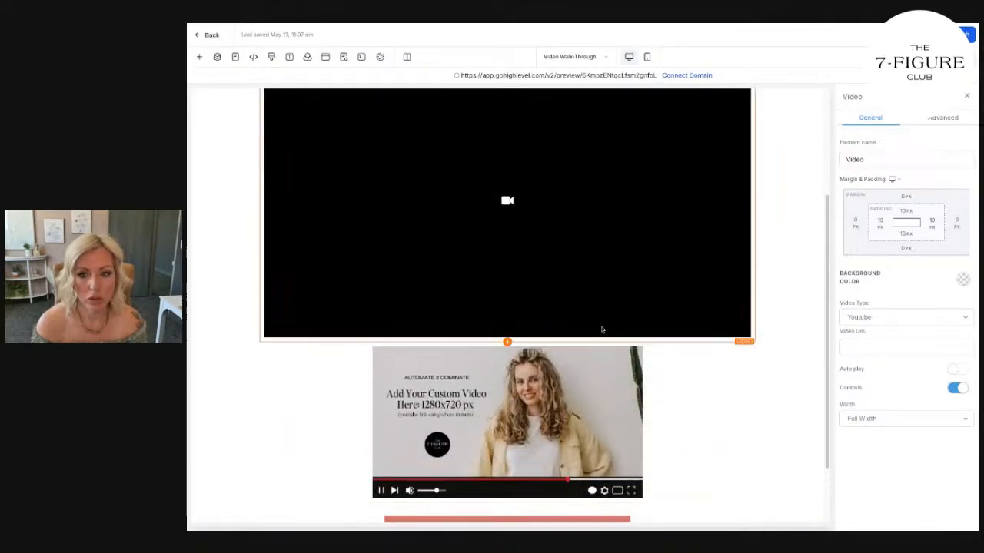
# Delete the empty Video element from under the headline.
pyautogui.click(879, 347)
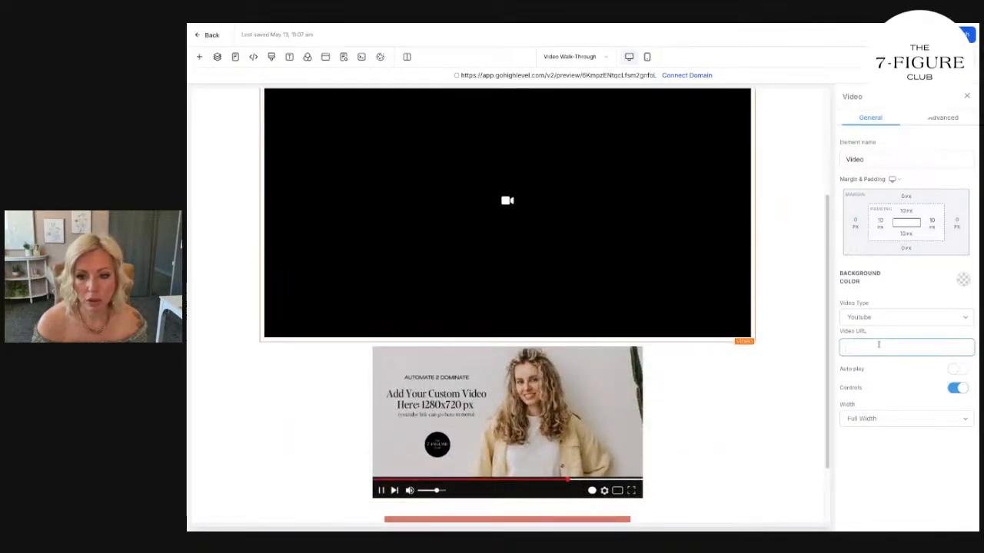
pyautogui.scroll(3, 731, 415)
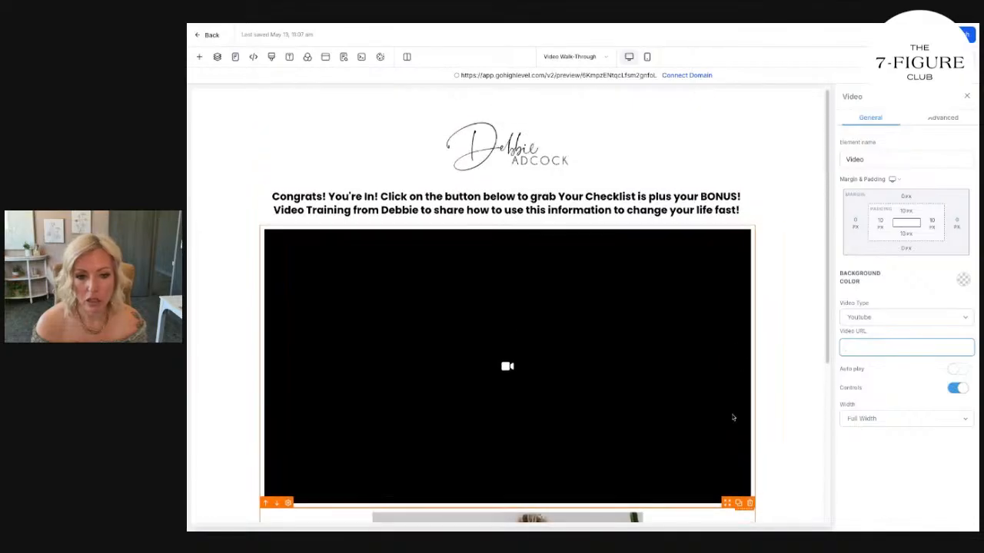
pyautogui.click(750, 225)
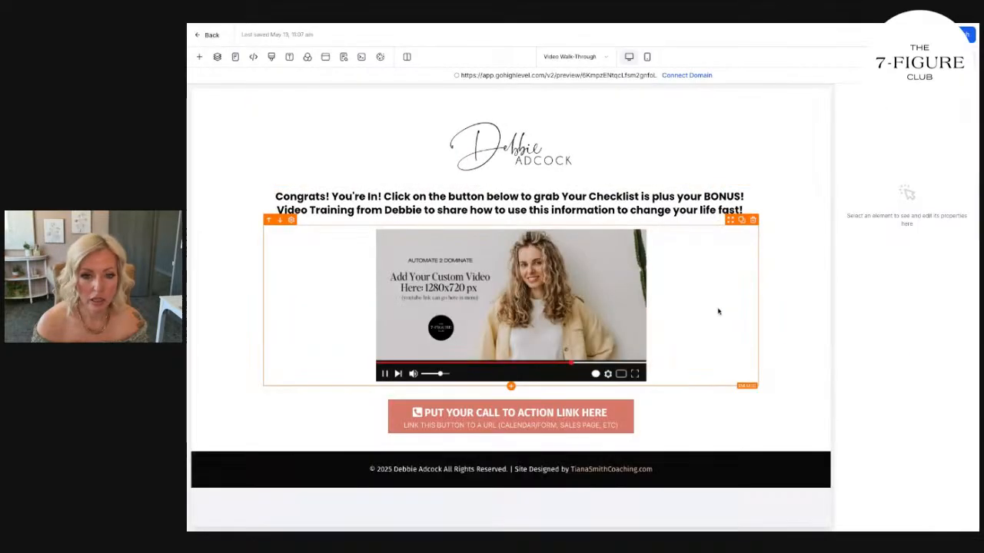
# Replace the placeholder video image with "Untitled design (9).png" from the Free Offer Funnel media folder.
pyautogui.click(624, 280)
pyautogui.click(949, 407)
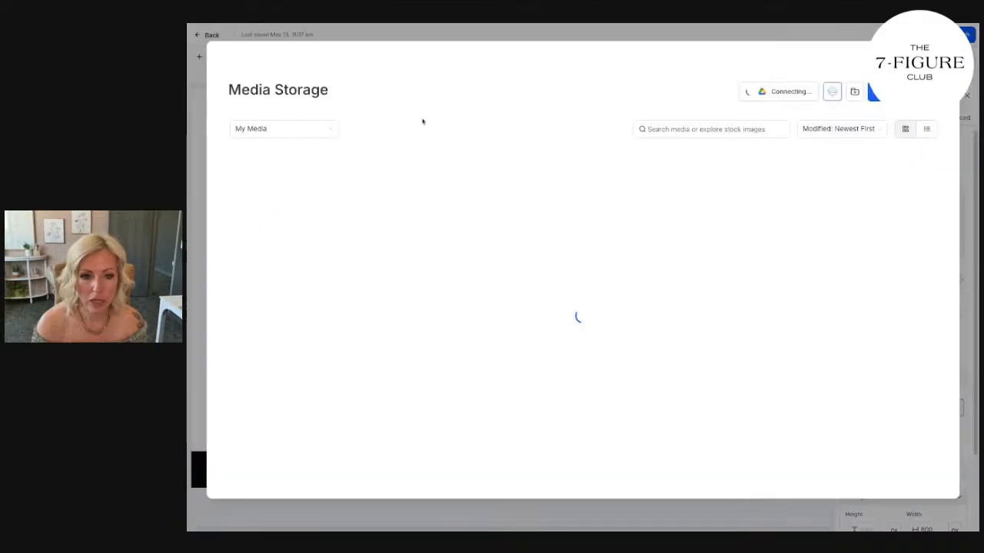
pyautogui.click(299, 162)
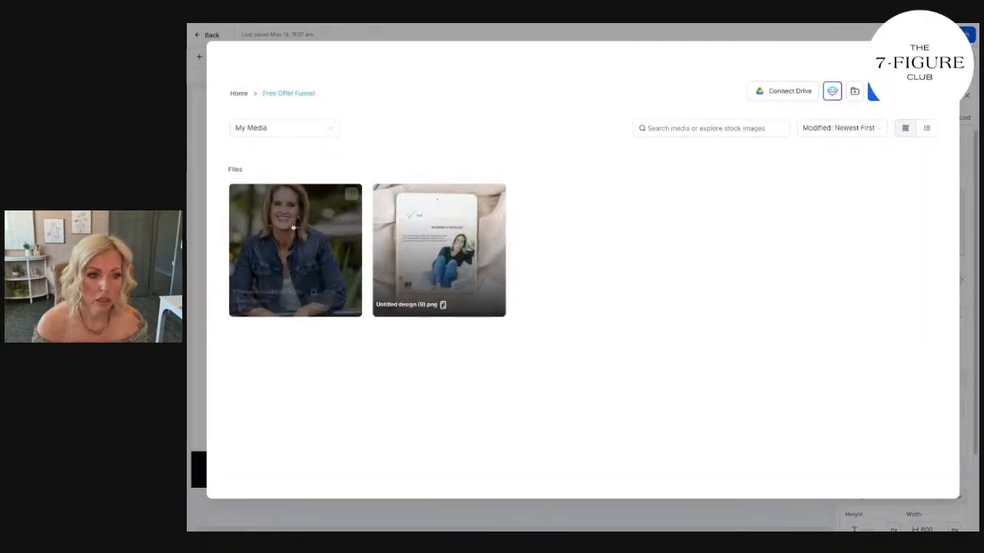
pyautogui.click(404, 234)
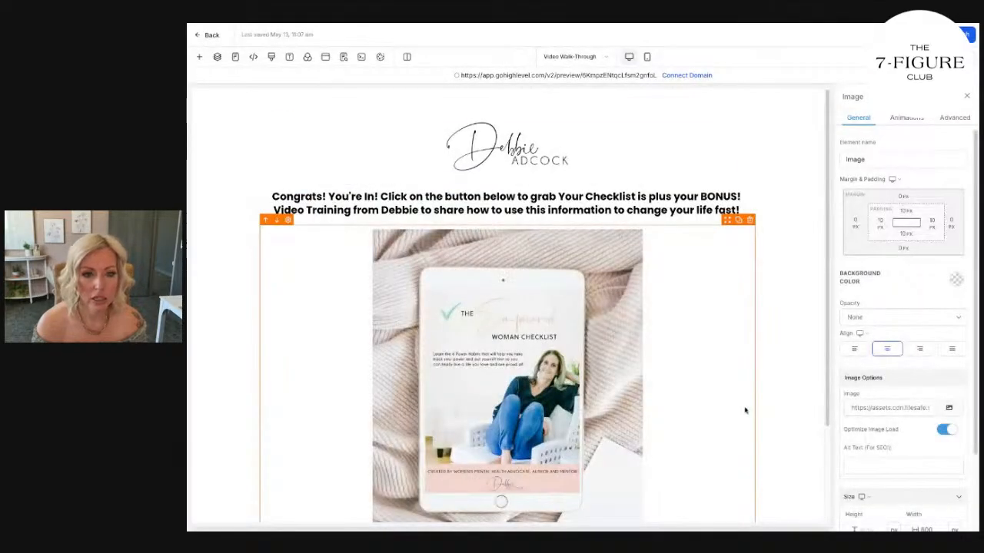
pyautogui.scroll(-3, 744, 406)
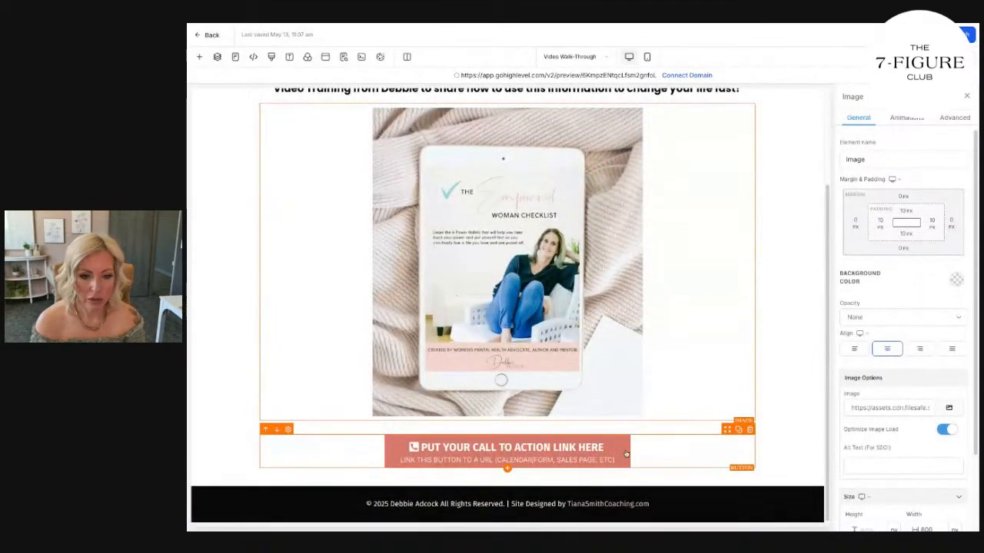
pyautogui.click(777, 428)
pyautogui.scroll(3, 777, 428)
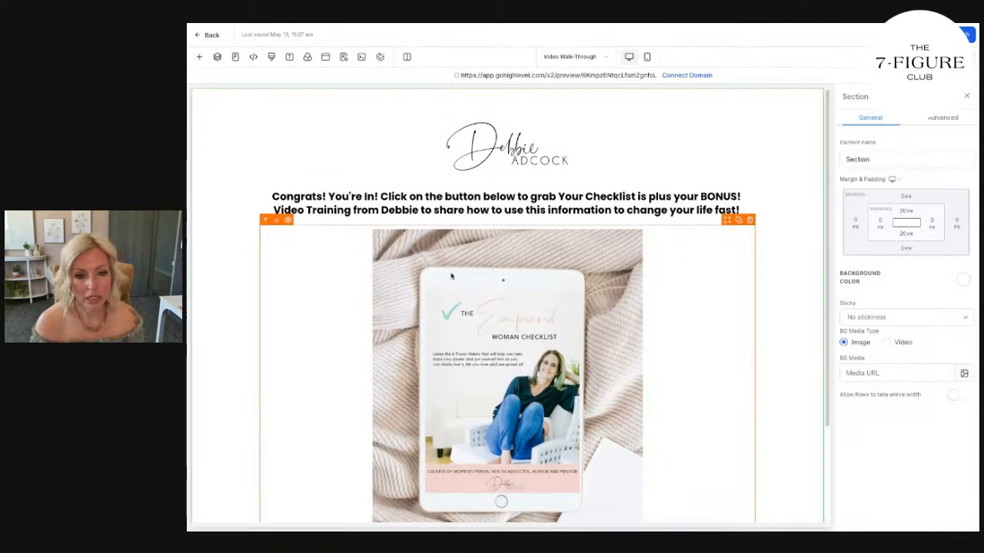
pyautogui.scroll(-2, 487, 366)
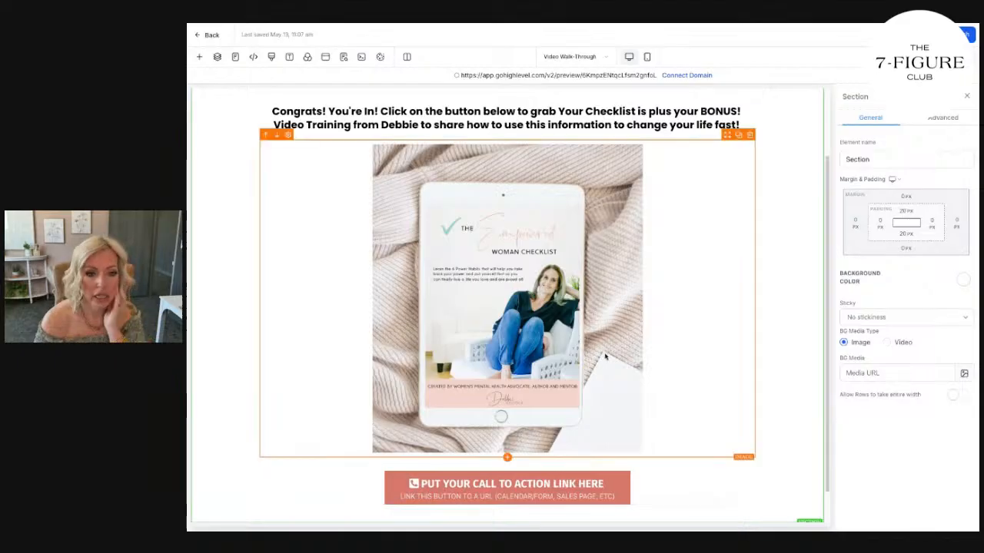
pyautogui.scroll(2, 600, 395)
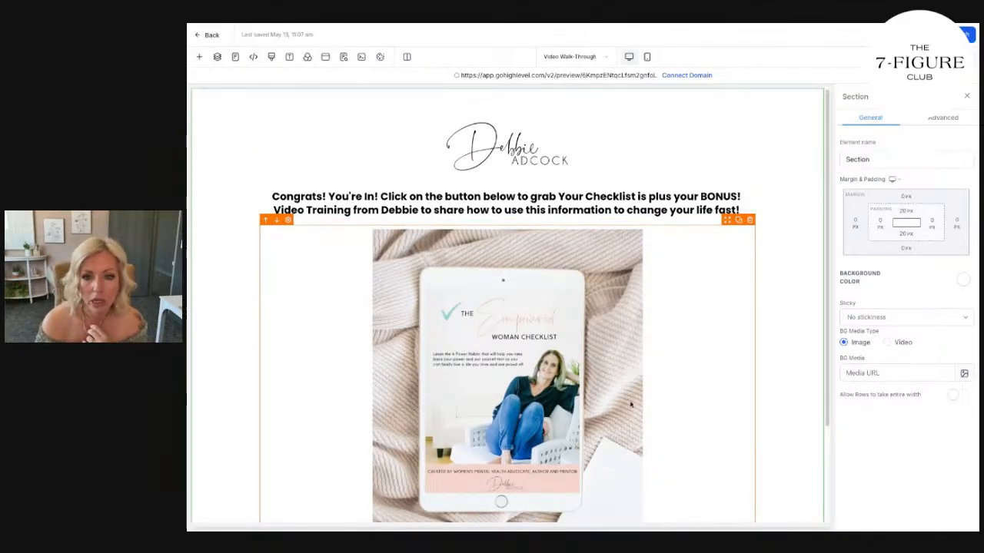
# Add the custom color #f49977 as the call-to-action button's background color.
pyautogui.scroll(-2, 630, 405)
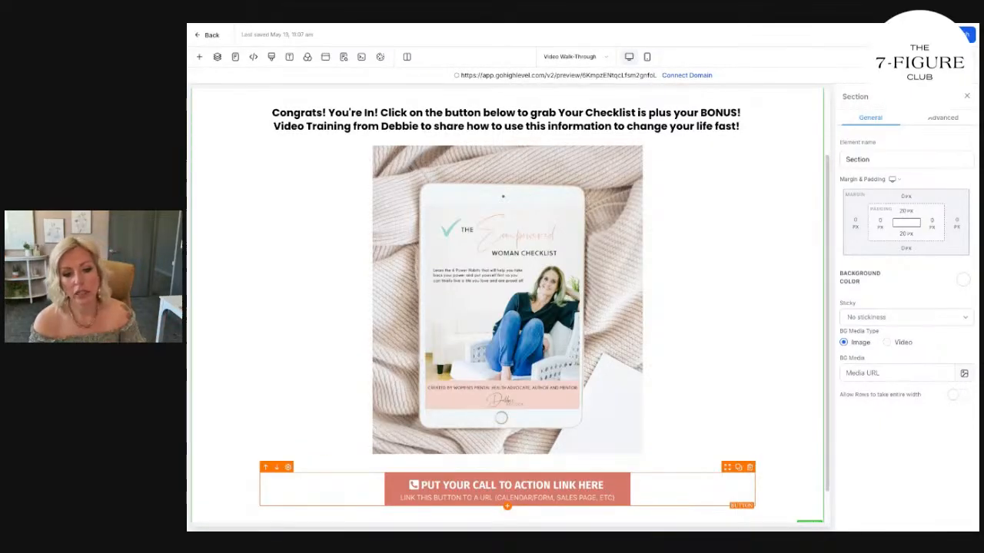
pyautogui.click(606, 491)
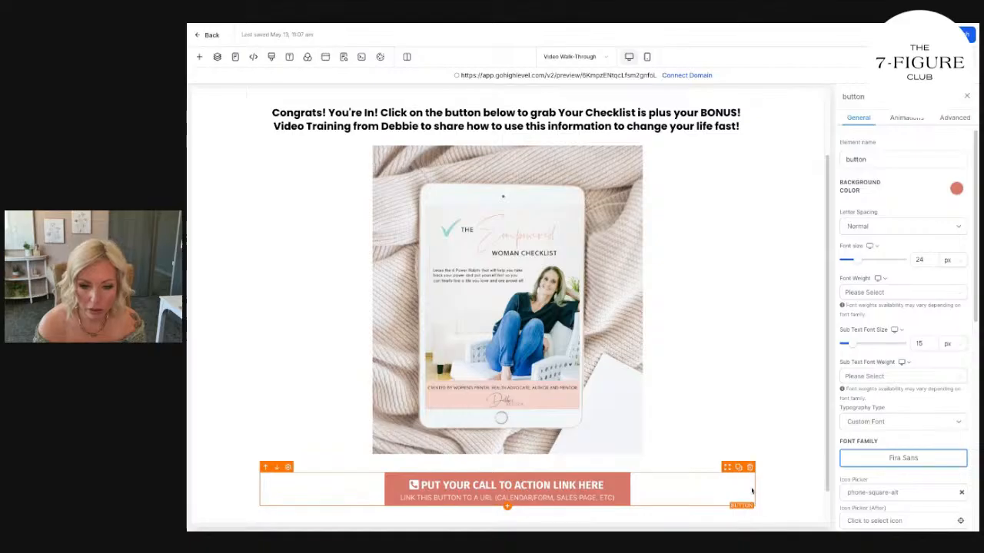
pyautogui.scroll(-2, 896, 429)
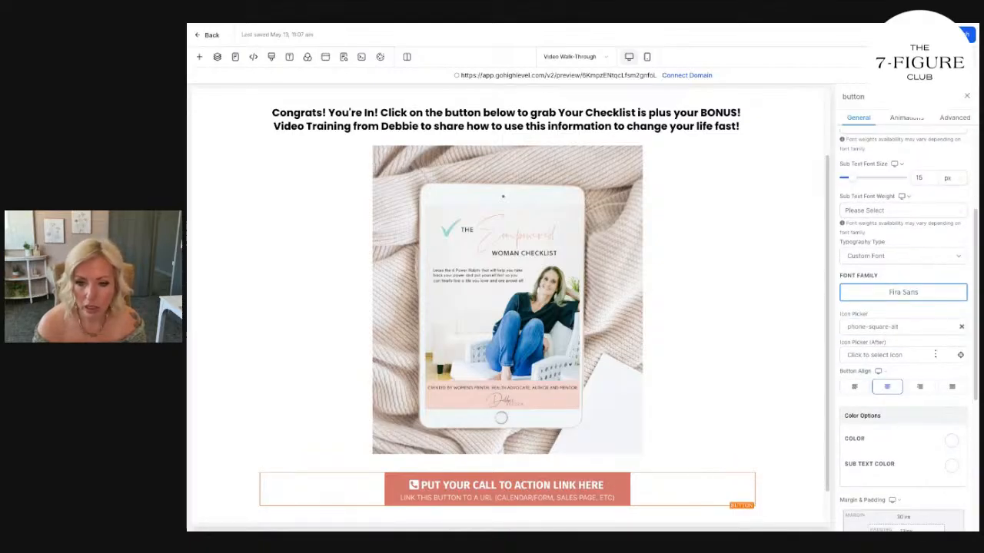
pyautogui.scroll(-4, 913, 381)
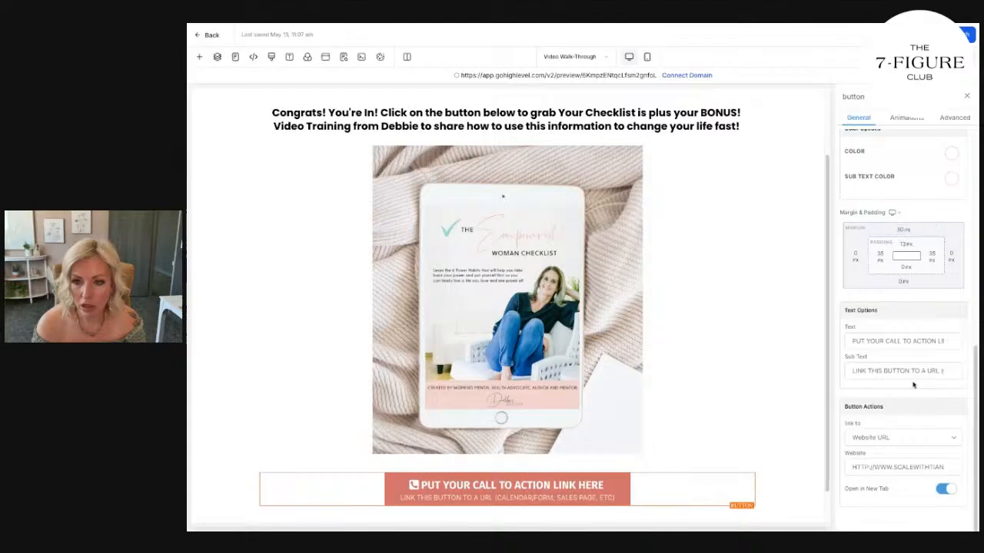
pyautogui.scroll(3, 913, 383)
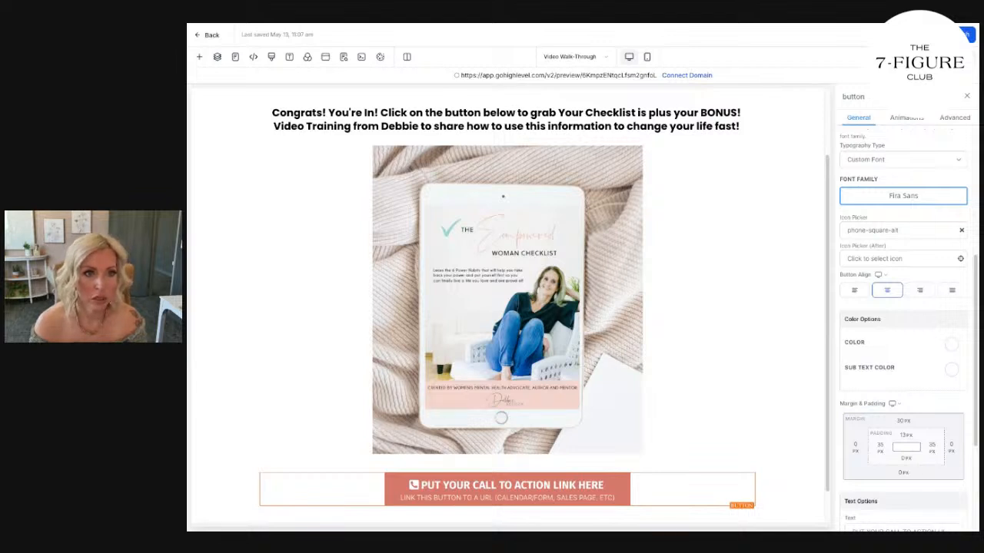
pyautogui.scroll(-3, 926, 501)
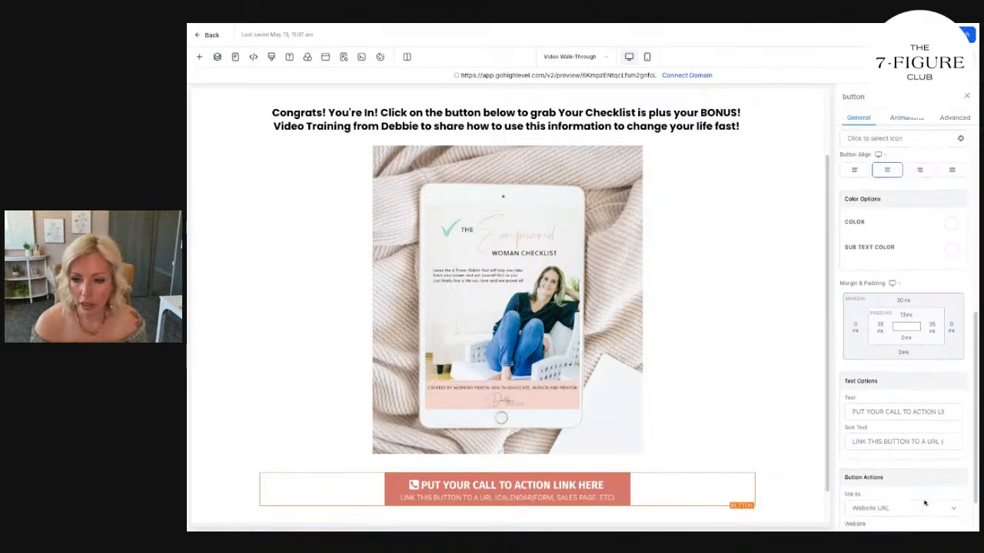
pyautogui.scroll(5, 903, 346)
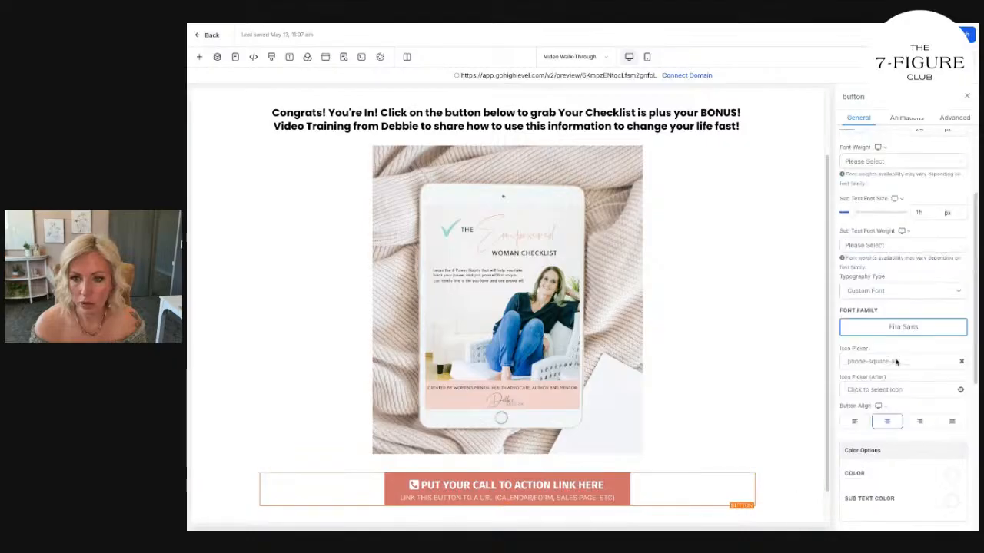
pyautogui.click(956, 190)
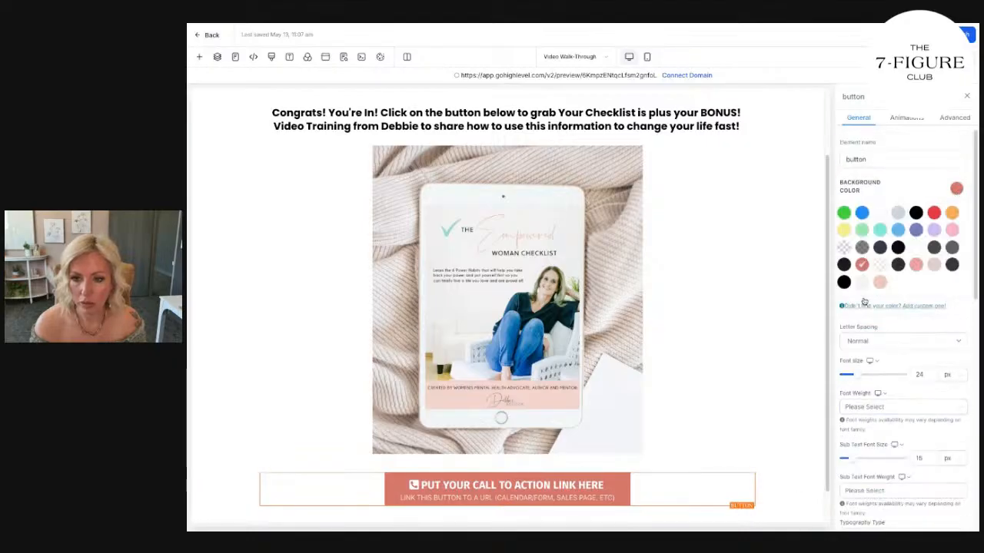
pyautogui.click(922, 306)
pyautogui.click(881, 340)
pyautogui.hotkey('ctrl', 'v')
pyautogui.click(954, 366)
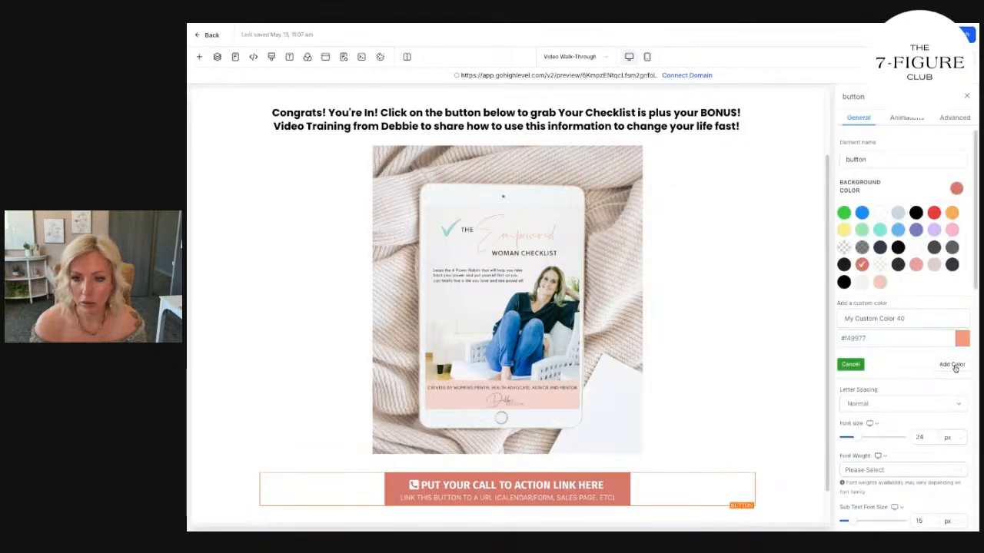
# Duplicate the call-to-action button and move one copy between the headline and the checklist image.
pyautogui.click(737, 469)
pyautogui.moveTo(728, 468); pyautogui.dragTo(590, 151)
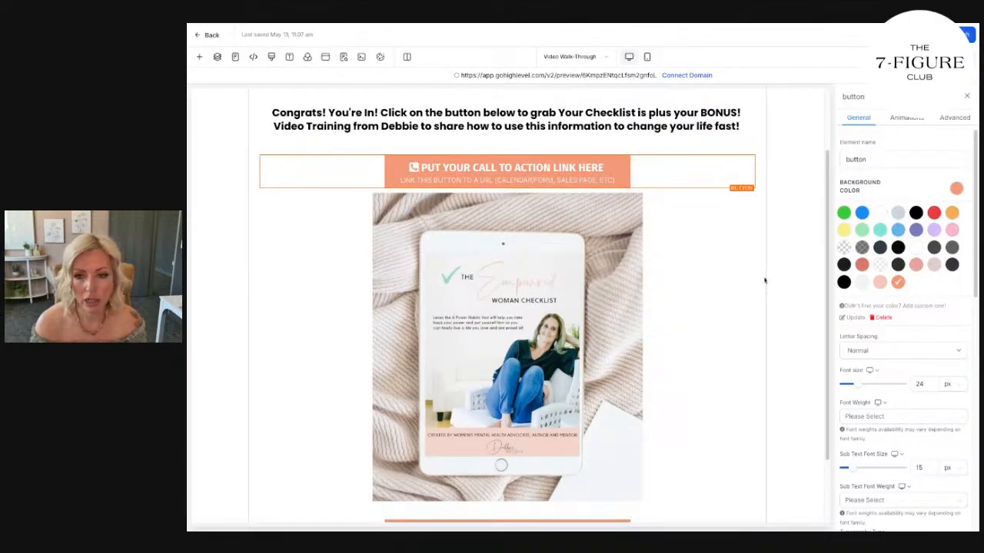
pyautogui.scroll(2, 580, 247)
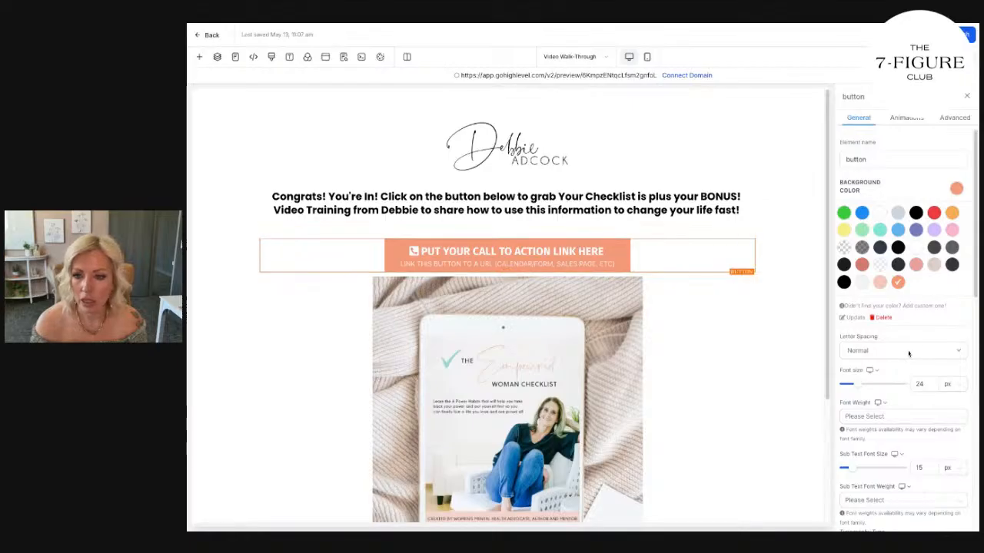
# Set the top margin of the button above the checklist image to 0 px.
pyautogui.scroll(-5, 911, 350)
pyautogui.click(907, 232)
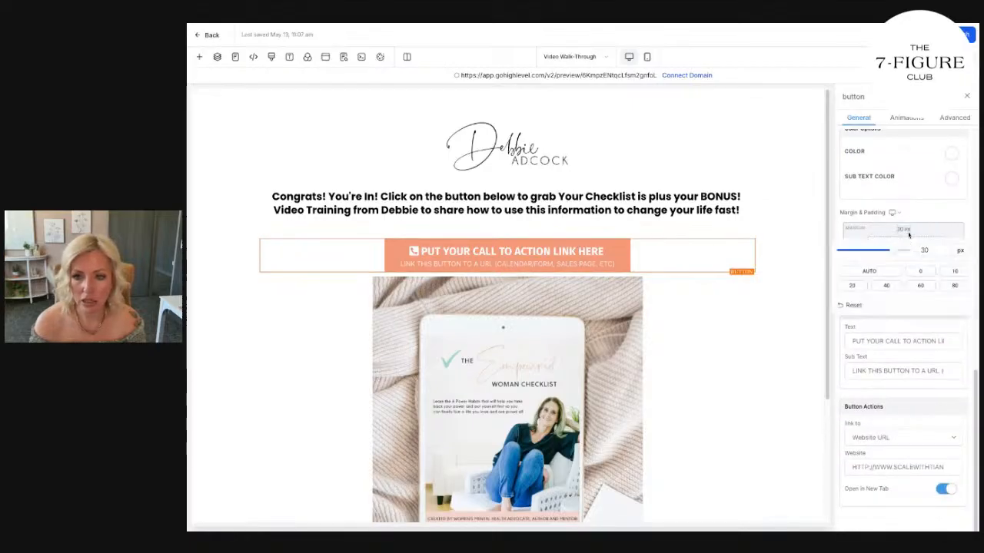
pyautogui.click(919, 272)
pyautogui.click(552, 336)
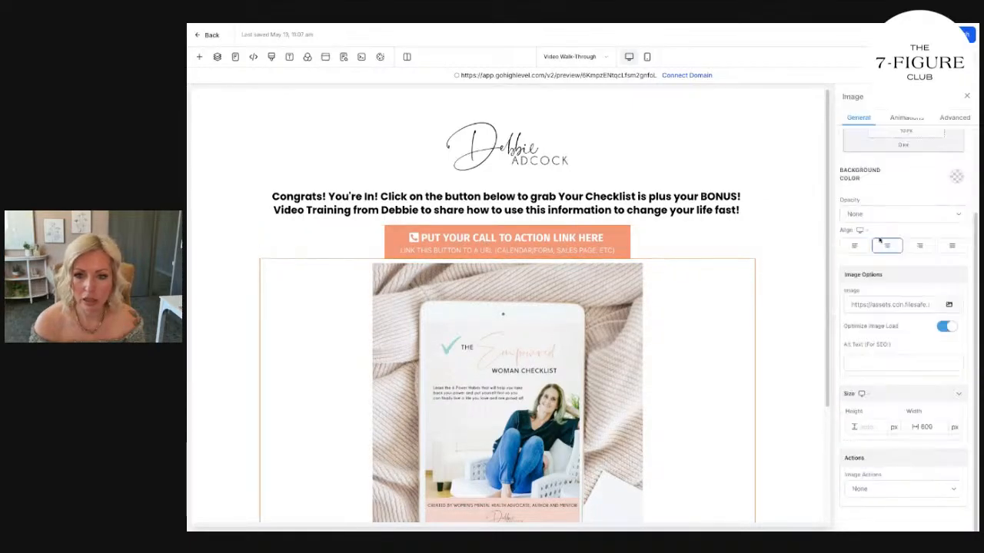
pyautogui.click(594, 247)
pyautogui.scroll(3, 899, 333)
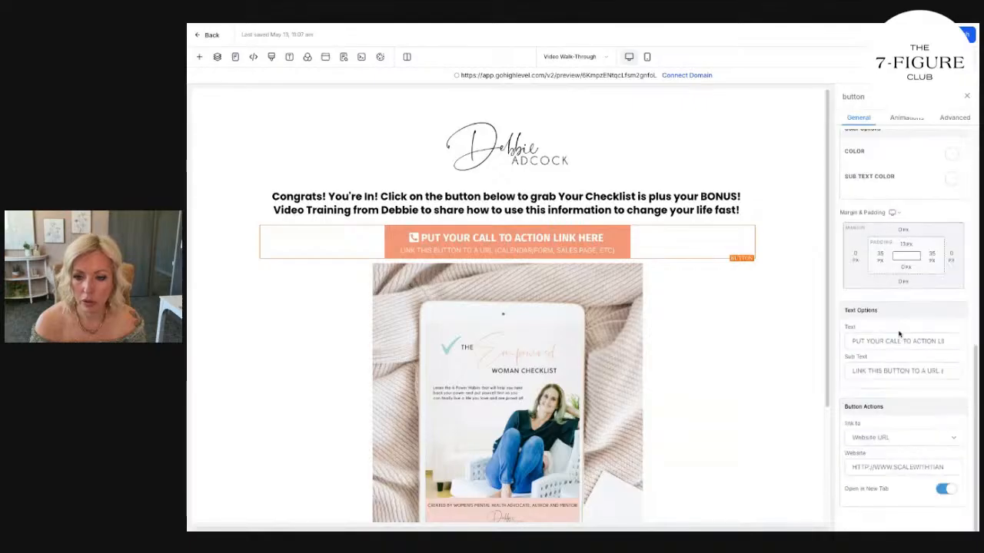
pyautogui.click(903, 230)
pyautogui.click(920, 286)
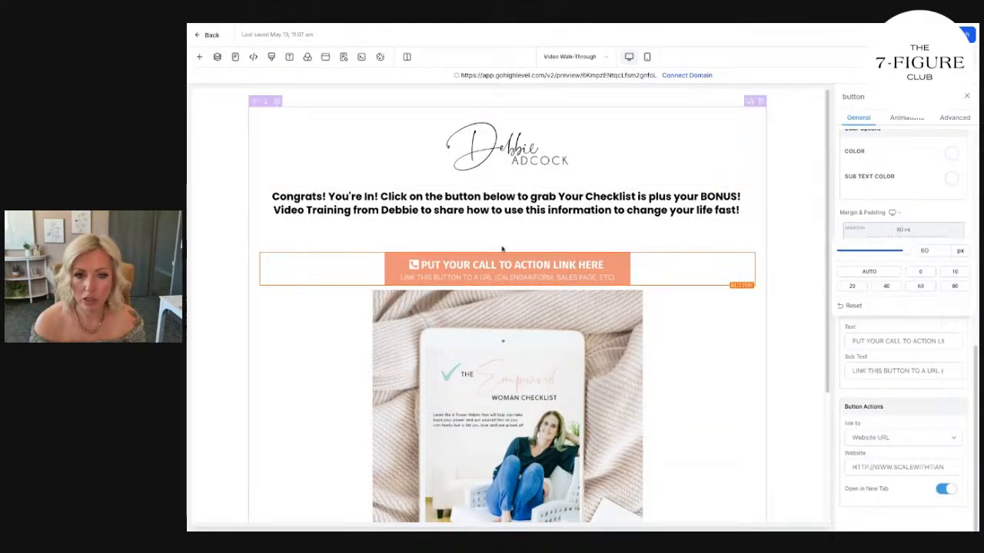
pyautogui.click(918, 275)
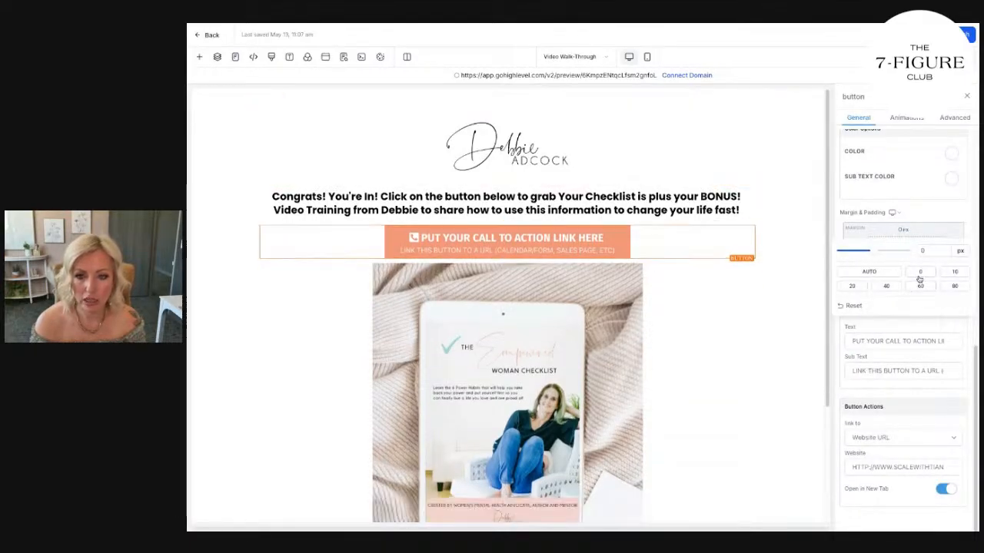
# Set the checklist image's top margin to 10 px.
pyautogui.click(580, 349)
pyautogui.scroll(3, 896, 304)
pyautogui.click(904, 199)
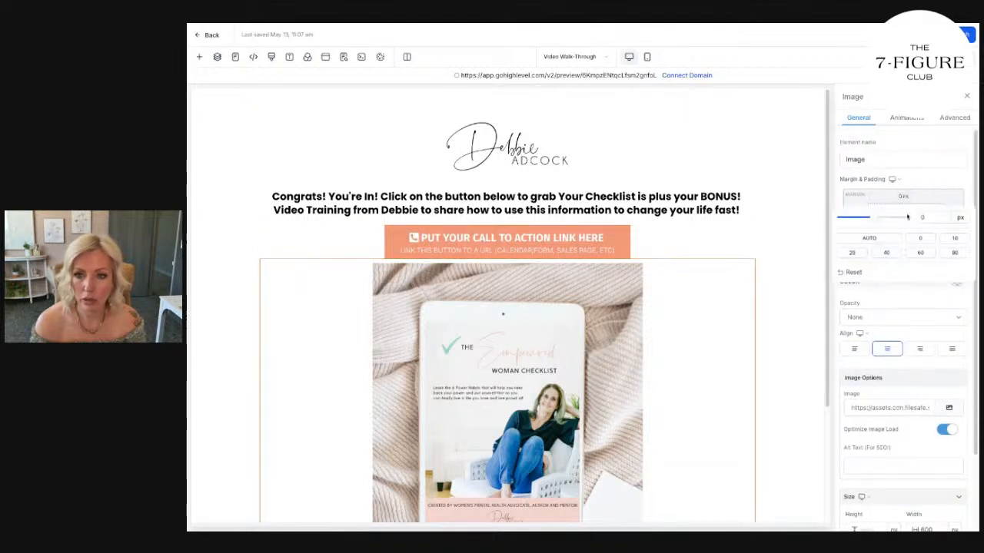
pyautogui.click(953, 239)
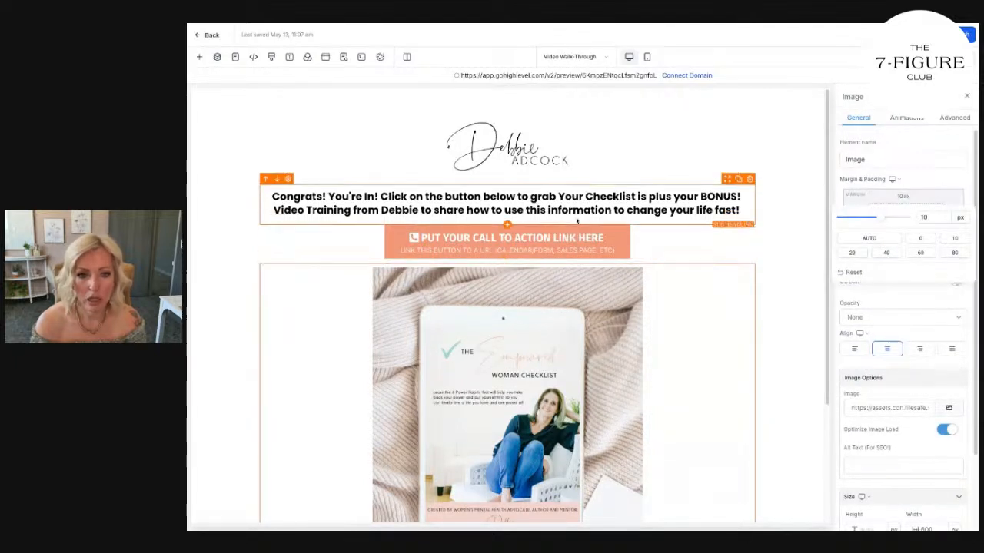
# Change the font of the button above the checklist image to Poppins and remove its phone icon.
pyautogui.click(575, 249)
pyautogui.scroll(-3, 808, 344)
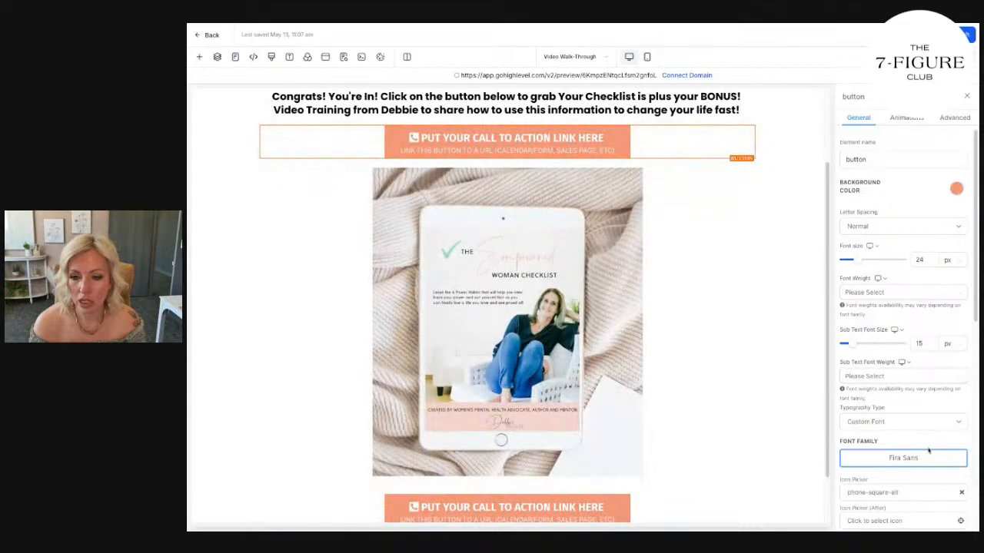
pyautogui.click(929, 461)
pyautogui.click(679, 319)
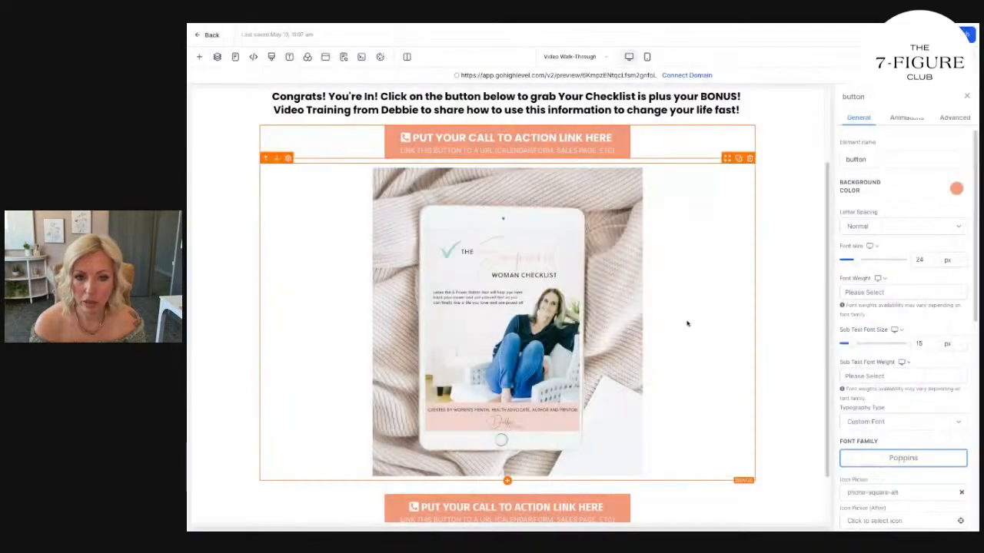
pyautogui.scroll(-1, 955, 424)
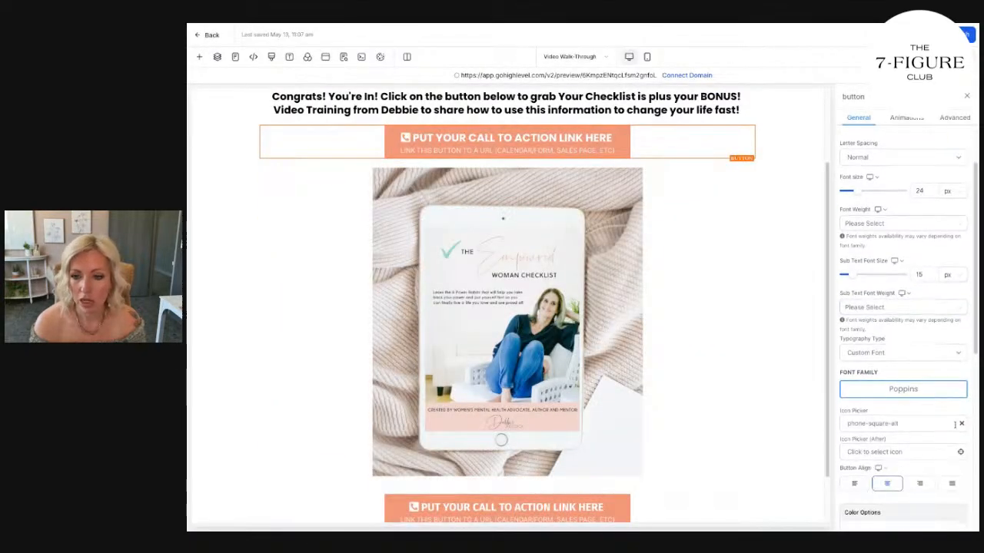
pyautogui.click(961, 424)
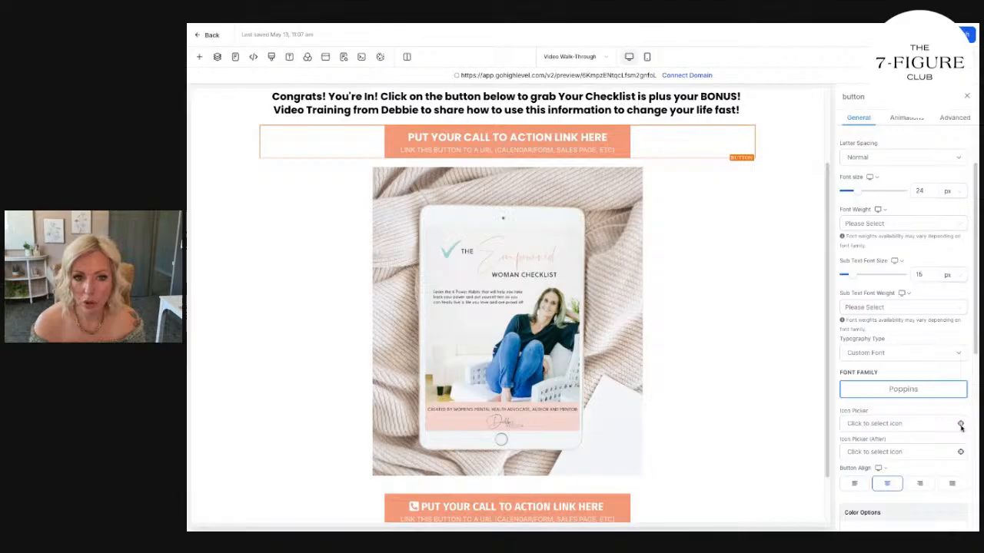
# Clear the sub text of the call-to-action button above the checklist image.
pyautogui.scroll(-2, 940, 446)
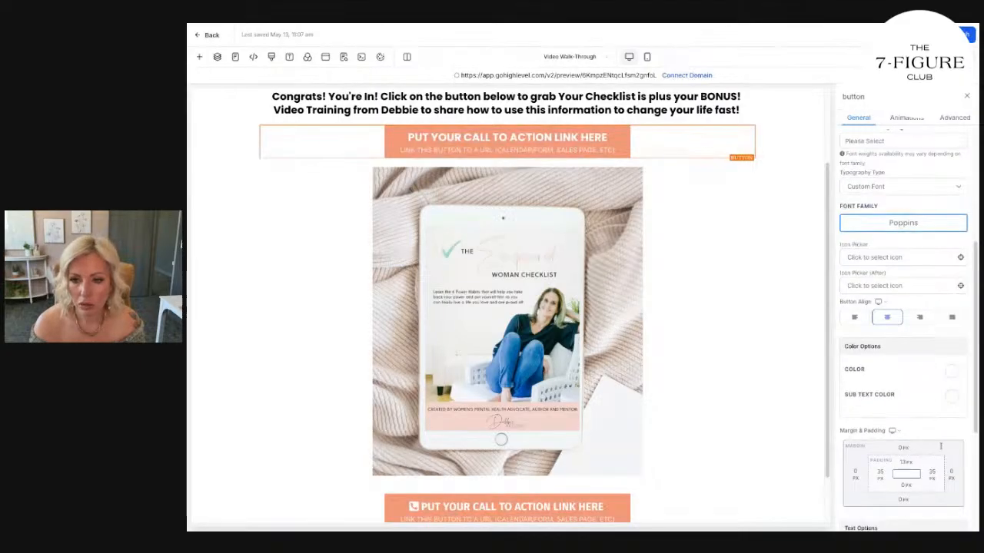
pyautogui.scroll(3, 940, 446)
pyautogui.scroll(-6, 940, 446)
pyautogui.click(933, 468)
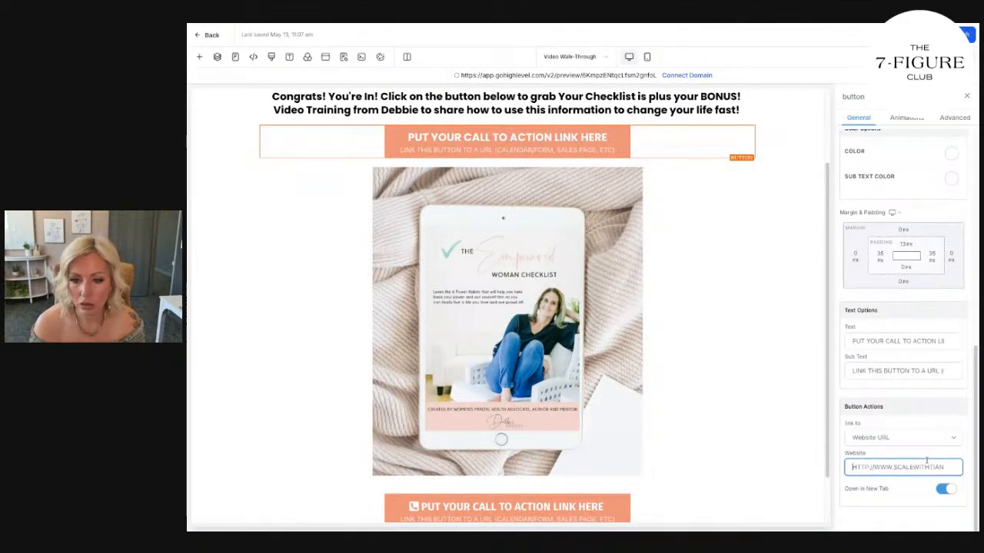
pyautogui.click(896, 373)
pyautogui.hotkey('ctrl', 'a')
pyautogui.press('BackSpace')
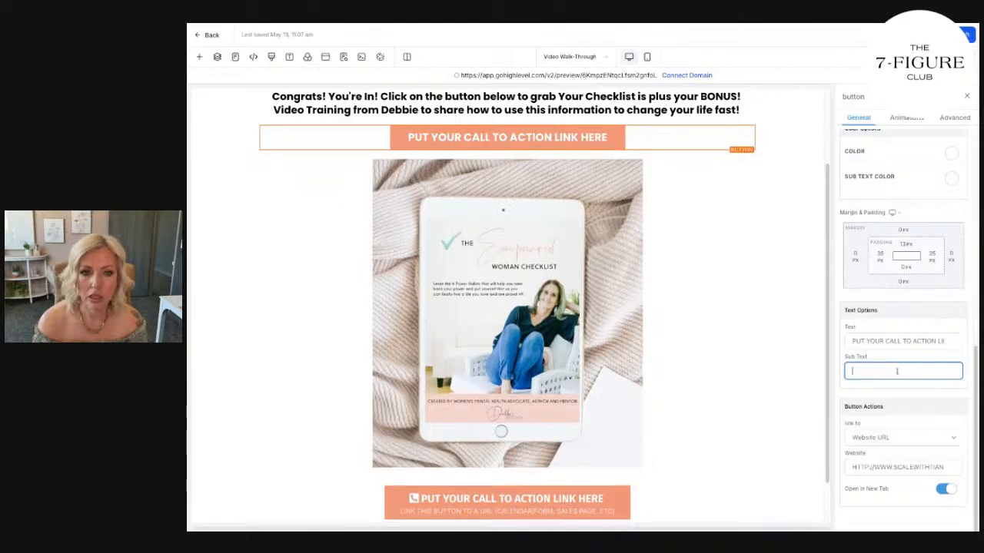
# Set the upper button's text to "CLICK HERE TO DOWNLOAD YOUR CHECKLIST NOW".
pyautogui.click(910, 339)
pyautogui.hotkey('ctrl', 'a')
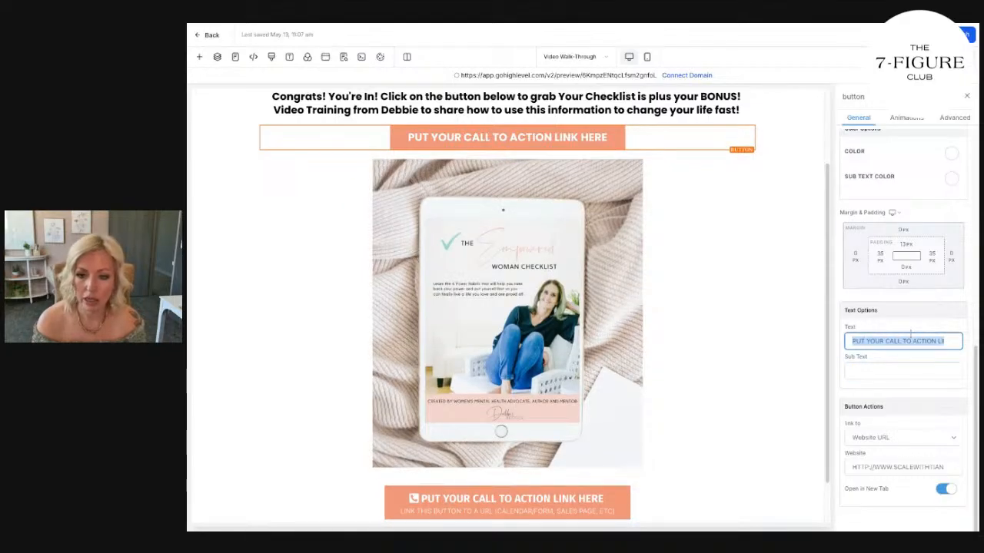
pyautogui.write('CLICK HERE TO DOWNLOAD')
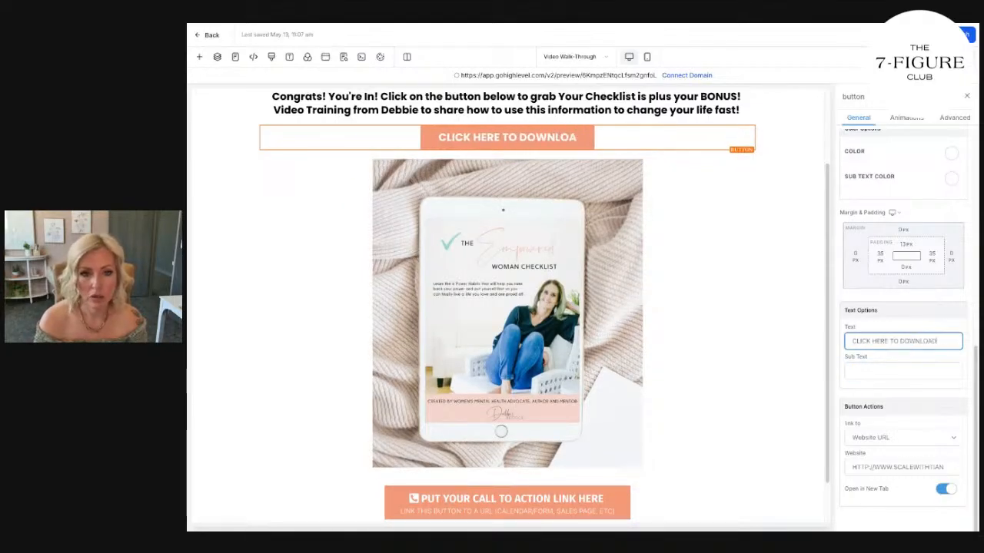
pyautogui.write(' YOUR CHECKLIST NOW')
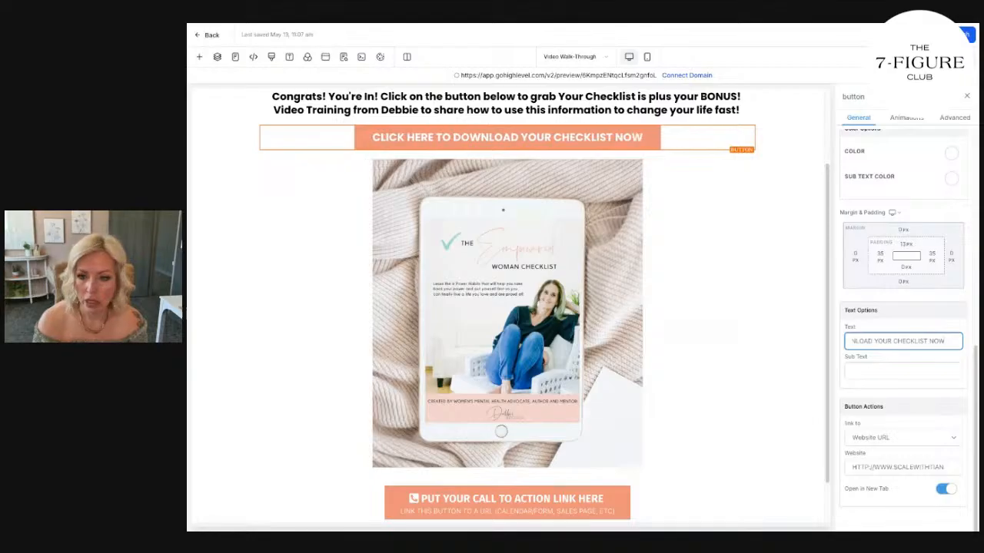
# Search the icons for download and place the download icon after the upper button's text.
pyautogui.scroll(5, 900, 328)
pyautogui.scroll(-5, 900, 328)
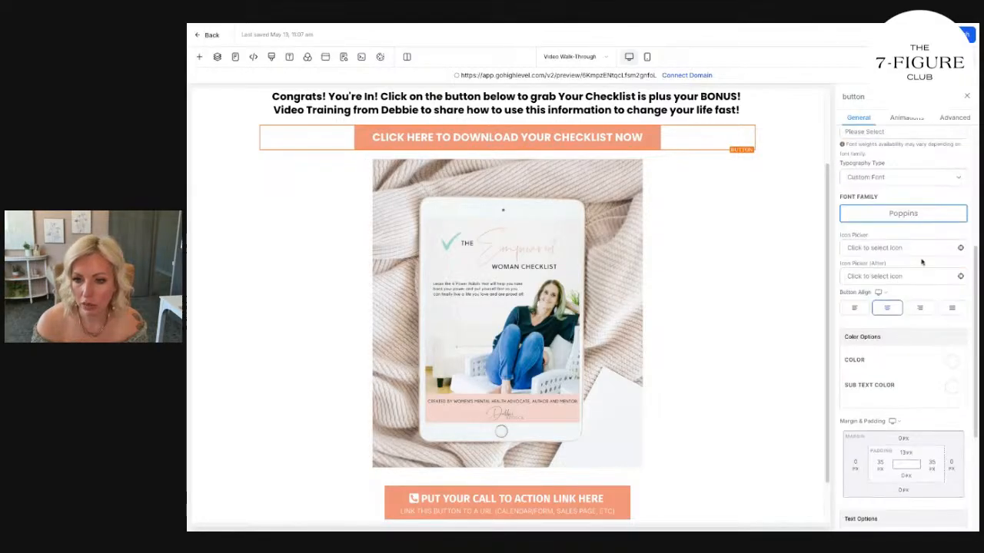
pyautogui.scroll(-1, 918, 248)
pyautogui.click(887, 261)
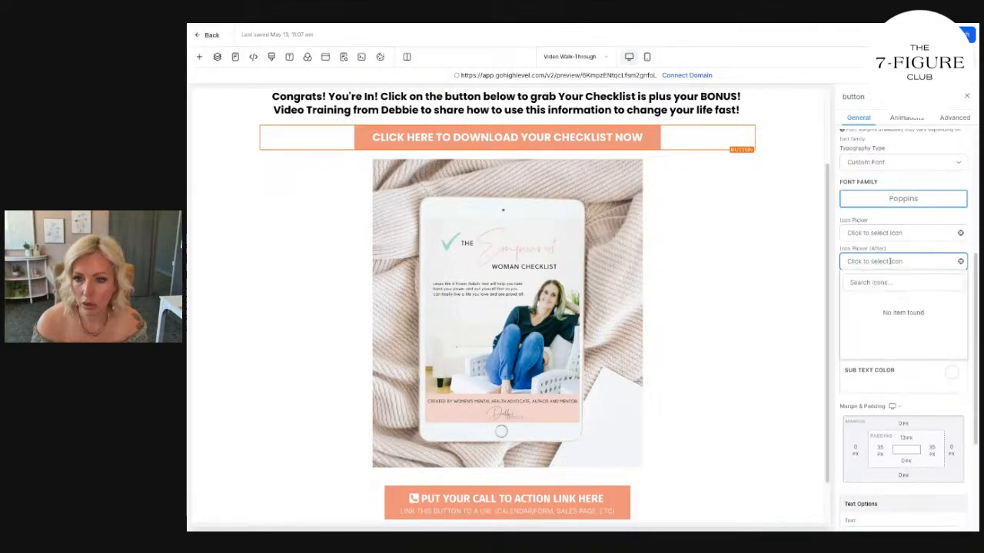
pyautogui.write('DOWNLO')
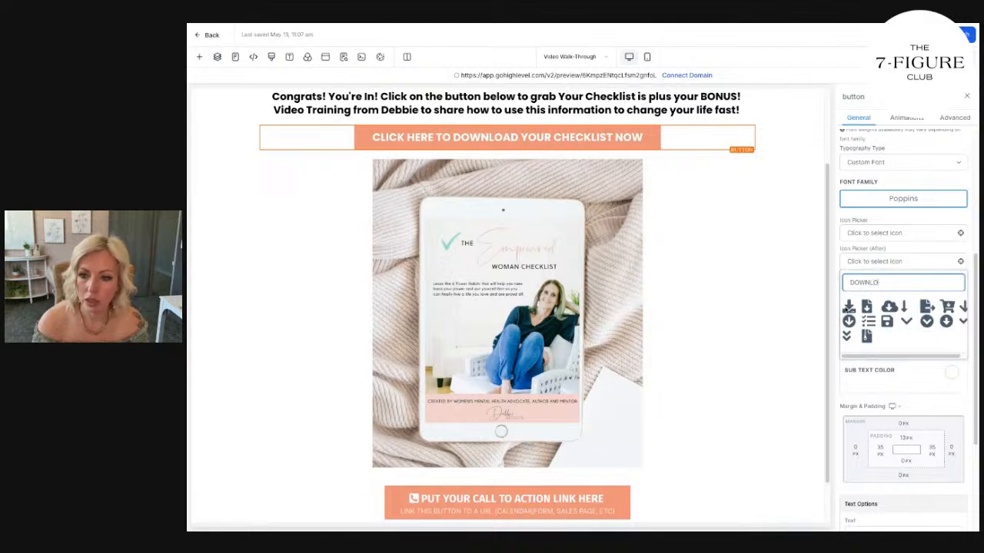
pyautogui.click(848, 306)
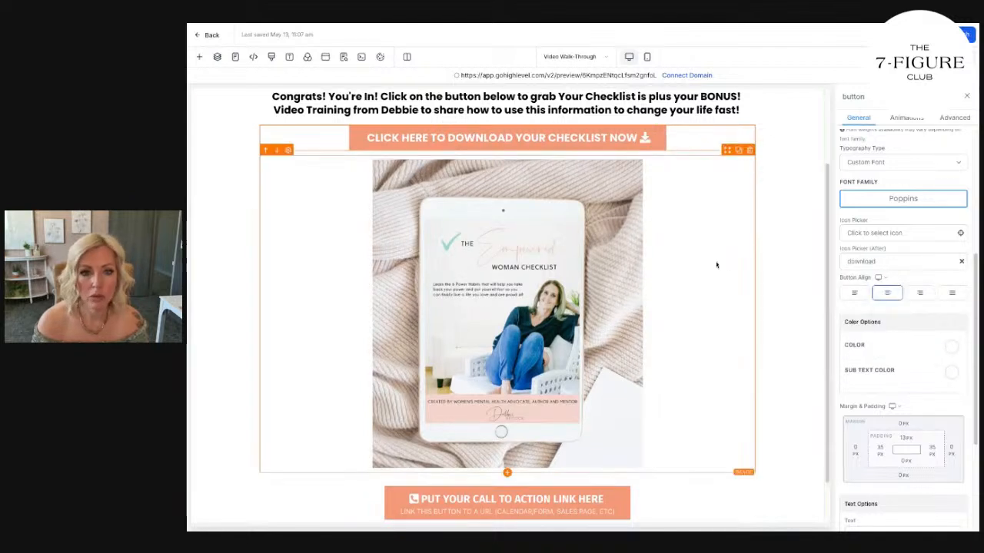
# Replace the icon after the upper button's text with the long-arrow-alt-down icon.
pyautogui.scroll(3, 589, 225)
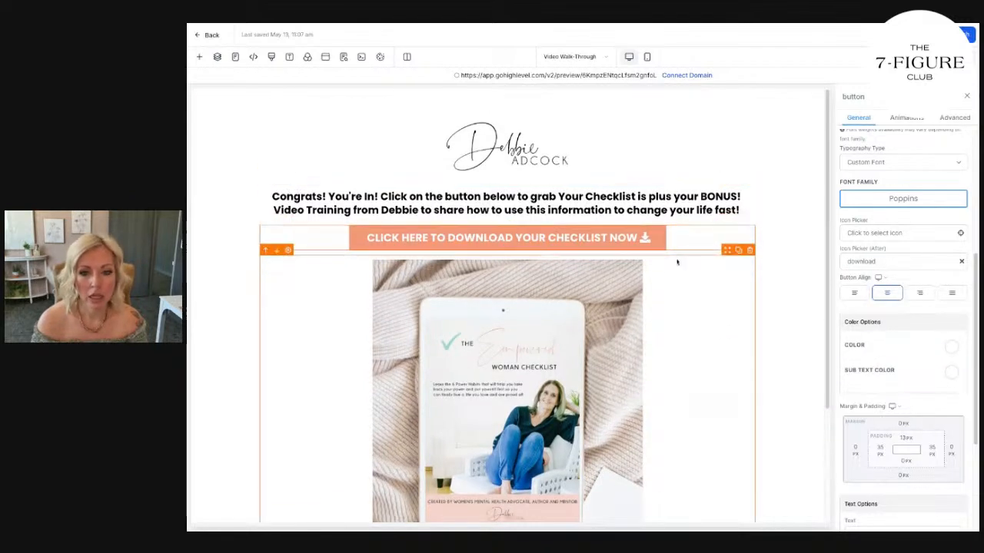
pyautogui.scroll(-3, 904, 430)
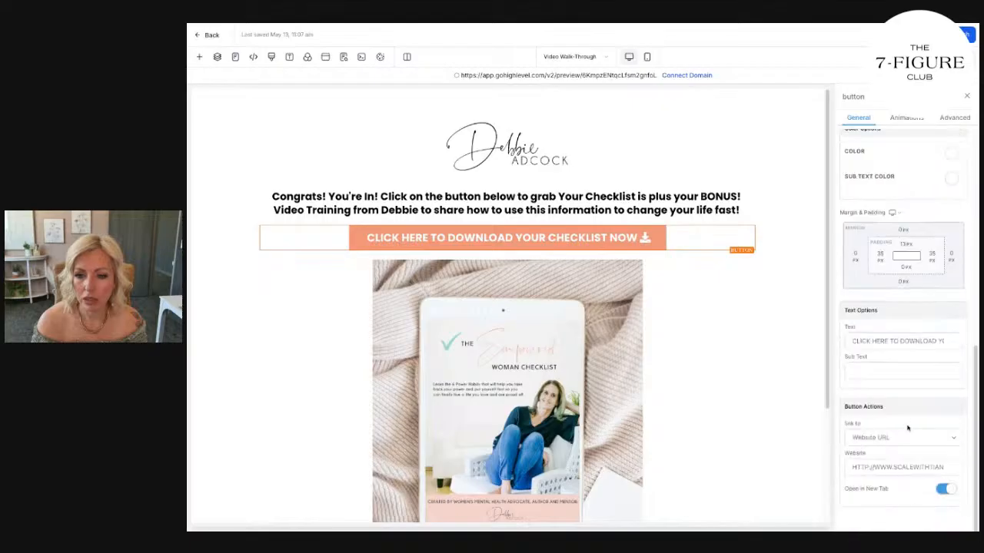
pyautogui.scroll(5, 906, 454)
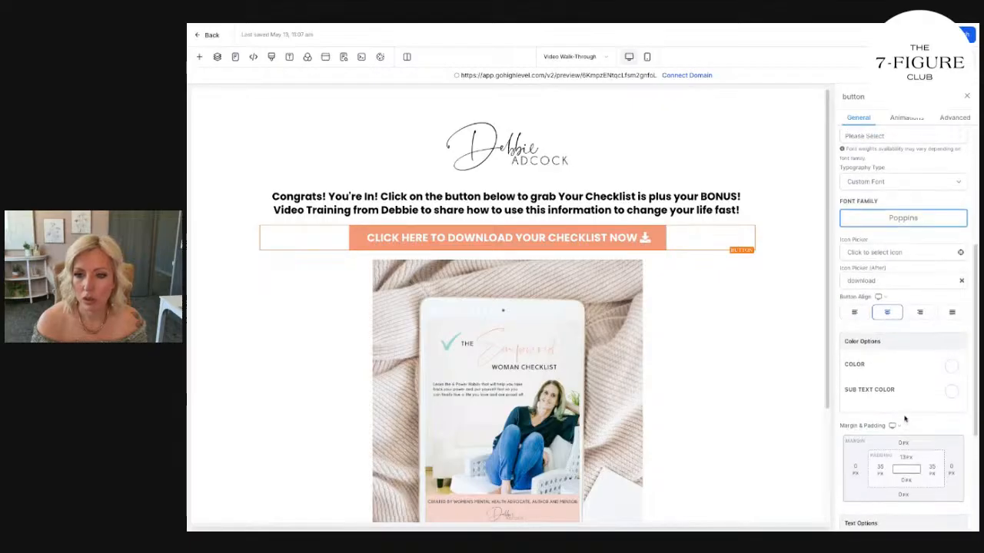
pyautogui.click(961, 302)
pyautogui.click(905, 302)
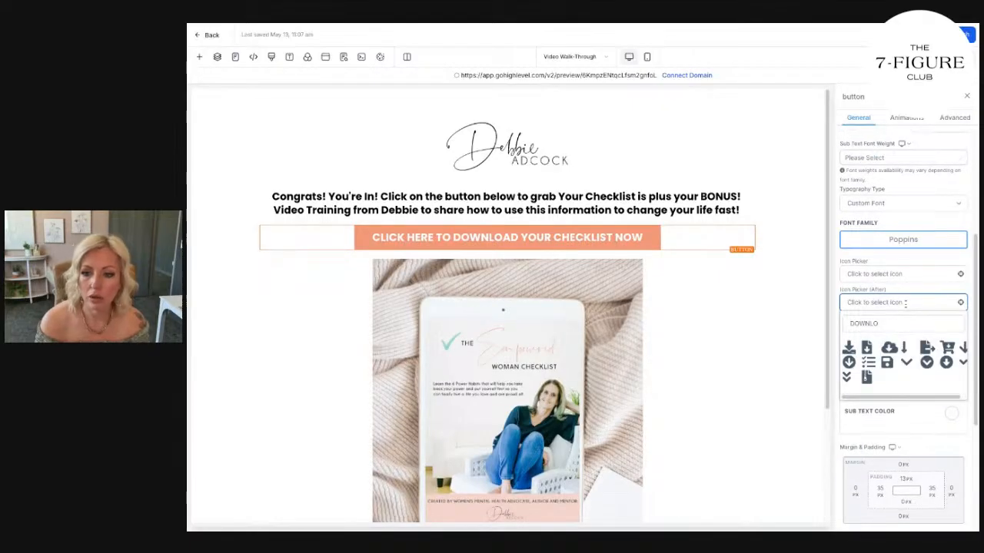
pyautogui.click(904, 347)
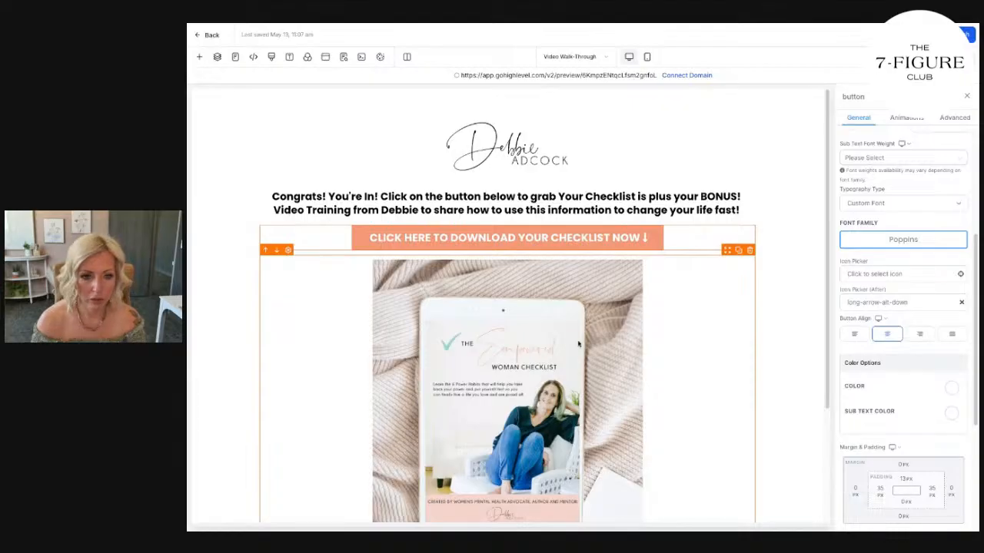
# Delete the placeholder call-to-action button below the checklist image.
pyautogui.scroll(-4, 578, 343)
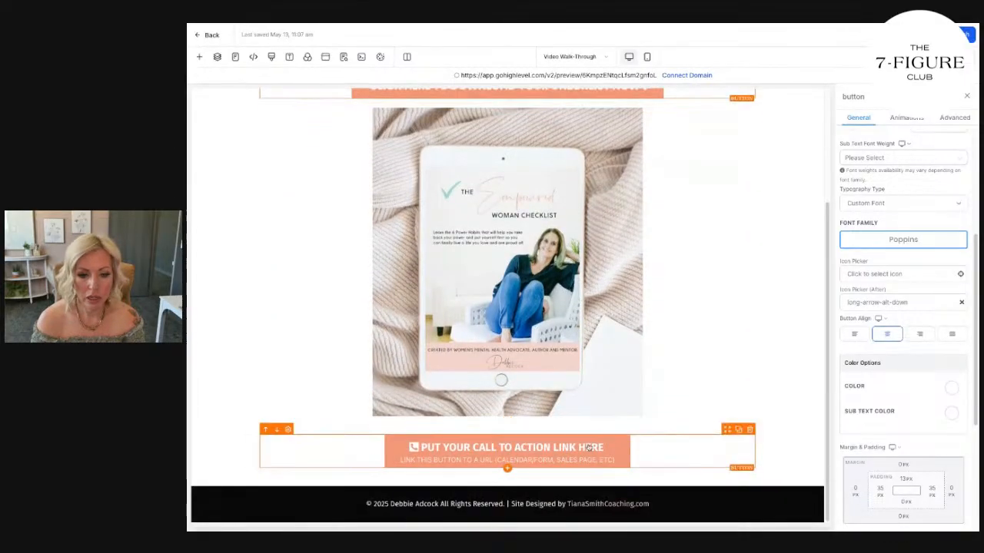
pyautogui.scroll(-3, 900, 400)
pyautogui.scroll(3, 902, 371)
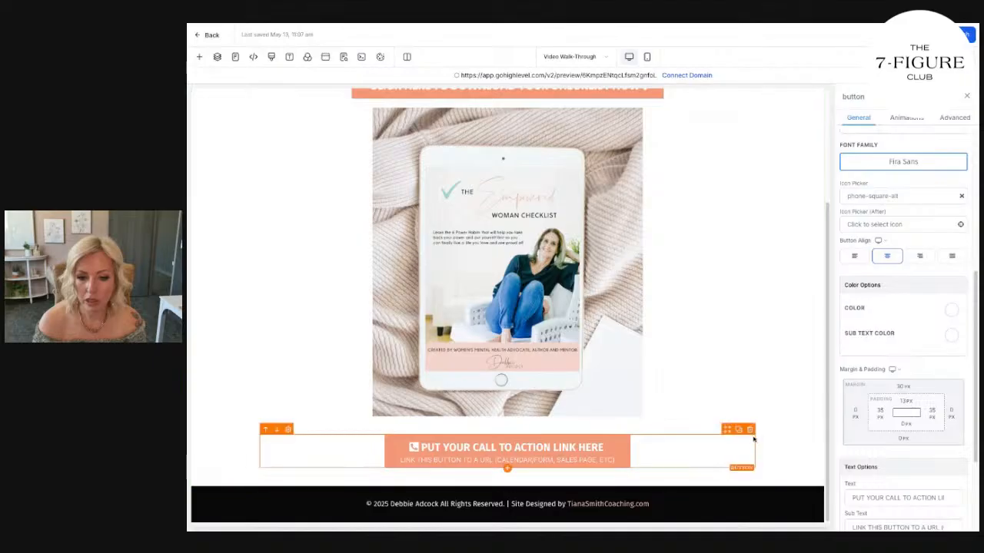
pyautogui.click(749, 430)
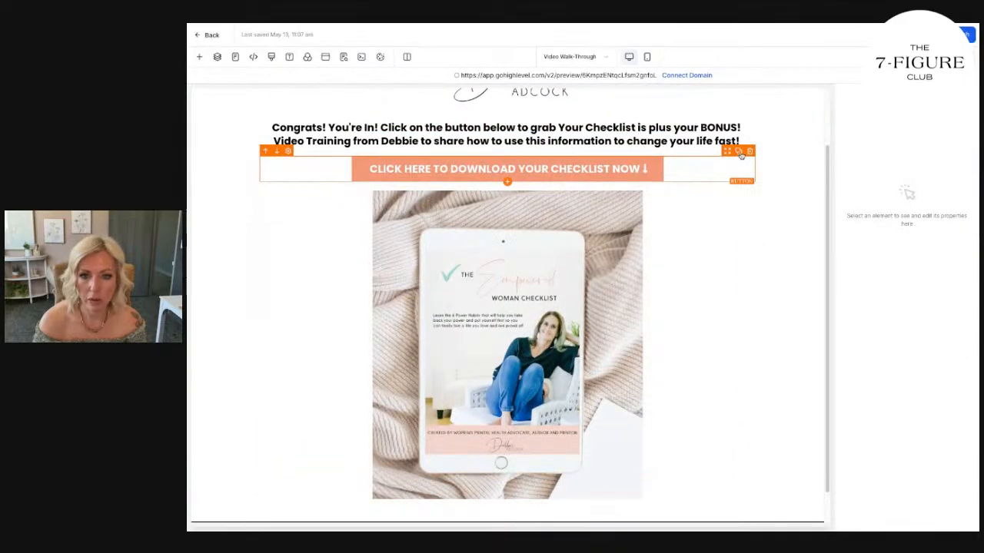
# Duplicate the checklist download button and move the copy between the checklist image and the footer.
pyautogui.click(739, 152)
pyautogui.moveTo(729, 178); pyautogui.dragTo(732, 503)
pyautogui.scroll(-2, 777, 428)
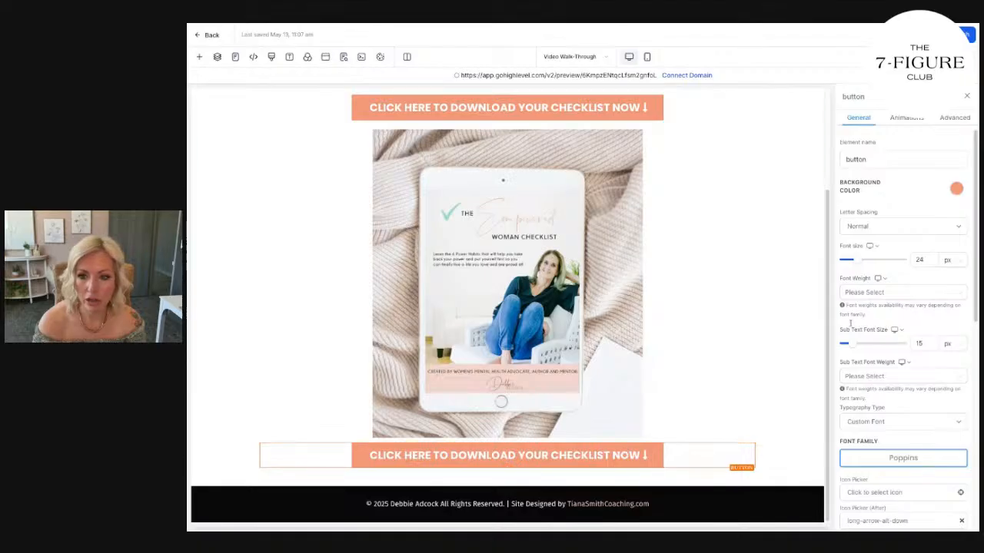
pyautogui.scroll(-3, 917, 404)
# Set the font size of the download button above the checklist image to 21 px.
pyautogui.click(577, 114)
pyautogui.scroll(-3, 923, 409)
pyautogui.scroll(3, 923, 409)
pyautogui.scroll(5, 923, 409)
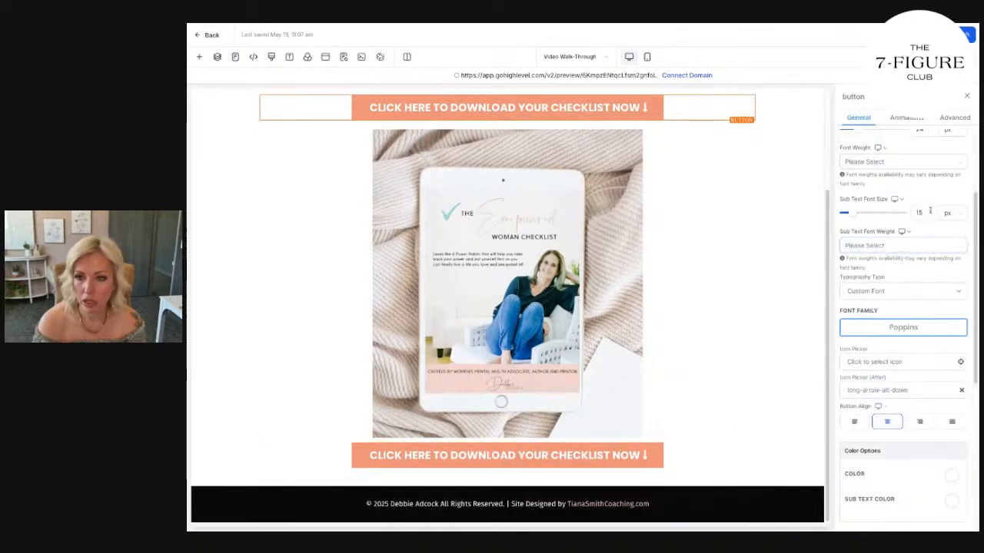
pyautogui.click(924, 260)
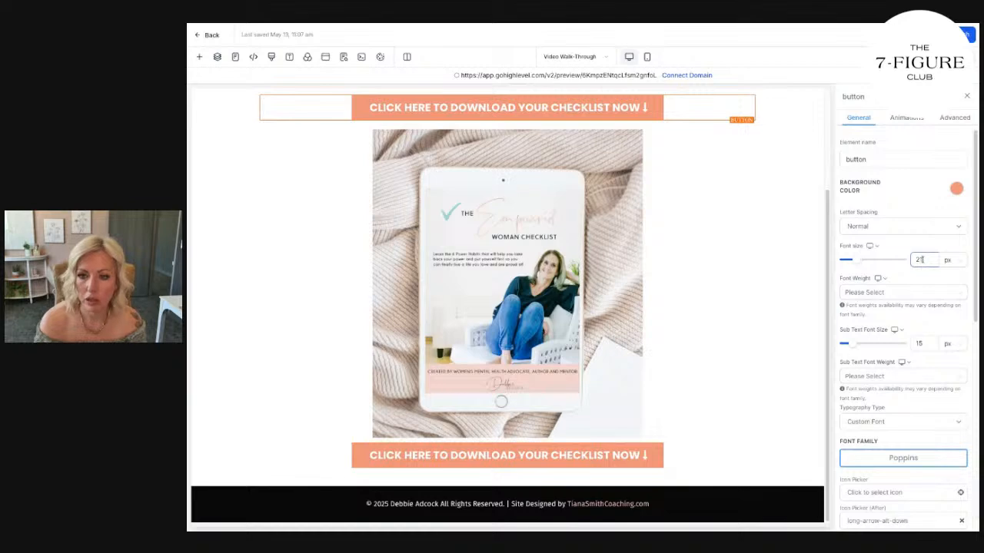
pyautogui.press('BackSpace')
pyautogui.write('1')
# Set the font size of the download button below the checklist image to 21 px.
pyautogui.click(611, 454)
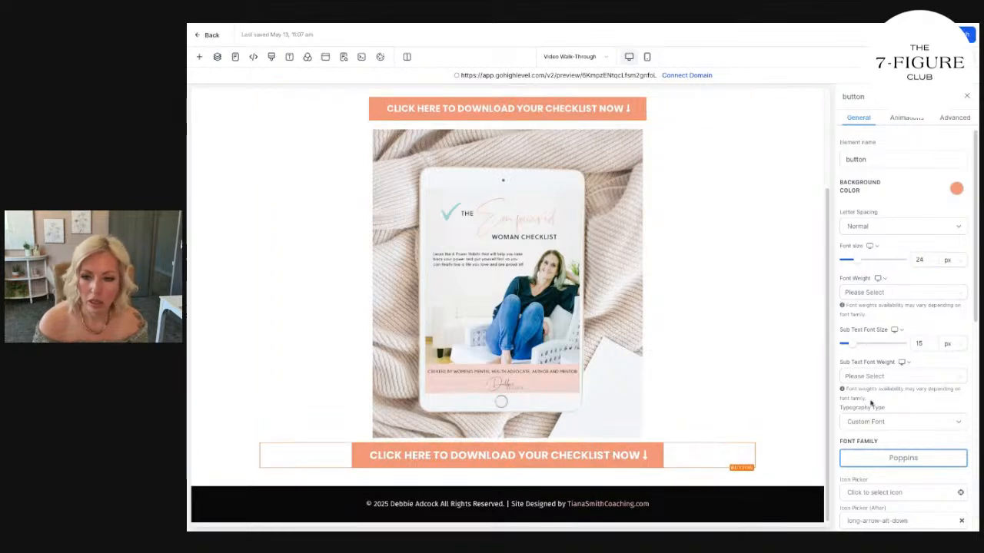
pyautogui.click(924, 260)
pyautogui.press('BackSpace')
pyautogui.write('1')
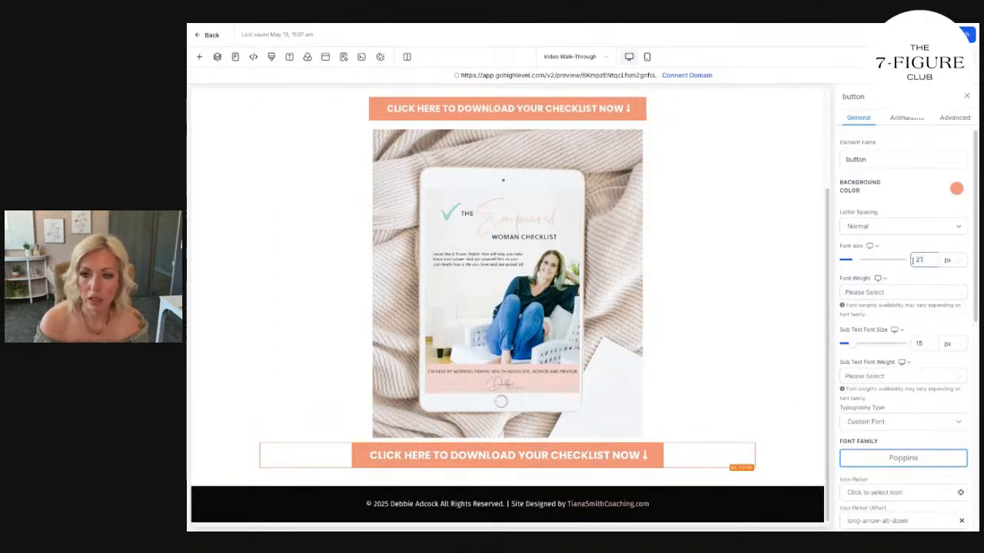
# Switch the page to the mobile layout and remove the bold formatting from the whole headline.
pyautogui.click(648, 56)
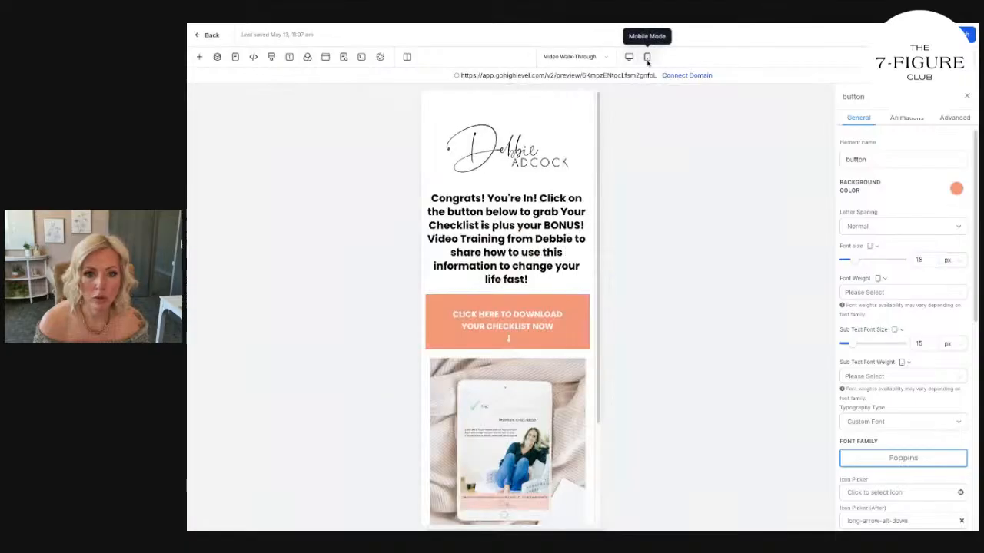
pyautogui.click(529, 225)
pyautogui.tripleClick(529, 219)
pyautogui.press('super+b')
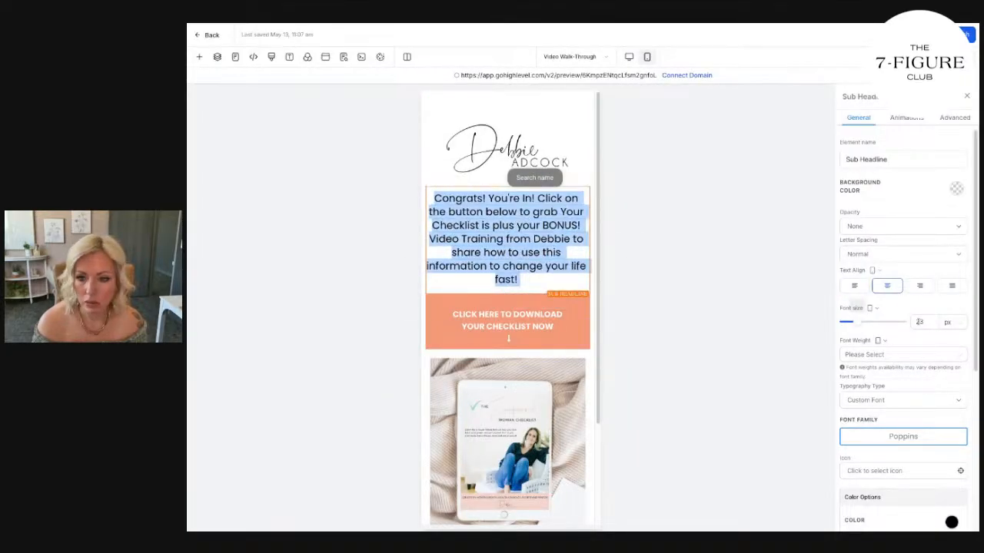
# Reduce the headline's font size for the mobile layout.
pyautogui.click(929, 324)
pyautogui.press('BackSpace')
pyautogui.press('BackSpace')
pyautogui.write('18')
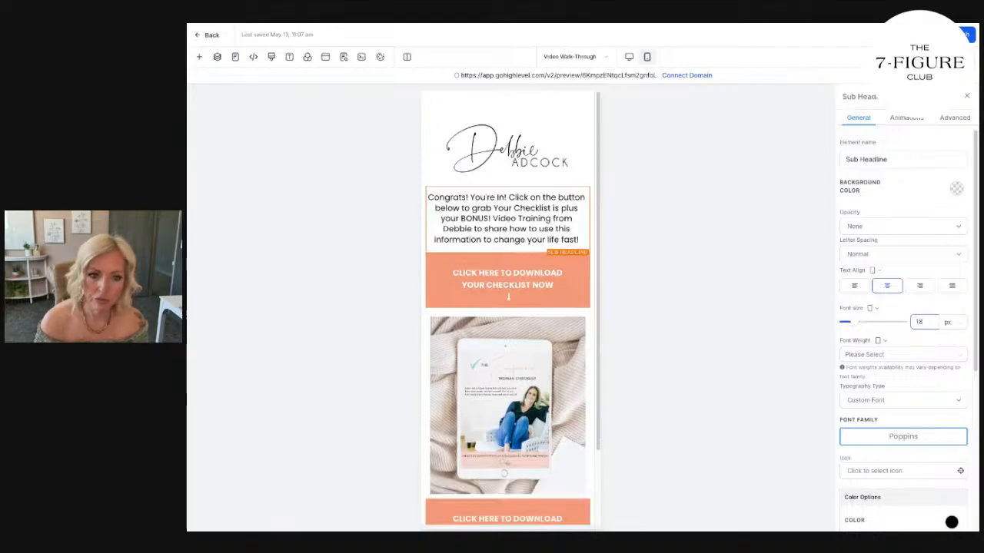
pyautogui.click(508, 279)
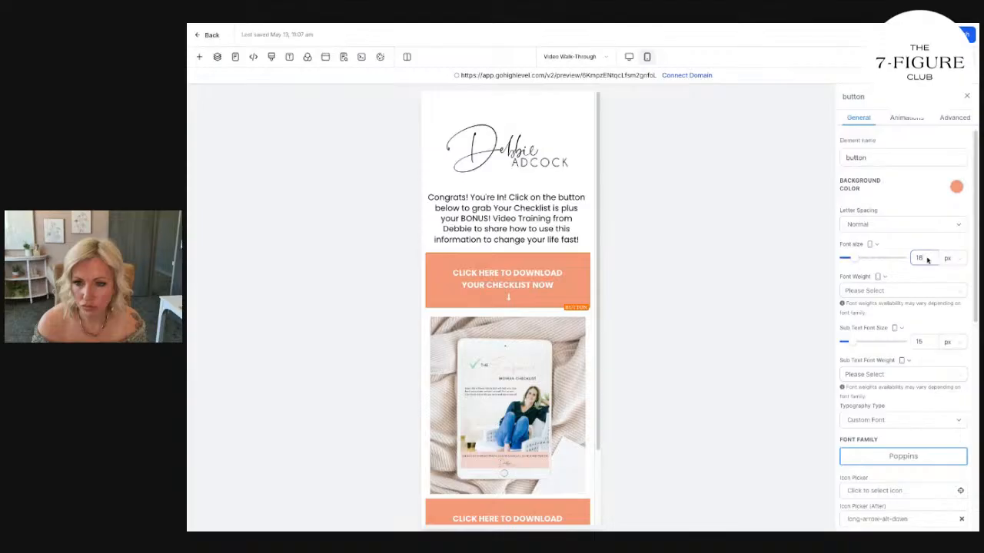
# Set the mobile font size of the download button above the checklist image to 16 px and its left and right padding to 10 px.
pyautogui.write('16')
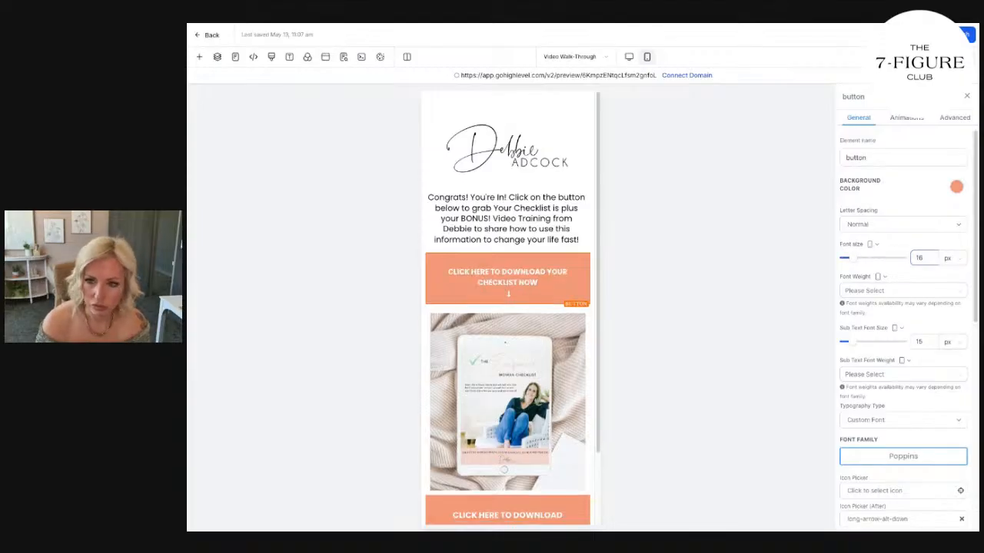
pyautogui.scroll(-10, 896, 355)
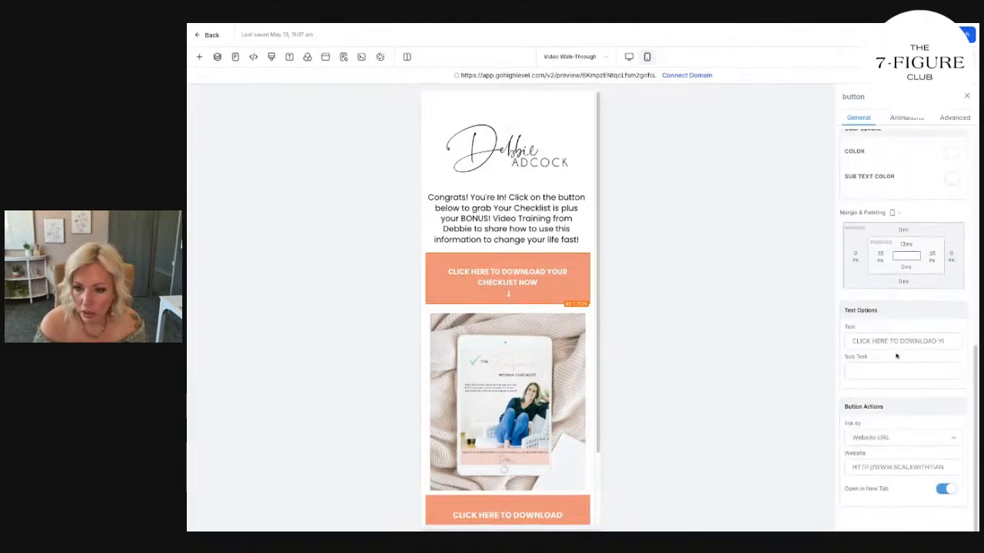
pyautogui.click(881, 255)
pyautogui.click(863, 302)
pyautogui.click(930, 256)
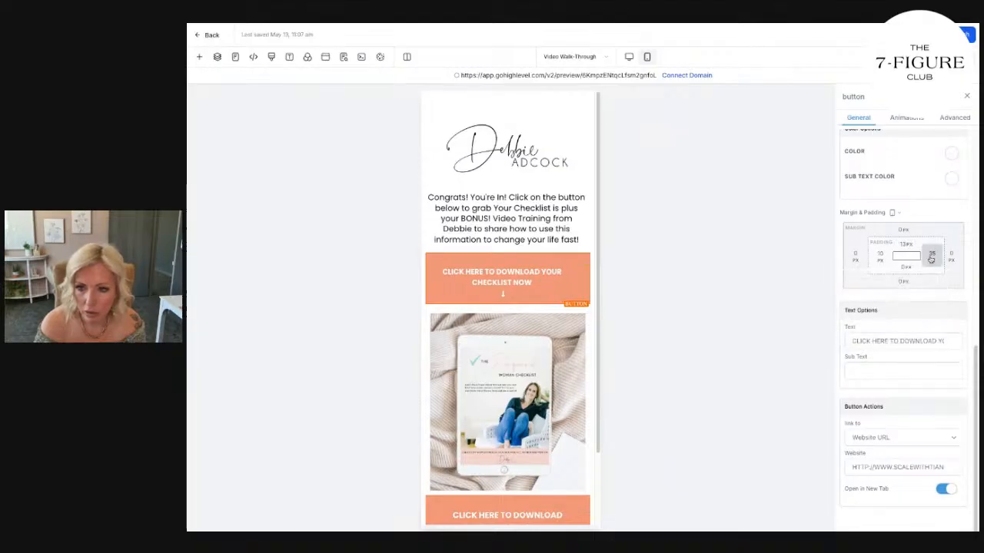
pyautogui.click(847, 303)
pyautogui.click(941, 215)
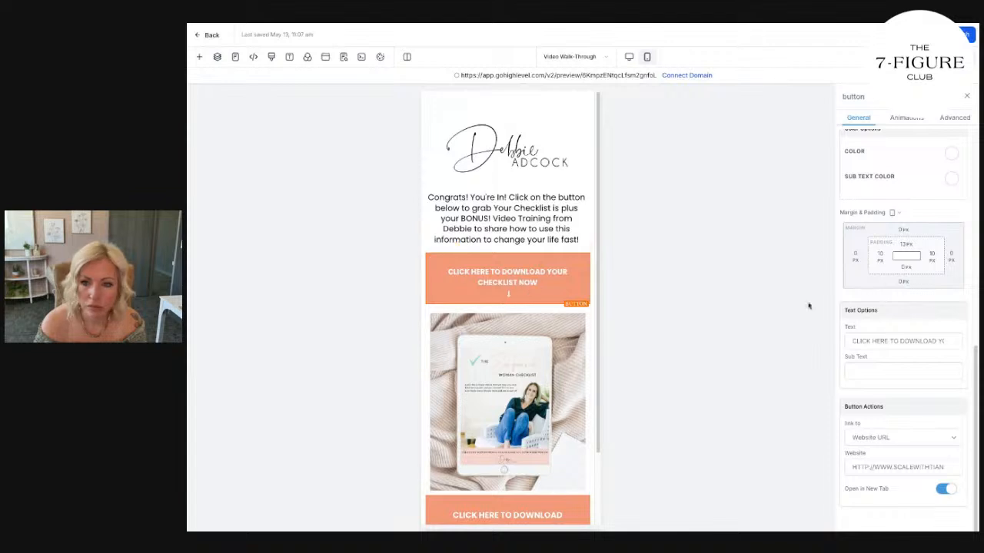
# Shorten the text of the button above the checklist image to "CLICK HERE TO DOWNLOAD NOW".
pyautogui.moveTo(939, 342); pyautogui.dragTo(976, 350)
pyautogui.press('BackSpace')
pyautogui.write('NOW')
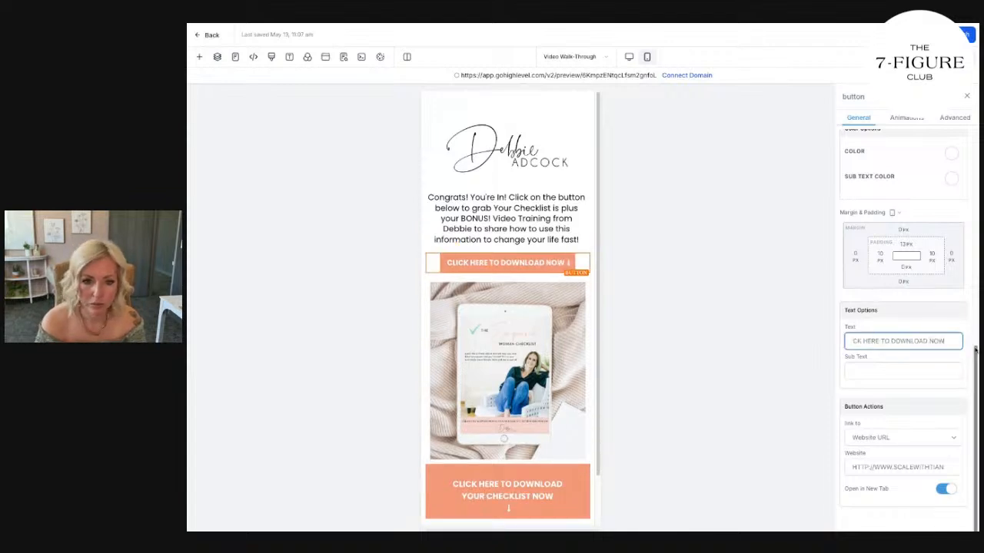
# Set the left and right mobile padding of the button below the checklist image to 10 px.
pyautogui.scroll(-2, 553, 387)
pyautogui.click(567, 430)
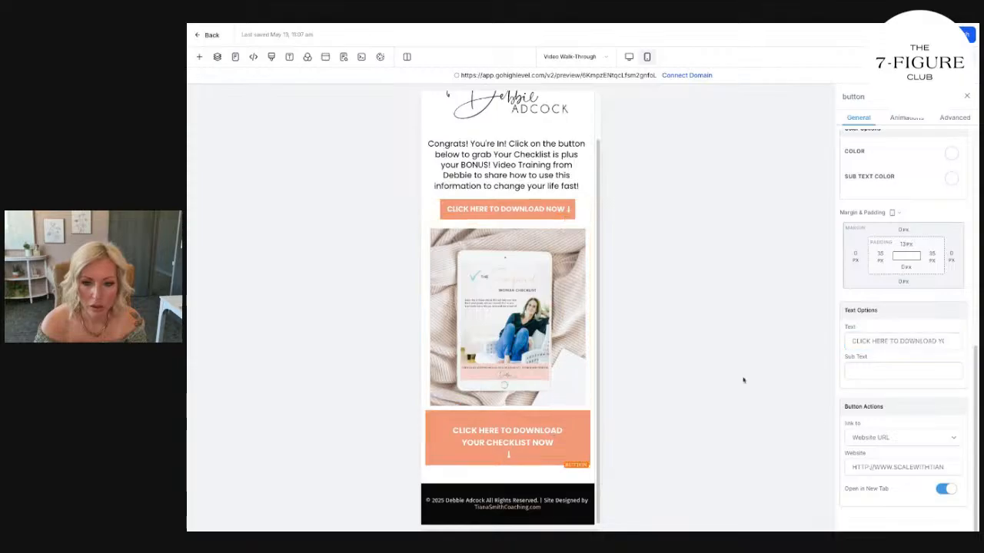
pyautogui.click(880, 256)
pyautogui.click(863, 301)
pyautogui.click(924, 261)
pyautogui.click(847, 301)
# Replace the text of the button below the checklist image with "CLICK HERE TO BOOK A CALL".
pyautogui.click(918, 371)
pyautogui.tripleClick(920, 344)
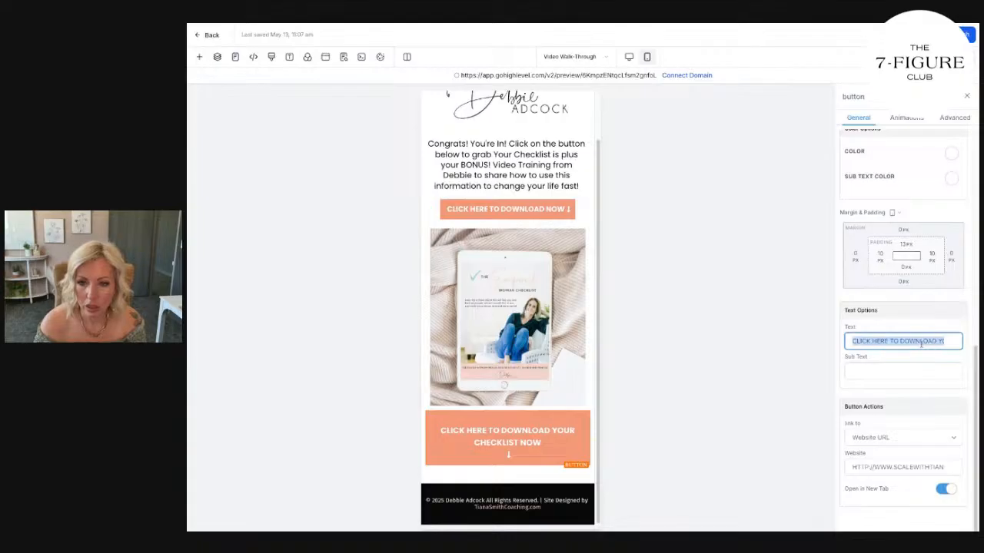
pyautogui.write('click he')
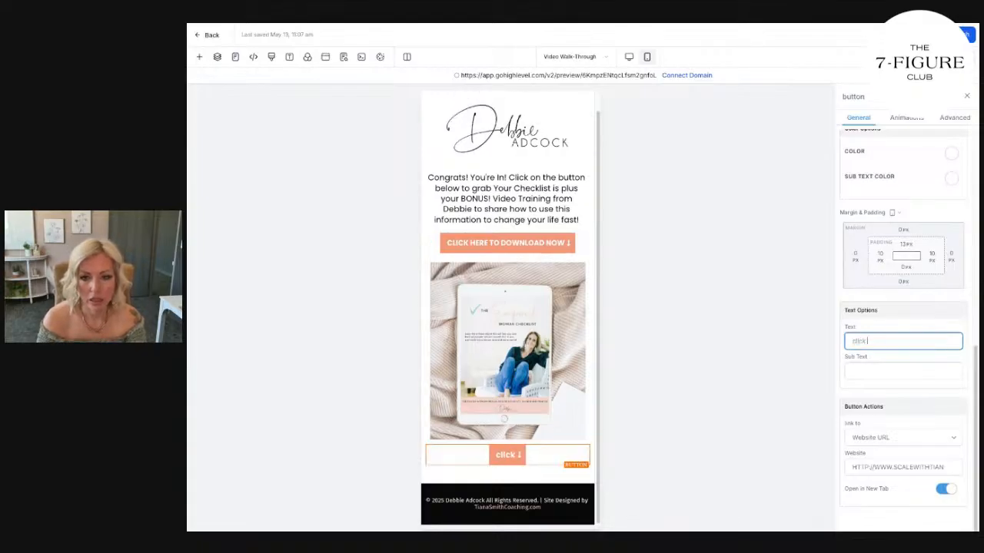
pyautogui.press('BackSpace')
pyautogui.press('BackSpace')
pyautogui.press('BackSpace')
pyautogui.press('BackSpace')
pyautogui.press('BackSpace')
pyautogui.press('BackSpace')
pyautogui.press('BackSpace')
pyautogui.press('BackSpace')
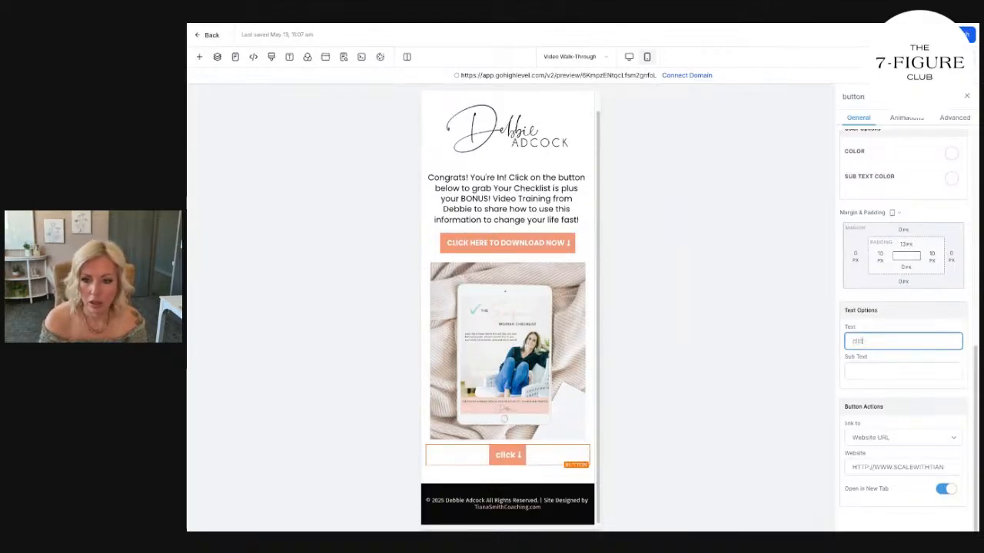
pyautogui.write('CLICK HERE TO BOOK A CALL')
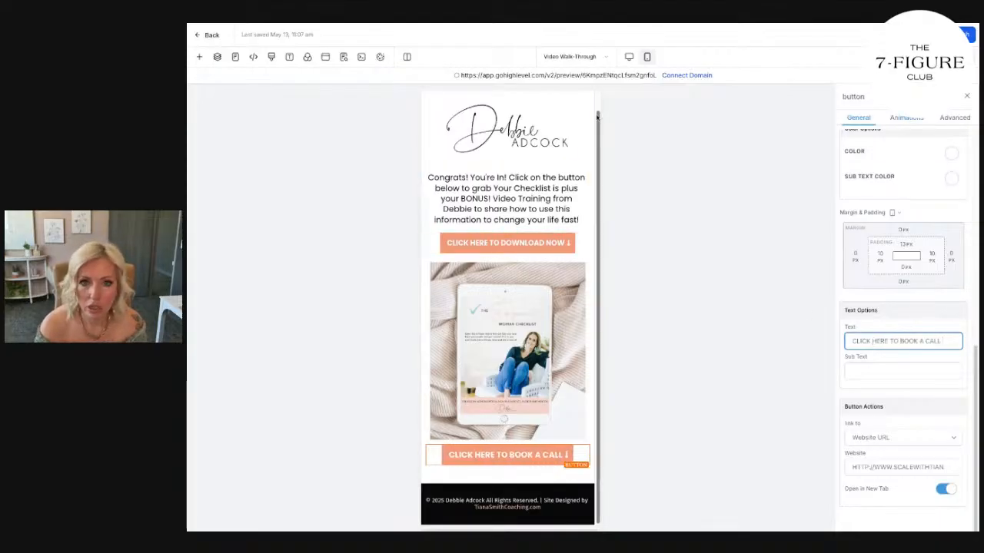
# In the desktop layout, remove the arrow icon after the Book a Call button's text and add the mobile-alt icon before it.
pyautogui.click(629, 56)
pyautogui.scroll(-3, 532, 326)
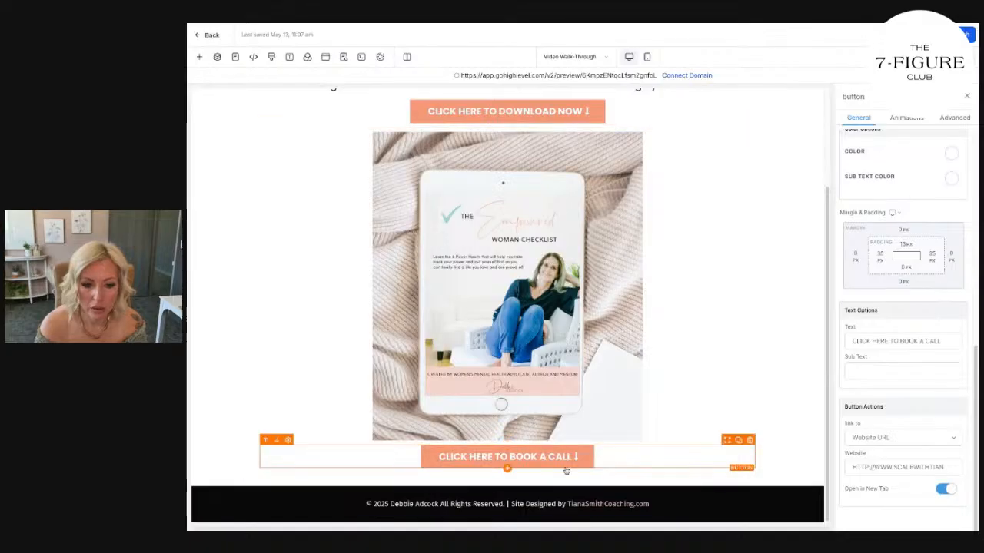
pyautogui.scroll(5, 923, 446)
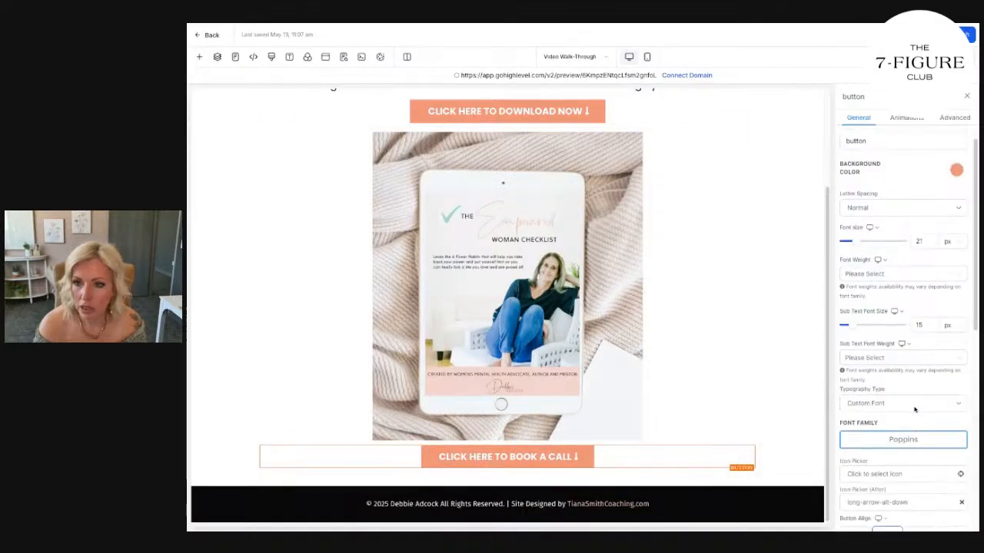
pyautogui.click(961, 433)
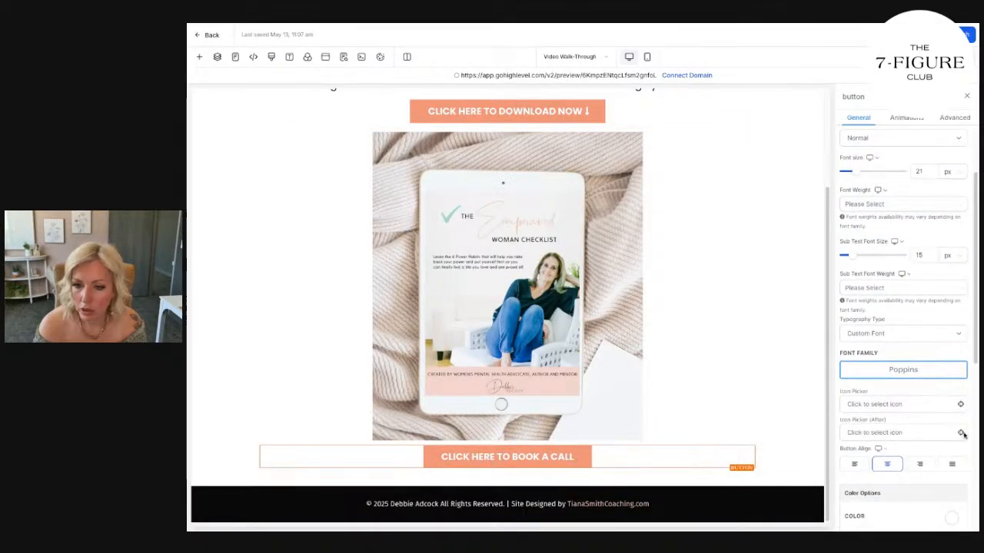
pyautogui.click(876, 404)
pyautogui.write('IPHO')
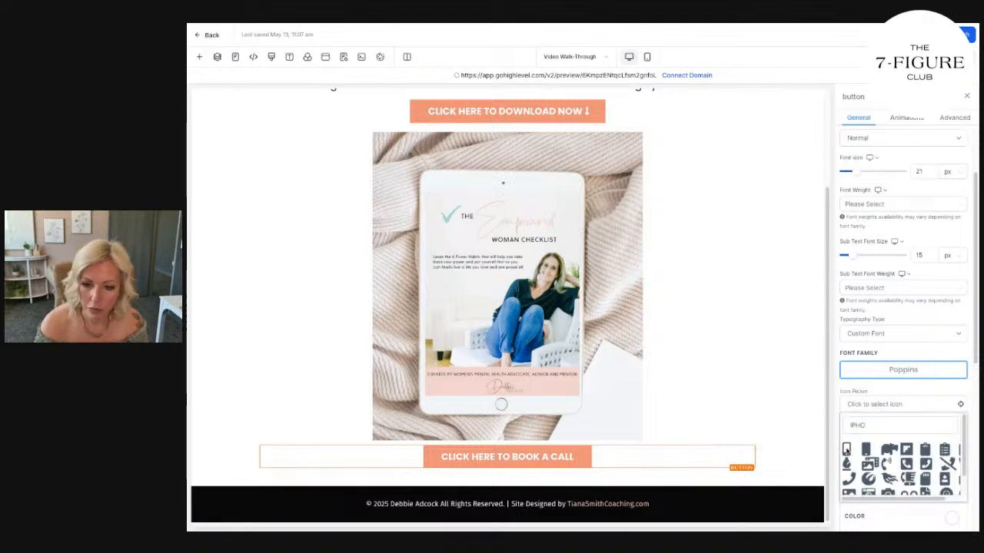
pyautogui.click(847, 450)
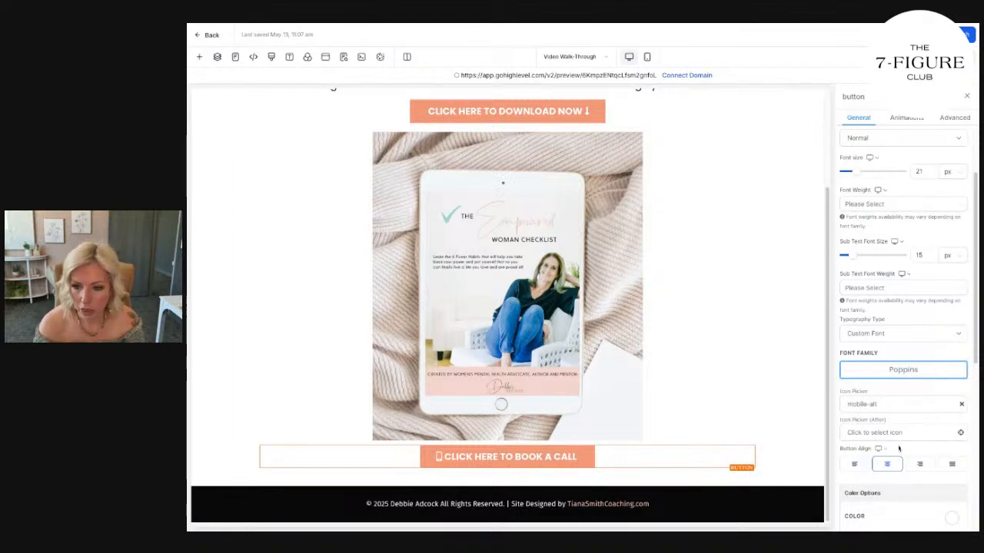
# Select the Book a Call button's website address, and check the link settings of the download button above the checklist image.
pyautogui.scroll(-5, 898, 448)
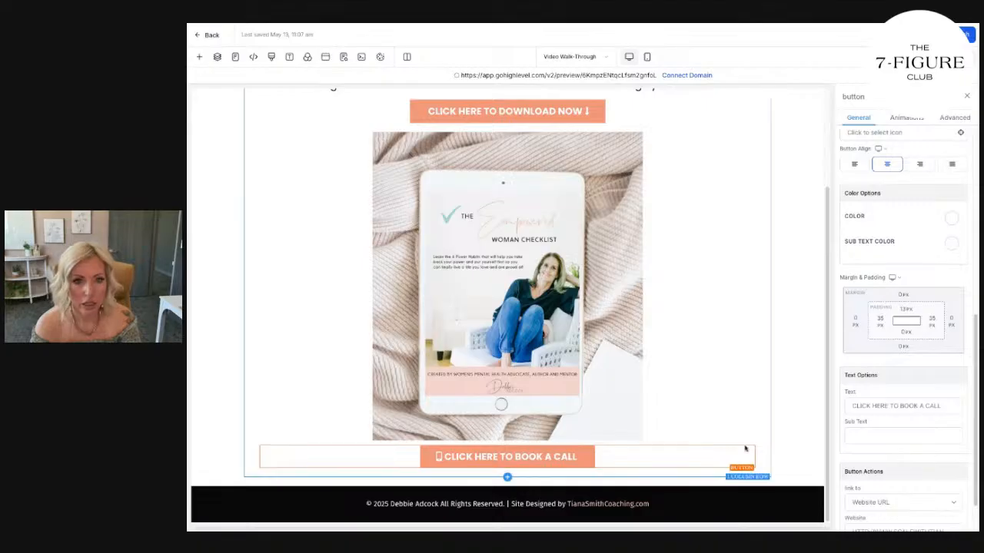
pyautogui.scroll(-3, 895, 476)
pyautogui.tripleClick(916, 467)
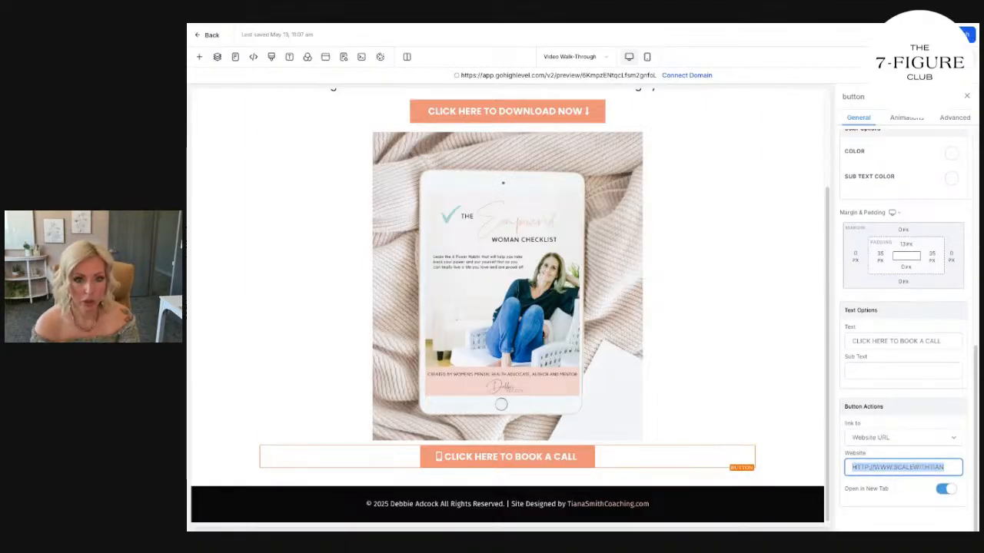
pyautogui.scroll(3, 592, 219)
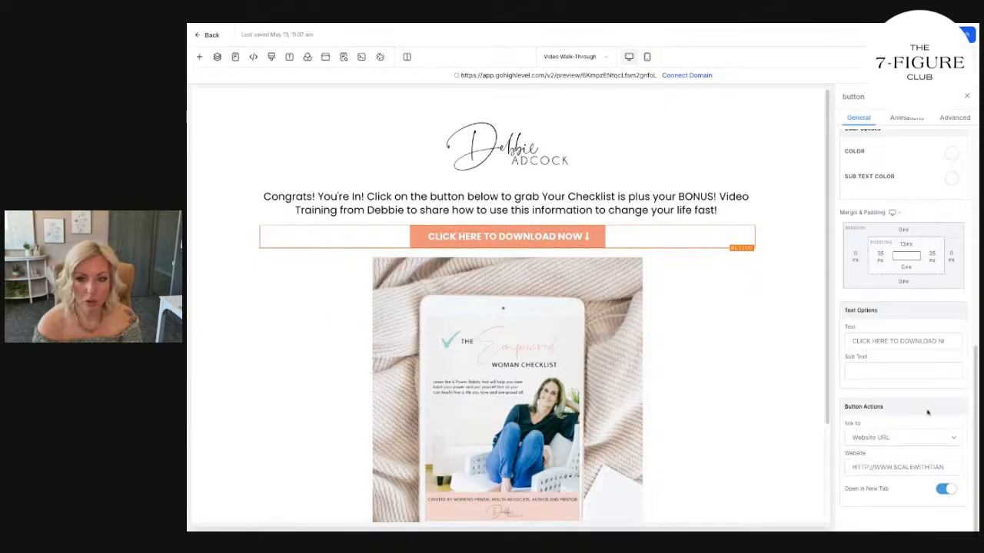
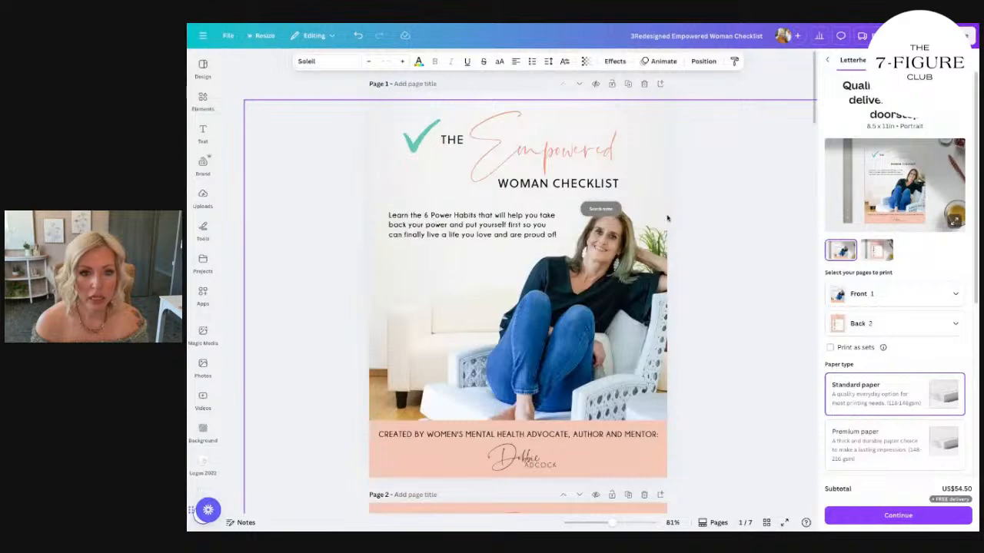
# On page 7, change the copyright footer text's colour to black and remove its bold formatting.
pyautogui.scroll(-8, 667, 219)
pyautogui.scroll(-20, 518, 292)
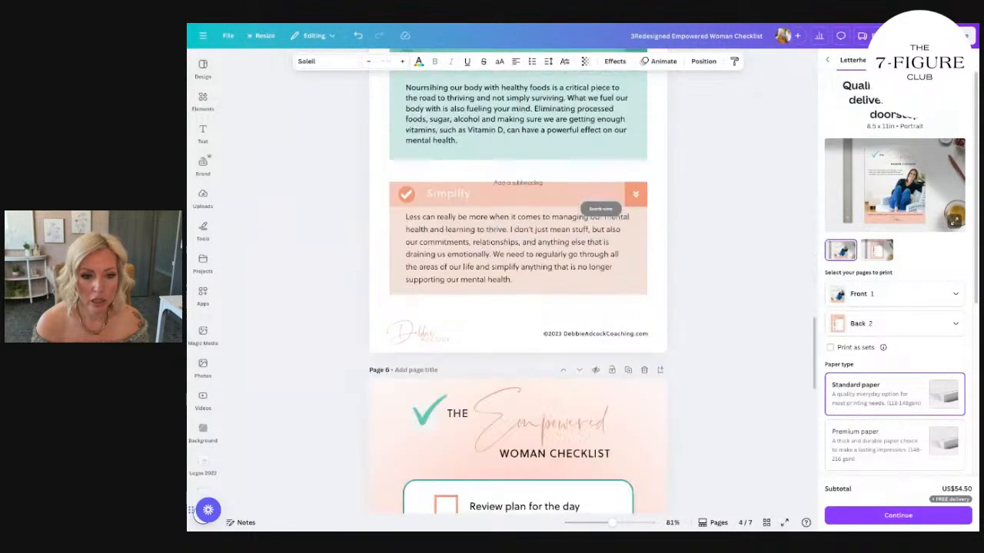
pyautogui.scroll(-4, 726, 282)
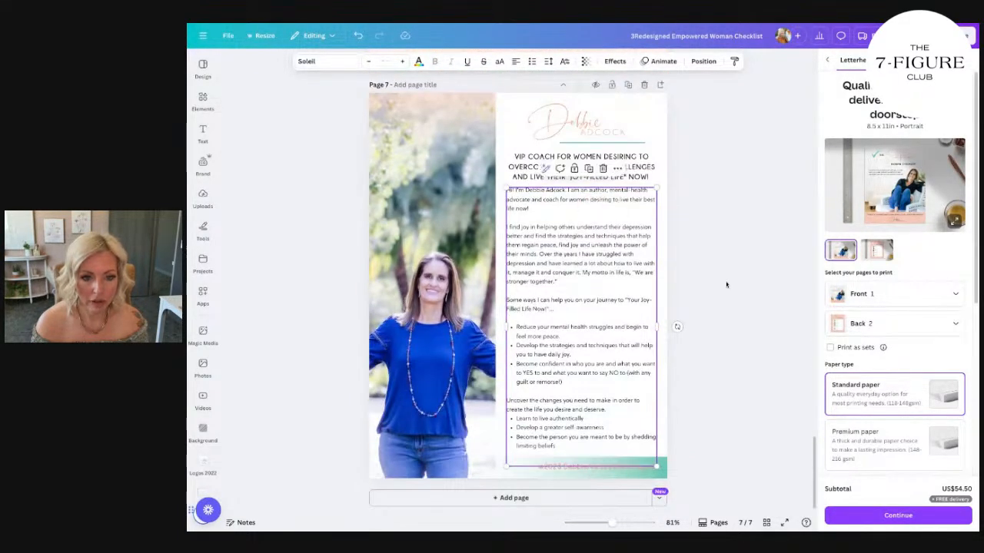
pyautogui.click(563, 467)
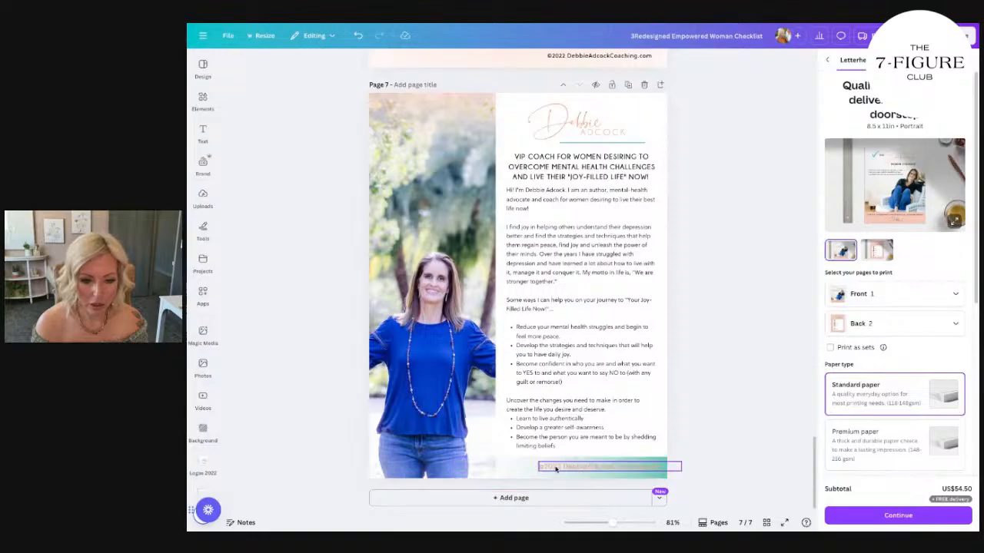
pyautogui.doubleClick(603, 470)
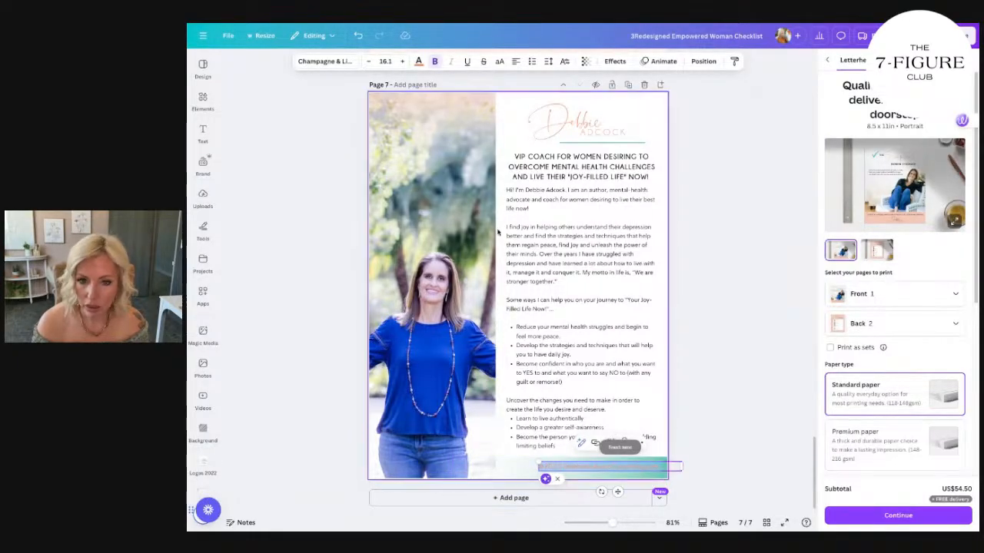
pyautogui.click(418, 61)
pyautogui.click(260, 156)
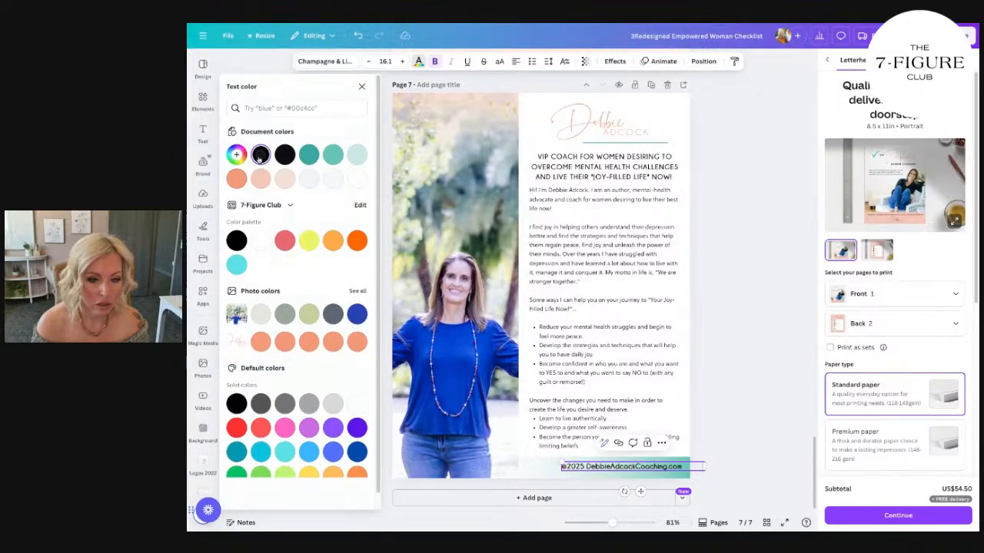
pyautogui.click(436, 62)
pyautogui.click(729, 238)
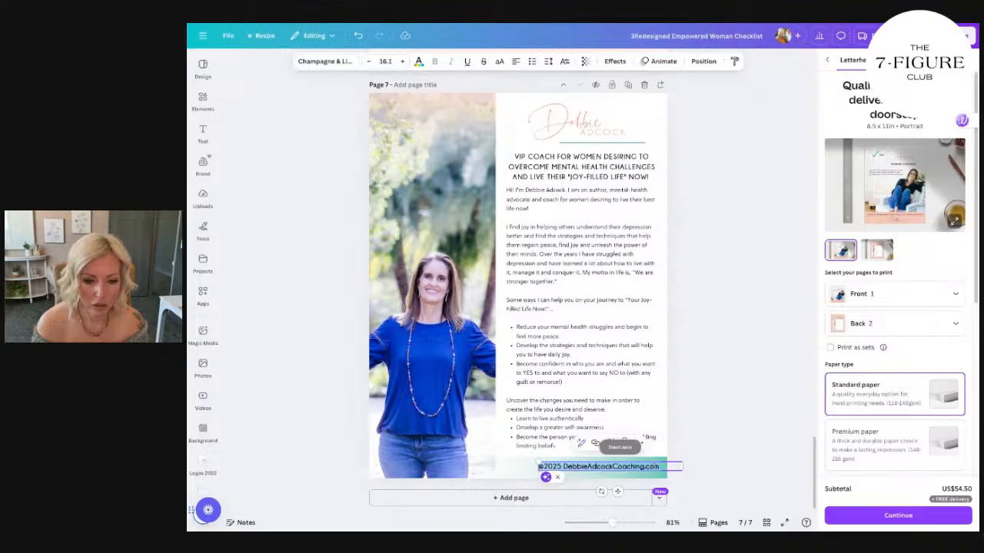
pyautogui.click(695, 428)
# Download pages 1-7 of the checklist design as a PDF Standard file with Flatten PDF enabled.
pyautogui.scroll(10, 694, 428)
pyautogui.scroll(15, 694, 430)
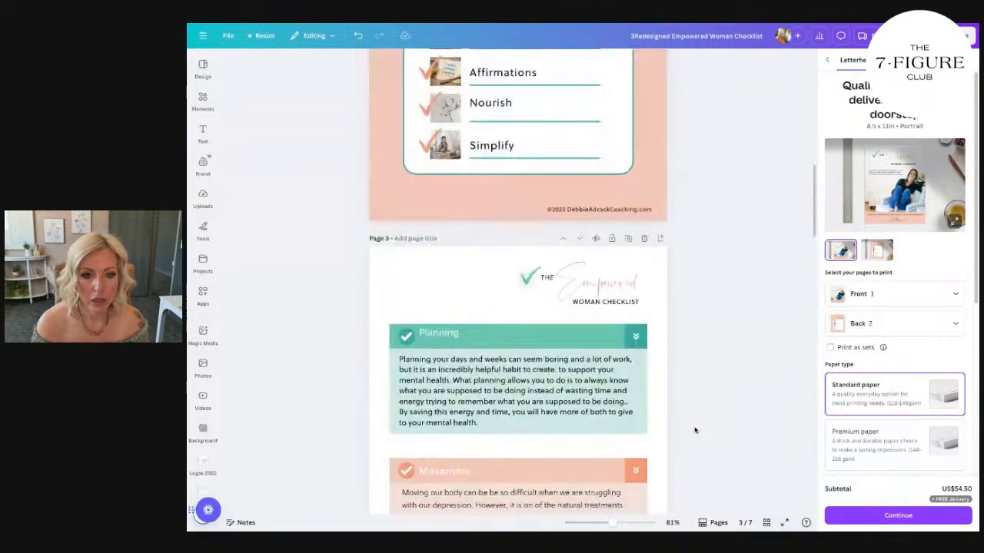
pyautogui.click(952, 35)
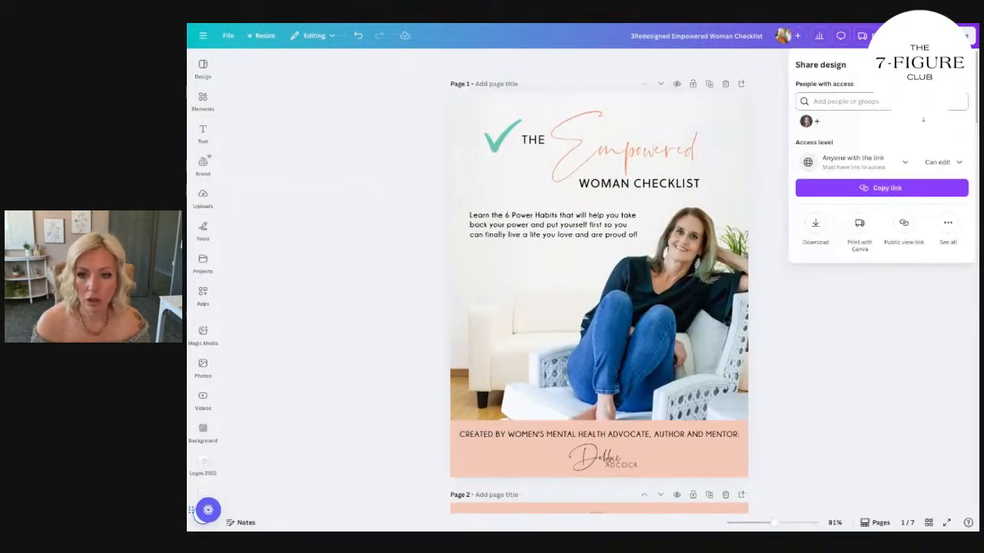
pyautogui.click(816, 223)
pyautogui.click(851, 103)
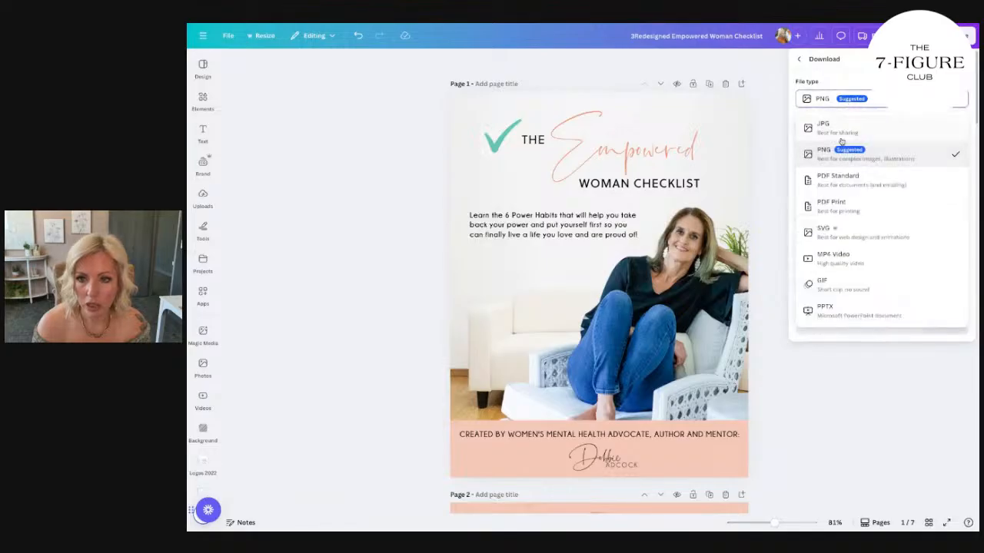
pyautogui.click(846, 183)
pyautogui.click(826, 117)
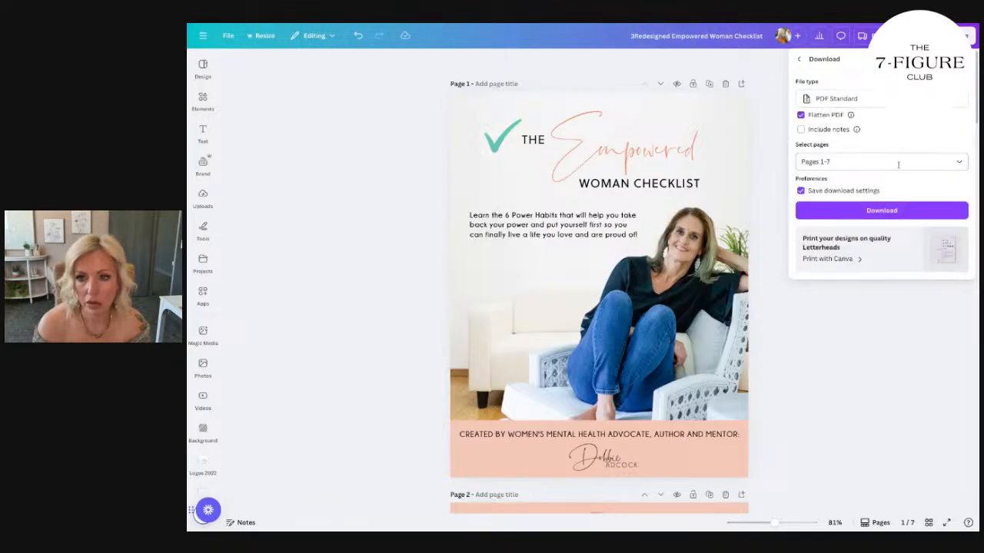
pyautogui.click(899, 163)
pyautogui.scroll(-3, 901, 223)
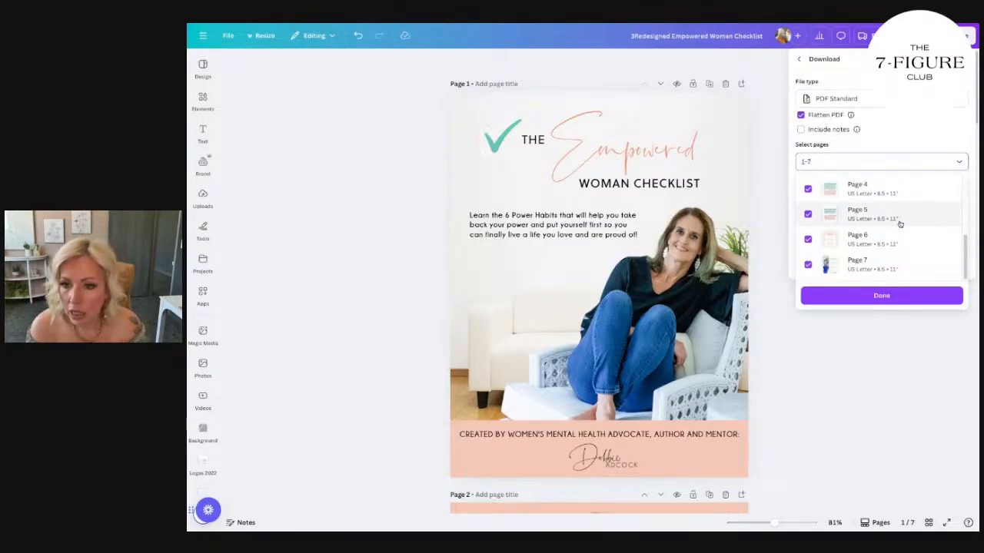
pyautogui.click(899, 299)
pyautogui.click(889, 211)
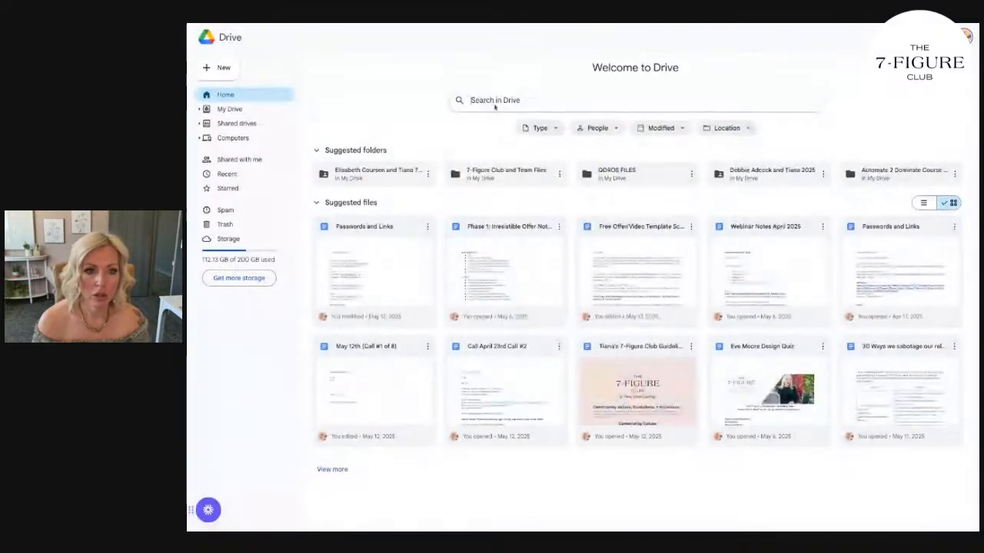
# Switch to Google Drive, find the client's folder, and upload the downloaded checklist PDF to its Free Offer Funnel folder.
pyautogui.click(504, 105)
pyautogui.write('DEBB')
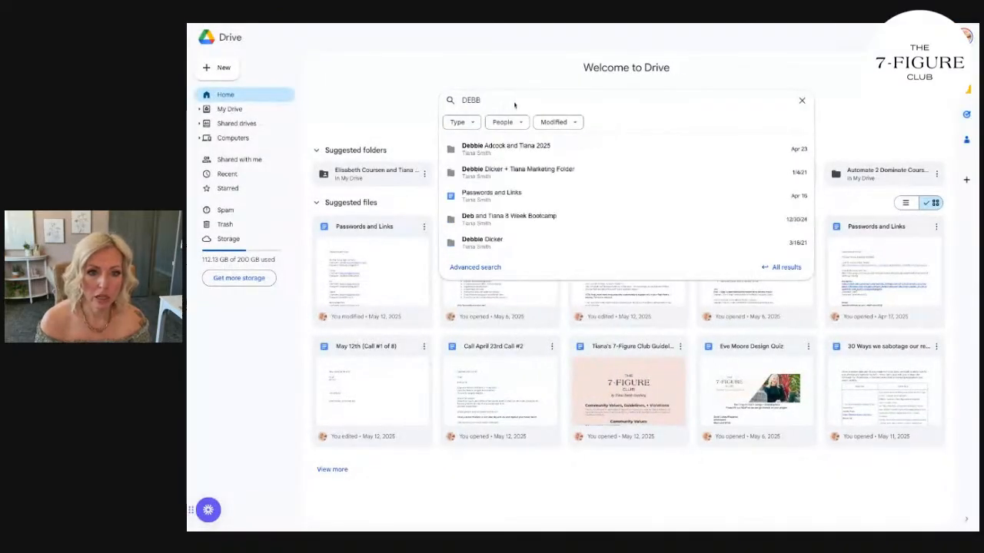
pyautogui.click(514, 147)
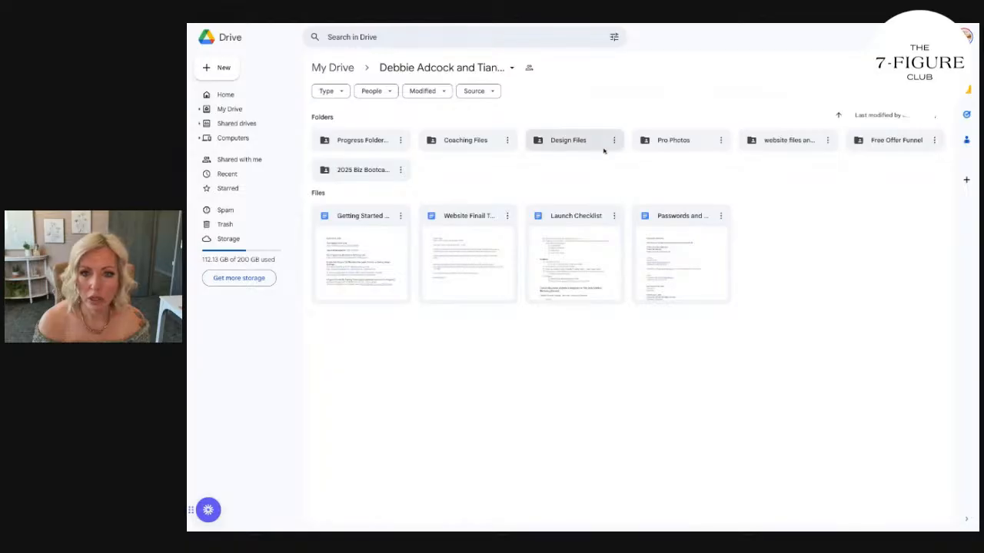
pyautogui.doubleClick(889, 141)
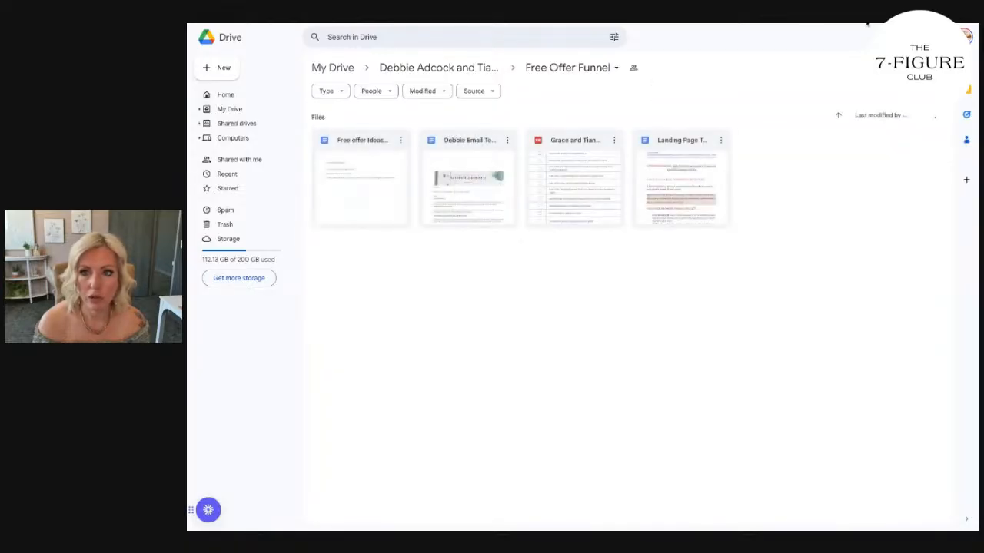
pyautogui.moveTo(867, 24); pyautogui.dragTo(773, 272)
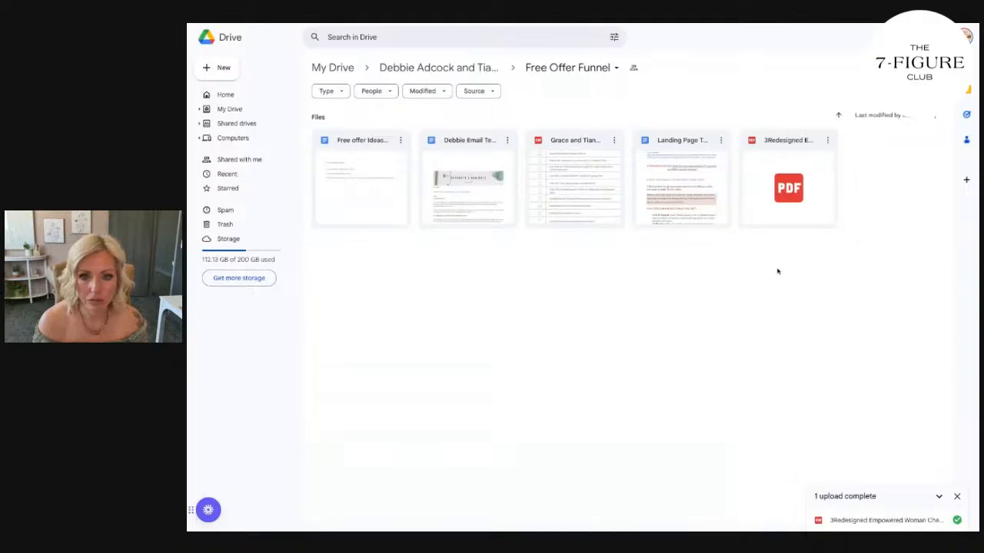
# Rename the uploaded PDF, replacing "3Redesigned" with the client's first name in possessive form before "Empowered Woman Checklist".
pyautogui.click(827, 140)
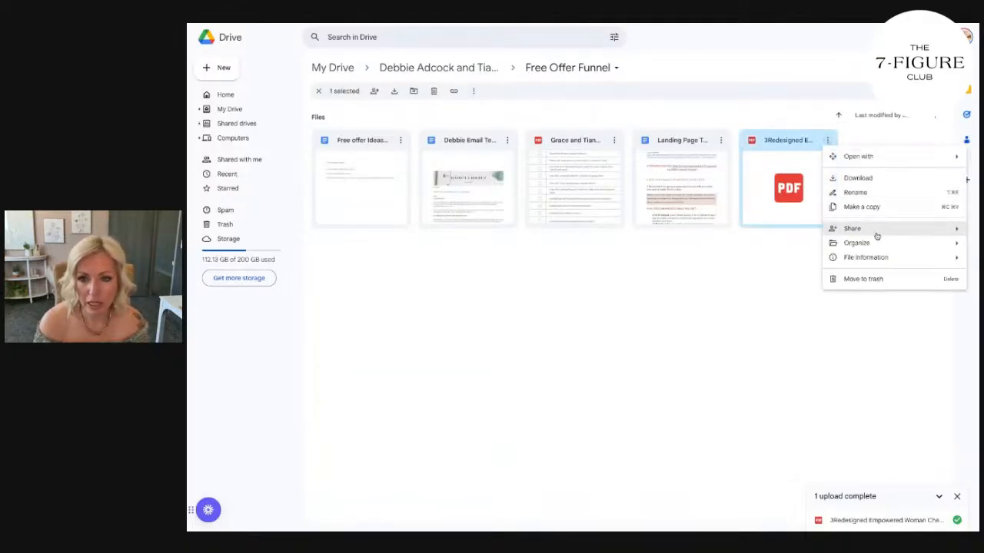
pyautogui.click(857, 192)
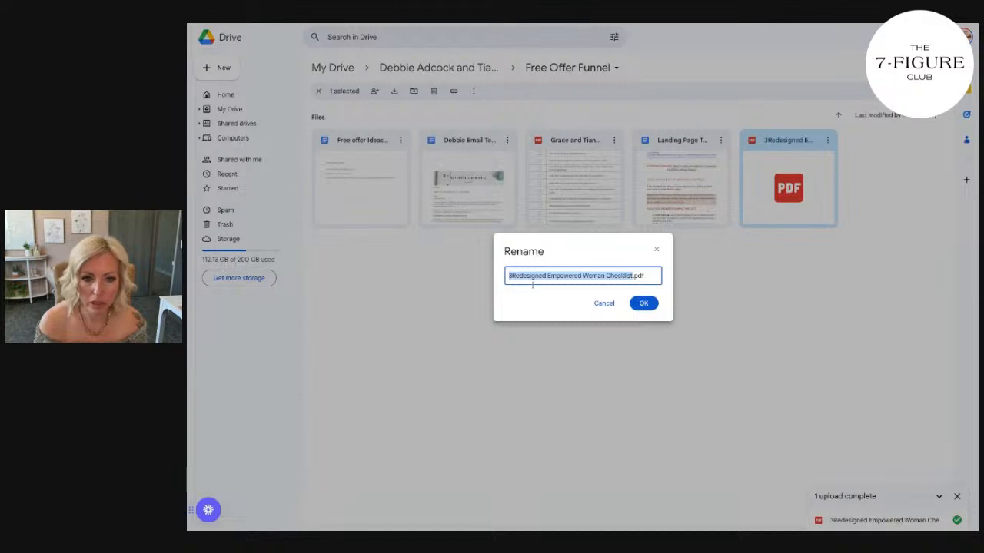
pyautogui.moveTo(545, 277); pyautogui.dragTo(459, 279)
pyautogui.write('Debbi')
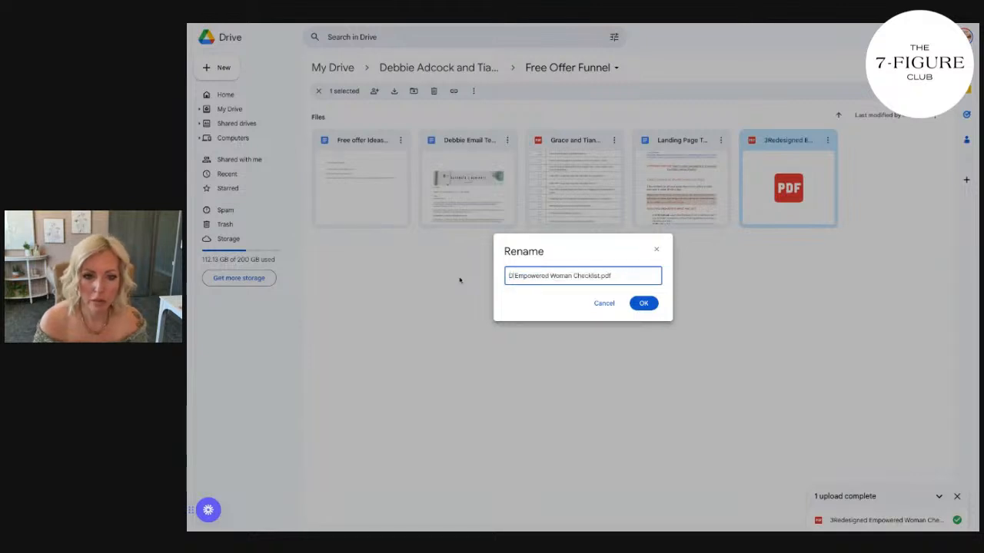
pyautogui.write("e's")
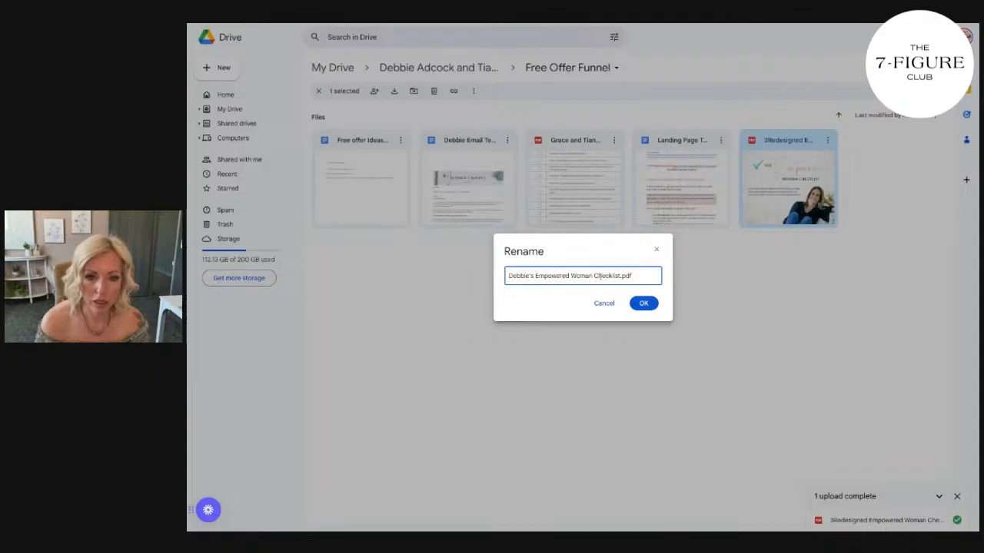
pyautogui.click(643, 303)
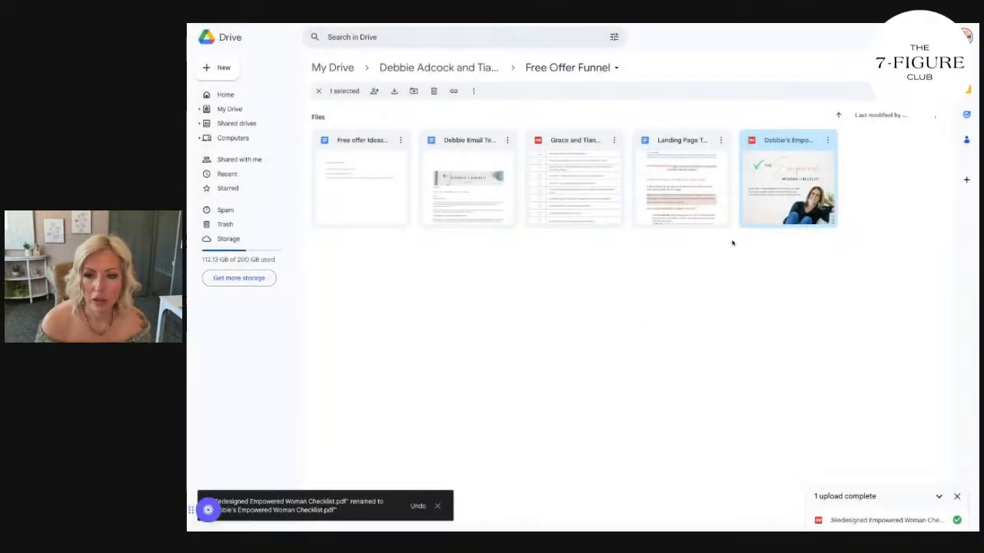
# Set the checklist PDF's general access to "Anyone with the link" and copy its sharing link.
pyautogui.click(827, 142)
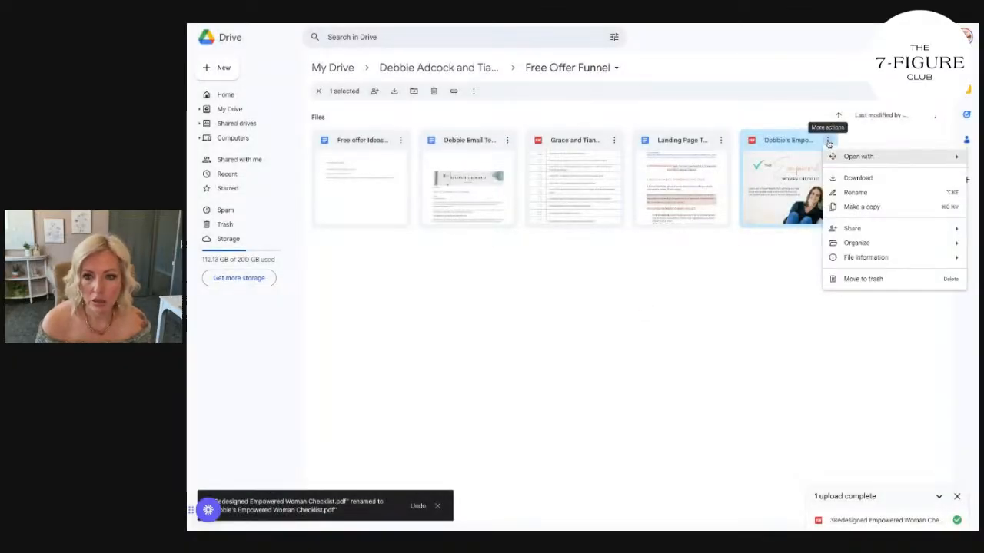
pyautogui.moveTo(848, 228)
pyautogui.click(707, 231)
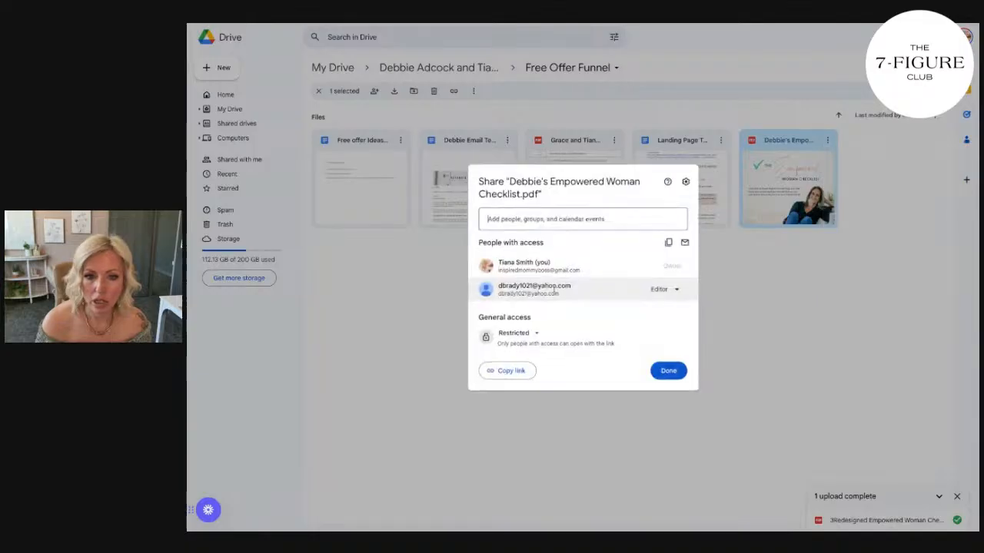
pyautogui.click(533, 333)
pyautogui.click(552, 376)
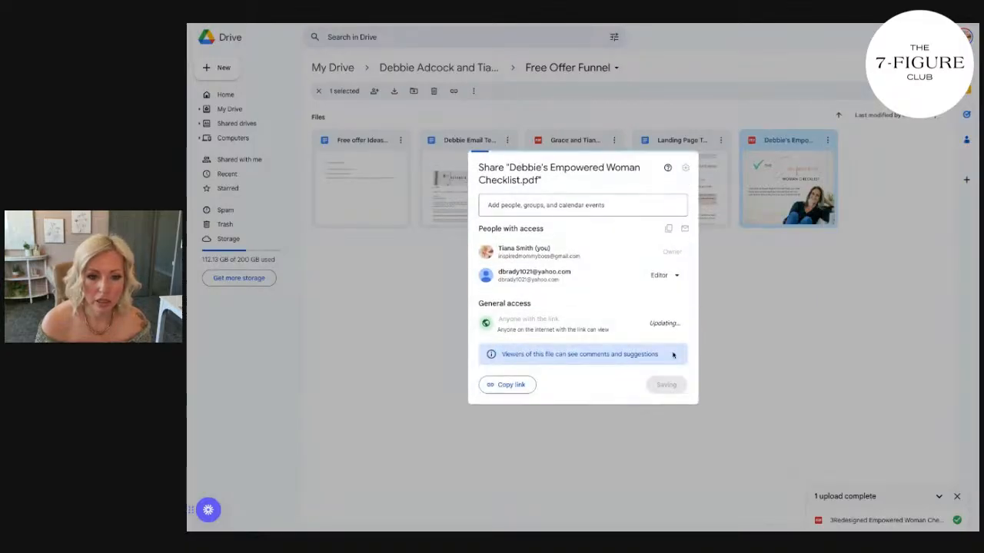
pyautogui.click(509, 384)
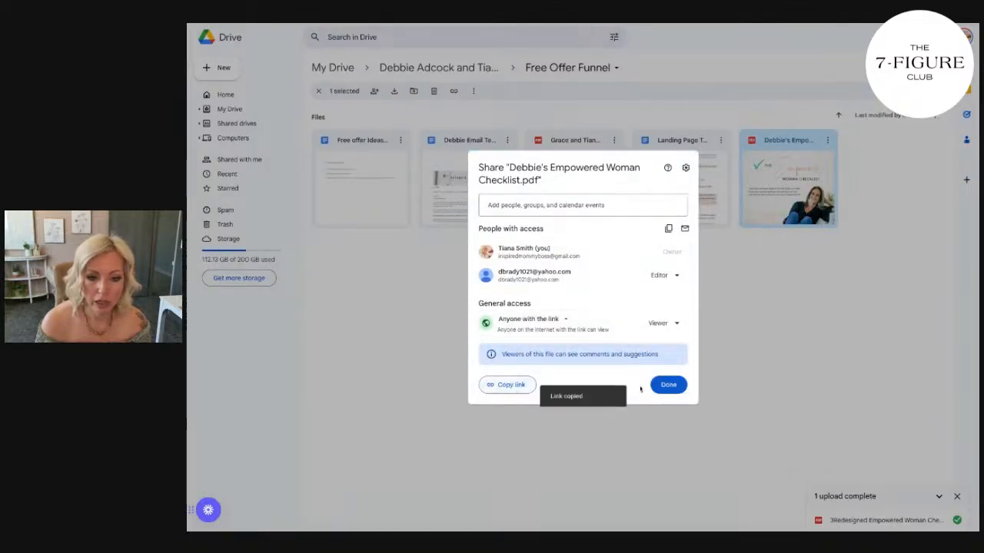
pyautogui.click(665, 387)
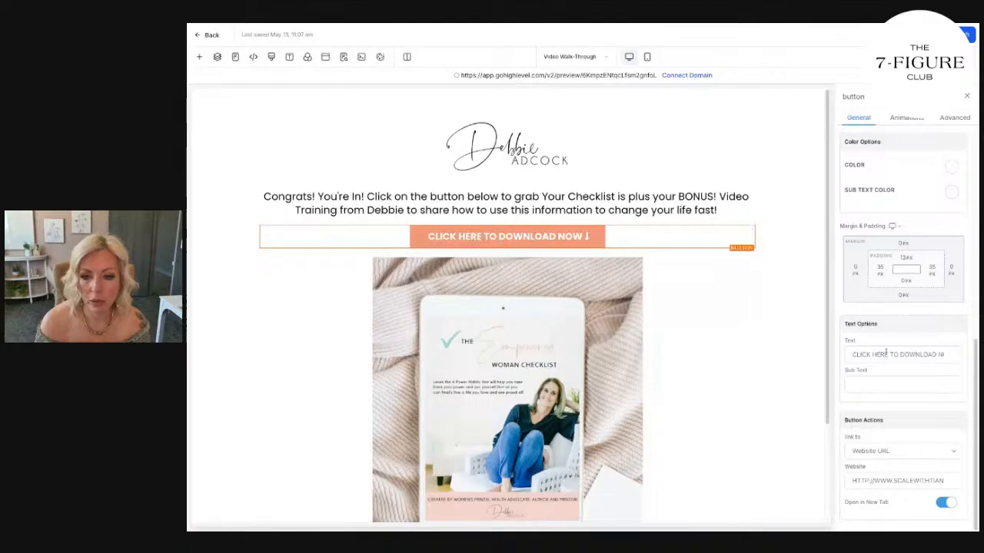
# Switch to the HighLevel page builder and replace the download button's website URL with the copied Google Drive link.
pyautogui.scroll(-1, 919, 490)
pyautogui.tripleClick(900, 467)
pyautogui.click(897, 438)
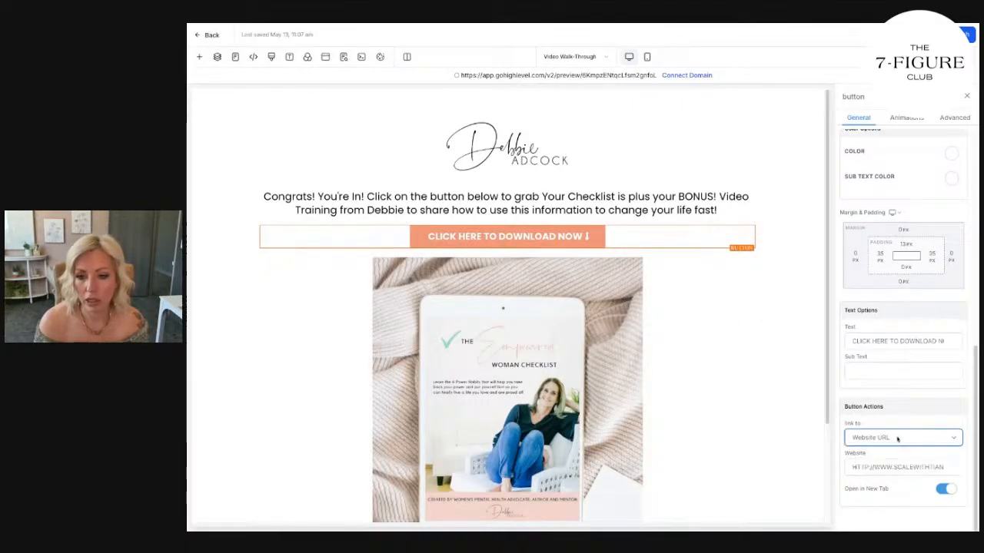
pyautogui.tripleClick(897, 467)
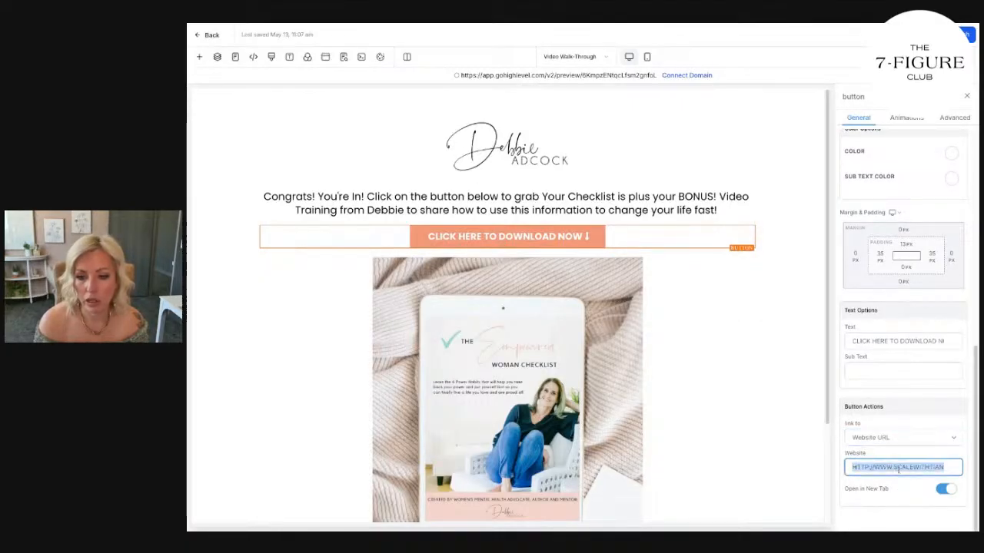
pyautogui.hotkey('ctrl', 'v')
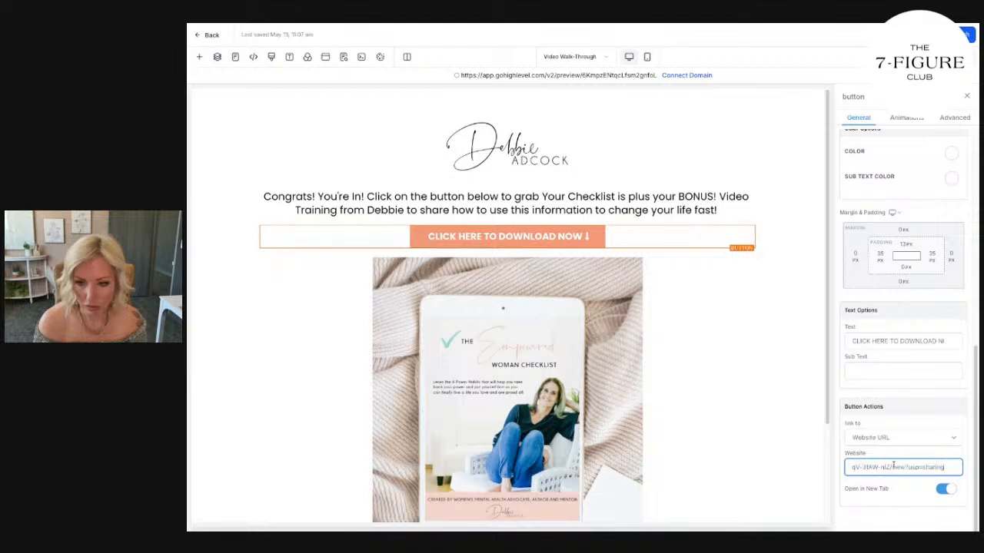
# Change the page's SEO title to "Congrats! You're In! The Empowered Woman Checklist".
pyautogui.click(343, 57)
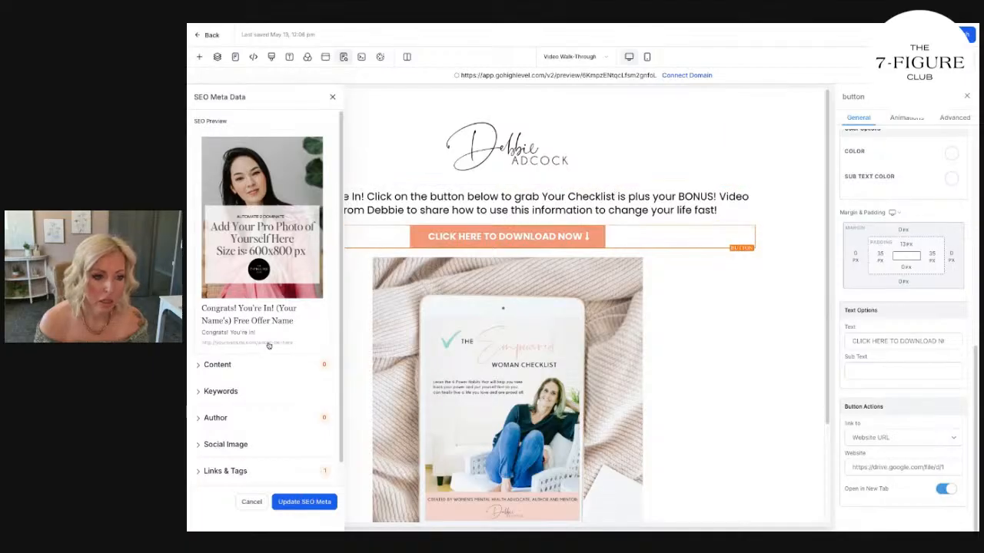
pyautogui.click(221, 365)
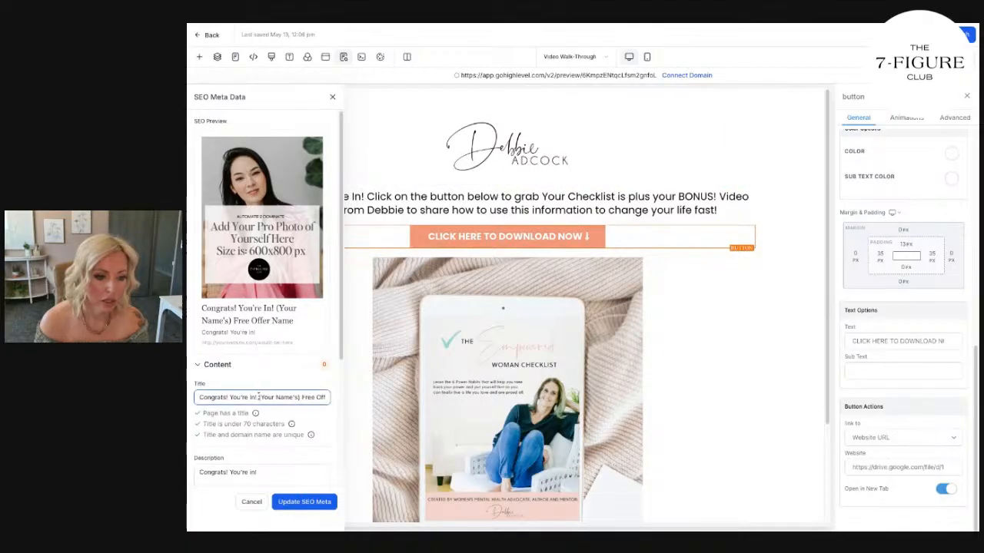
pyautogui.moveTo(260, 397); pyautogui.dragTo(338, 399)
pyautogui.press('BackSpace')
pyautogui.write('The Empowered')
pyautogui.write(' Woman Ch')
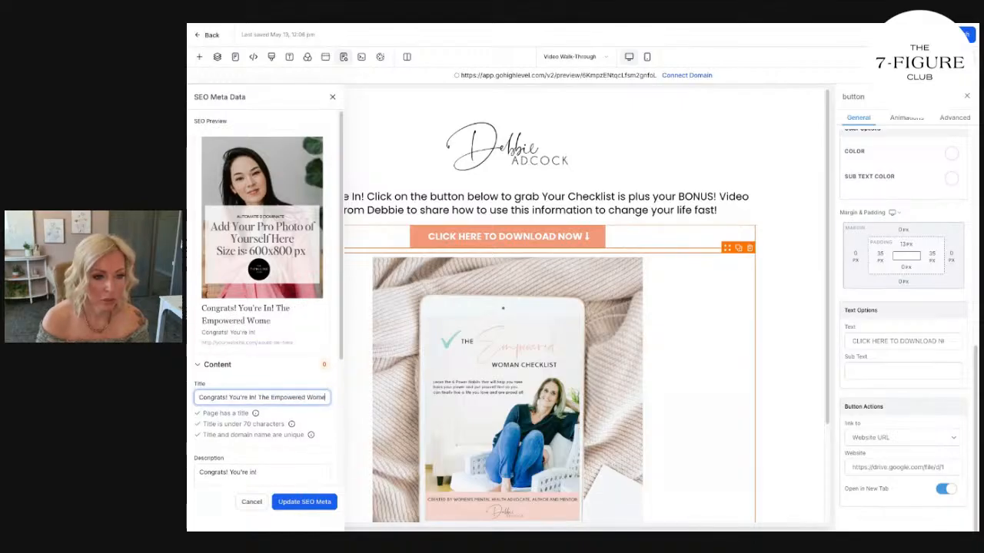
pyautogui.write('ecklist')
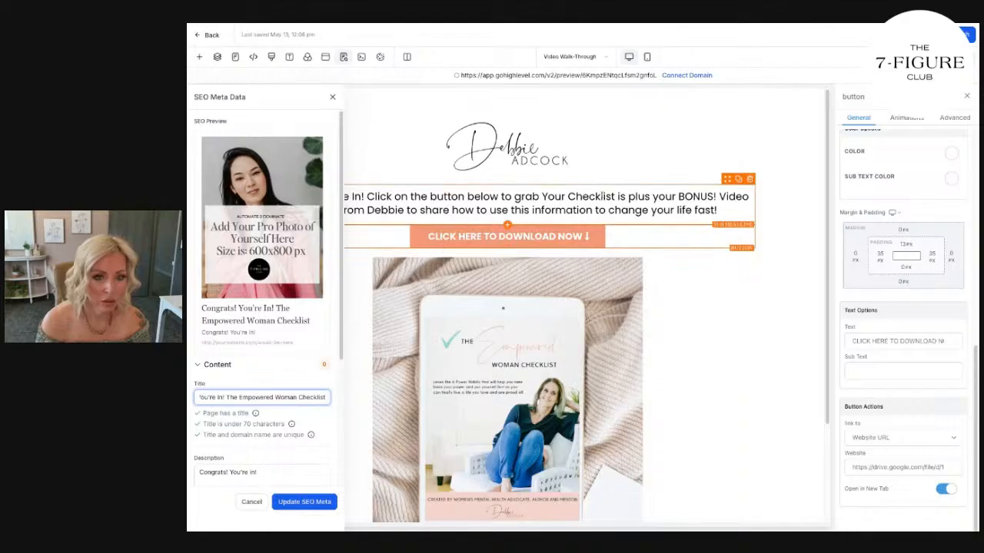
# Replace the SEO description with the page's sub-headline text, copied from "Congrats! You're In!" through the client's first name.
pyautogui.click(612, 197)
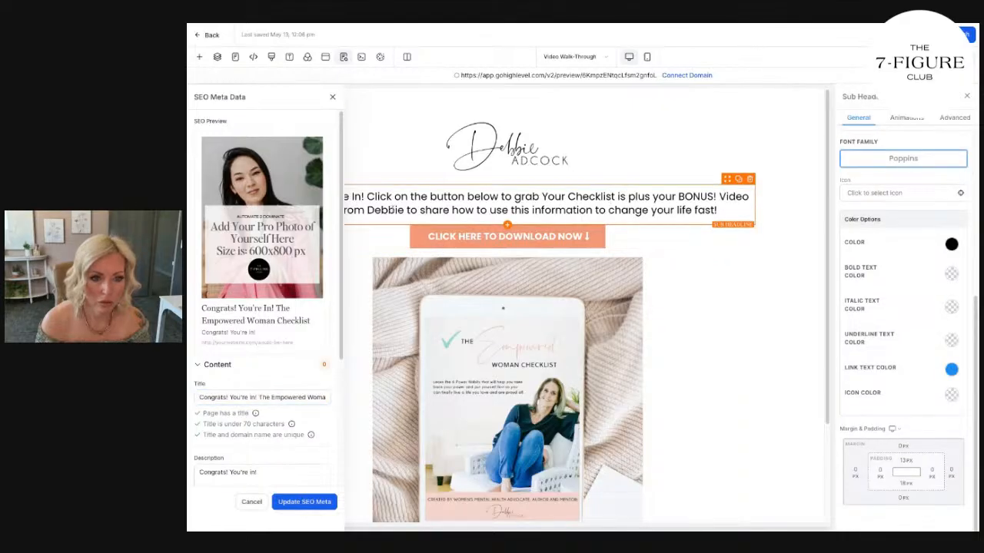
pyautogui.moveTo(402, 210); pyautogui.dragTo(344, 197)
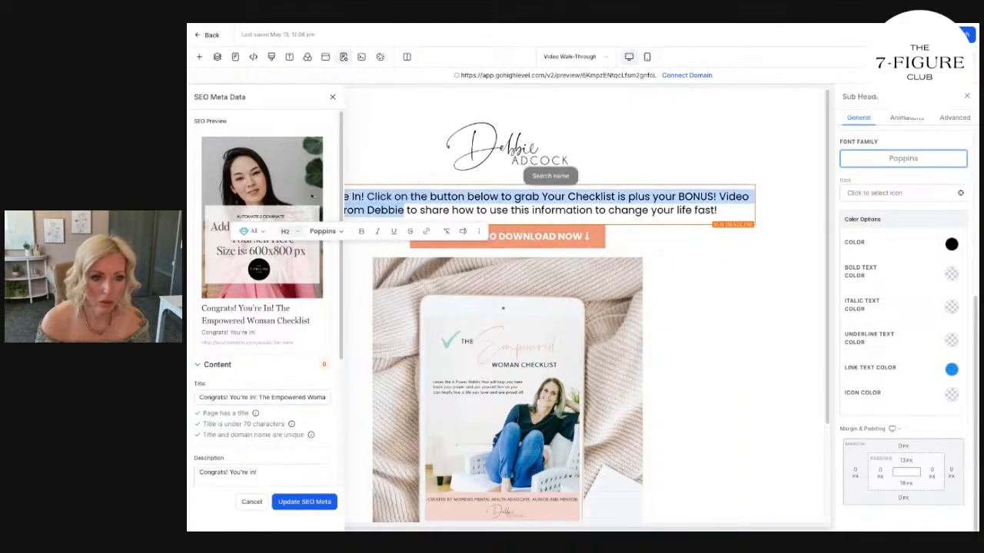
pyautogui.click(264, 471)
pyautogui.hotkey('ctrl', 'v')
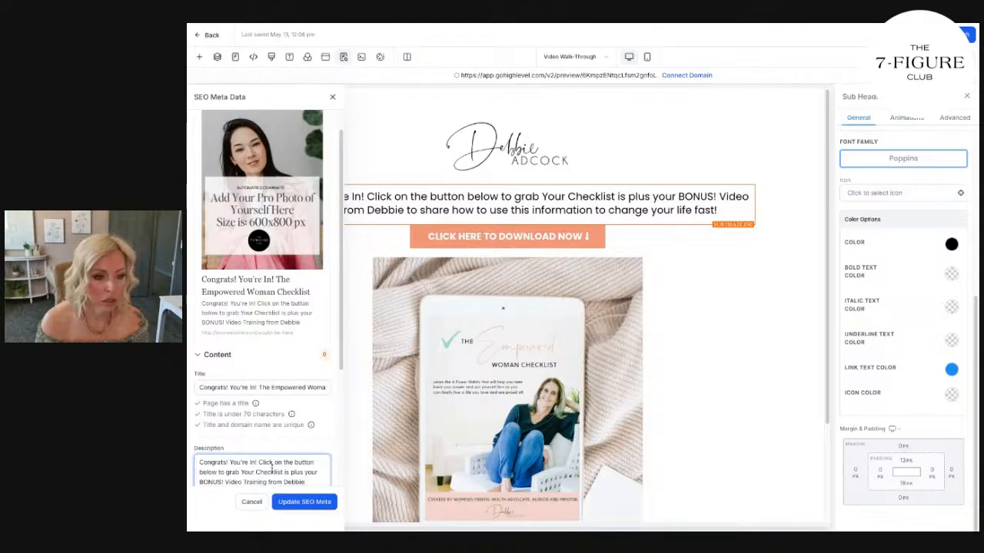
# Enter the client's full name as the page's SEO author.
pyautogui.scroll(-2, 265, 453)
pyautogui.click(228, 395)
pyautogui.click(231, 423)
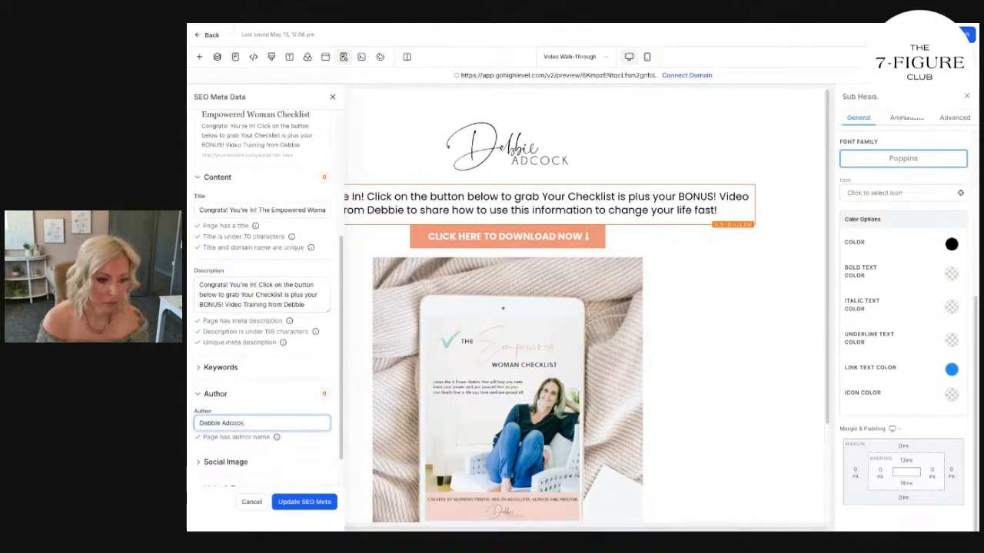
# Replace the page's SEO social image with an image from the Free Offer Funnel media folder.
pyautogui.scroll(-1, 231, 426)
pyautogui.click(227, 423)
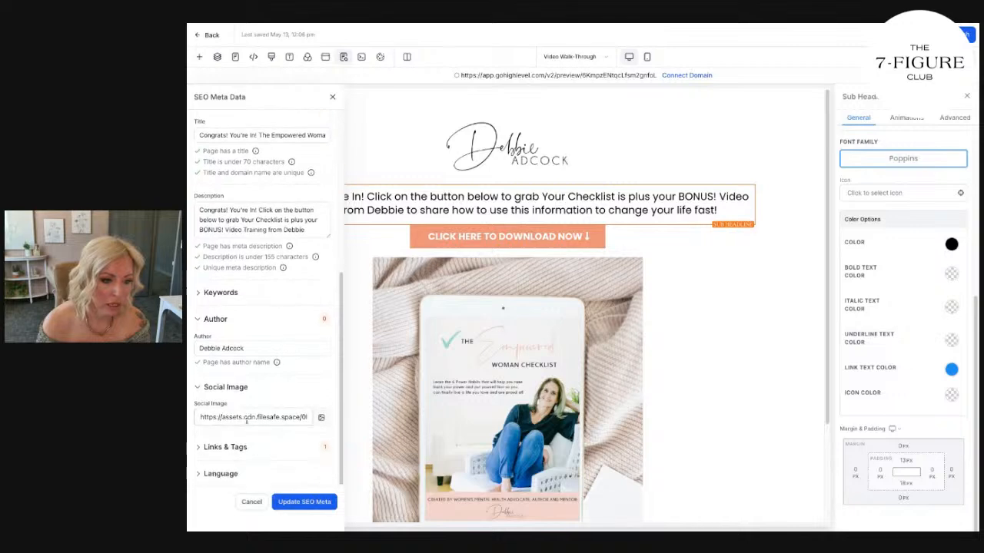
pyautogui.click(318, 422)
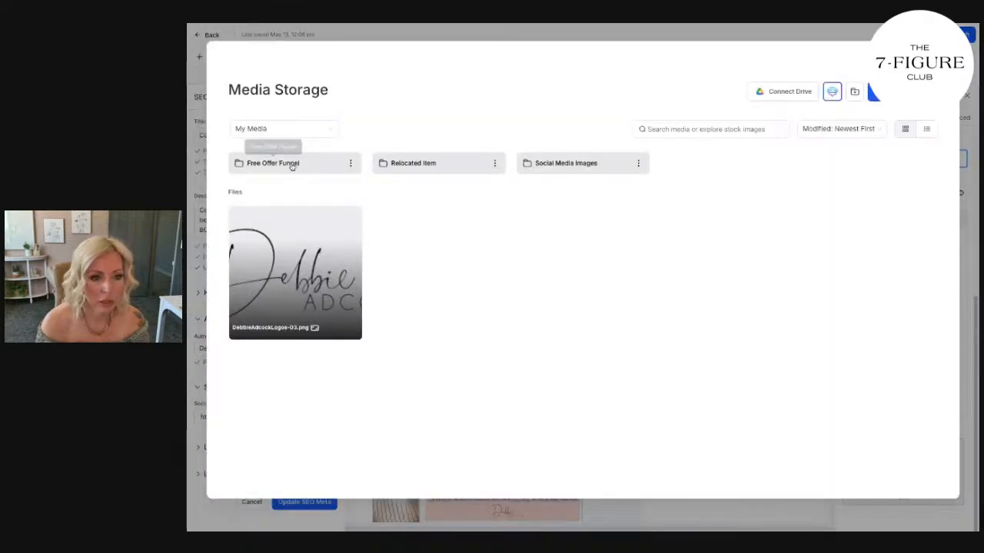
pyautogui.click(292, 163)
pyautogui.click(294, 249)
pyautogui.doubleClick(295, 248)
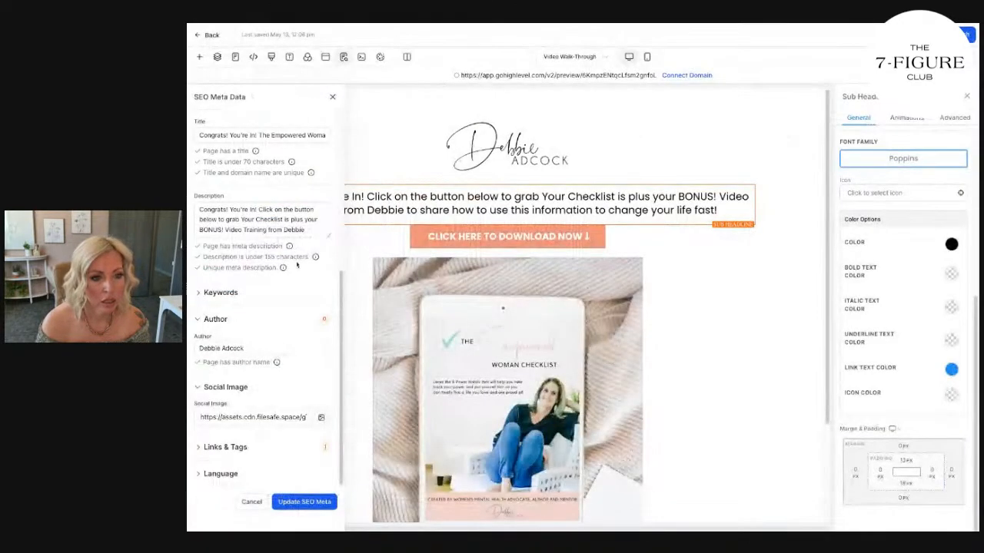
pyautogui.scroll(5, 296, 264)
pyautogui.scroll(-5, 296, 186)
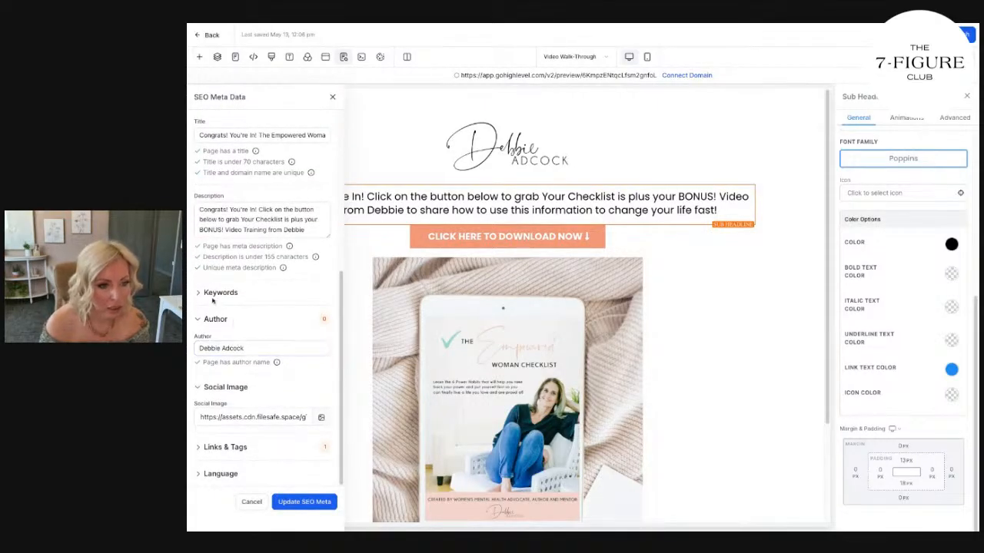
# Add the SEO keywords "empowered woman, mental health coach, womens mental health" plus the client's name, and update the SEO metadata.
pyautogui.click(217, 292)
pyautogui.click(225, 321)
pyautogui.write('e')
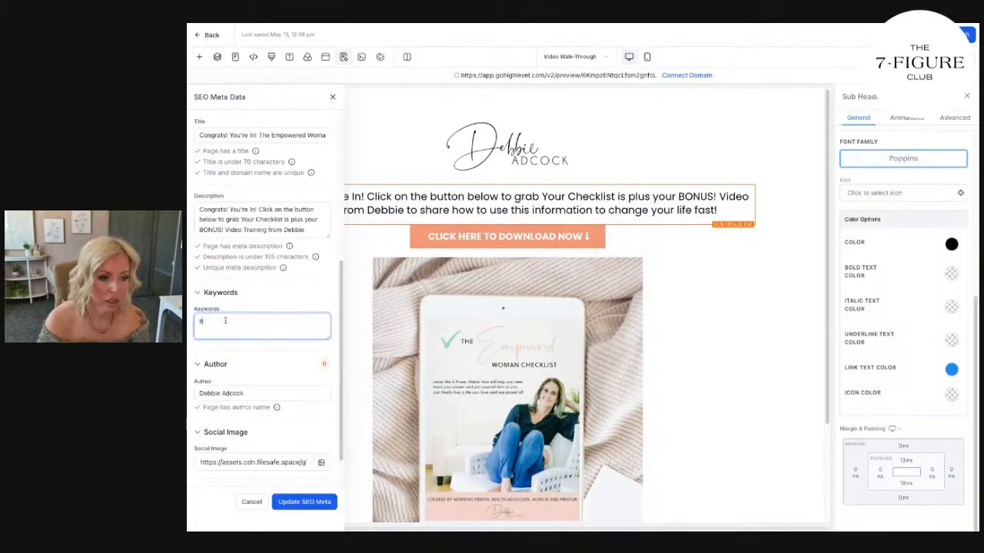
pyautogui.write('mpowered woman, men')
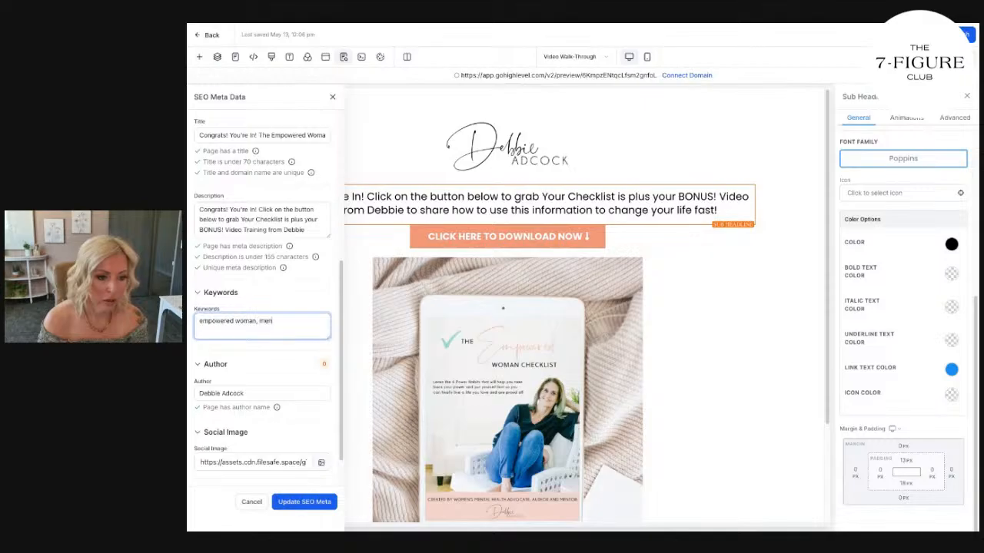
pyautogui.write('tal health coach, wom')
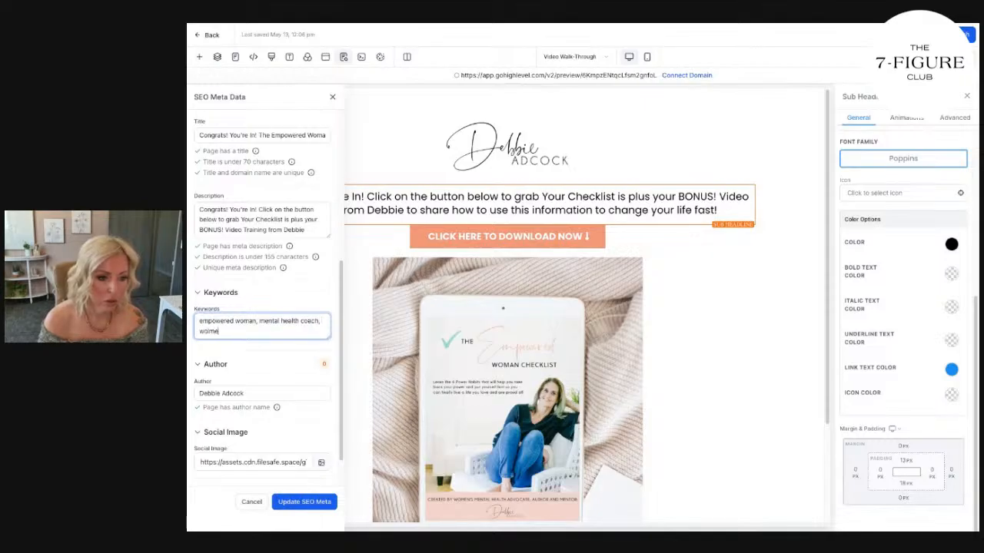
pyautogui.write('ens,')
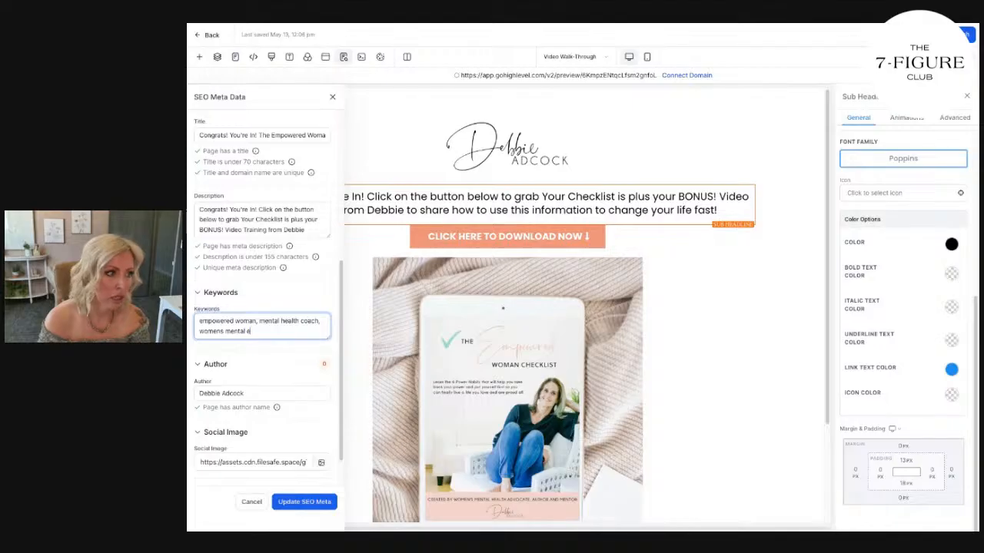
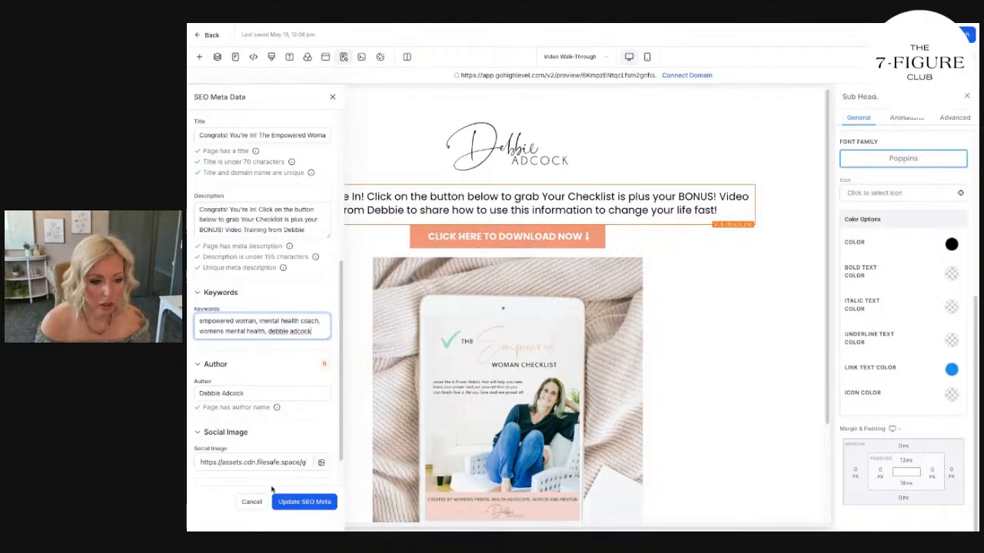
pyautogui.click(298, 503)
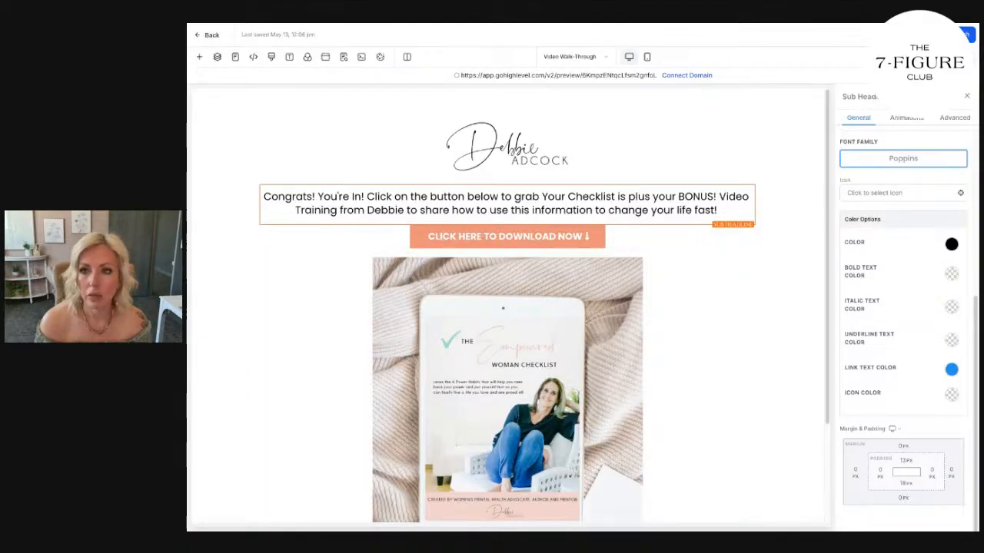
# Review the Video Walk-Through page in mobile layout and in preview, including the checklist PDF its download button opens.
pyautogui.click(646, 57)
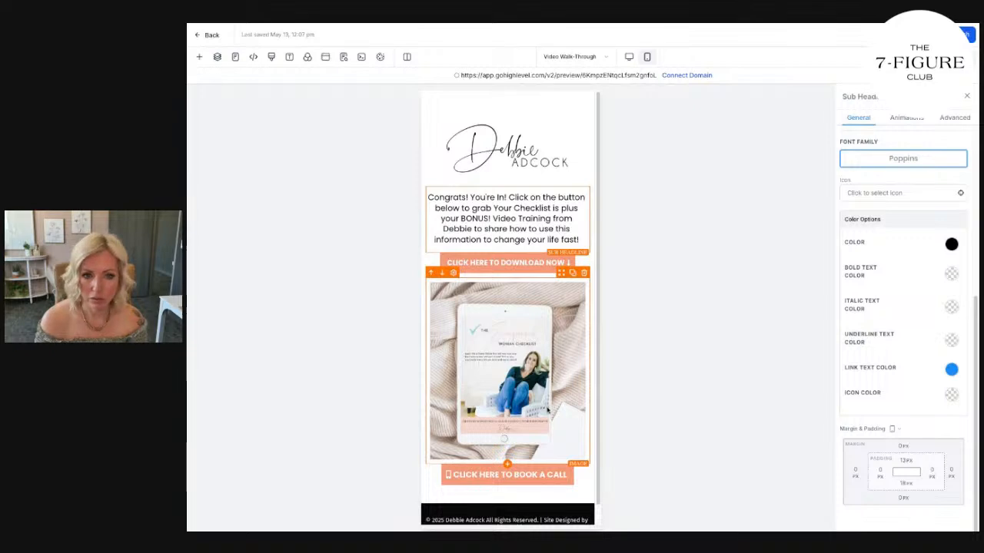
pyautogui.click(628, 57)
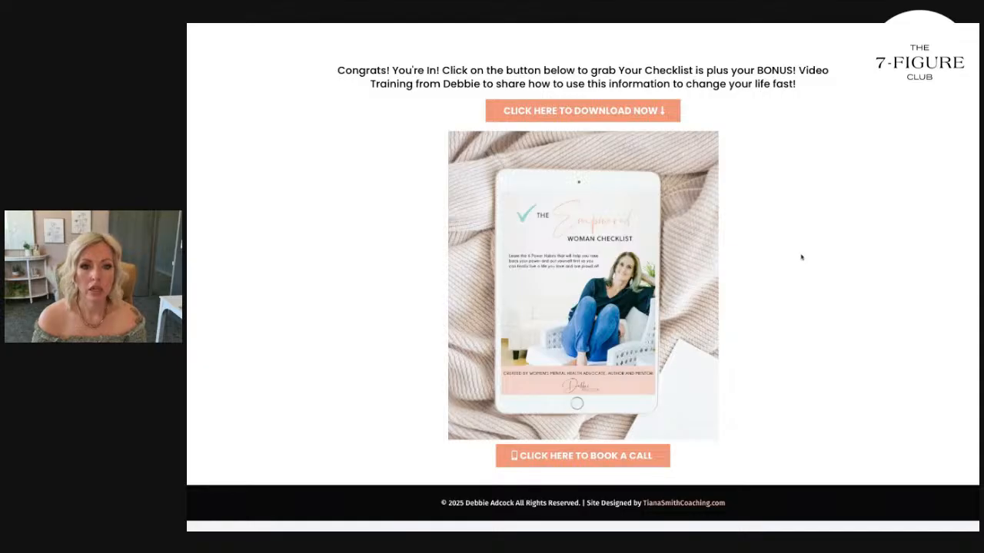
pyautogui.scroll(1, 820, 317)
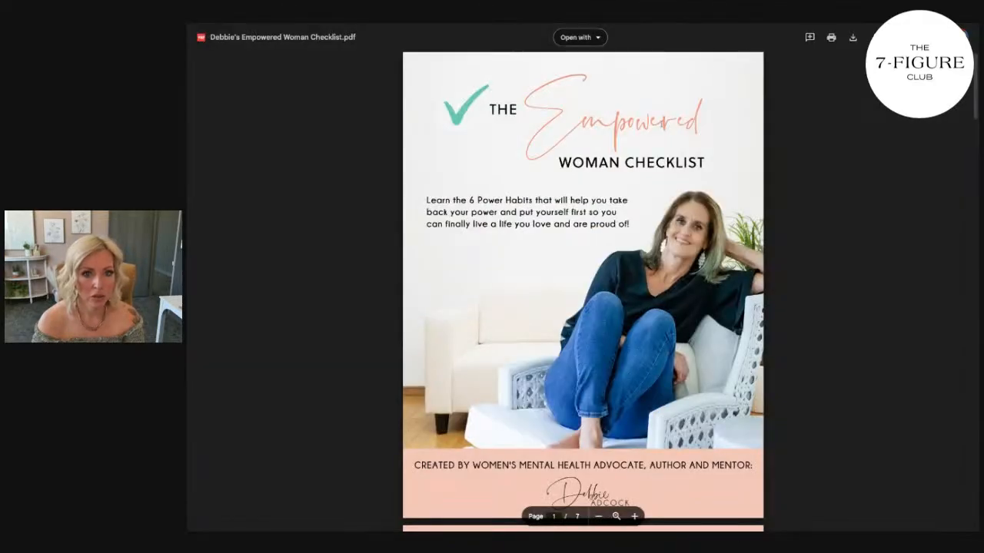
pyautogui.scroll(-15, 632, 120)
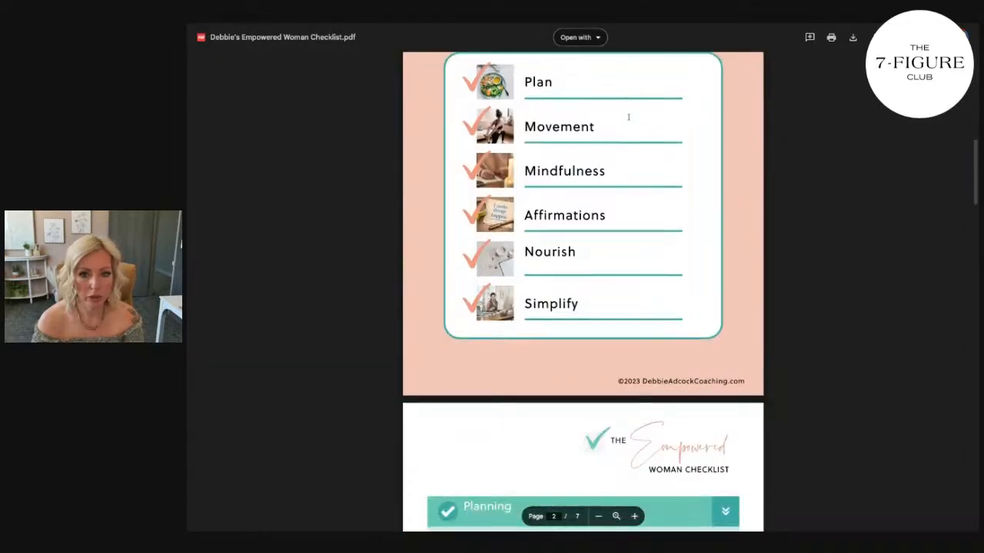
pyautogui.scroll(-20, 632, 120)
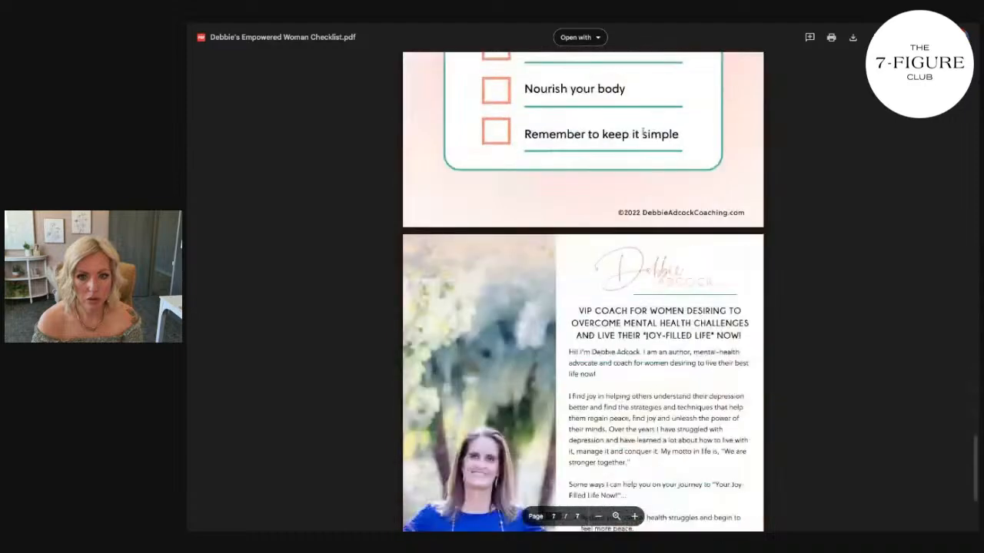
pyautogui.scroll(20, 654, 149)
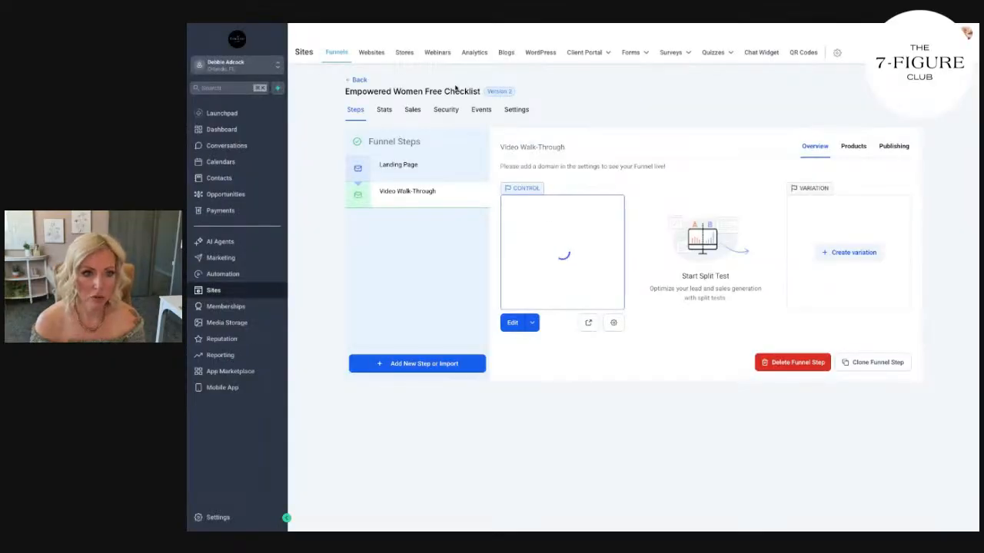
# Preview the Landing Page step of the Empowered Women Free Checklist funnel and review its full content.
pyautogui.click(411, 171)
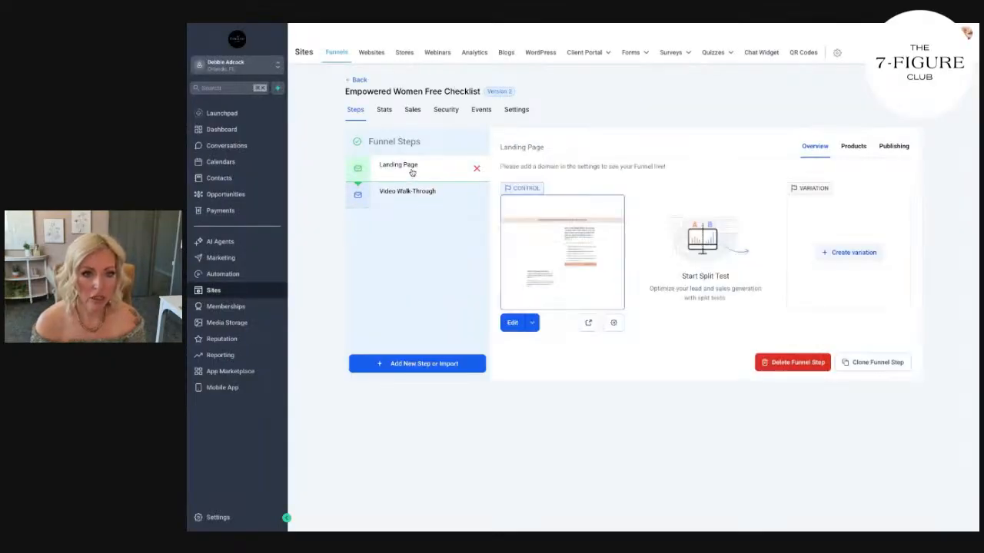
pyautogui.click(588, 323)
pyautogui.scroll(-5, 853, 266)
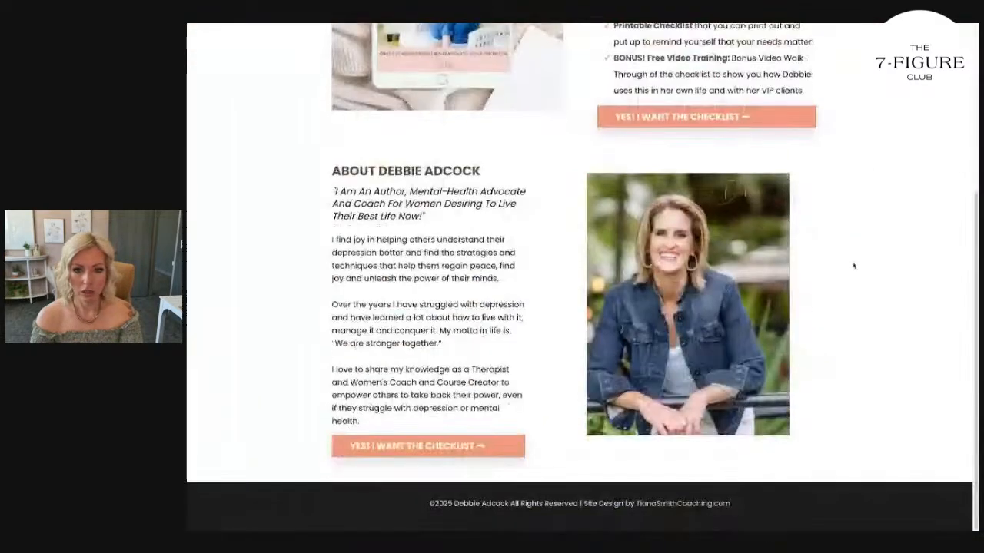
pyautogui.scroll(4, 855, 272)
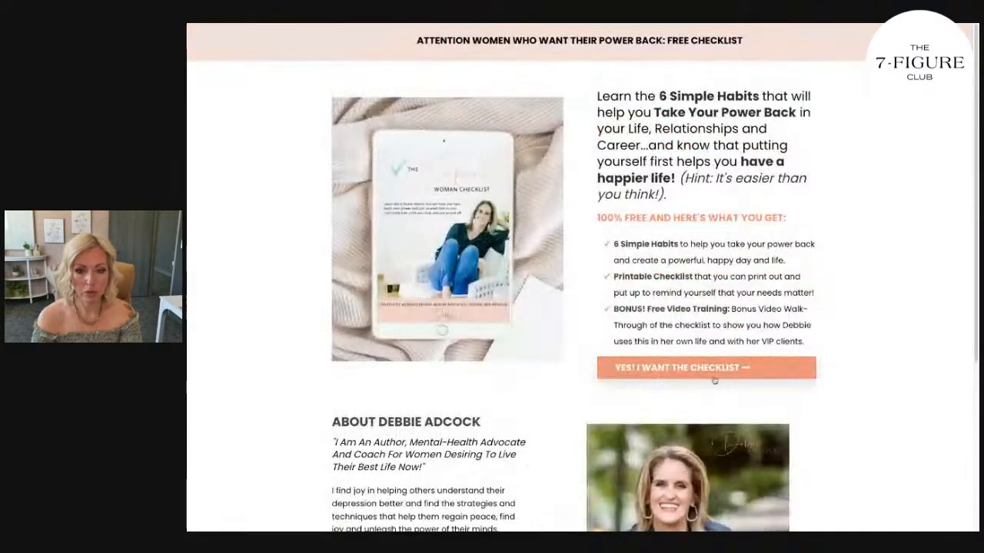
# Test the landing page's checklist opt-in form by filling in the contact details, accepting both message consents and submitting it.
pyautogui.click(751, 379)
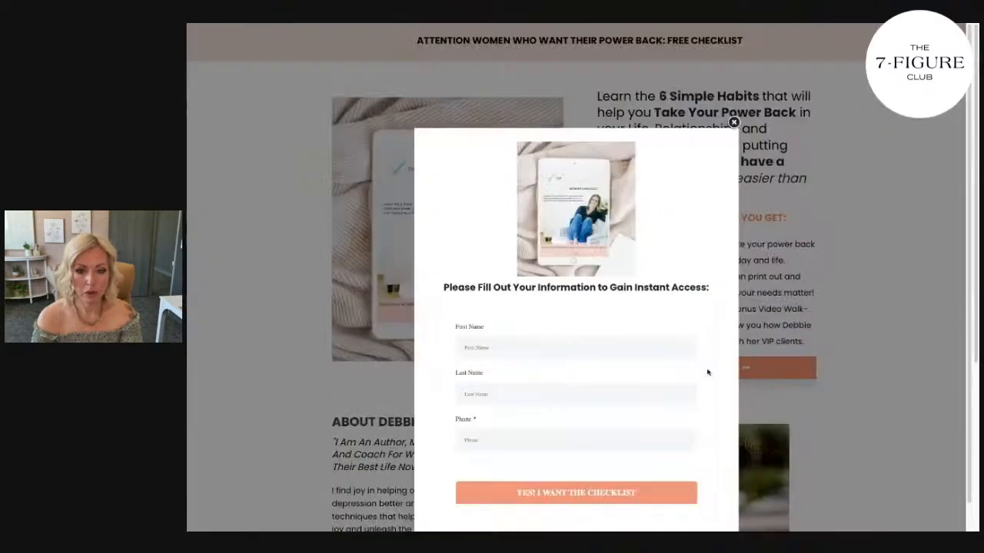
pyautogui.click(566, 328)
pyautogui.scroll(-2, 492, 427)
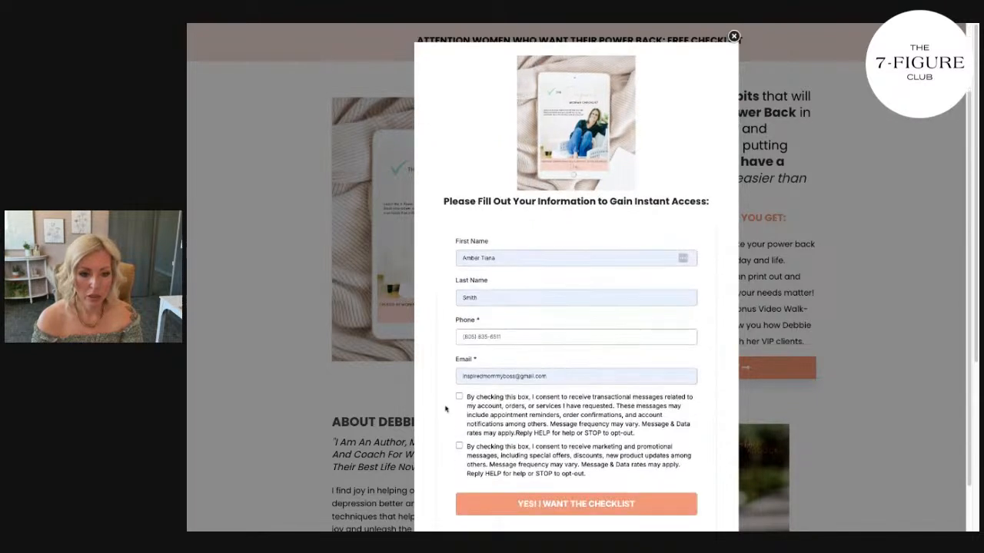
pyautogui.click(459, 396)
pyautogui.click(459, 445)
pyautogui.click(533, 511)
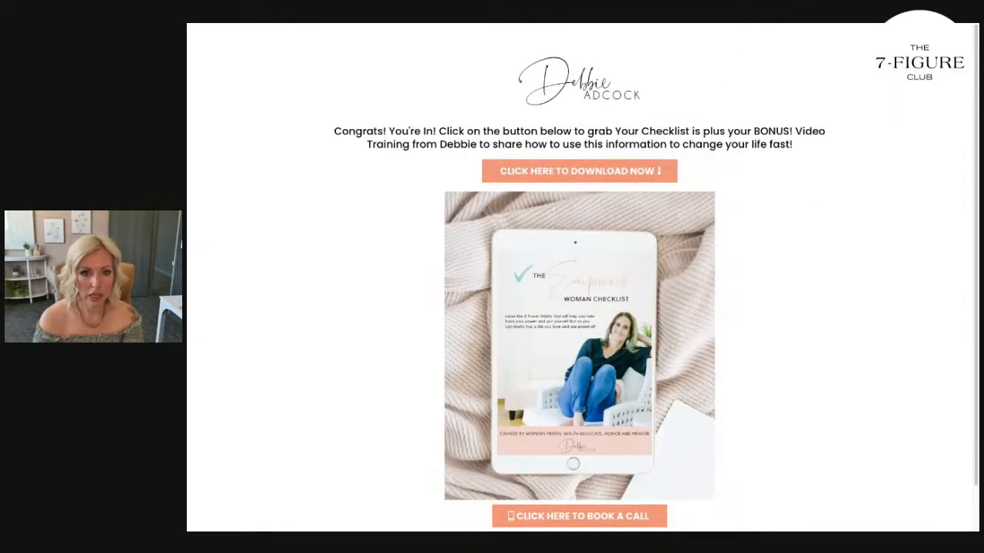
# Open the site designer's website from the page footer and examine its A2D program page, including the payment options.
pyautogui.scroll(-1, 792, 205)
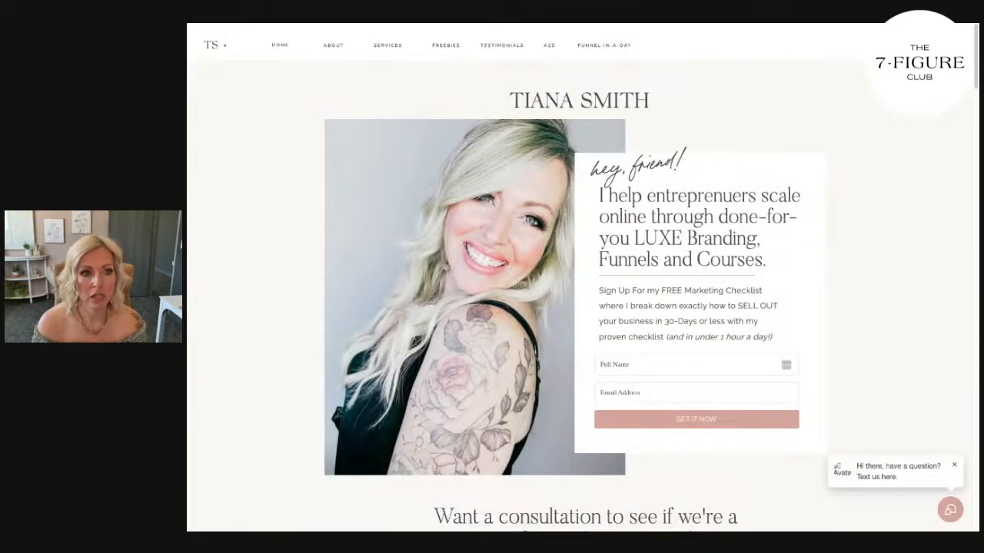
pyautogui.click(548, 49)
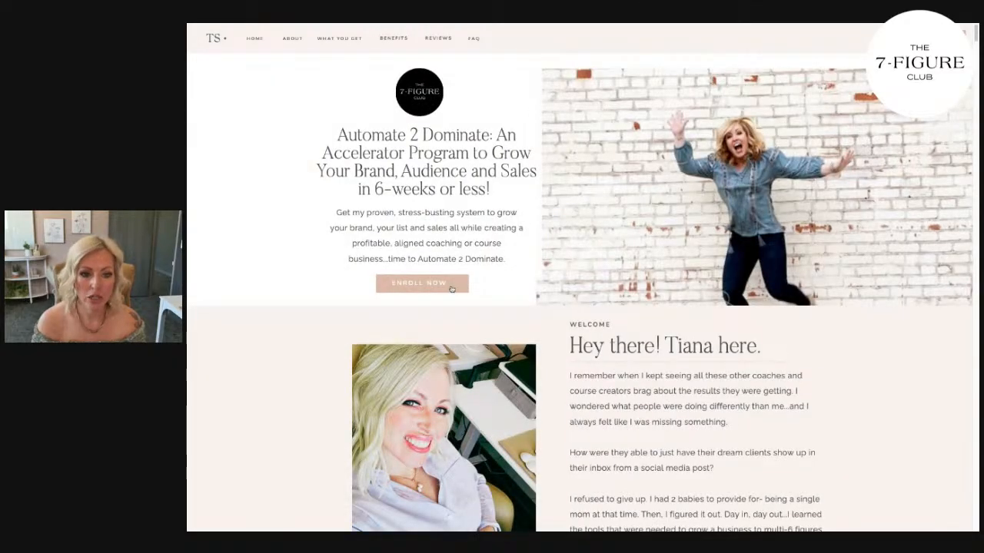
pyautogui.scroll(-10, 461, 289)
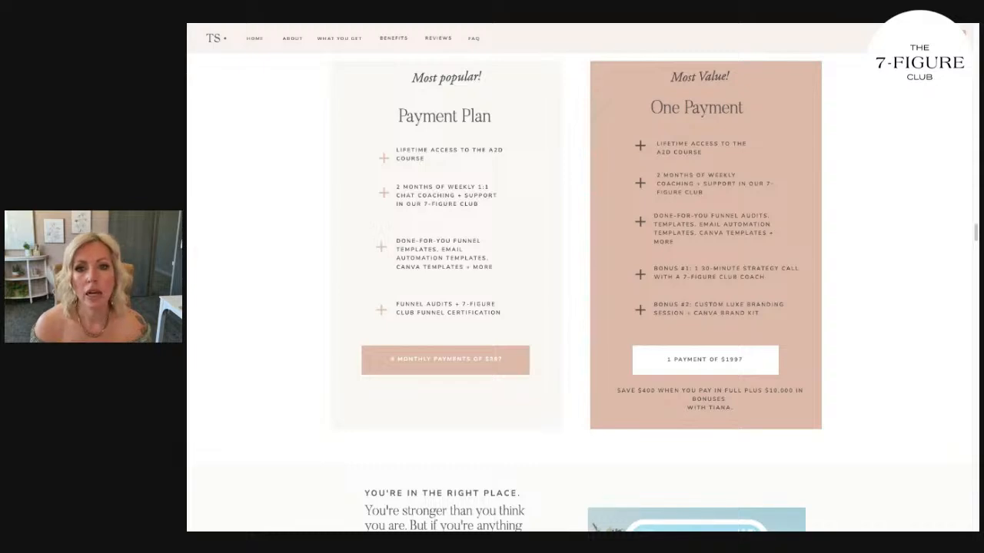
pyautogui.scroll(10, 580, 292)
pyautogui.scroll(15, 794, 359)
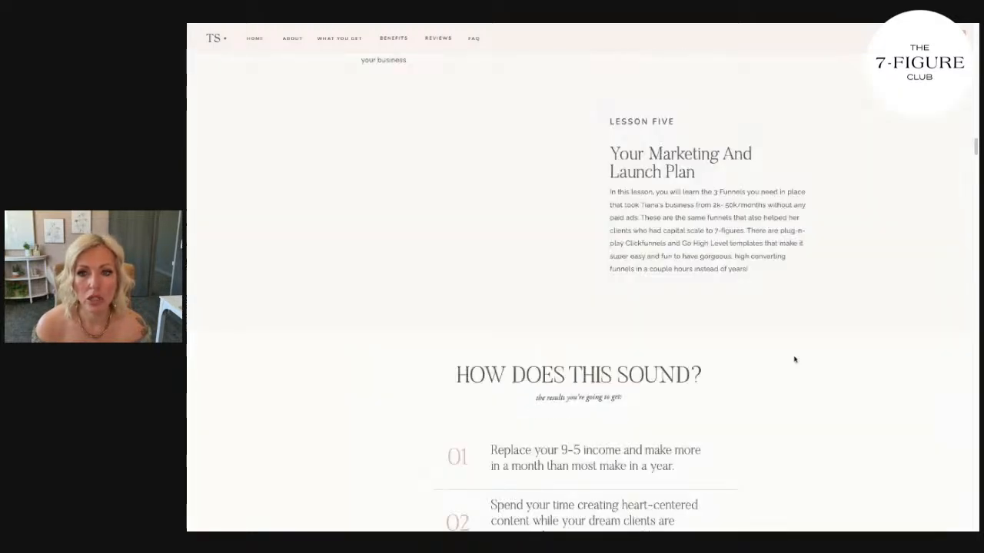
# Return to the designer's home page, open the Funnel-In-A-Day checkout and select the Offer Creation and LUXE Branding add-ons.
pyautogui.hotkey('ctrl', 'Tab')
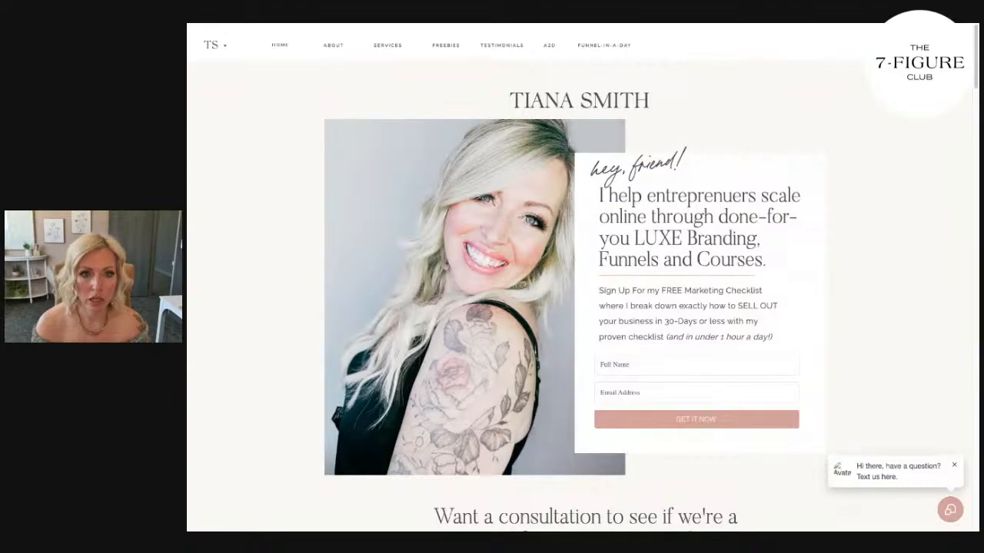
pyautogui.click(614, 47)
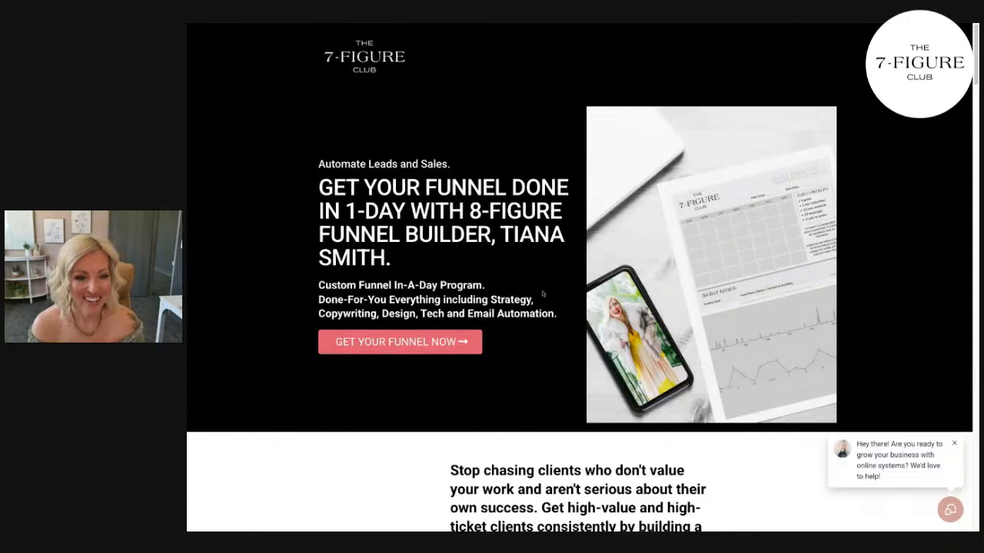
pyautogui.click(449, 342)
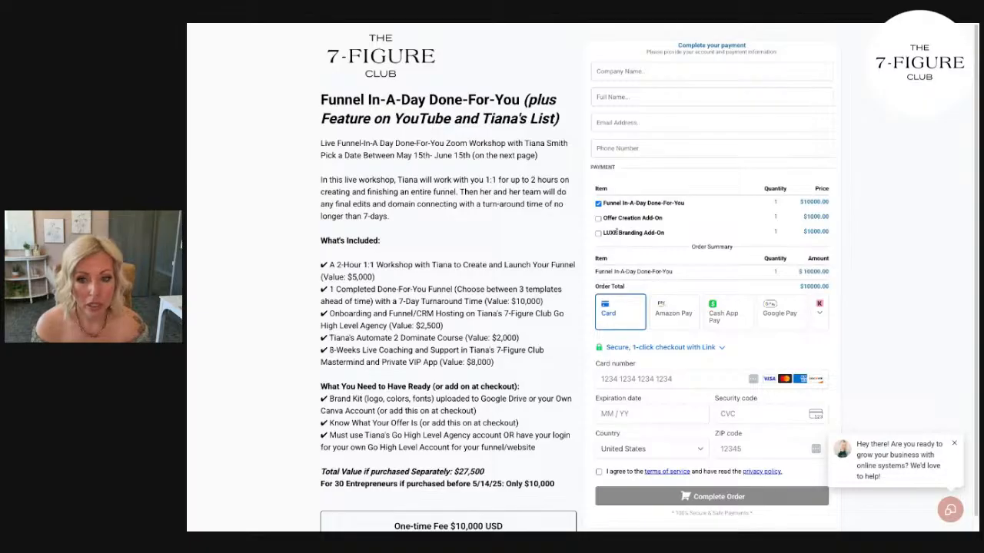
pyautogui.click(598, 219)
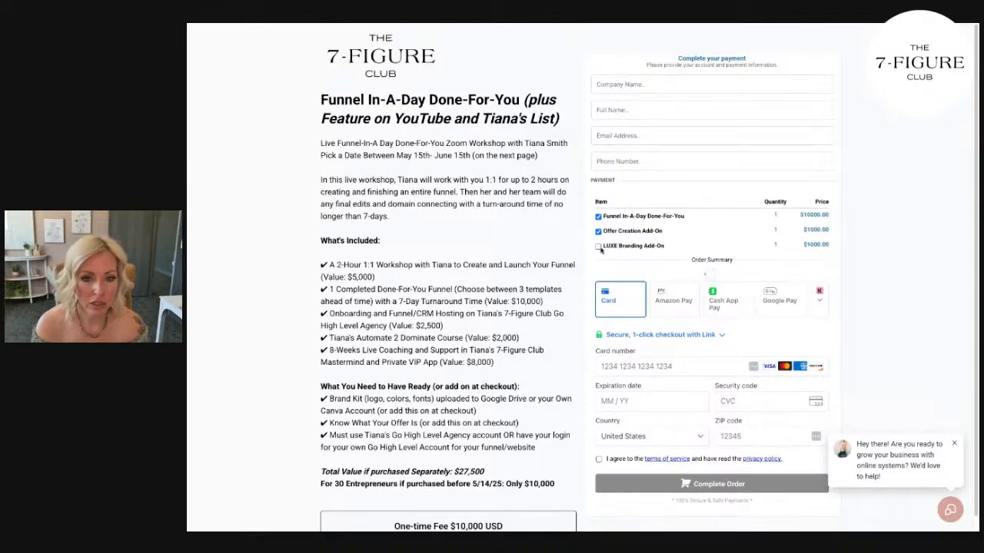
pyautogui.click(599, 223)
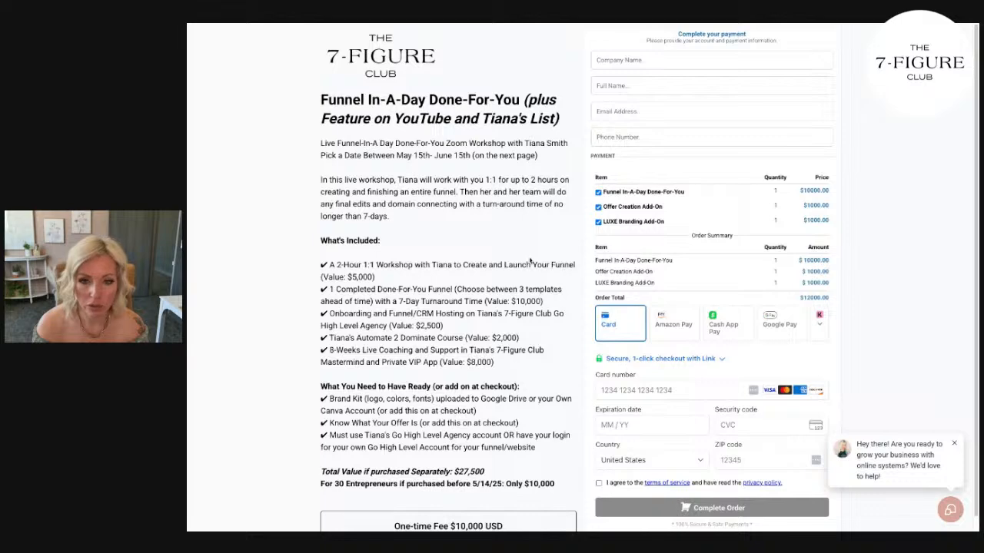
# Remove the Offer Creation and LUXE Branding add-ons from the Funnel-In-A-Day order and review the checkout page.
pyautogui.click(599, 207)
pyautogui.click(599, 221)
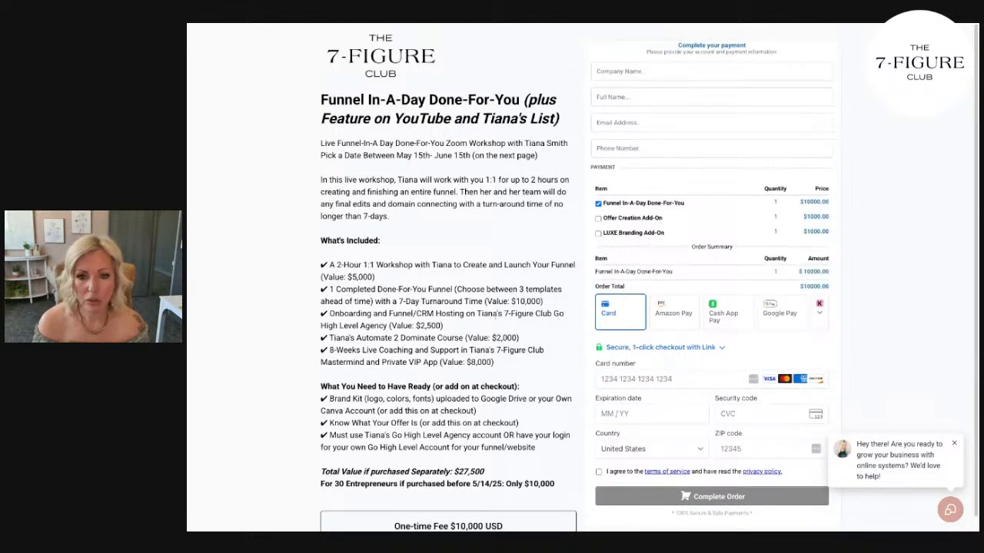
pyautogui.scroll(-1, 491, 321)
pyautogui.scroll(1, 500, 320)
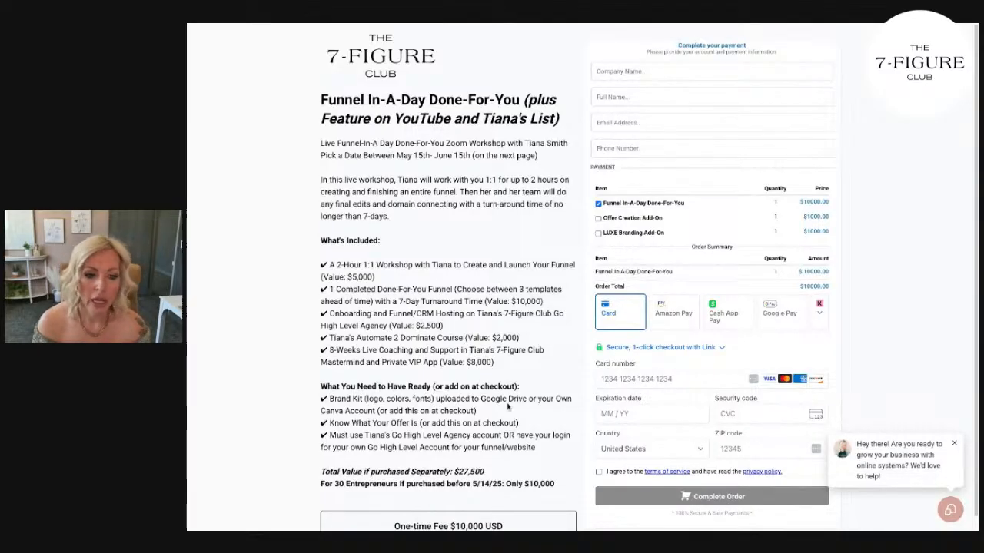
pyautogui.scroll(1, 629, 198)
pyautogui.click(599, 231)
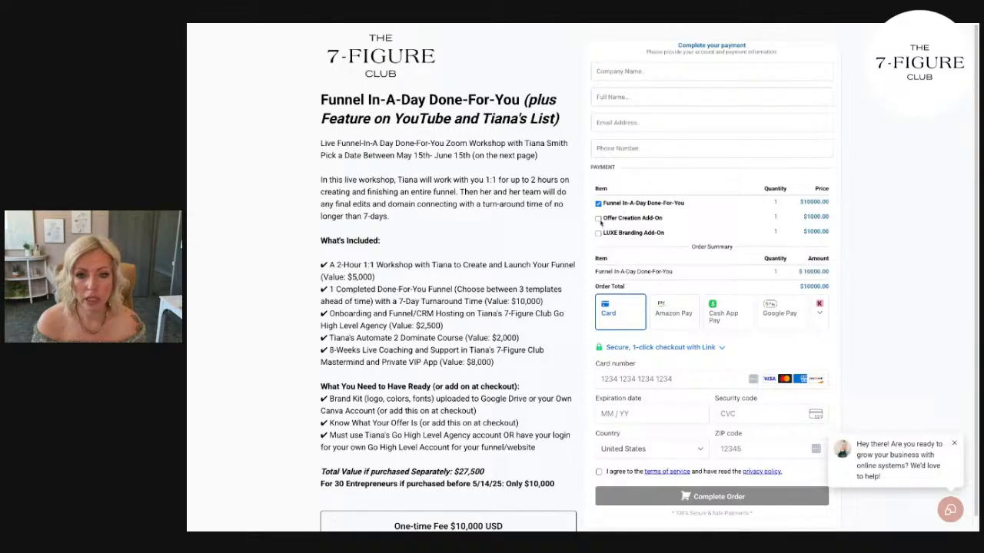
pyautogui.click(598, 246)
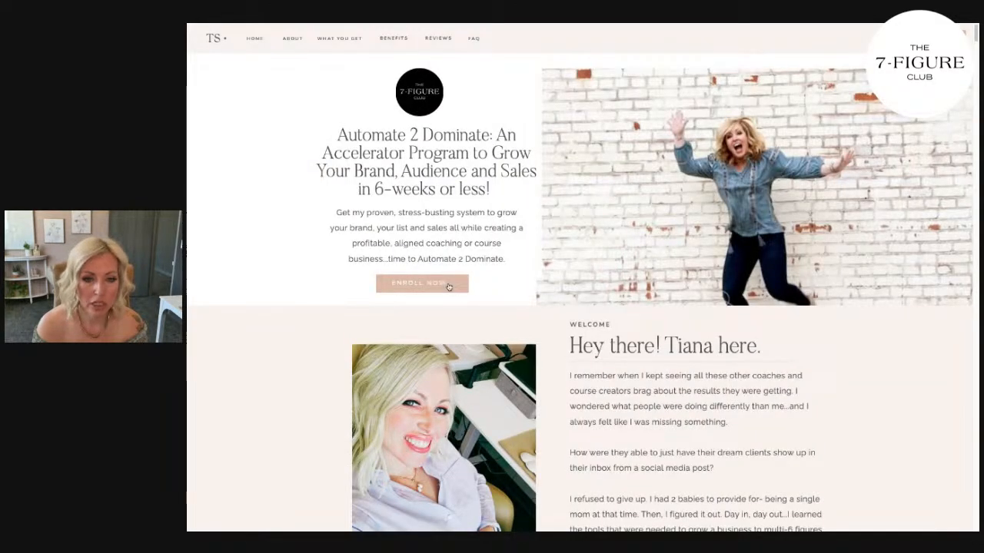
# Examine the Automate 2 Dominate course materials in The 7-Figure Club community, from the welcome section through Part 4: Your Website + Funnels.
pyautogui.scroll(-15, 447, 286)
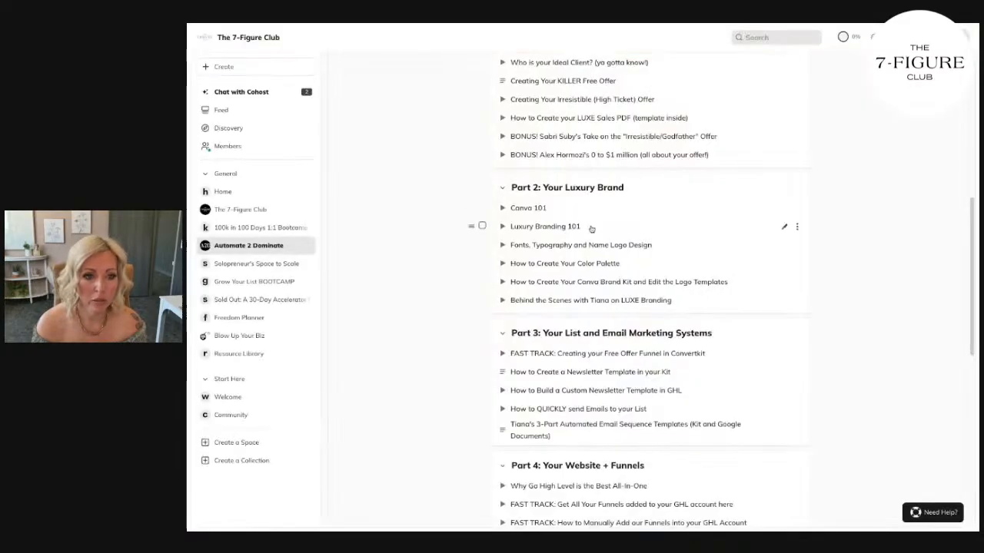
pyautogui.scroll(5, 586, 207)
pyautogui.scroll(-2, 586, 203)
pyautogui.scroll(-5, 588, 208)
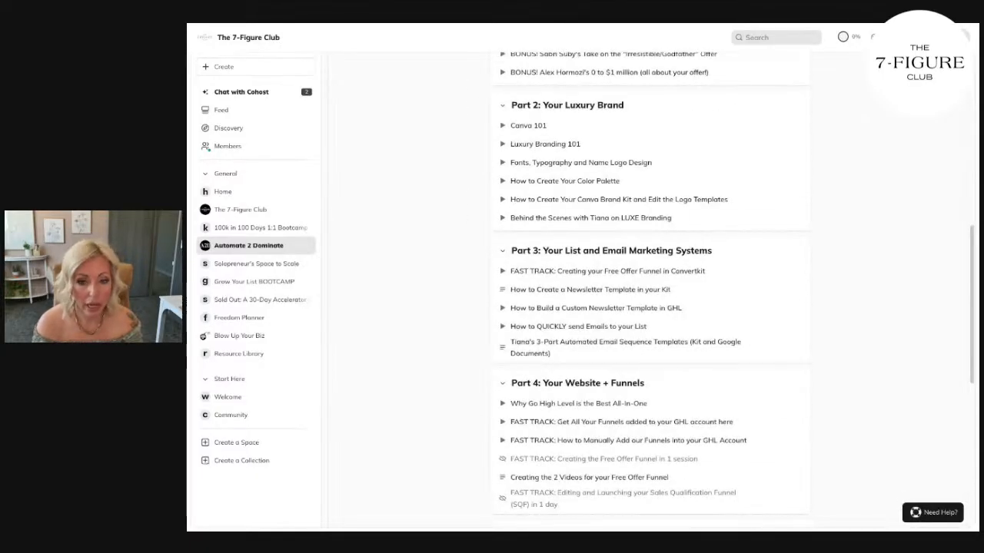
pyautogui.scroll(8, 588, 234)
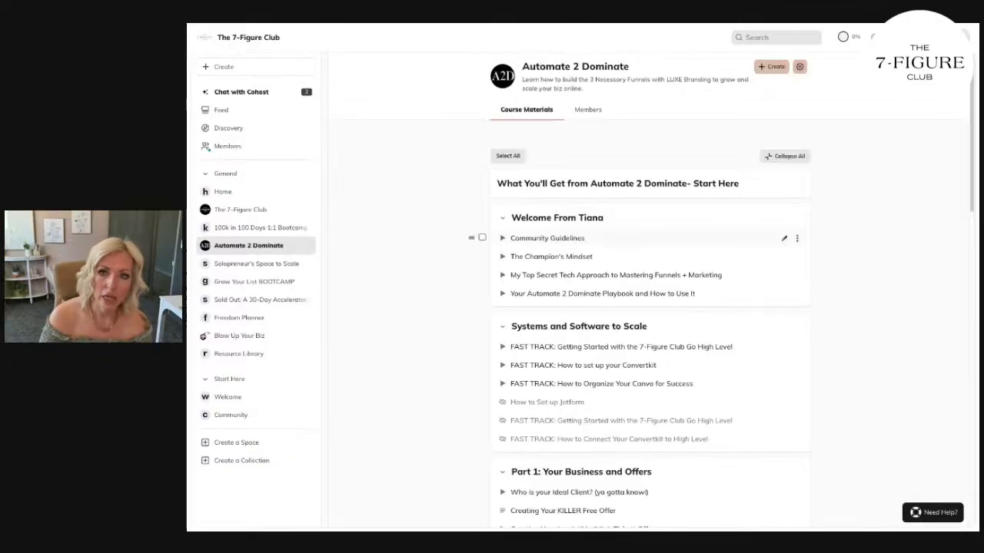